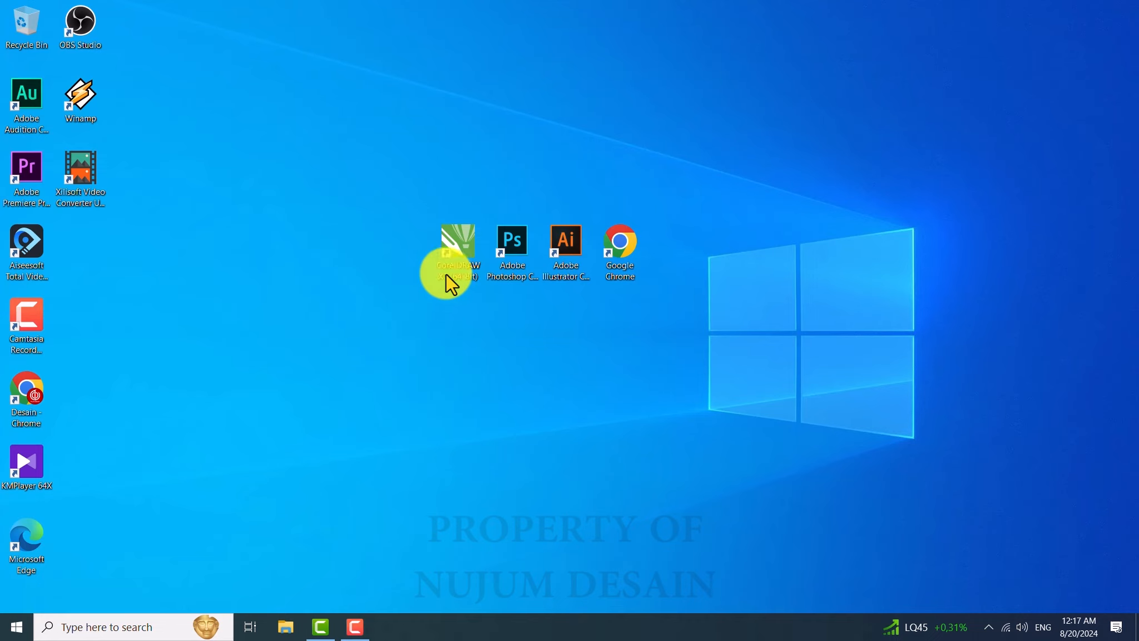
# Step: Launch CorelDRAW X7 from the desktop shortcut and close the Welcome Screen
pyautogui.click(457, 252)
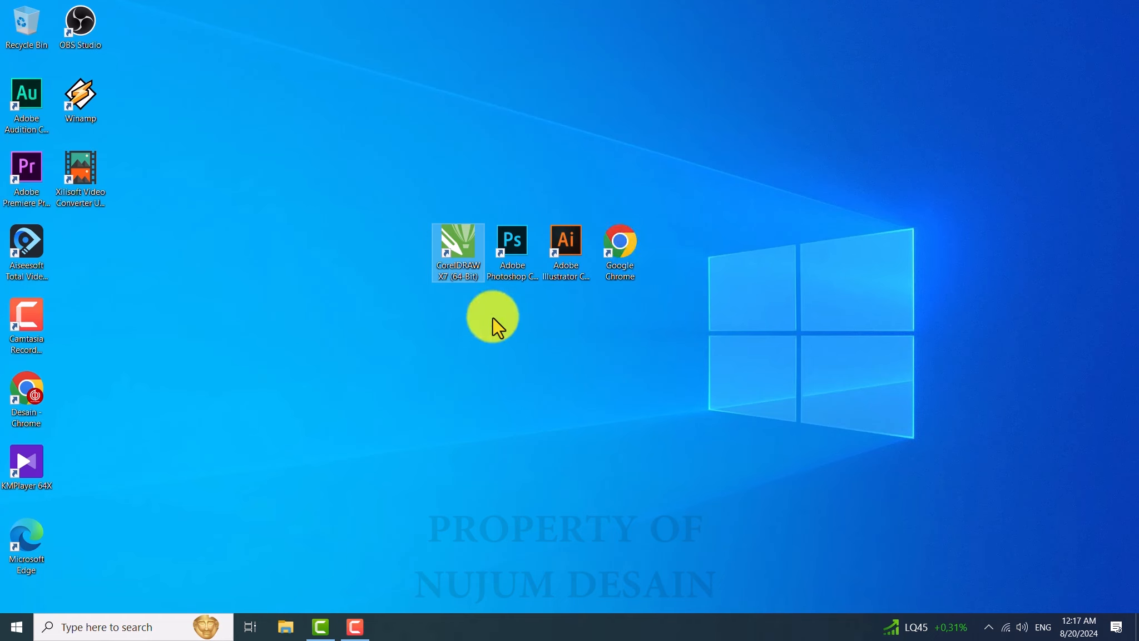
pyautogui.doubleClick(455, 243)
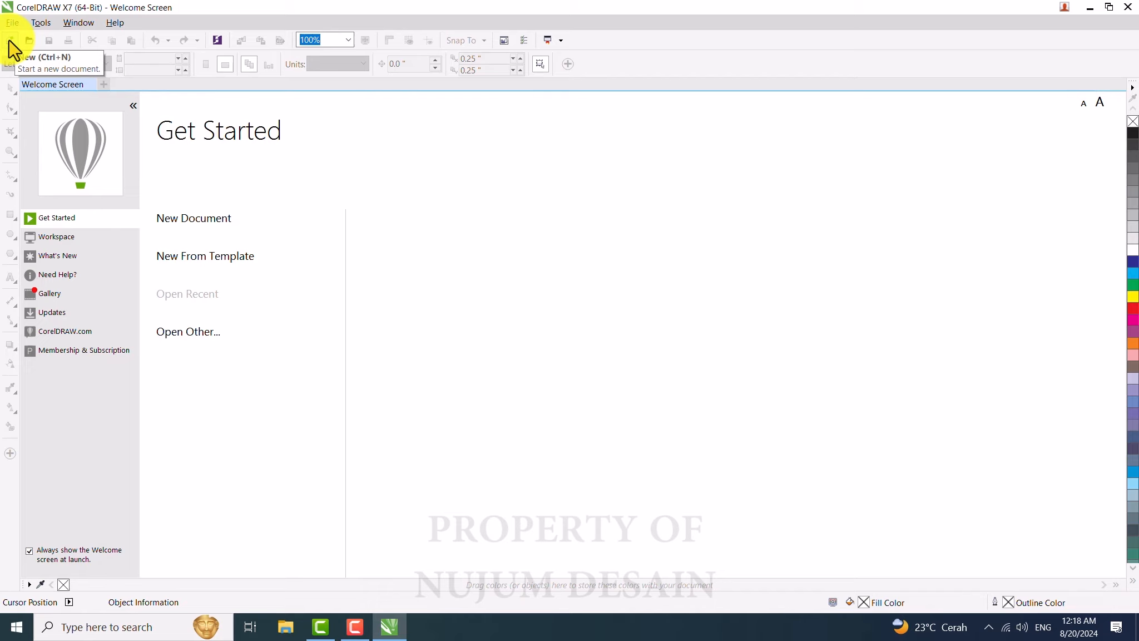
pyautogui.click(12, 23)
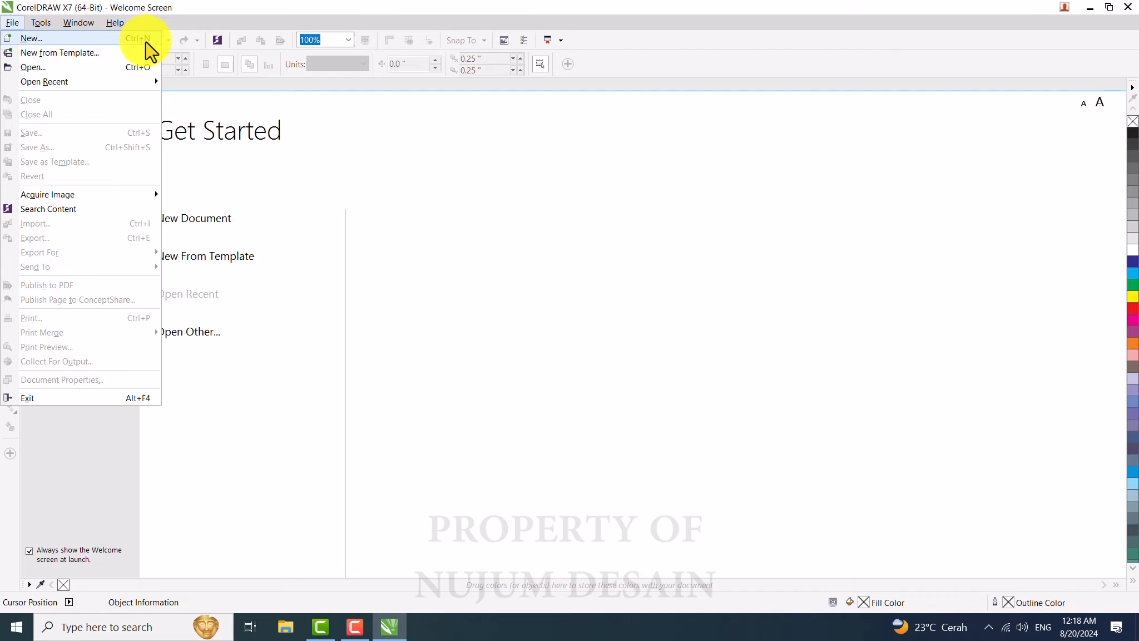
pyautogui.click(170, 1)
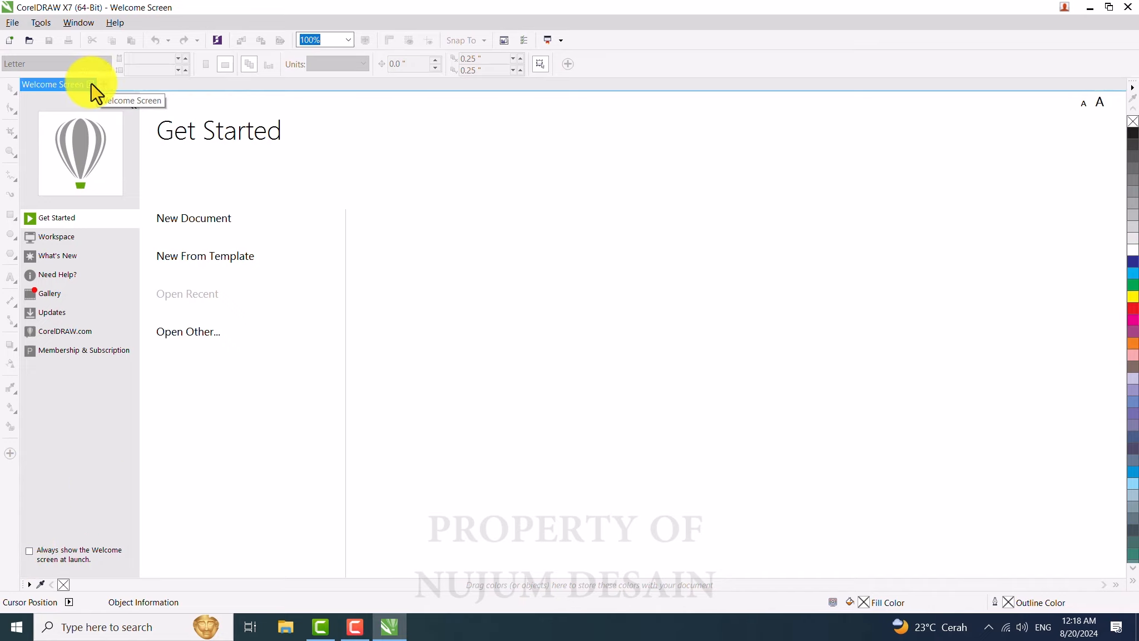
pyautogui.click(91, 84)
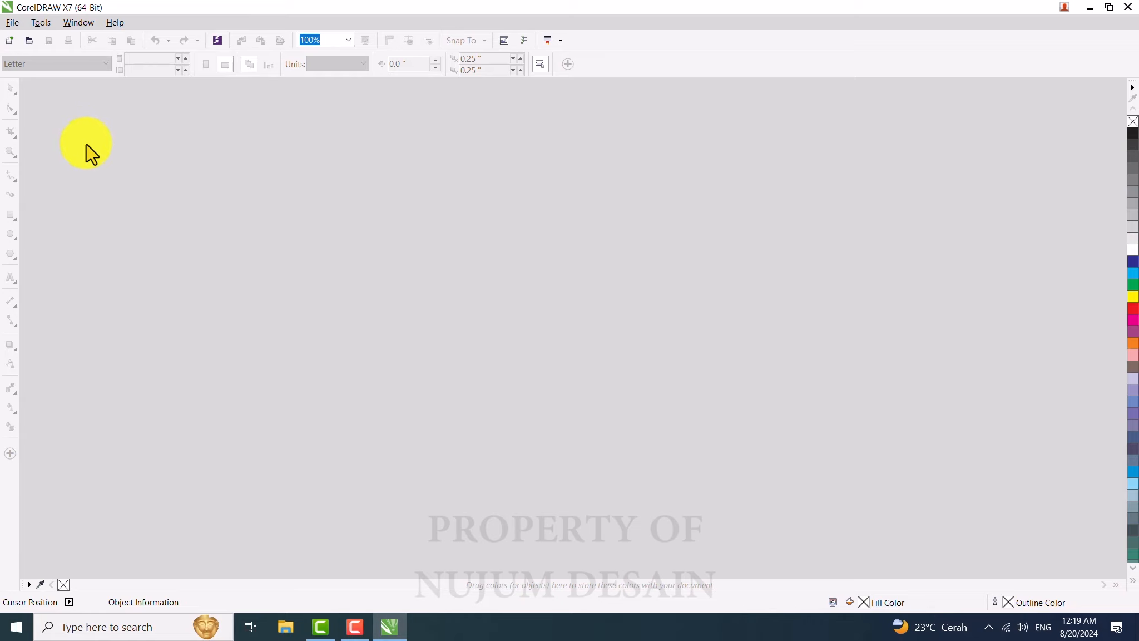
# Step: Start a new document and name it latihan
pyautogui.click(12, 42)
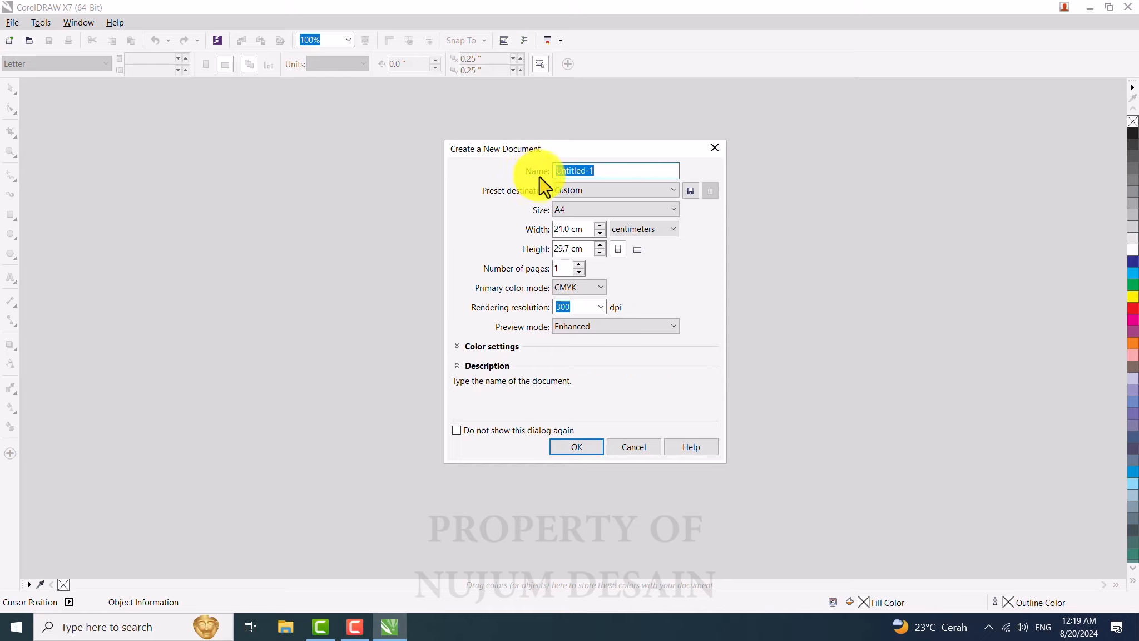
pyautogui.click(618, 173)
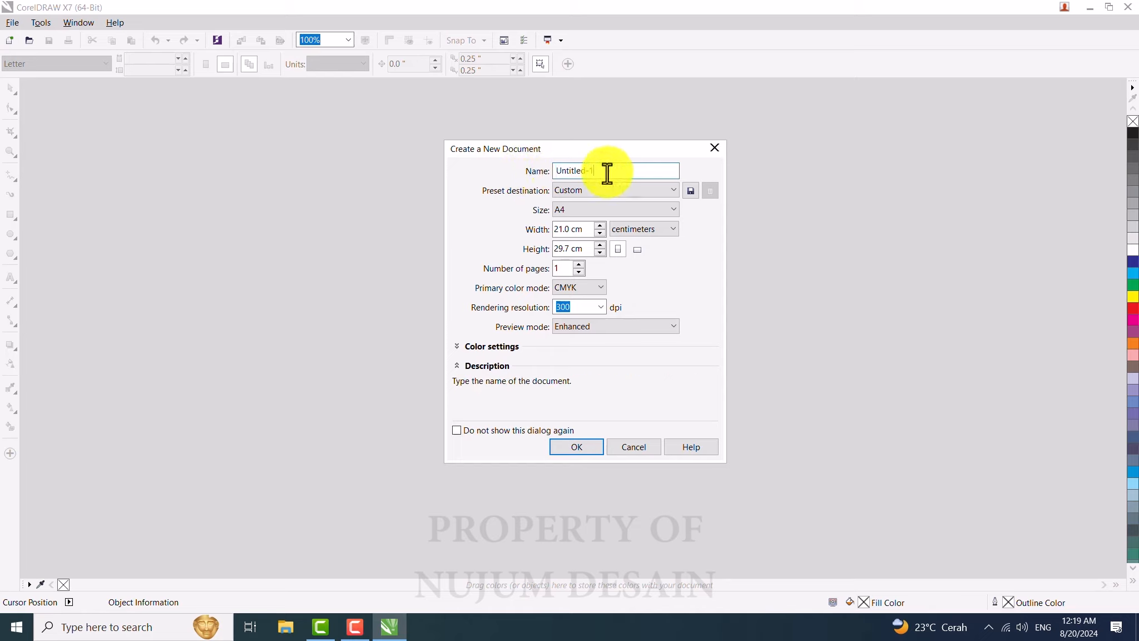
pyautogui.moveTo(607, 173); pyautogui.dragTo(521, 173)
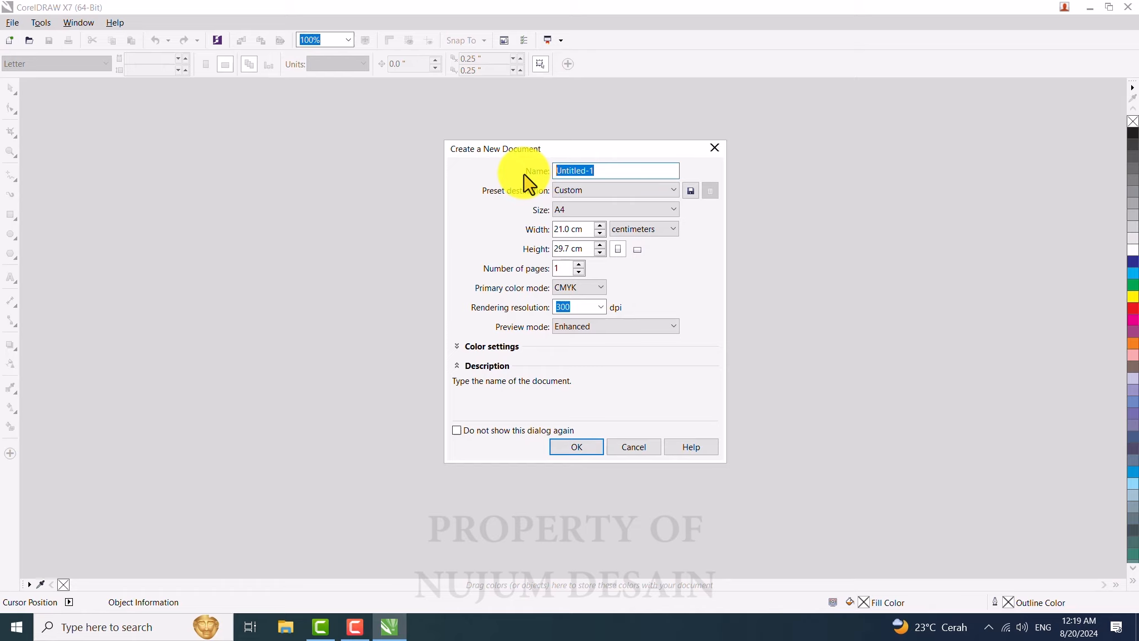
pyautogui.write('latihan')
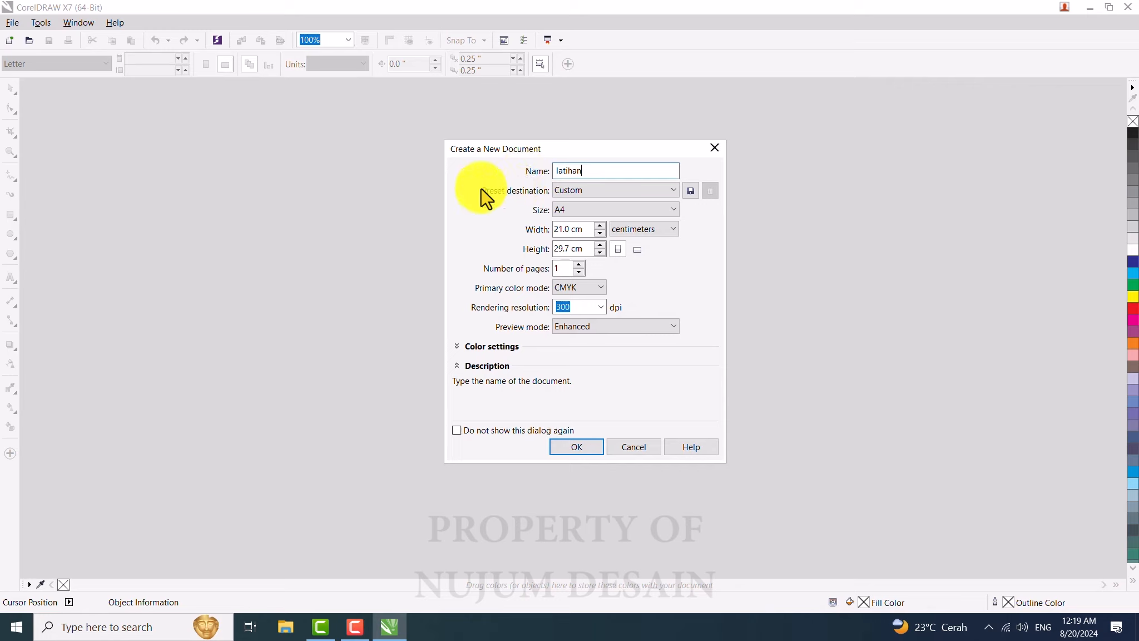
# Step: Set the preset destination to CorelDRAW default and choose the A4 page size
pyautogui.click(591, 192)
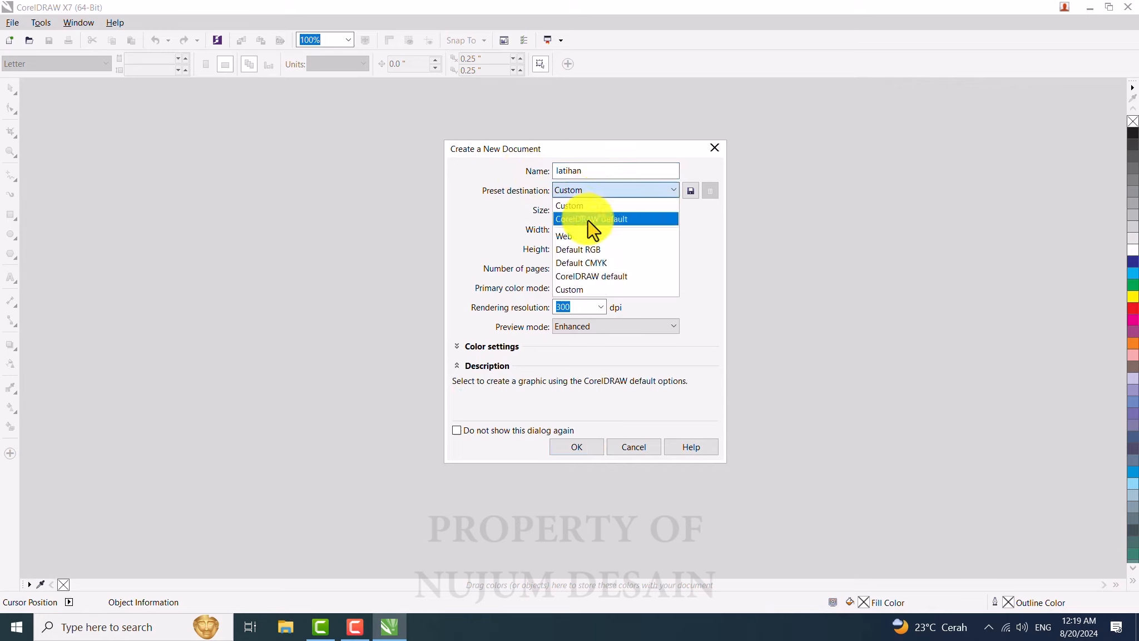
pyautogui.click(591, 219)
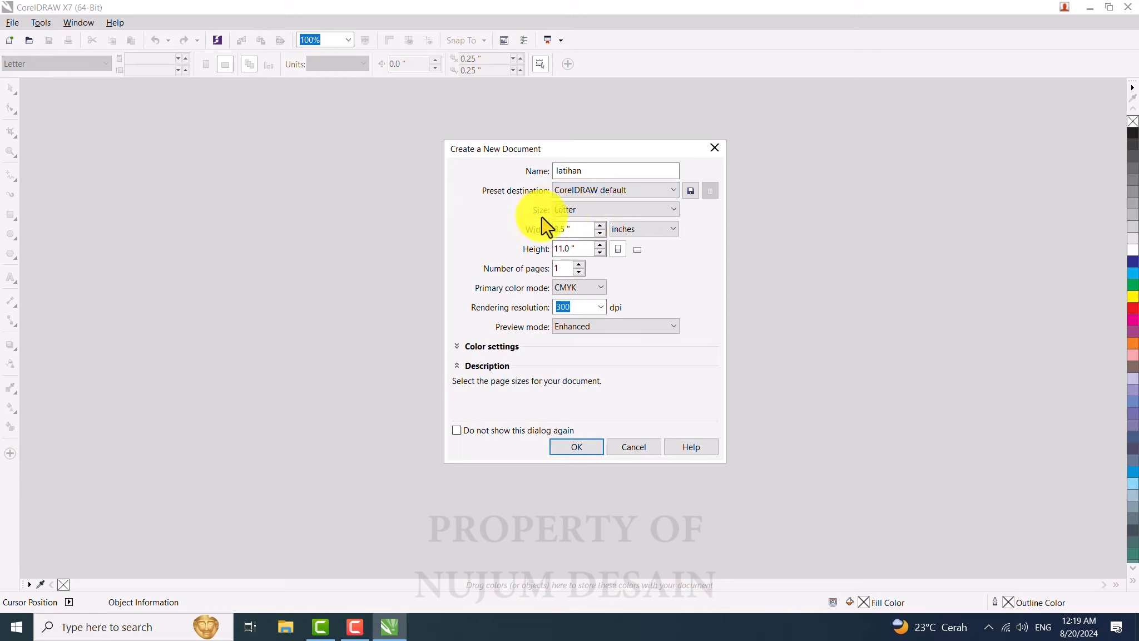
pyautogui.click(580, 209)
pyautogui.click(571, 206)
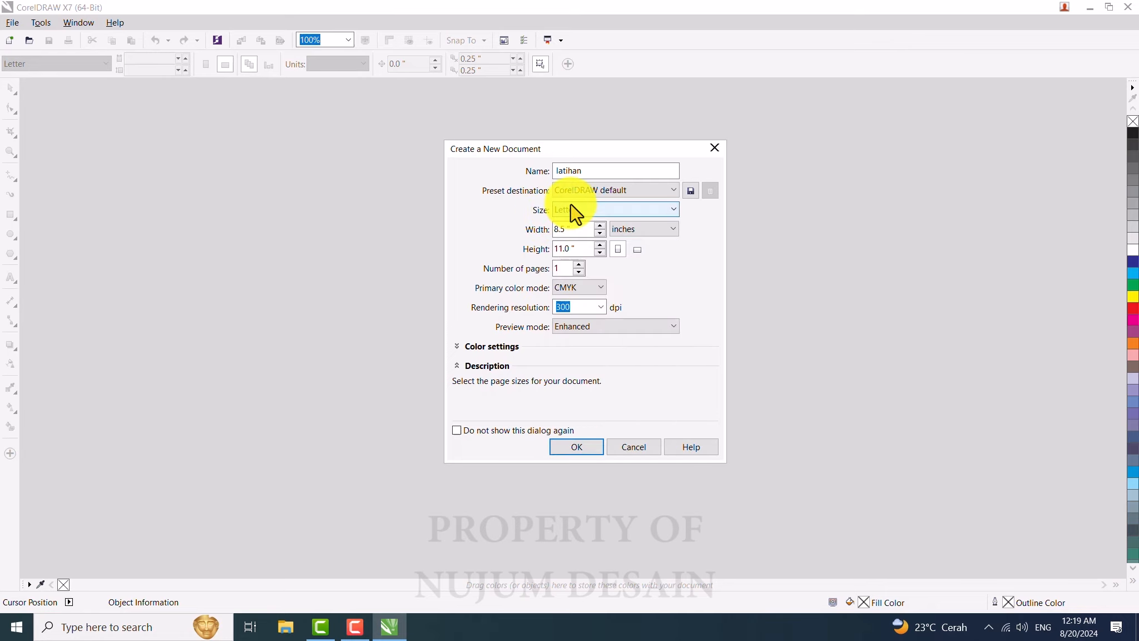
pyautogui.click(583, 211)
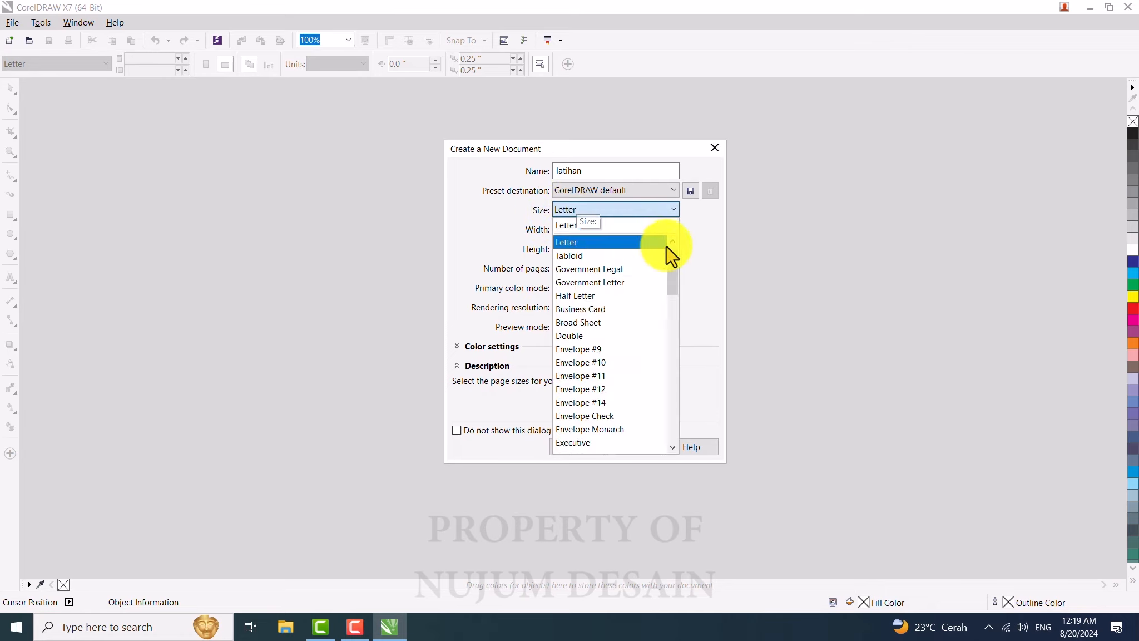
pyautogui.scroll(-2, 671, 278)
pyautogui.scroll(-8, 673, 303)
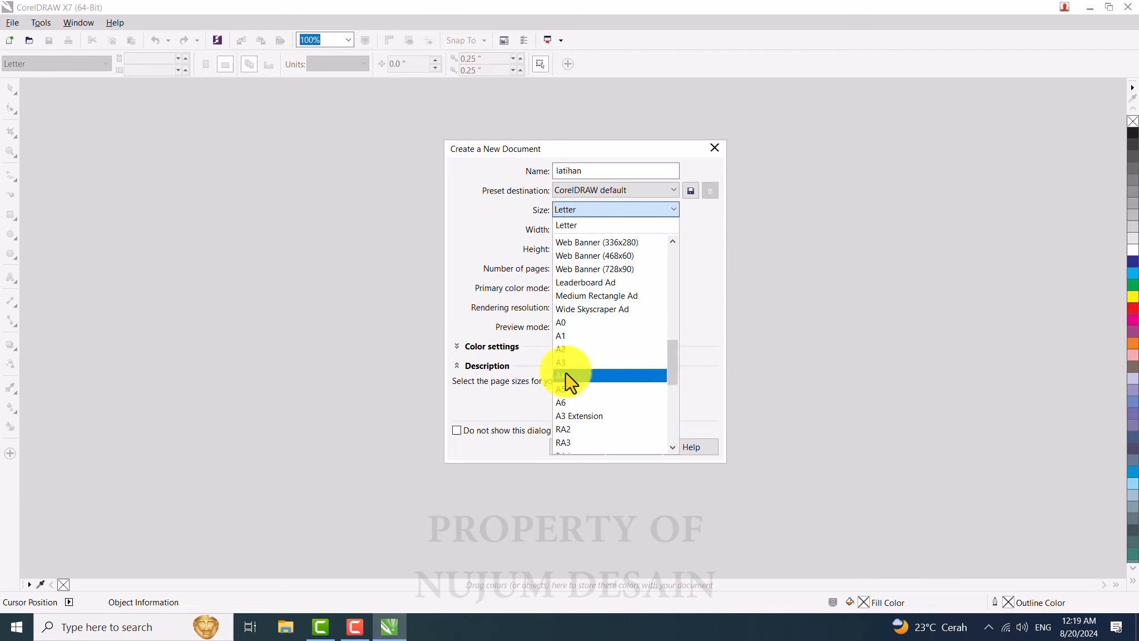
pyautogui.click(566, 375)
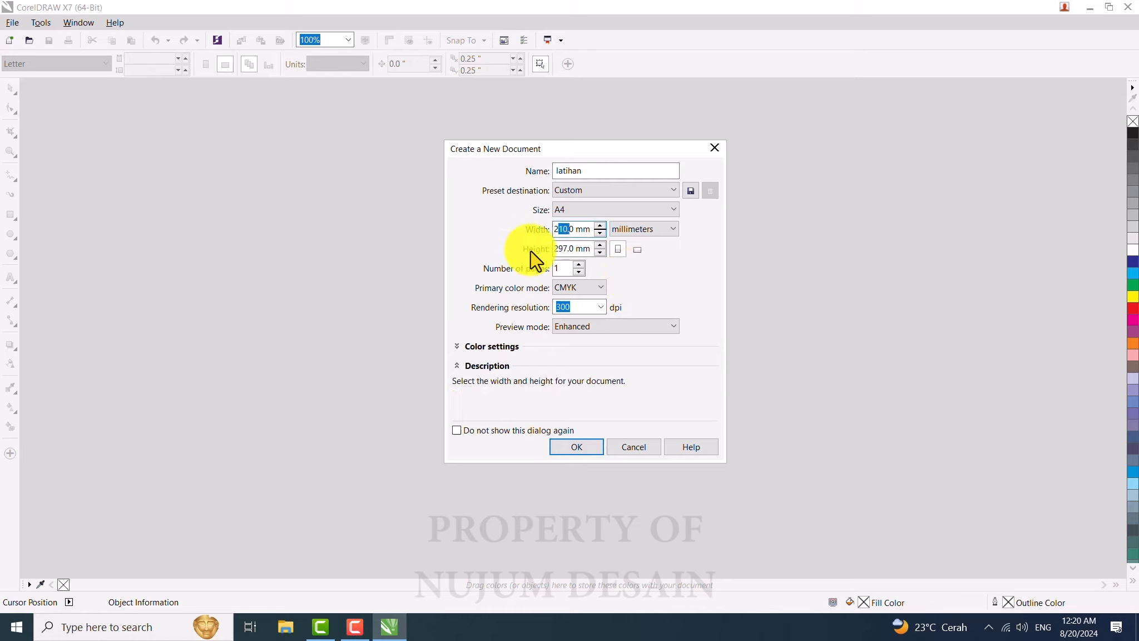
# Step: Set the document's measurement units to centimeters
pyautogui.click(575, 228)
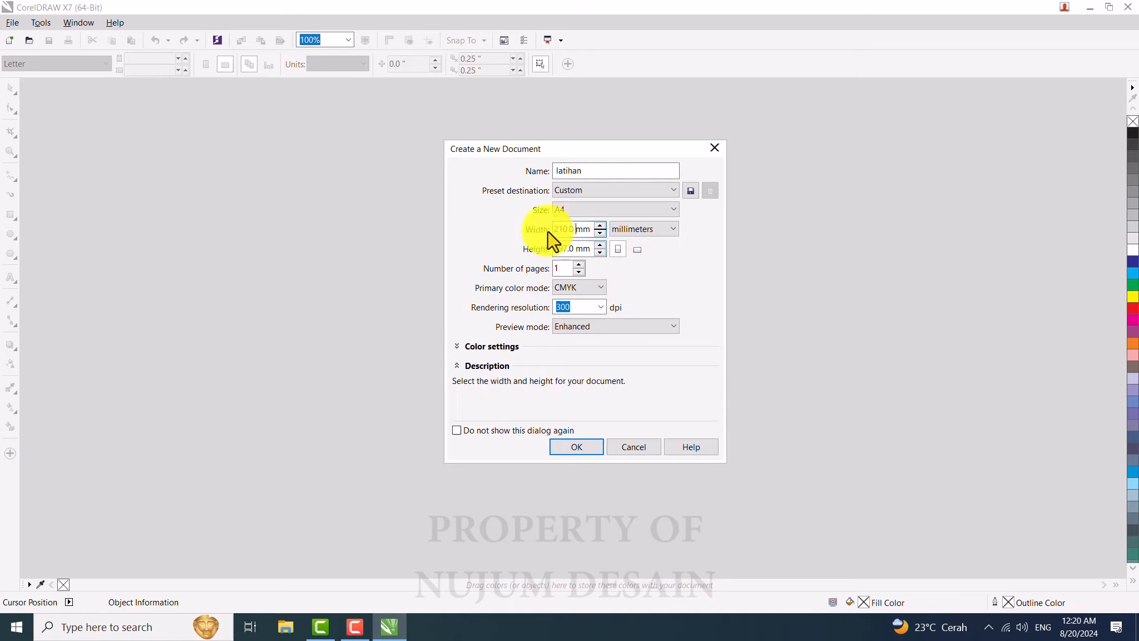
pyautogui.moveTo(555, 228); pyautogui.dragTo(584, 229)
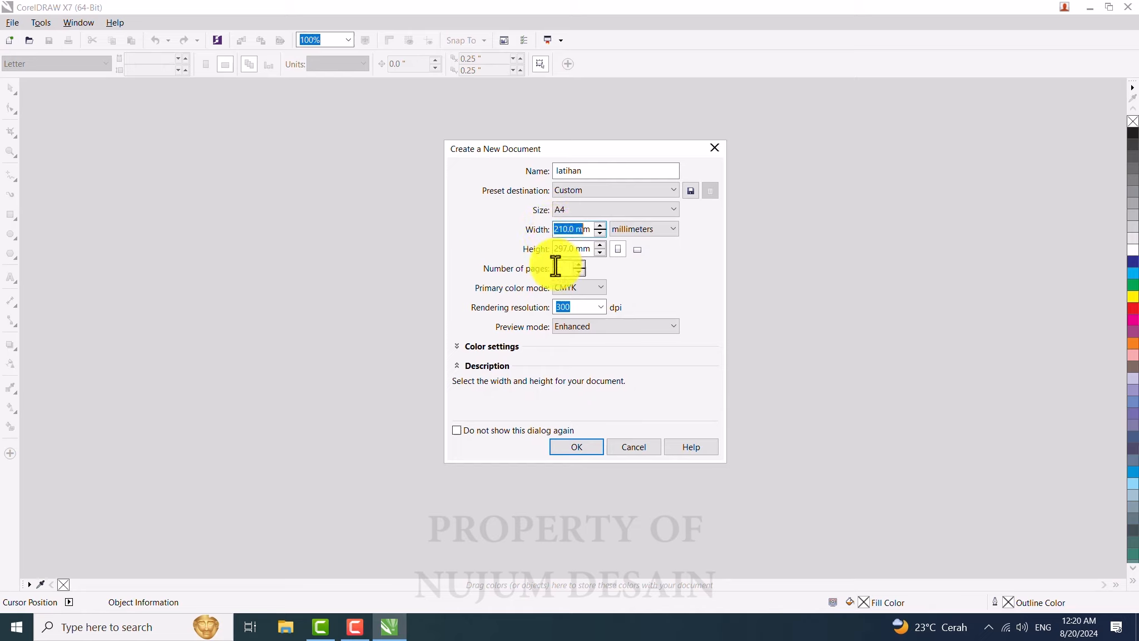
pyautogui.click(573, 229)
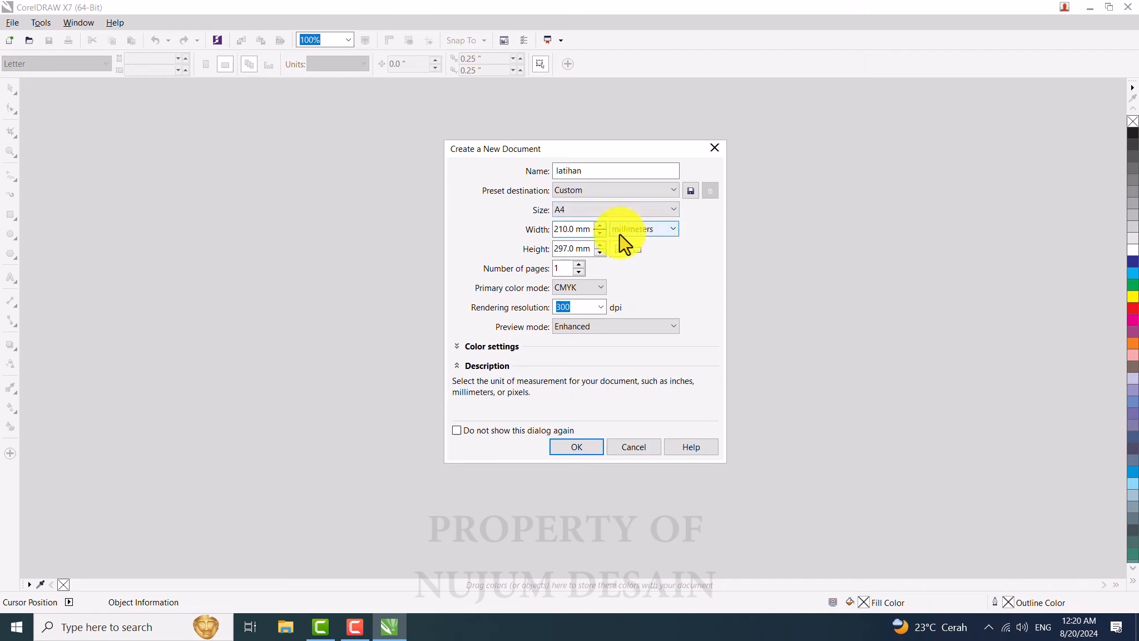
pyautogui.click(664, 235)
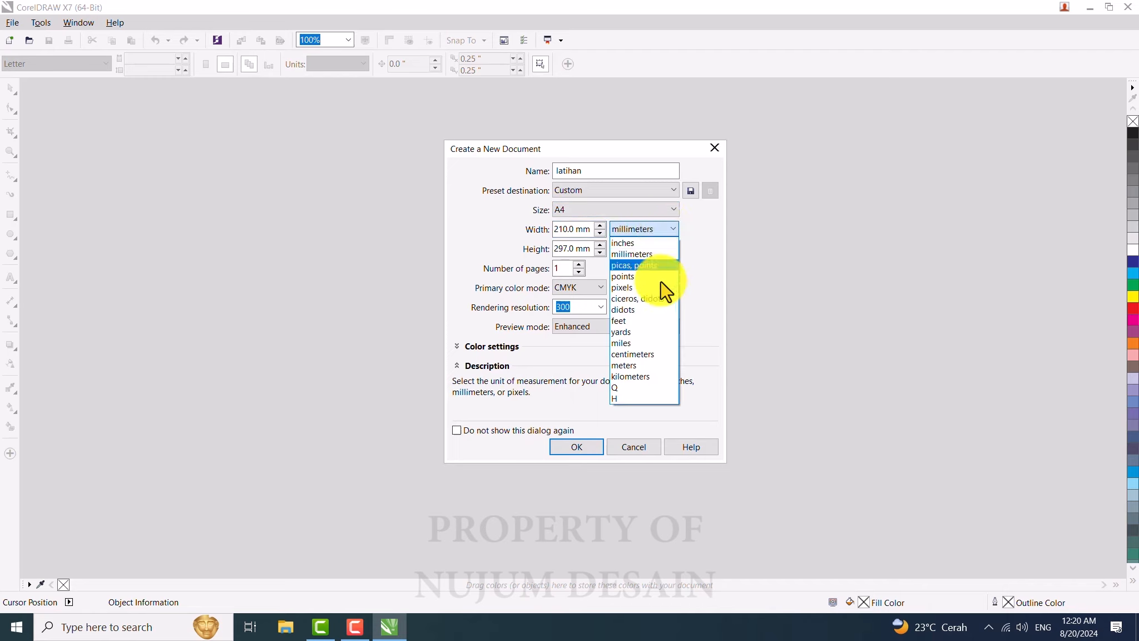
pyautogui.click(648, 355)
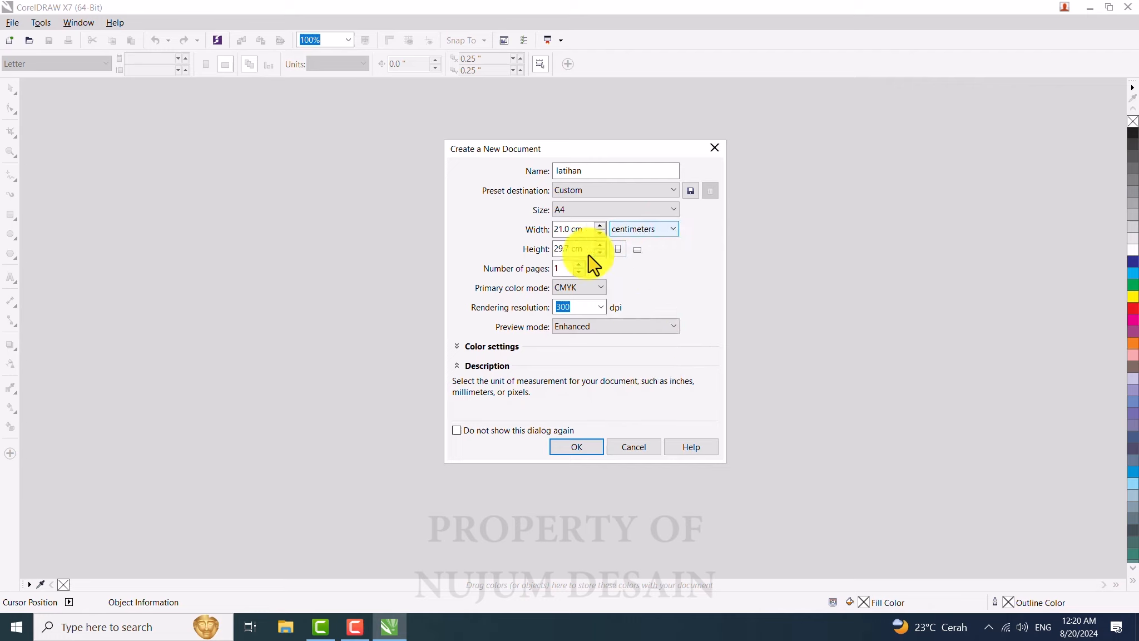
# Step: Switch the primary color mode to RGB
pyautogui.click(563, 268)
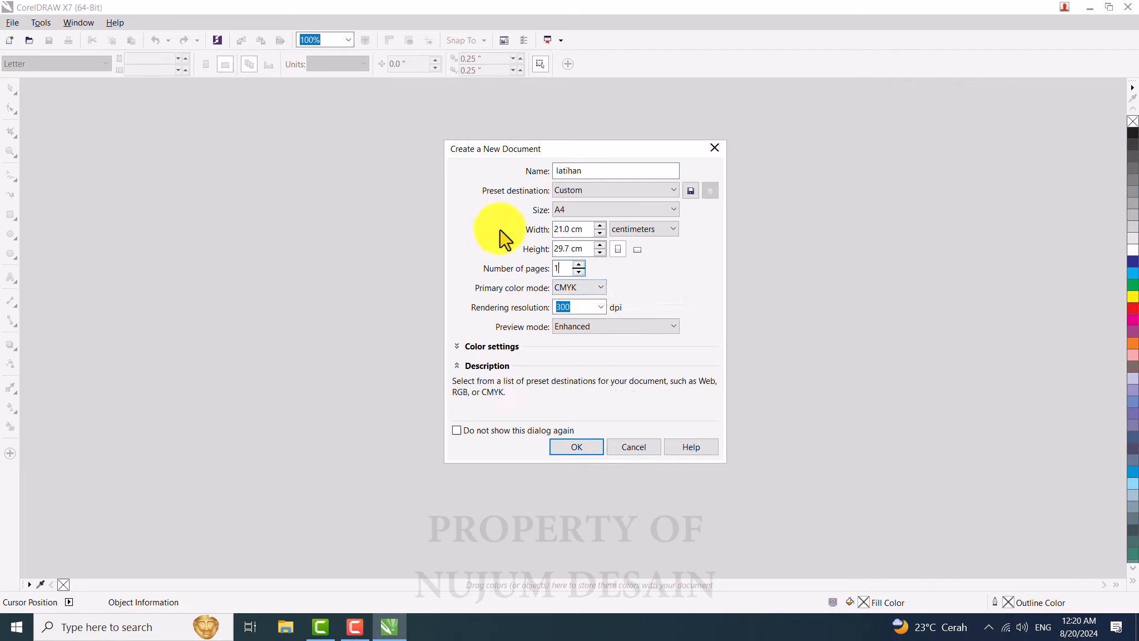
pyautogui.click(584, 287)
pyautogui.click(571, 300)
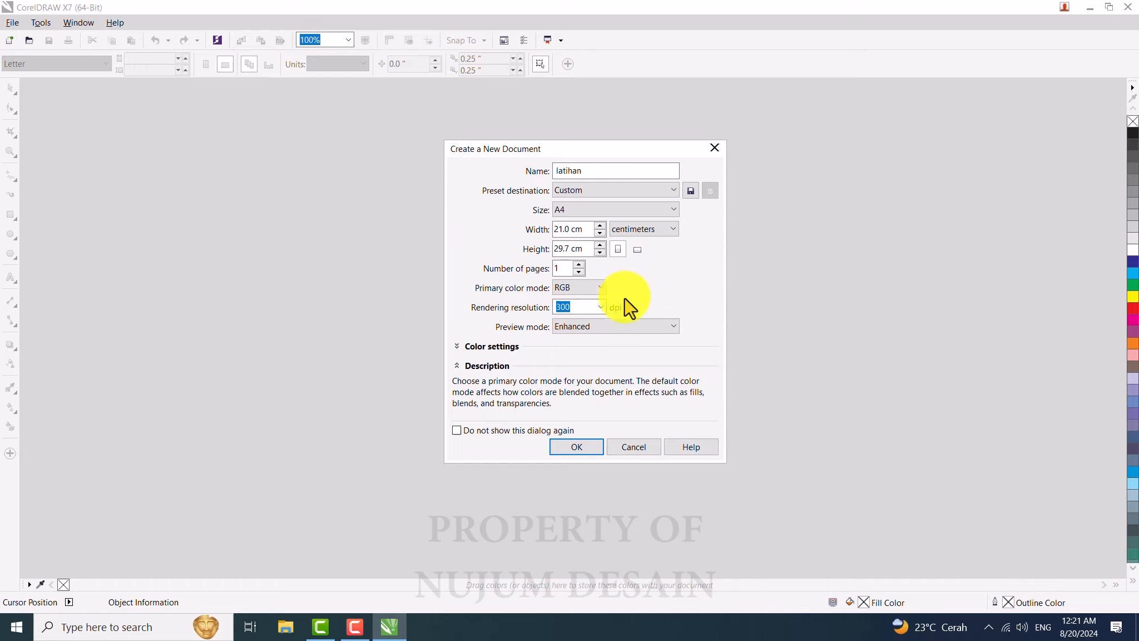
# Step: Set the primary color mode back to CMYK and create the document
pyautogui.click(583, 287)
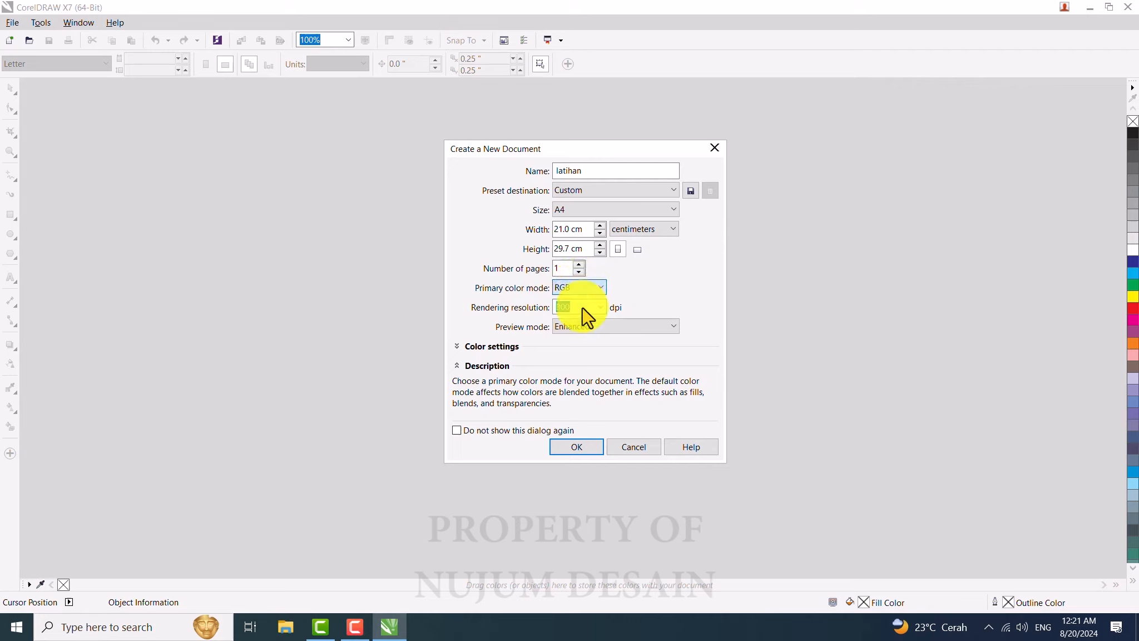
pyautogui.click(584, 298)
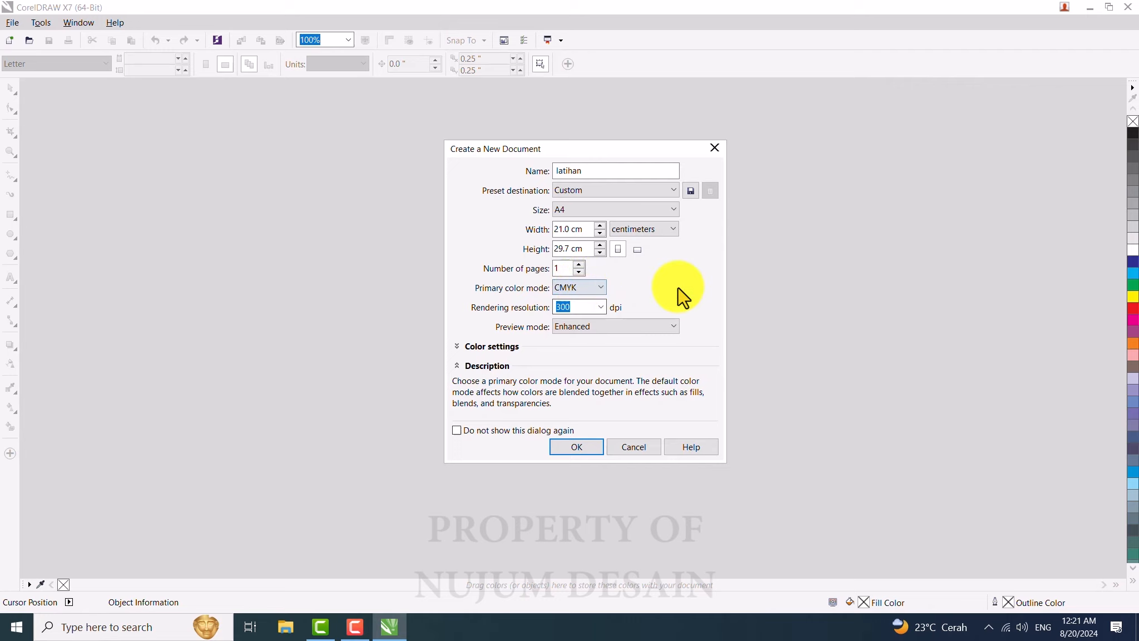
pyautogui.click(574, 307)
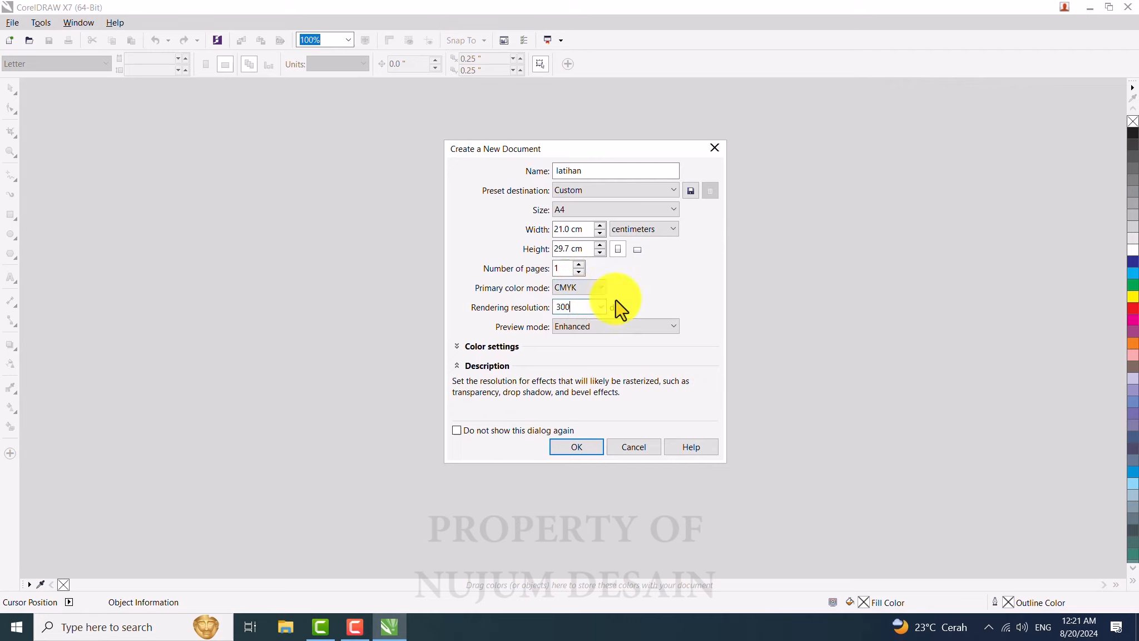
pyautogui.click(577, 448)
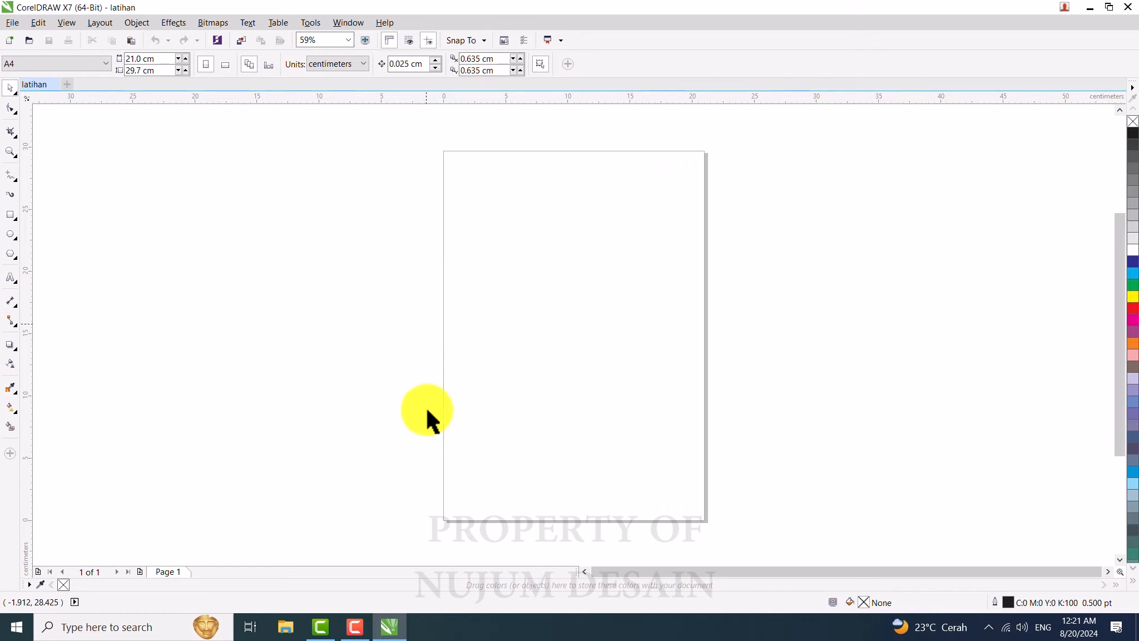
# Step: Try landscape orientation, return to portrait, and set the page width and height to 50 cm each
pyautogui.click(225, 64)
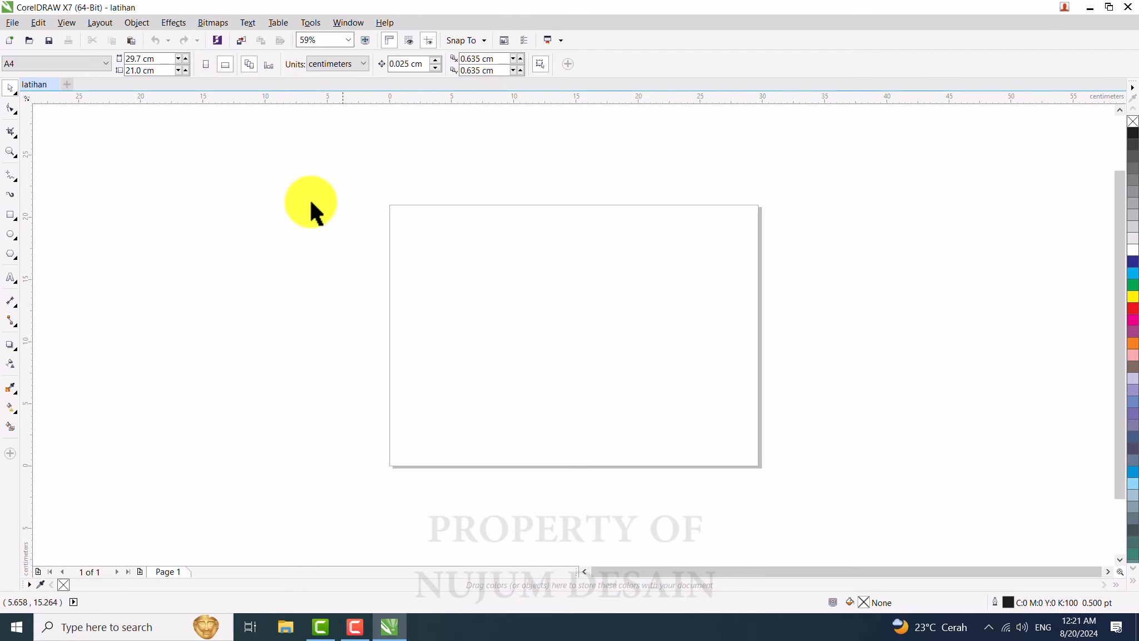
pyautogui.click(207, 65)
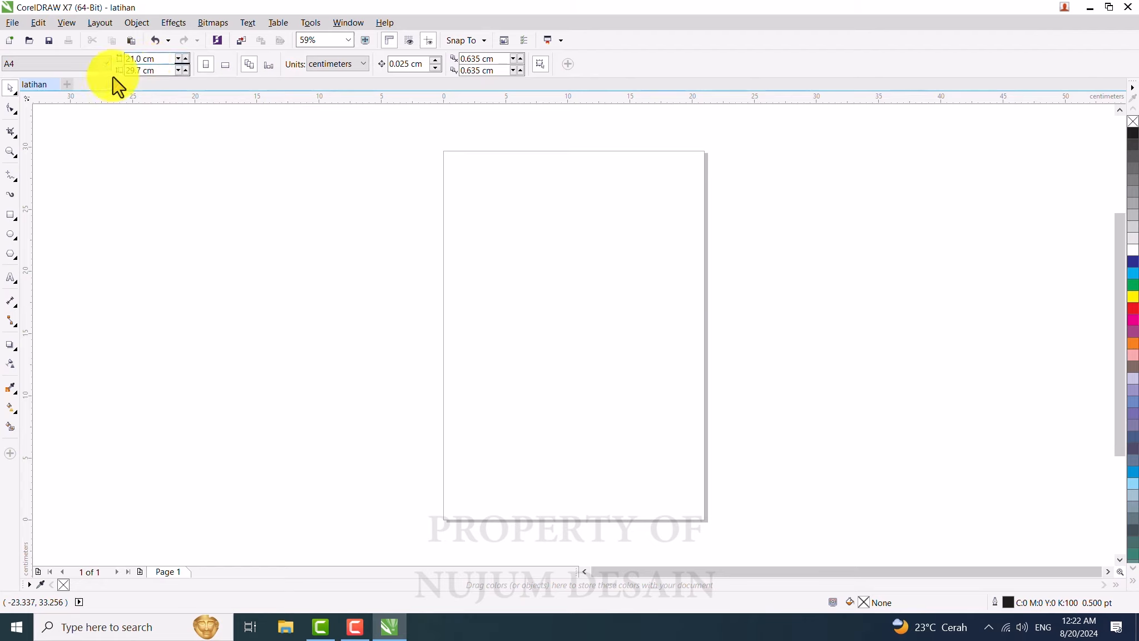
pyautogui.click(161, 59)
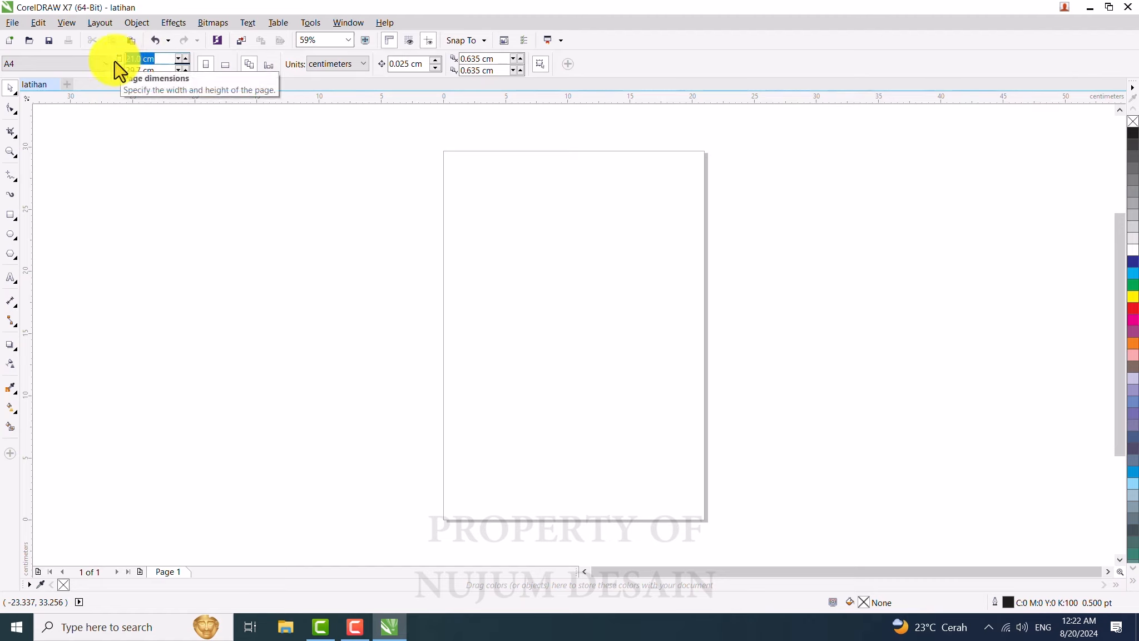
pyautogui.write('50')
pyautogui.click(162, 71)
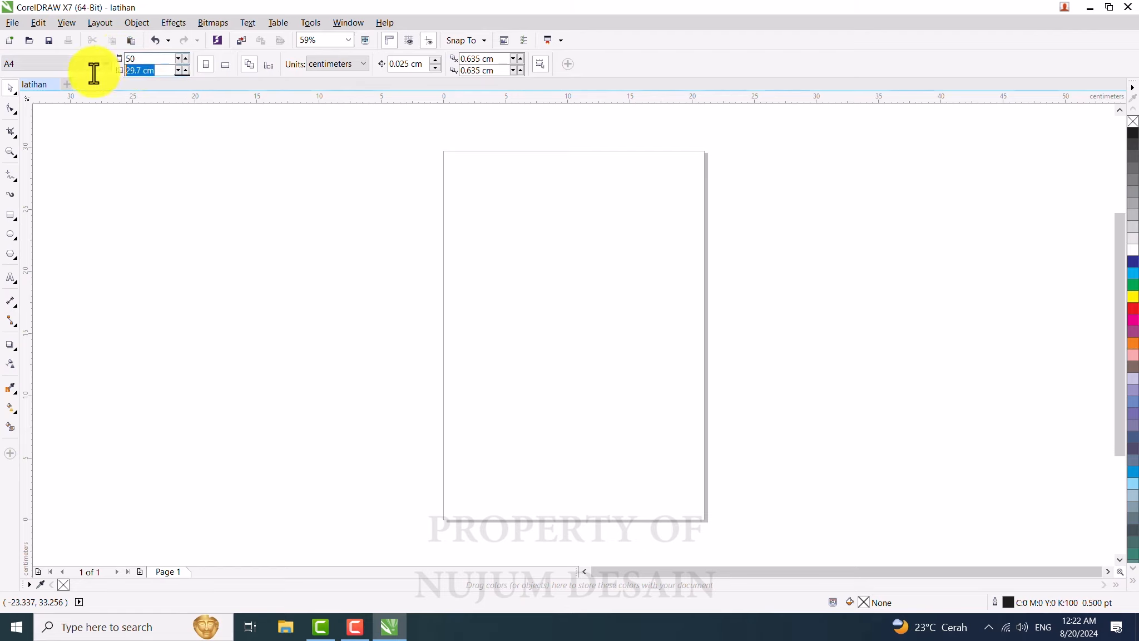
pyautogui.write('50')
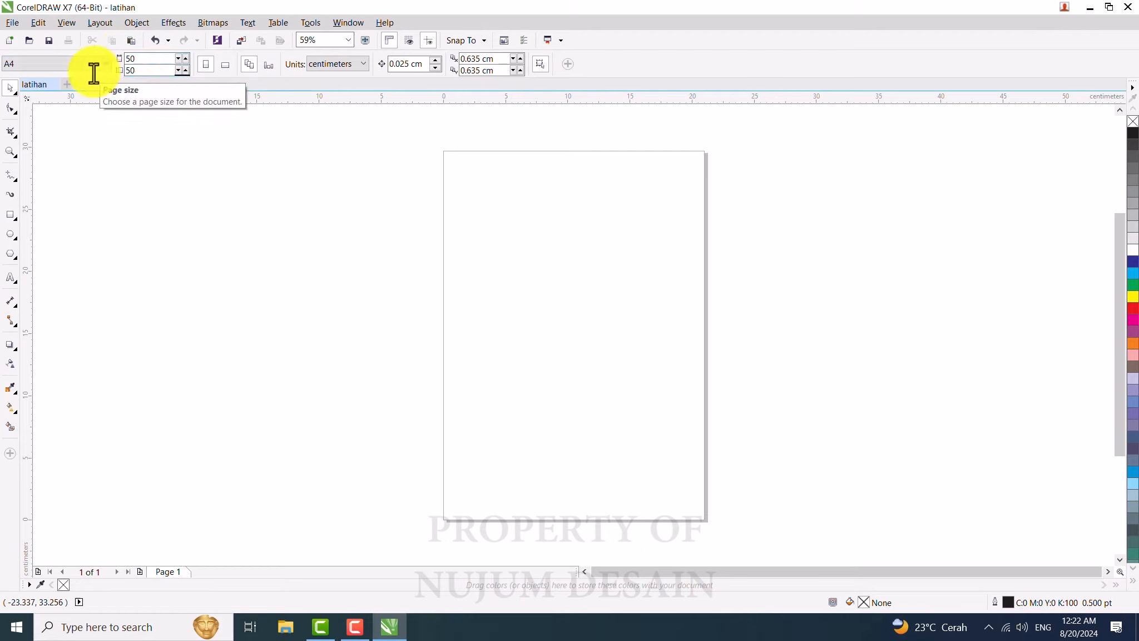
pyautogui.press('Return')
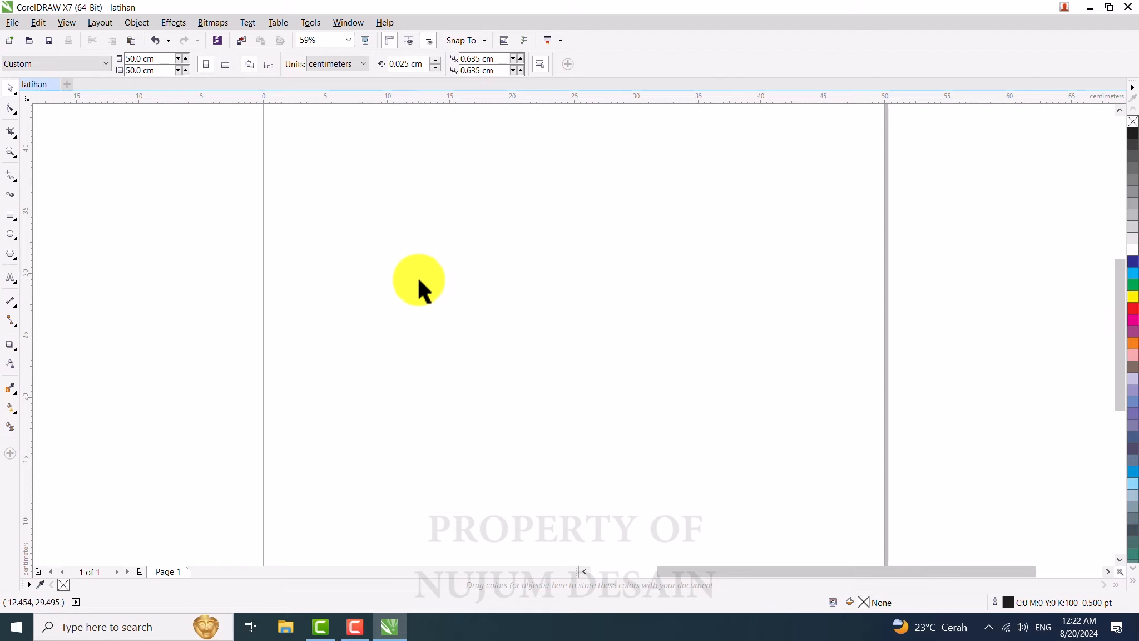
# Step: Select the Zoom tool and zoom out to view the whole page
pyautogui.click(11, 152)
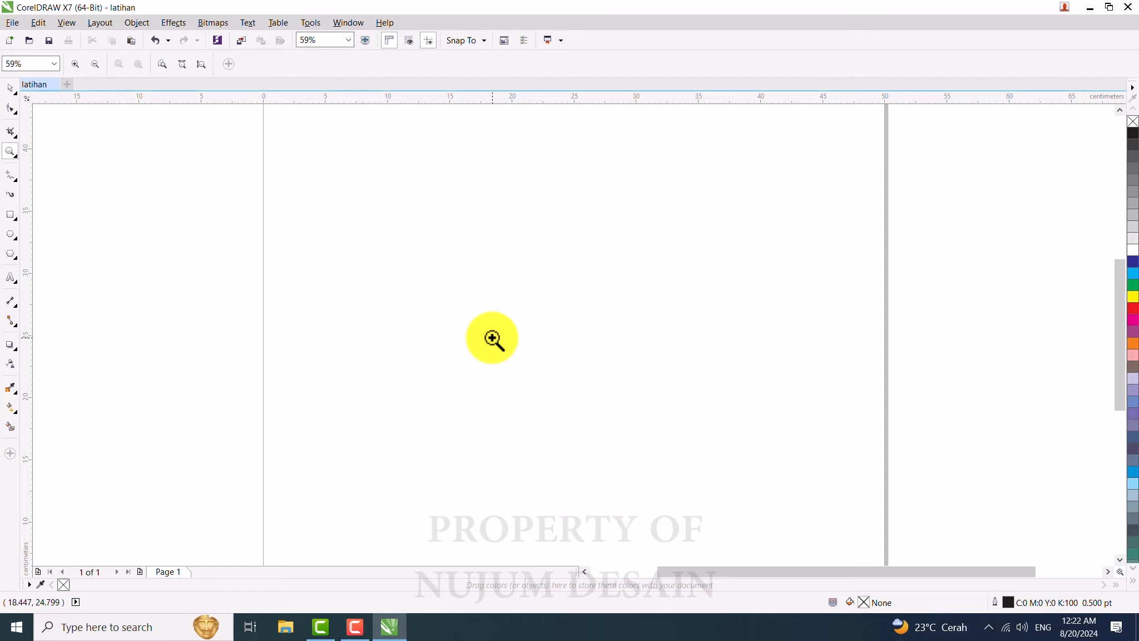
pyautogui.scroll(-2, 492, 338)
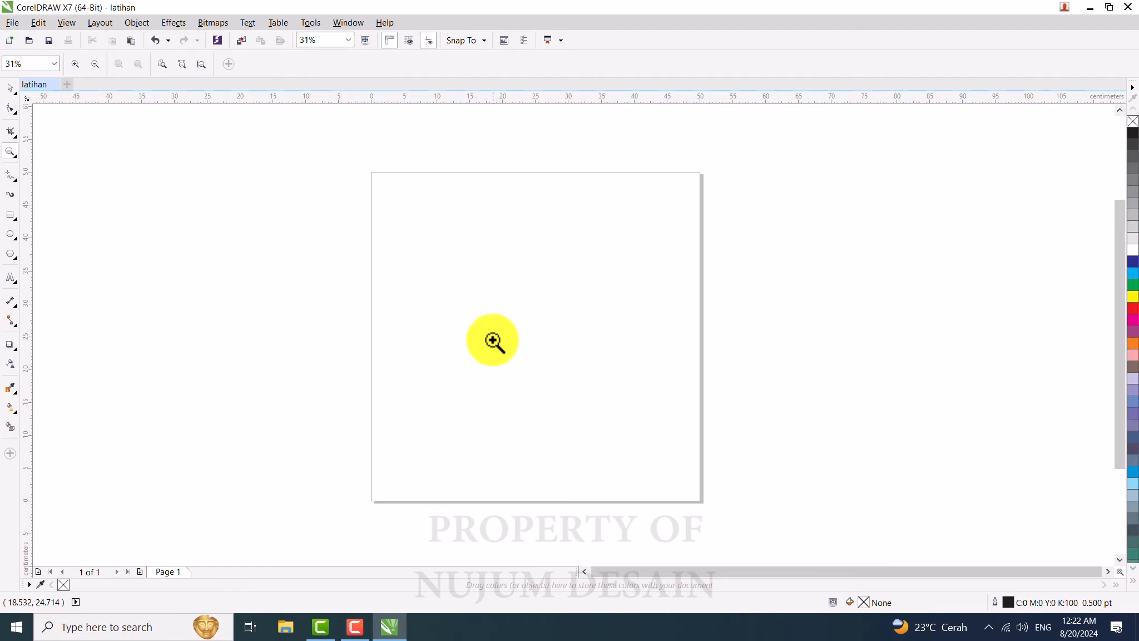
pyautogui.scroll(-1, 492, 338)
pyautogui.scroll(1, 527, 333)
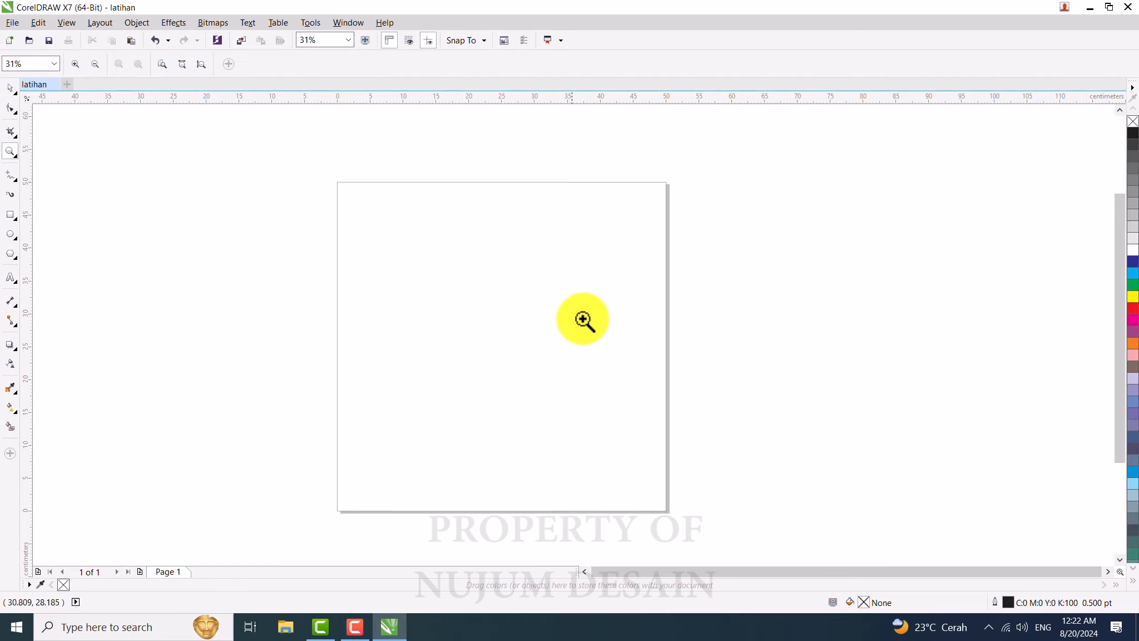
pyautogui.scroll(1, 585, 314)
pyautogui.scroll(-2, 453, 361)
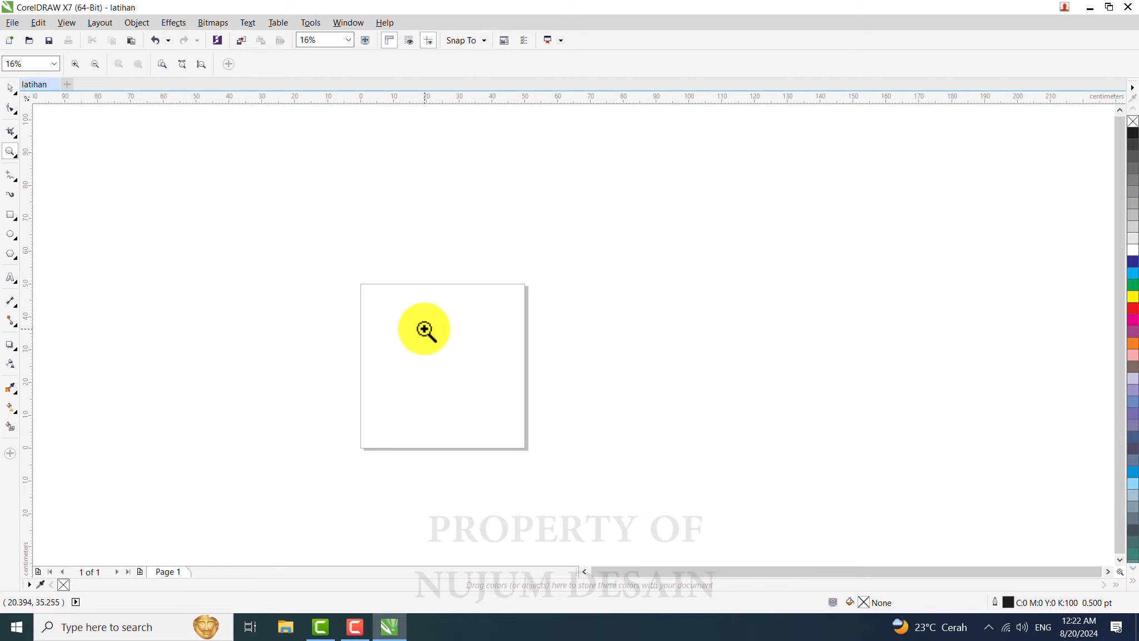
pyautogui.scroll(3, 425, 328)
pyautogui.scroll(-2, 459, 278)
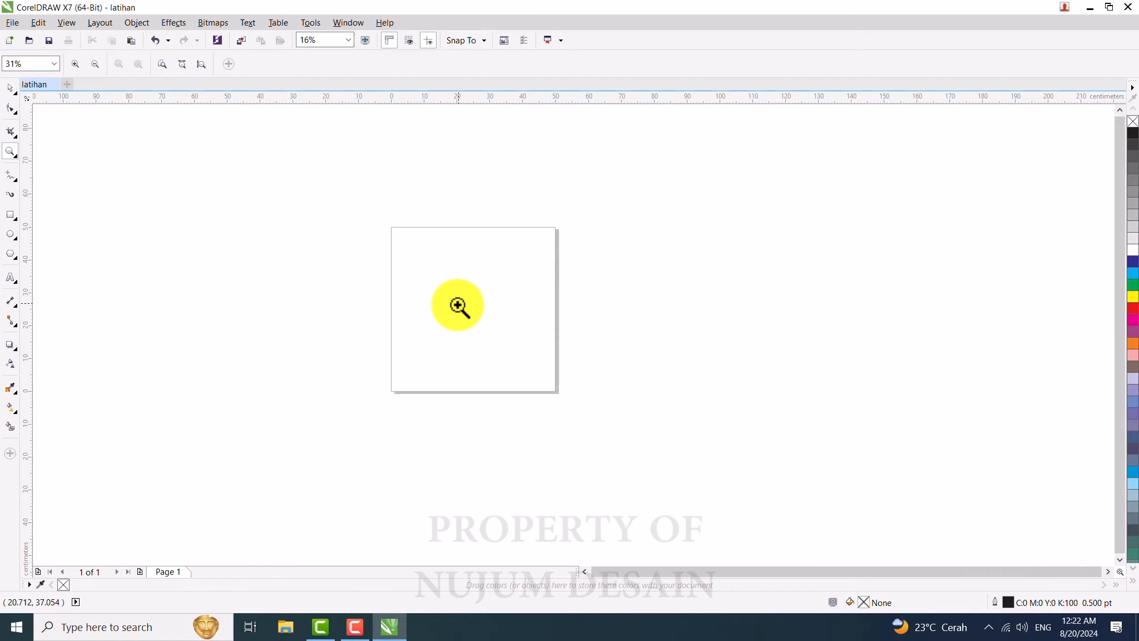
pyautogui.scroll(3, 462, 269)
pyautogui.scroll(-3, 462, 271)
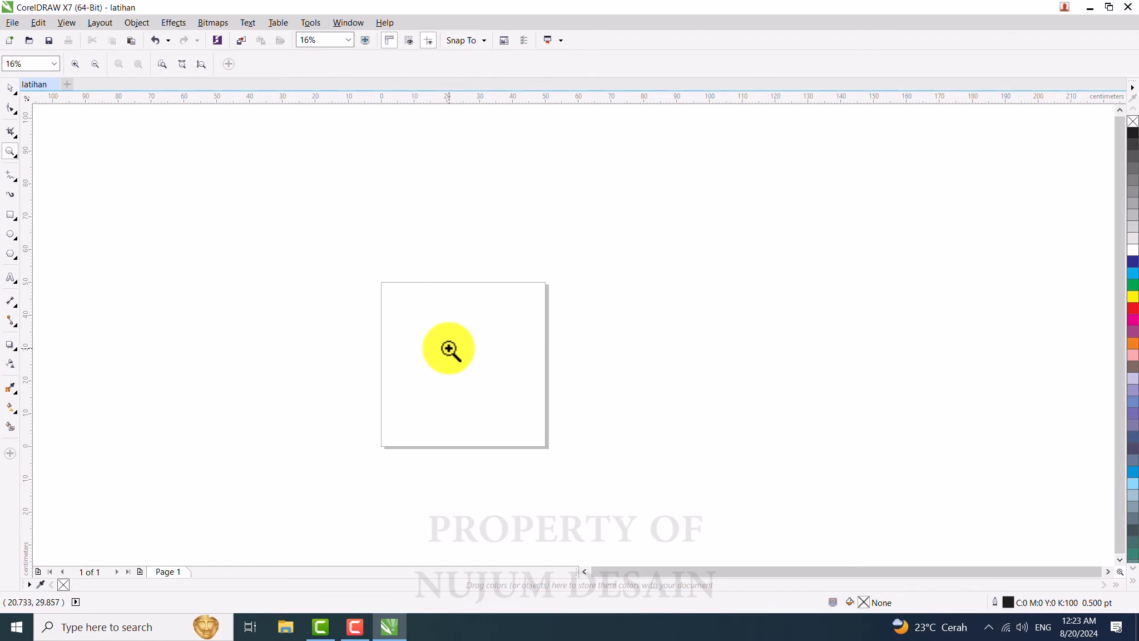
pyautogui.scroll(1, 468, 369)
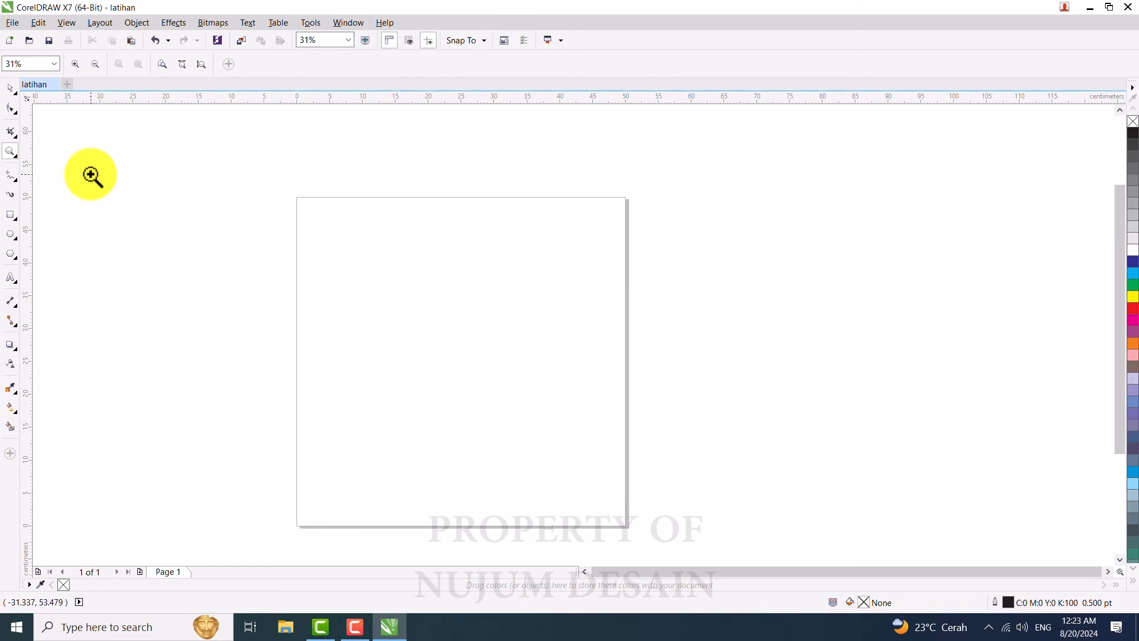
# Step: Draw a rectangle about 7.9 x 6.9 cm in the upper left area of the page with the Rectangle tool
pyautogui.click(9, 89)
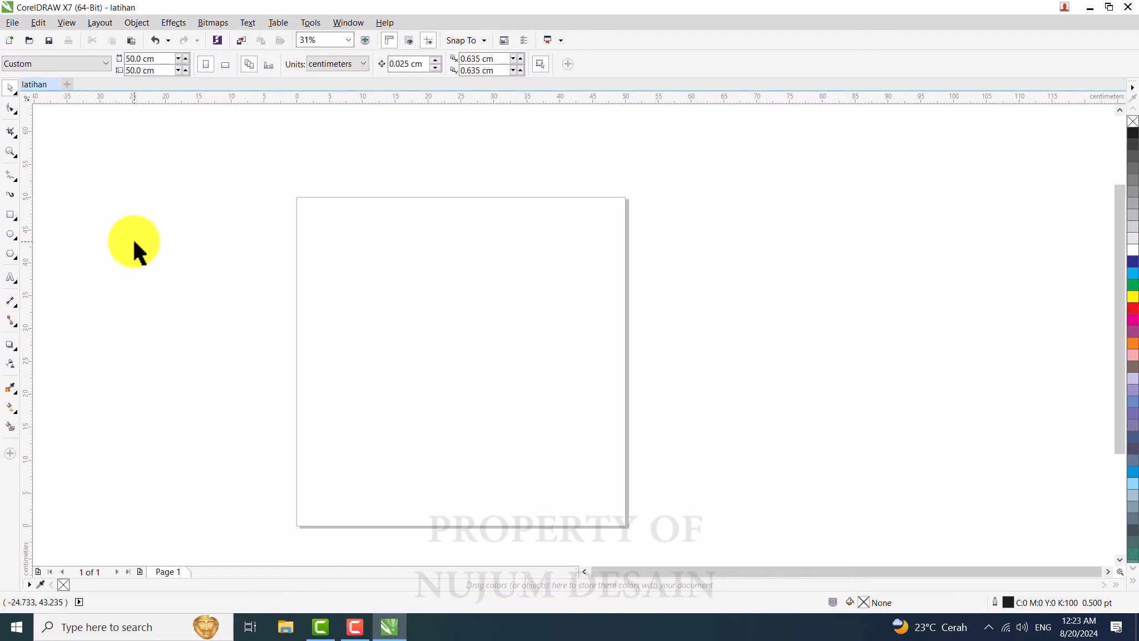
pyautogui.click(11, 215)
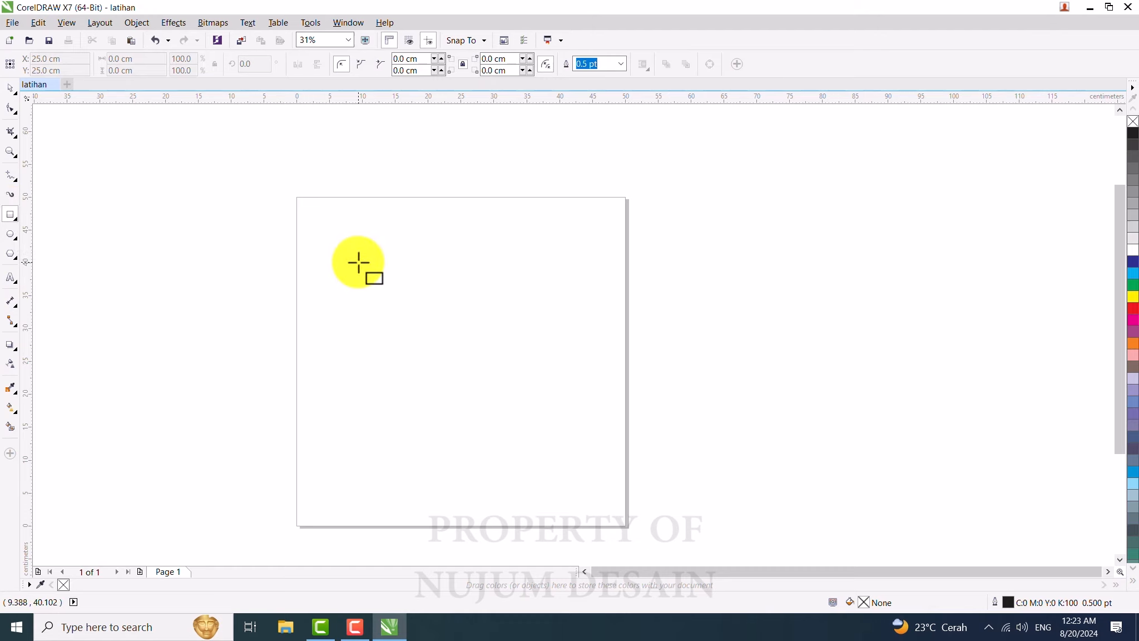
pyautogui.moveTo(357, 256); pyautogui.dragTo(411, 306)
# Step: Draw a second rectangle about 8.6 x 6.8 cm to the upper right of the first one
pyautogui.scroll(1, 407, 267)
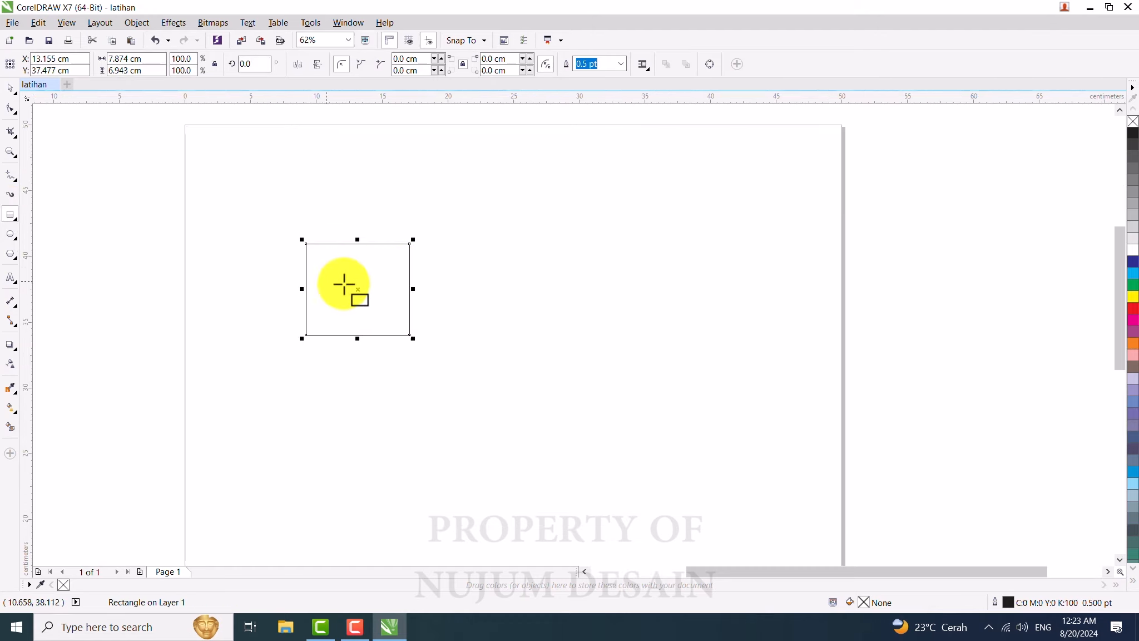
pyautogui.scroll(1, 384, 293)
pyautogui.scroll(-1, 338, 265)
pyautogui.scroll(-1, 338, 265)
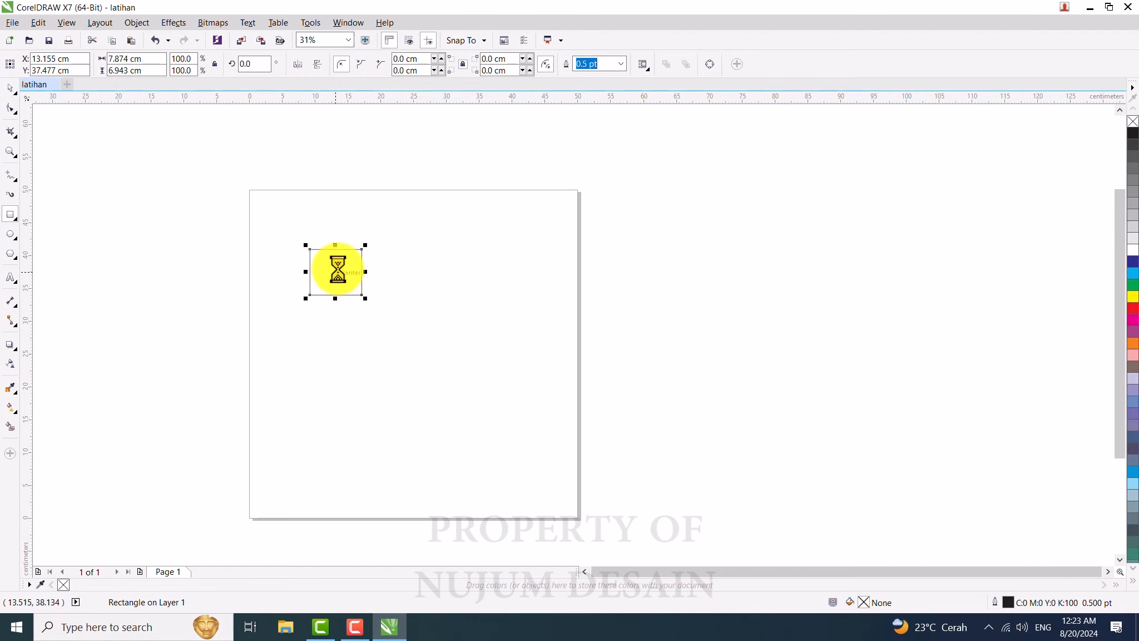
pyautogui.scroll(1, 338, 266)
pyautogui.scroll(1, 343, 281)
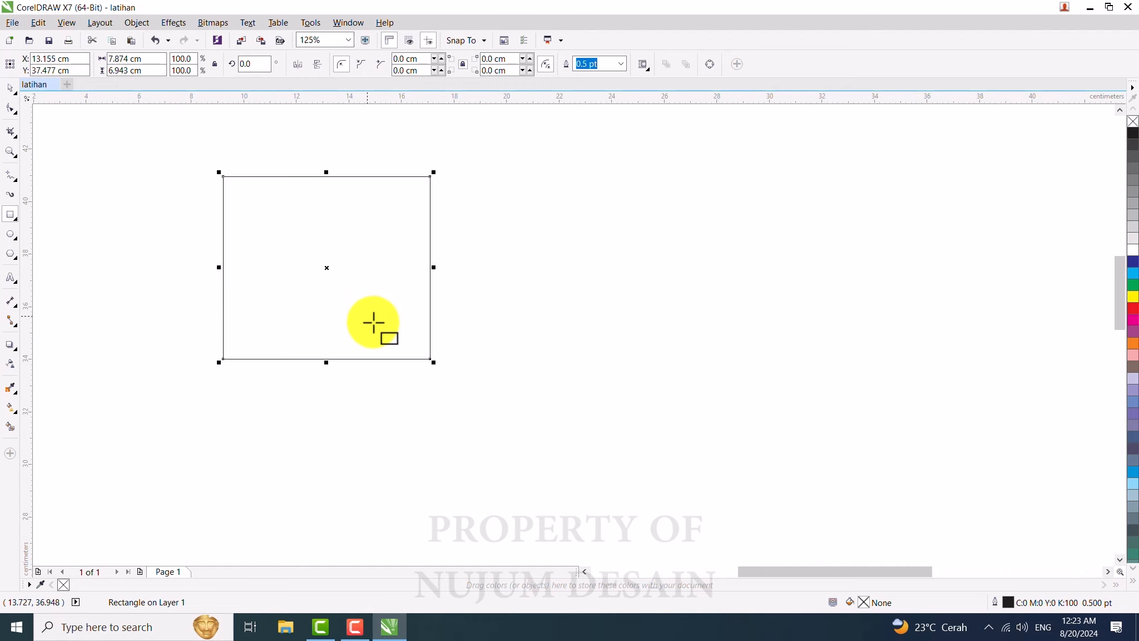
pyautogui.scroll(-1, 351, 270)
pyautogui.scroll(1, 340, 289)
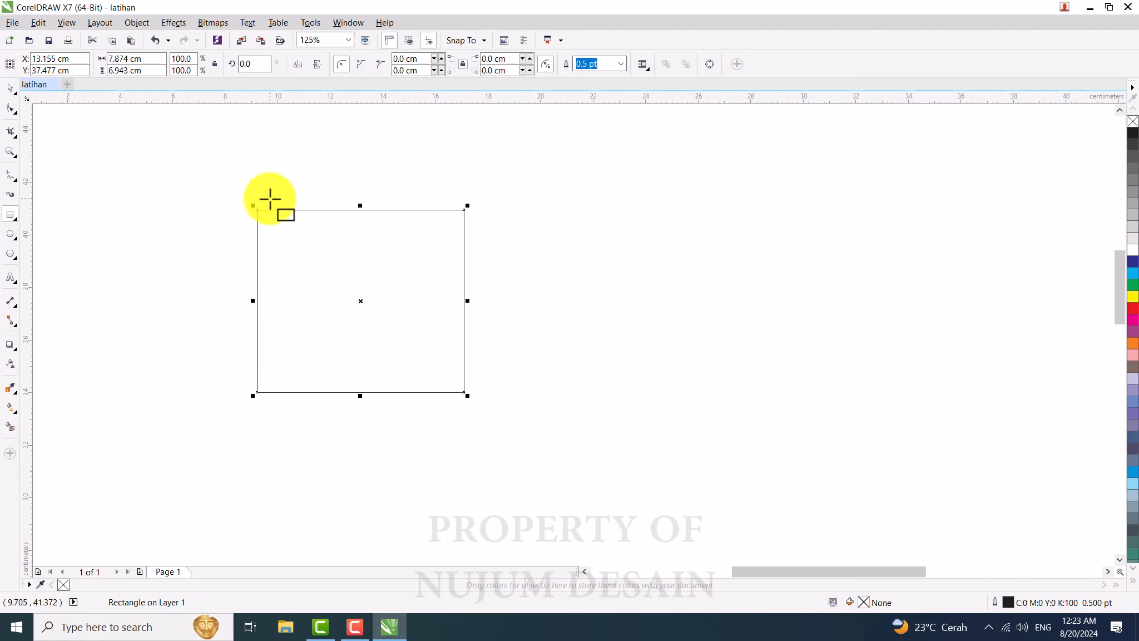
pyautogui.scroll(-1, 278, 216)
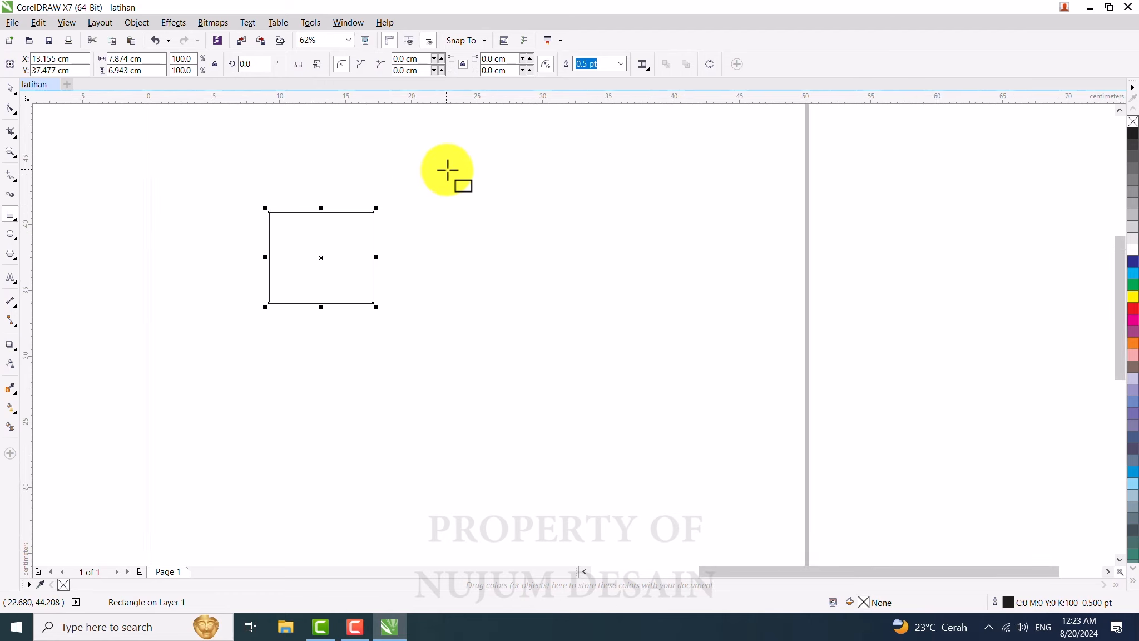
pyautogui.moveTo(446, 169); pyautogui.dragTo(560, 259)
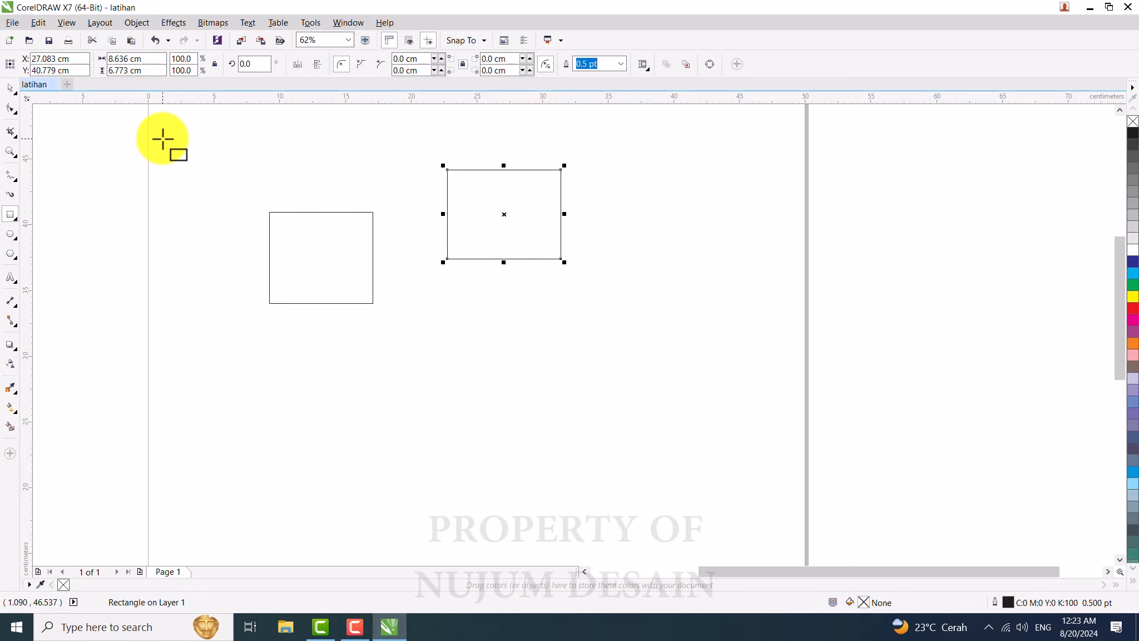
# Step: Draw a small square about 5.3 cm near the top left, then stretch and shrink it with its side and corner handles
pyautogui.moveTo(163, 132); pyautogui.dragTo(233, 188)
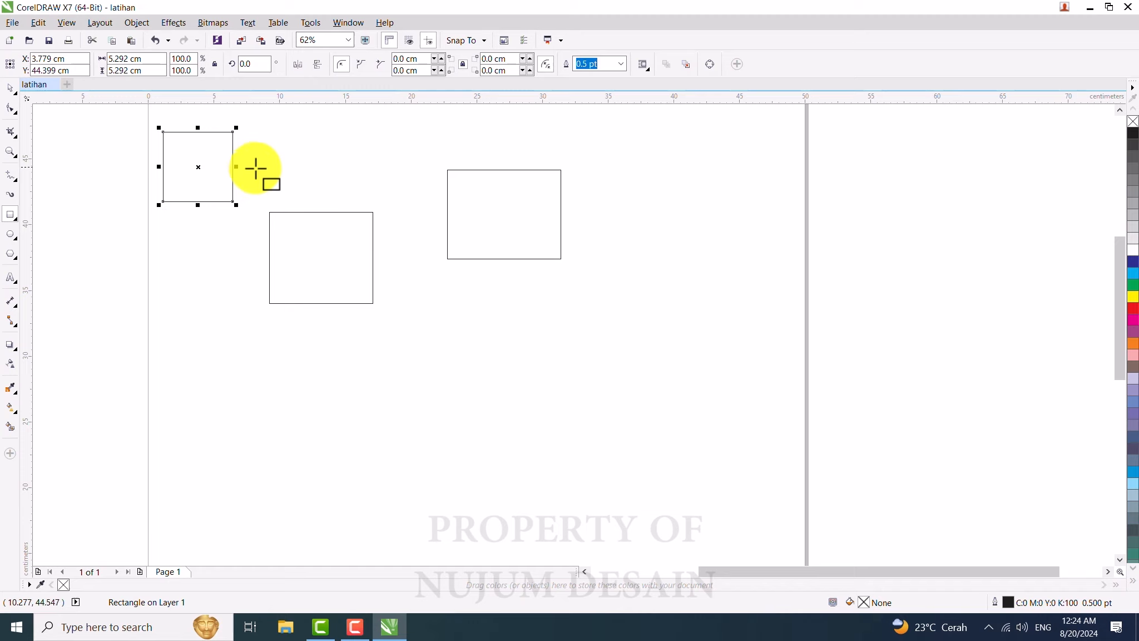
pyautogui.moveTo(237, 169); pyautogui.dragTo(310, 168)
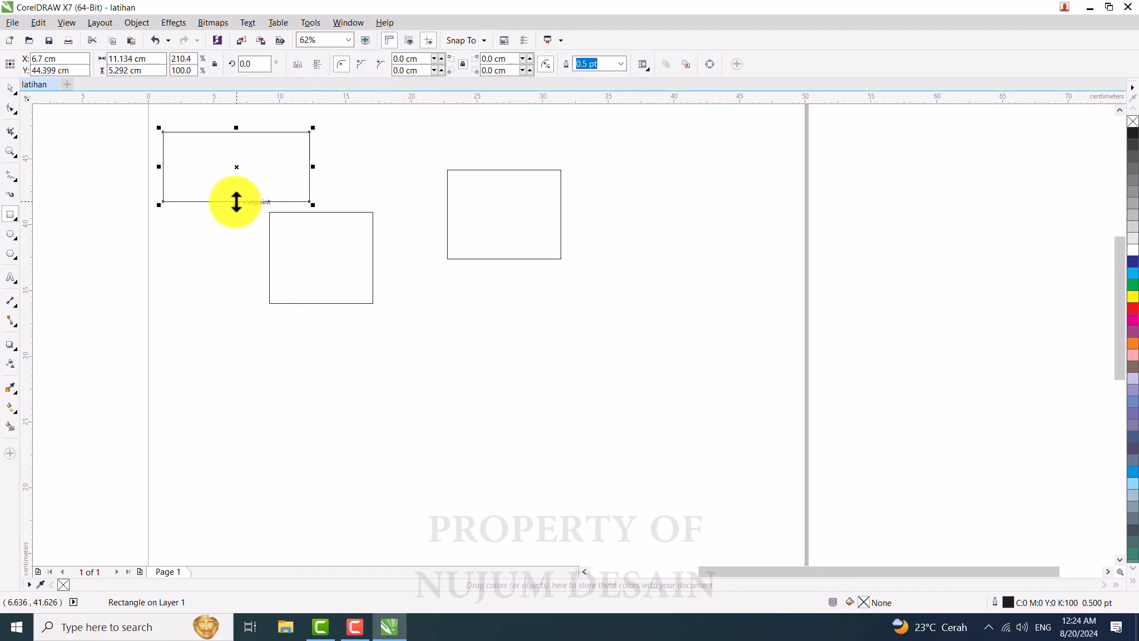
pyautogui.moveTo(236, 204); pyautogui.dragTo(236, 335)
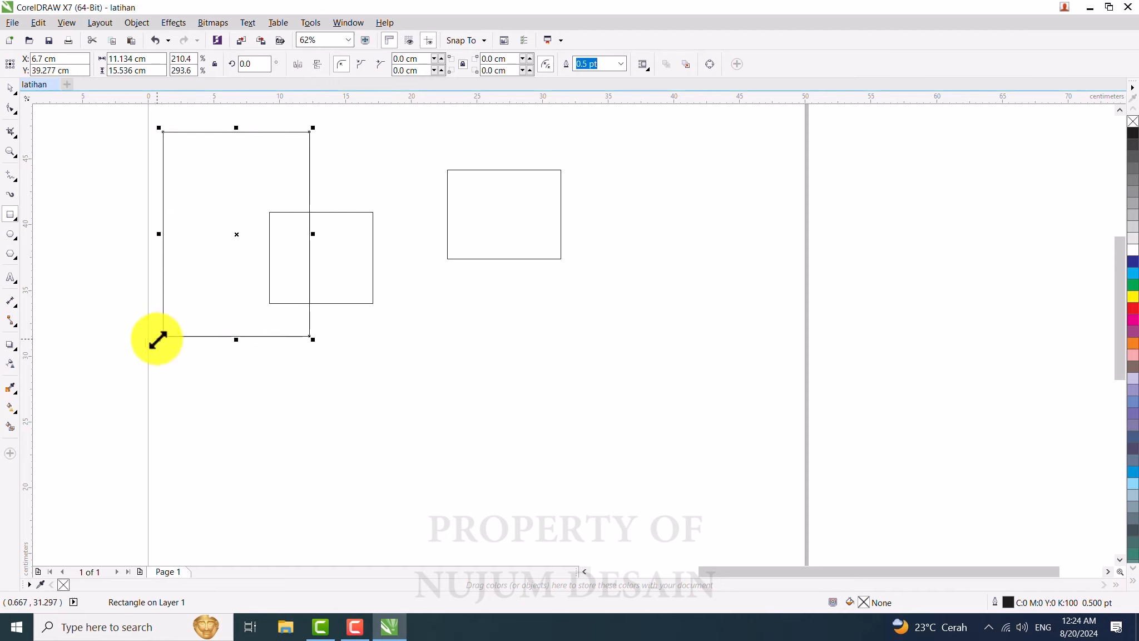
pyautogui.moveTo(158, 339); pyautogui.dragTo(255, 252)
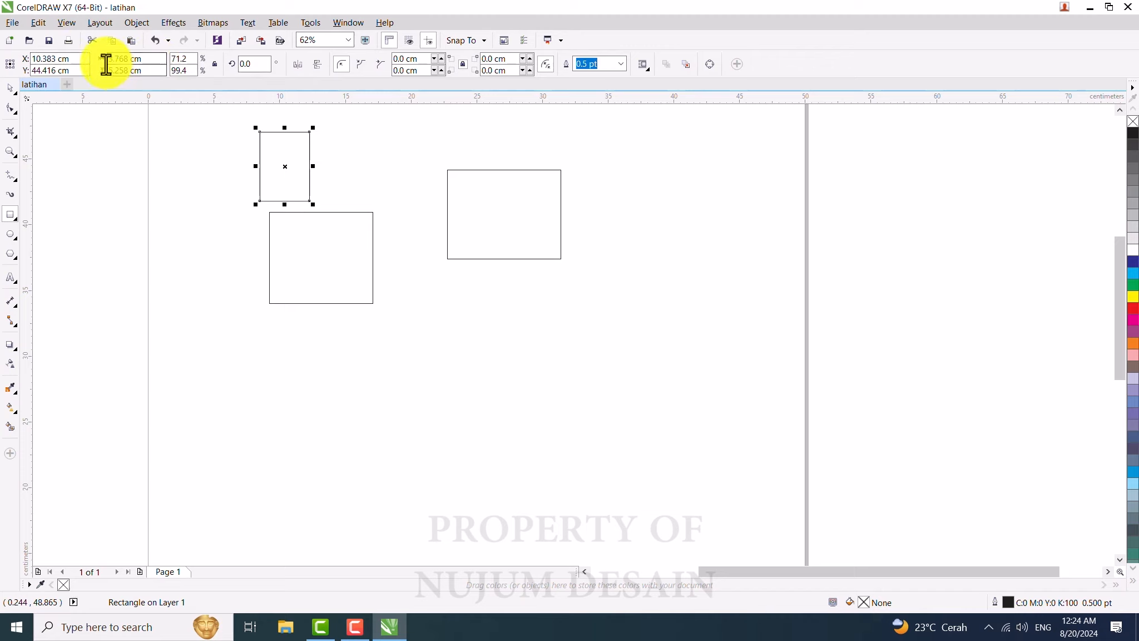
# Step: Set the small rectangle's size to 4 cm wide and 5 cm high
pyautogui.click(146, 58)
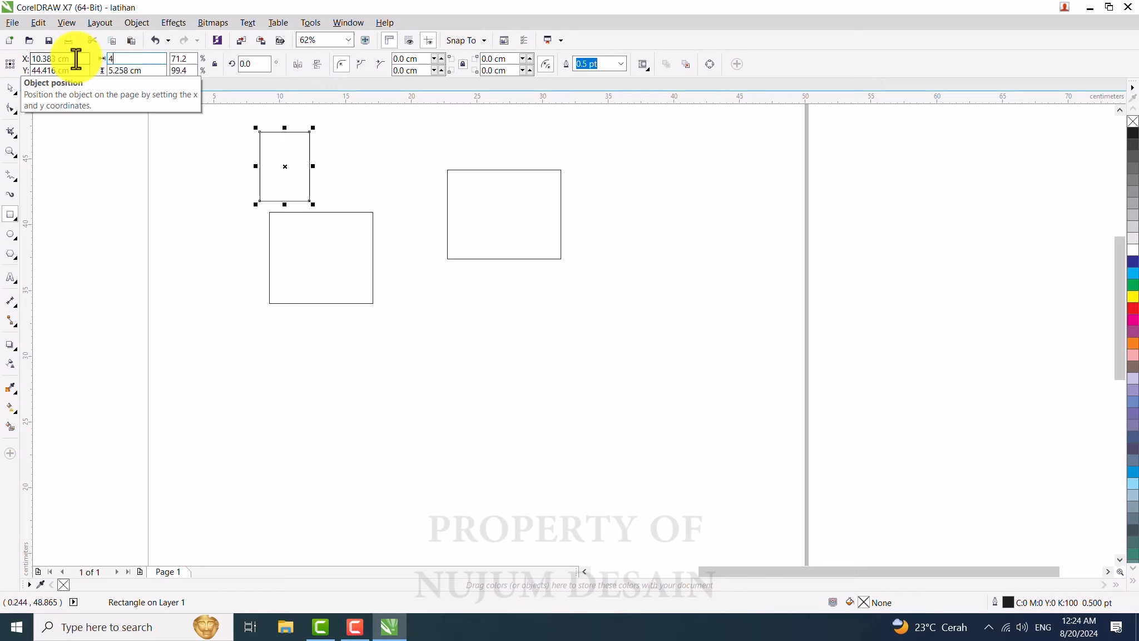
pyautogui.write('4')
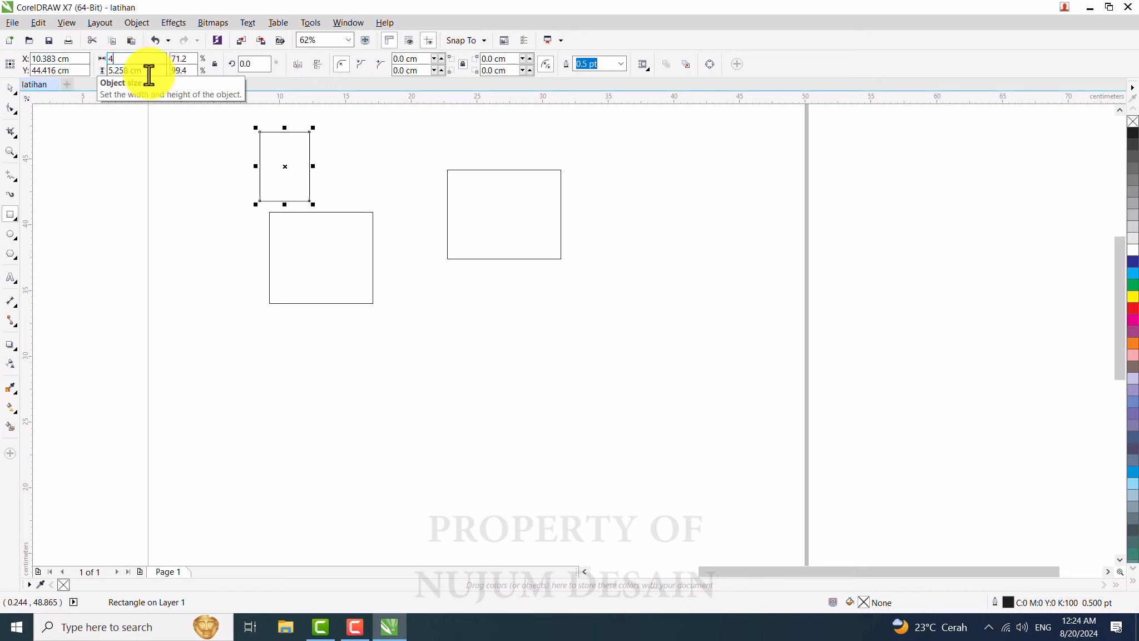
pyautogui.press('Tab')
pyautogui.press('Return')
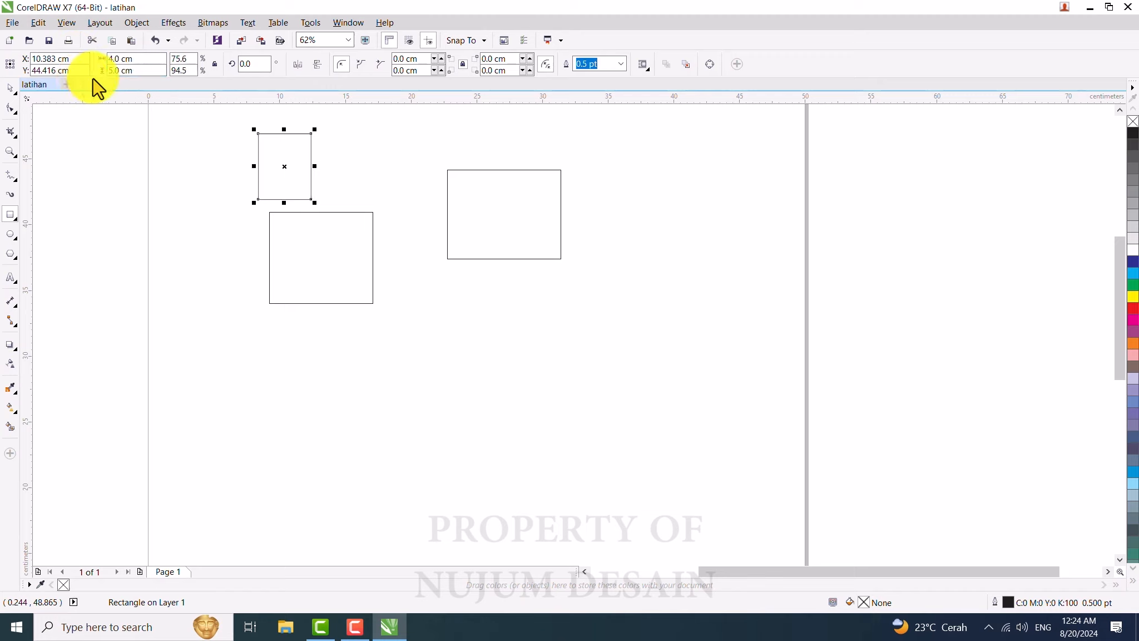
# Step: Marquee-select the two left rectangles with the Pick tool and move them slightly together
pyautogui.click(10, 89)
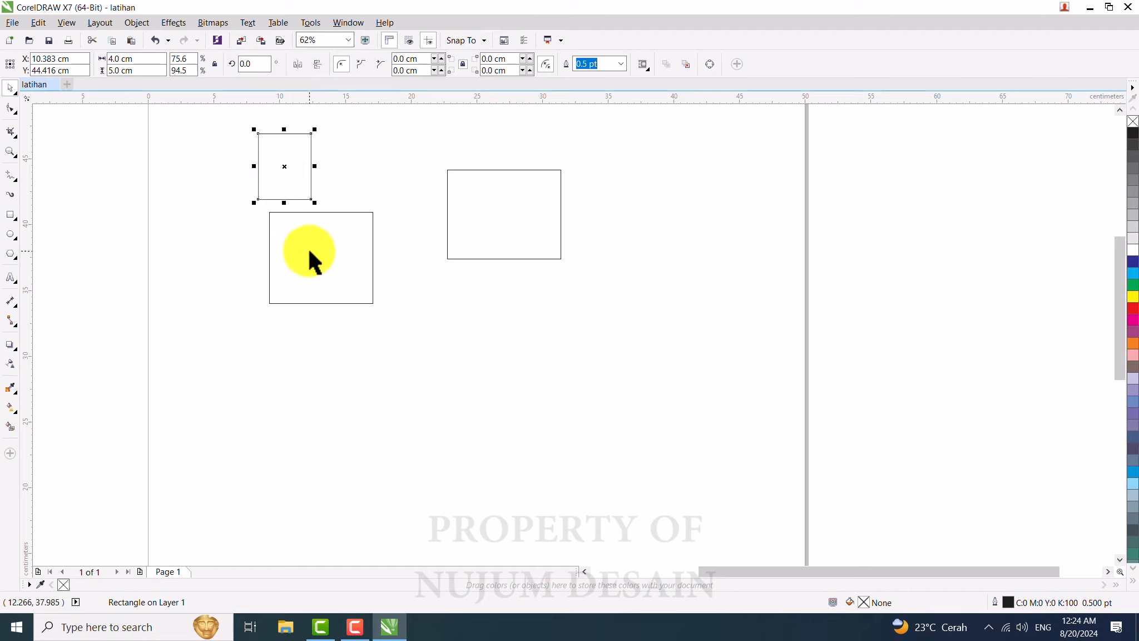
pyautogui.click(207, 140)
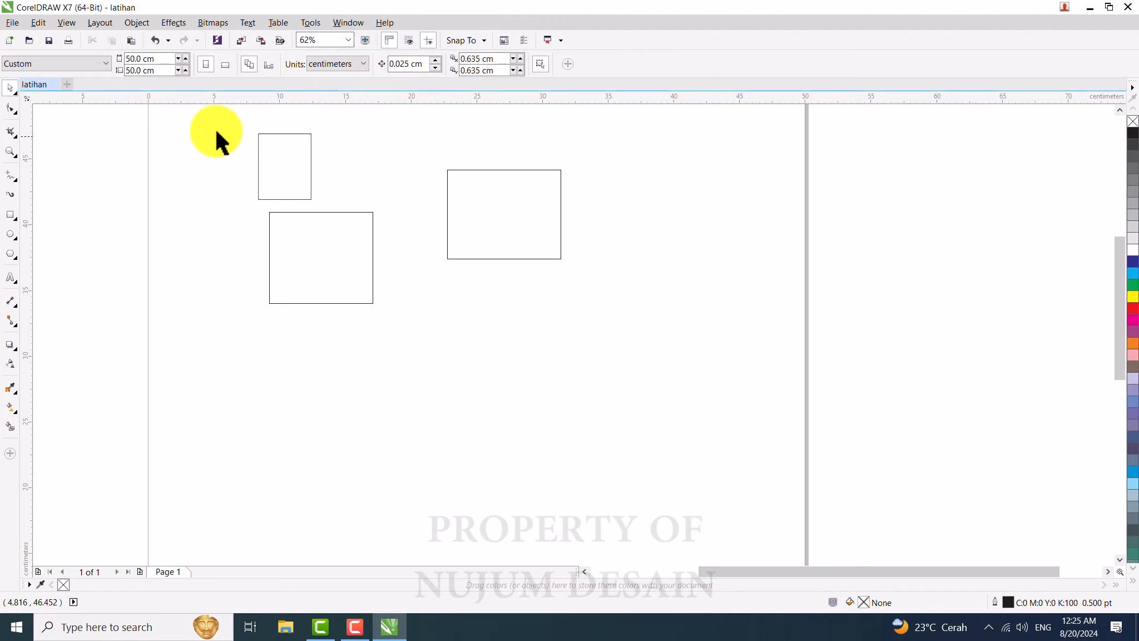
pyautogui.moveTo(220, 111); pyautogui.dragTo(371, 301)
pyautogui.moveTo(337, 258); pyautogui.dragTo(318, 280)
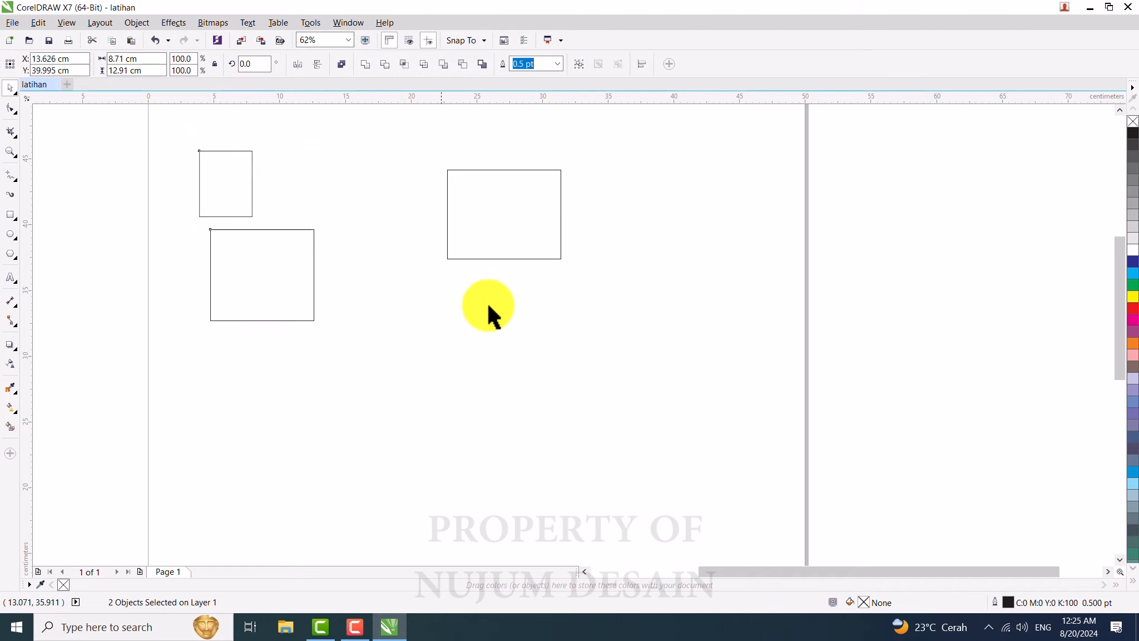
pyautogui.click(515, 346)
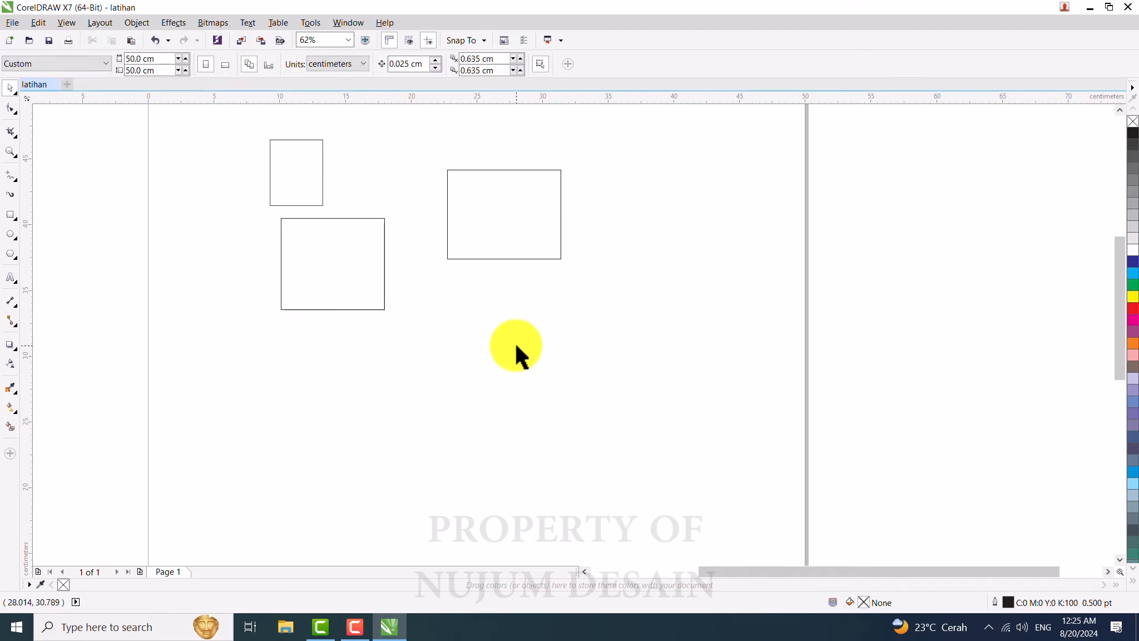
# Step: Select the right rectangle together with the middle one and move both slightly down and to the right
pyautogui.click(494, 204)
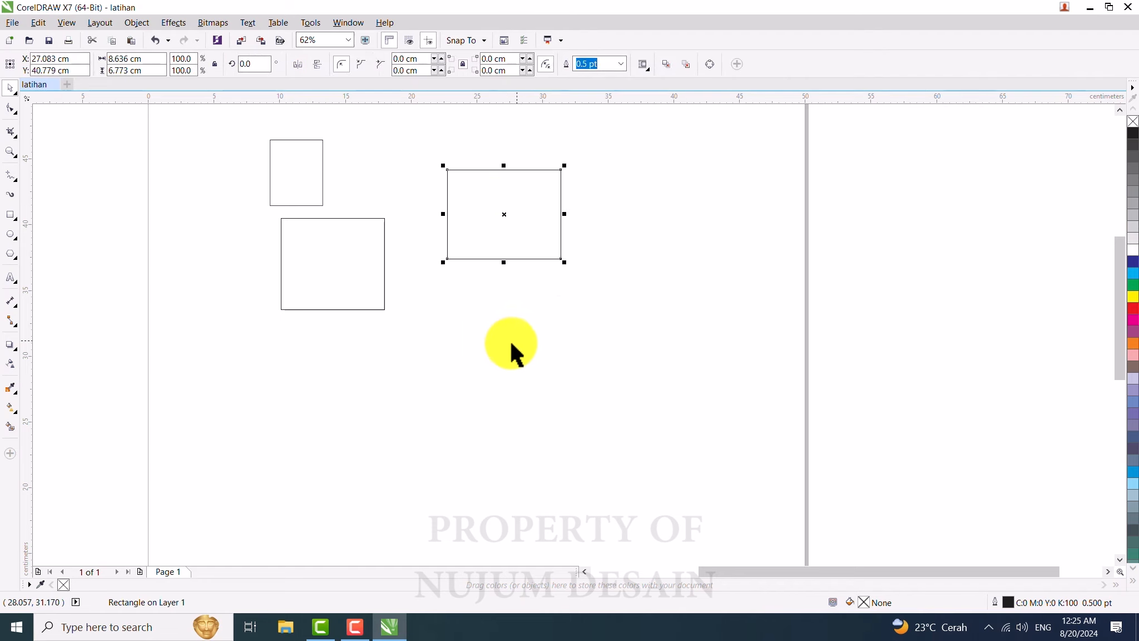
pyautogui.keyDown('shift'); pyautogui.click(337, 247); pyautogui.keyUp('shift')
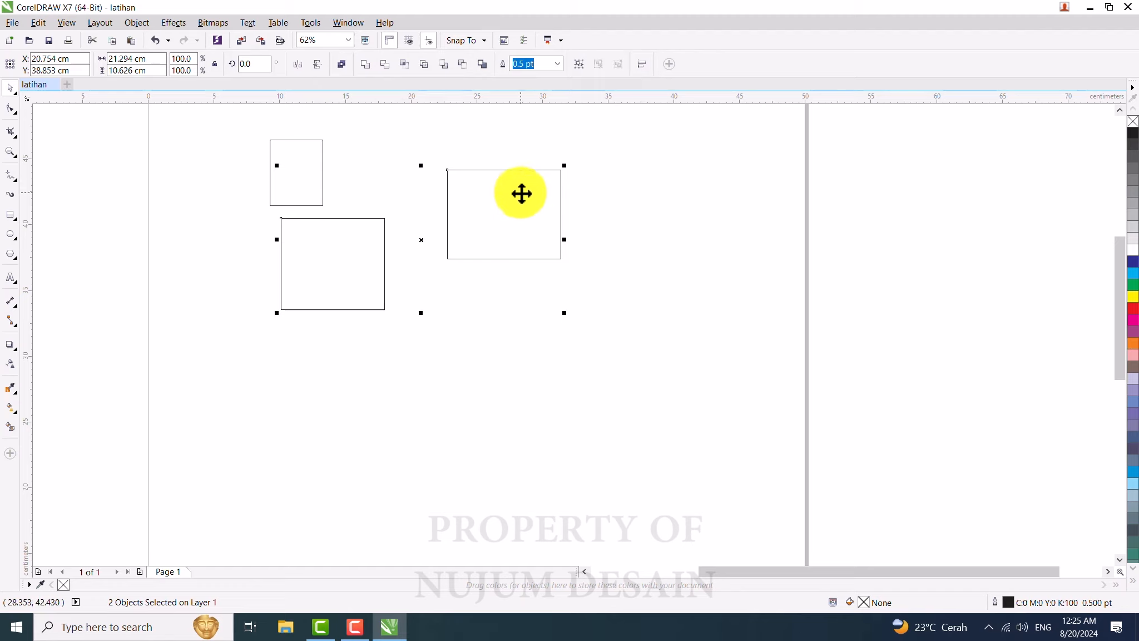
pyautogui.moveTo(505, 211); pyautogui.dragTo(540, 232)
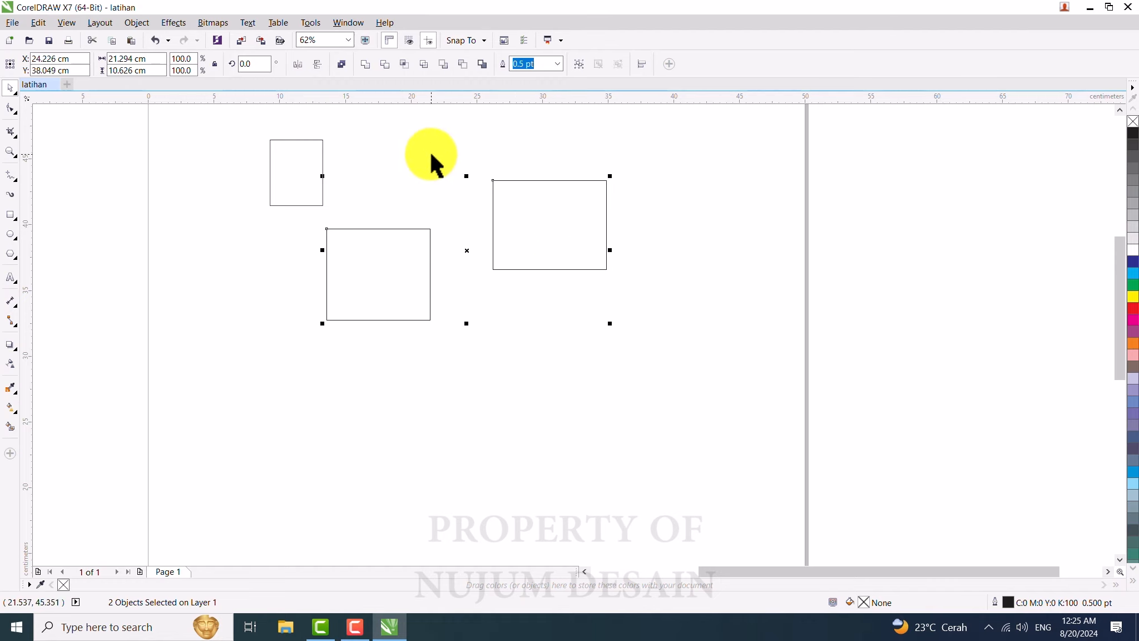
pyautogui.click(133, 256)
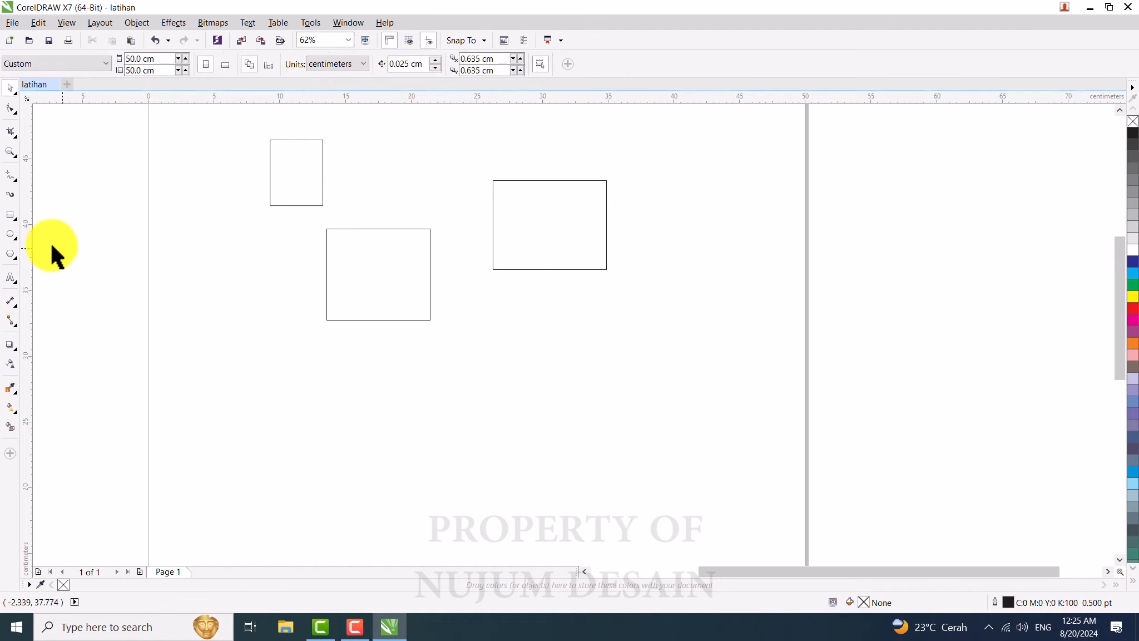
# Step: Draw two ellipses below the rectangles, about 10.8 x 6.0 cm and 9.7 x 5.8 cm, with the Ellipse tool
pyautogui.click(10, 234)
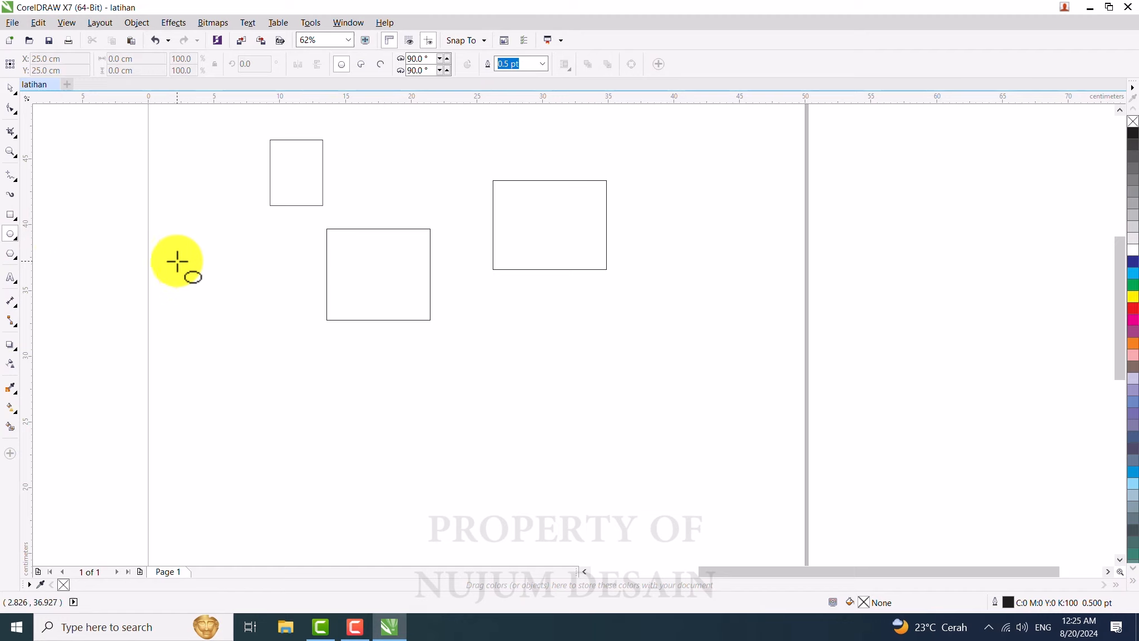
pyautogui.moveTo(176, 322); pyautogui.dragTo(318, 401)
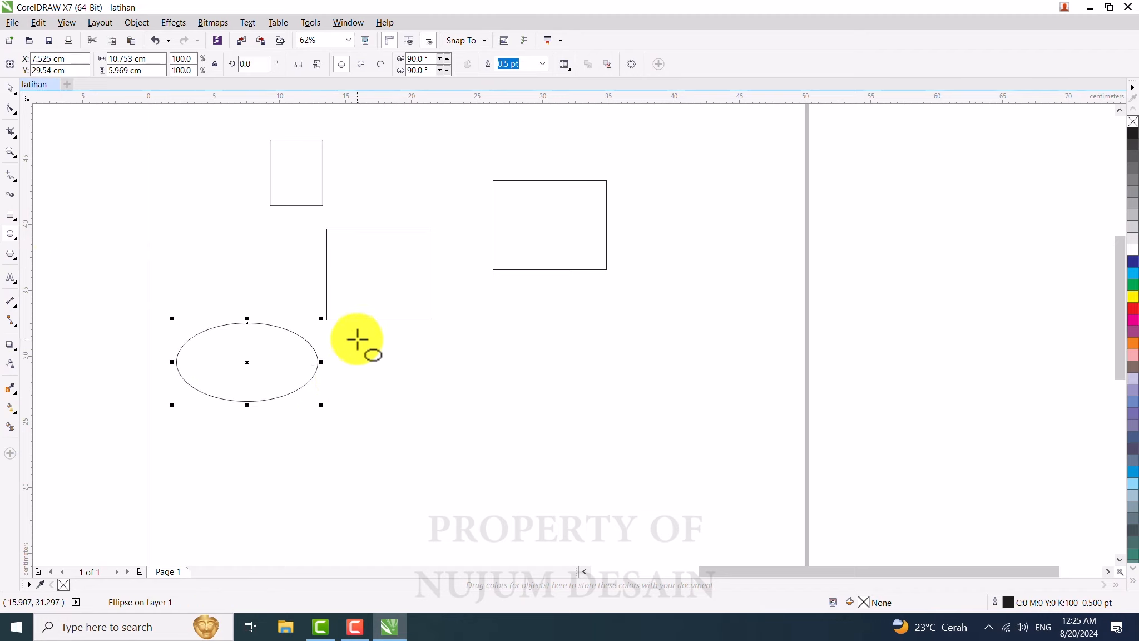
pyautogui.moveTo(357, 339)
pyautogui.mouseDown()
pyautogui.moveTo(422, 392)
pyautogui.moveTo(484, 413)
pyautogui.mouseUp()
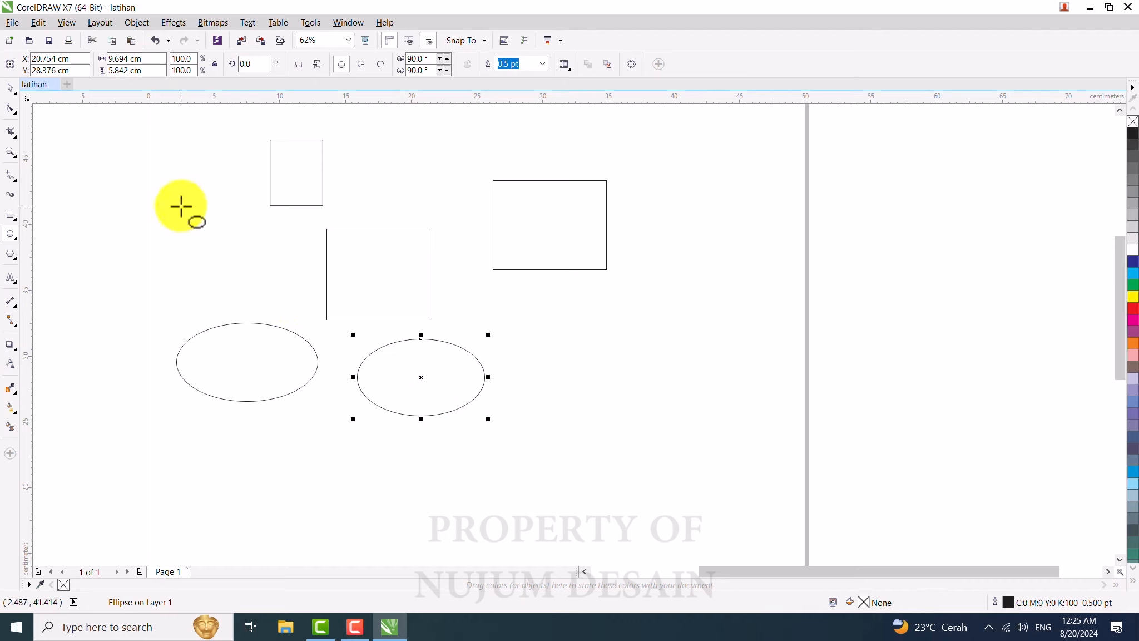
# Step: Draw a circle about 6.1 cm in diameter at the upper left of the page
pyautogui.moveTo(174, 192); pyautogui.dragTo(254, 255)
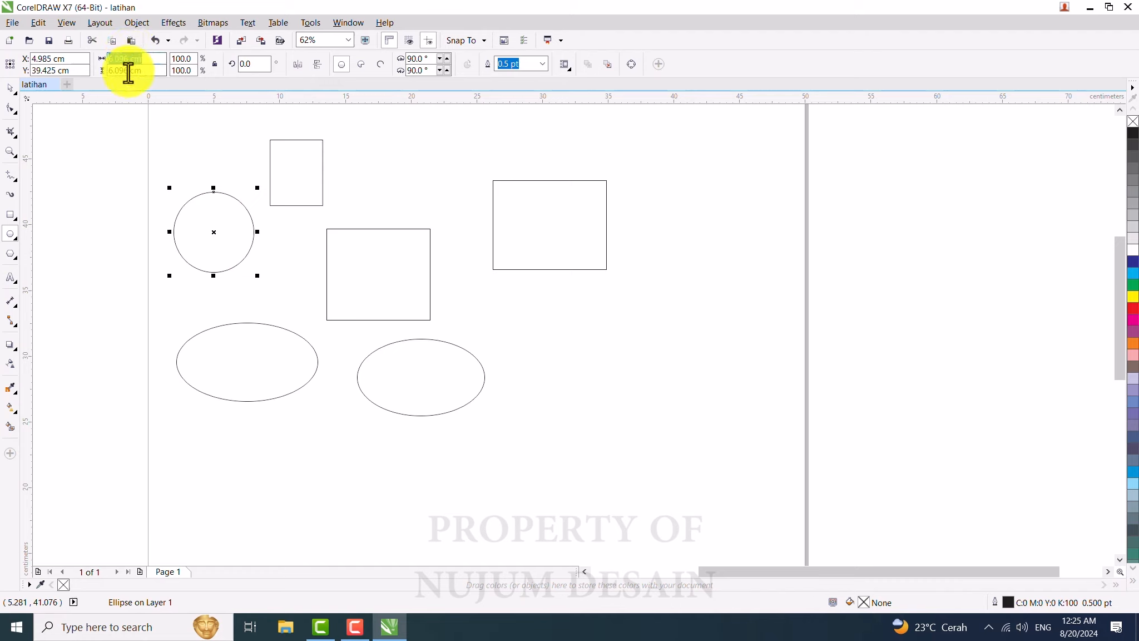
pyautogui.moveTo(144, 71); pyautogui.dragTo(105, 71)
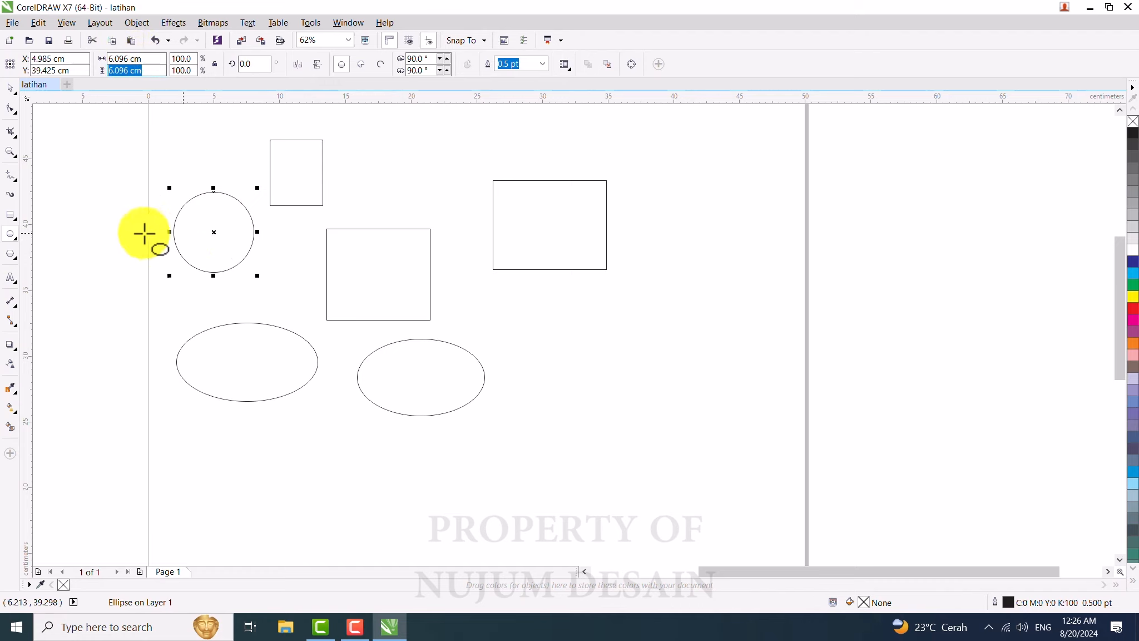
# Step: Draw a five-sided polygon about 5.8 x 4.7 cm below the right rectangle with the Polygon tool
pyautogui.click(9, 256)
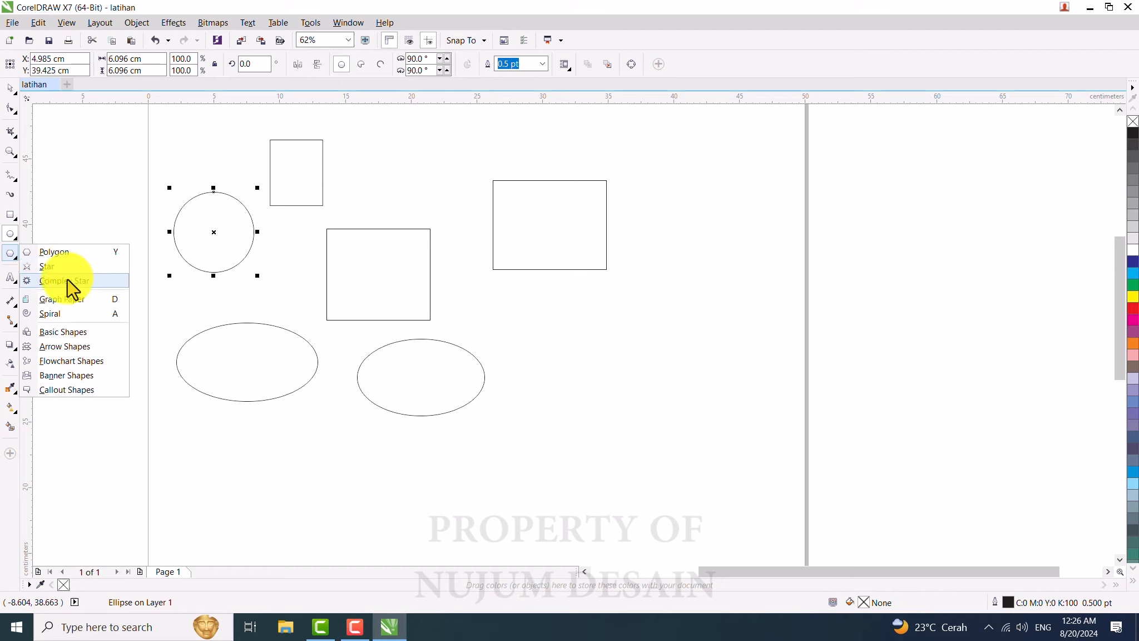
pyautogui.click(54, 253)
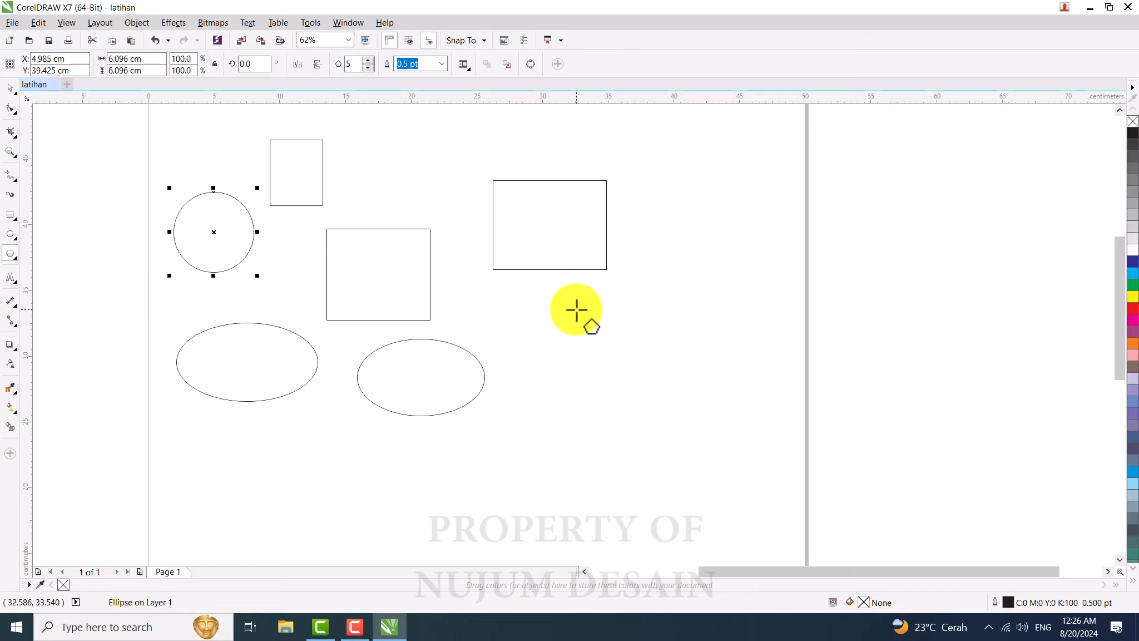
pyautogui.moveTo(574, 308); pyautogui.dragTo(653, 376)
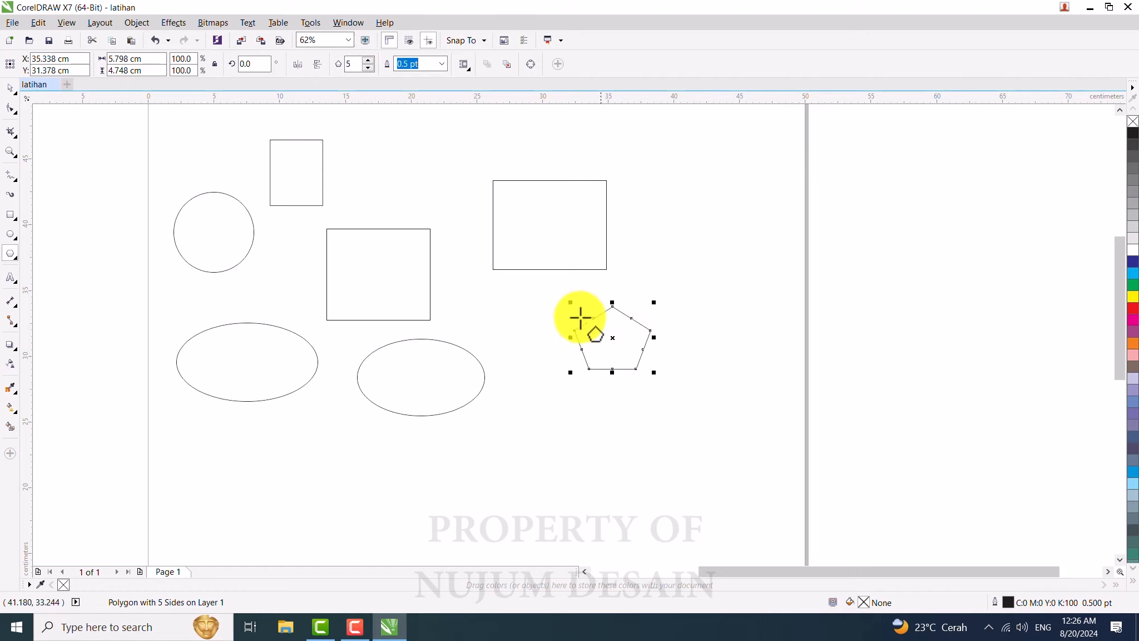
# Step: Try six sides for the selected polygon before settling on seven sides
pyautogui.click(353, 68)
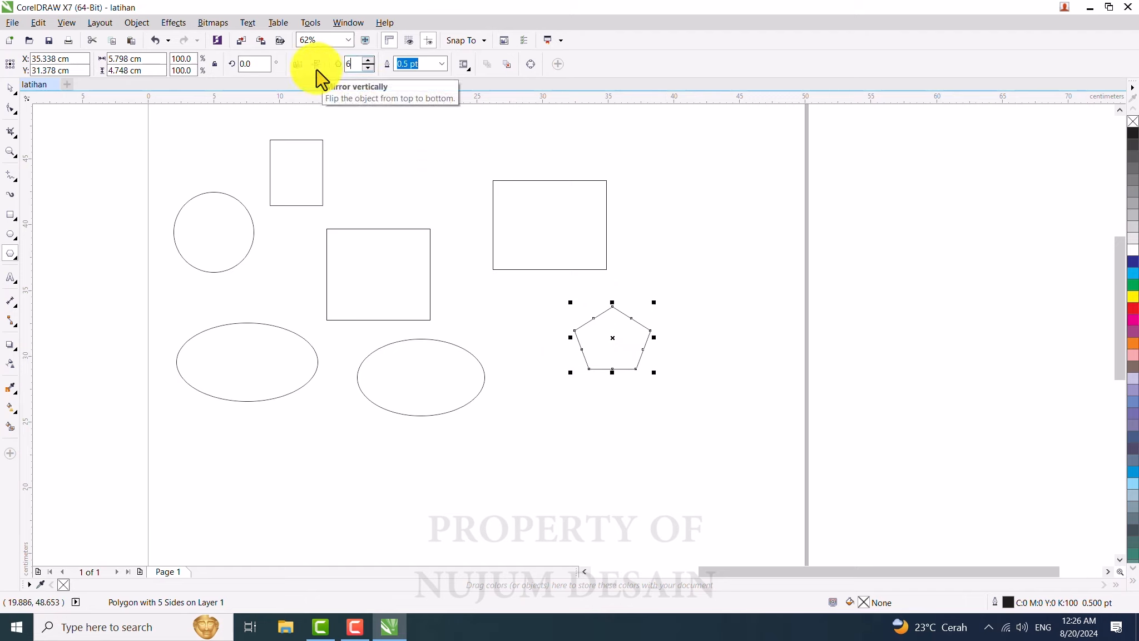
pyautogui.press('Return')
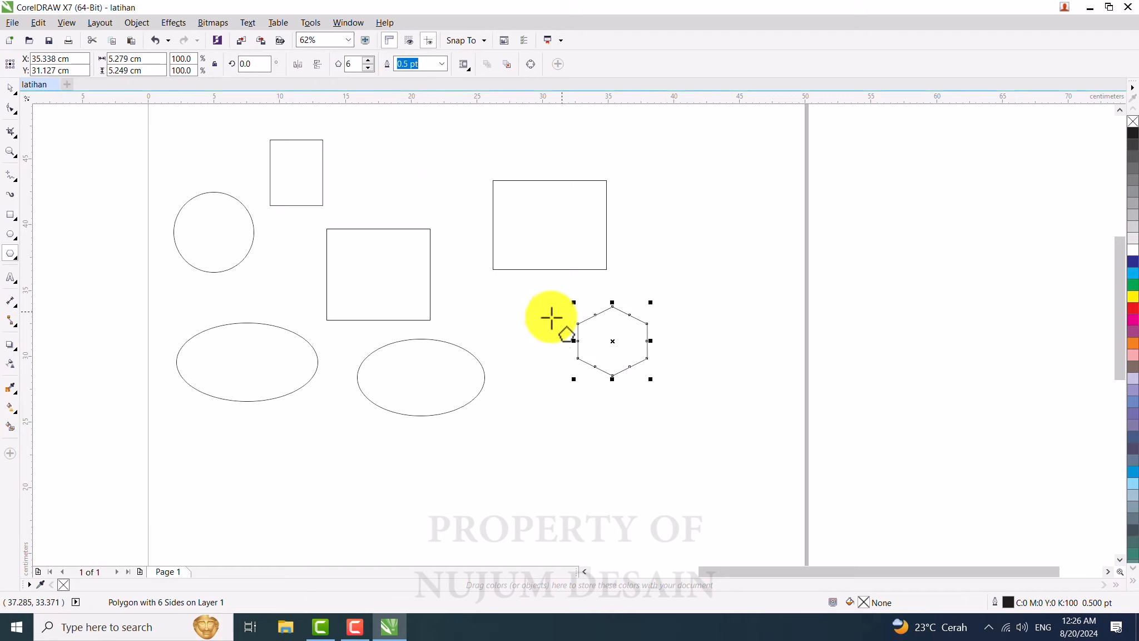
pyautogui.click(353, 64)
pyautogui.write('7')
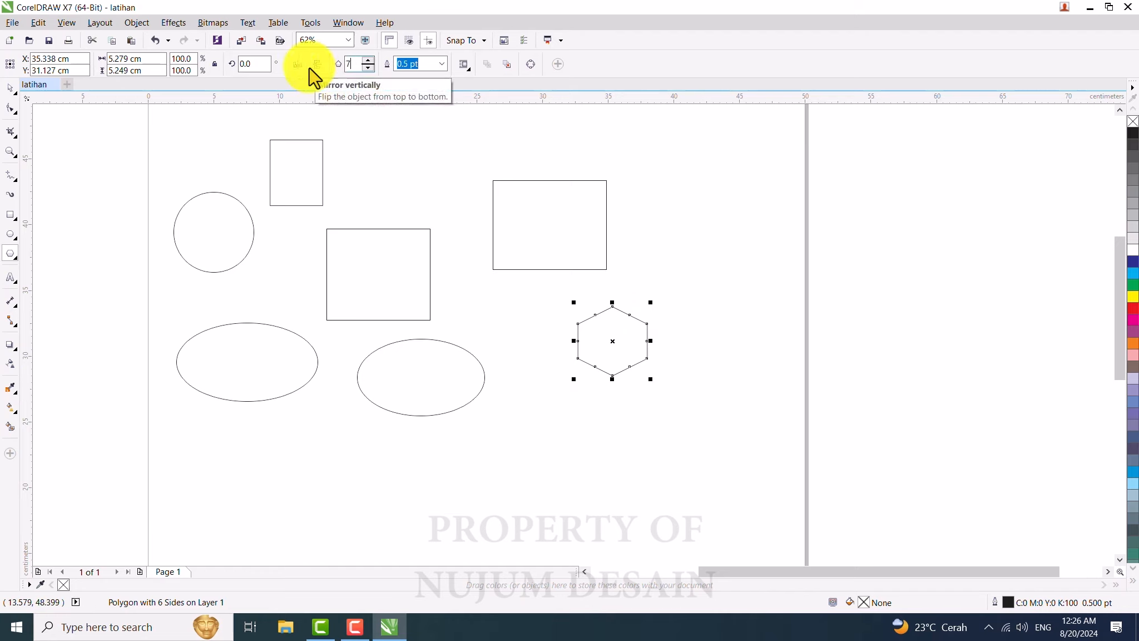
pyautogui.press('Return')
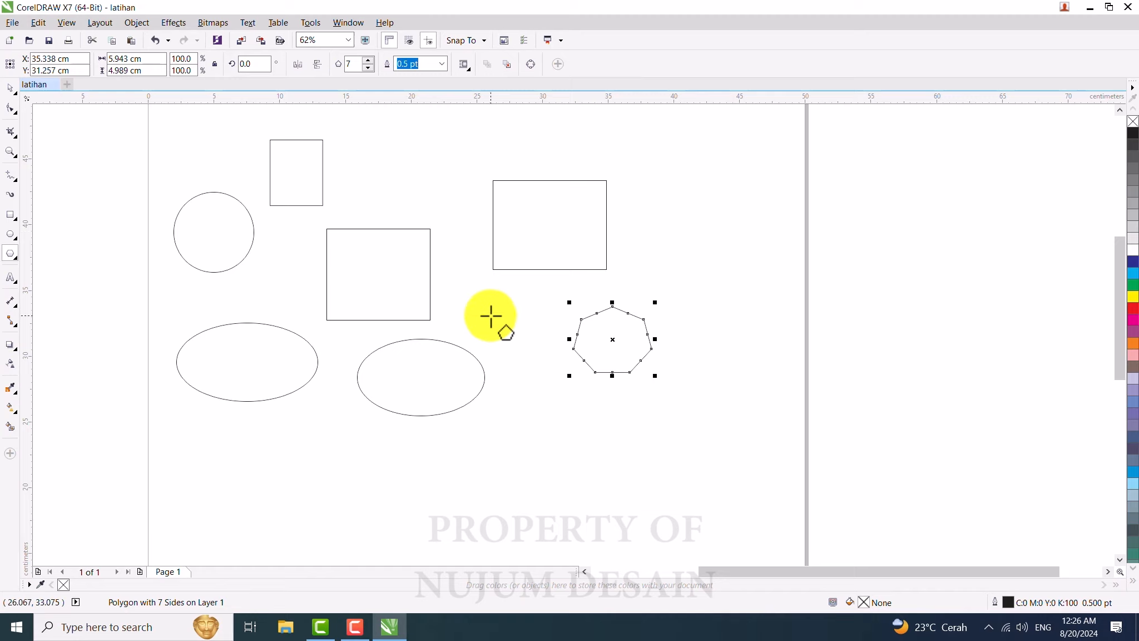
# Step: Draw a five-pointed star about 7.0 x 5.4 cm below the ellipses with the Star tool
pyautogui.click(12, 252)
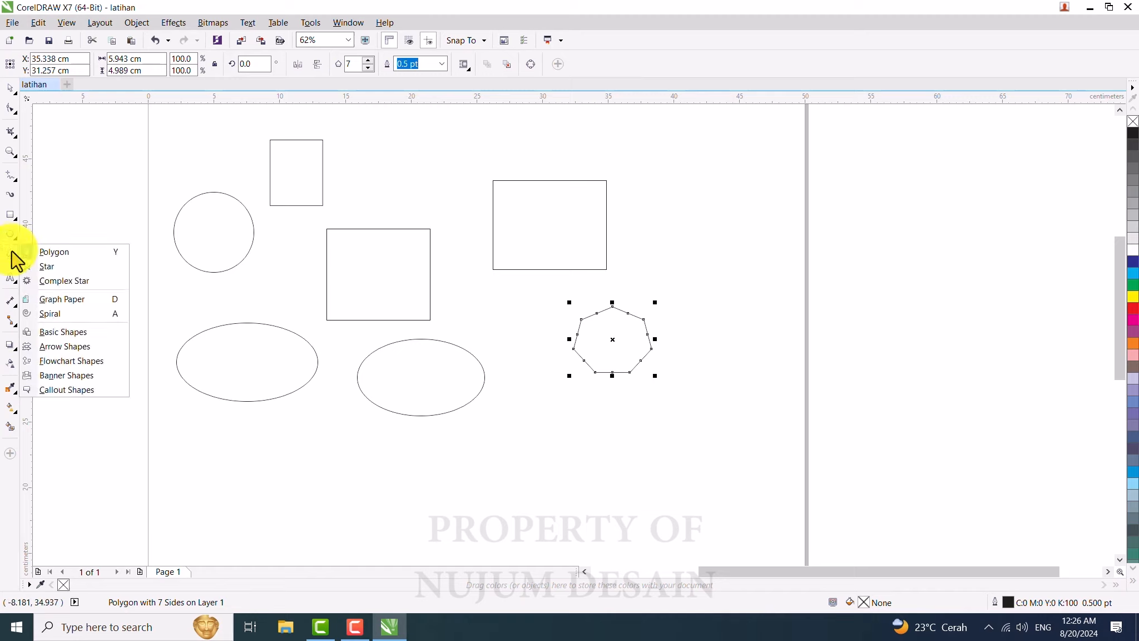
pyautogui.click(50, 267)
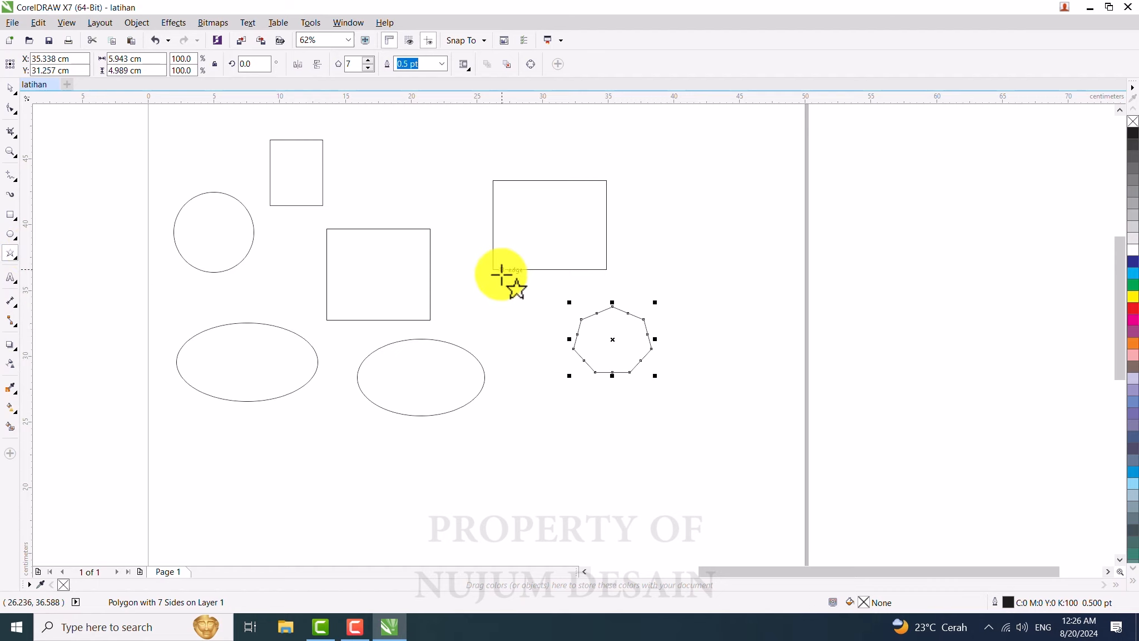
pyautogui.moveTo(300, 424); pyautogui.dragTo(389, 501)
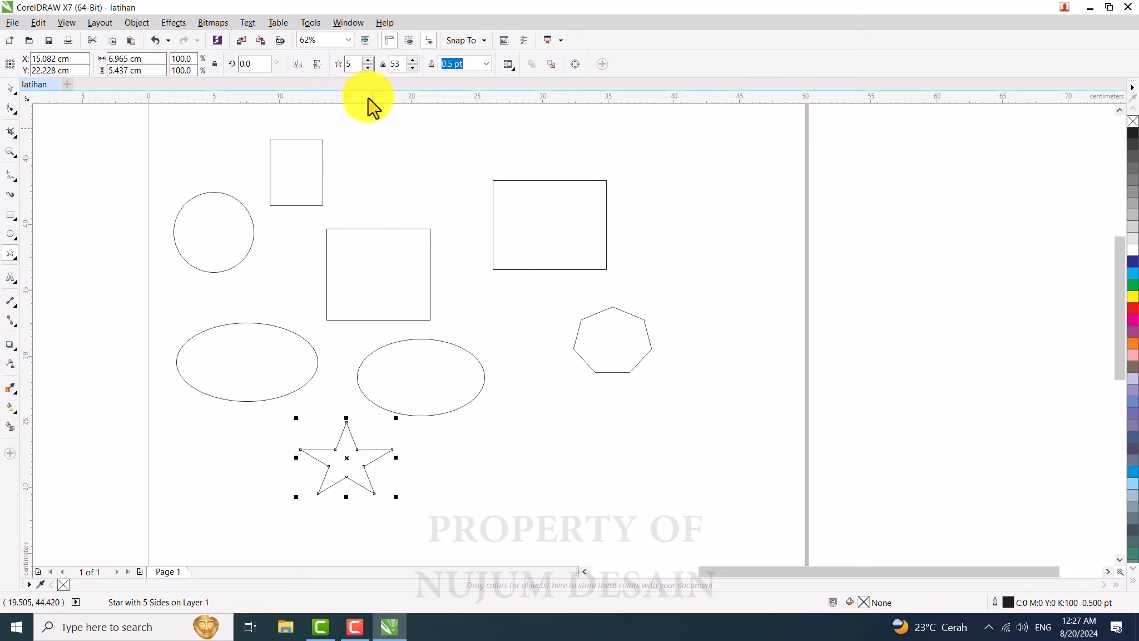
# Step: Increase the star's number of points to 6 and on to 7
pyautogui.doubleClick(353, 64)
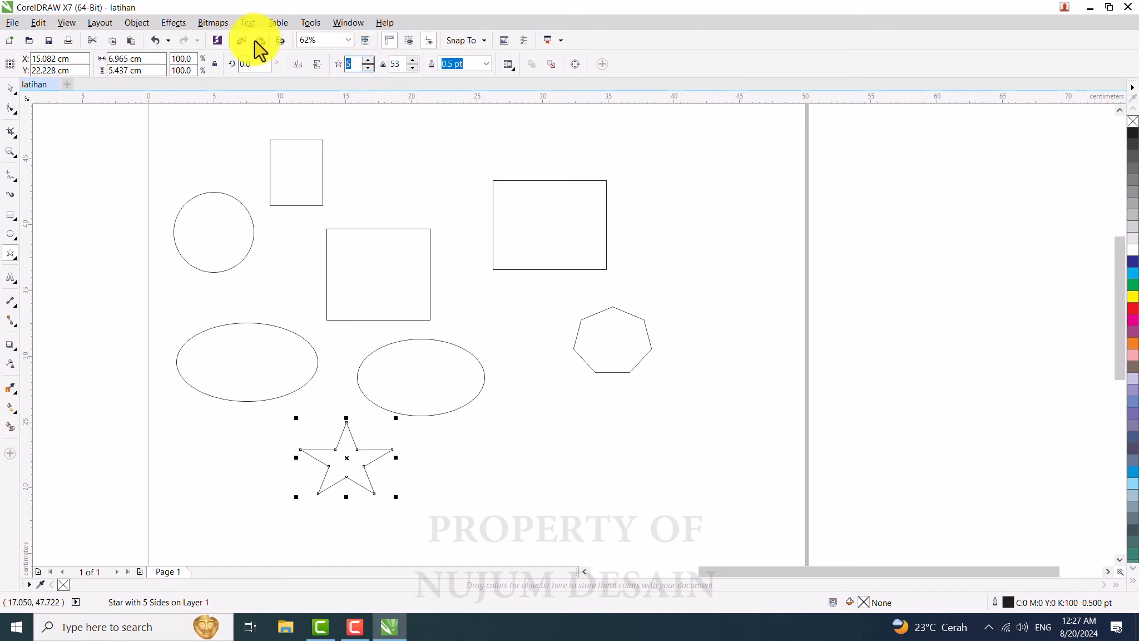
pyautogui.write('6')
pyautogui.press('Return')
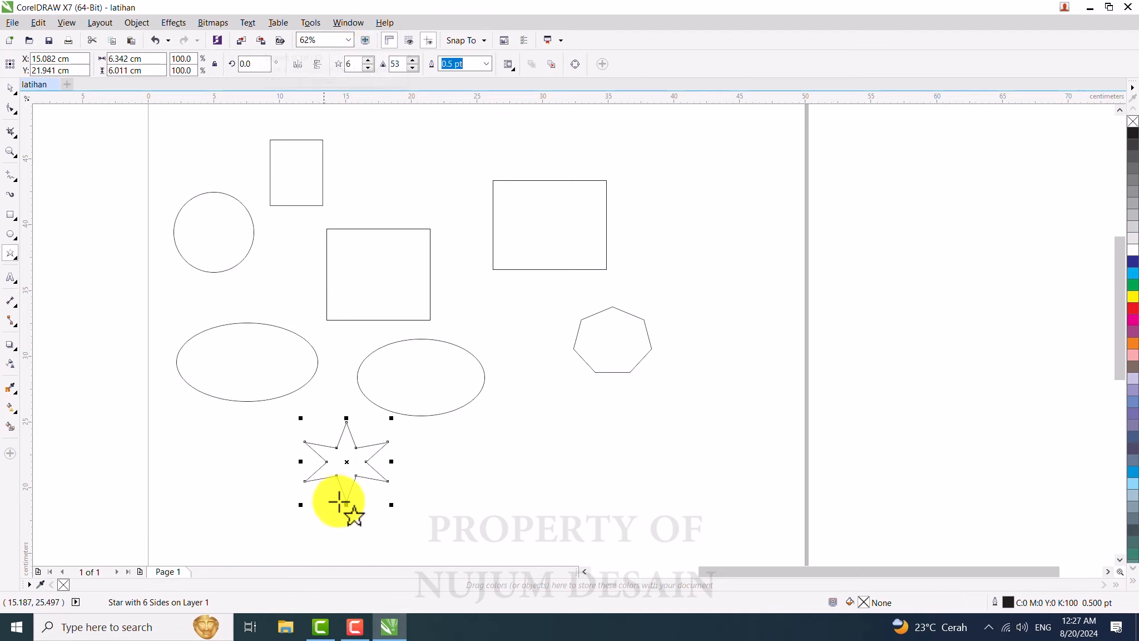
pyautogui.doubleClick(353, 63)
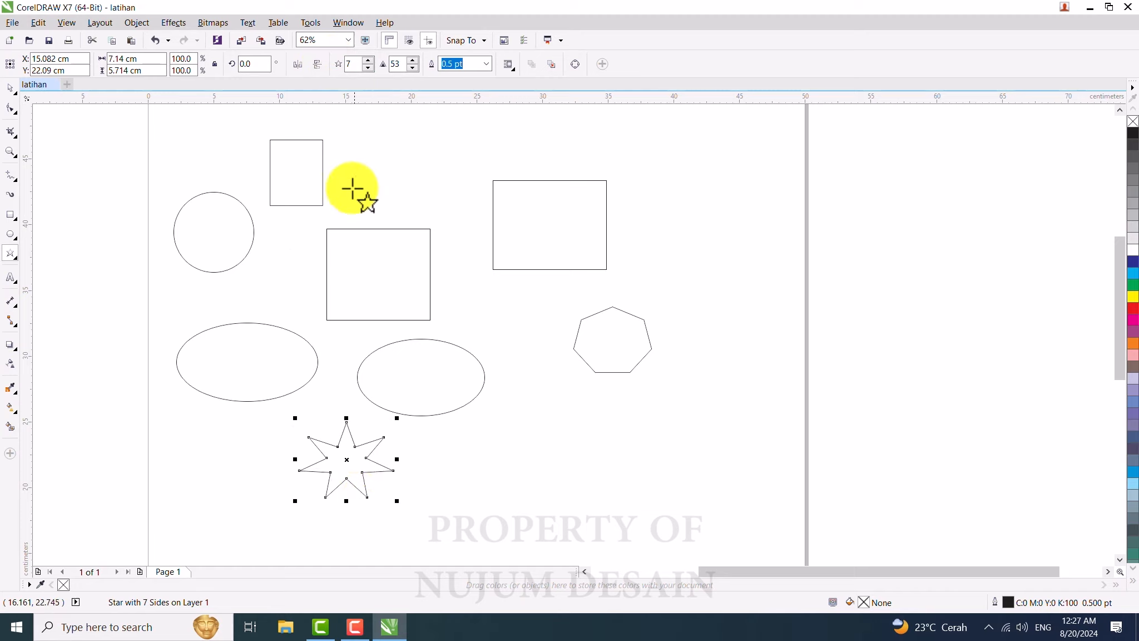
# Step: Adjust the star's sharpness, trying 5 and 50 before setting it to 70
pyautogui.click(398, 65)
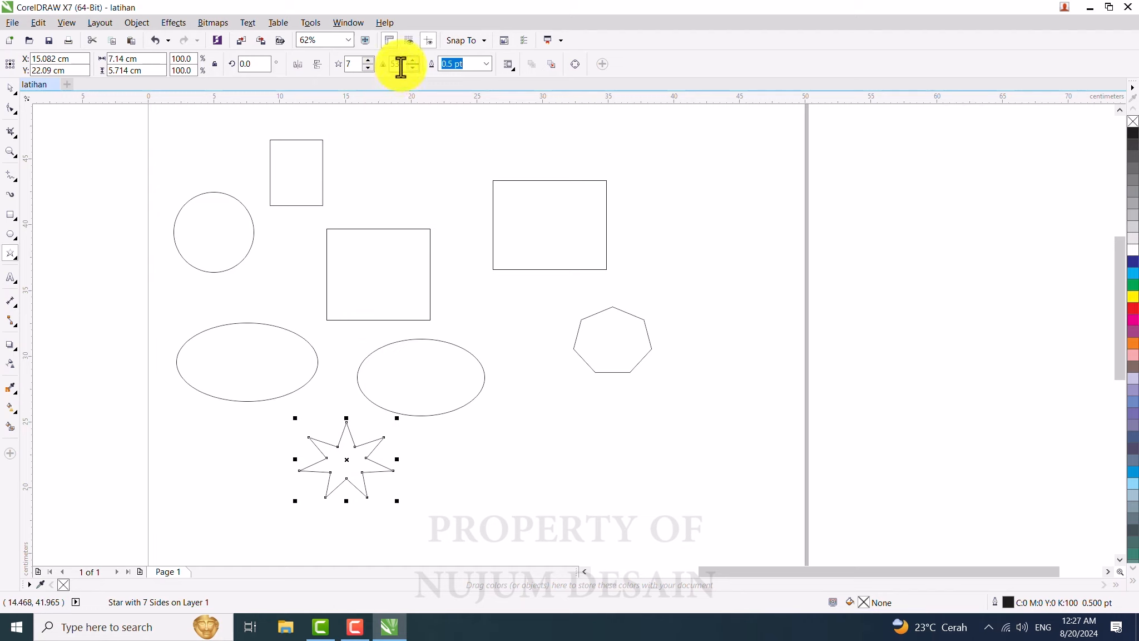
pyautogui.write('5')
pyautogui.press('Return')
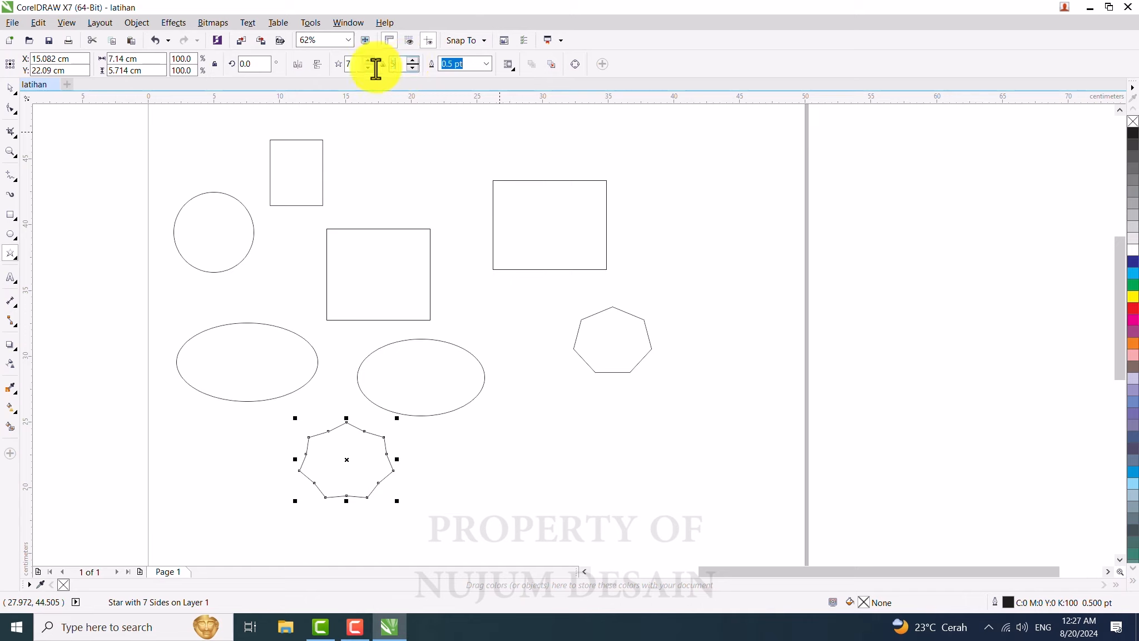
pyautogui.write('0')
pyautogui.press('Return')
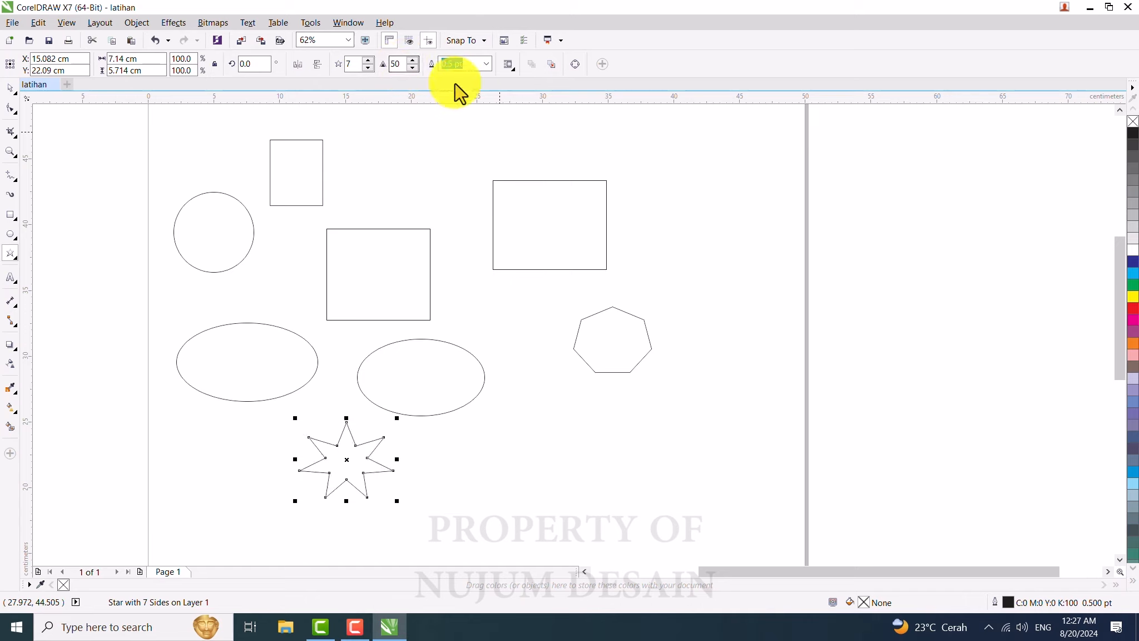
pyautogui.click(398, 65)
pyautogui.write('70')
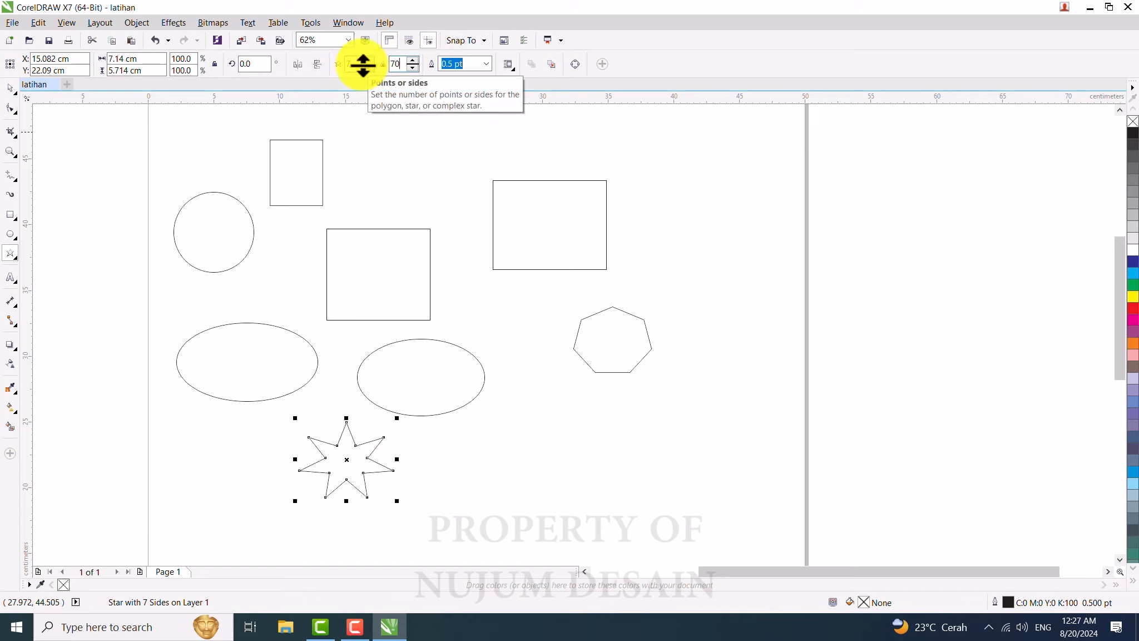
pyautogui.press('Return')
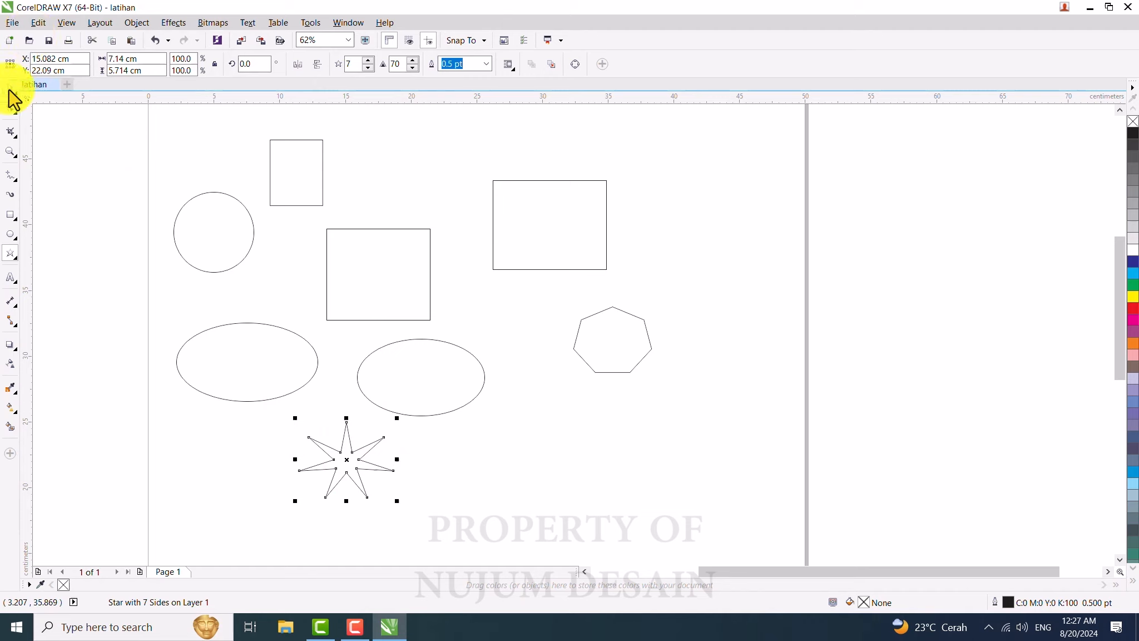
# Step: Draw a complex star about 8.2 x 7.4 cm at the upper right of the page with the Complex Star tool
pyautogui.click(10, 257)
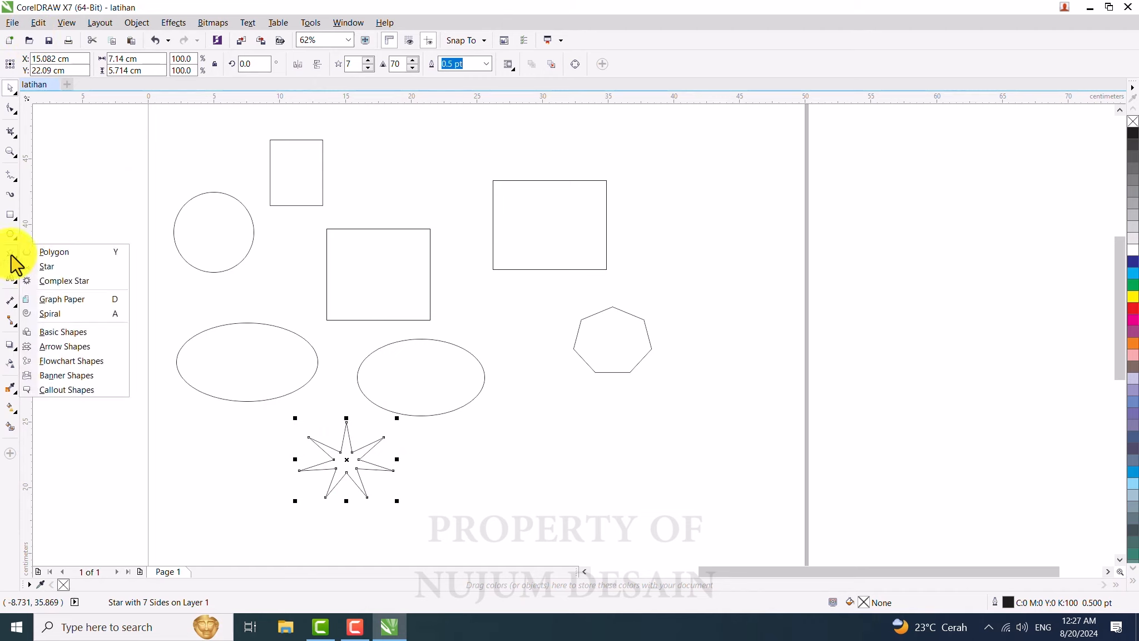
pyautogui.click(64, 281)
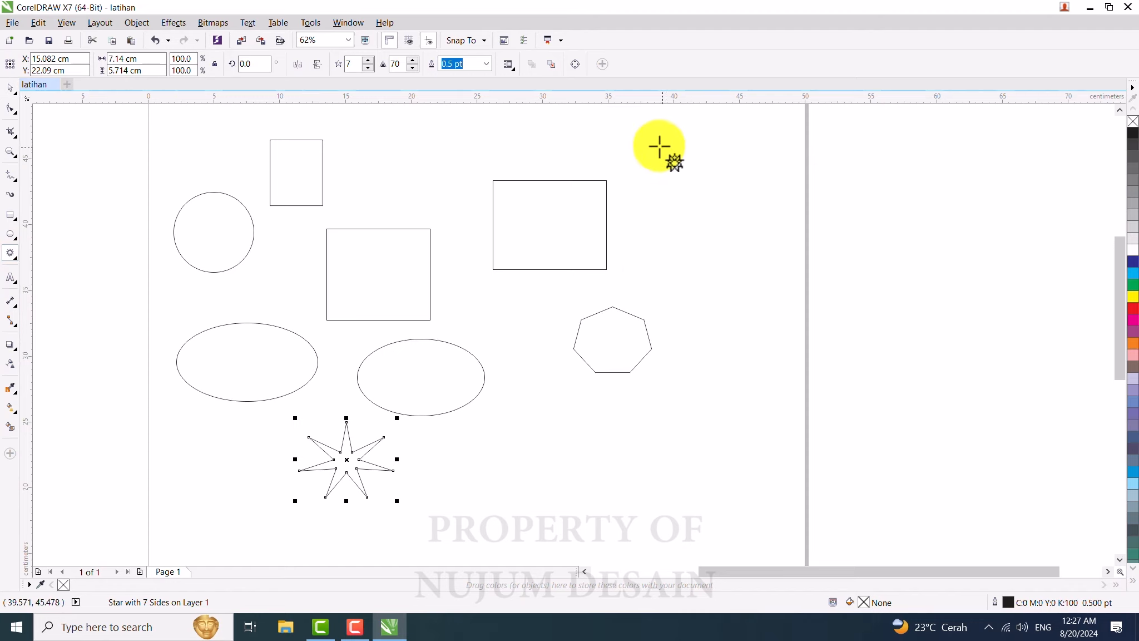
pyautogui.moveTo(655, 143); pyautogui.dragTo(763, 244)
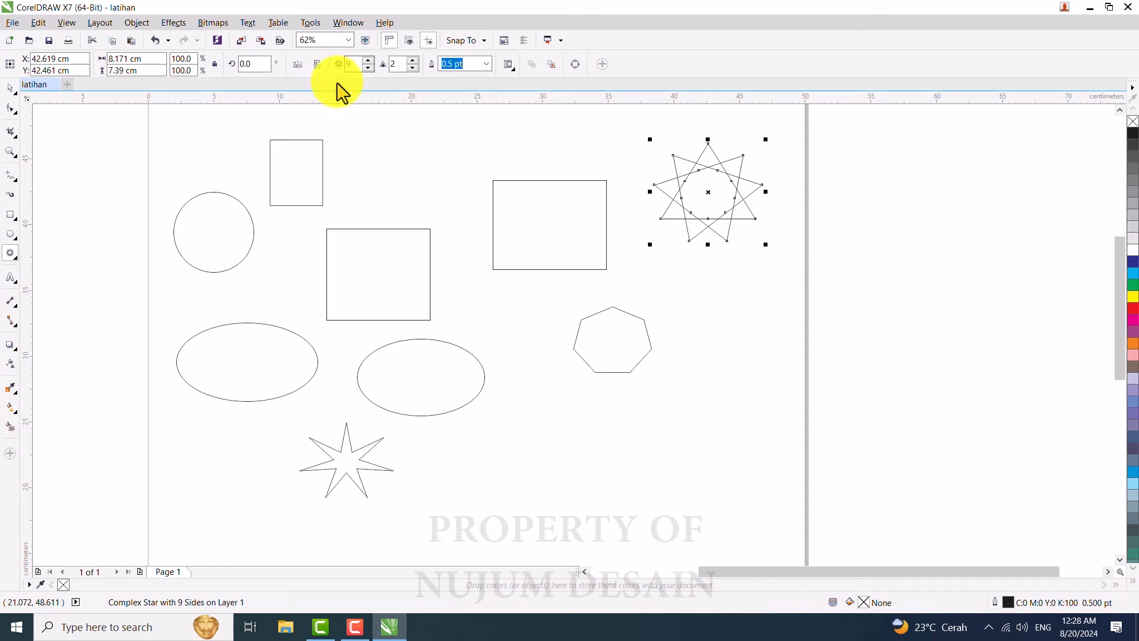
# Step: Set the complex star's number of points to 10
pyautogui.click(349, 64)
pyautogui.write('1')
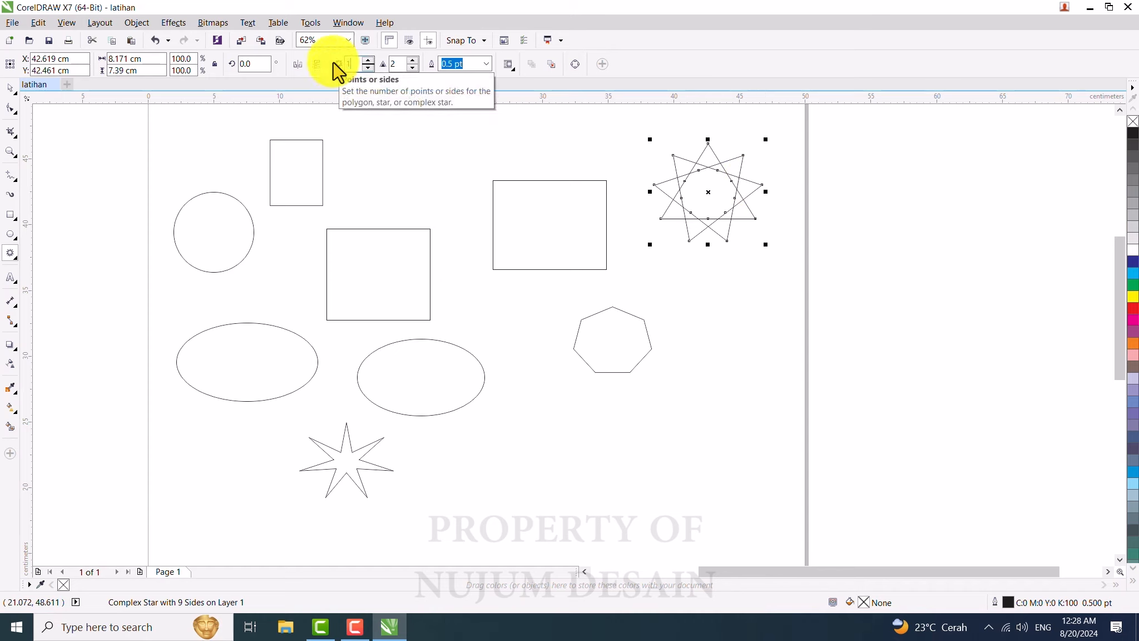
pyautogui.write('0')
pyautogui.press('Return')
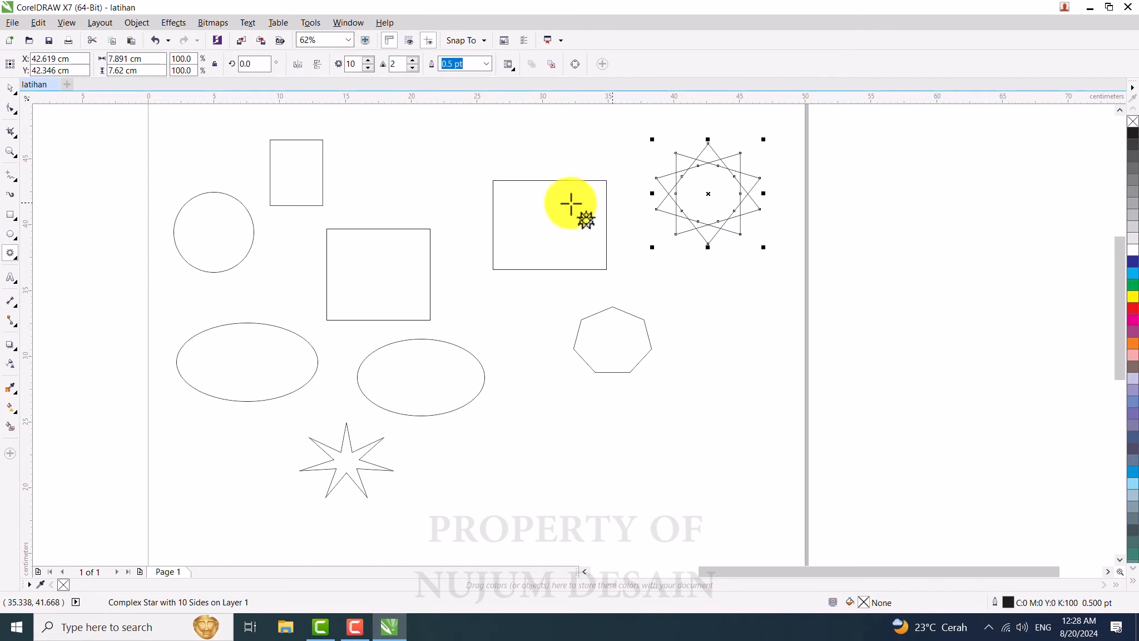
# Step: Draw a trapezoid about 12.4 x 5.2 cm below the heptagon using the Basic Shapes tool
pyautogui.click(12, 257)
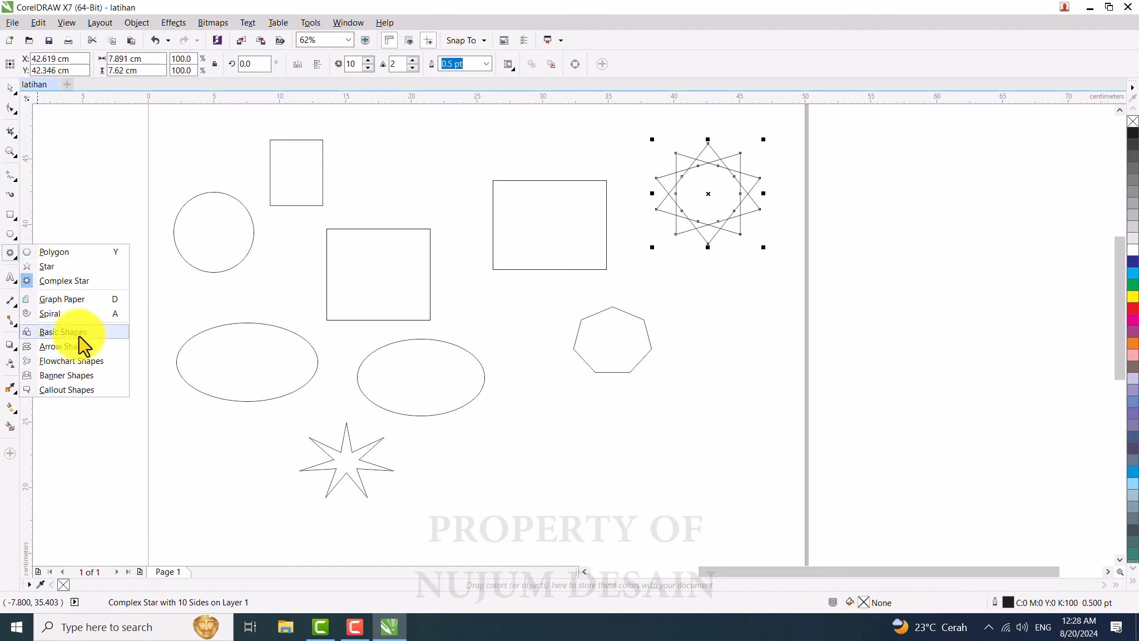
pyautogui.click(63, 332)
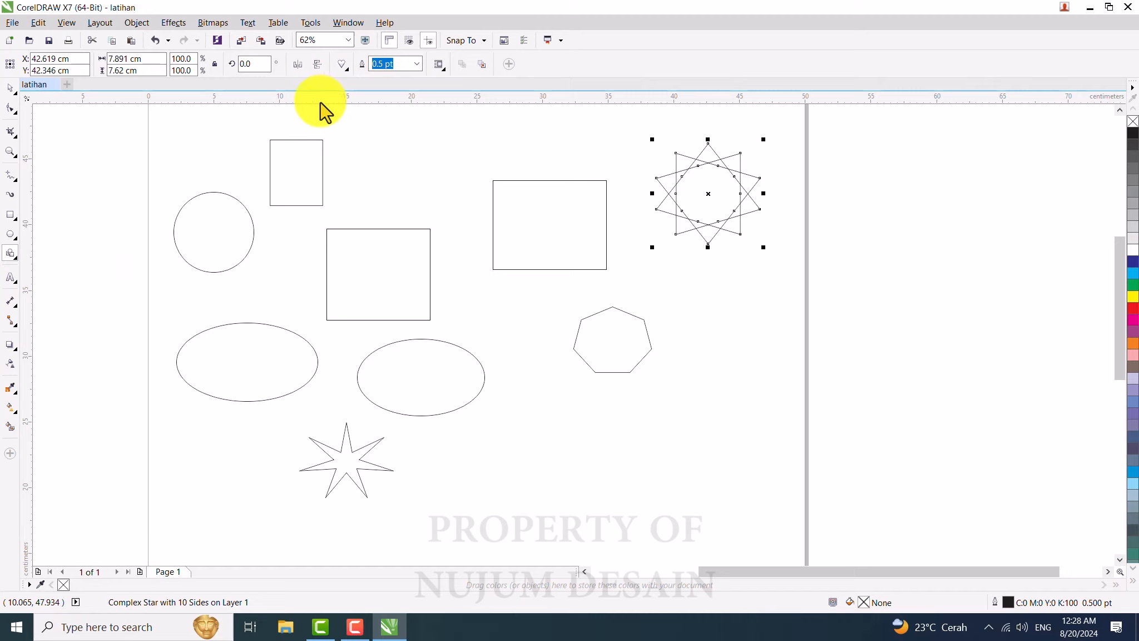
pyautogui.click(341, 66)
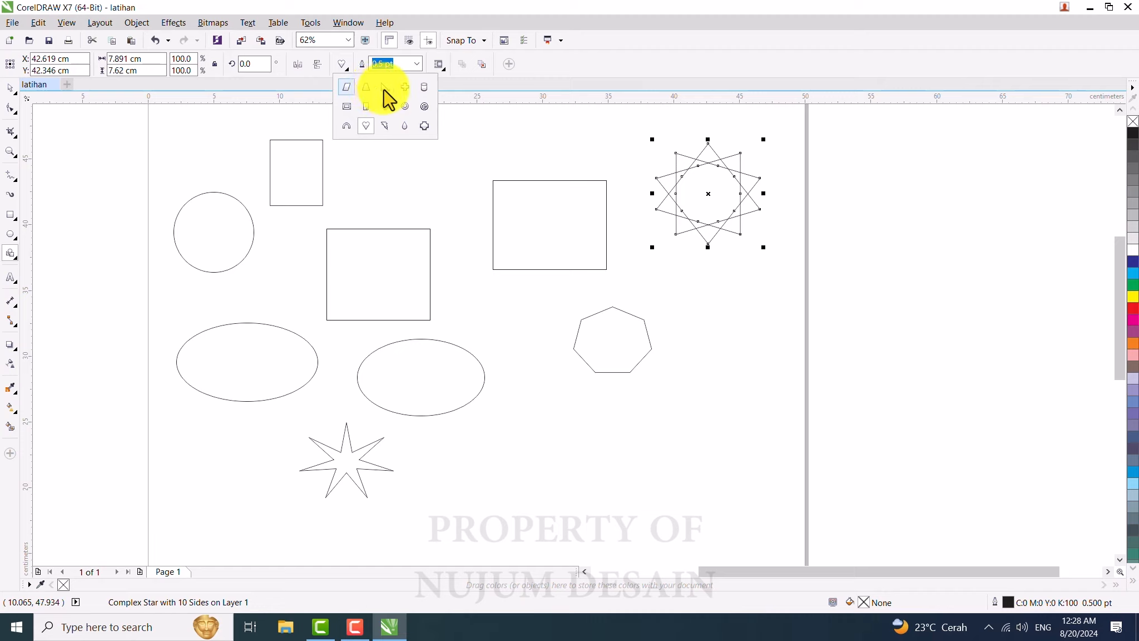
pyautogui.click(366, 89)
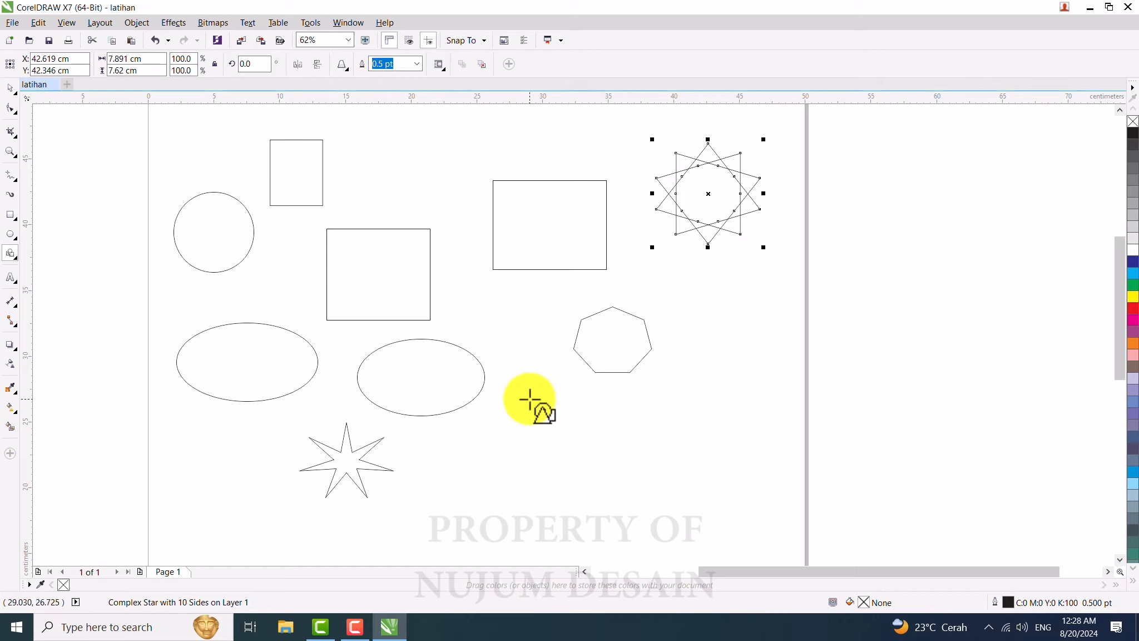
pyautogui.moveTo(530, 398); pyautogui.dragTo(693, 467)
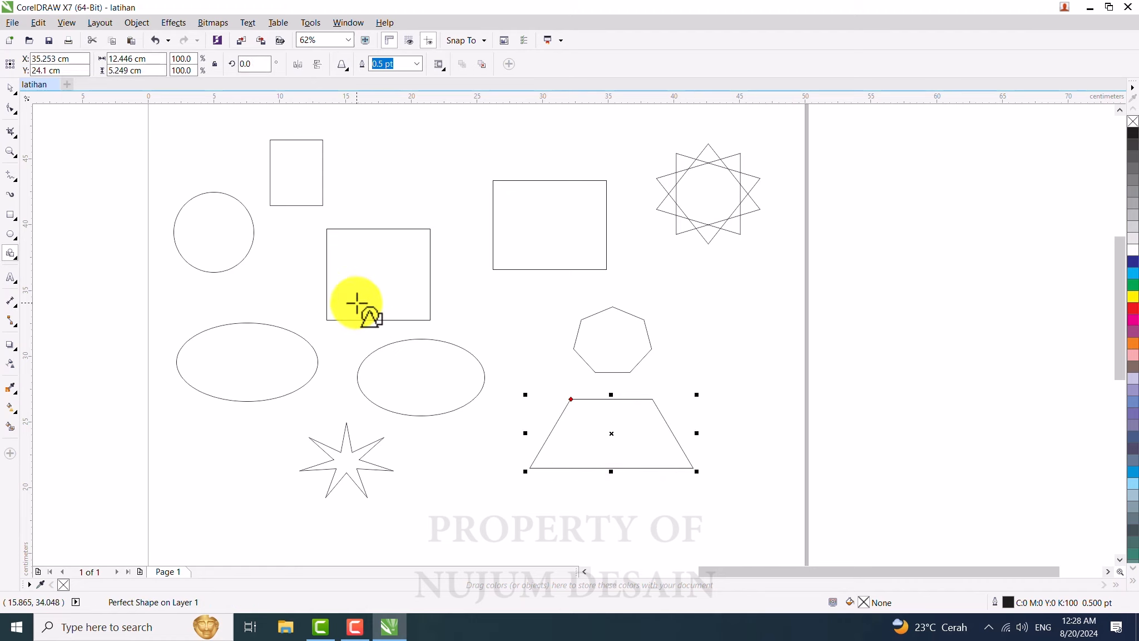
# Step: Draw a cross shape about 7.5 x 7.2 cm near the top of the page between the rectangles
pyautogui.click(341, 65)
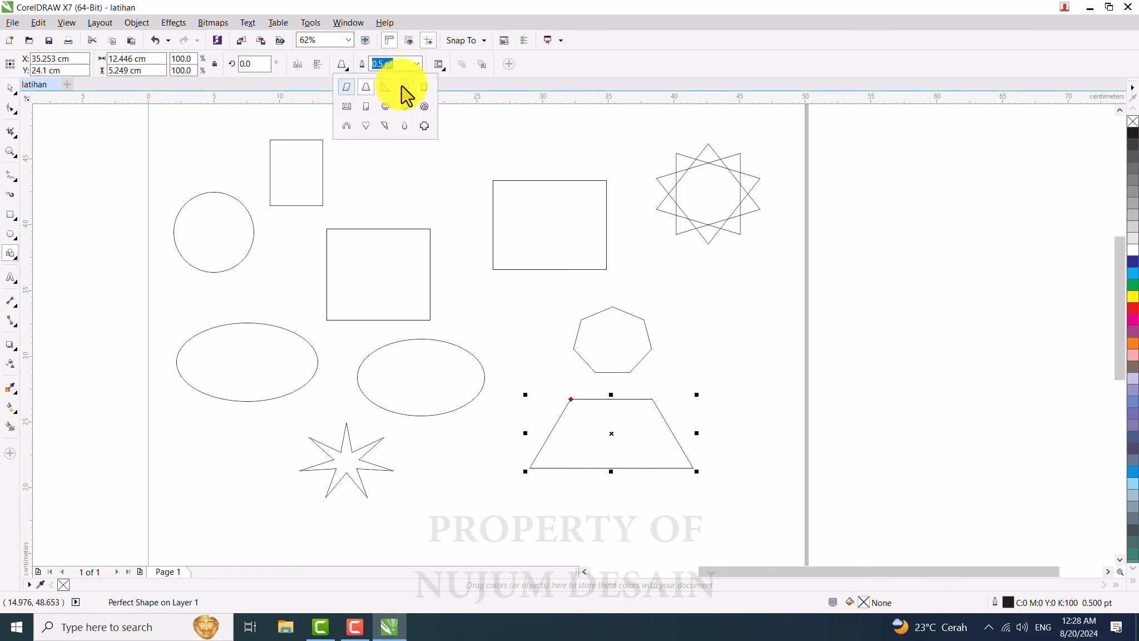
pyautogui.click(424, 126)
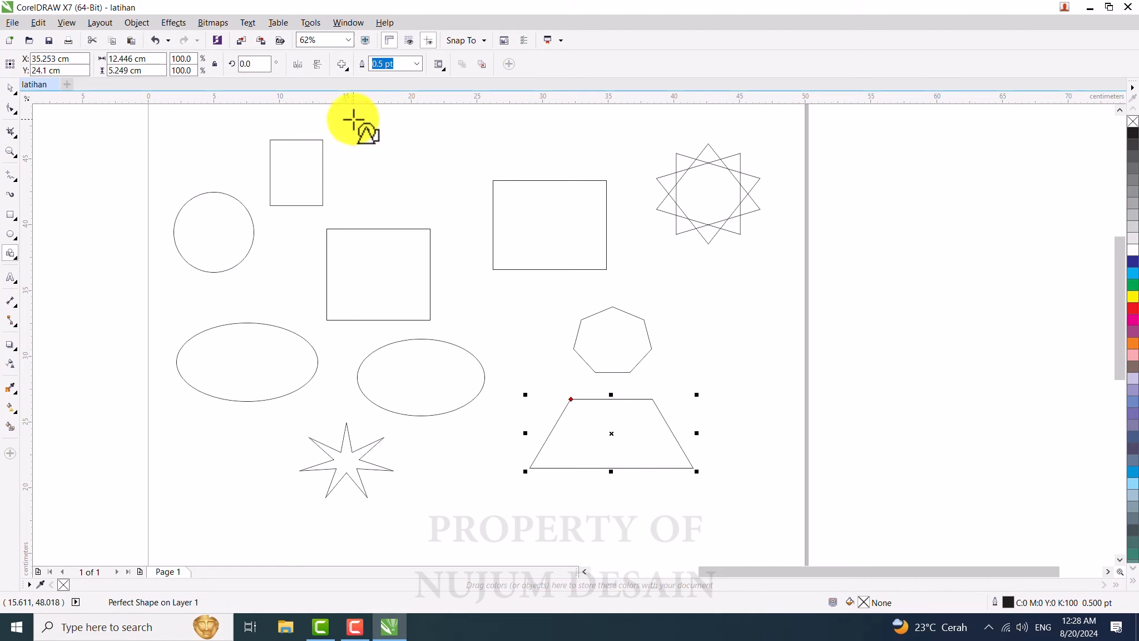
pyautogui.moveTo(353, 119); pyautogui.dragTo(455, 216)
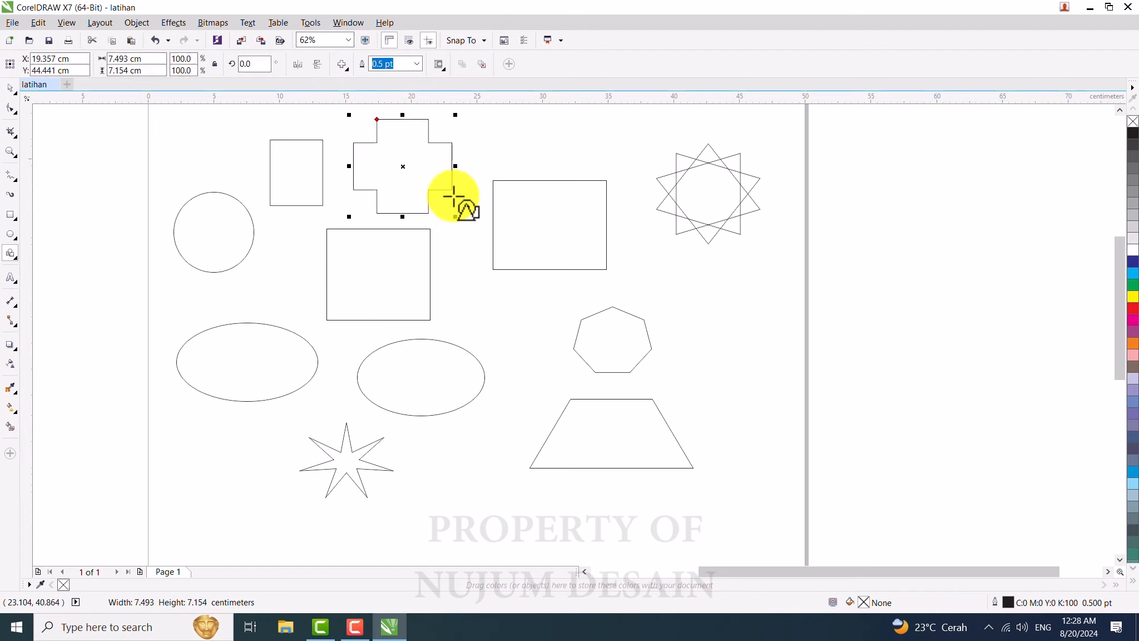
# Step: Draw a down arrow about 5.2 x 6.9 cm right of the heptagon using the Arrow Shapes tool
pyautogui.click(8, 257)
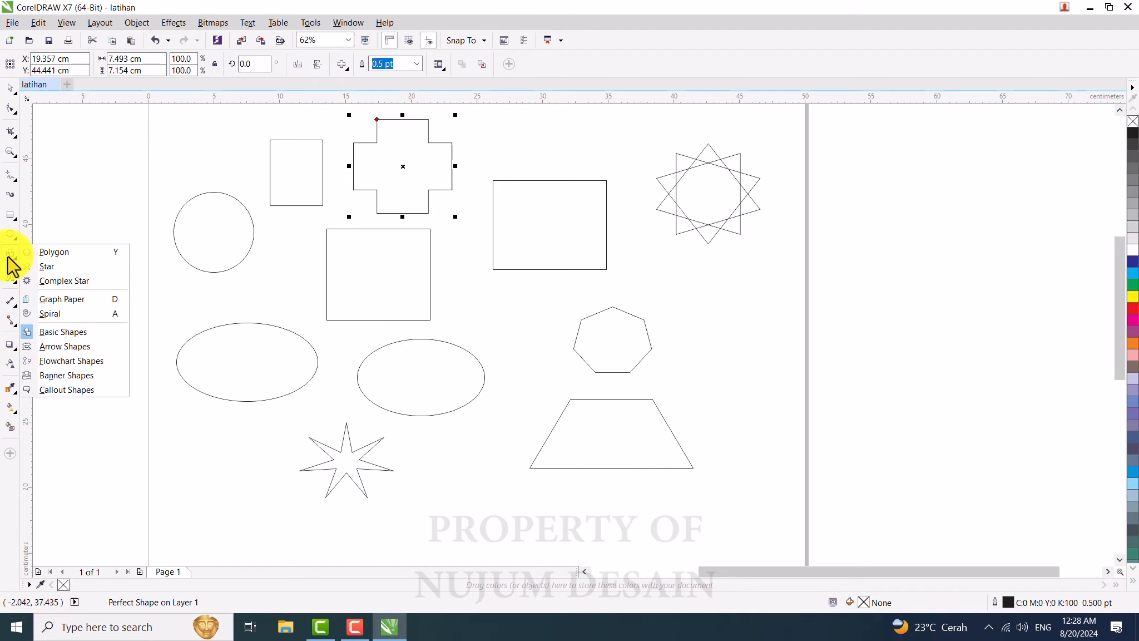
pyautogui.click(66, 346)
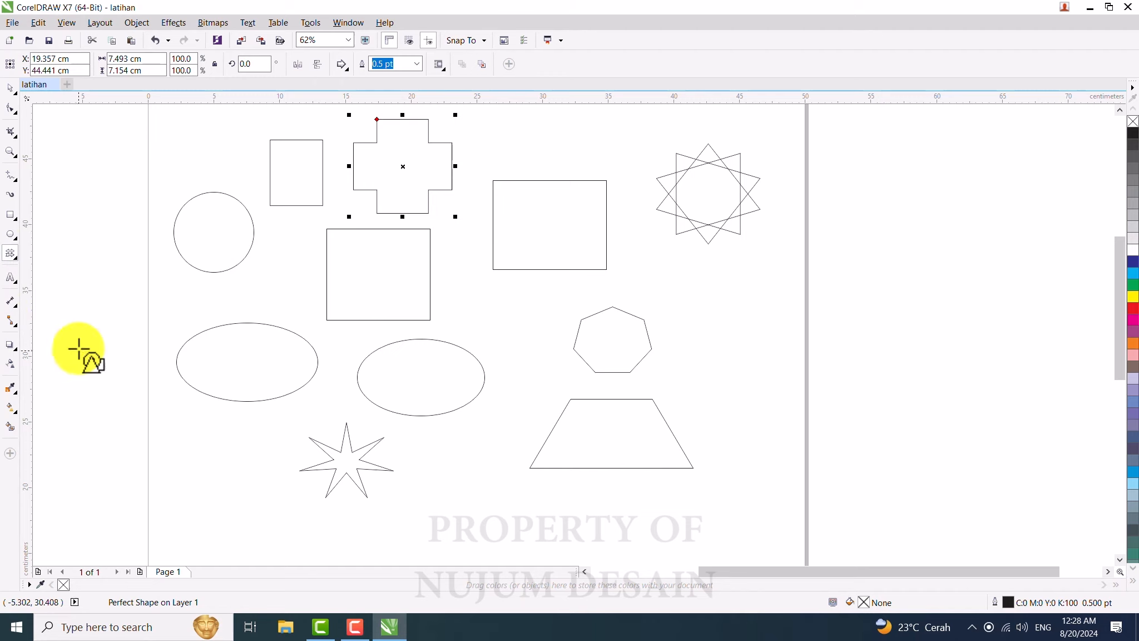
pyautogui.click(342, 66)
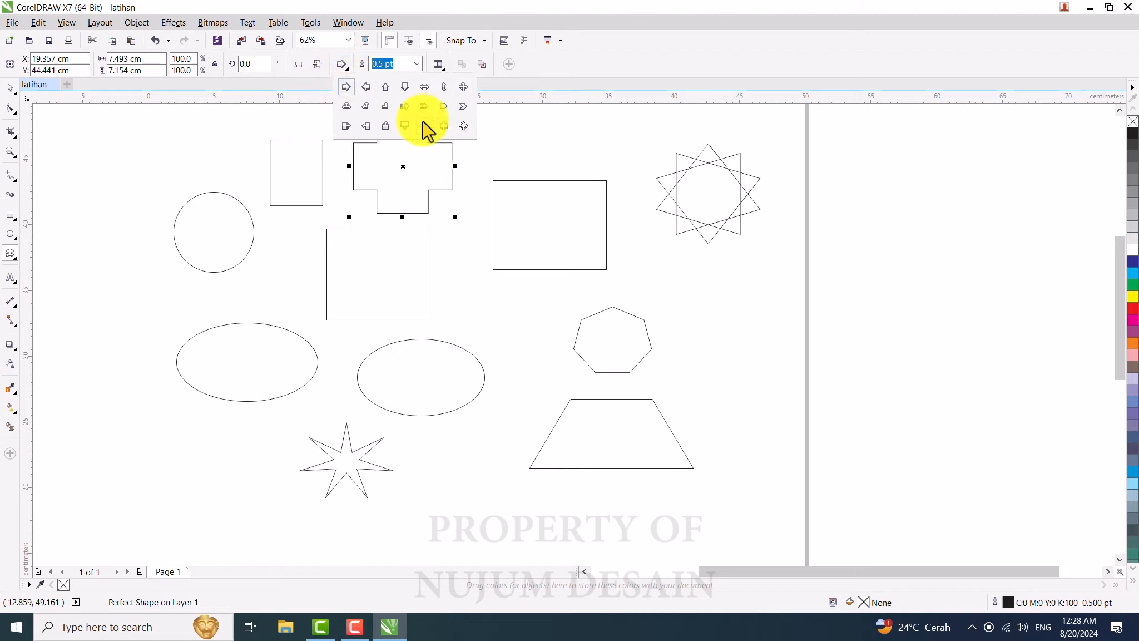
pyautogui.click(404, 87)
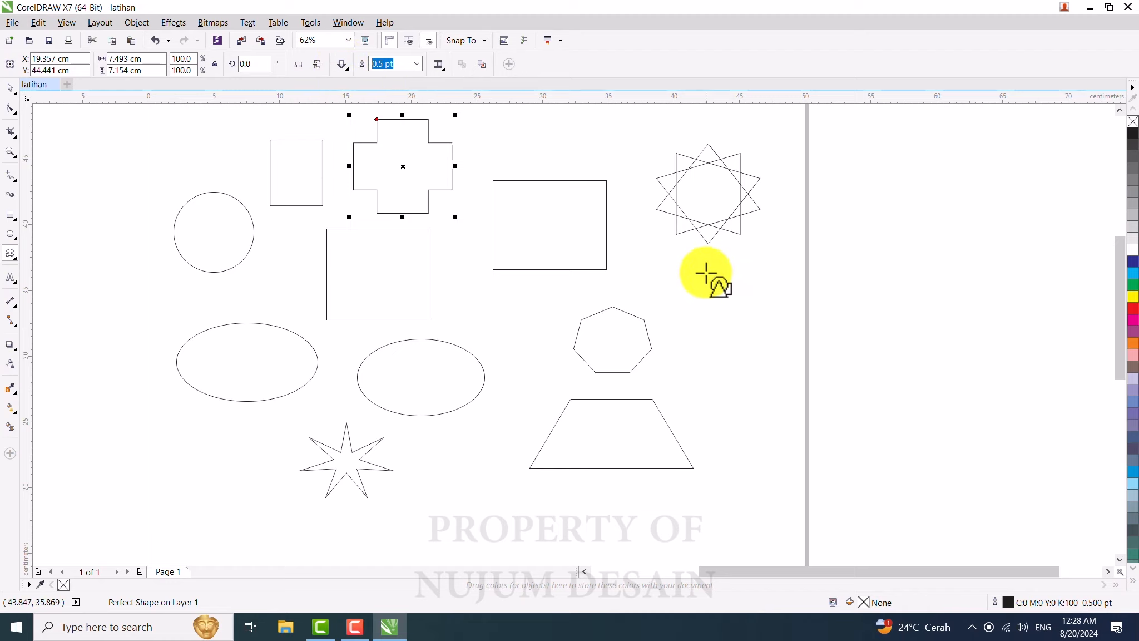
pyautogui.click(341, 64)
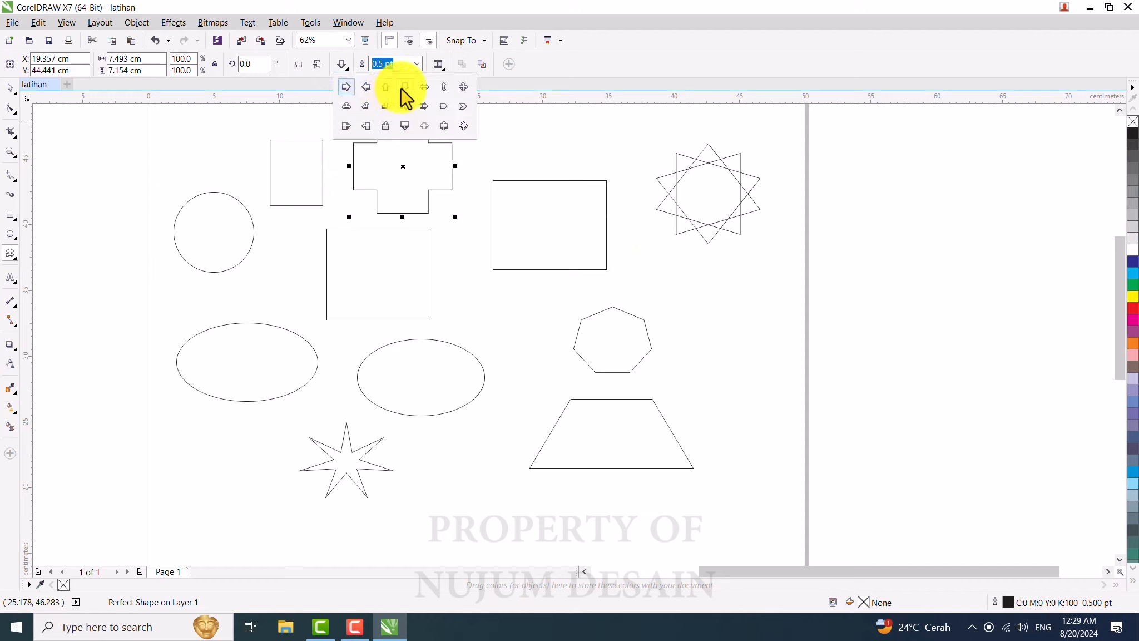
pyautogui.click(715, 303)
pyautogui.moveTo(695, 274); pyautogui.dragTo(767, 369)
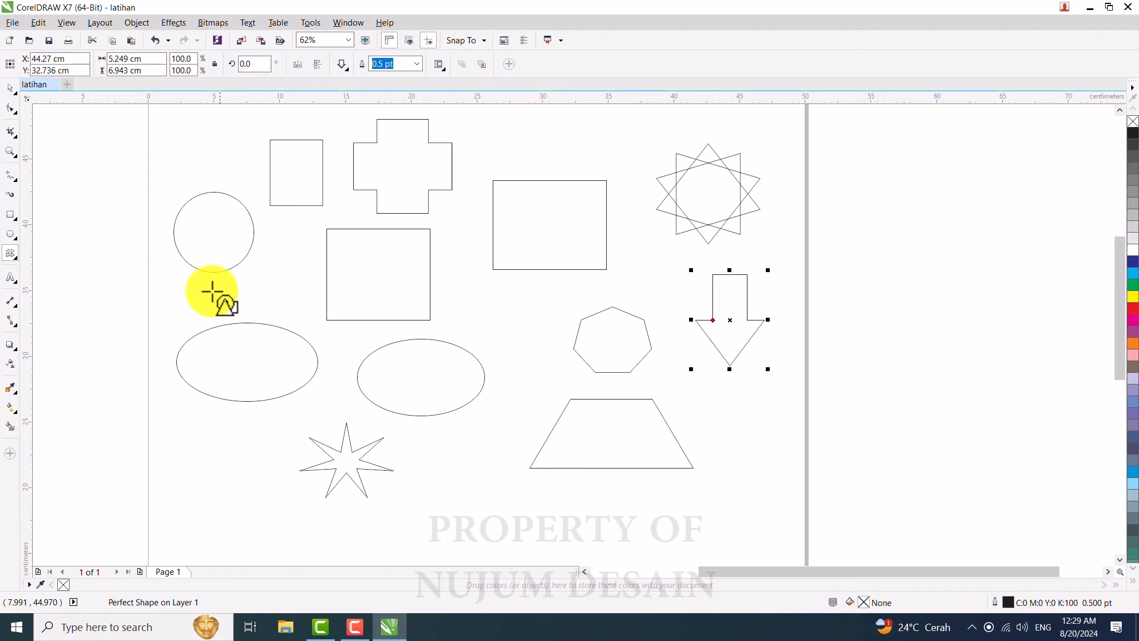
pyautogui.click(11, 253)
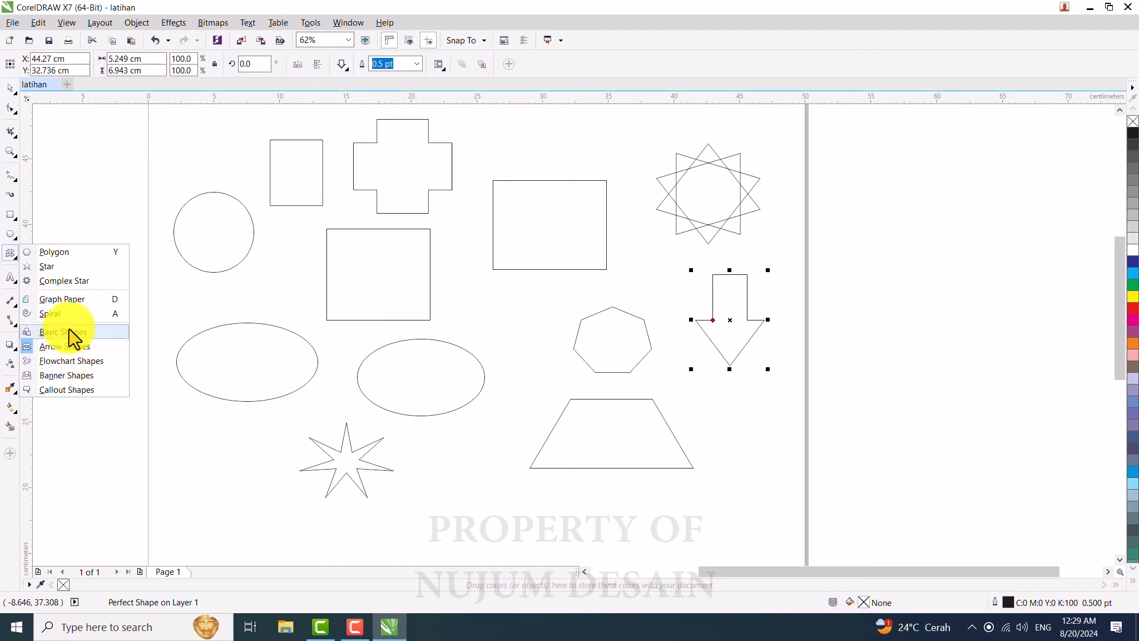
pyautogui.click(7, 249)
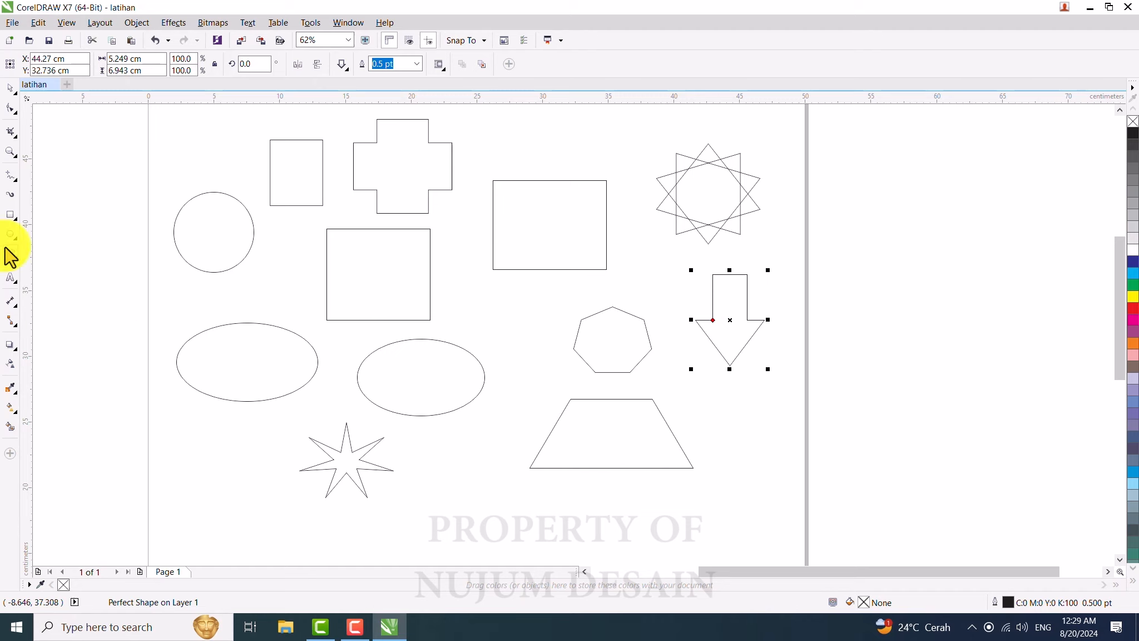
pyautogui.click(13, 260)
pyautogui.click(13, 254)
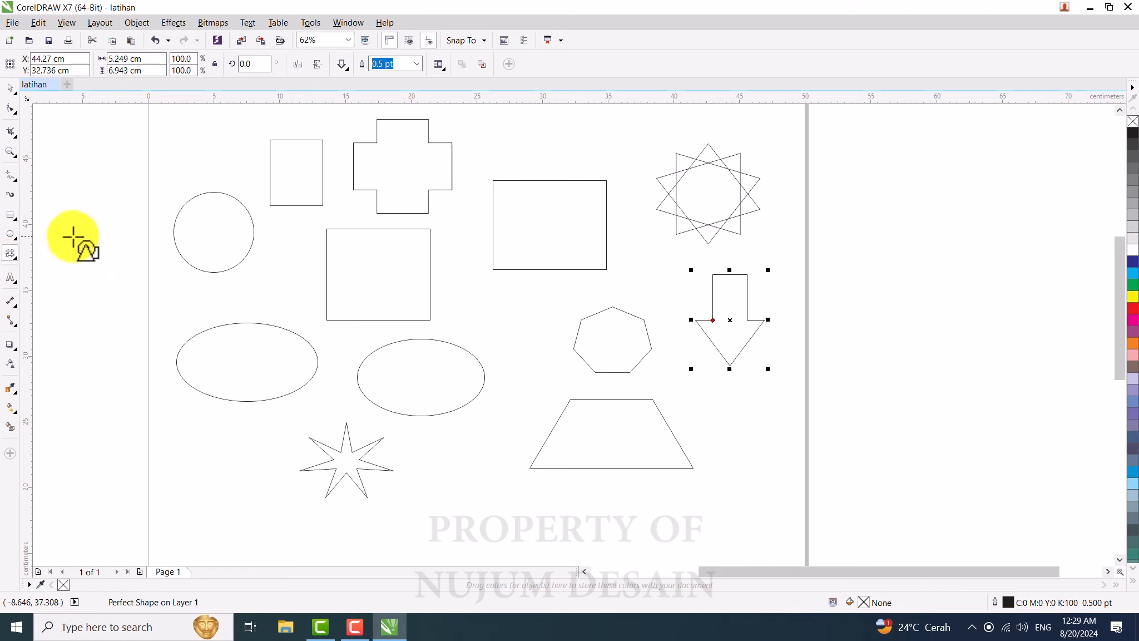
# Step: Add the artistic text "LATIHAN" between the circle and the lower-left ellipse with the Text tool
pyautogui.click(14, 281)
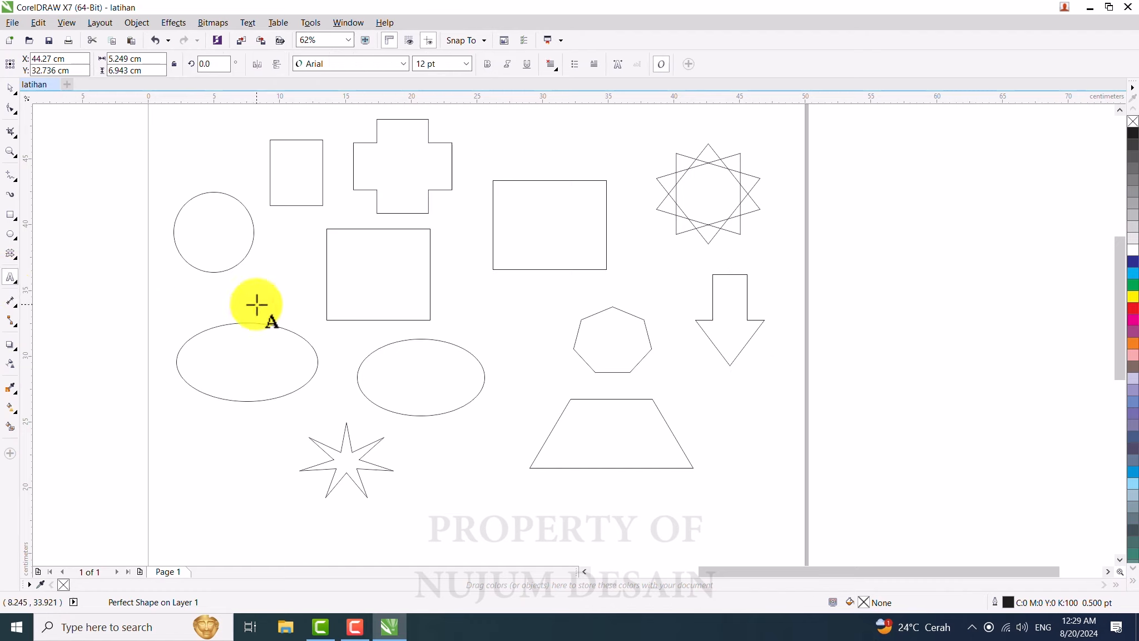
pyautogui.click(240, 294)
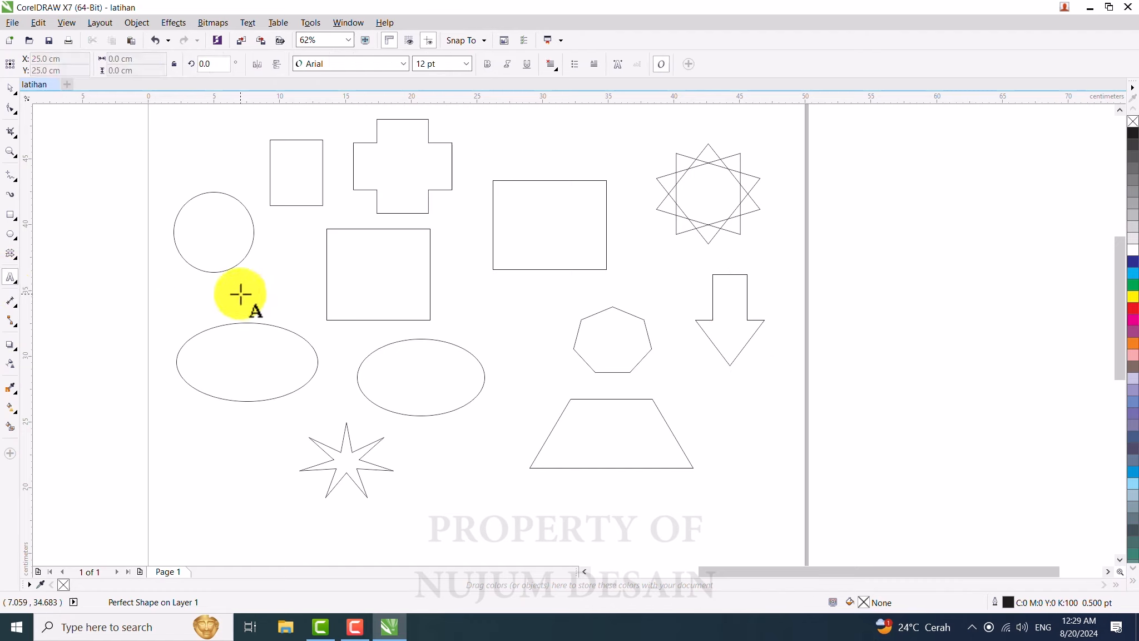
pyautogui.scroll(2, 242, 294)
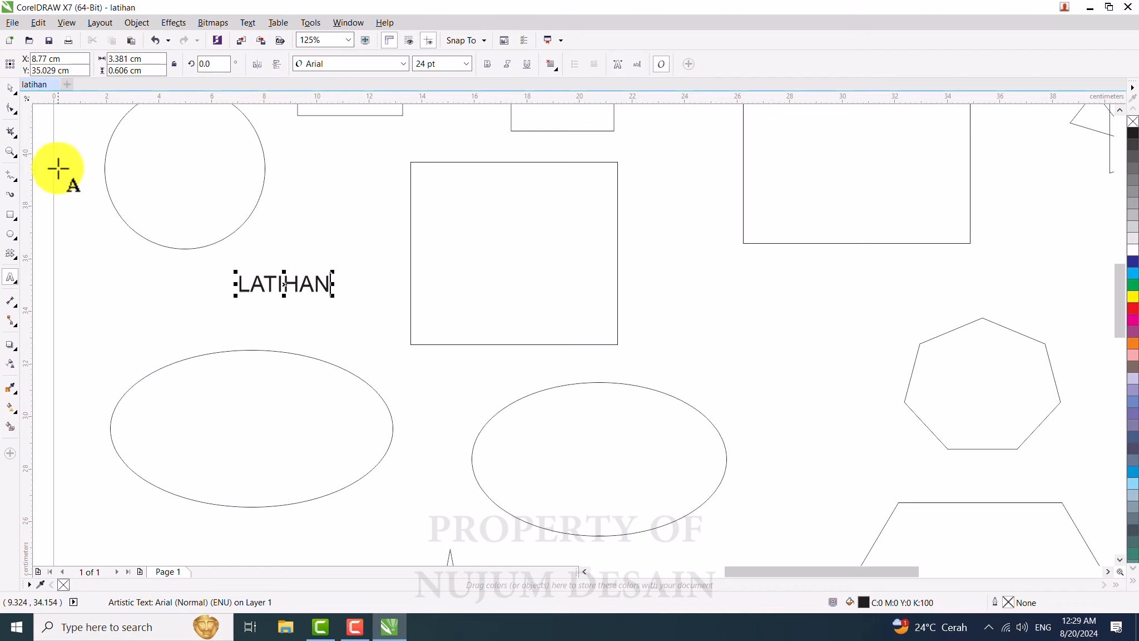
# Step: Change the LATIHAN text's font to Clarendon Blk BT
pyautogui.click(9, 89)
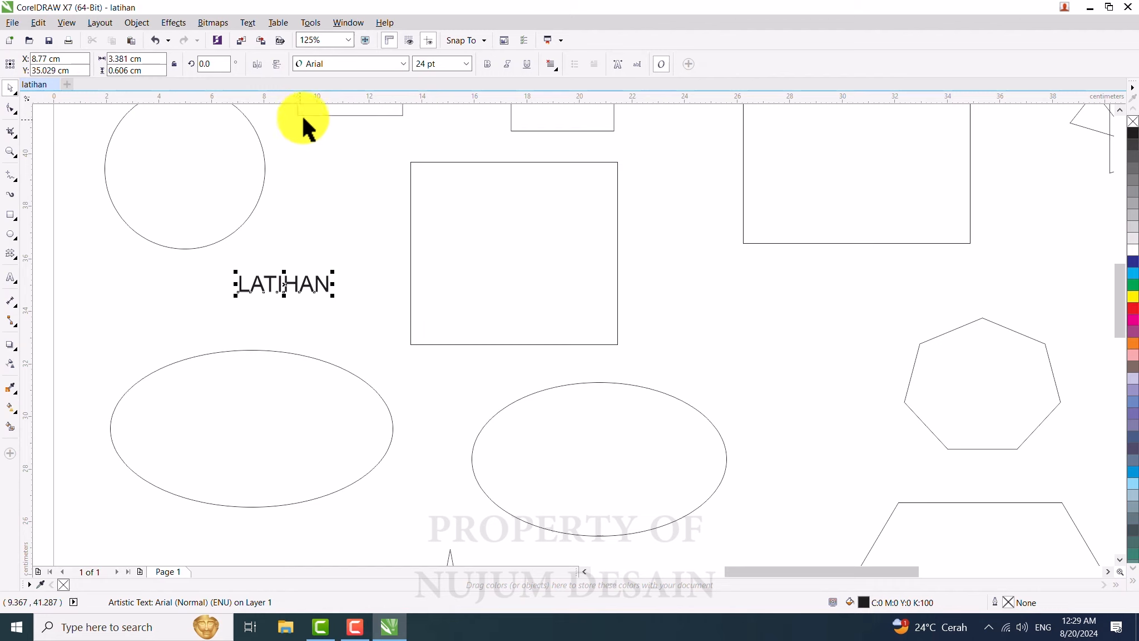
pyautogui.click(403, 63)
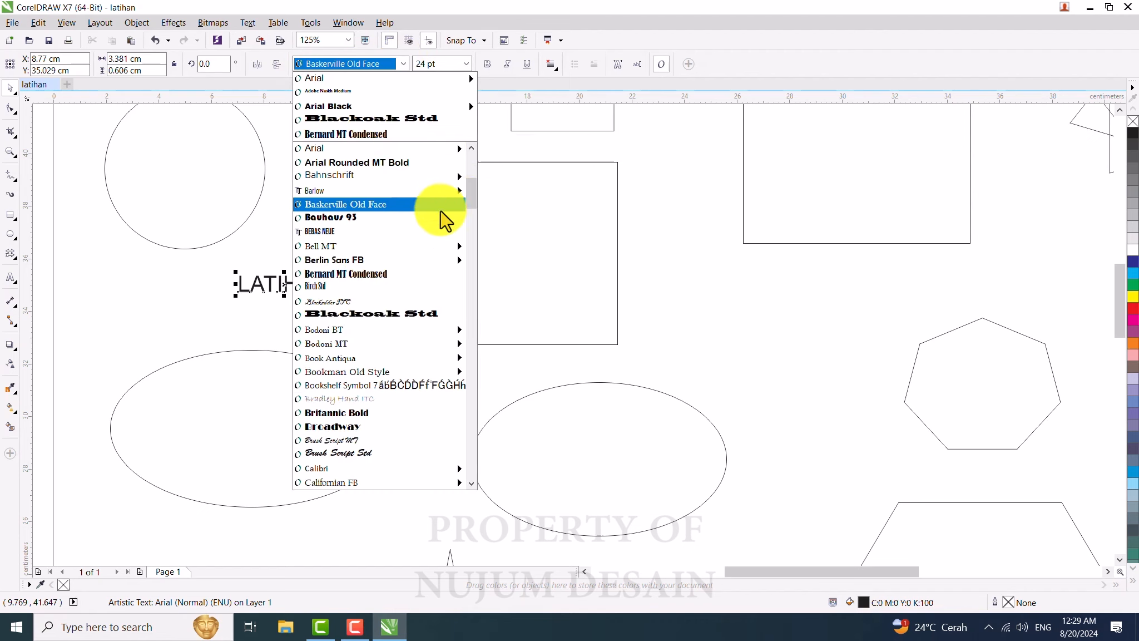
pyautogui.scroll(-6, 475, 207)
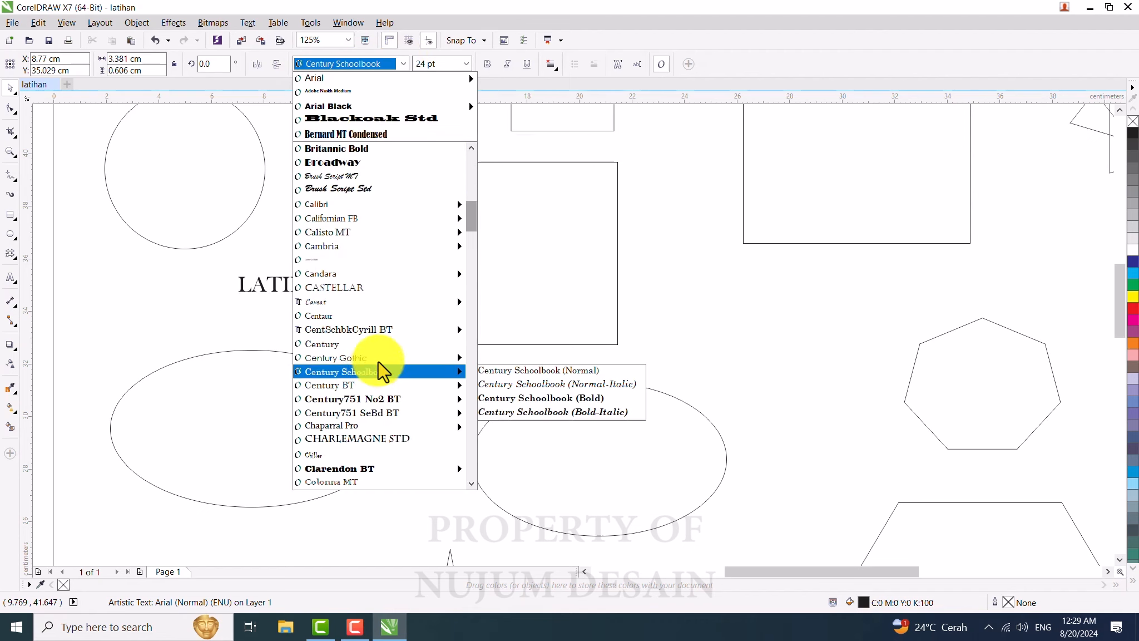
pyautogui.scroll(1, 470, 228)
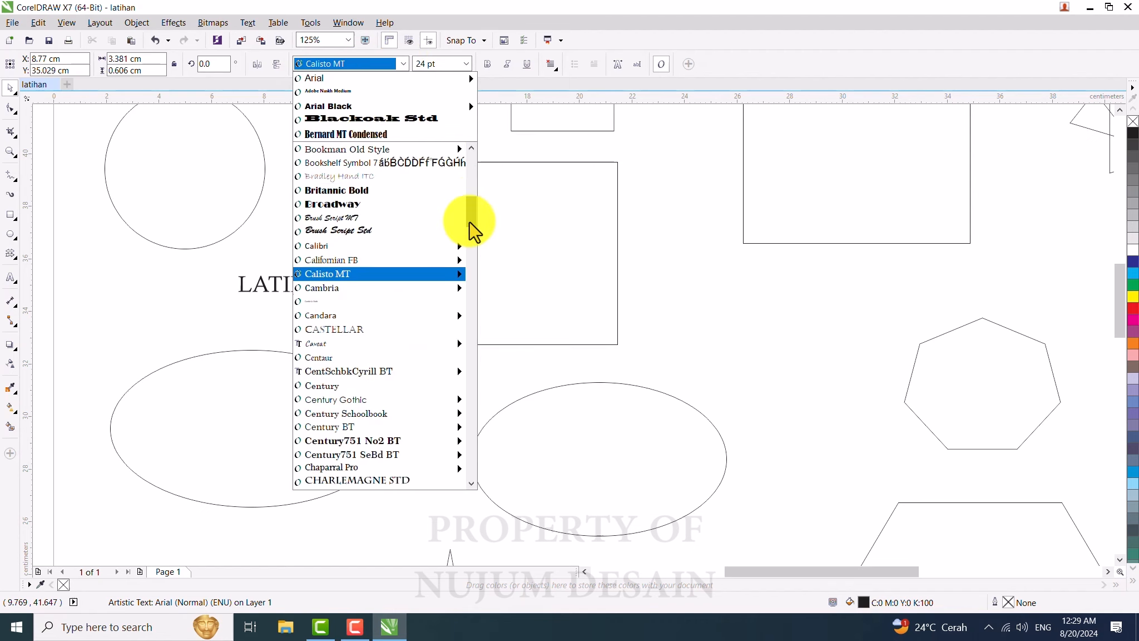
pyautogui.scroll(-3, 472, 237)
pyautogui.moveTo(470, 232); pyautogui.dragTo(471, 240)
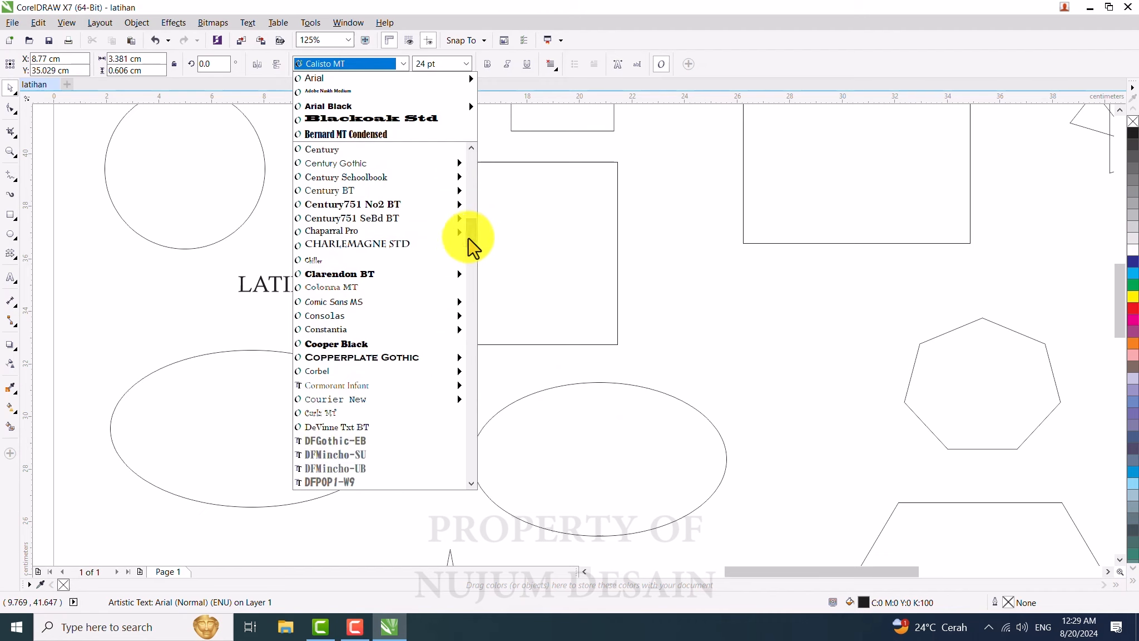
pyautogui.moveTo(365, 276)
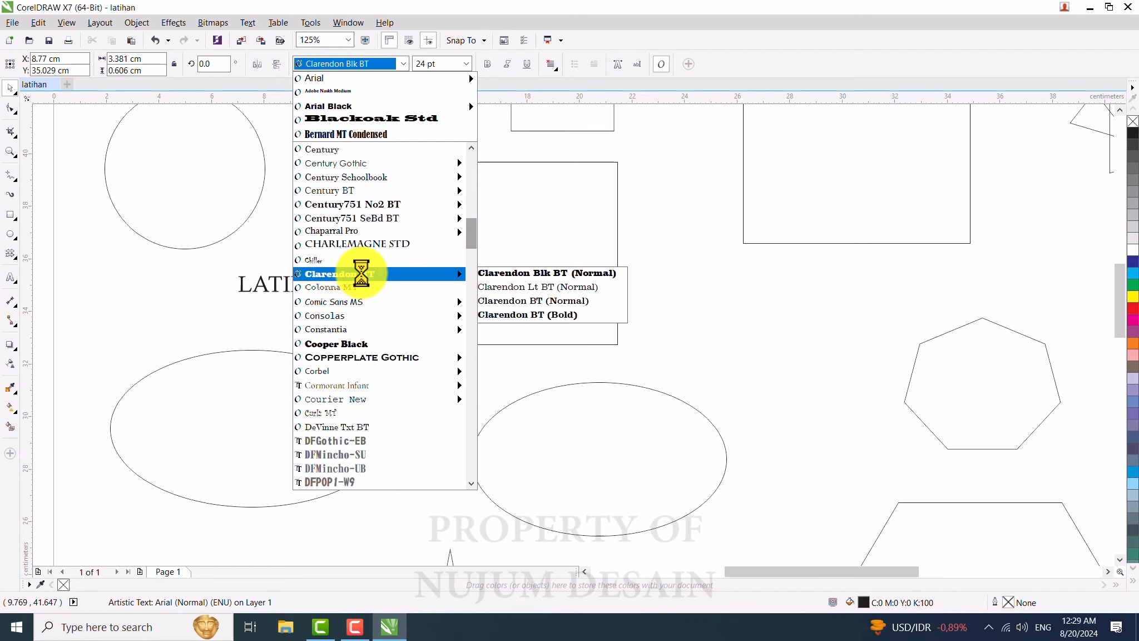
pyautogui.click(362, 273)
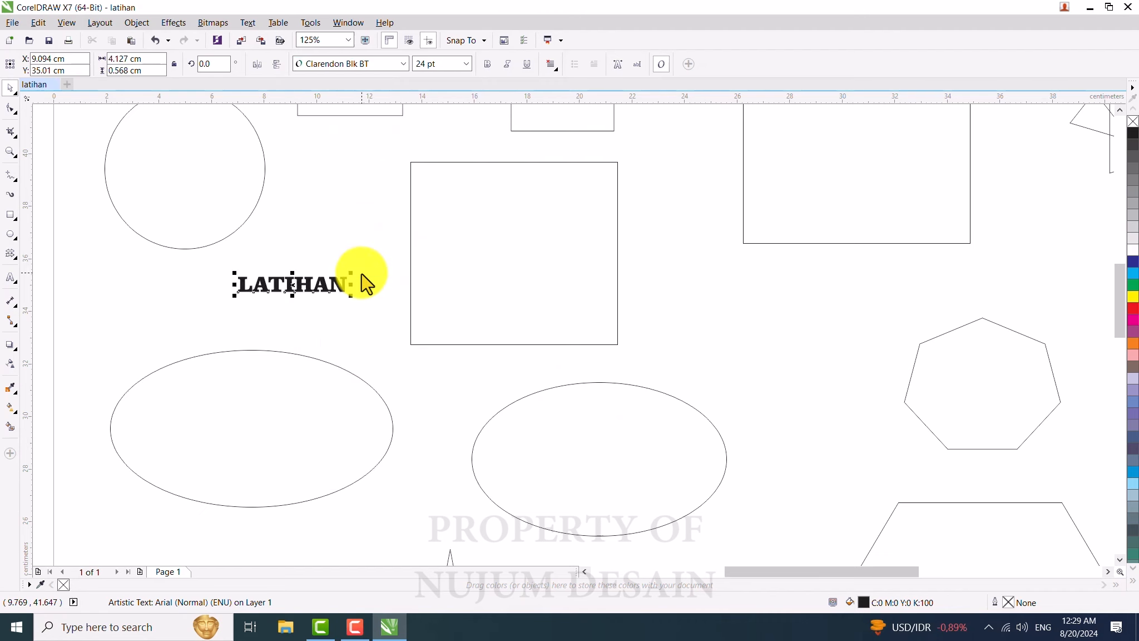
# Step: Change the LATIHAN text's font to Cooper Black and enlarge it by its corner handle
pyautogui.click(348, 66)
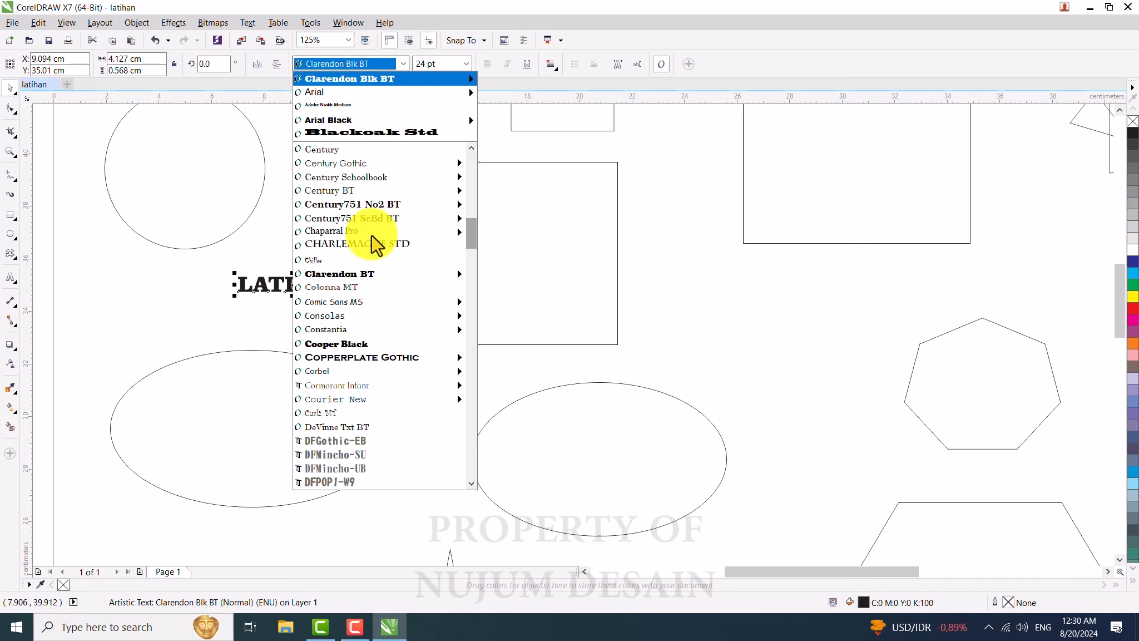
pyautogui.click(356, 350)
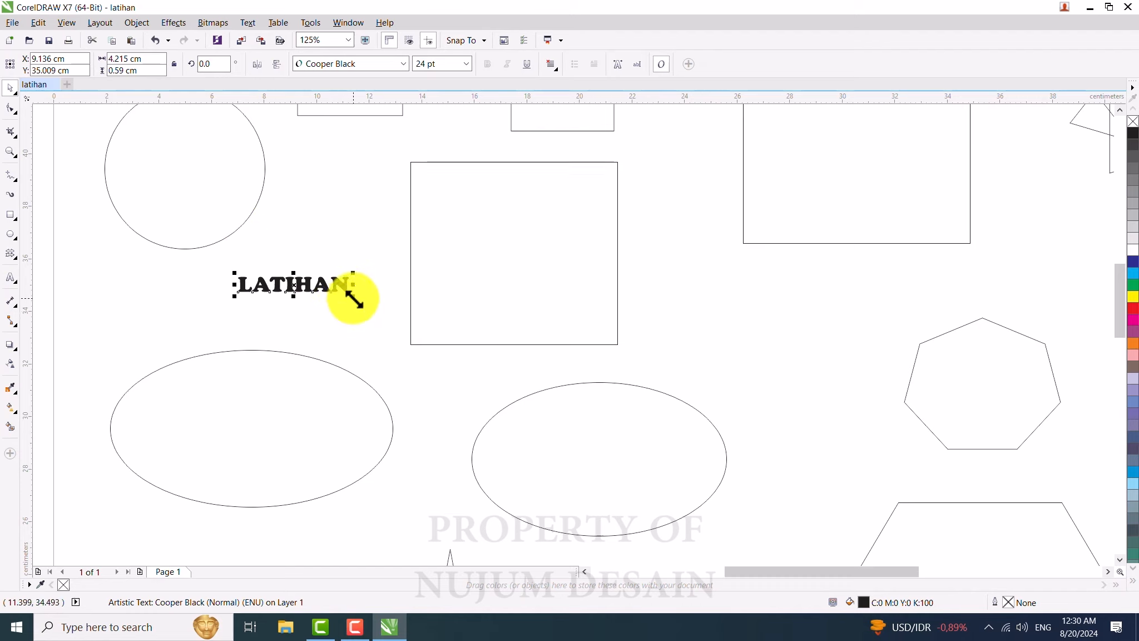
pyautogui.moveTo(356, 299); pyautogui.dragTo(291, 261)
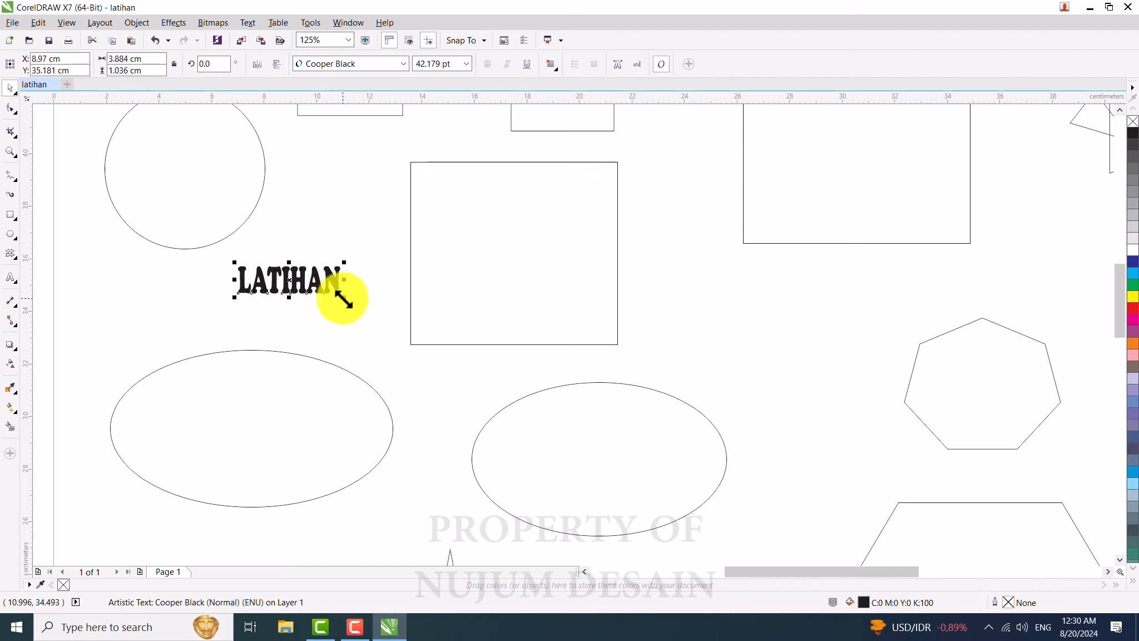
pyautogui.moveTo(348, 301)
pyautogui.mouseDown()
pyautogui.moveTo(373, 320)
pyautogui.moveTo(363, 304)
pyautogui.mouseUp()
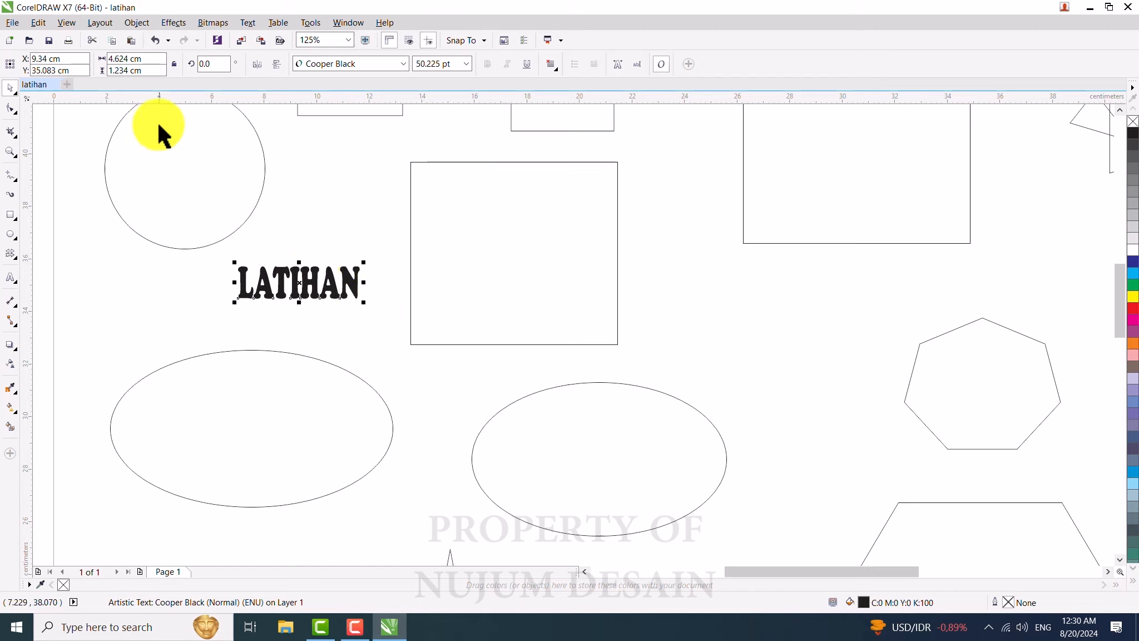
# Step: Set the LATIHAN text's font size to 40 pt and move it slightly up and right
pyautogui.moveTo(146, 60); pyautogui.dragTo(109, 71)
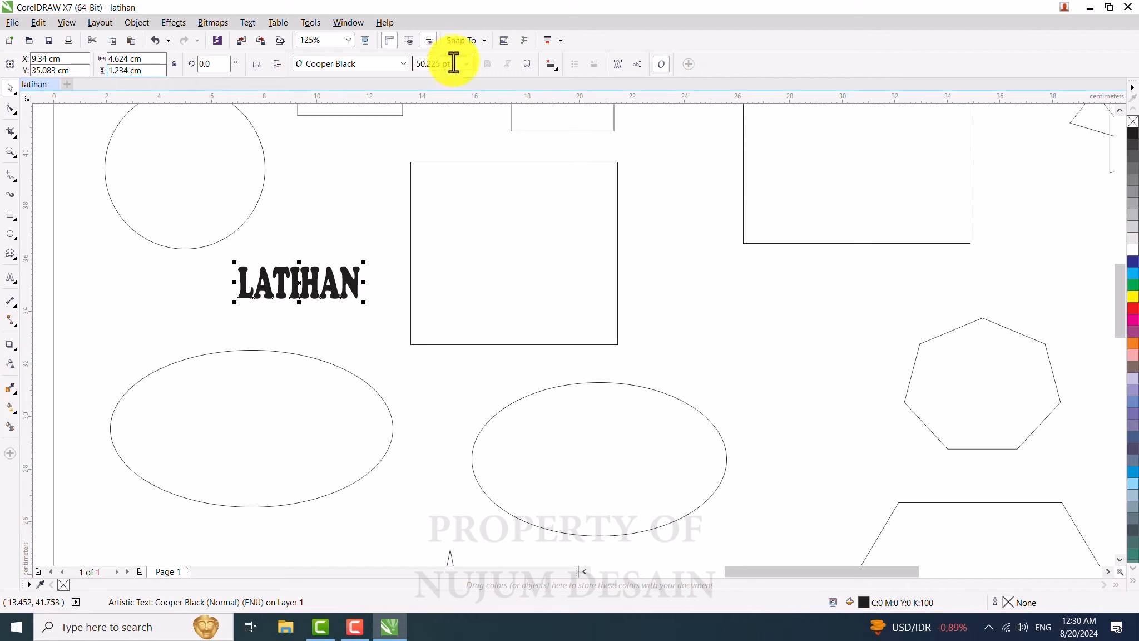
pyautogui.moveTo(453, 65); pyautogui.dragTo(438, 65)
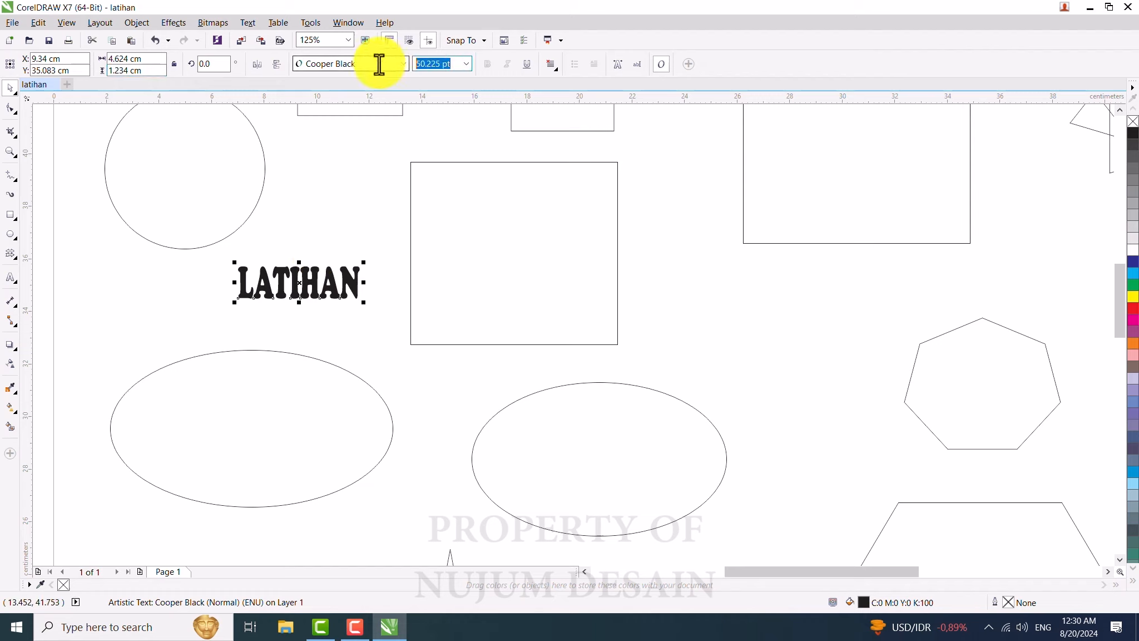
pyautogui.write('40')
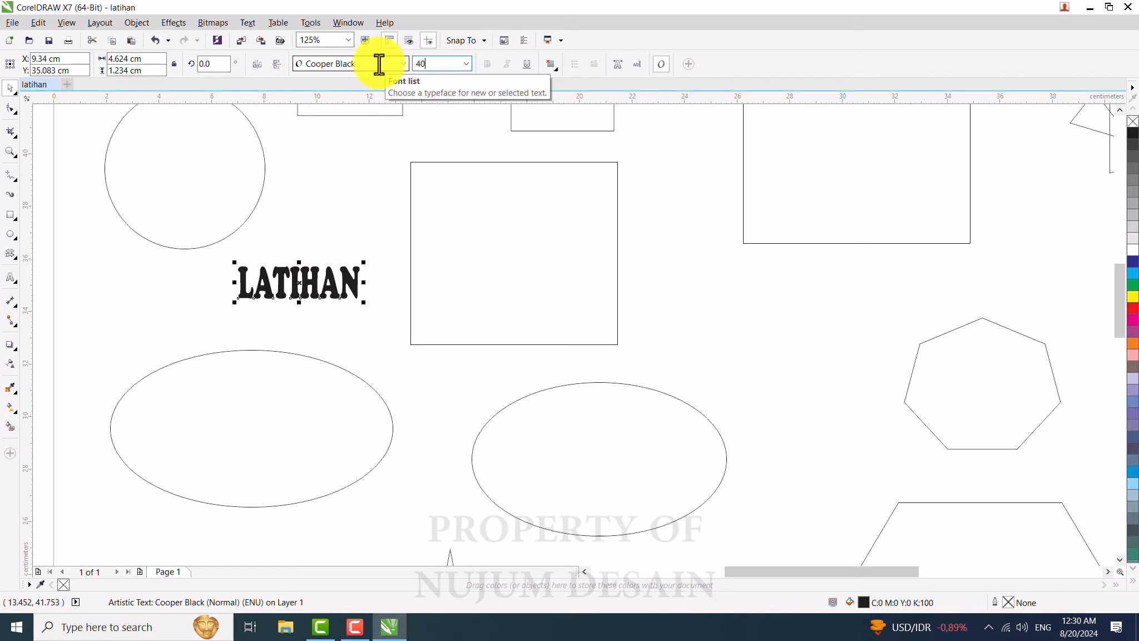
pyautogui.press('Return')
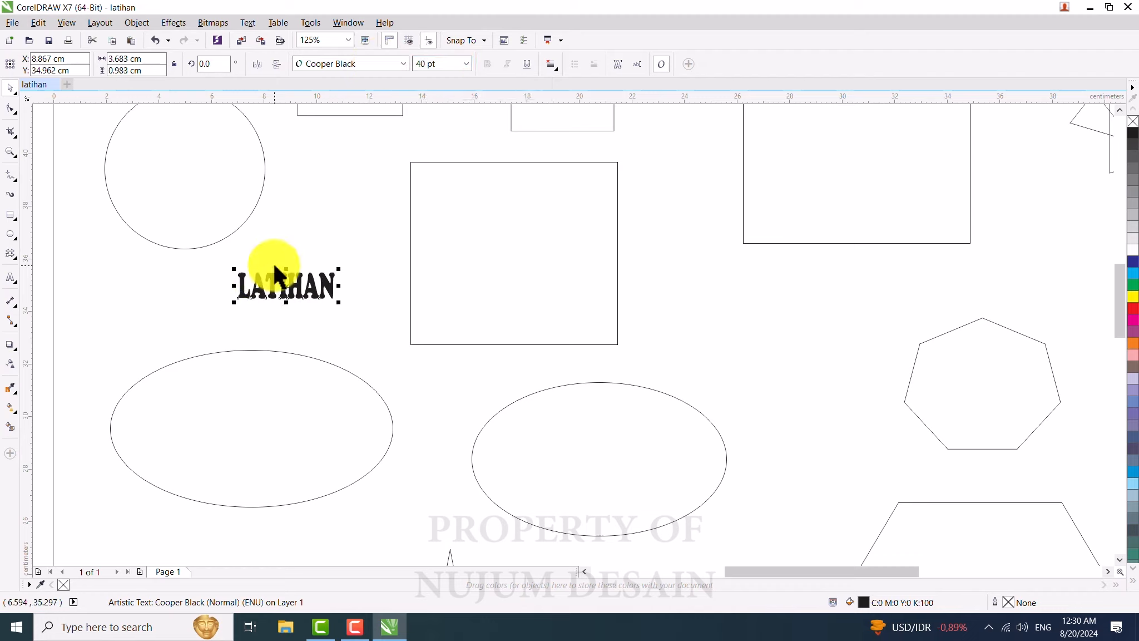
pyautogui.moveTo(287, 285); pyautogui.dragTo(305, 269)
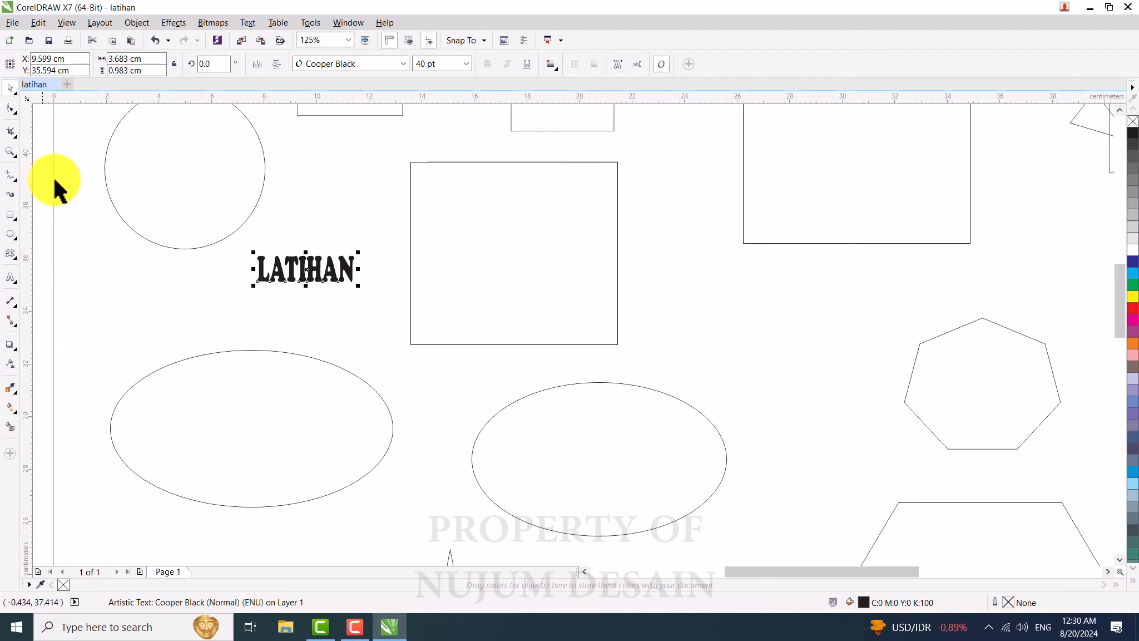
# Step: Draw a straight line about 3.9 cm long above the LATIHAN text with the Bézier tool
pyautogui.click(12, 177)
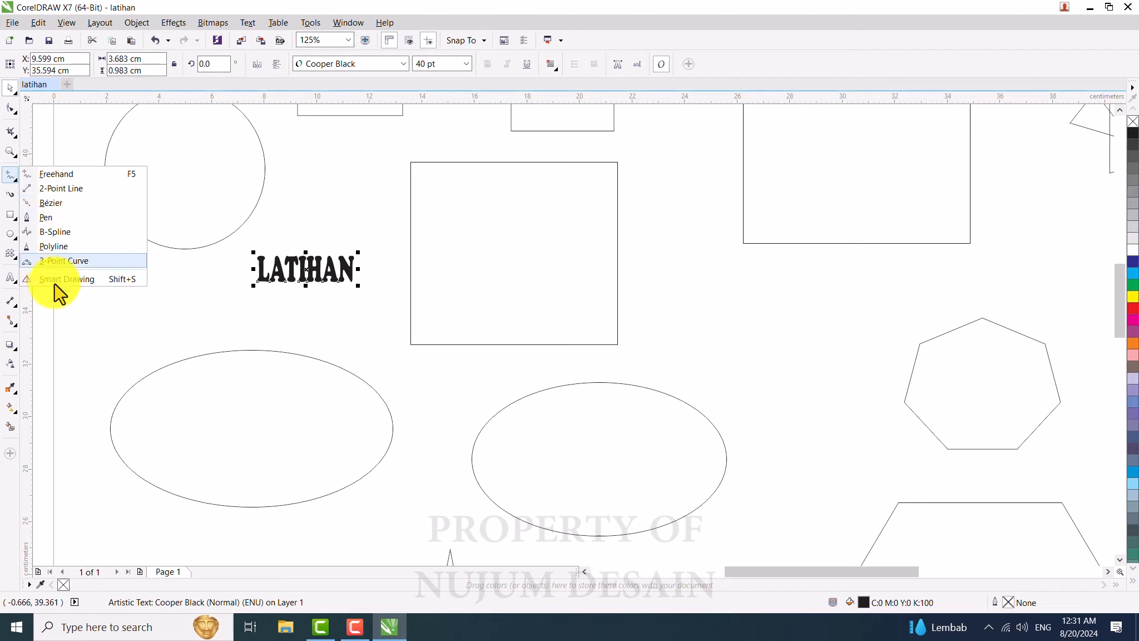
pyautogui.click(51, 202)
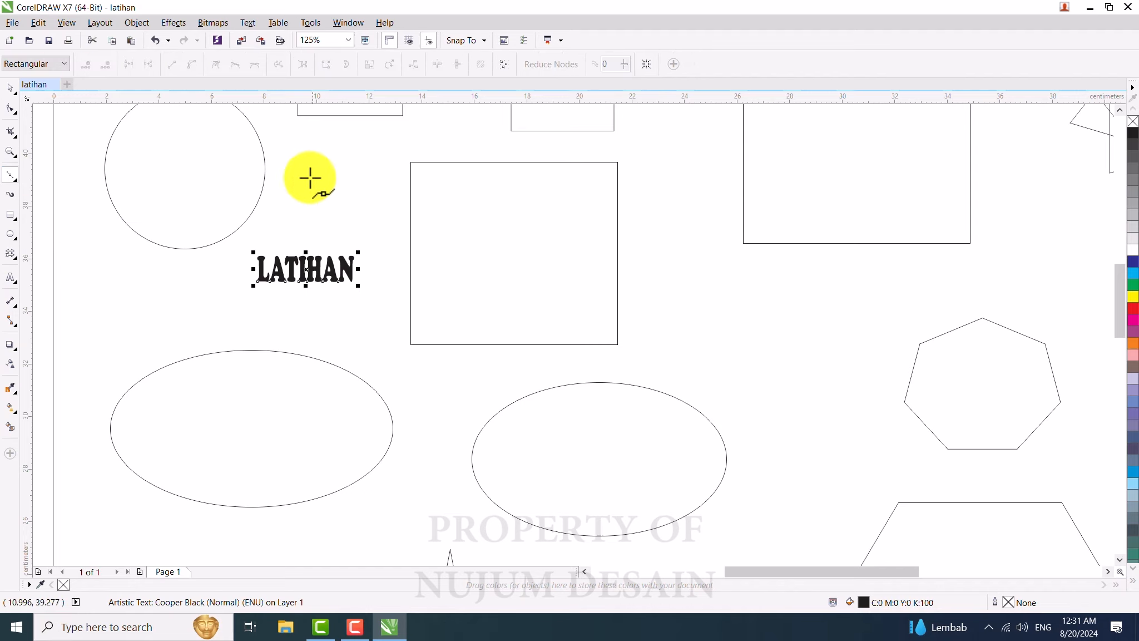
pyautogui.click(288, 154)
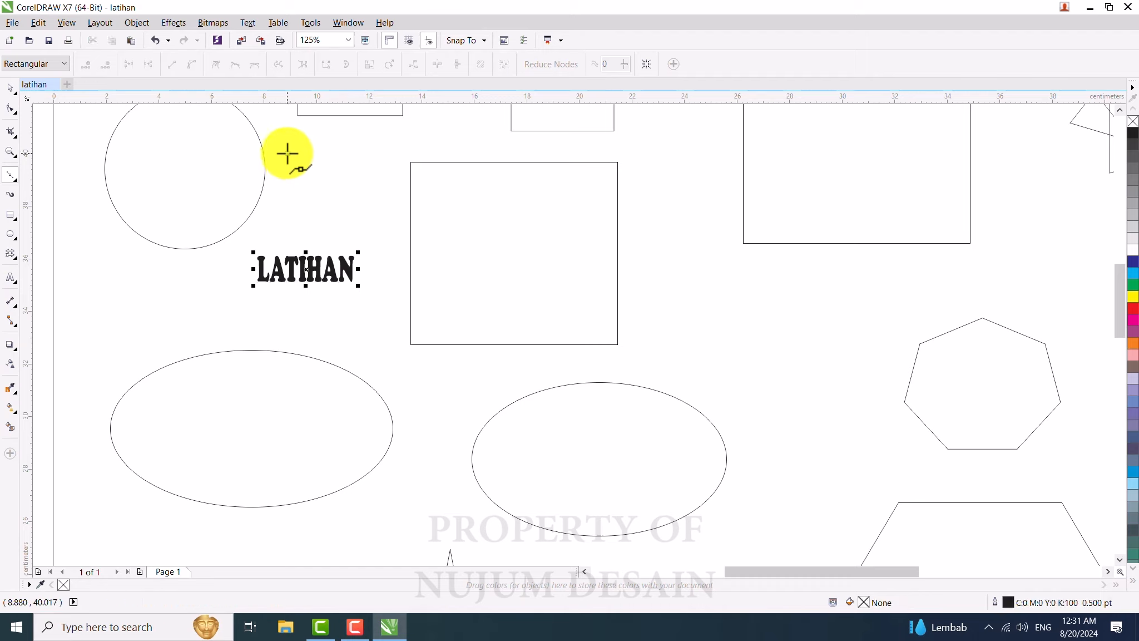
pyautogui.click(388, 148)
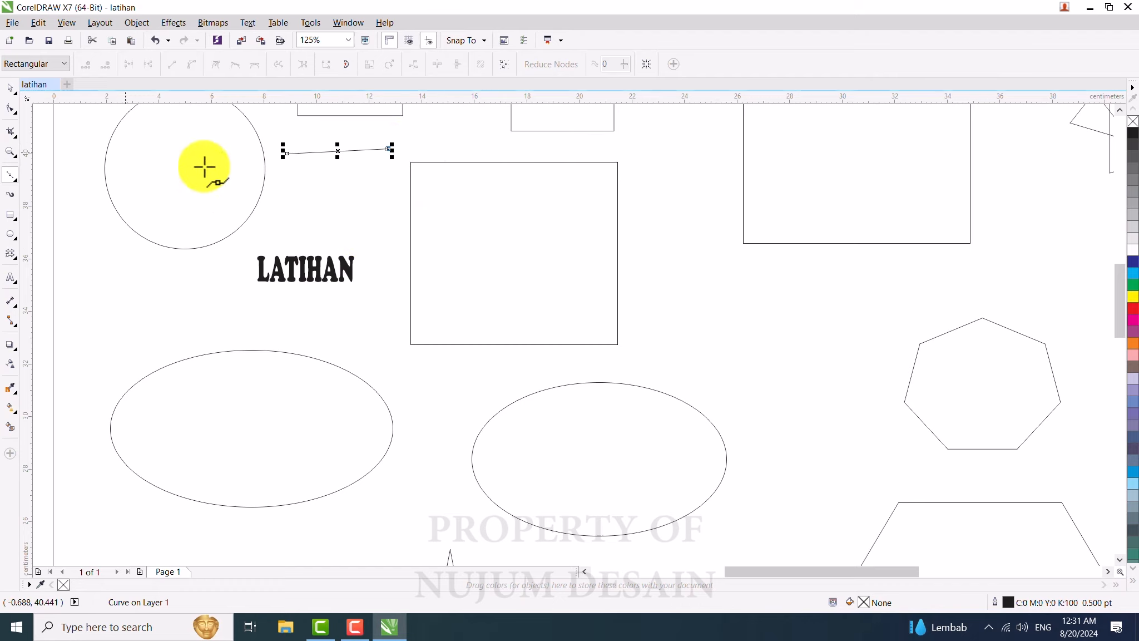
pyautogui.click(337, 151)
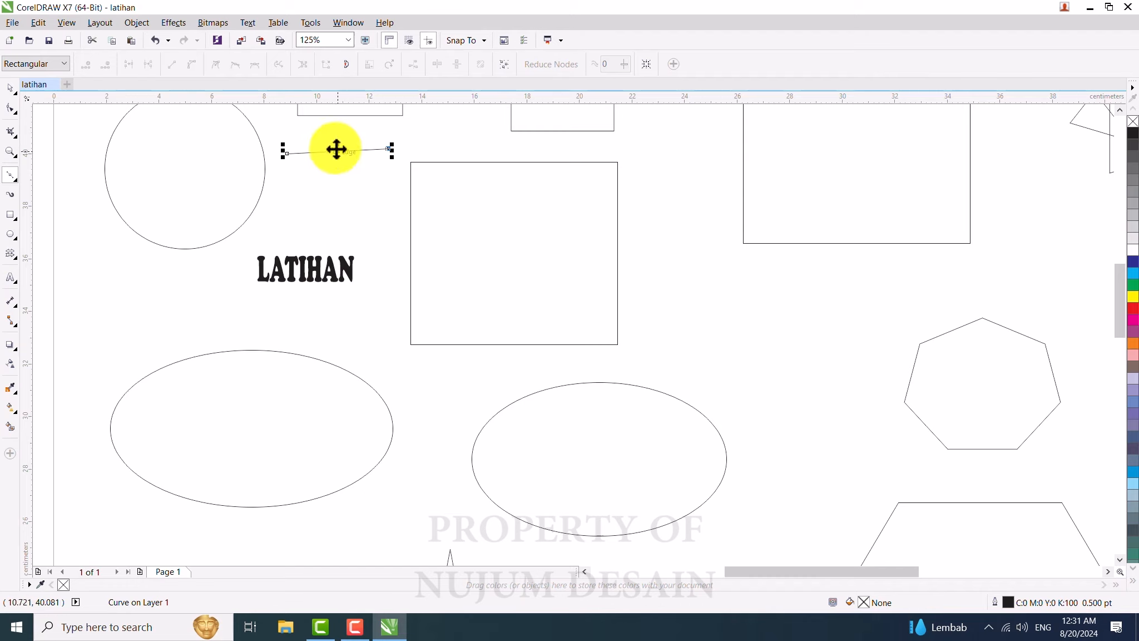
# Step: Select the new line, the square and the circle in turn to inspect them
pyautogui.click(10, 89)
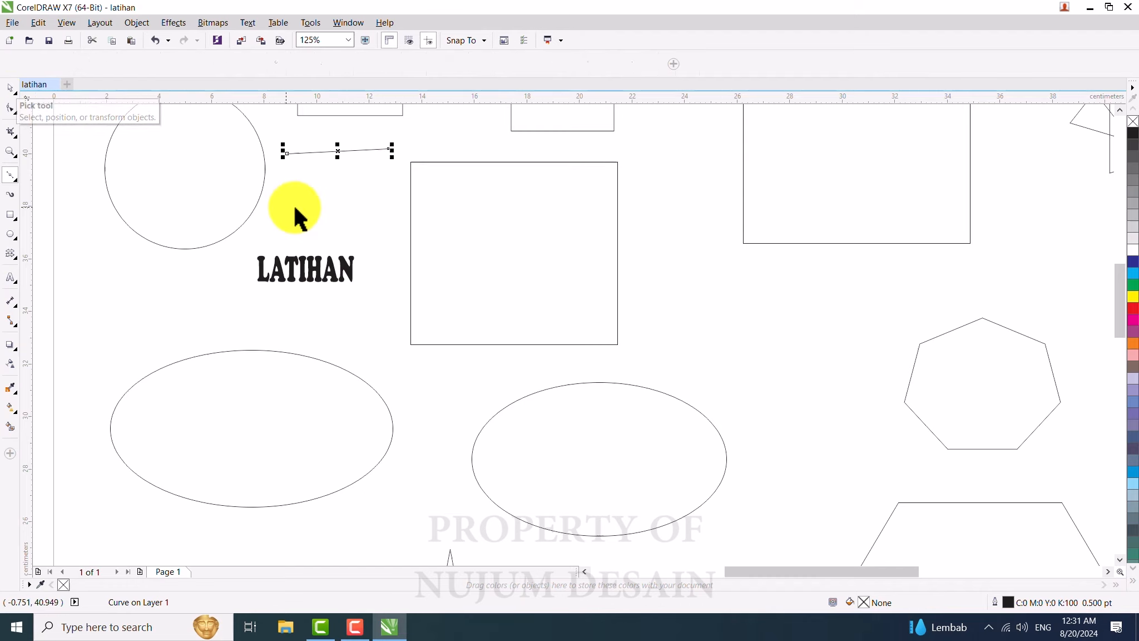
pyautogui.click(346, 192)
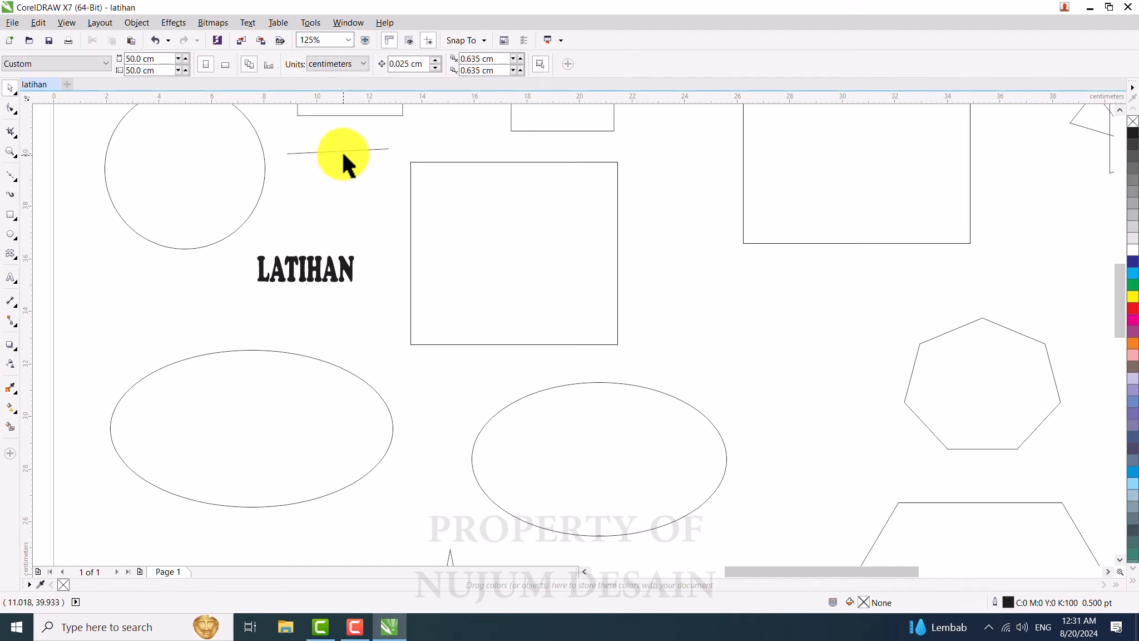
pyautogui.click(340, 151)
pyautogui.moveTo(339, 150)
pyautogui.mouseDown()
pyautogui.moveTo(361, 178)
pyautogui.moveTo(347, 153)
pyautogui.mouseUp()
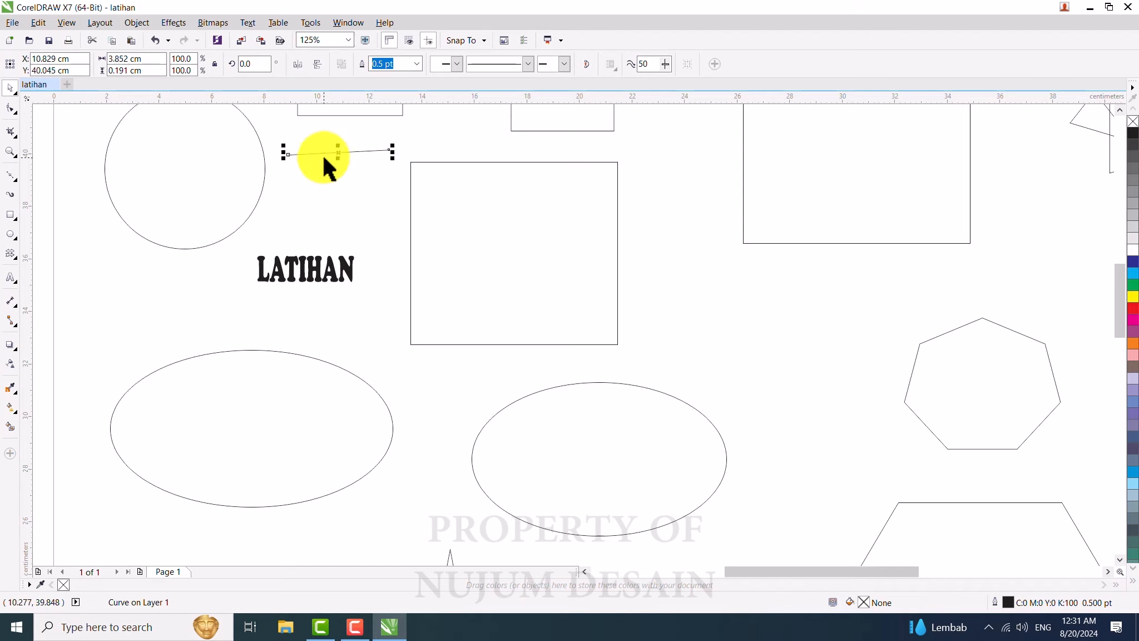
pyautogui.click(617, 256)
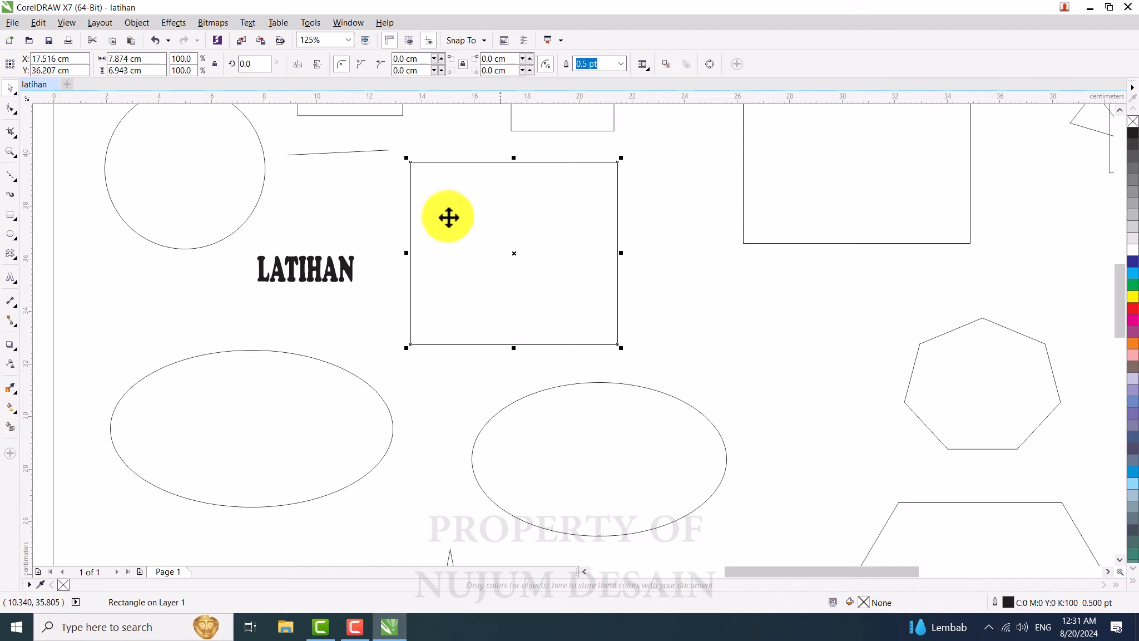
pyautogui.click(181, 193)
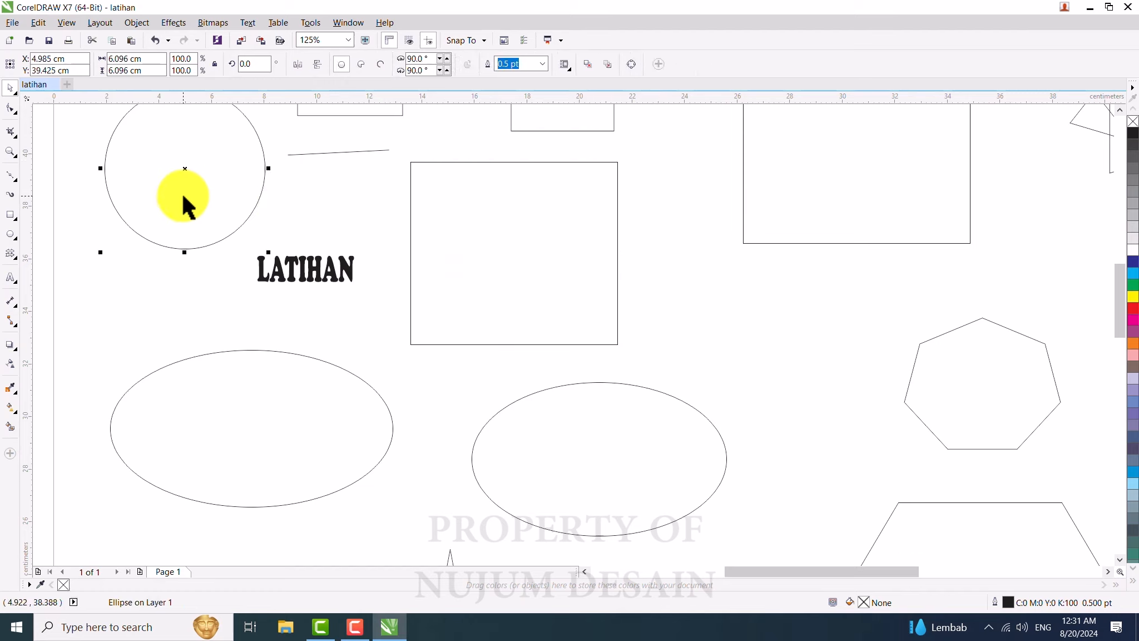
# Step: Draw a closed triangle about 3.7 × 3.1 cm beside the line with the Bézier tool and nudge it slightly right
pyautogui.click(12, 176)
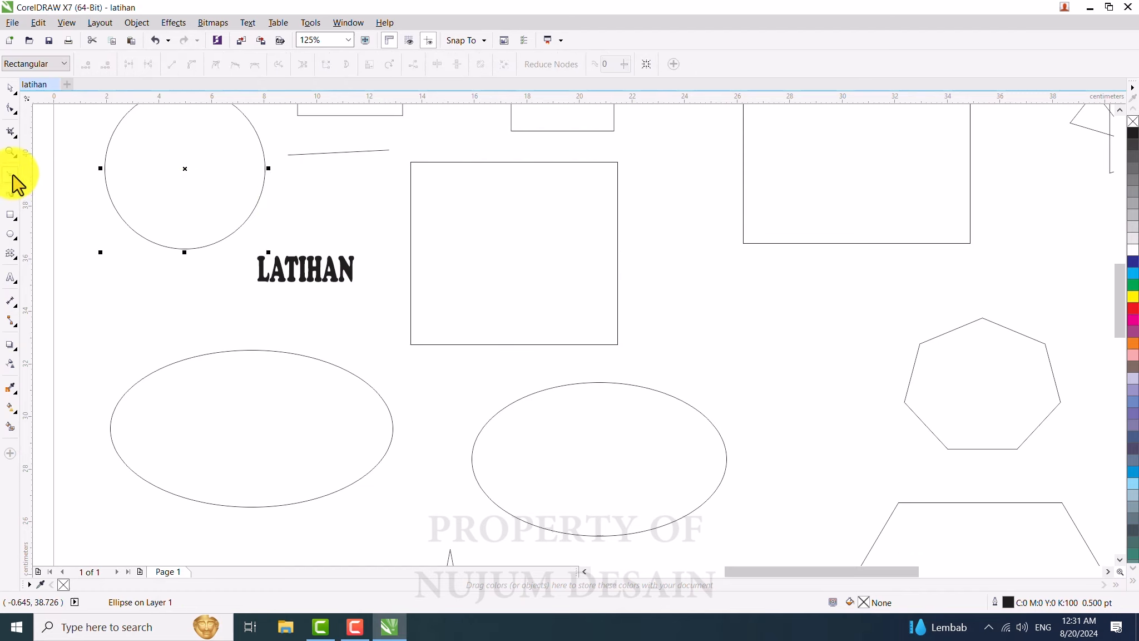
pyautogui.click(301, 181)
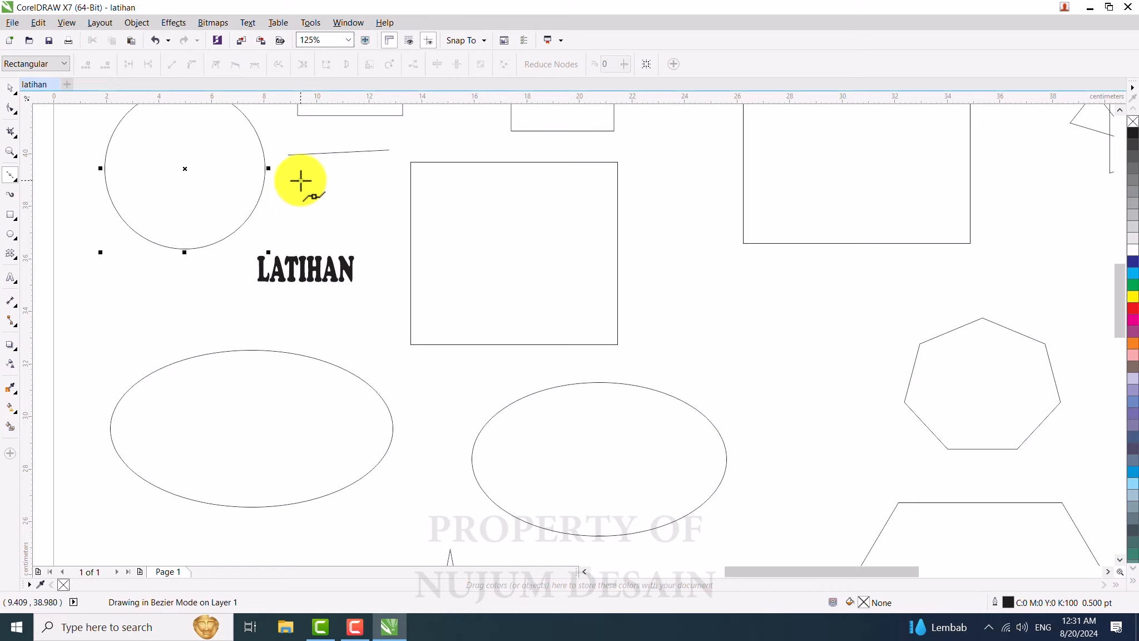
pyautogui.click(363, 237)
pyautogui.click(392, 160)
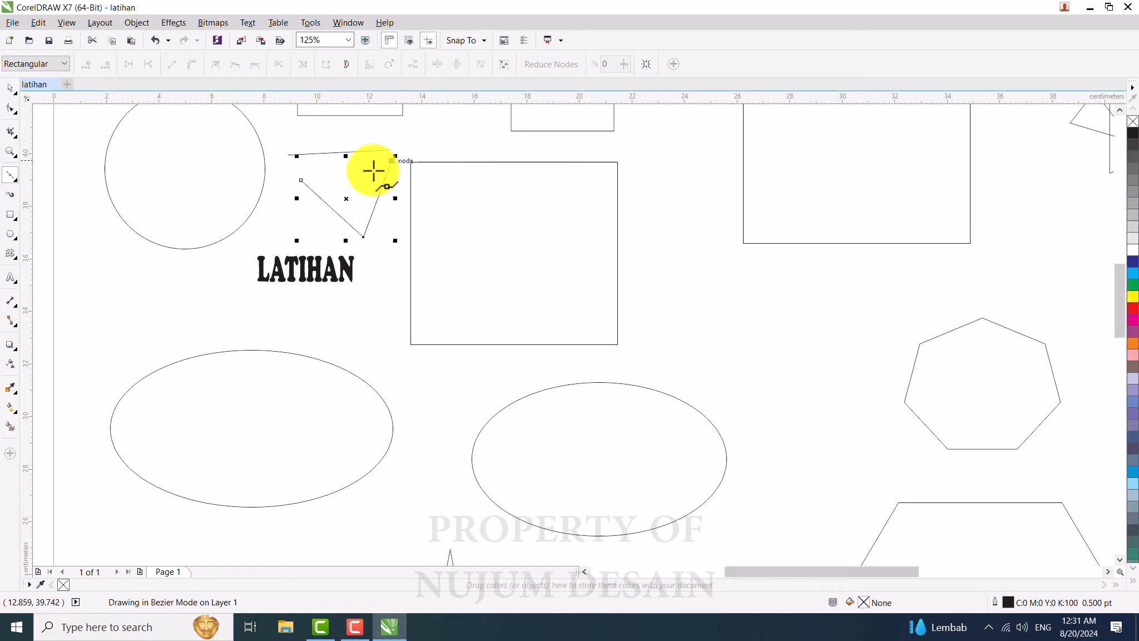
pyautogui.click(302, 180)
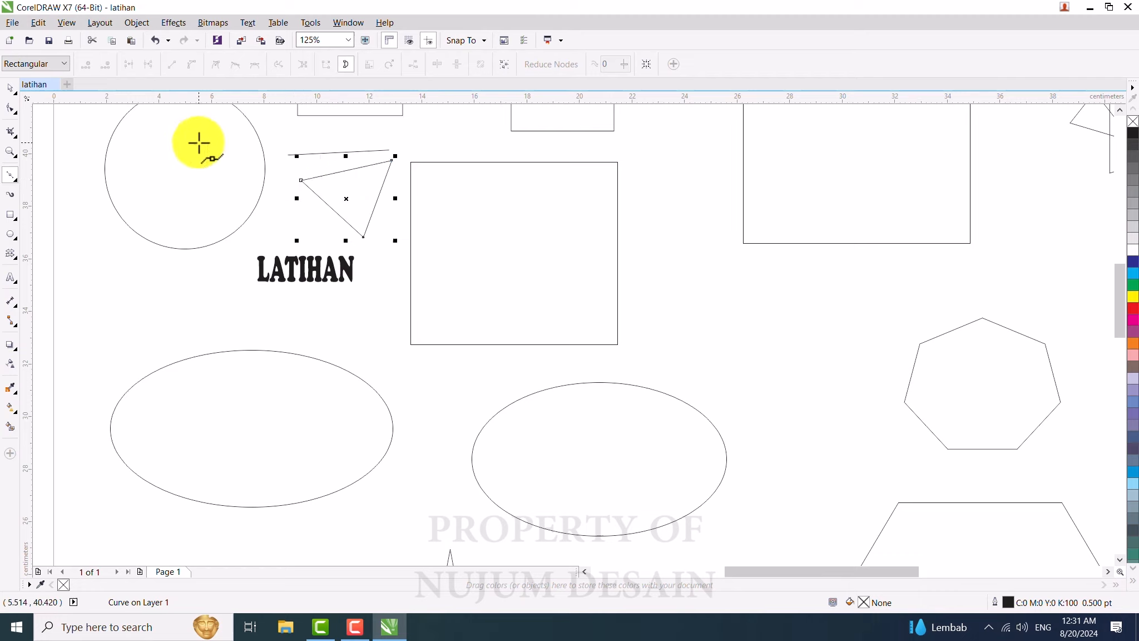
pyautogui.click(9, 88)
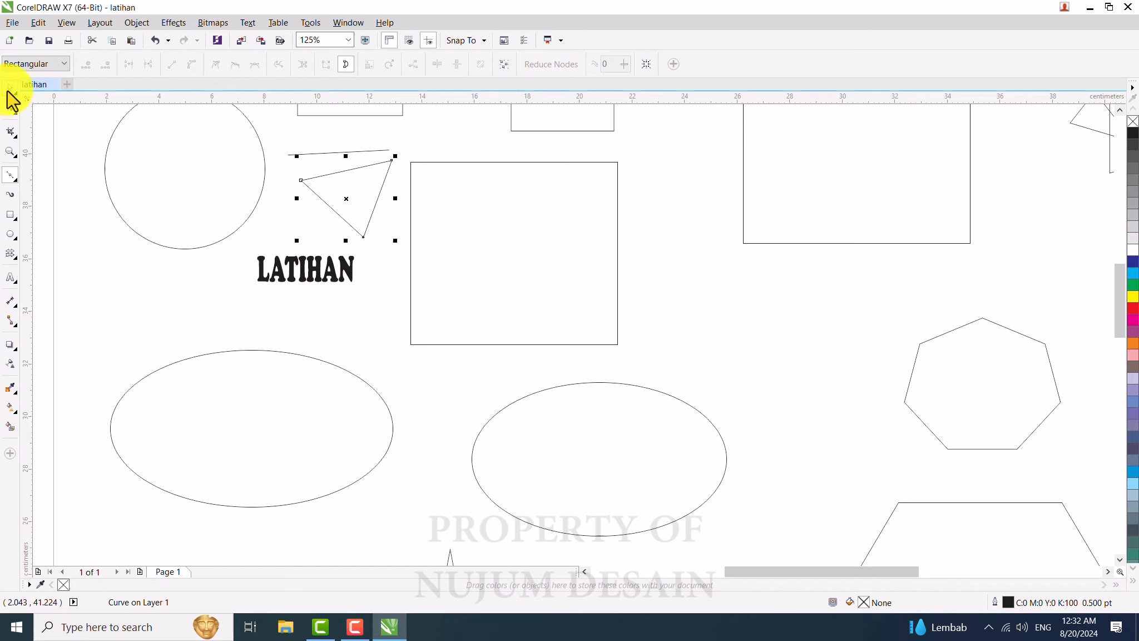
pyautogui.moveTo(348, 182)
pyautogui.mouseDown()
pyautogui.moveTo(333, 203)
pyautogui.moveTo(394, 155)
pyautogui.moveTo(367, 185)
pyautogui.mouseUp()
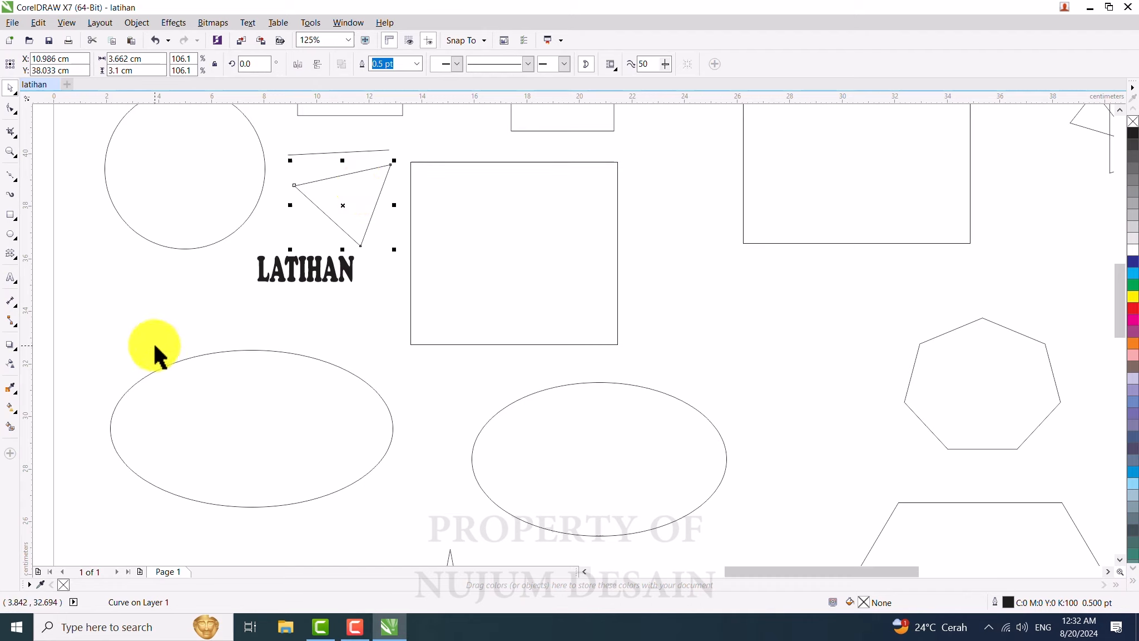
# Step: Fill the large ellipse below the LATIHAN text with red
pyautogui.click(212, 415)
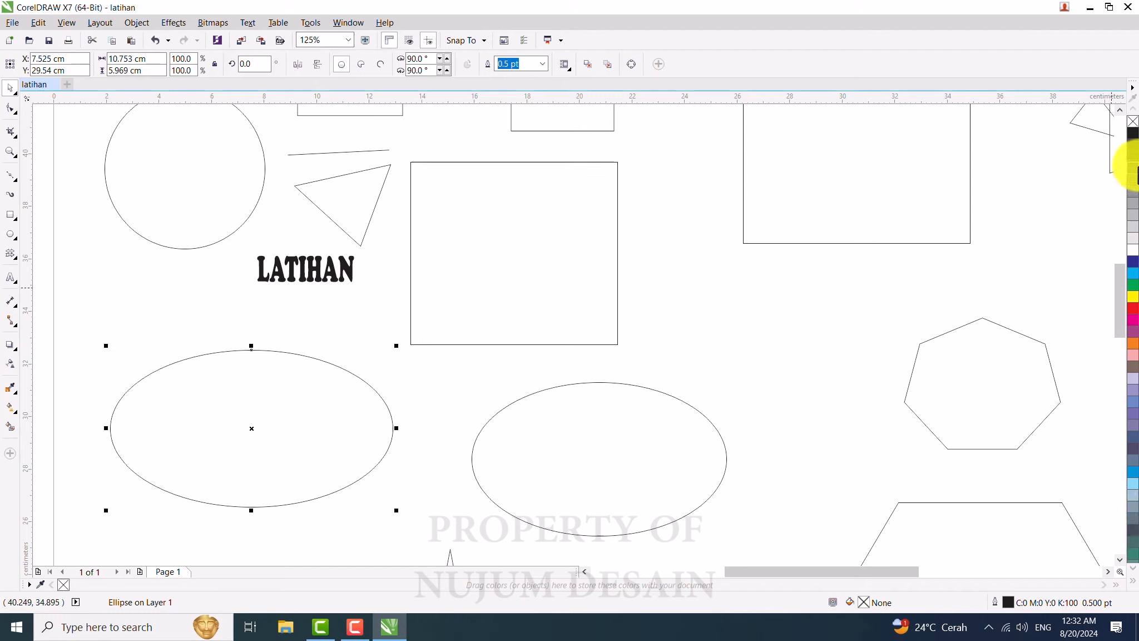
pyautogui.click(1132, 583)
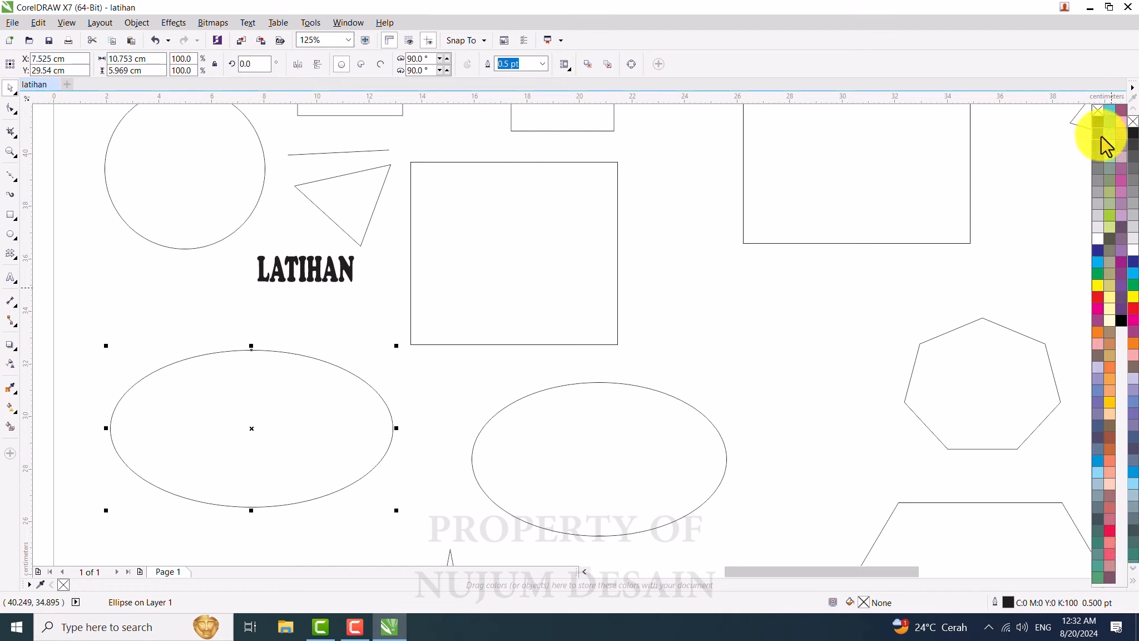
pyautogui.click(1132, 581)
pyautogui.click(1132, 584)
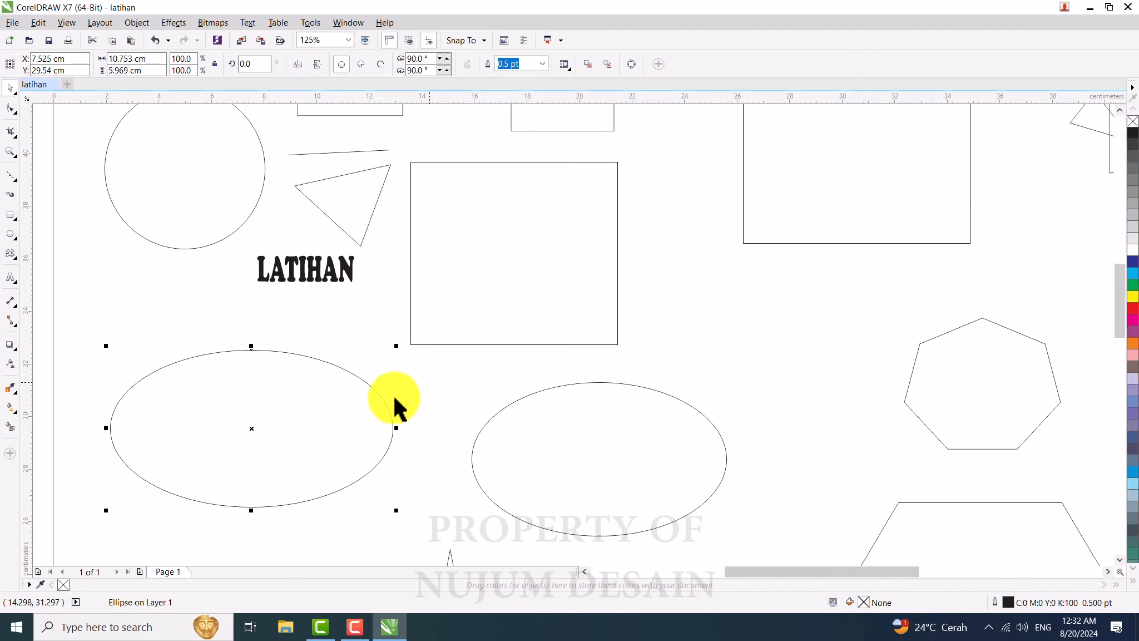
pyautogui.click(274, 418)
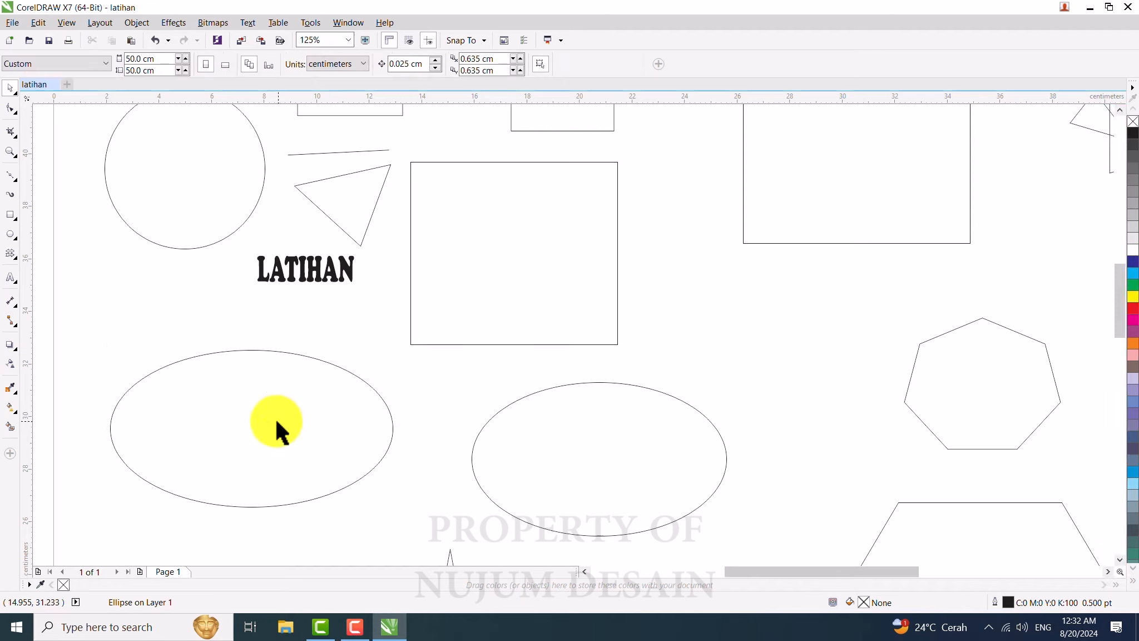
pyautogui.click(275, 418)
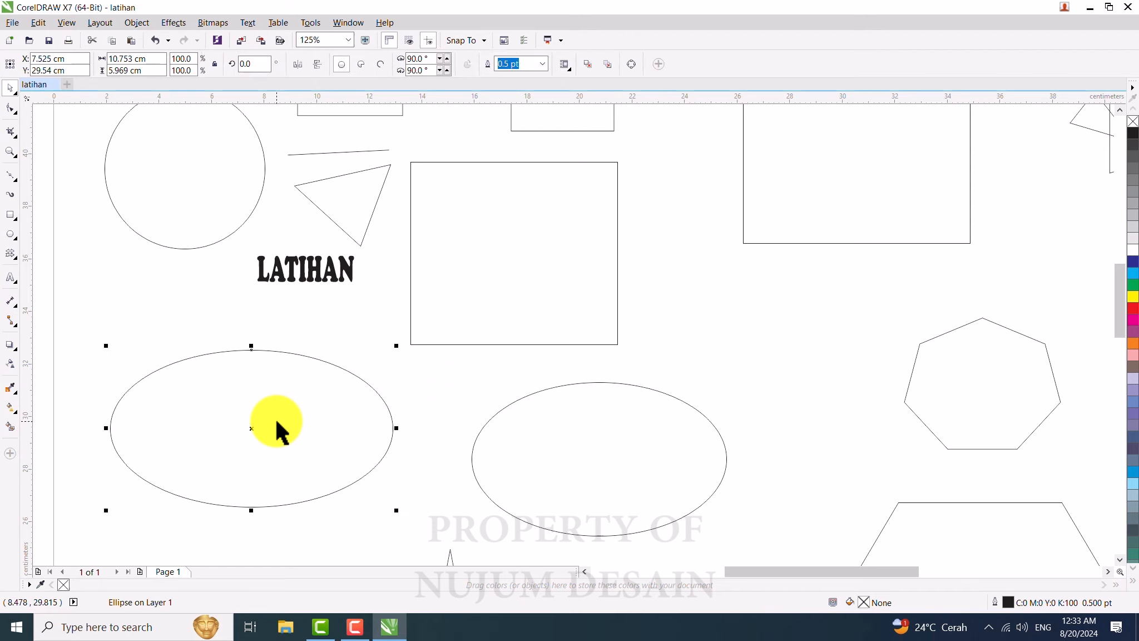
pyautogui.click(1132, 308)
pyautogui.click(437, 364)
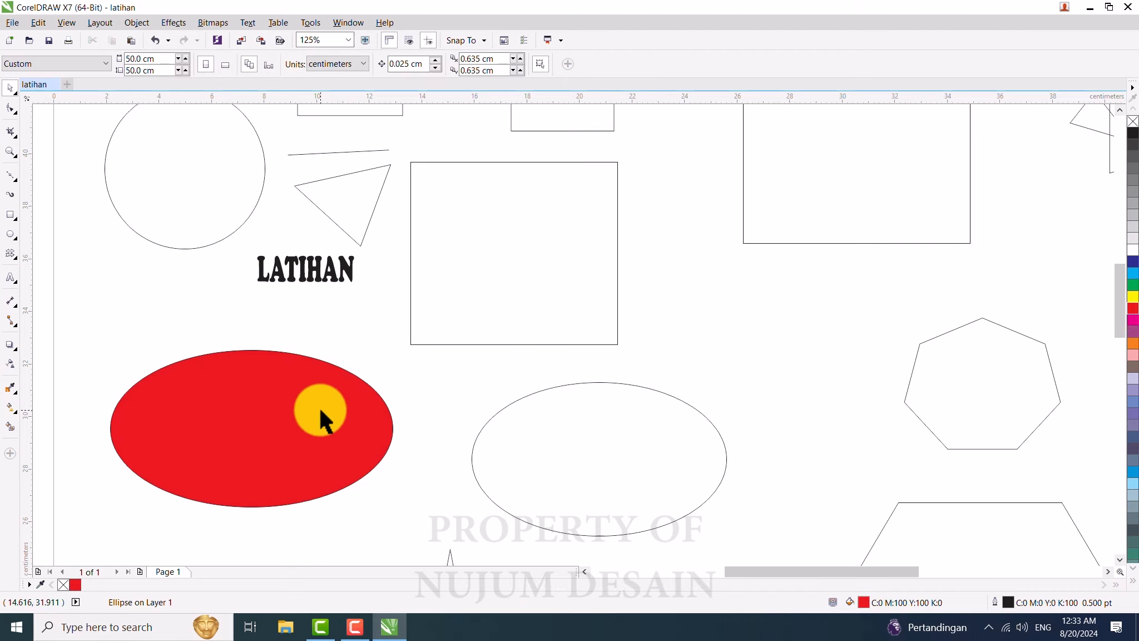
# Step: Fill the square next to the LATIHAN text with cyan
pyautogui.click(495, 259)
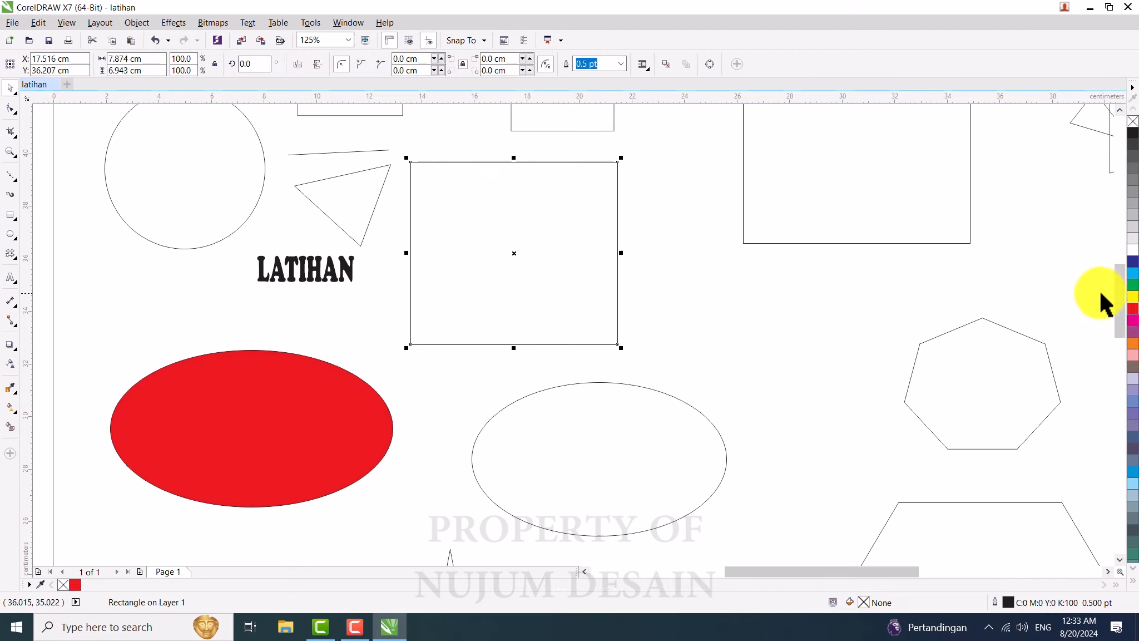
pyautogui.click(1132, 272)
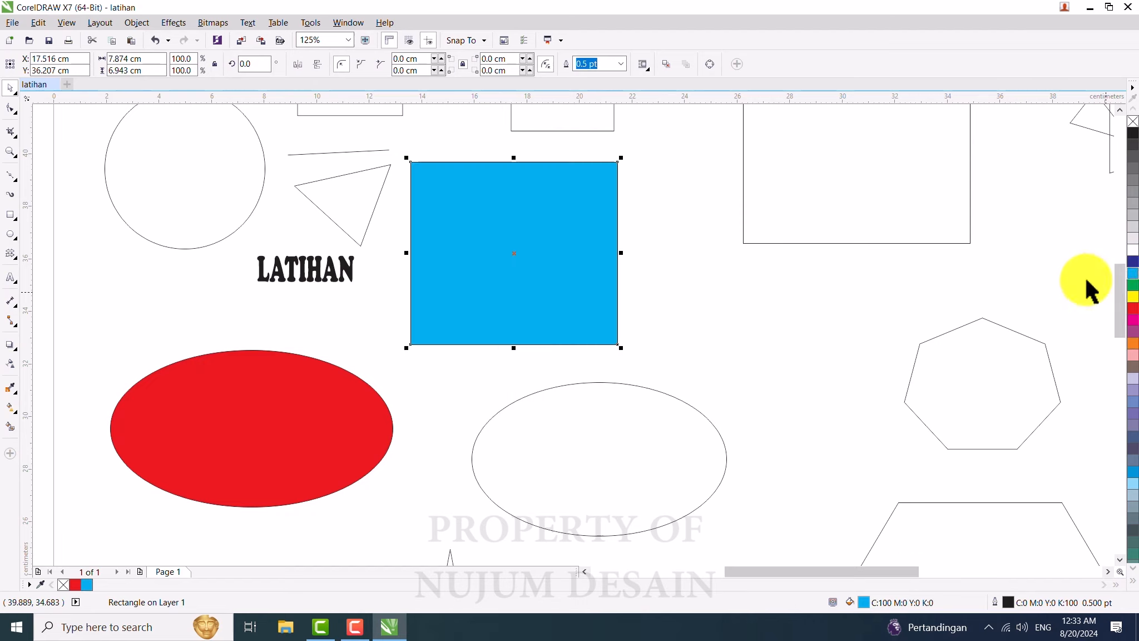
pyautogui.click(690, 288)
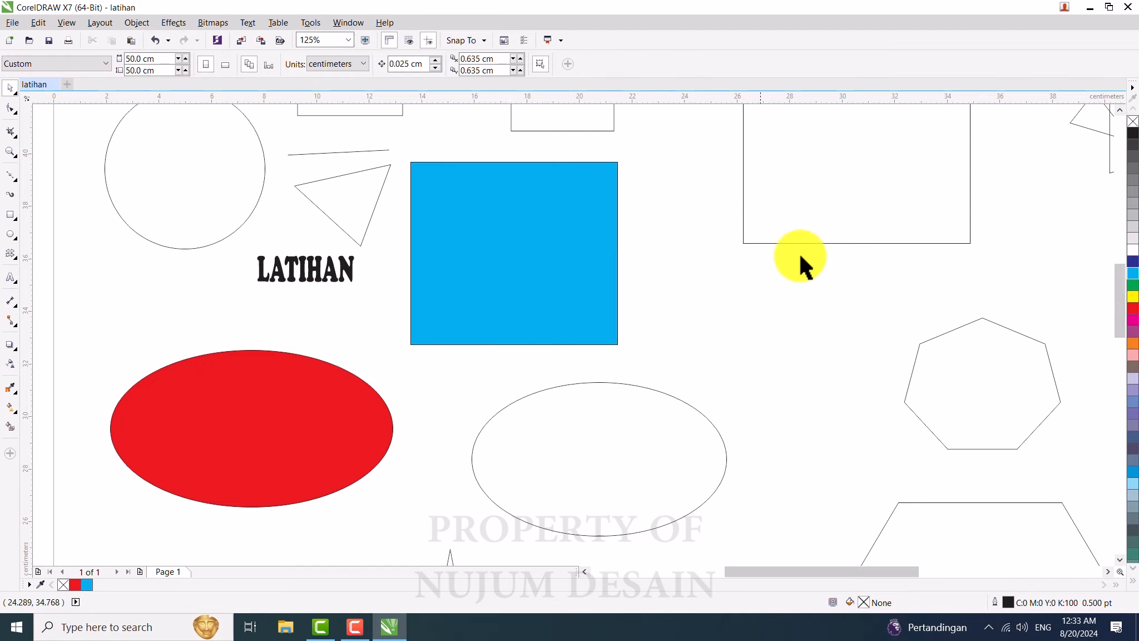
# Step: Fill the upper-right rectangle with yellow
pyautogui.click(870, 192)
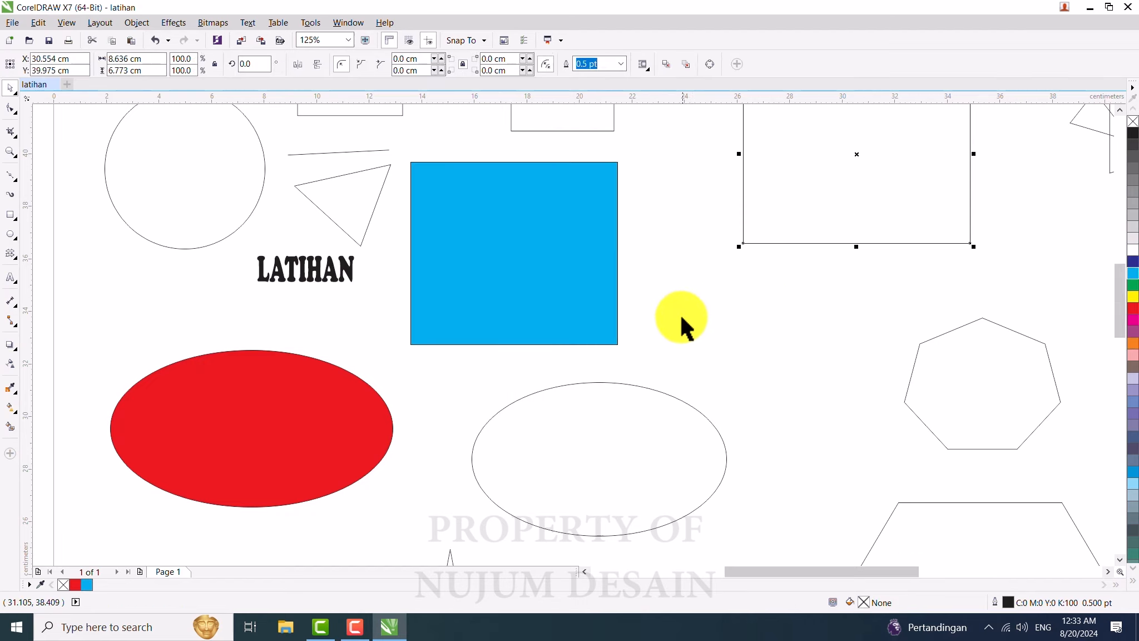
pyautogui.scroll(-1, 679, 318)
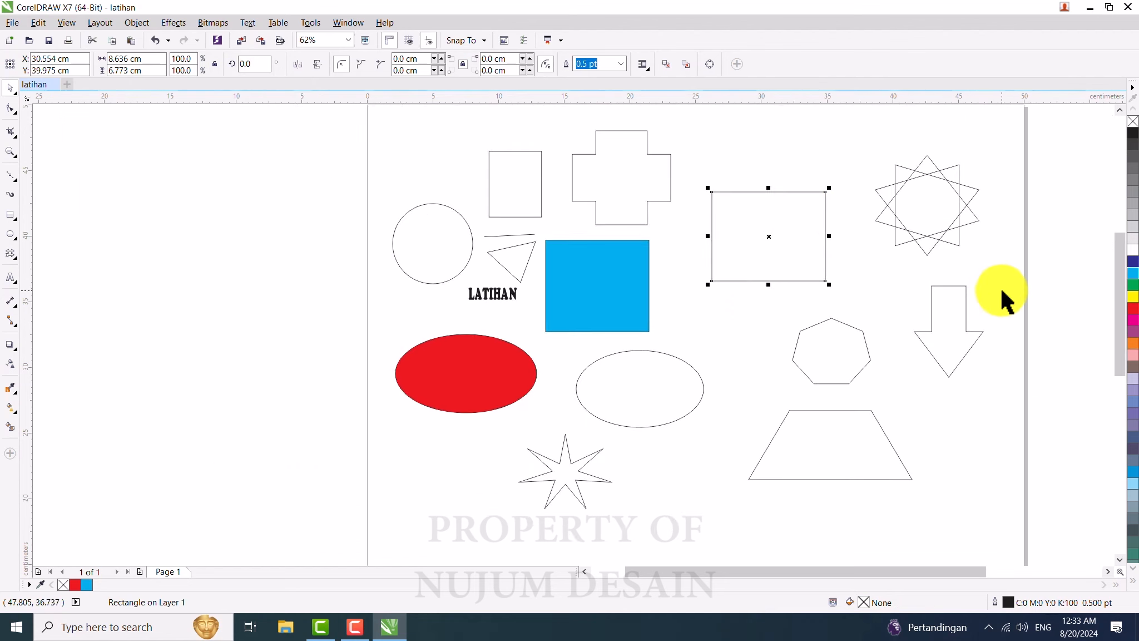
pyautogui.click(1133, 300)
pyautogui.click(745, 314)
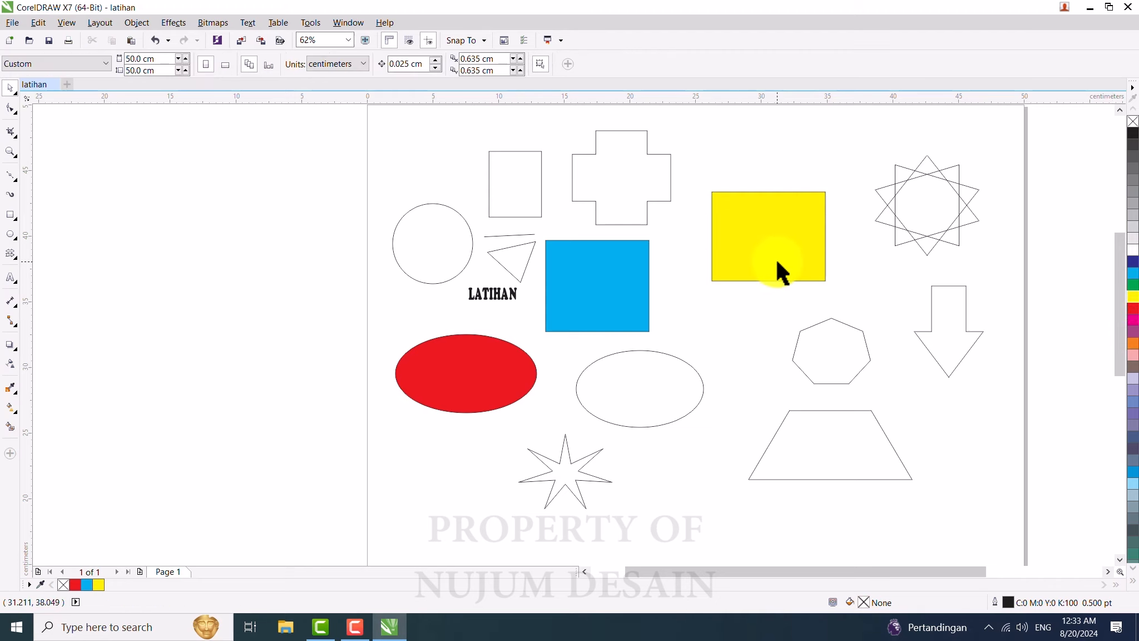
pyautogui.click(778, 261)
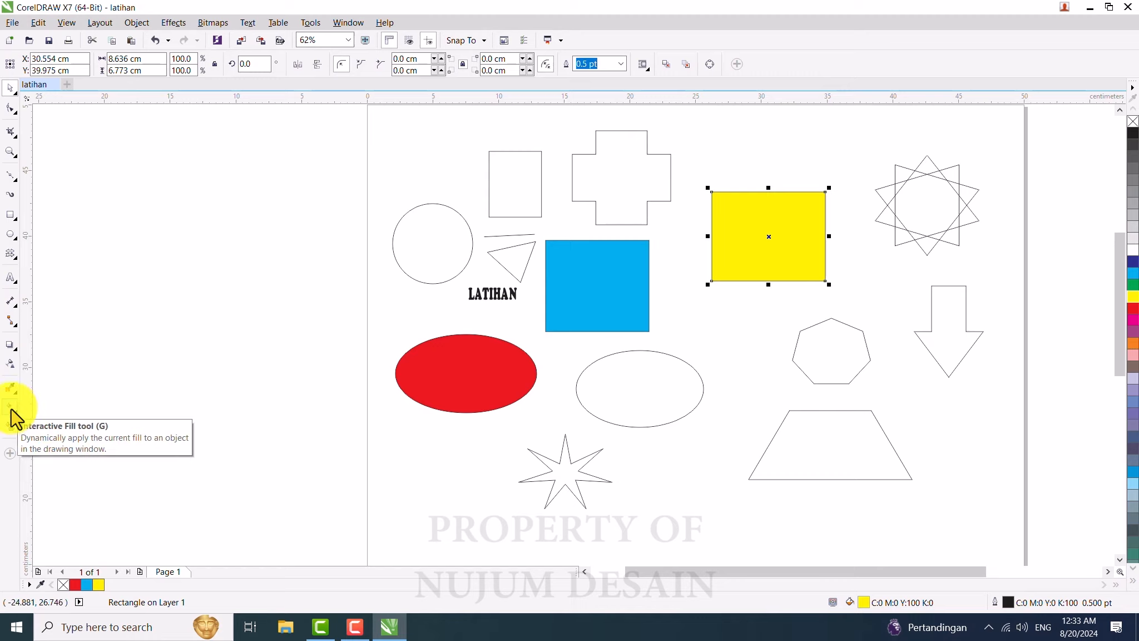
# Step: Fill the circle with magenta using the Interactive Fill tool
pyautogui.click(11, 409)
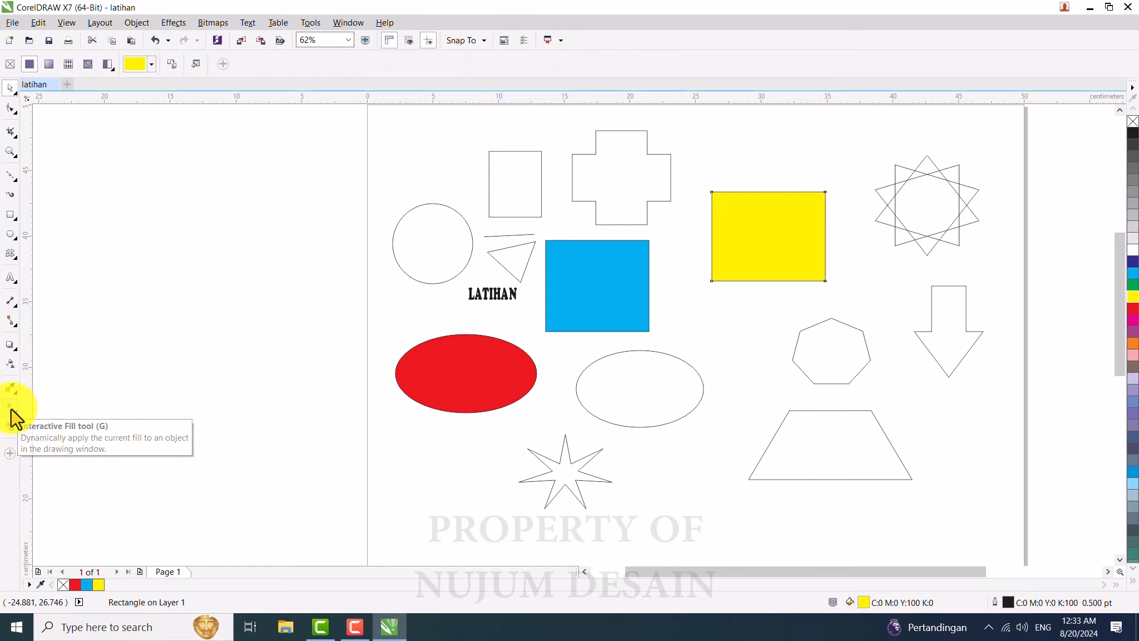
pyautogui.click(432, 240)
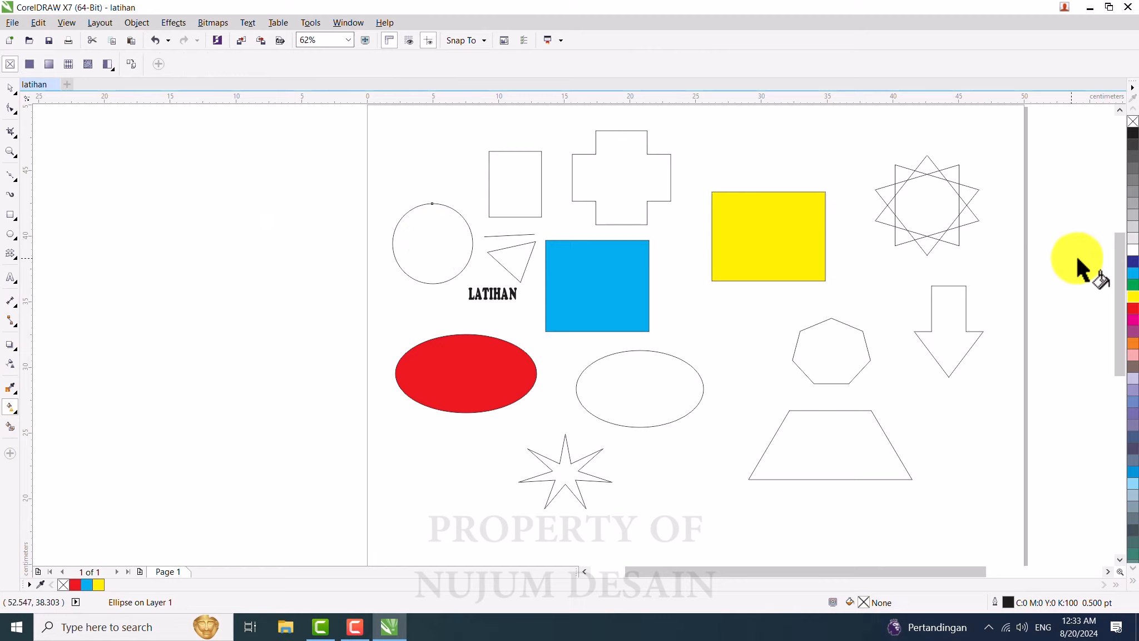
pyautogui.click(1132, 321)
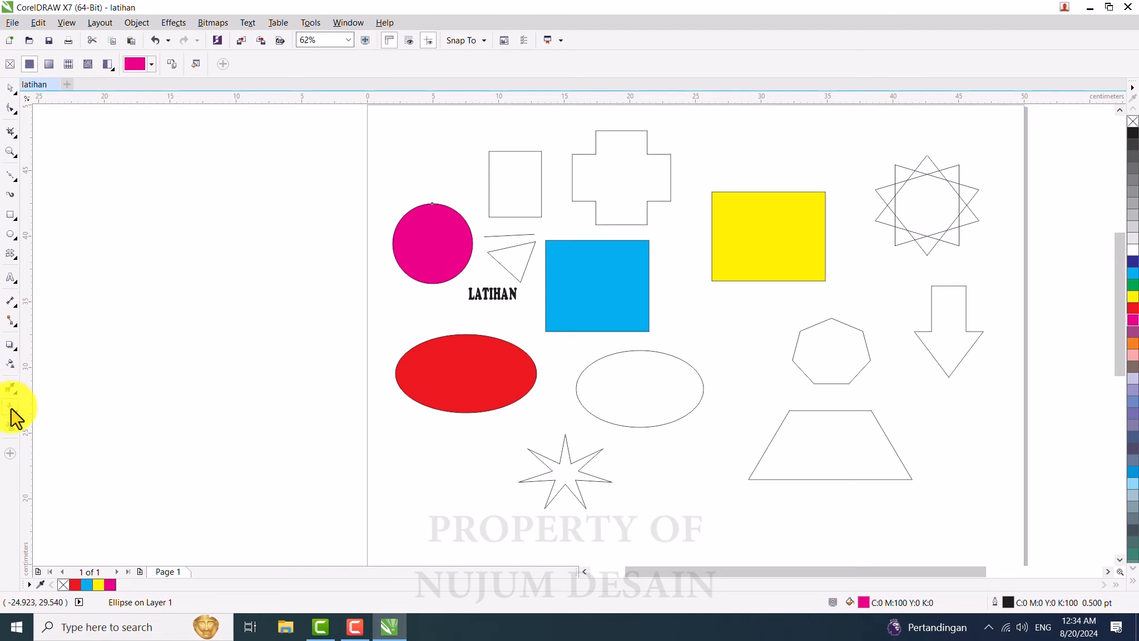
# Step: Apply a linear fountain fill to the circle
pyautogui.click(51, 63)
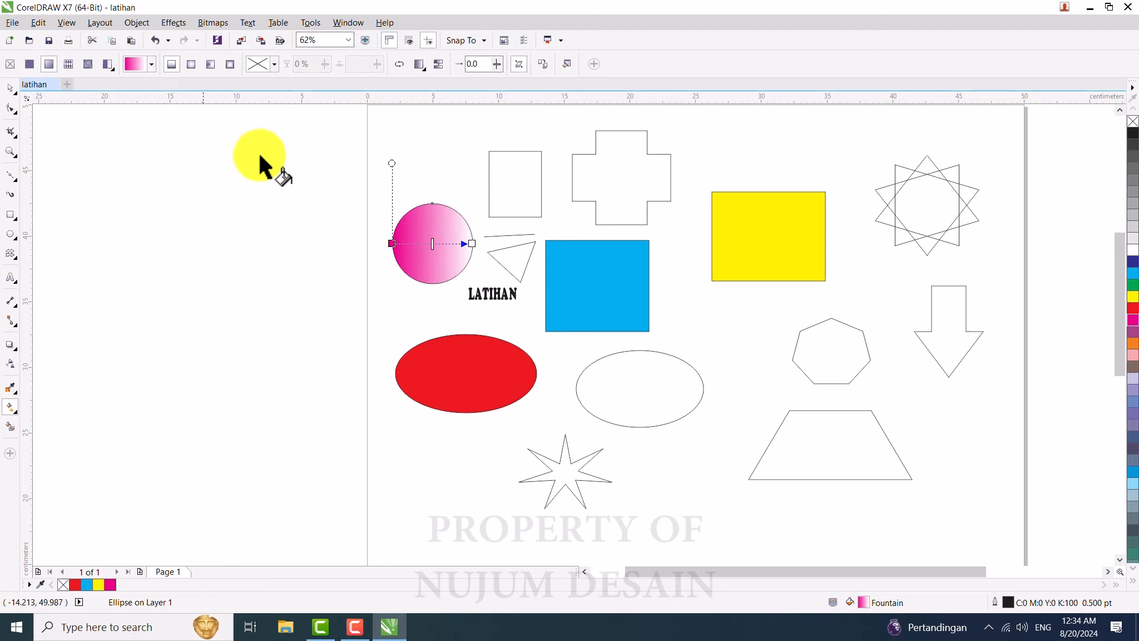
pyautogui.click(473, 244)
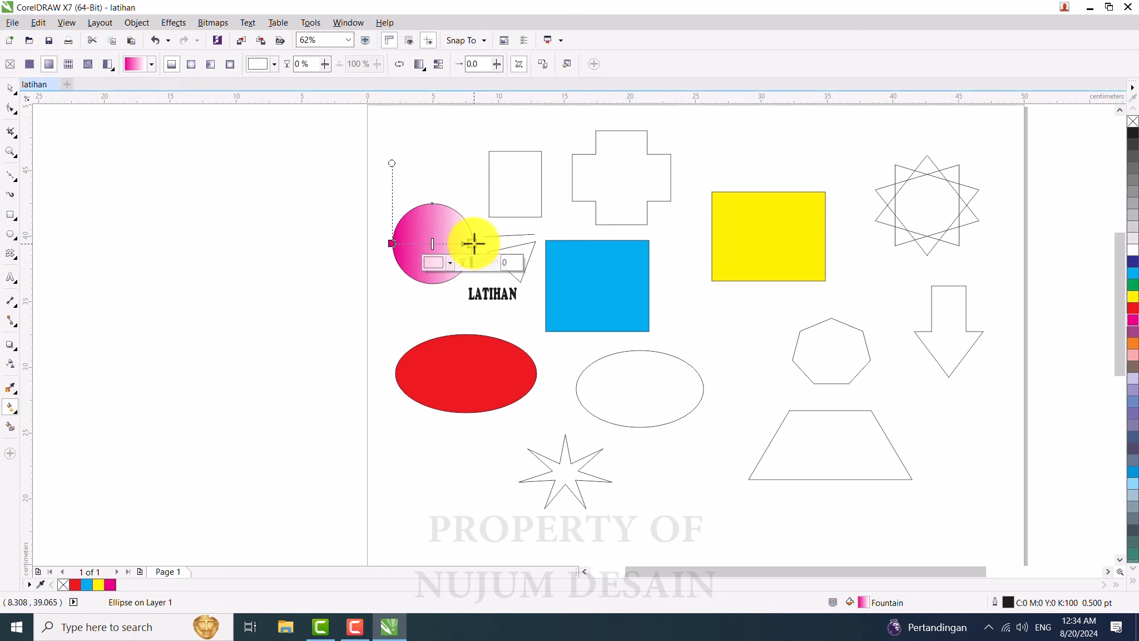
pyautogui.click(391, 244)
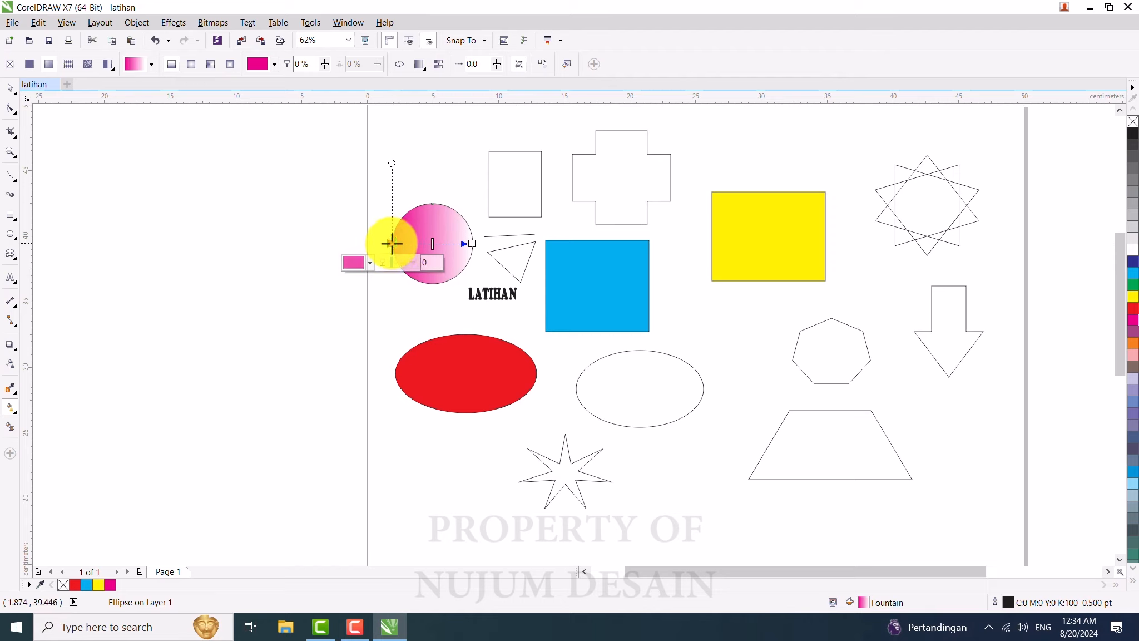
# Step: Set the circle's gradient start colour to green and its end colour to dark blue
pyautogui.click(370, 263)
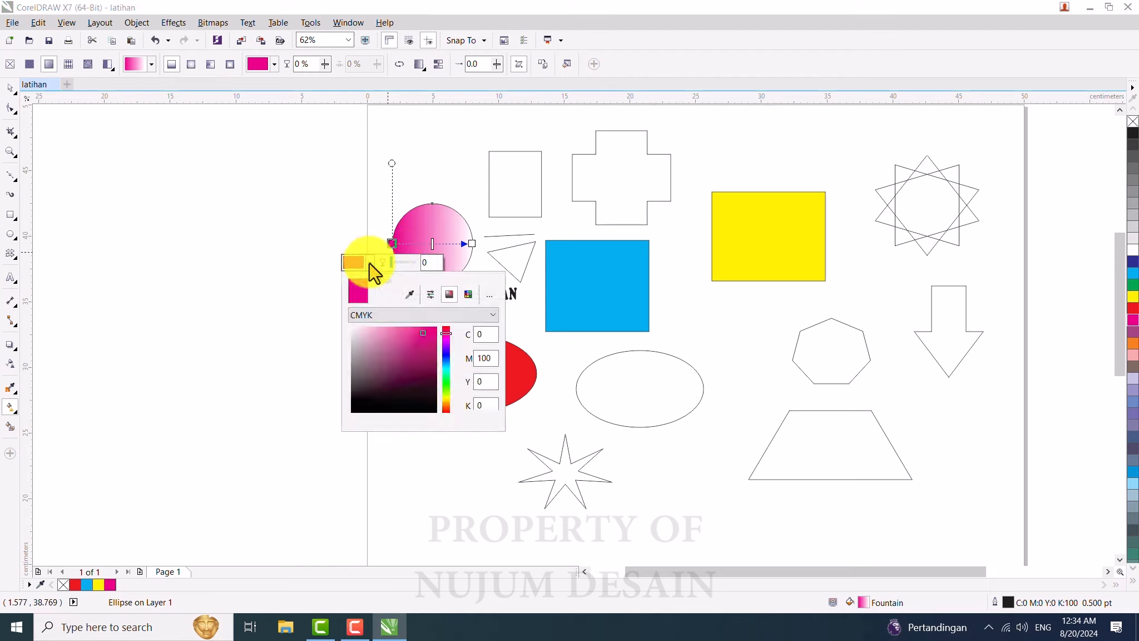
pyautogui.click(372, 263)
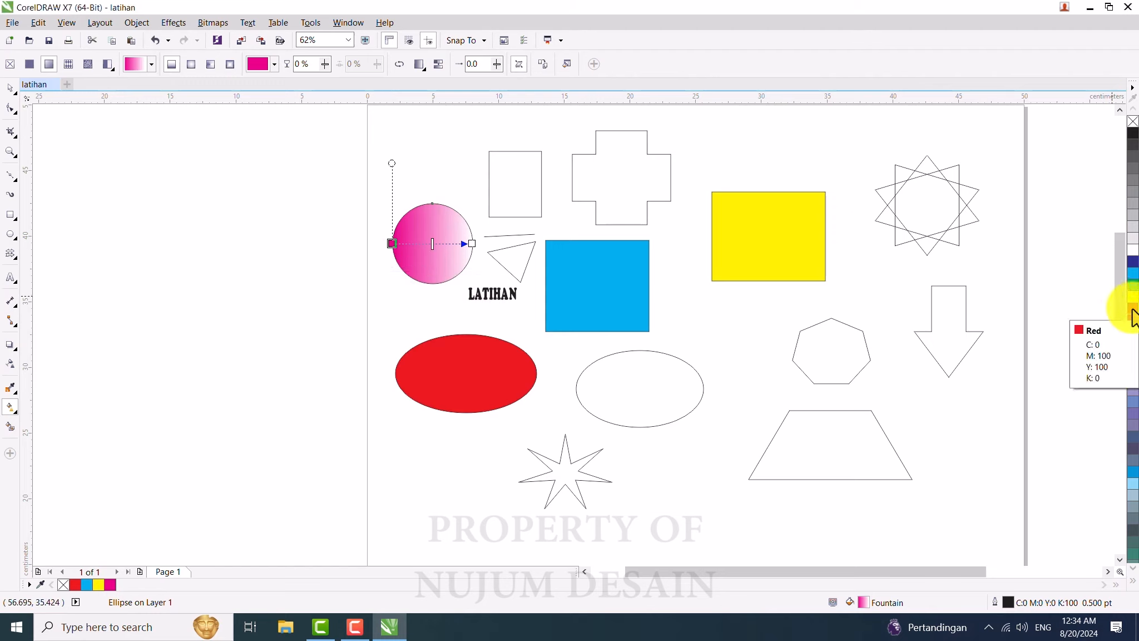
pyautogui.click(1132, 288)
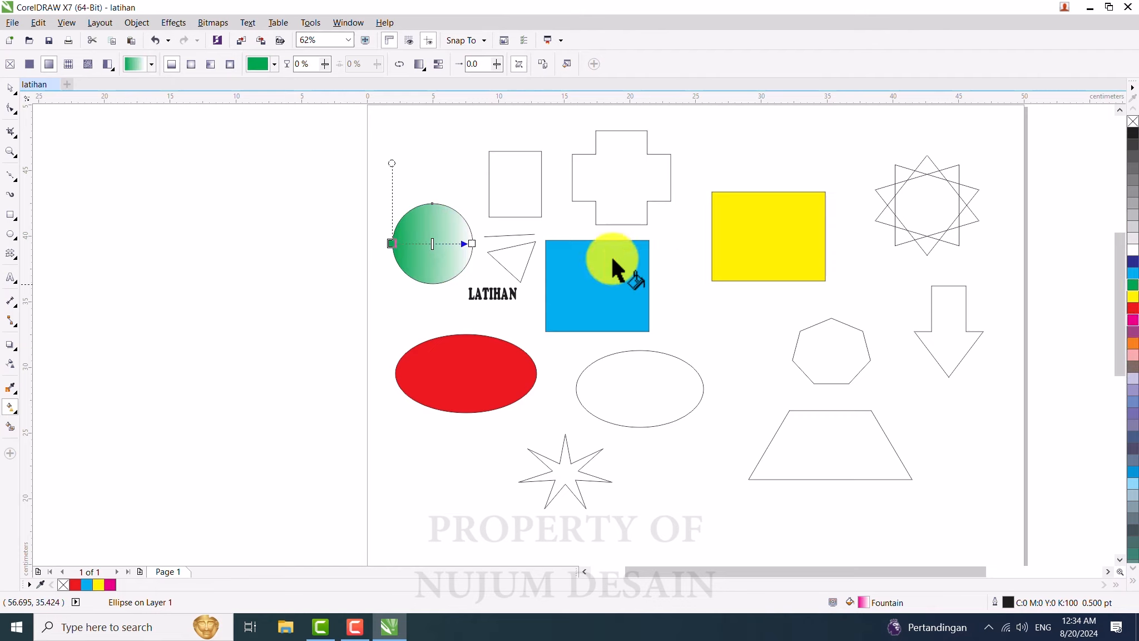
pyautogui.click(394, 243)
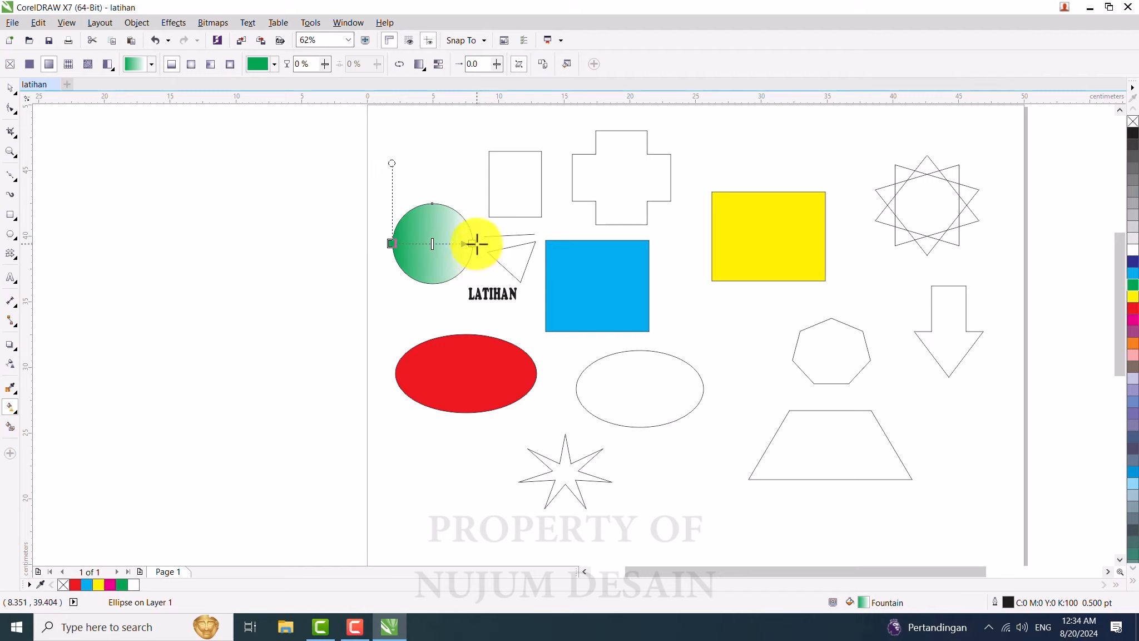
pyautogui.click(477, 243)
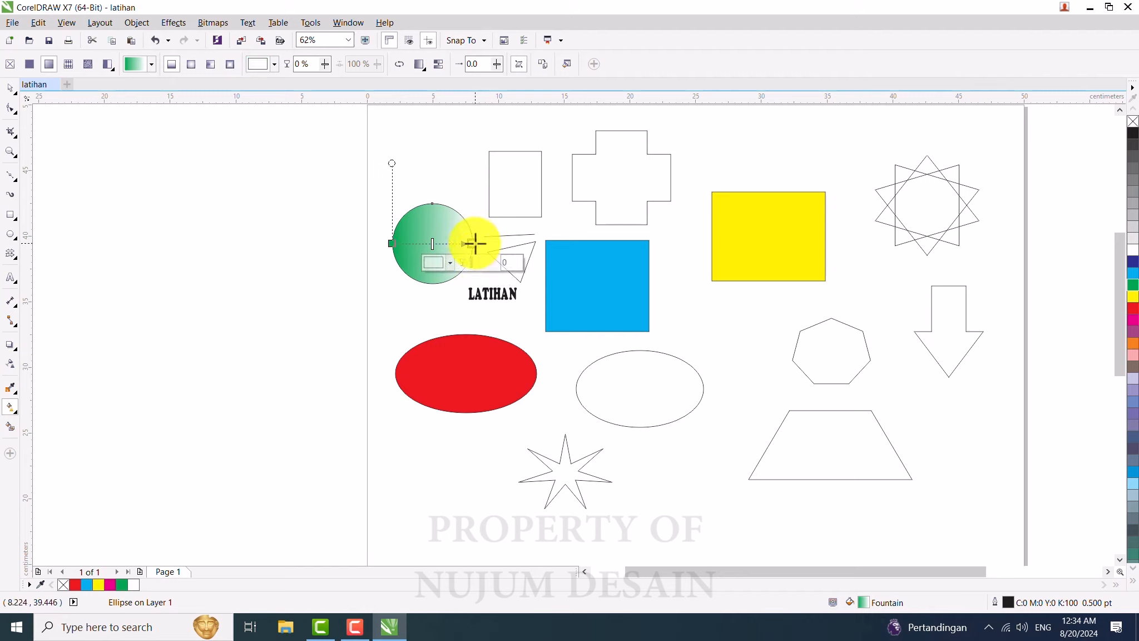
pyautogui.click(1133, 267)
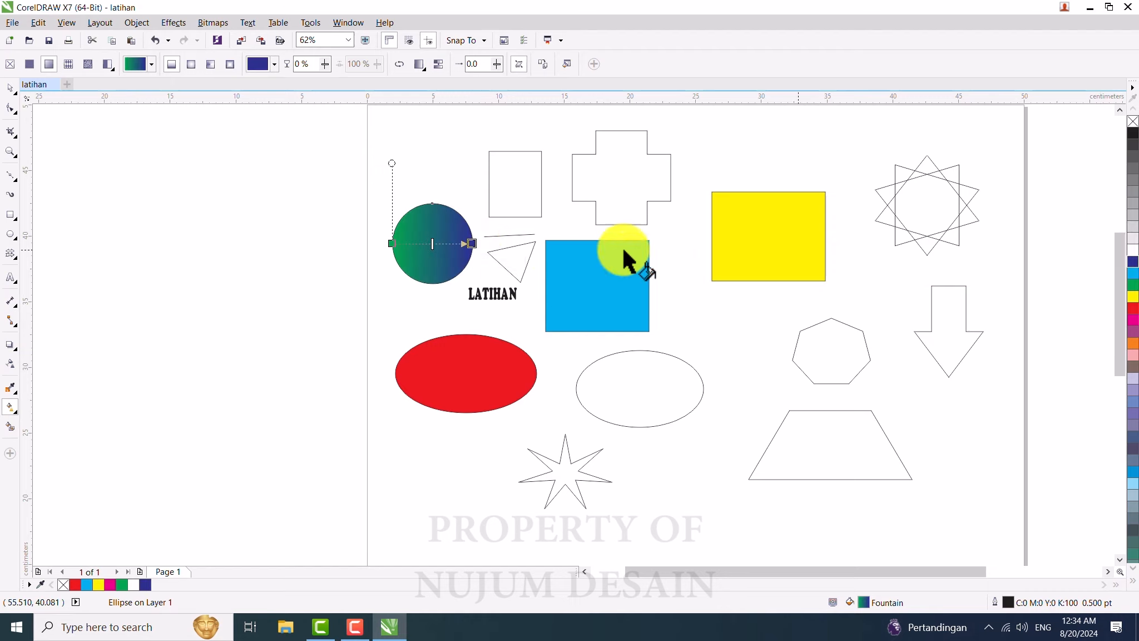
# Step: Select the gradient nodes, then the square and the cross shape with the Interactive Fill tool
pyautogui.click(389, 243)
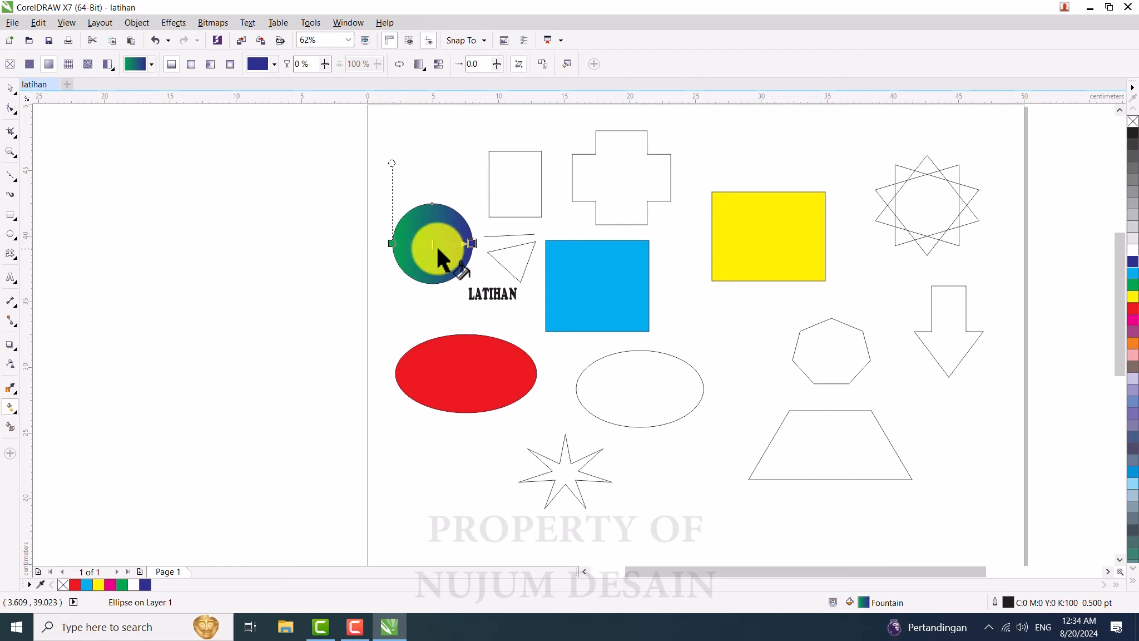
pyautogui.click(473, 242)
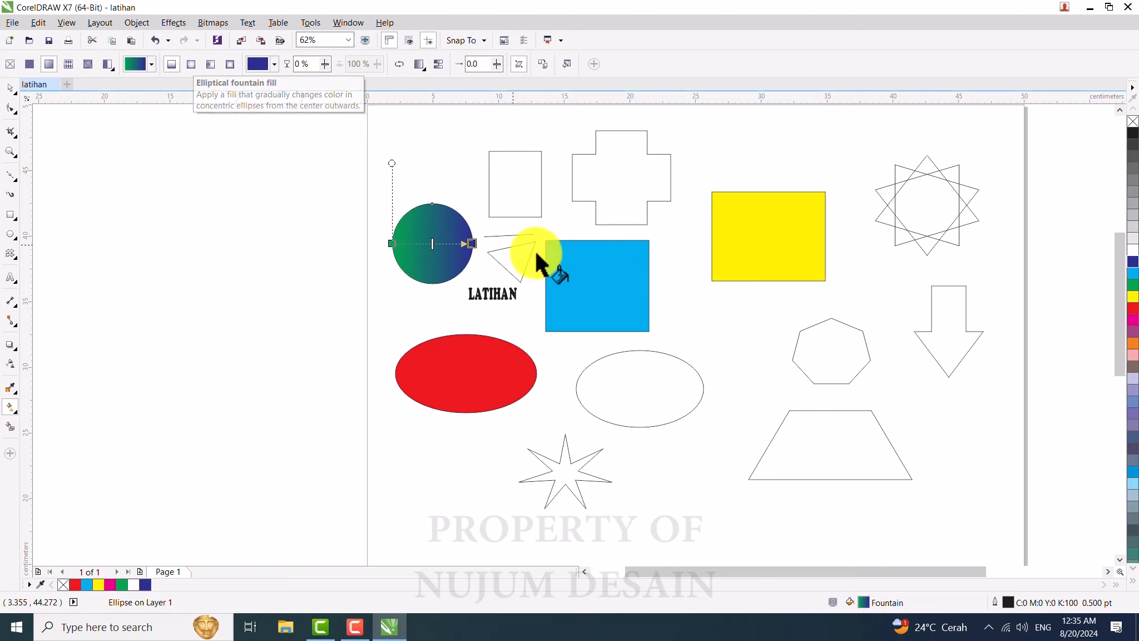
pyautogui.click(619, 282)
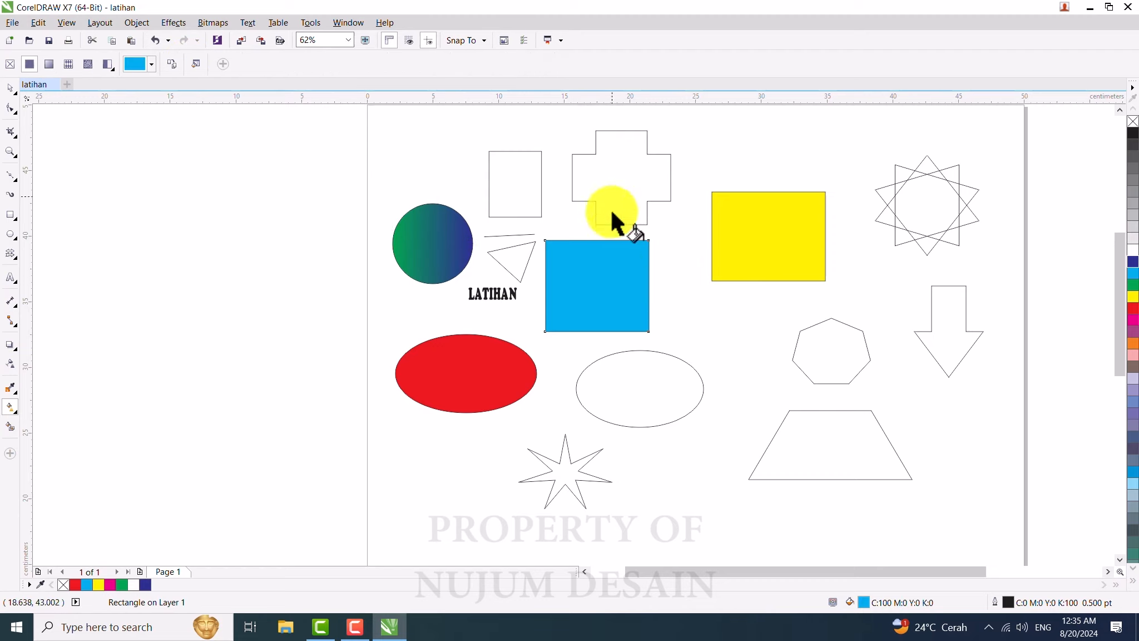
pyautogui.click(619, 161)
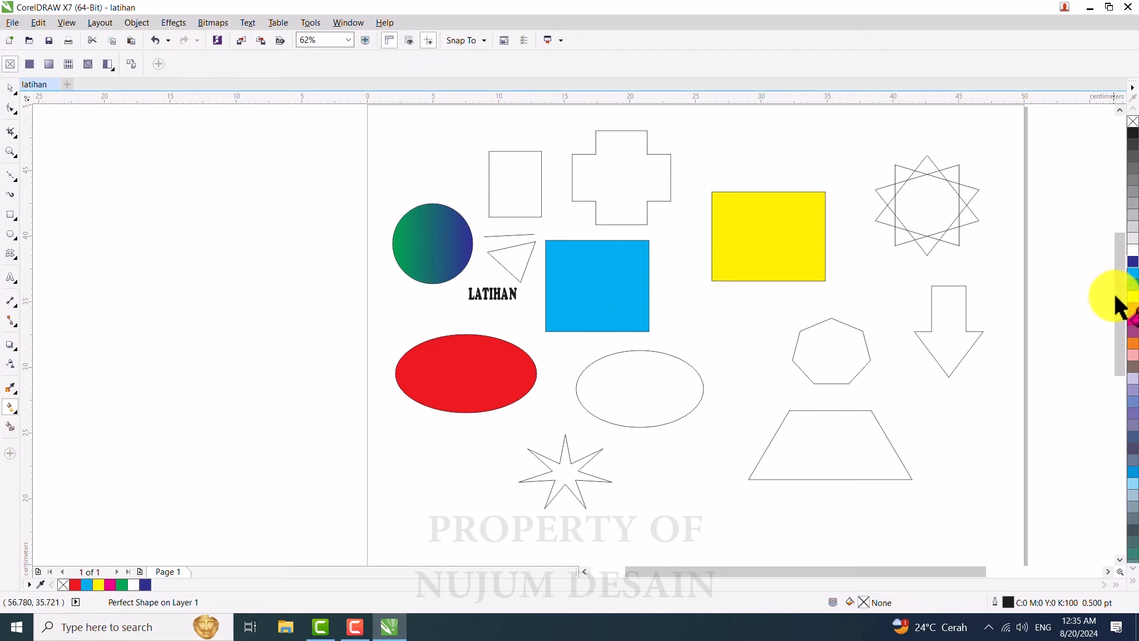
# Step: Fill the cross shape with orange, then switch it to an elliptical fountain fill
pyautogui.click(1133, 344)
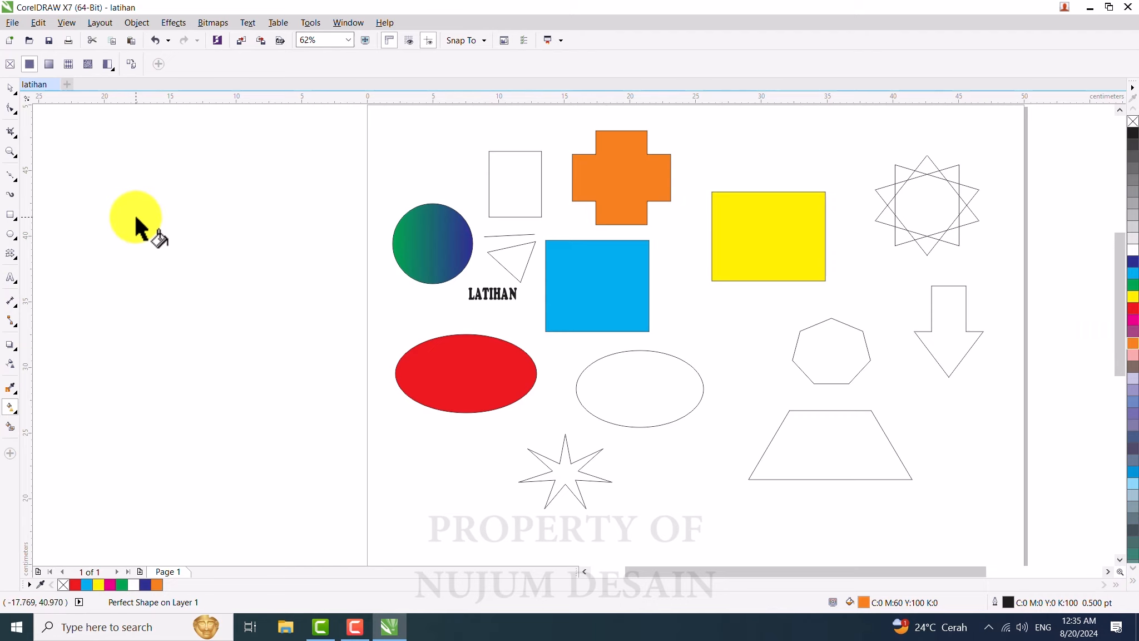
pyautogui.click(51, 65)
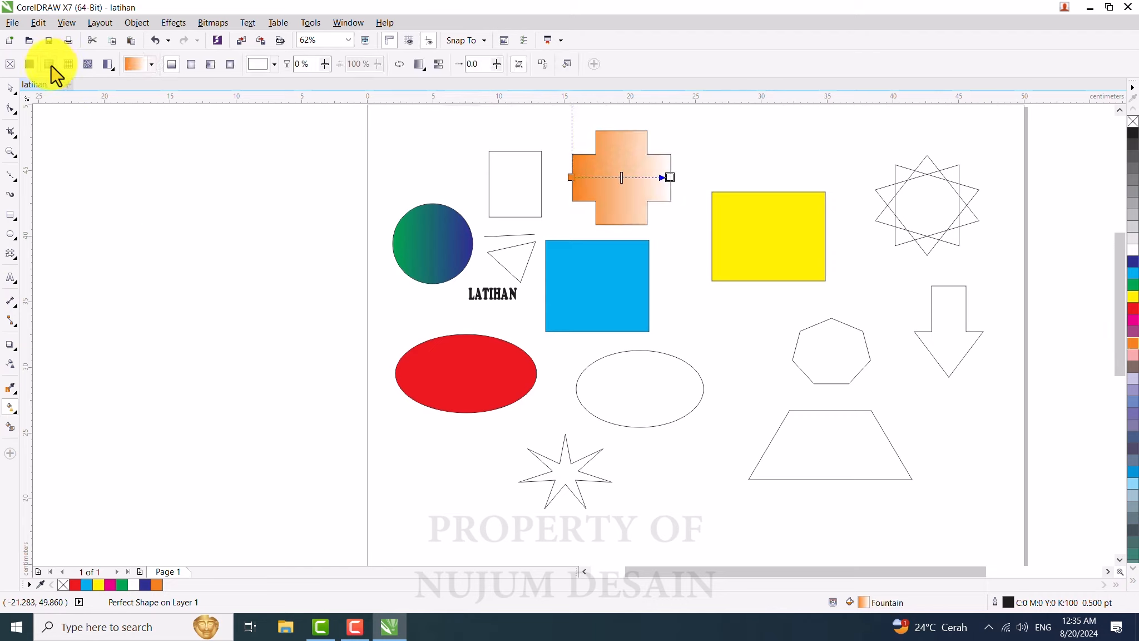
pyautogui.click(191, 66)
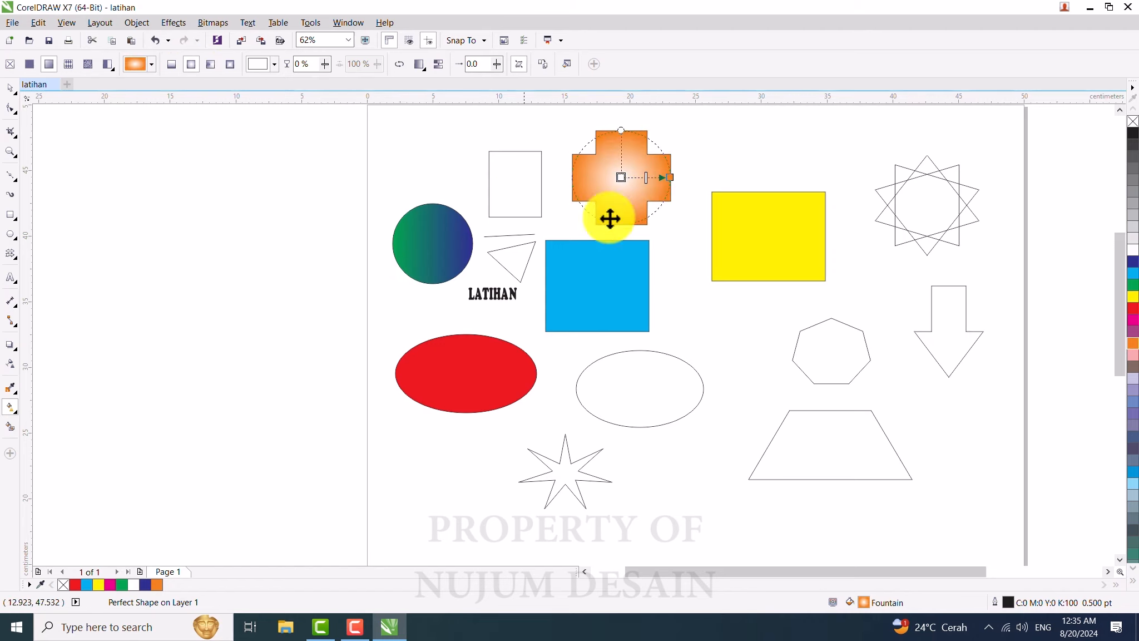
# Step: Set the cross's gradient centre colour to red and its outer colour to yellow
pyautogui.click(622, 177)
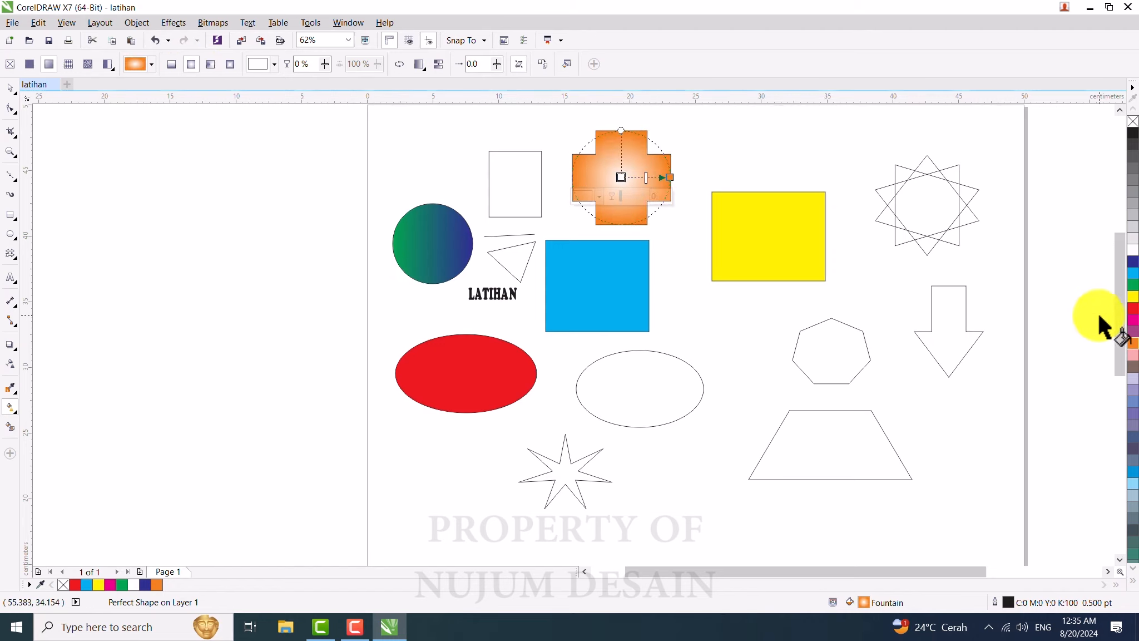
pyautogui.click(1132, 308)
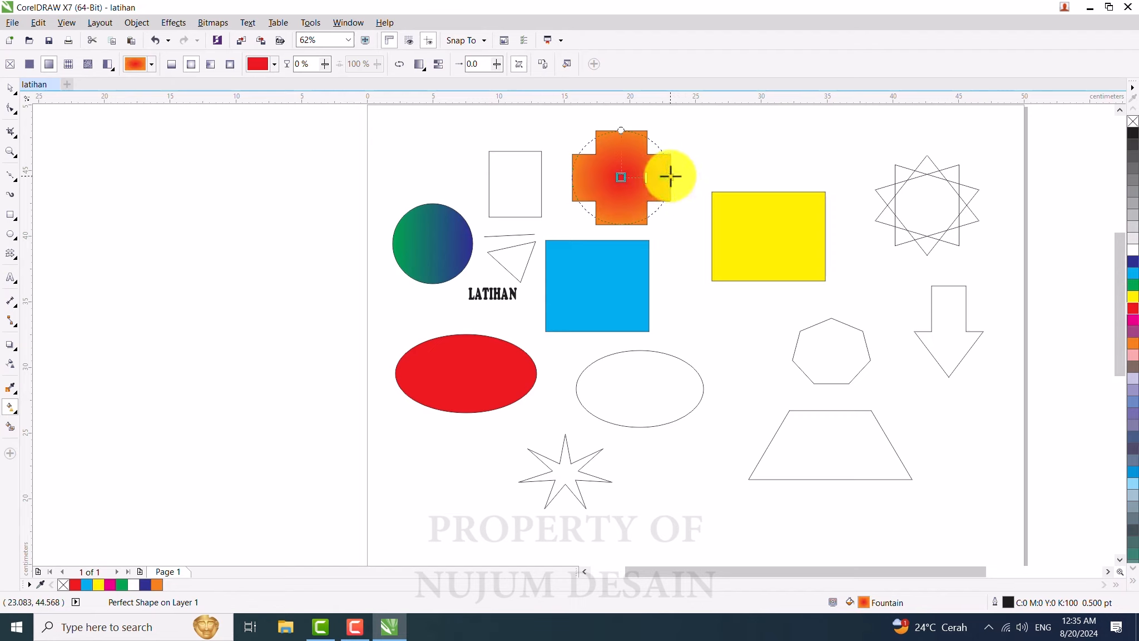
pyautogui.moveTo(670, 176); pyautogui.dragTo(669, 177)
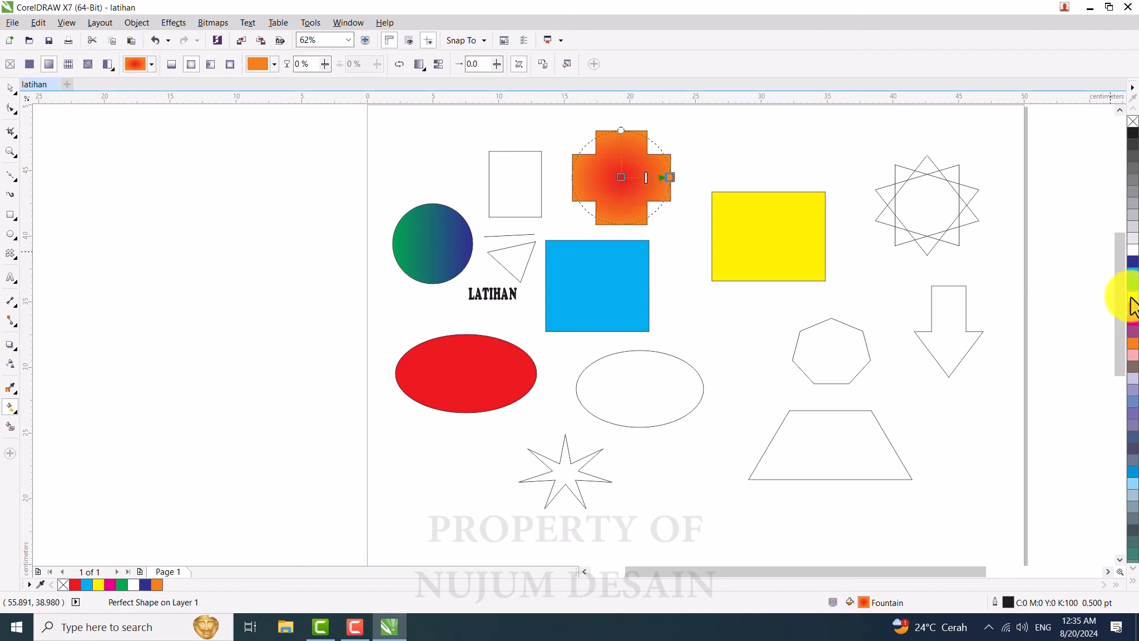
pyautogui.moveTo(1132, 306); pyautogui.dragTo(517, 203)
# Step: Redirect the circle's gradient diagonally from its upper-left to its lower-right
pyautogui.moveTo(520, 113); pyautogui.dragTo(328, 173)
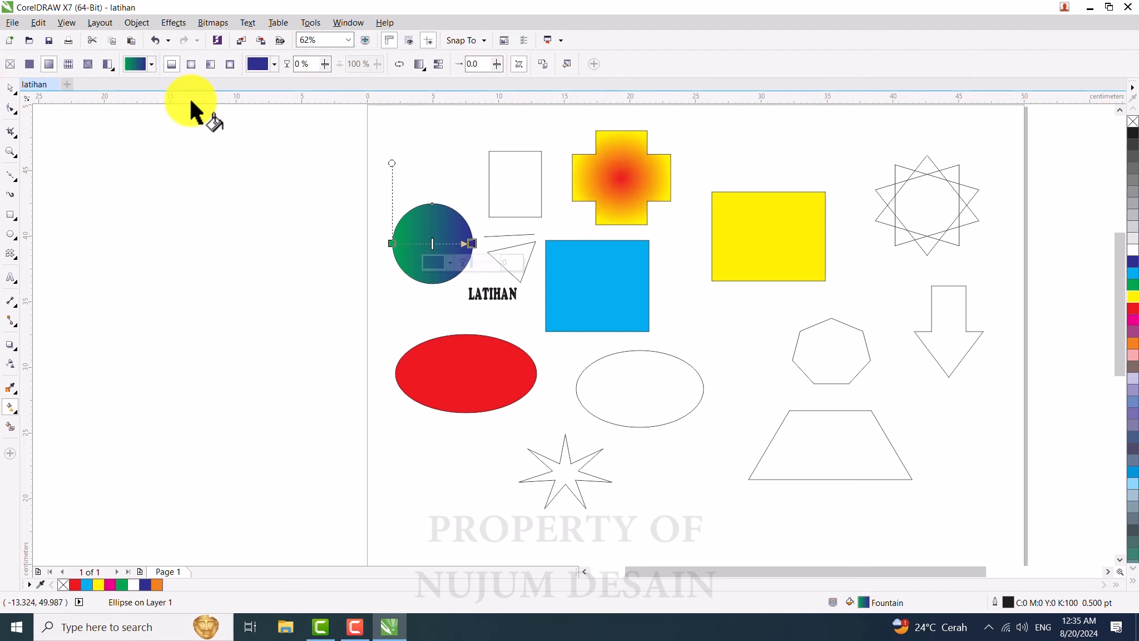
pyautogui.moveTo(190, 97); pyautogui.dragTo(332, 191)
pyautogui.moveTo(479, 244); pyautogui.dragTo(406, 195)
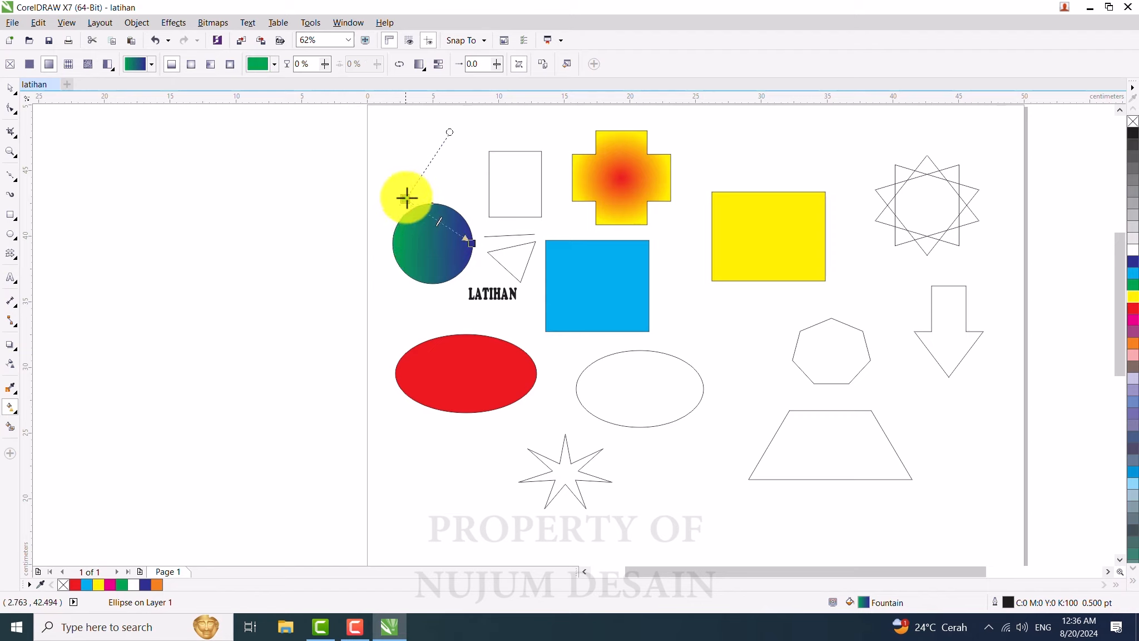
pyautogui.moveTo(474, 244); pyautogui.dragTo(449, 285)
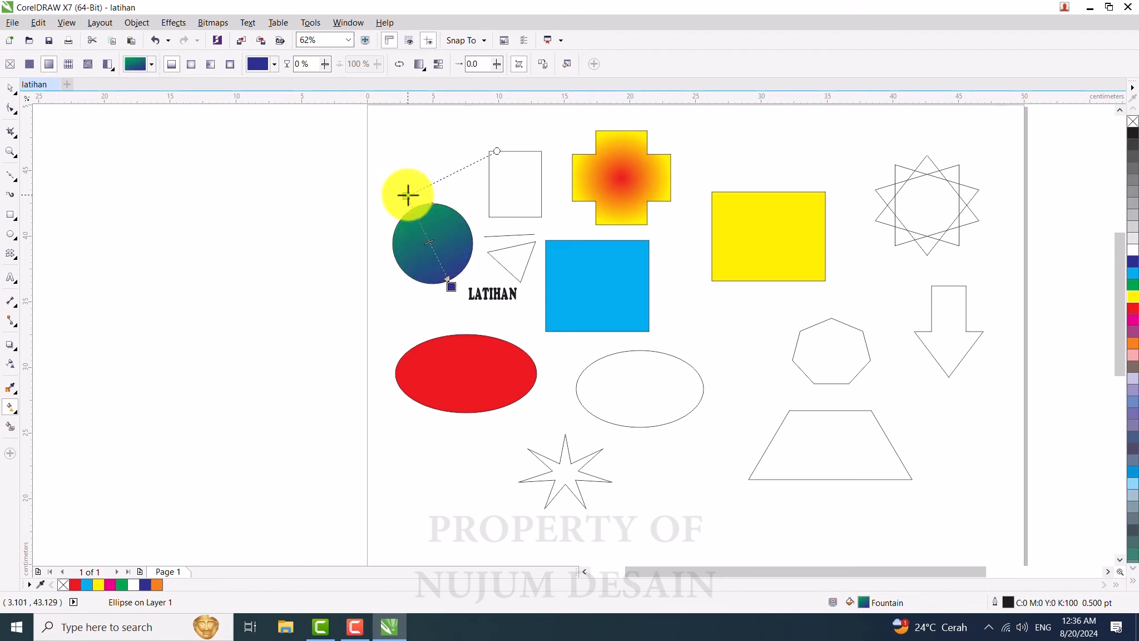
pyautogui.moveTo(408, 194); pyautogui.dragTo(419, 195)
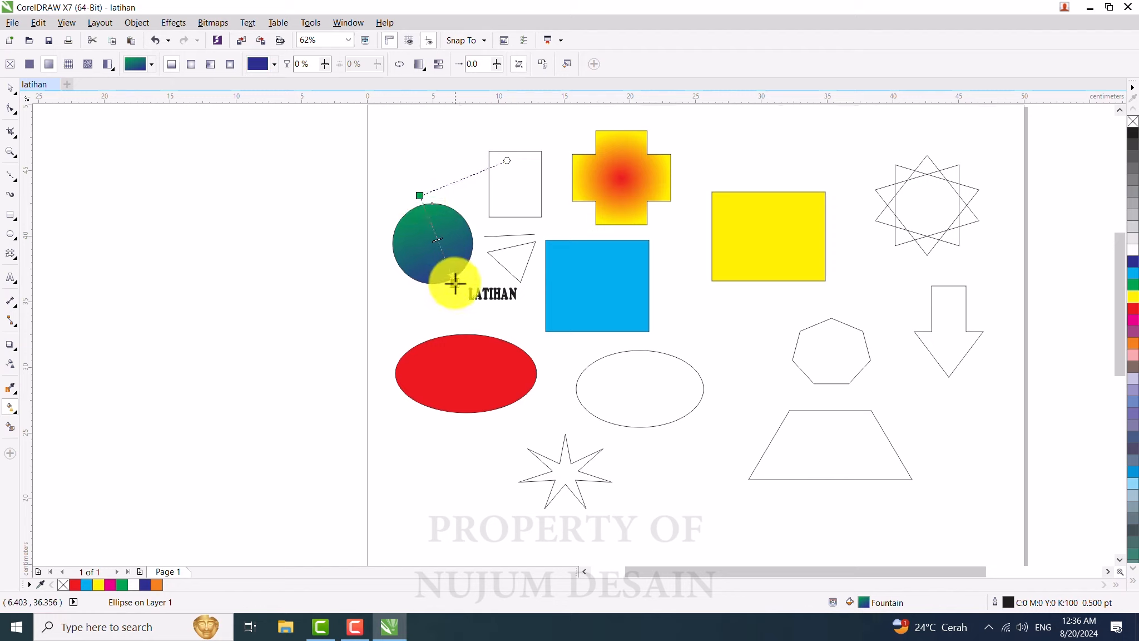
# Step: Adjust the spread and centre of the cross's elliptical gradient
pyautogui.click(615, 164)
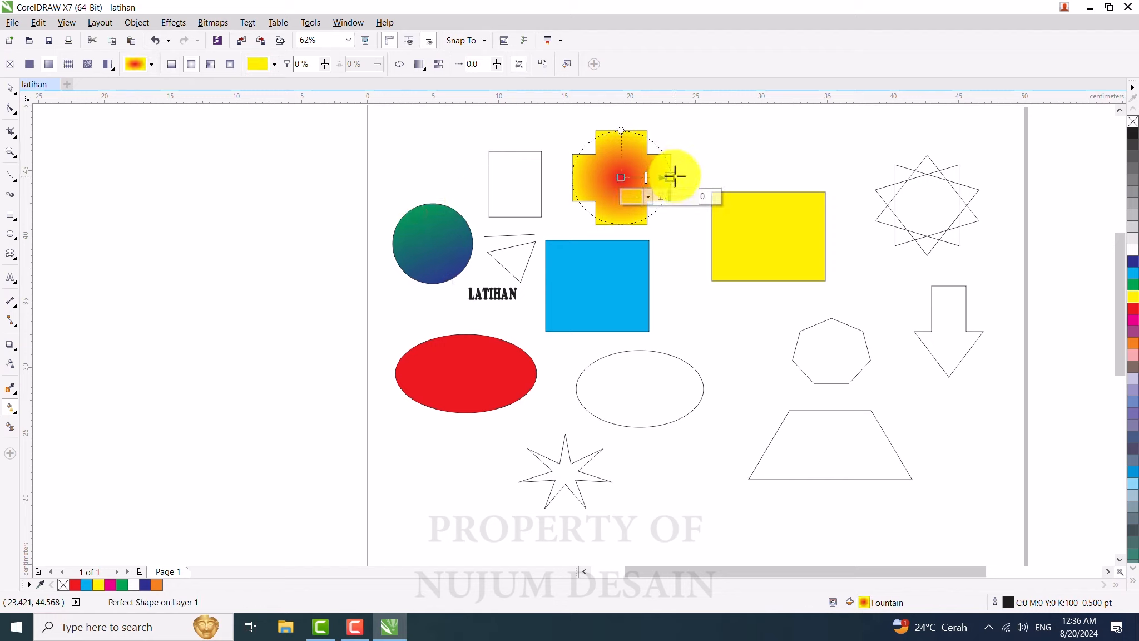
pyautogui.moveTo(674, 176); pyautogui.dragTo(697, 148)
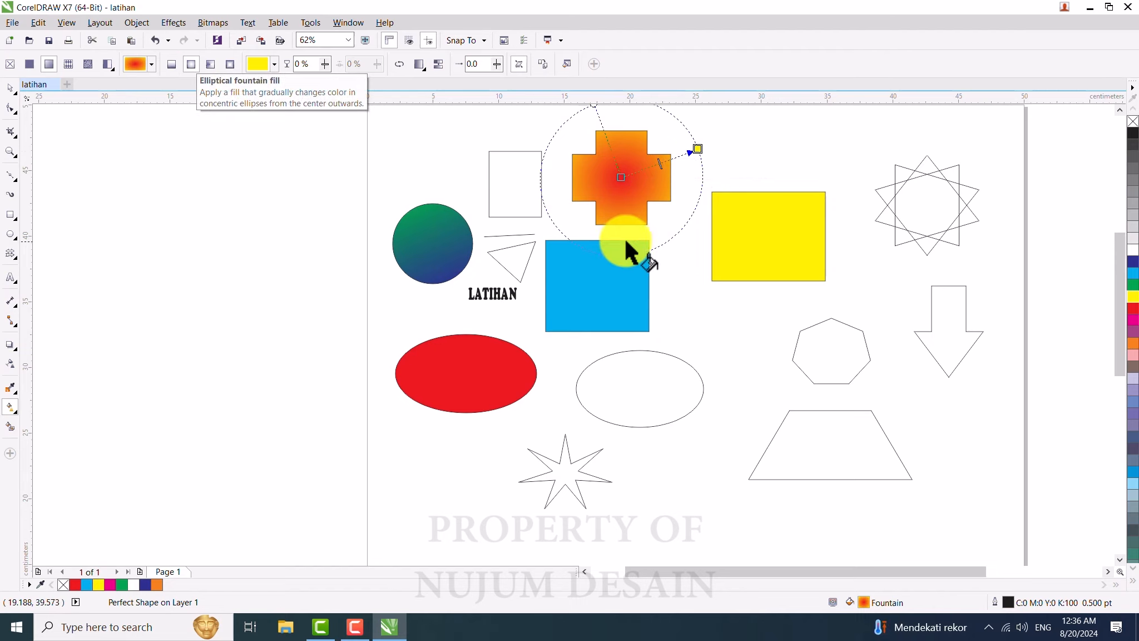
pyautogui.moveTo(698, 148); pyautogui.dragTo(690, 168)
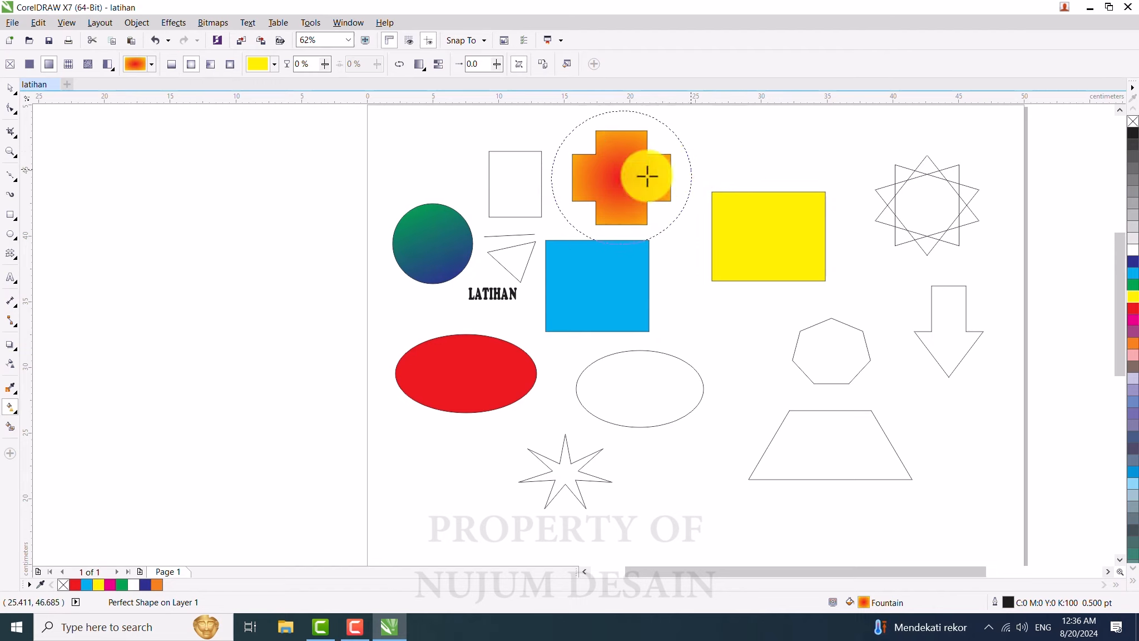
pyautogui.moveTo(621, 178)
pyautogui.mouseDown()
pyautogui.moveTo(605, 185)
pyautogui.moveTo(686, 170)
pyautogui.moveTo(615, 177)
pyautogui.moveTo(632, 178)
pyautogui.mouseUp()
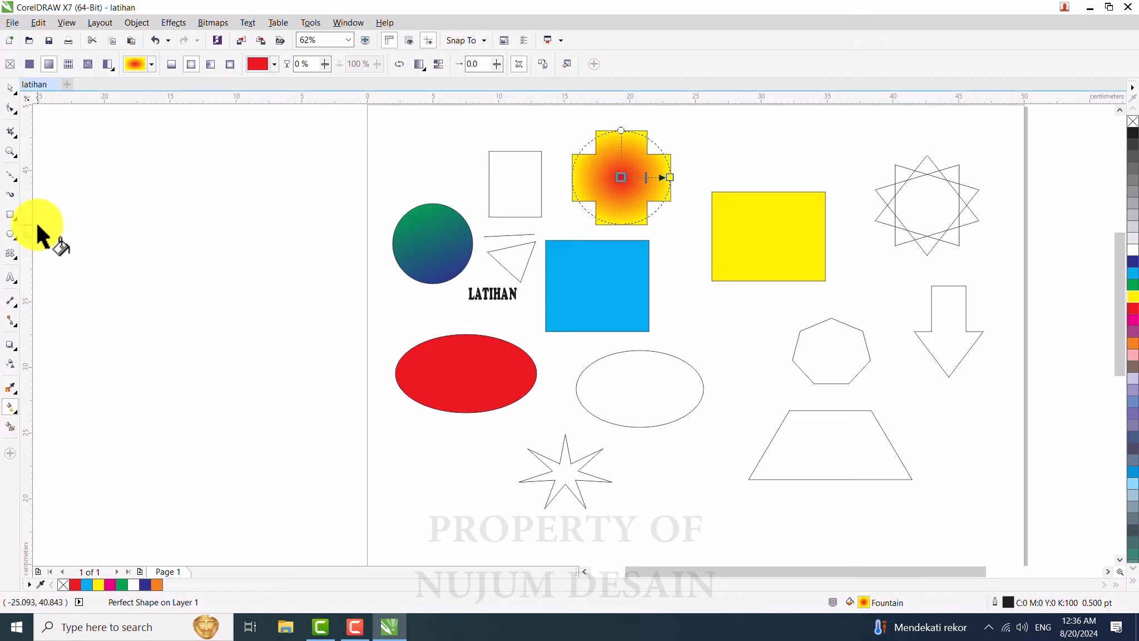
# Step: Draw an ellipse about 7.5 x 6.6 cm below the star shape with the Ellipse tool
pyautogui.click(10, 234)
pyautogui.scroll(-2, 315, 289)
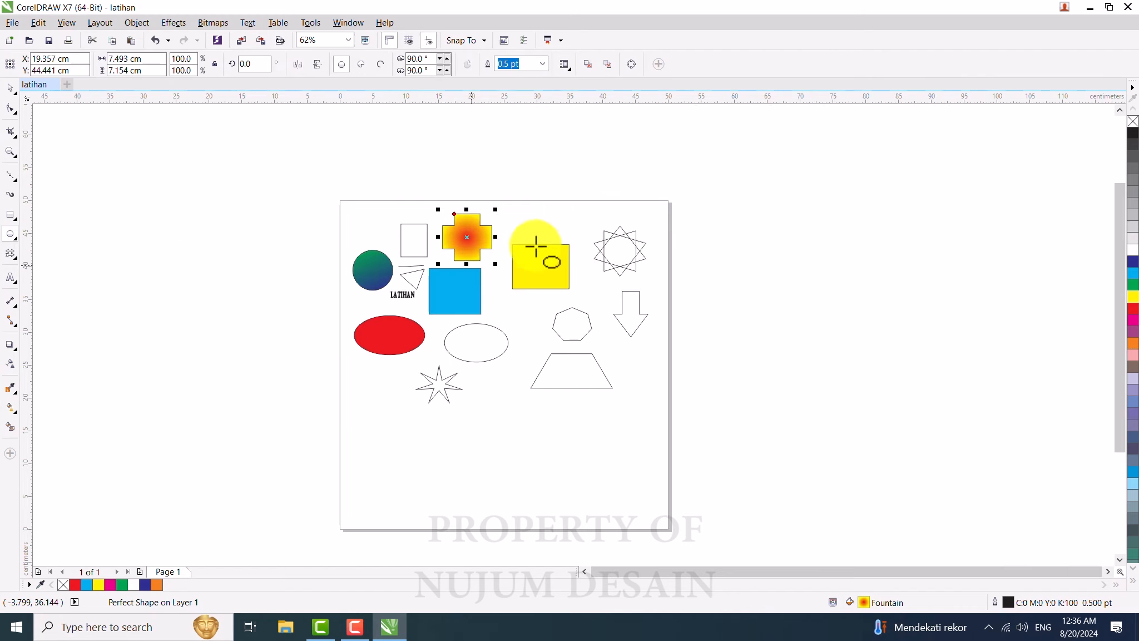
pyautogui.scroll(2, 549, 224)
pyautogui.scroll(-4, 534, 223)
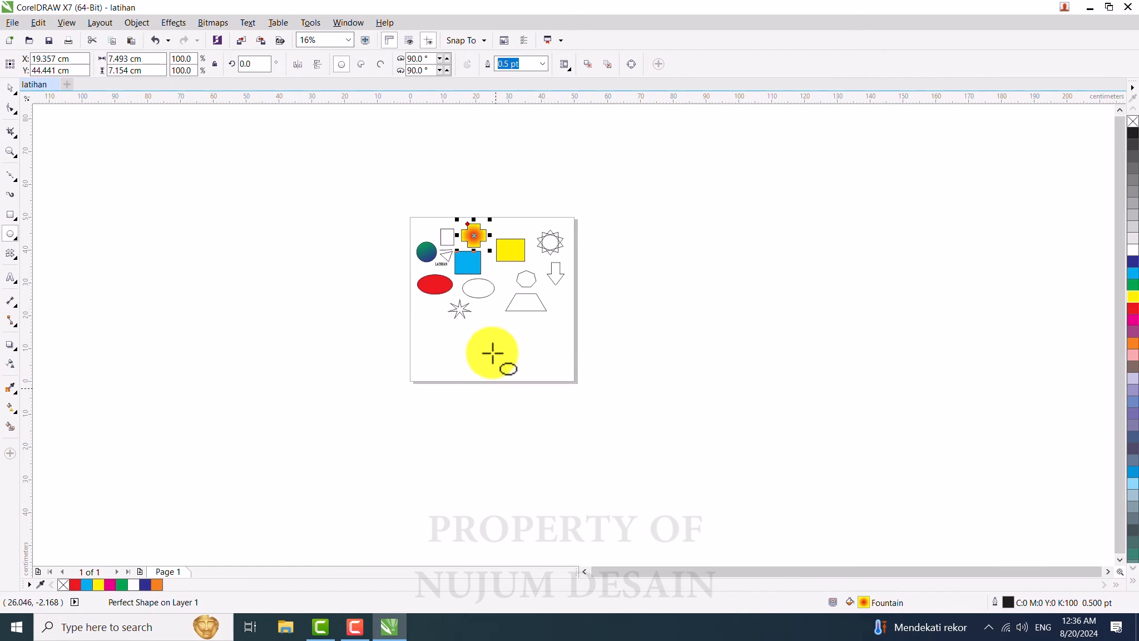
pyautogui.scroll(2, 485, 325)
pyautogui.scroll(2, 500, 303)
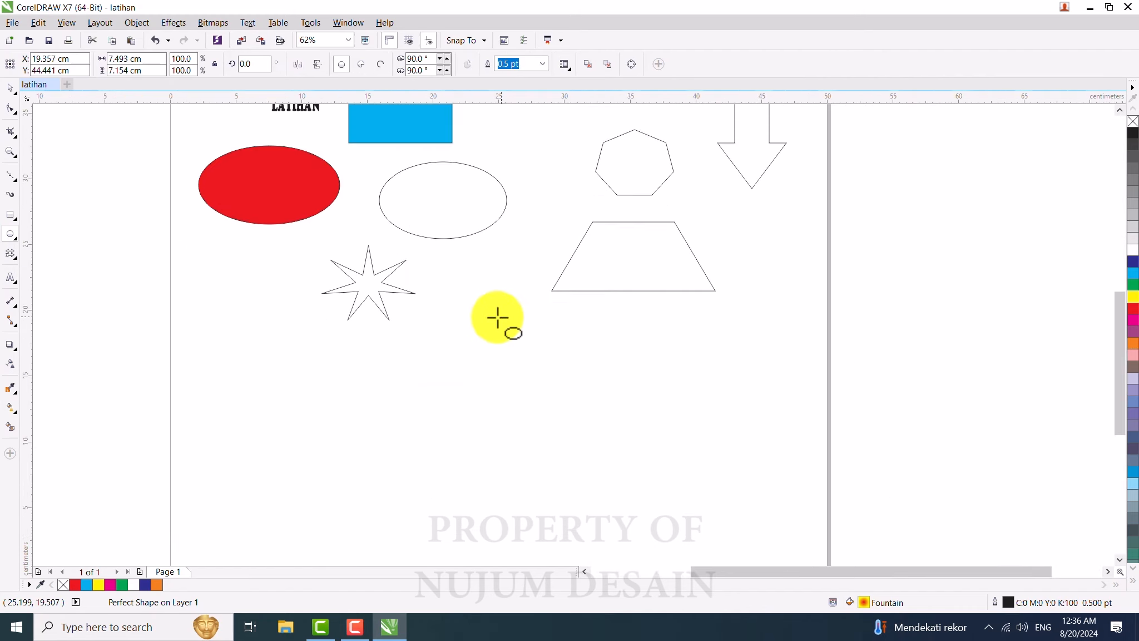
pyautogui.moveTo(456, 339); pyautogui.dragTo(555, 426)
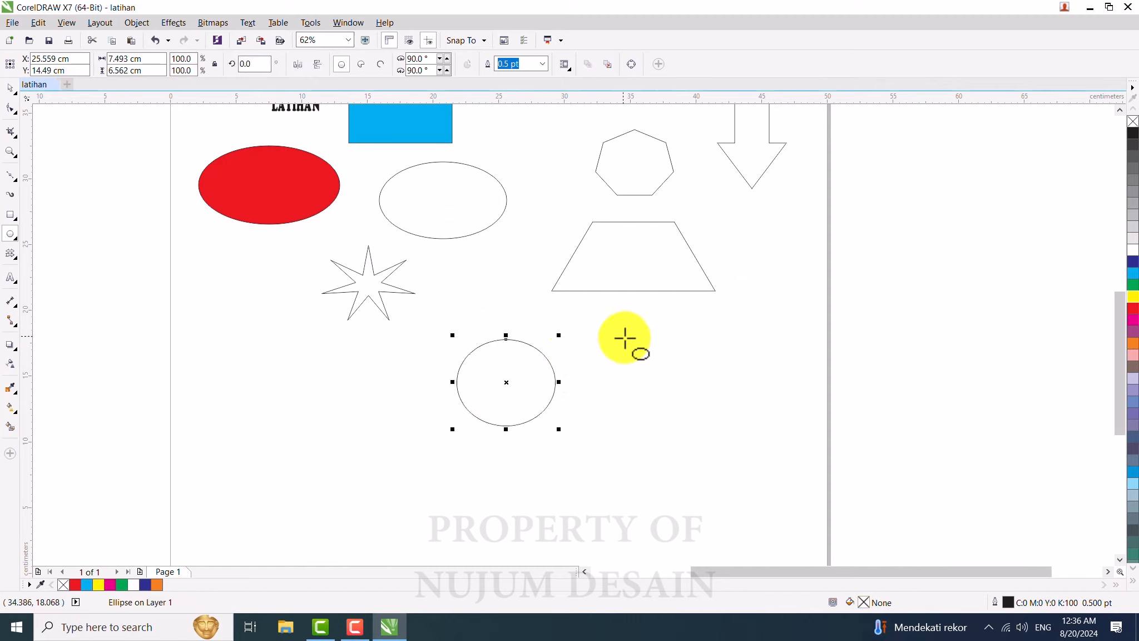
# Step: Draw a second circle about 7.2 x 6.9 cm and move it to overlap the first one
pyautogui.moveTo(623, 336)
pyautogui.mouseDown()
pyautogui.moveTo(630, 419)
pyautogui.moveTo(702, 435)
pyautogui.moveTo(732, 425)
pyautogui.mouseUp()
pyautogui.click(10, 87)
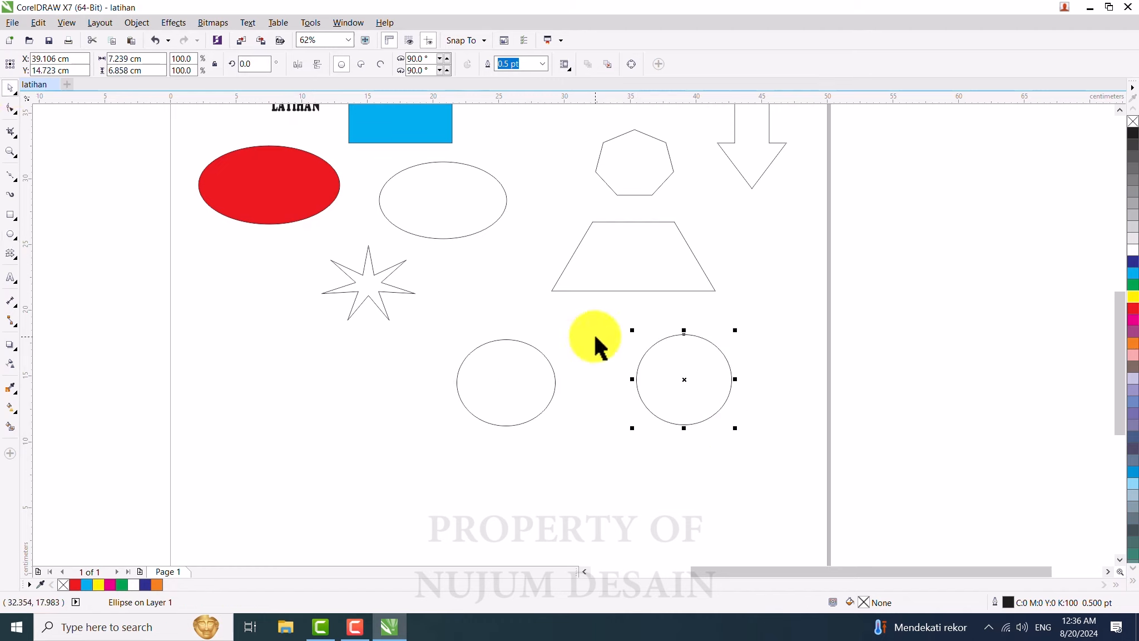
pyautogui.keyDown('shift'); pyautogui.click(506, 385); pyautogui.keyUp('shift')
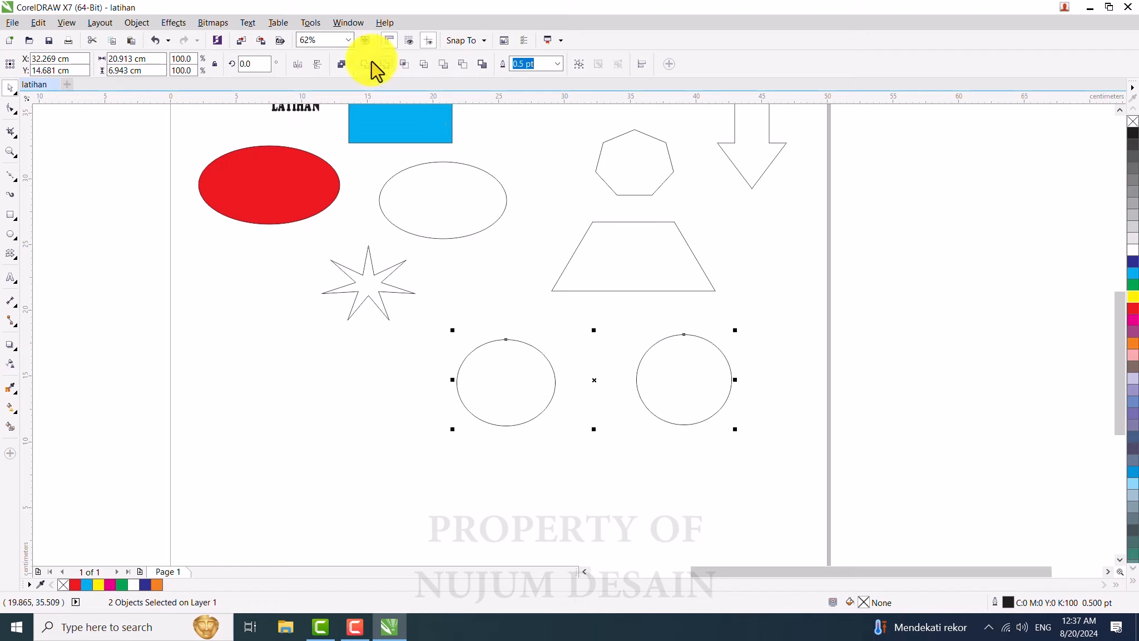
pyautogui.click(620, 351)
pyautogui.moveTo(675, 387); pyautogui.dragTo(578, 378)
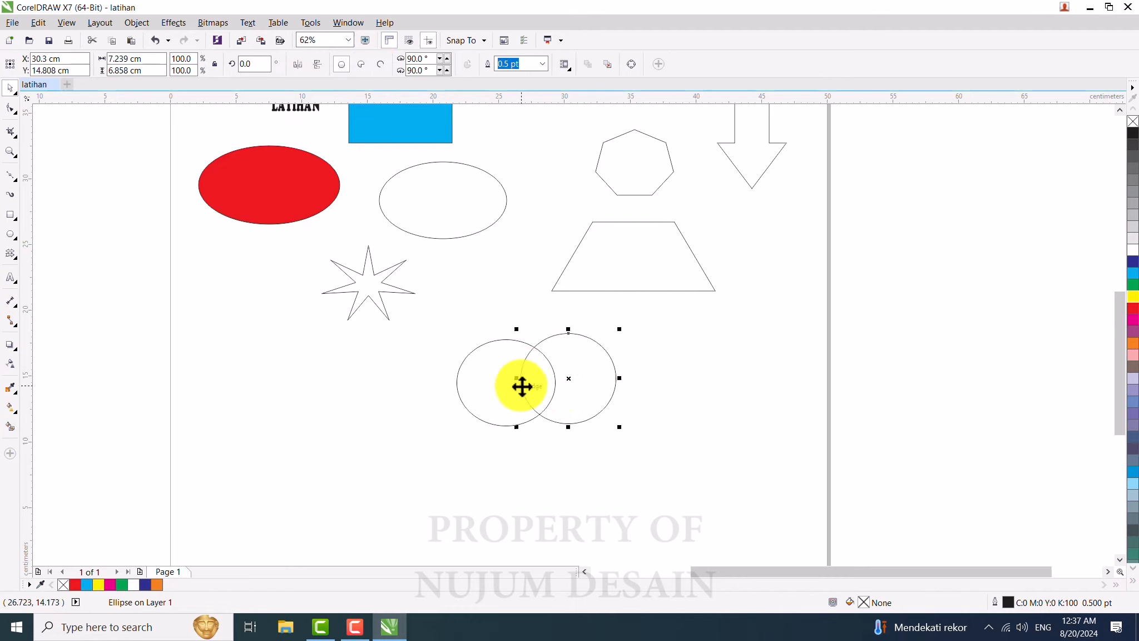
# Step: Weld the two overlapping circles into one shape, nudge it and fill it red
pyautogui.keyDown('shift'); pyautogui.click(493, 382); pyautogui.keyUp('shift')
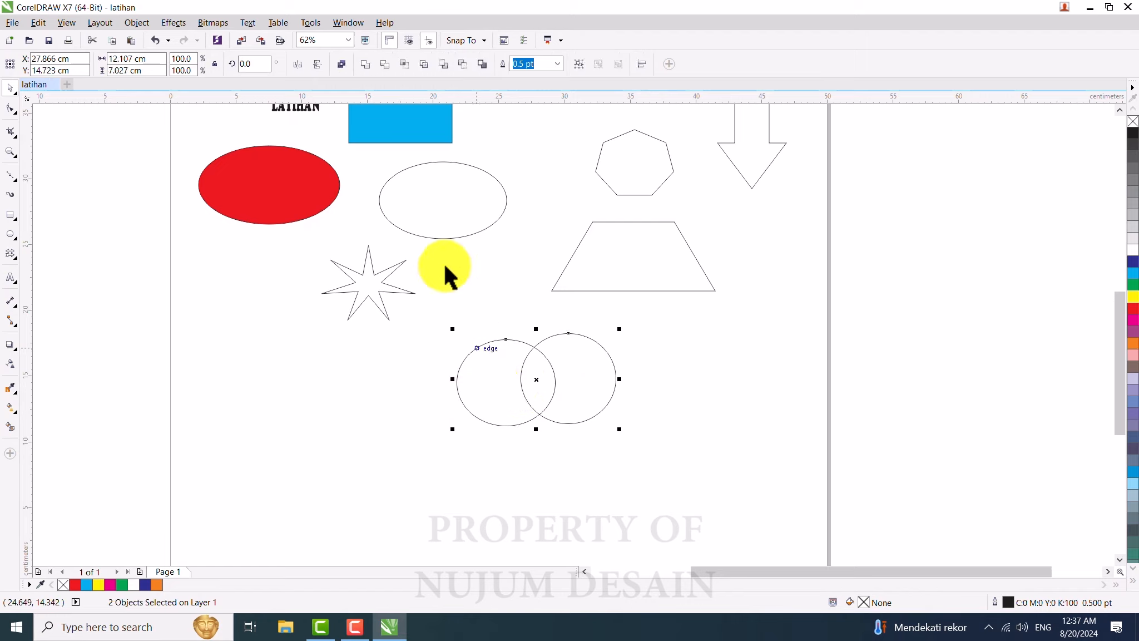
pyautogui.click(364, 66)
pyautogui.click(550, 375)
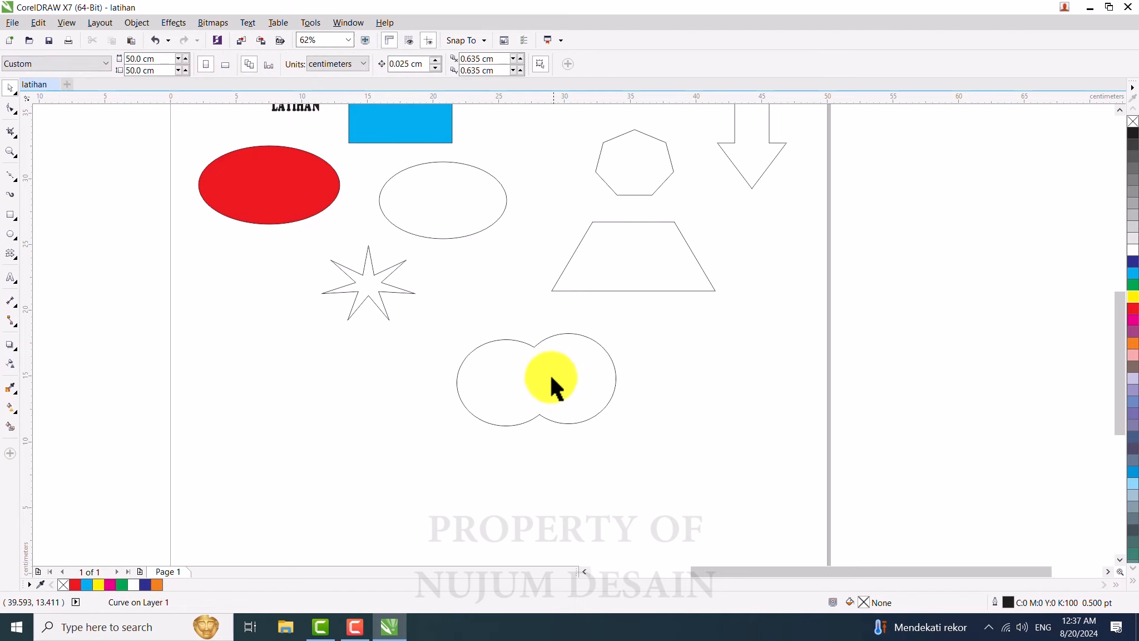
pyautogui.moveTo(577, 383); pyautogui.dragTo(600, 382)
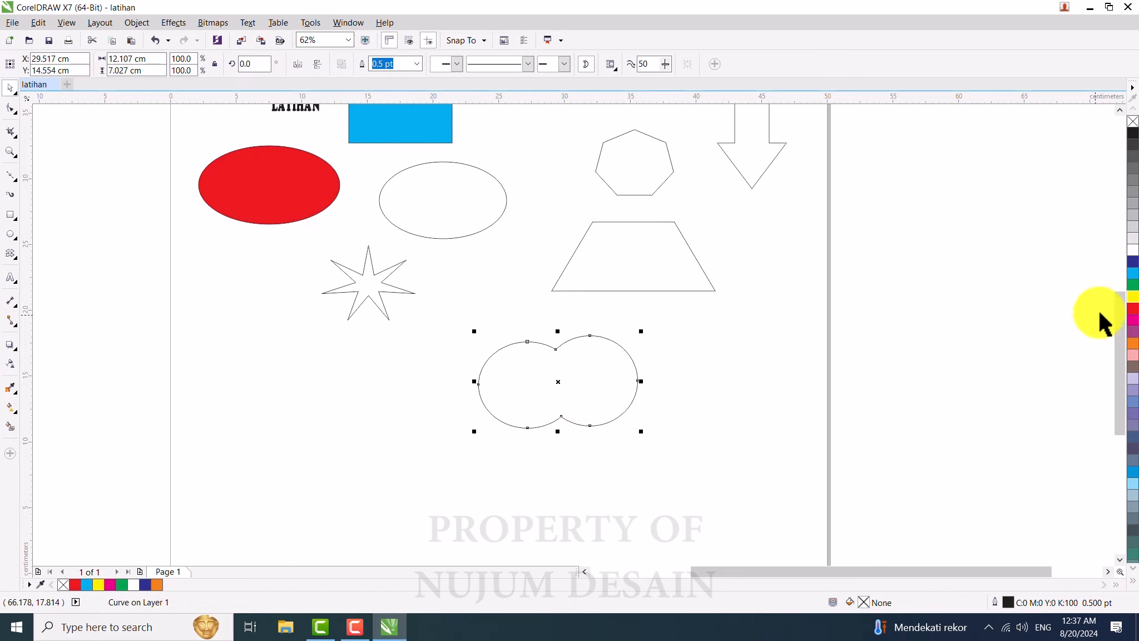
pyautogui.click(1133, 307)
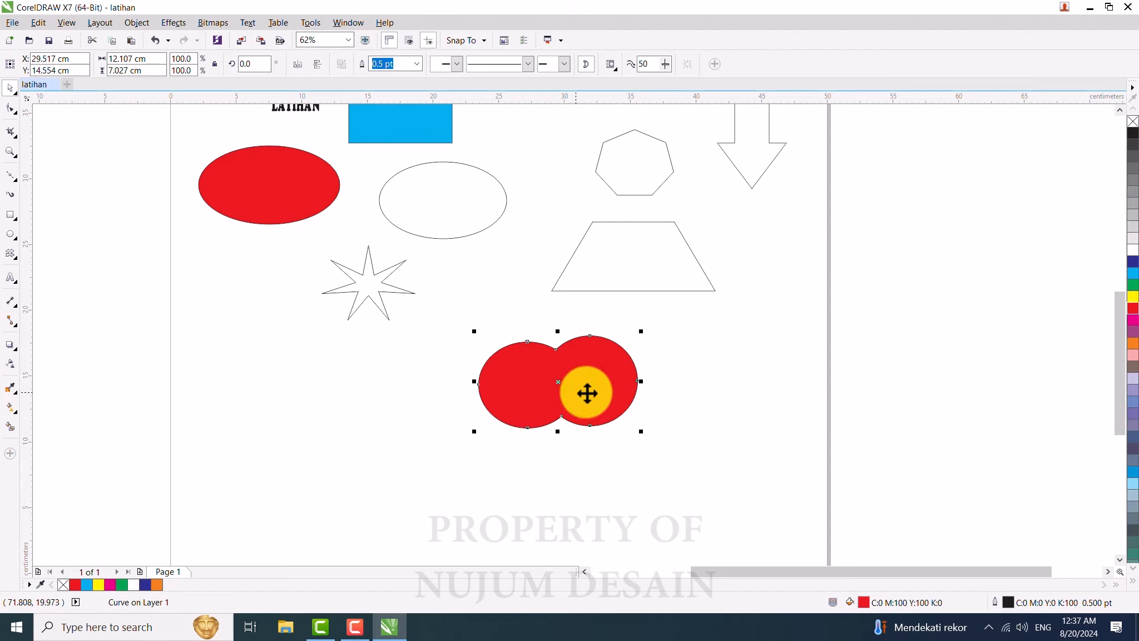
pyautogui.moveTo(587, 393); pyautogui.dragTo(570, 394)
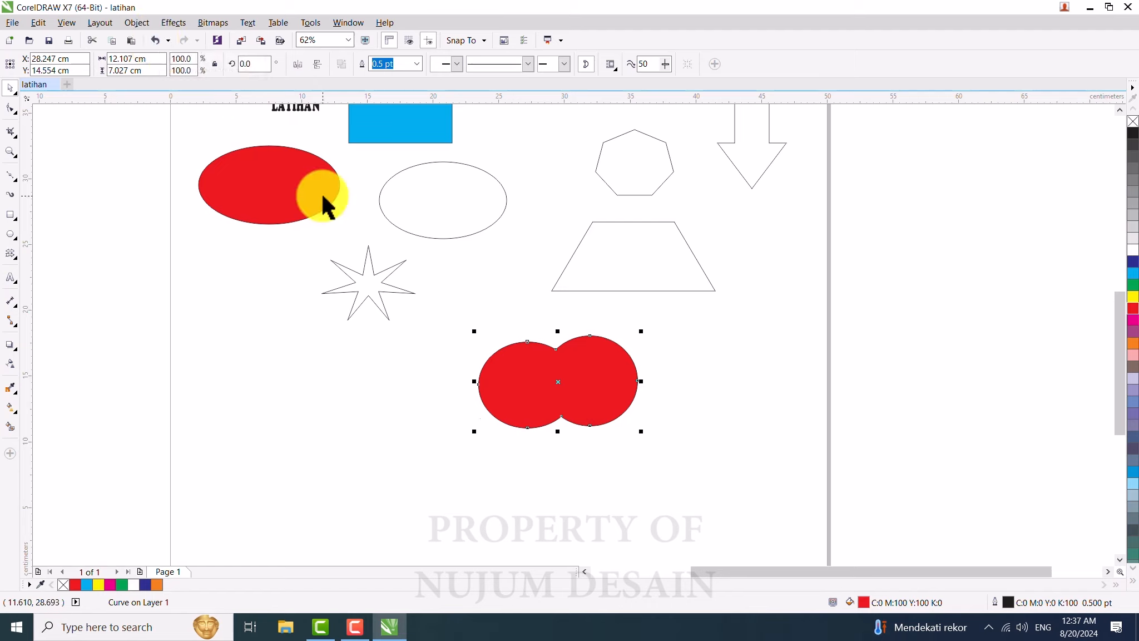
# Step: Undo the red fill, the move and the weld of the two circles
pyautogui.hotkey('ctrl', 'z')
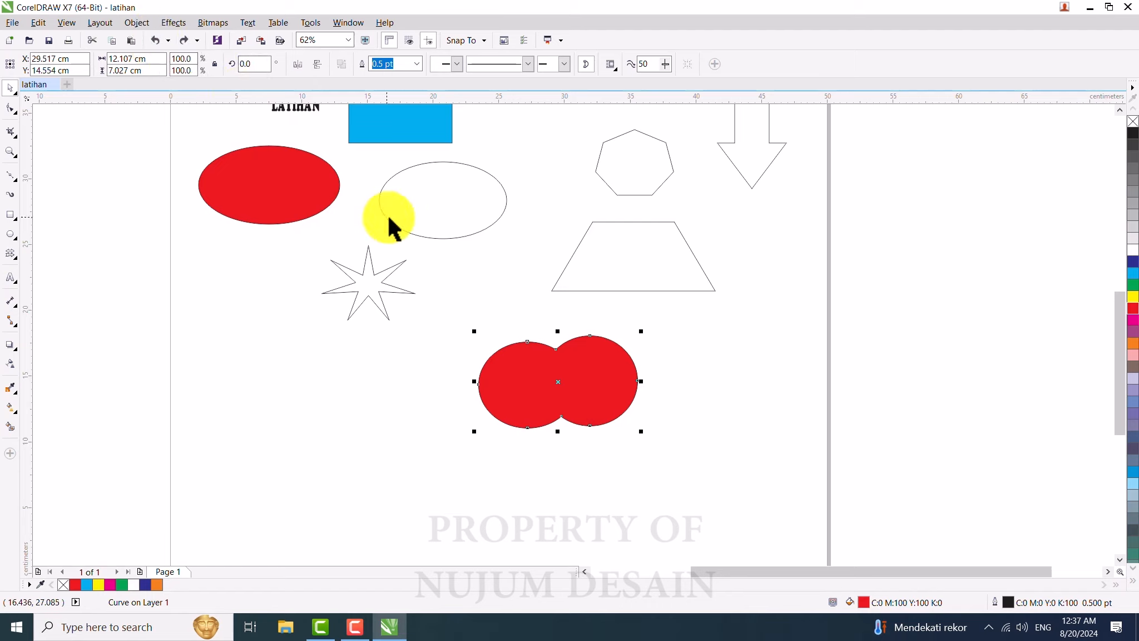
pyautogui.hotkey('ctrl', 'z')
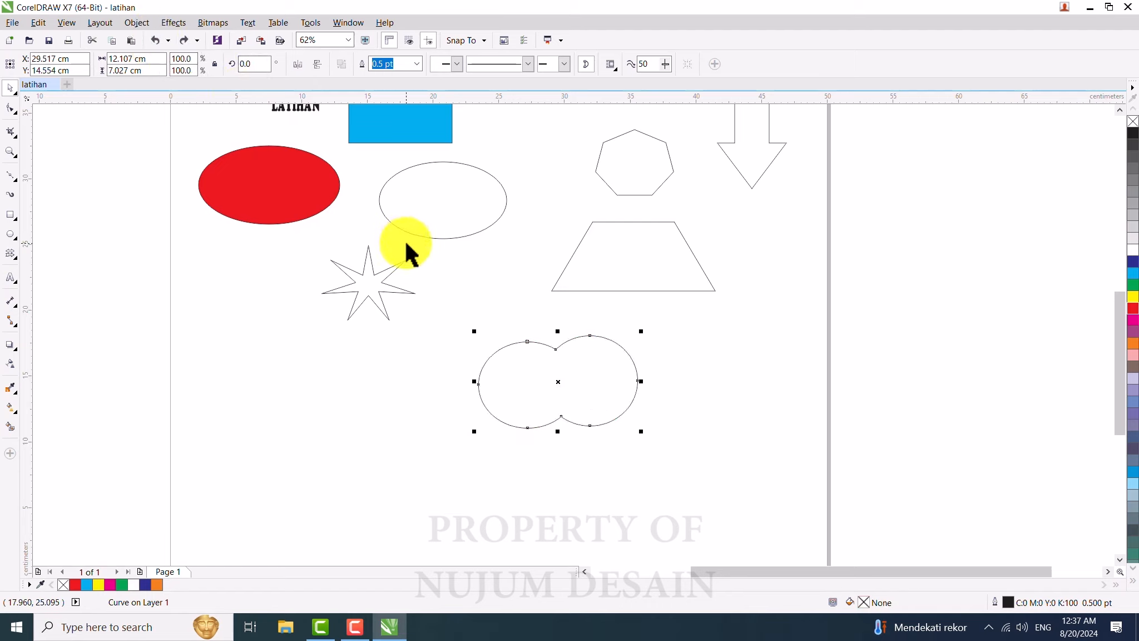
pyautogui.click(156, 50)
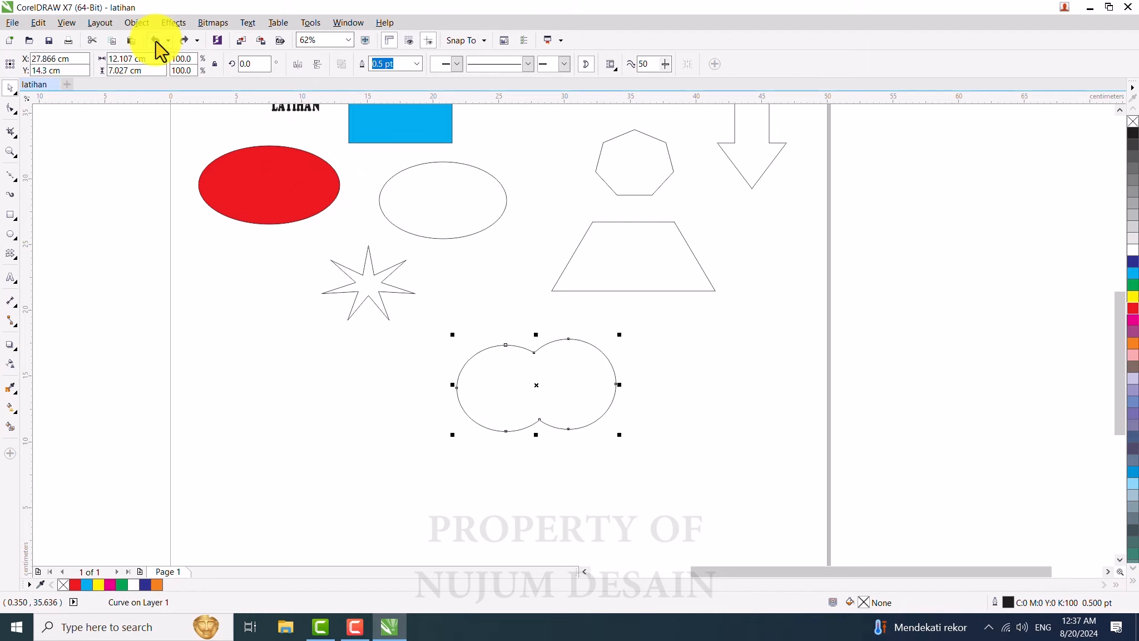
pyautogui.click(156, 50)
pyautogui.click(156, 50)
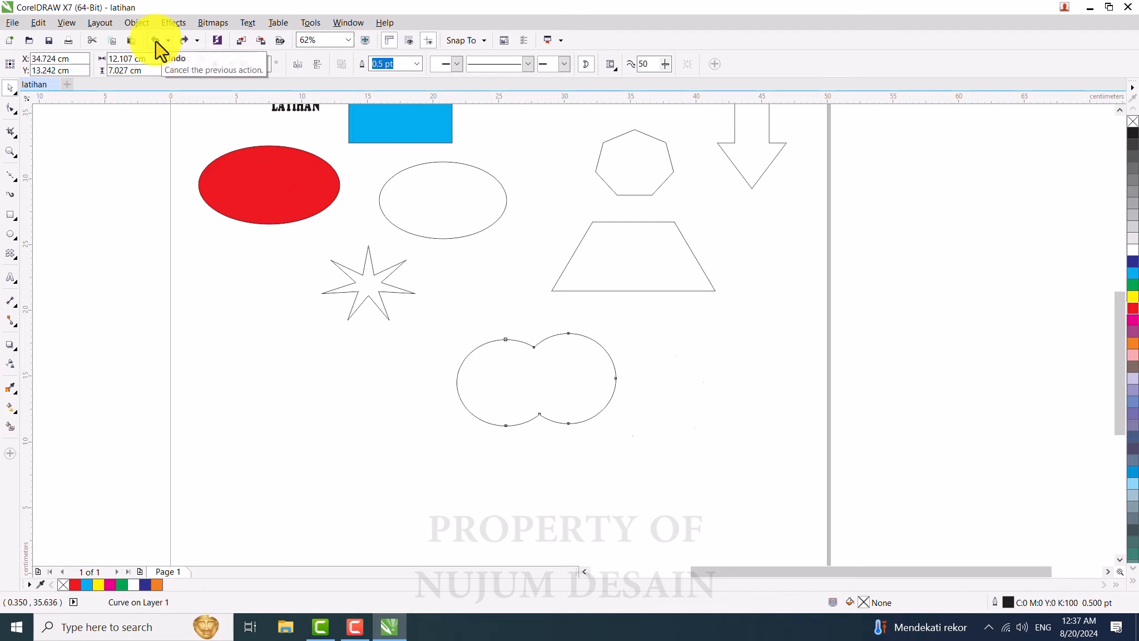
pyautogui.click(156, 50)
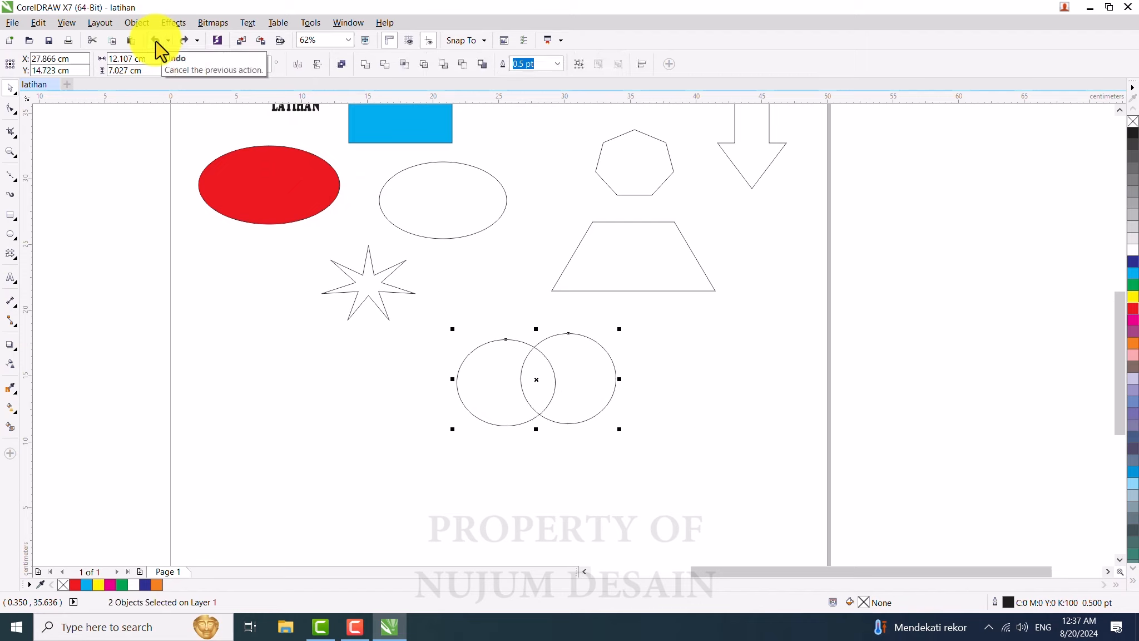
# Step: Select each of the two overlapping circles in turn
pyautogui.click(425, 473)
pyautogui.click(615, 377)
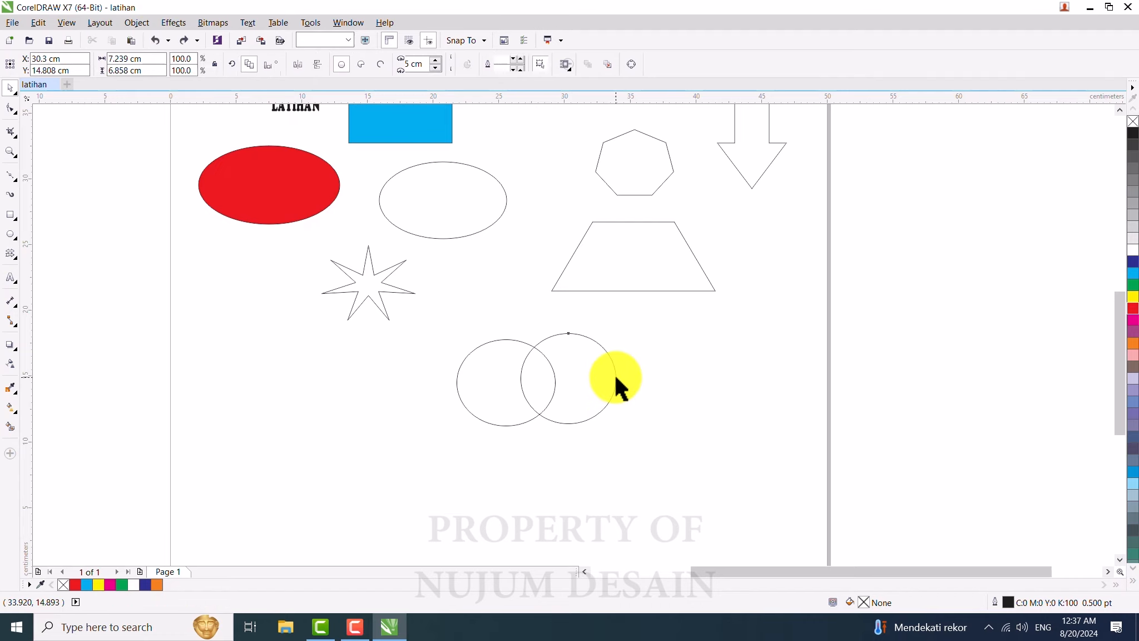
pyautogui.click(493, 377)
pyautogui.click(579, 380)
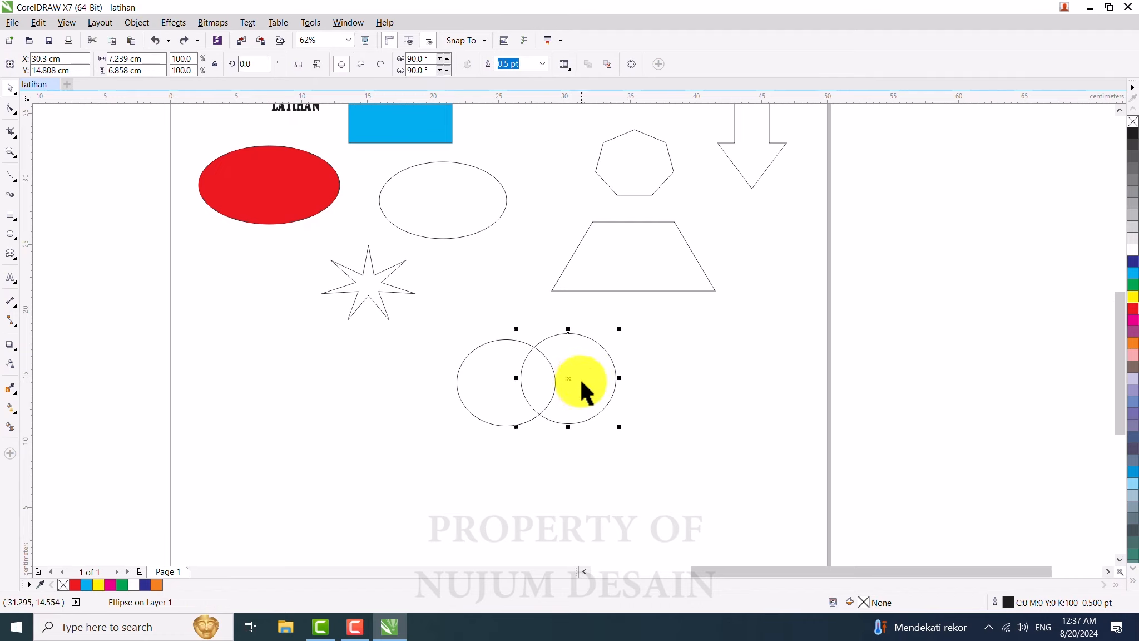
pyautogui.click(491, 385)
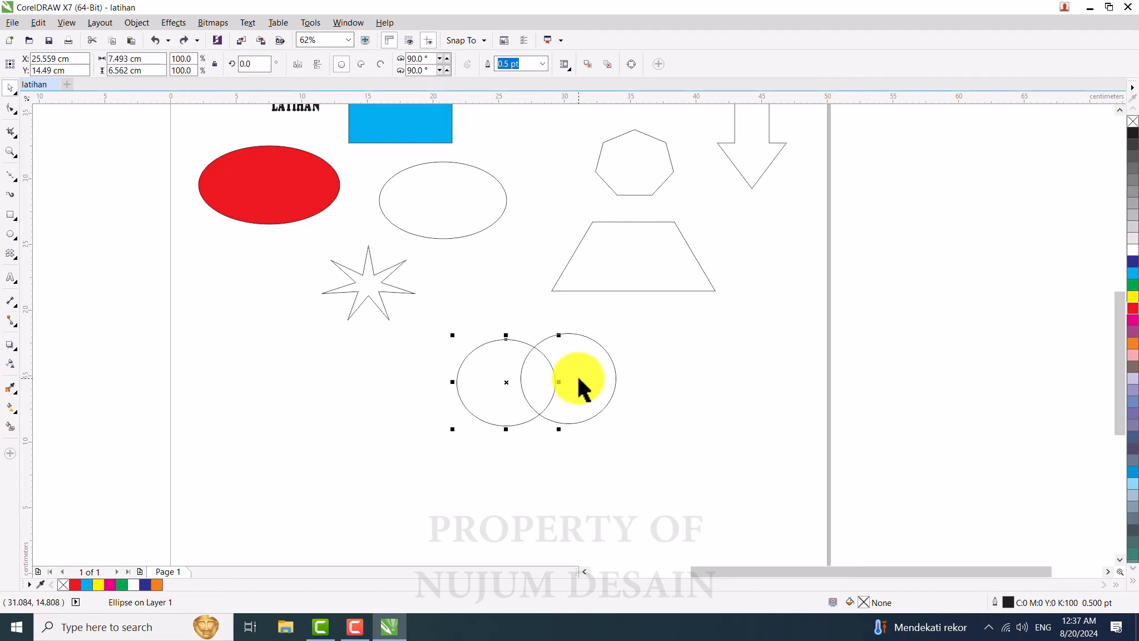
pyautogui.click(572, 370)
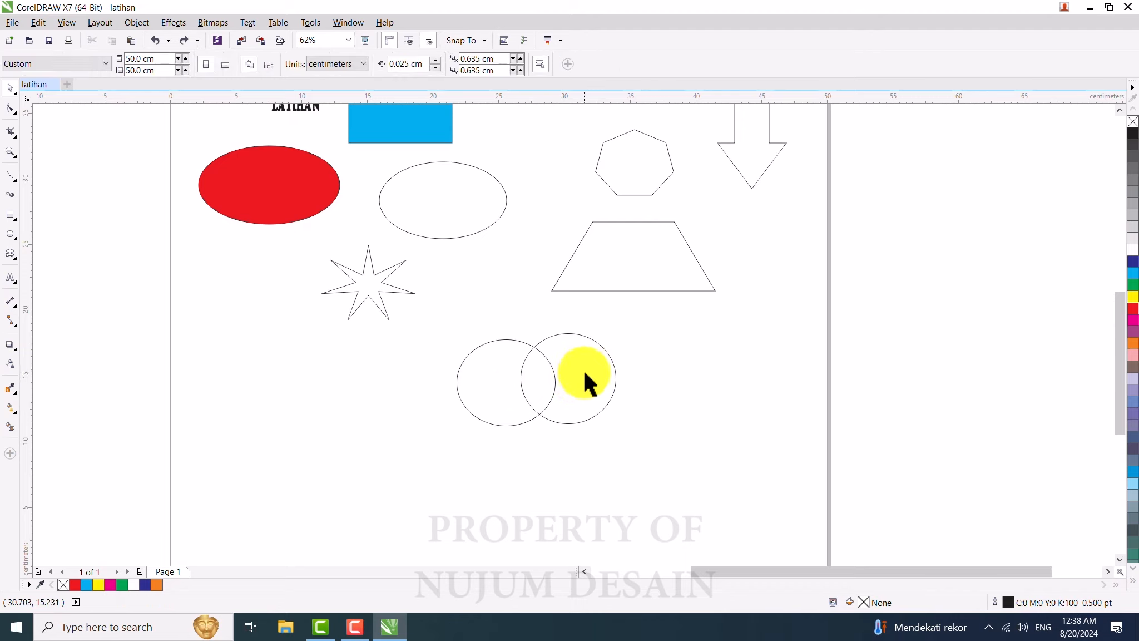
# Step: Trim the left circle with the overlapping right circle and move the trimmed crescent aside
pyautogui.moveTo(584, 370)
pyautogui.mouseDown()
pyautogui.moveTo(655, 381)
pyautogui.moveTo(572, 378)
pyautogui.mouseUp()
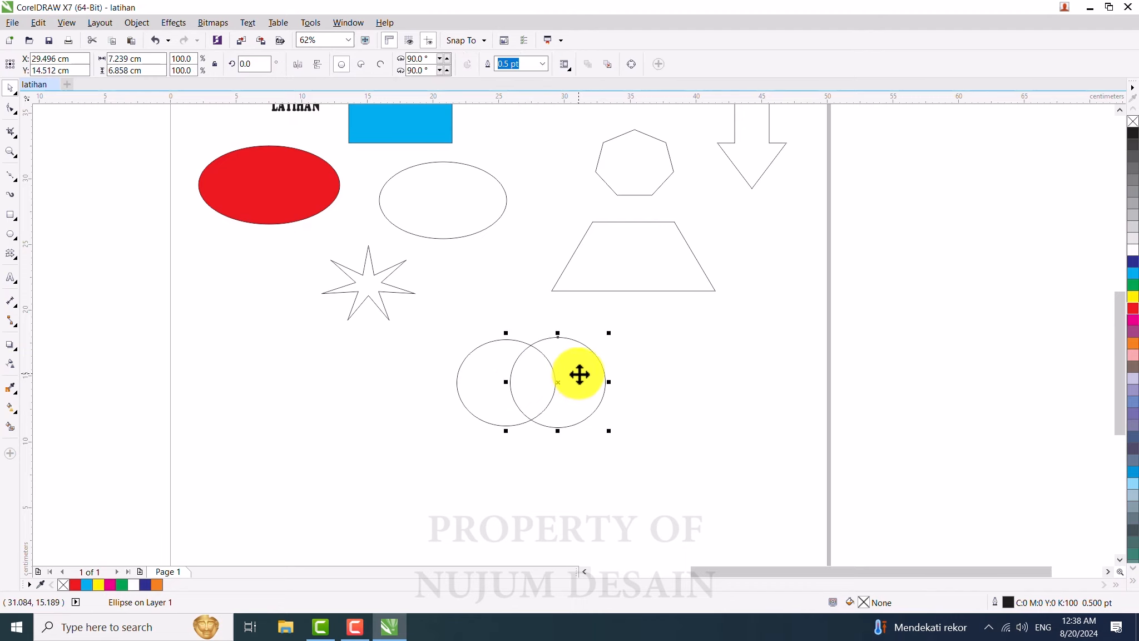
pyautogui.keyDown('shift'); pyautogui.click(483, 377); pyautogui.keyUp('shift')
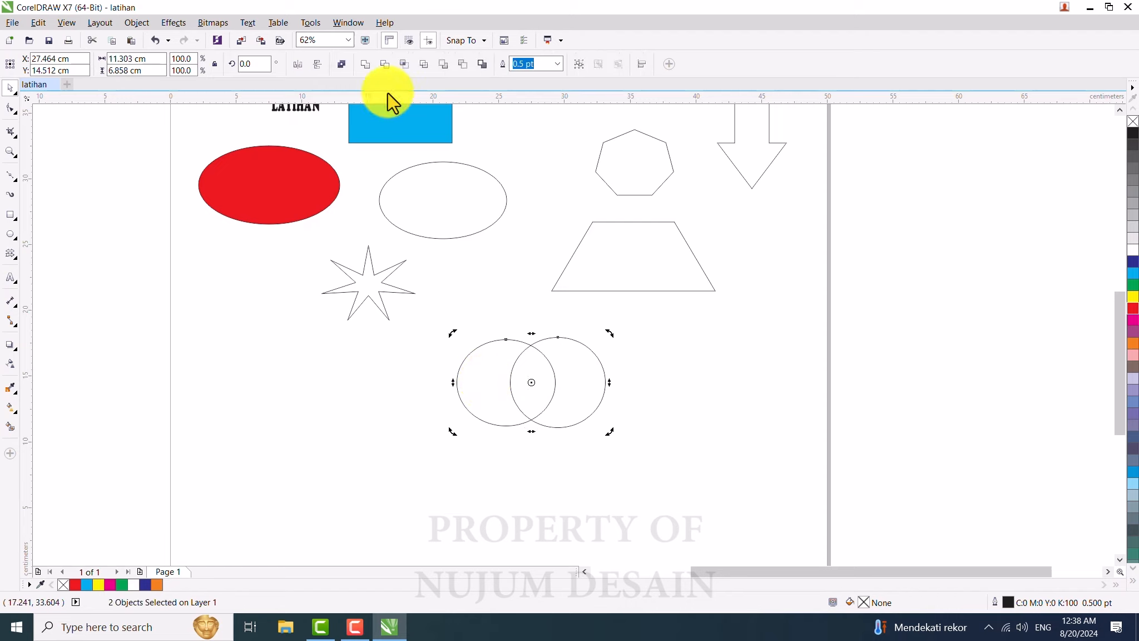
pyautogui.click(385, 64)
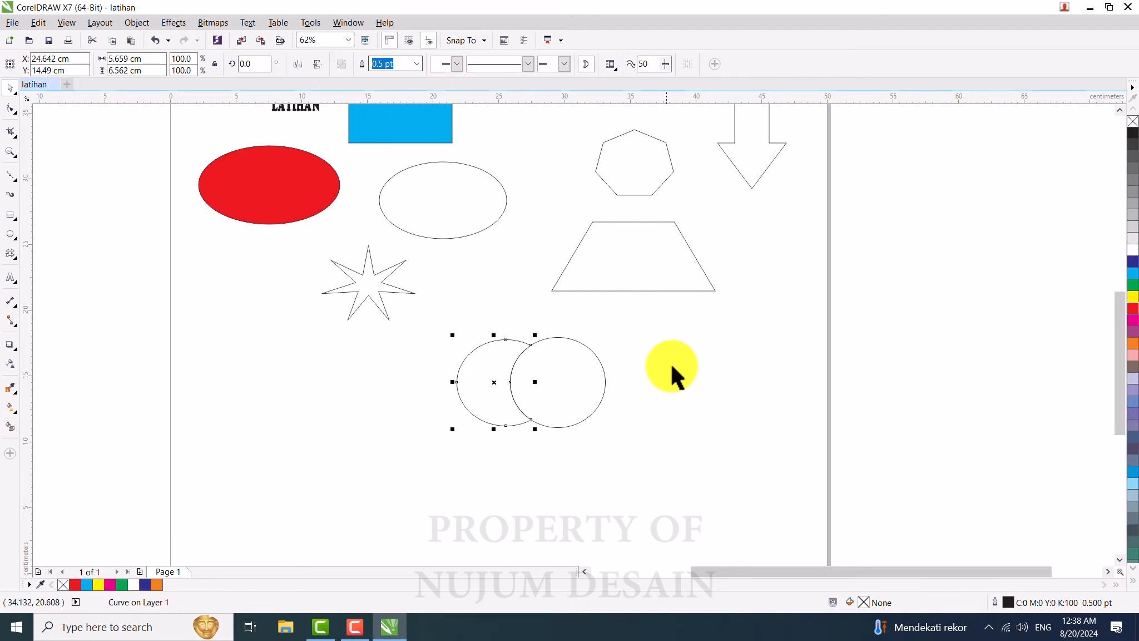
pyautogui.click(549, 385)
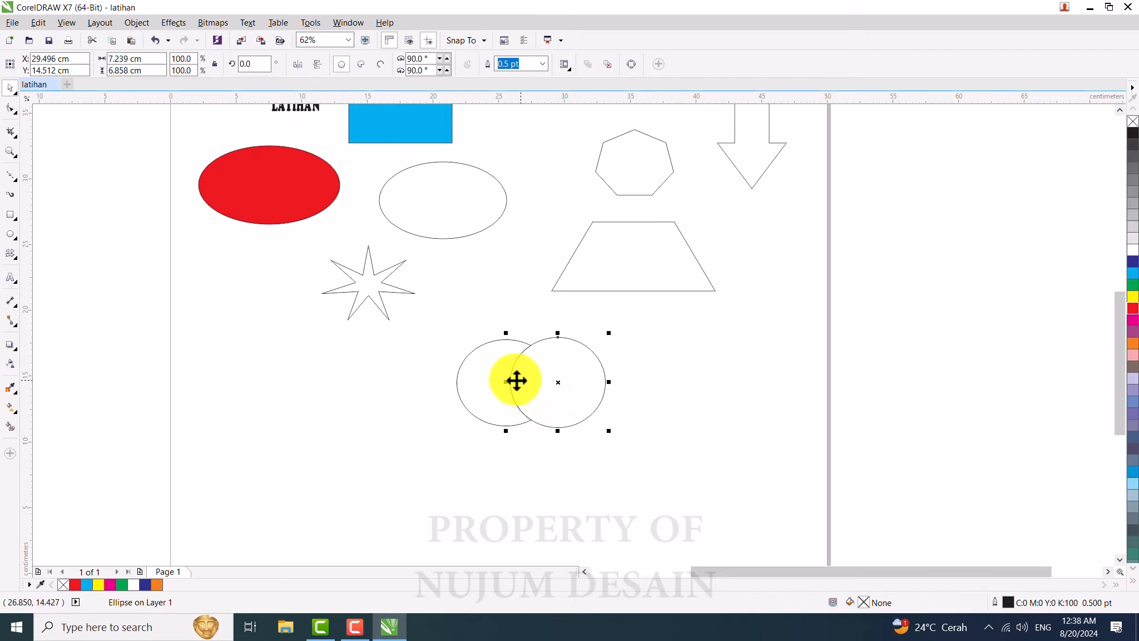
pyautogui.click(661, 412)
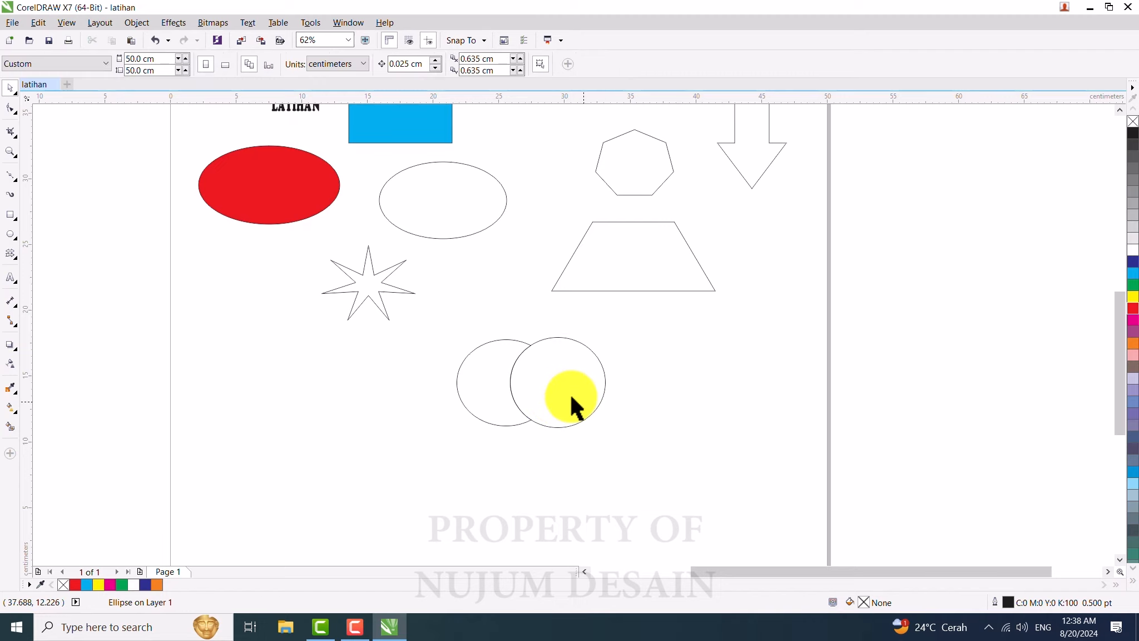
pyautogui.click(568, 395)
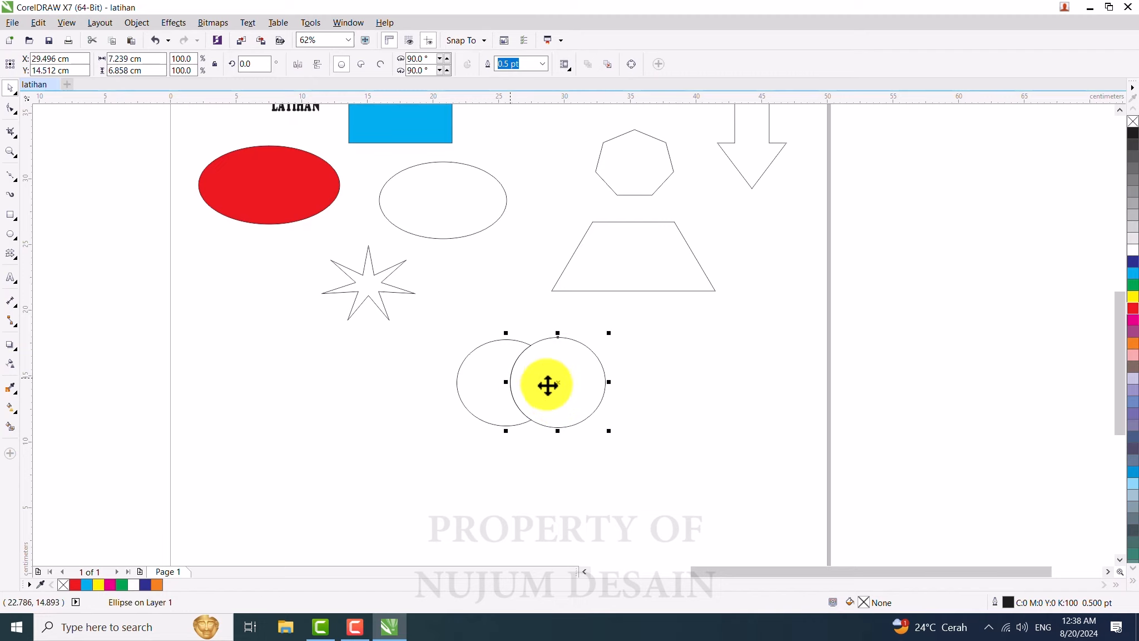
pyautogui.click(465, 382)
pyautogui.moveTo(488, 386); pyautogui.dragTo(437, 408)
pyautogui.click(550, 385)
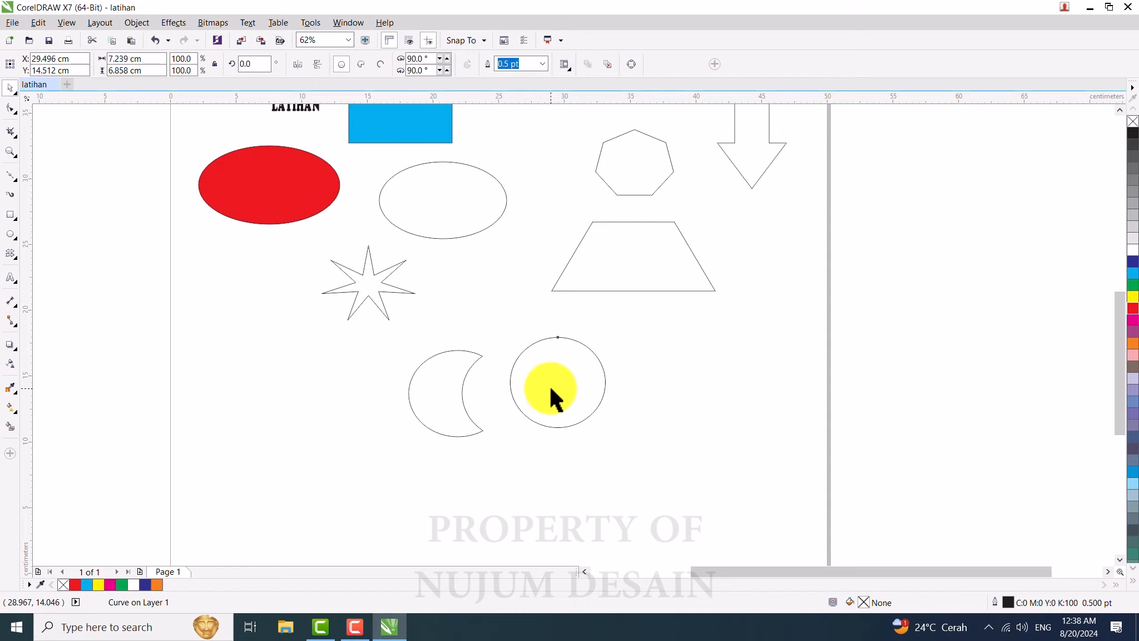
pyautogui.click(431, 391)
pyautogui.moveTo(435, 392)
pyautogui.mouseDown()
pyautogui.moveTo(453, 362)
pyautogui.moveTo(455, 397)
pyautogui.moveTo(440, 373)
pyautogui.mouseUp()
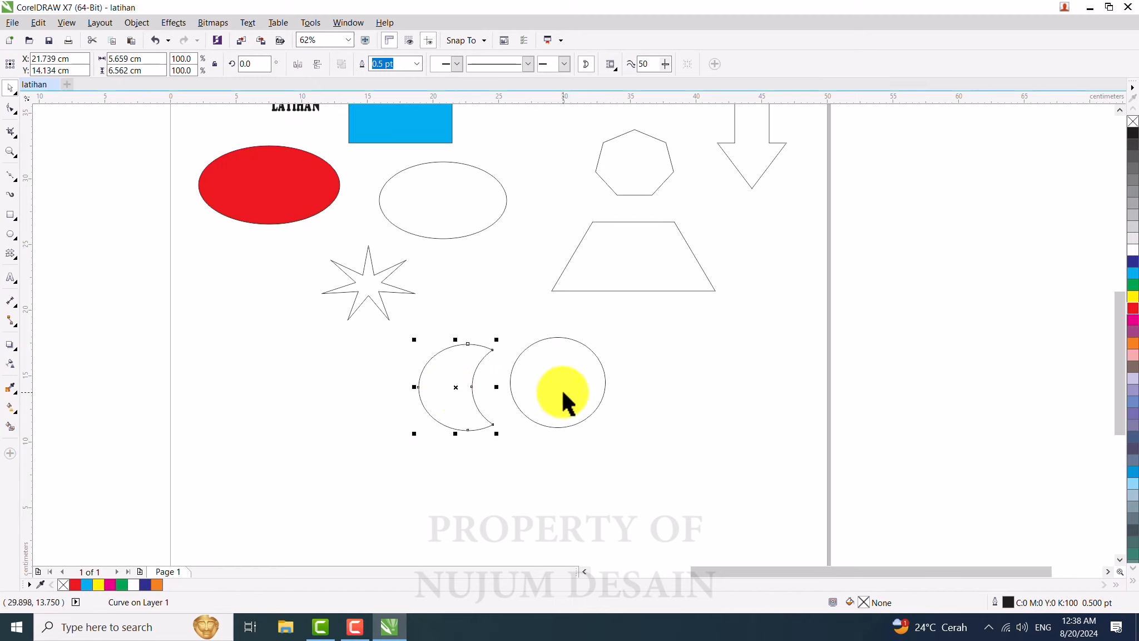
# Step: Undo the crescent moves and the trim
pyautogui.hotkey('ctrl', 'z')
pyautogui.hotkey('ctrl', 'z')
pyautogui.hotkey('ctrl', 'z')
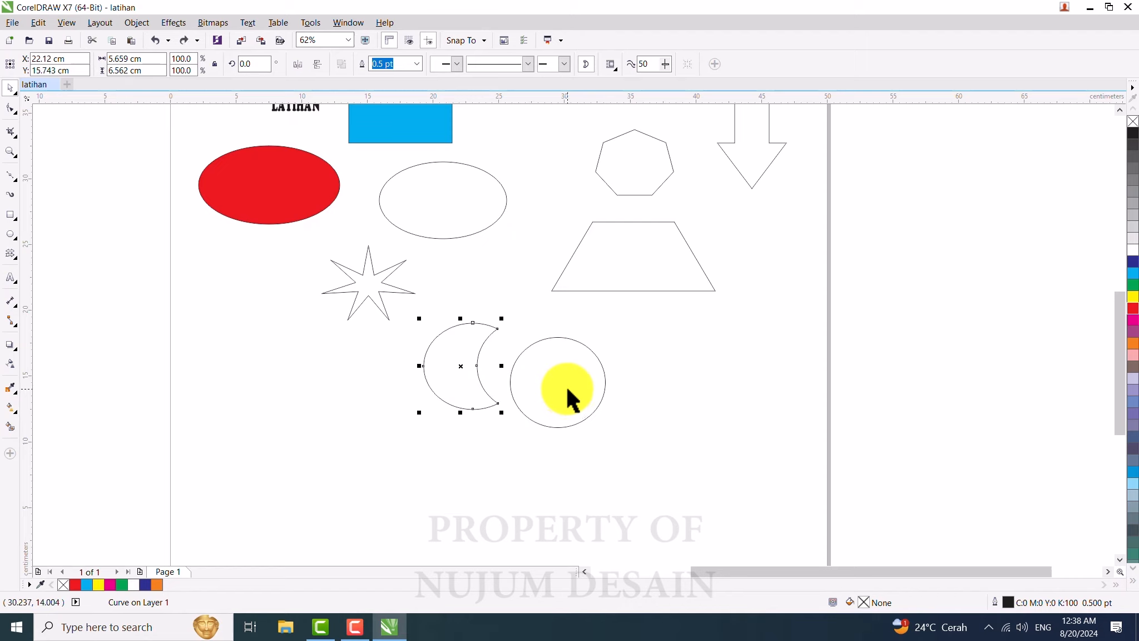
pyautogui.hotkey('ctrl', 'z')
pyautogui.hotkey('ctrl', 'z')
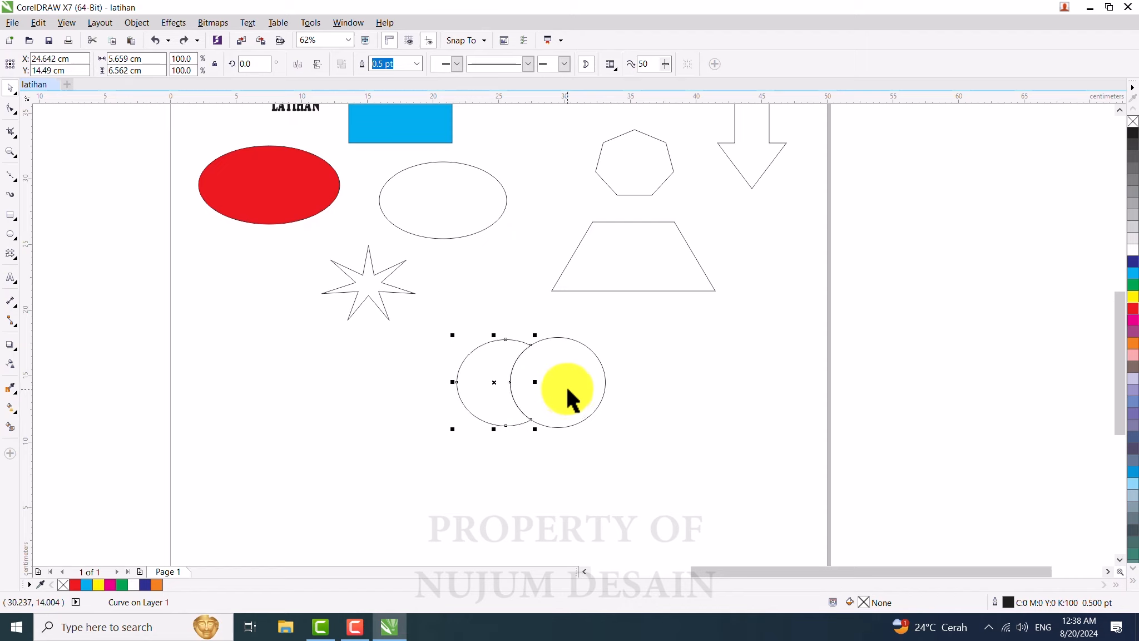
# Step: Move both overlapping circles together to the left
pyautogui.keyDown('shift'); pyautogui.click(566, 386); pyautogui.keyUp('shift')
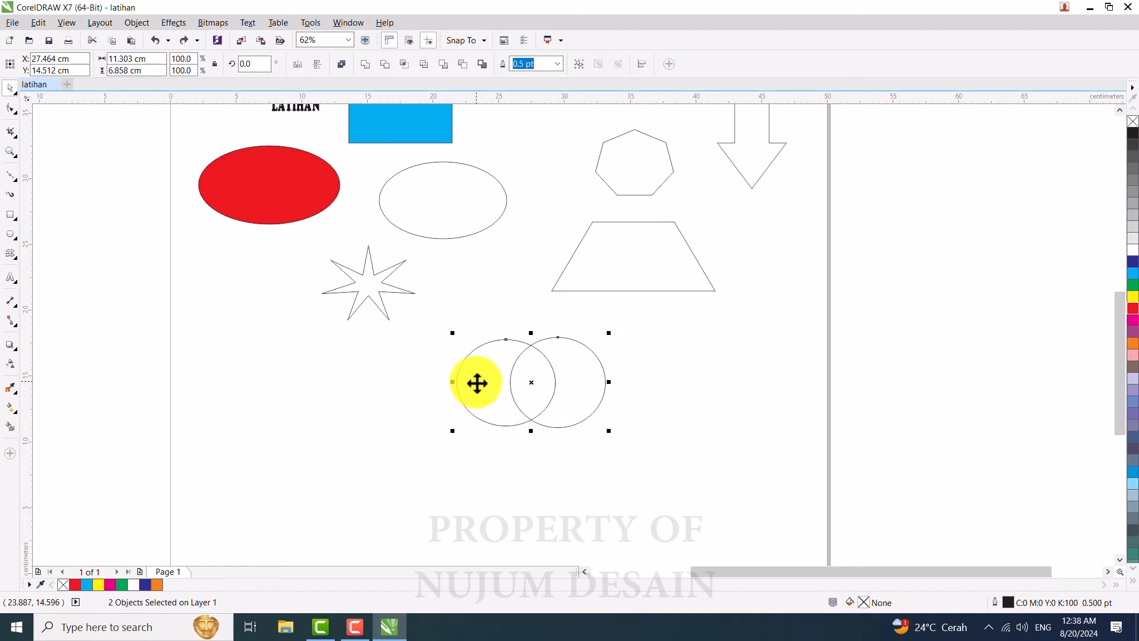
pyautogui.moveTo(472, 381); pyautogui.dragTo(411, 387)
pyautogui.click(635, 396)
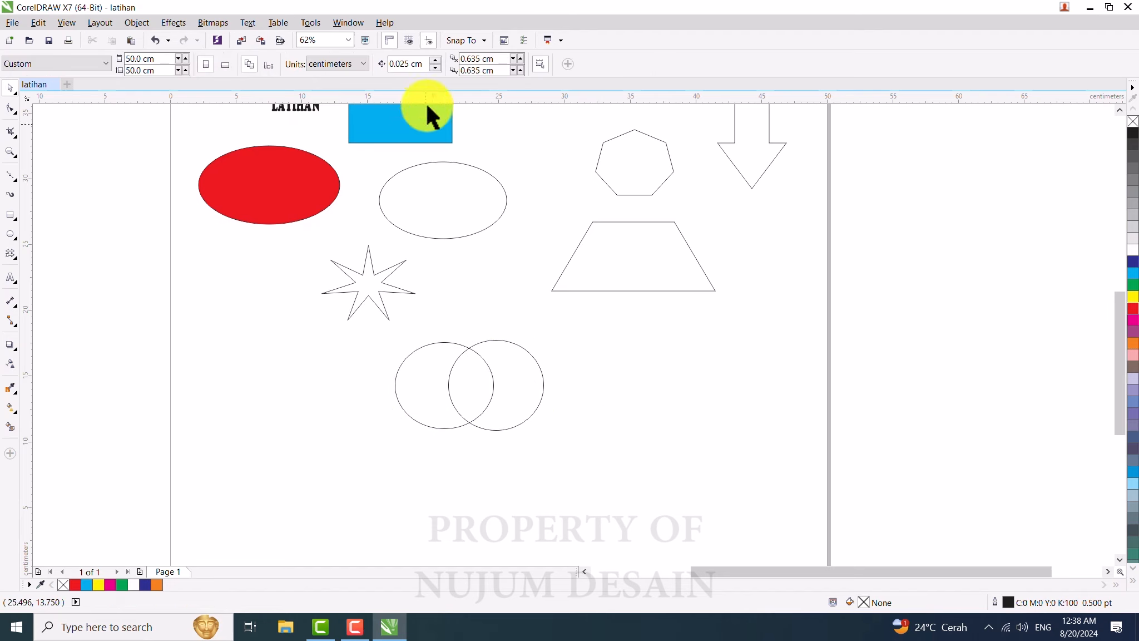
# Step: Intersect the two overlapping circles, then pull the right and left circles apart from the lens shape
pyautogui.click(528, 388)
pyautogui.keyDown('shift'); pyautogui.click(419, 384); pyautogui.keyUp('shift')
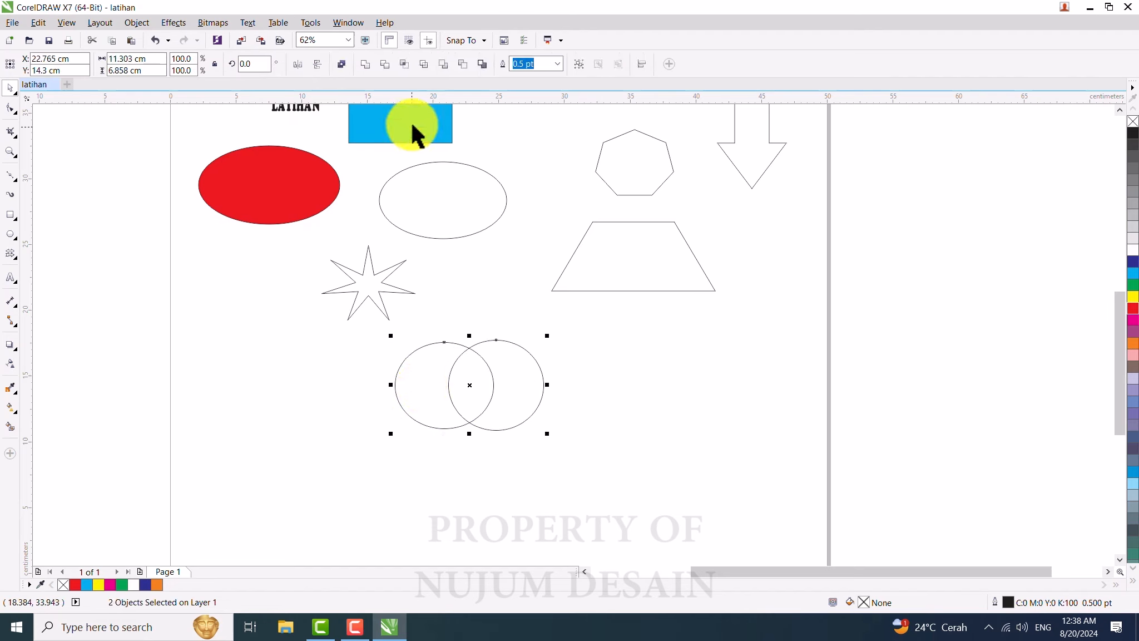
pyautogui.click(406, 65)
pyautogui.click(677, 382)
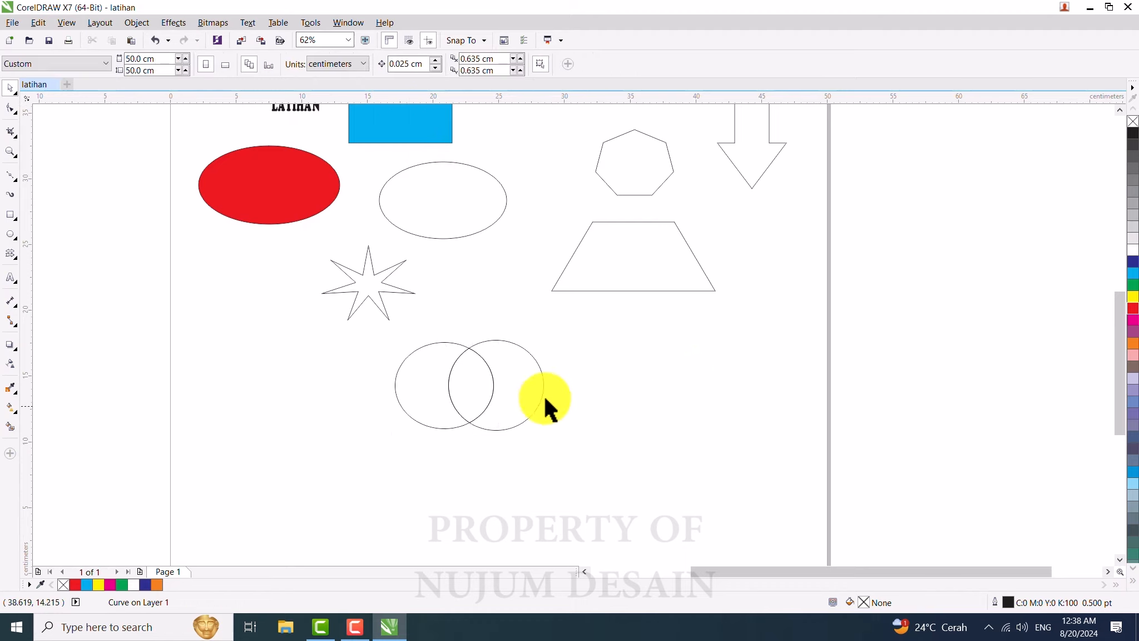
pyautogui.click(474, 369)
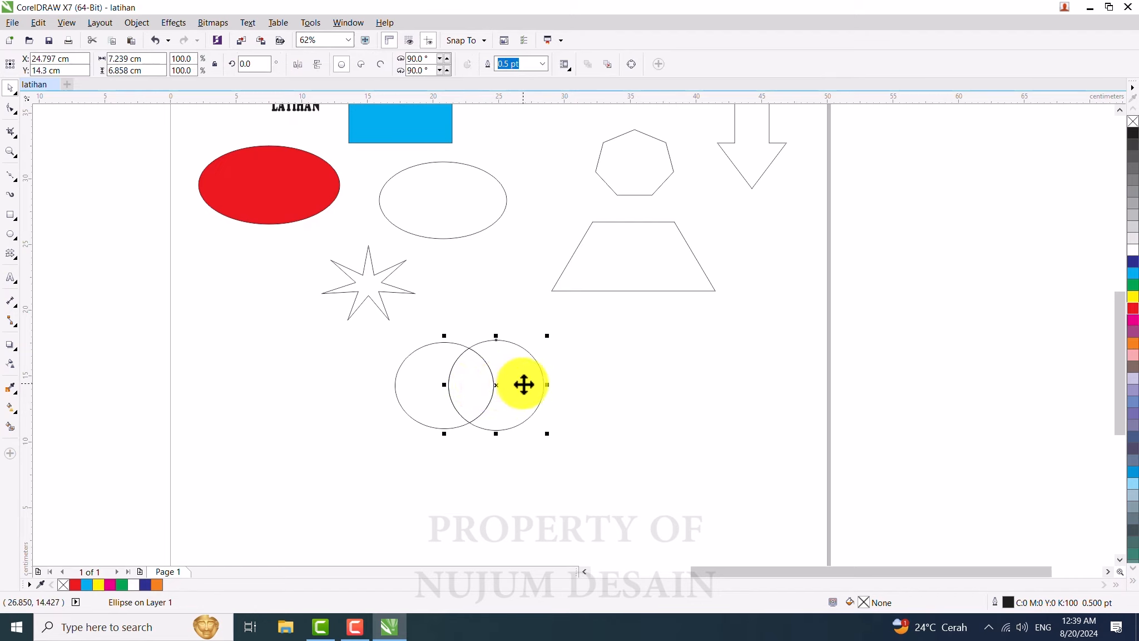
pyautogui.moveTo(540, 384); pyautogui.dragTo(644, 384)
pyautogui.moveTo(410, 386); pyautogui.dragTo(318, 384)
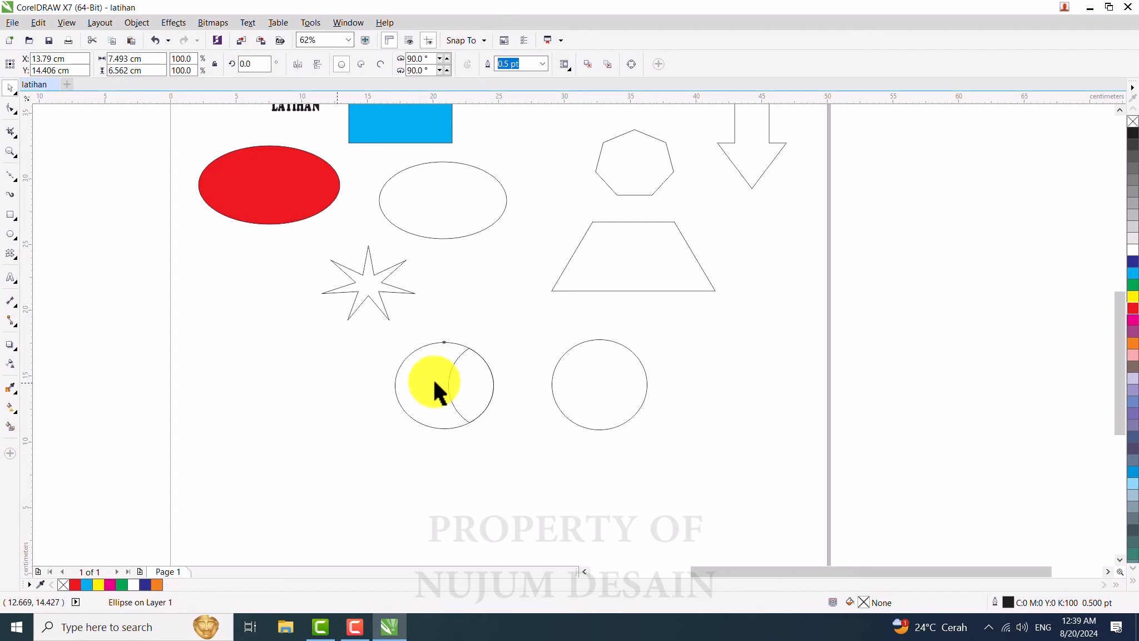
# Step: Undo and redo the two circle moves
pyautogui.click(459, 378)
pyautogui.hotkey('ctrl', 'z')
pyautogui.hotkey('ctrl', 'z')
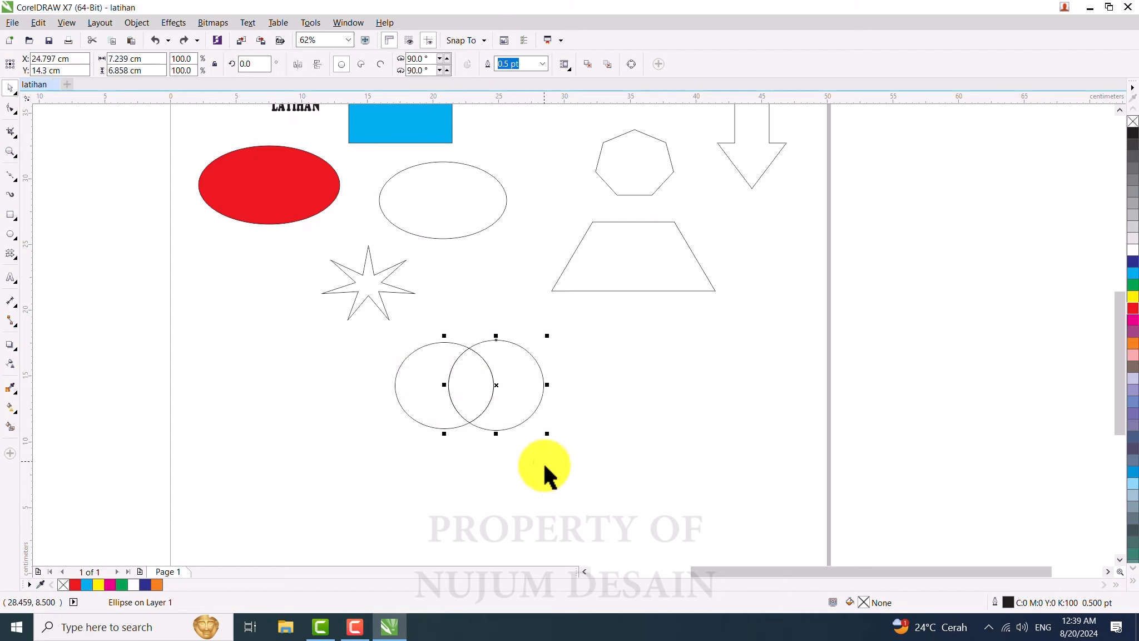
pyautogui.click(474, 348)
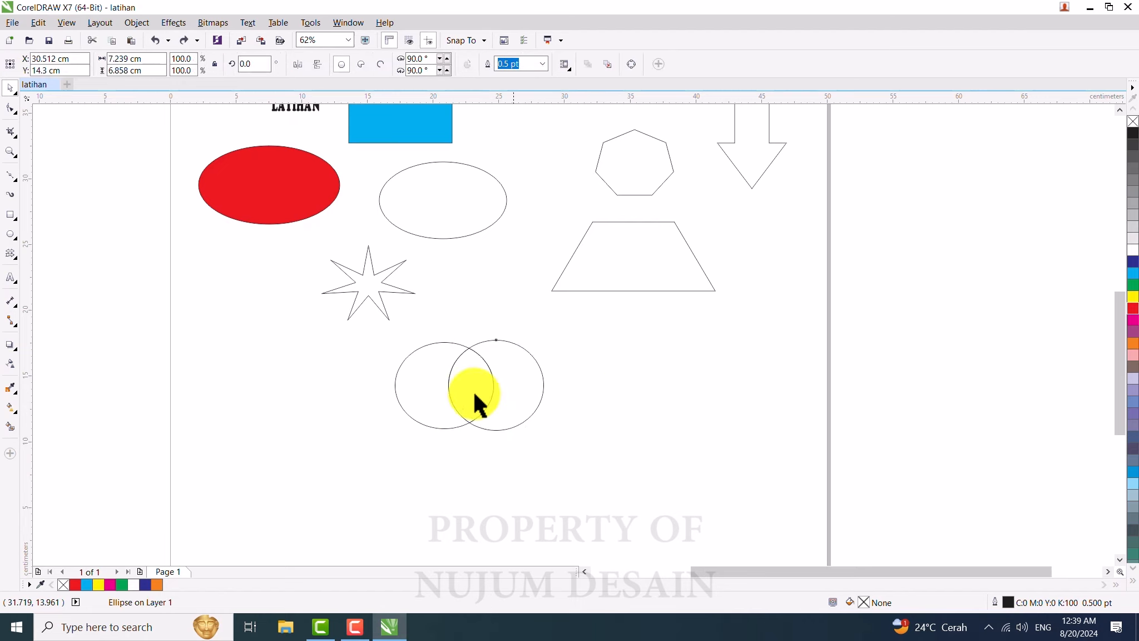
pyautogui.hotkey('ctrl', 'shift', 'z')
pyautogui.hotkey('ctrl', 'shift', 'z')
# Step: Nudge the lens shape and place the right circle below the left one, overlapping it
pyautogui.moveTo(472, 372)
pyautogui.mouseDown()
pyautogui.moveTo(508, 299)
pyautogui.moveTo(471, 403)
pyautogui.moveTo(470, 385)
pyautogui.mouseUp()
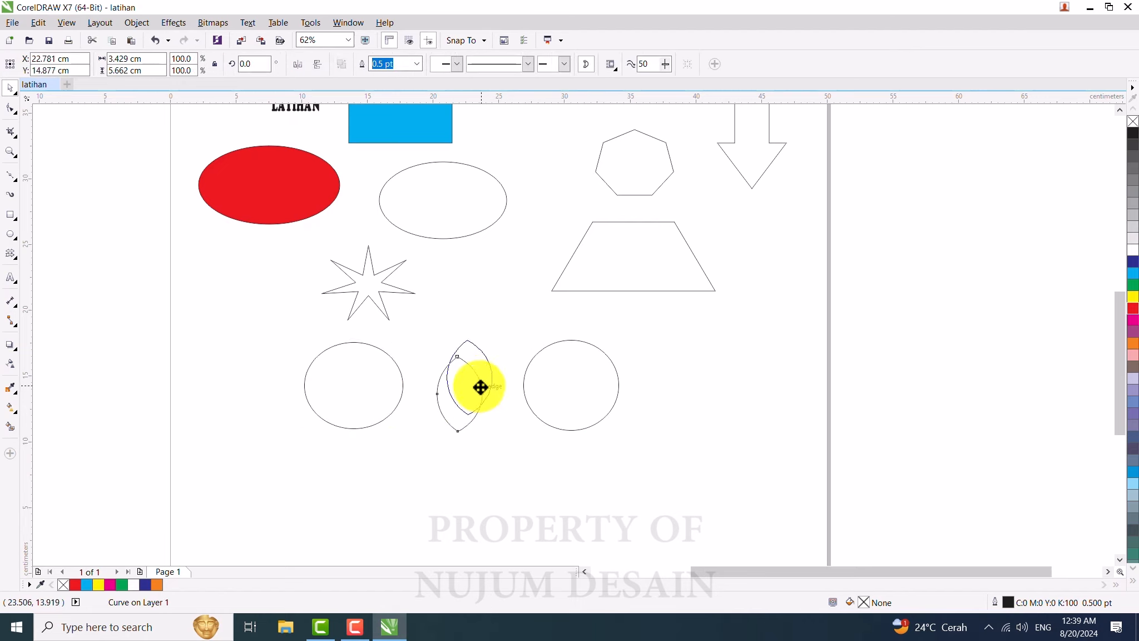
pyautogui.click(666, 343)
pyautogui.moveTo(578, 376); pyautogui.dragTo(354, 451)
# Step: Try Simplify on the two stacked circles, check each resulting shape, and undo it
pyautogui.keyDown('shift'); pyautogui.click(346, 362); pyautogui.keyUp('shift')
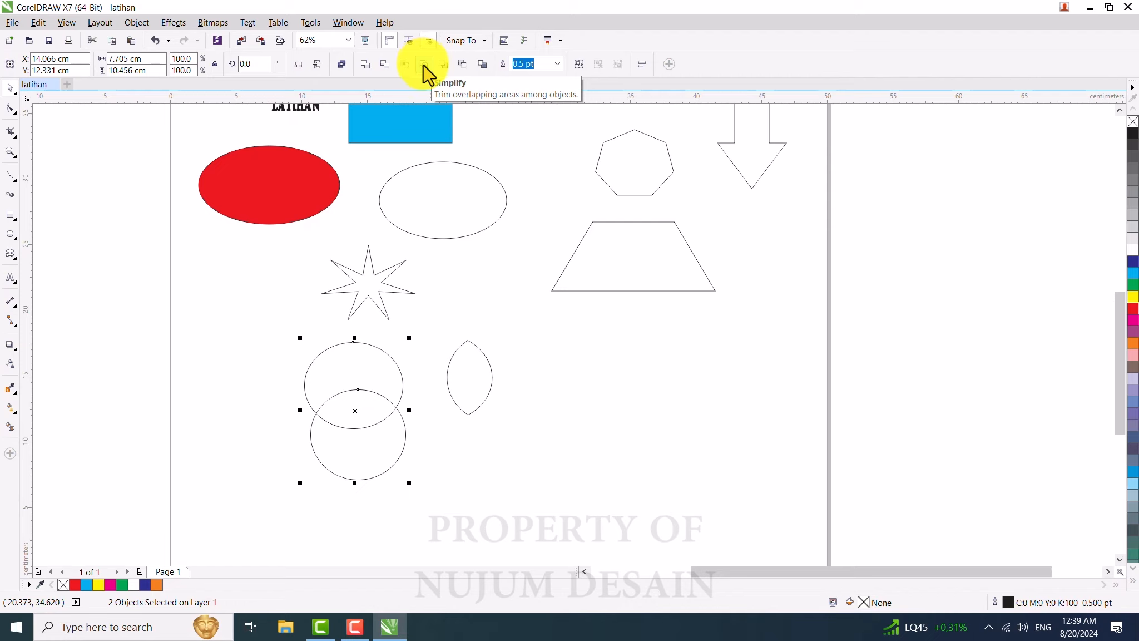
pyautogui.click(423, 64)
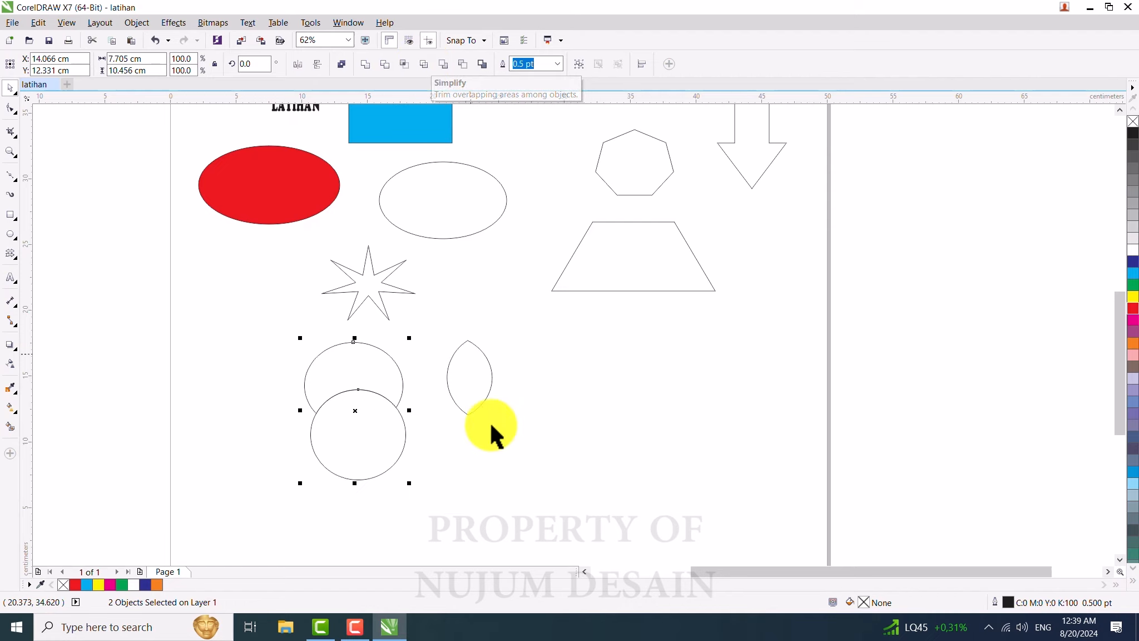
pyautogui.click(503, 459)
pyautogui.click(367, 444)
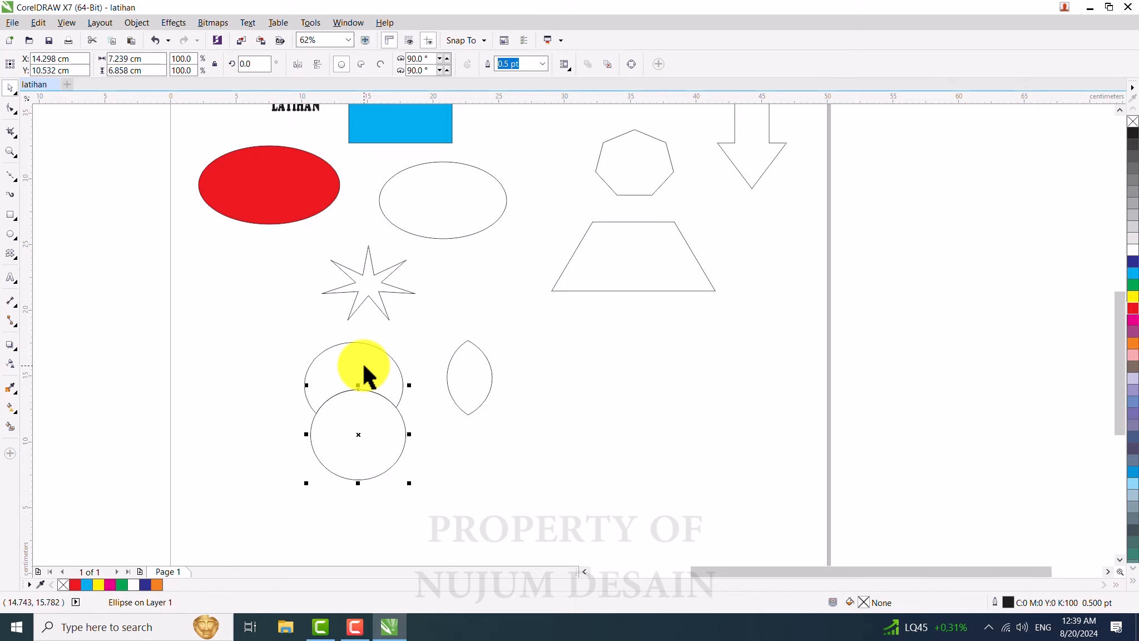
pyautogui.click(363, 366)
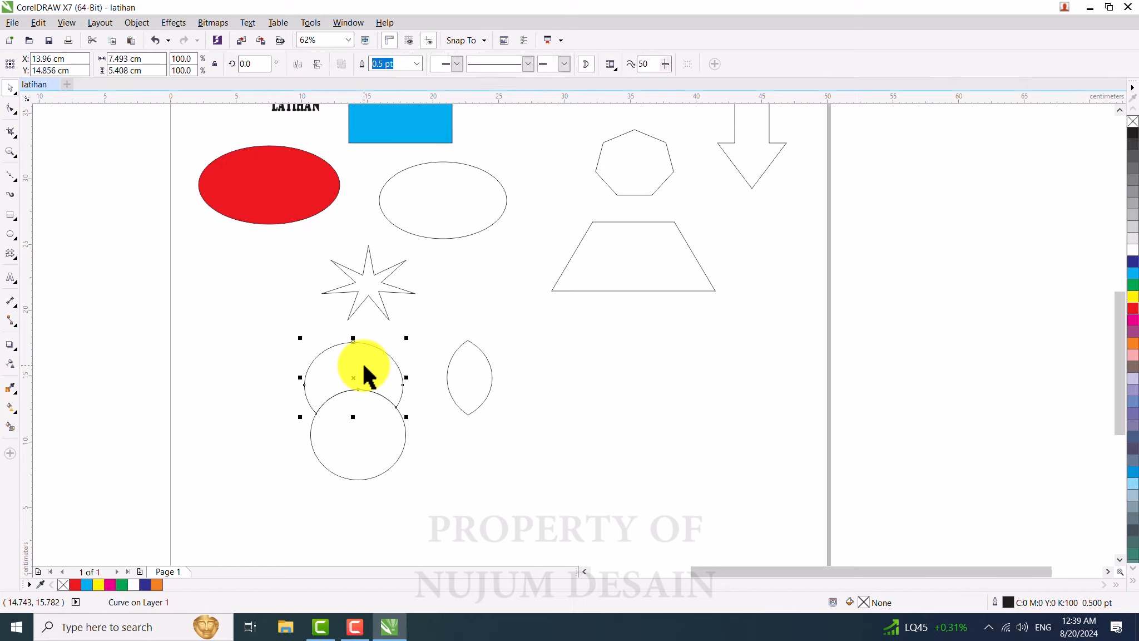
pyautogui.click(377, 455)
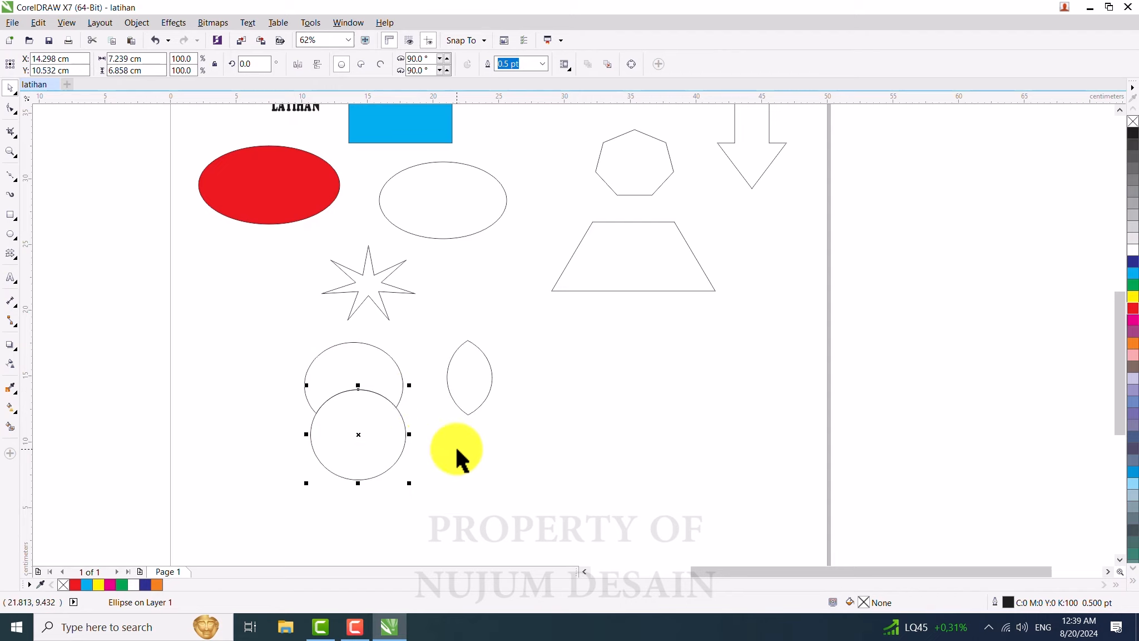
pyautogui.hotkey('ctrl', 'z')
pyautogui.click(486, 452)
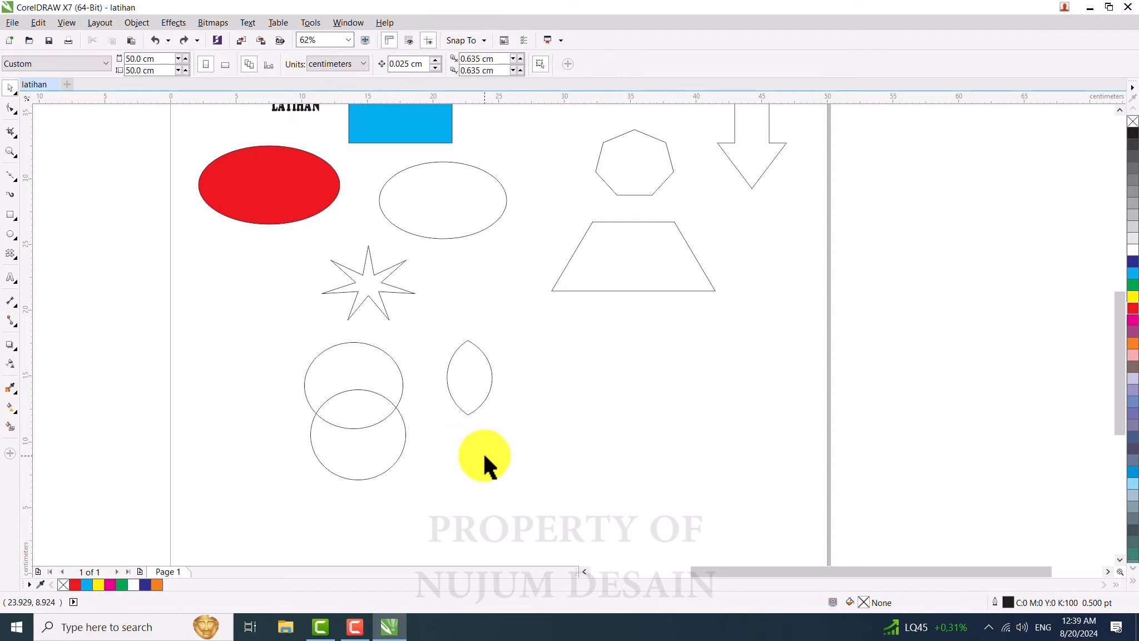
# Step: Fill the lower circle magenta and the upper circle cyan
pyautogui.click(357, 366)
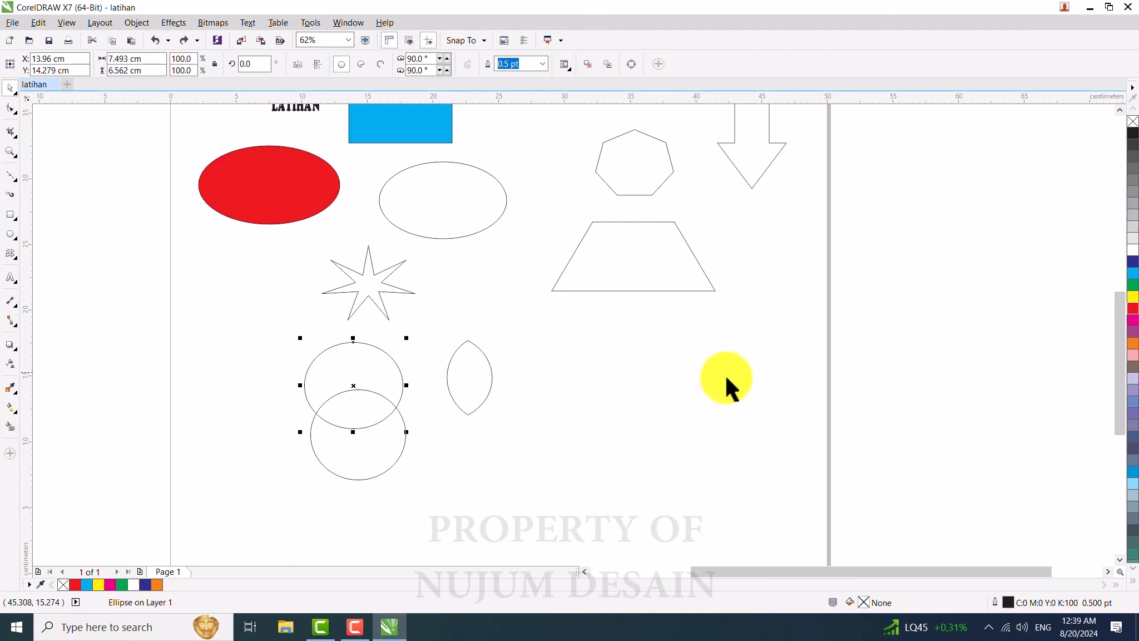
pyautogui.click(363, 448)
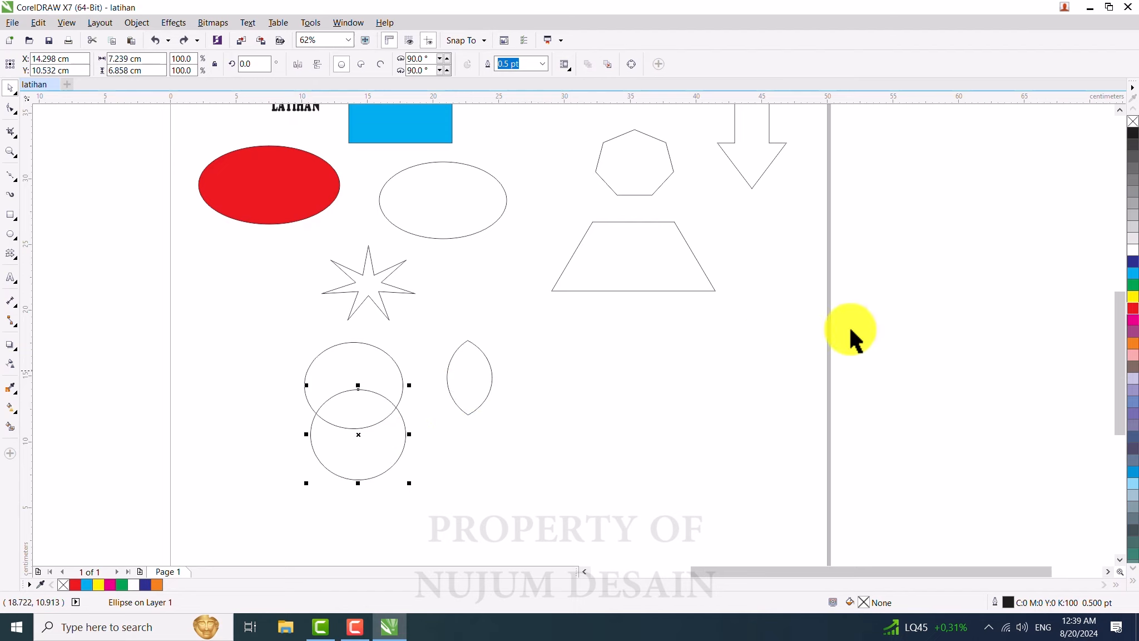
pyautogui.click(1132, 320)
pyautogui.click(391, 364)
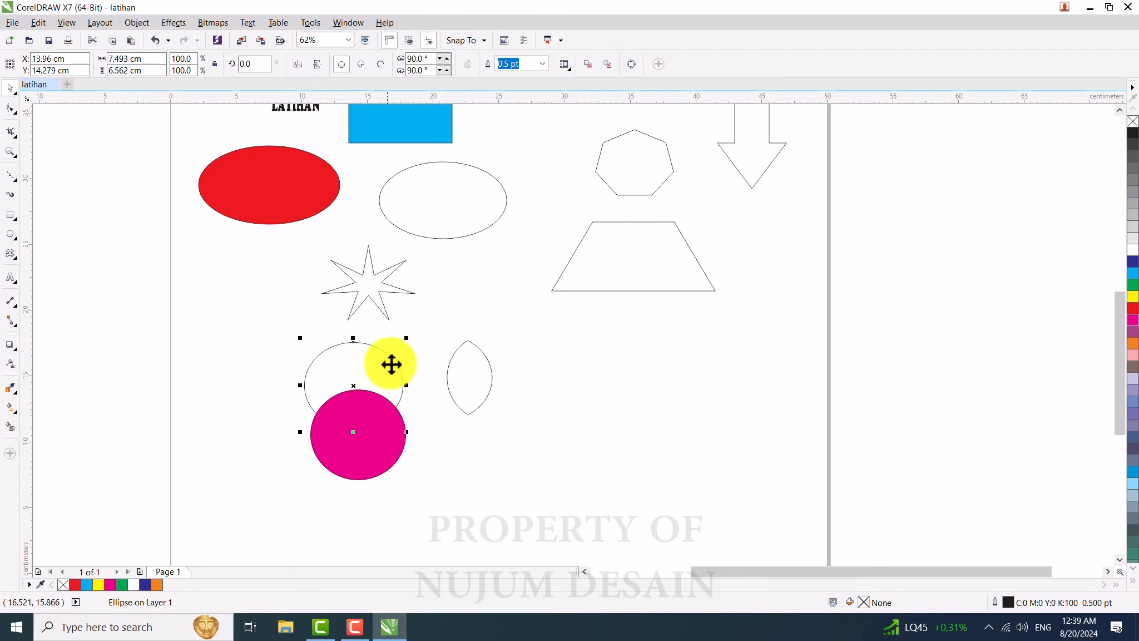
pyautogui.click(1132, 273)
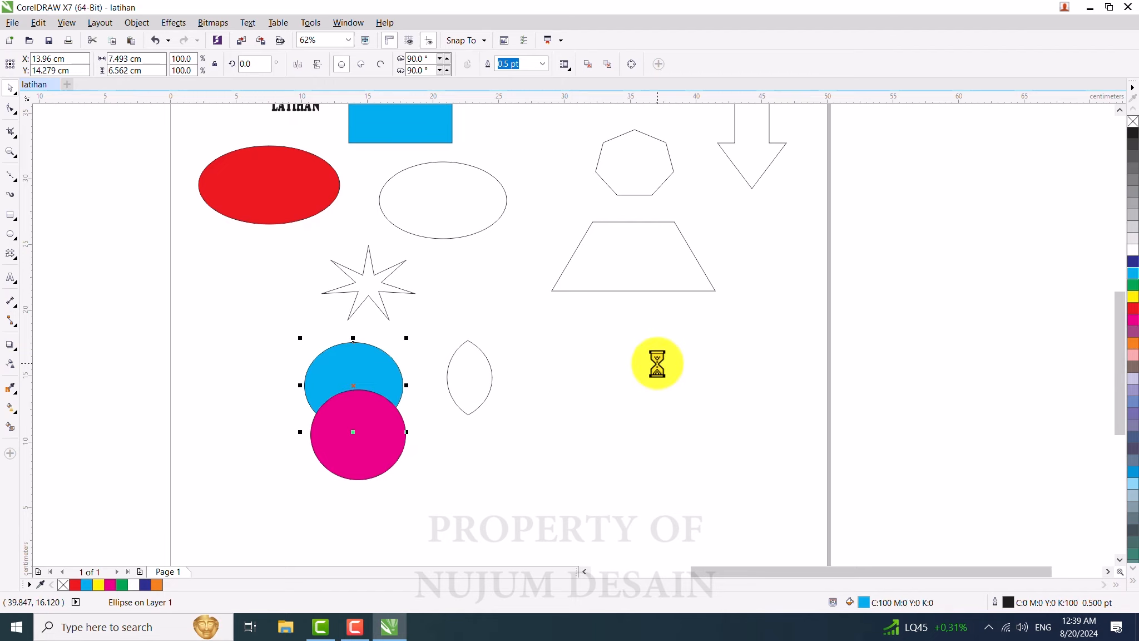
pyautogui.click(588, 458)
# Step: Simplify the two stacked circles and move the magenta circle down away from the cut cyan shape
pyautogui.click(339, 428)
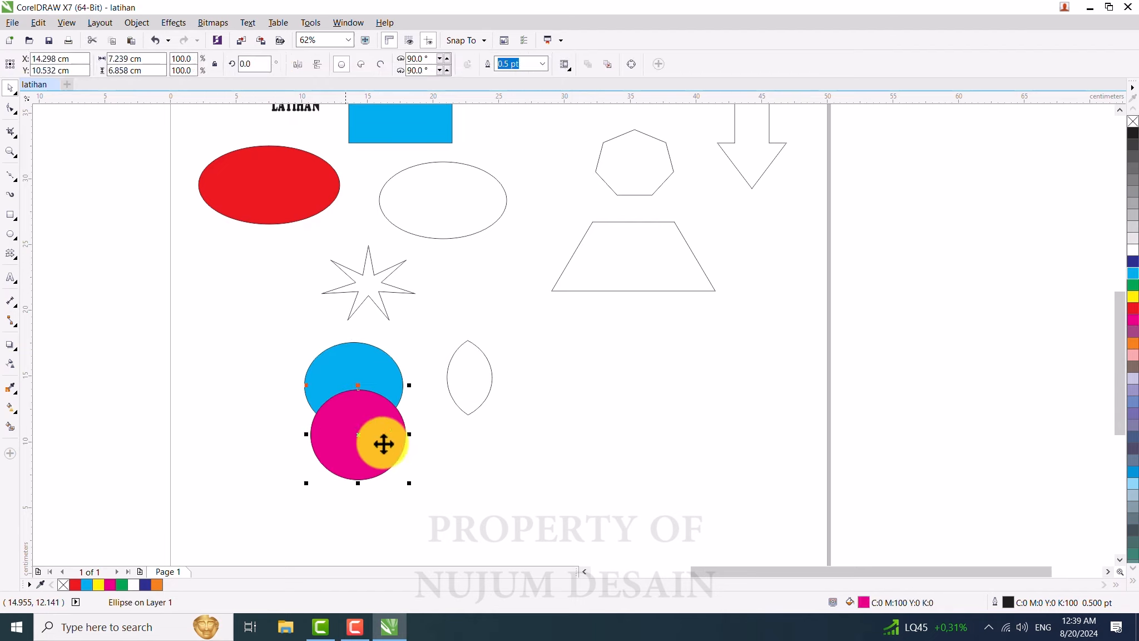
pyautogui.click(353, 359)
pyautogui.click(272, 356)
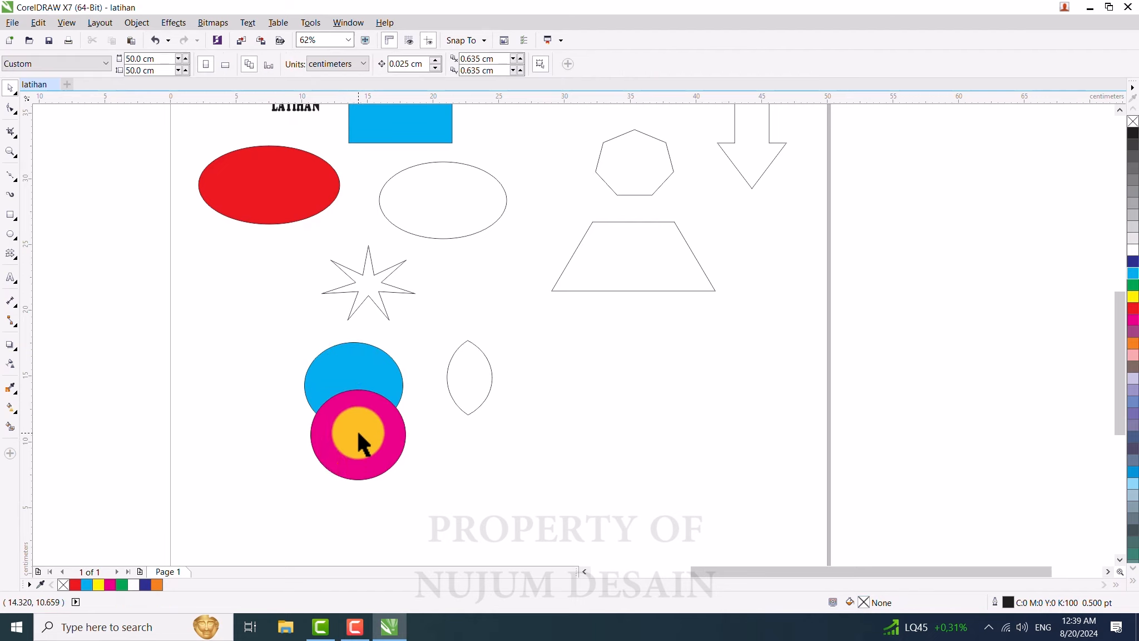
pyautogui.click(357, 428)
pyautogui.keyDown('shift'); pyautogui.click(343, 357); pyautogui.keyUp('shift')
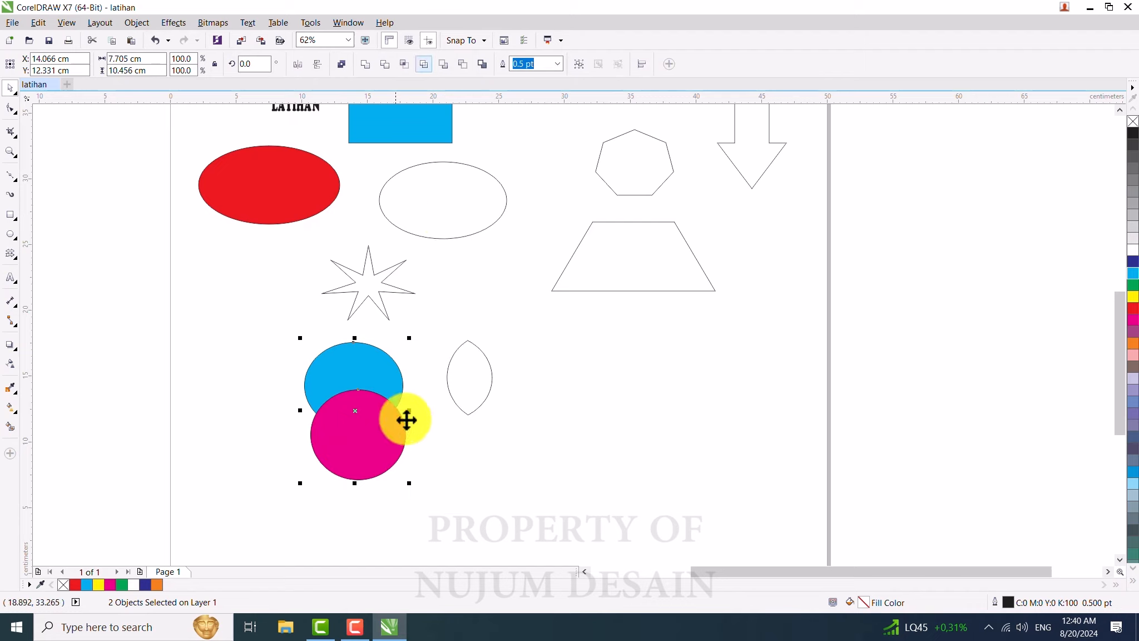
pyautogui.click(426, 69)
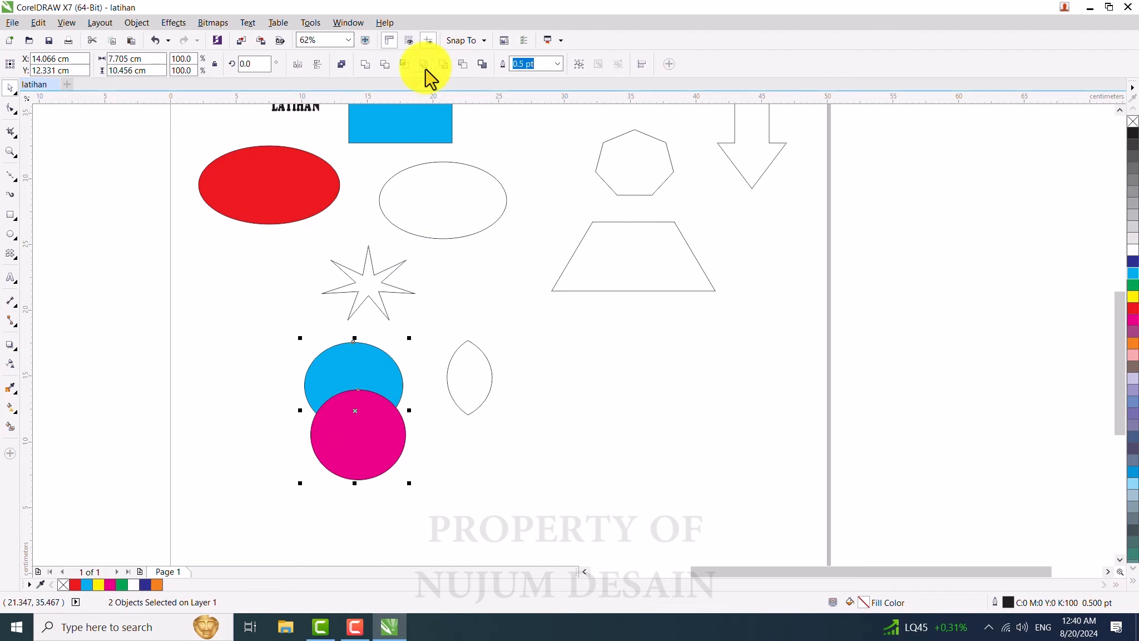
pyautogui.click(466, 508)
pyautogui.moveTo(350, 415); pyautogui.dragTo(380, 449)
pyautogui.click(386, 465)
pyautogui.click(357, 374)
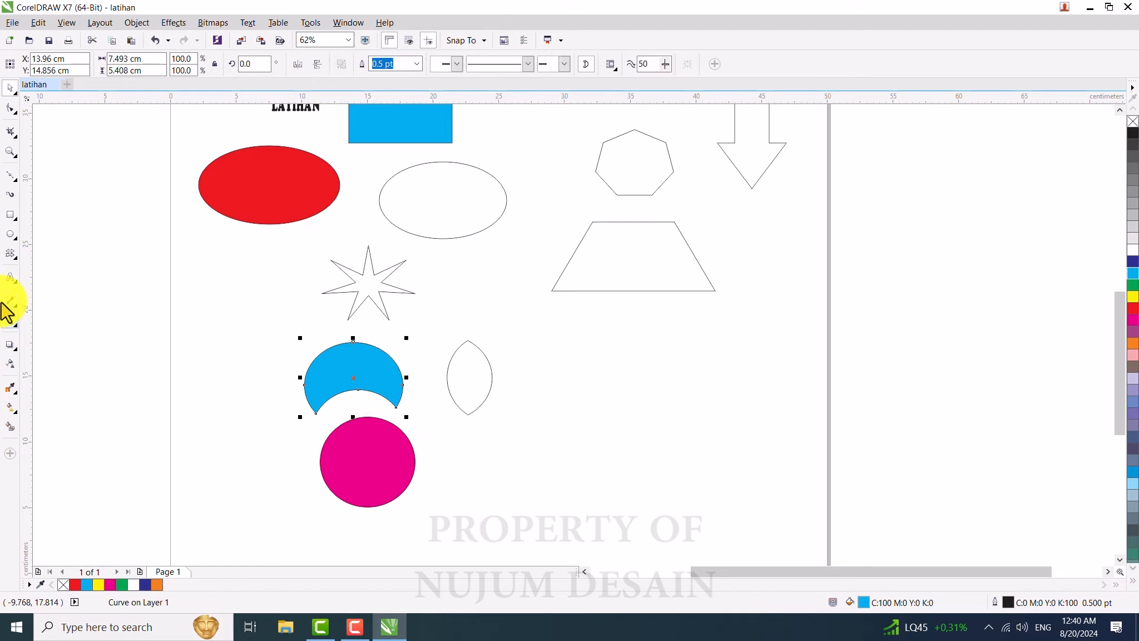
# Step: Draw two circles side by side with the Ellipse tool, enlarging the left one to about 4.95 cm
pyautogui.click(11, 233)
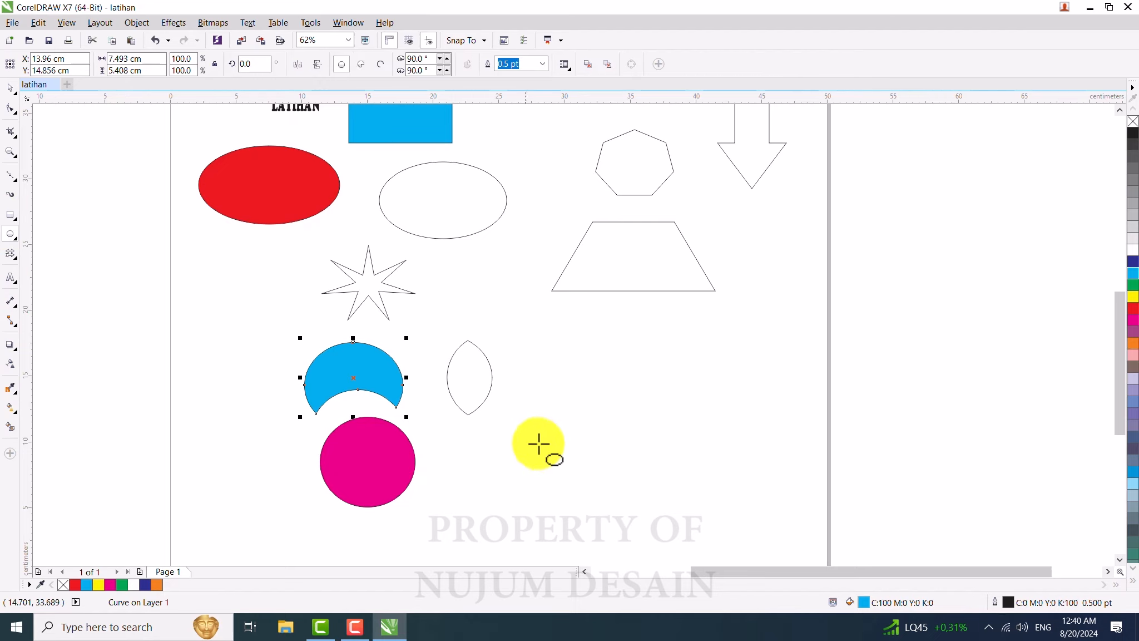
pyautogui.moveTo(554, 356); pyautogui.dragTo(608, 410)
pyautogui.moveTo(623, 353); pyautogui.dragTo(694, 423)
pyautogui.click(10, 88)
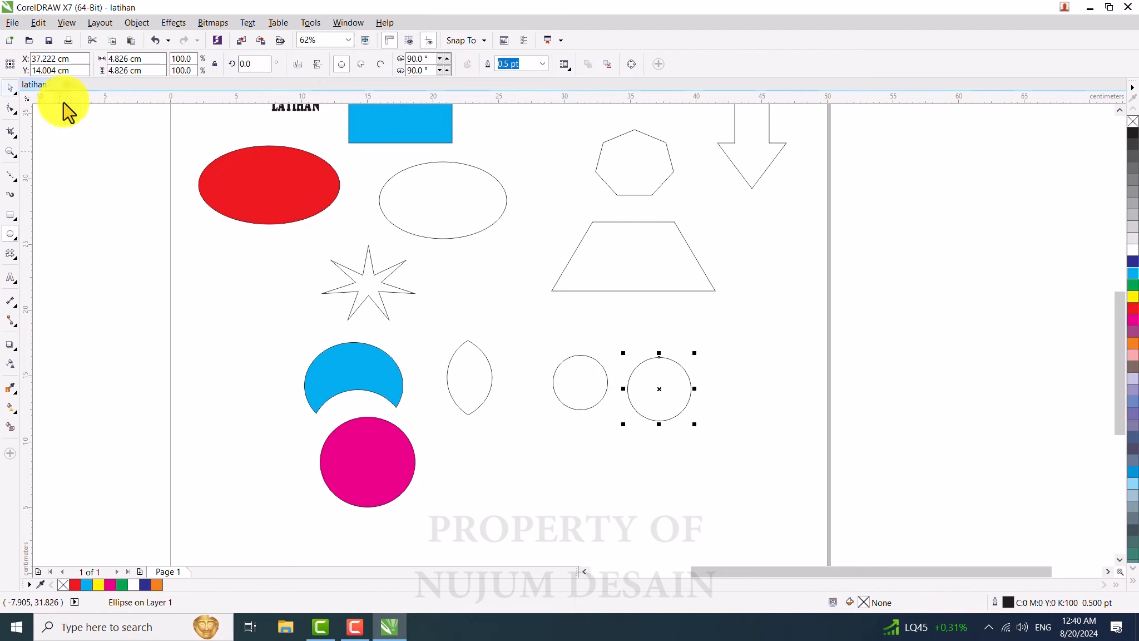
pyautogui.click(605, 378)
pyautogui.moveTo(616, 421); pyautogui.dragTo(621, 424)
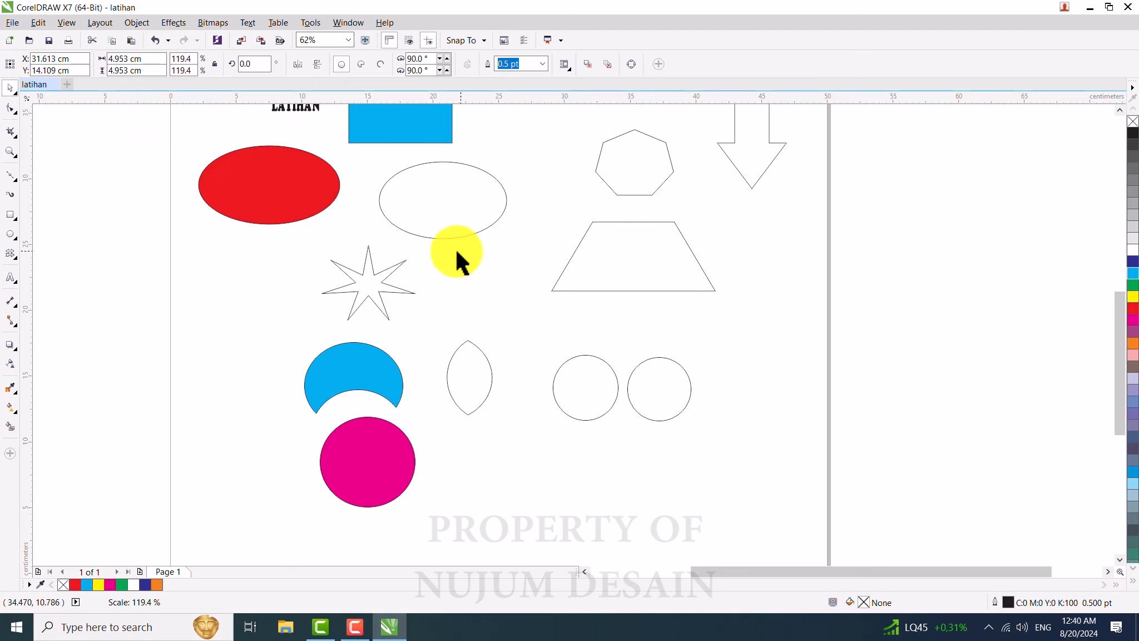
# Step: Select both new circles and fill them red
pyautogui.click(456, 251)
pyautogui.click(592, 394)
pyautogui.keyDown('shift'); pyautogui.click(650, 390); pyautogui.keyUp('shift')
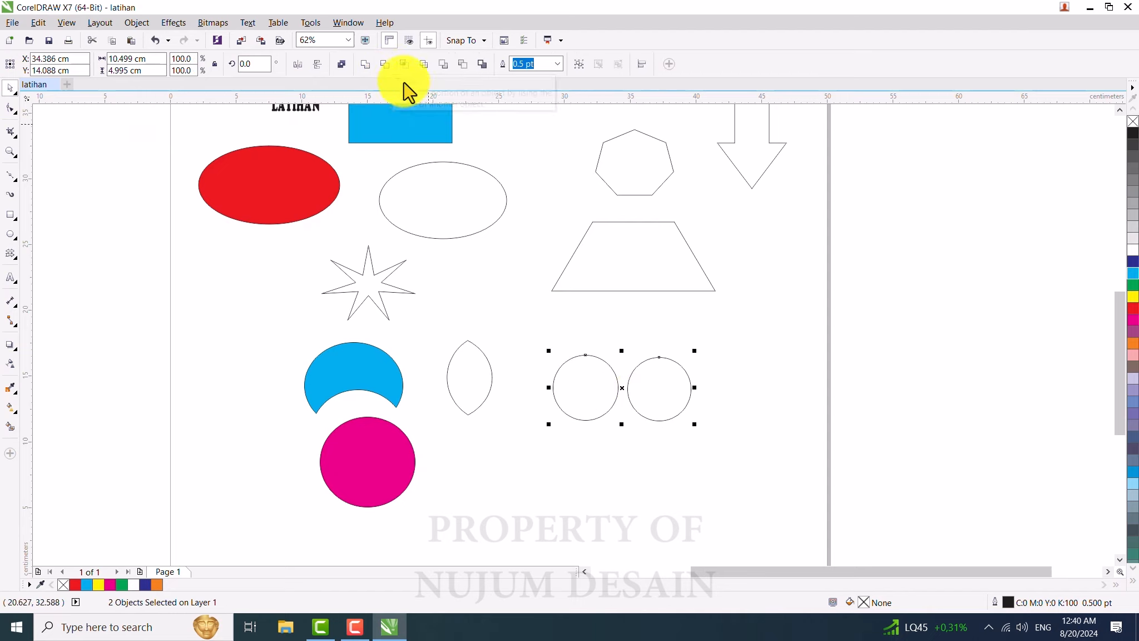
pyautogui.click(637, 392)
pyautogui.click(637, 392)
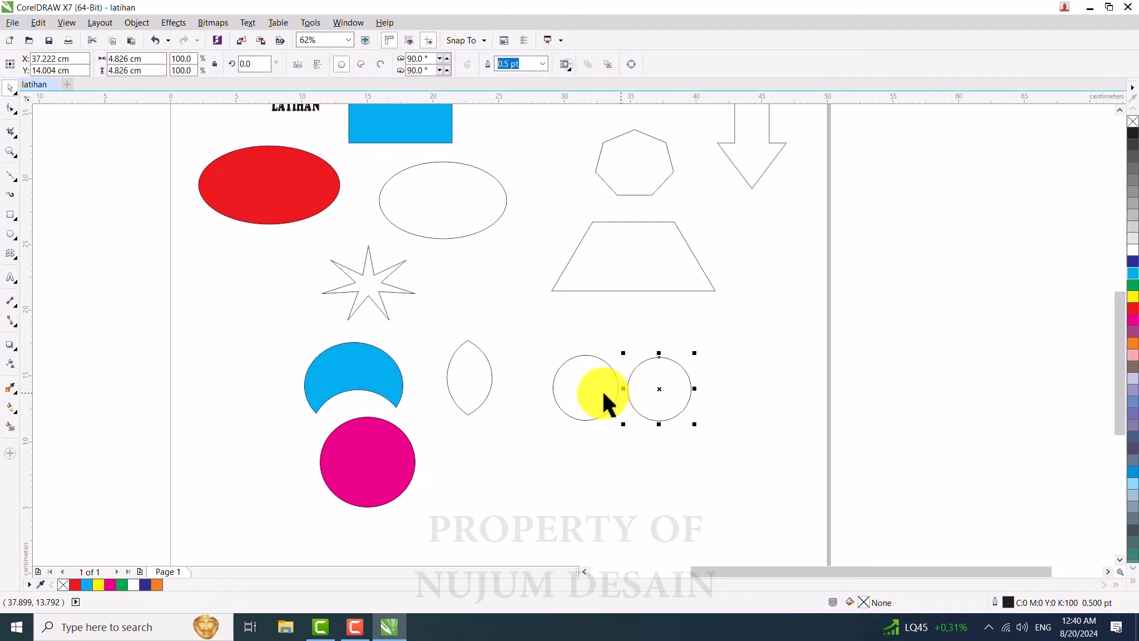
pyautogui.keyDown('shift'); pyautogui.click(602, 394); pyautogui.keyUp('shift')
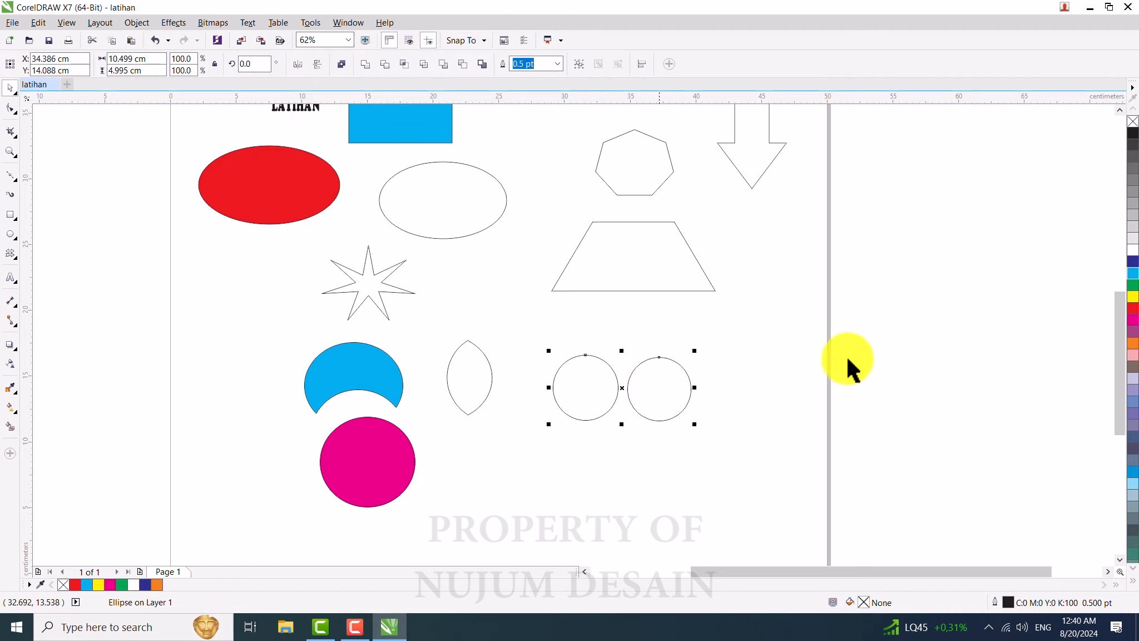
pyautogui.click(1134, 318)
# Step: Fill the right circle green
pyautogui.click(667, 378)
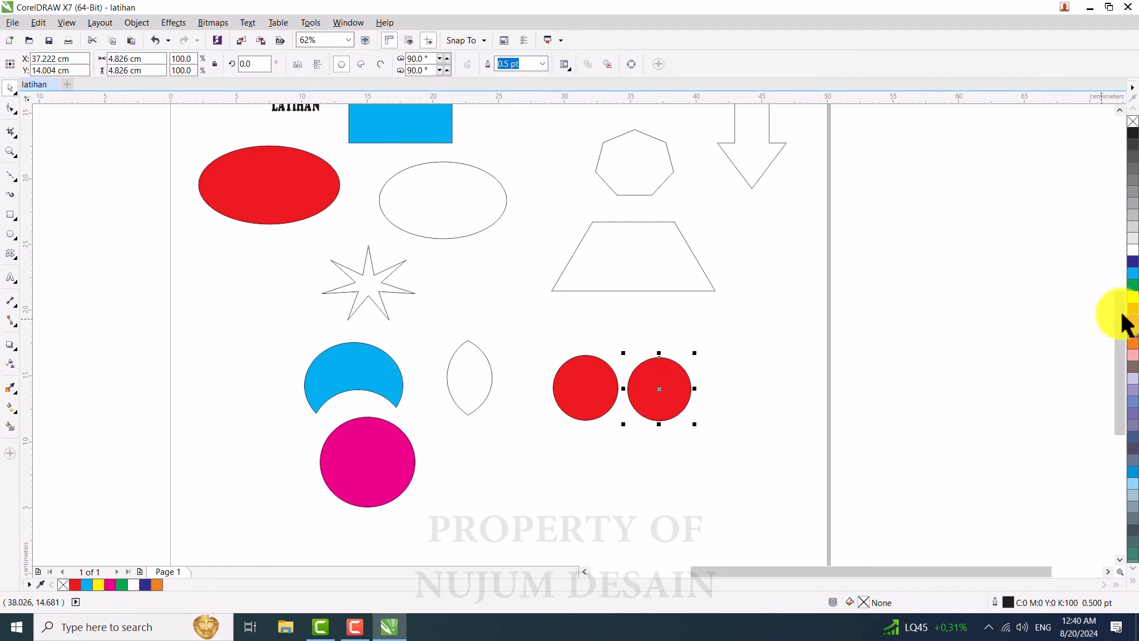
pyautogui.click(1133, 285)
pyautogui.click(721, 470)
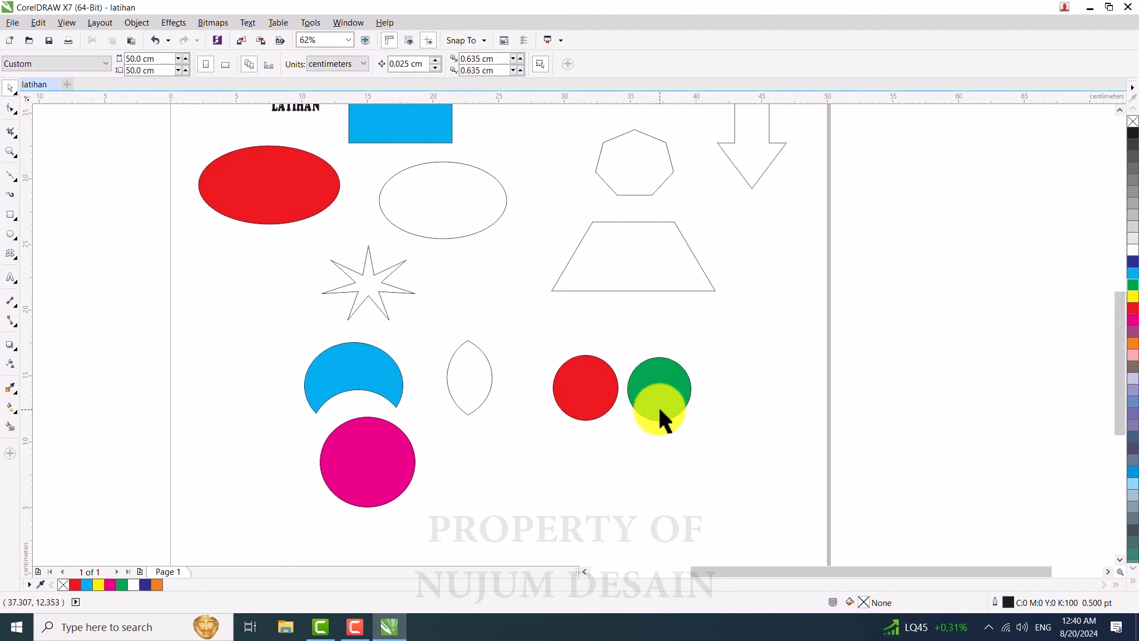
# Step: Move the green circle left to overlap the red one and apply Trim to the pair
pyautogui.click(662, 391)
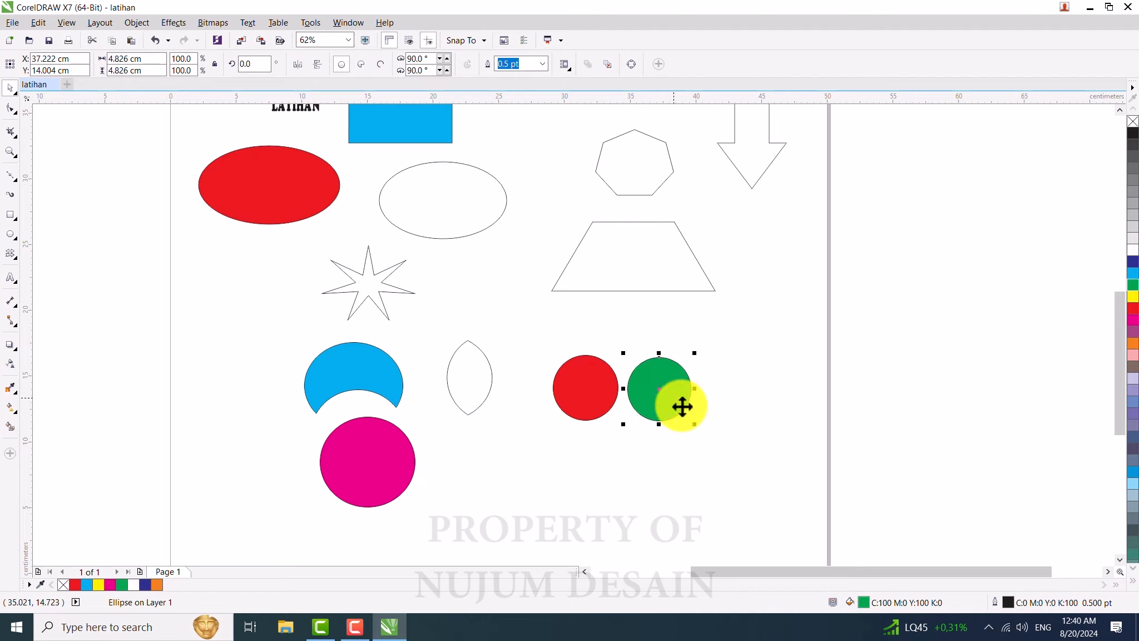
pyautogui.moveTo(664, 398); pyautogui.dragTo(618, 395)
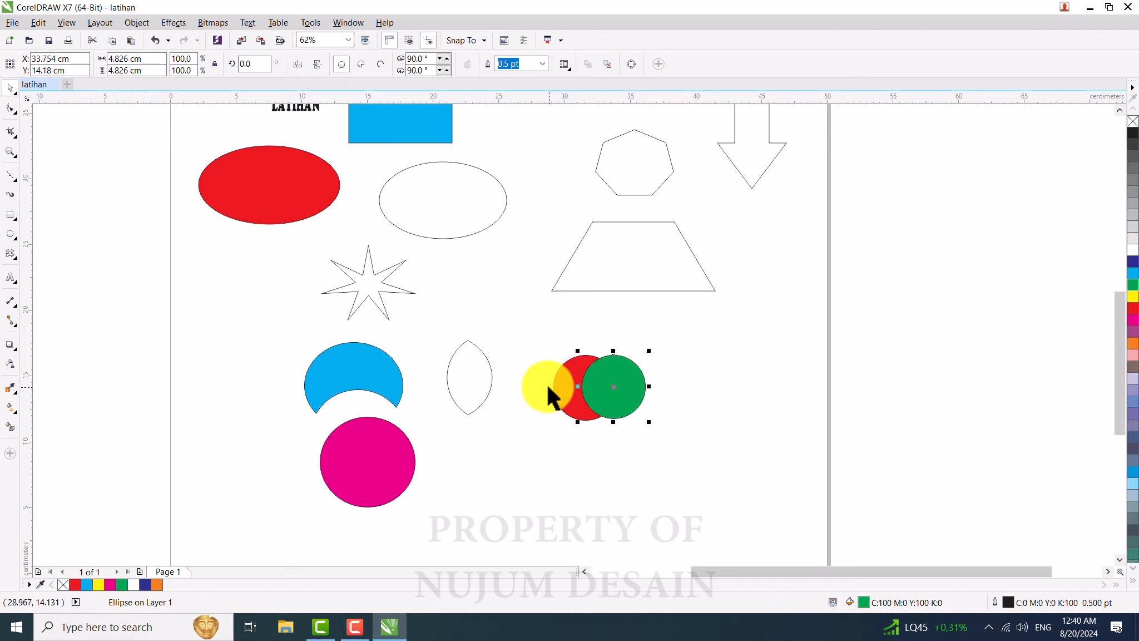
pyautogui.keyDown('shift'); pyautogui.click(559, 384); pyautogui.keyUp('shift')
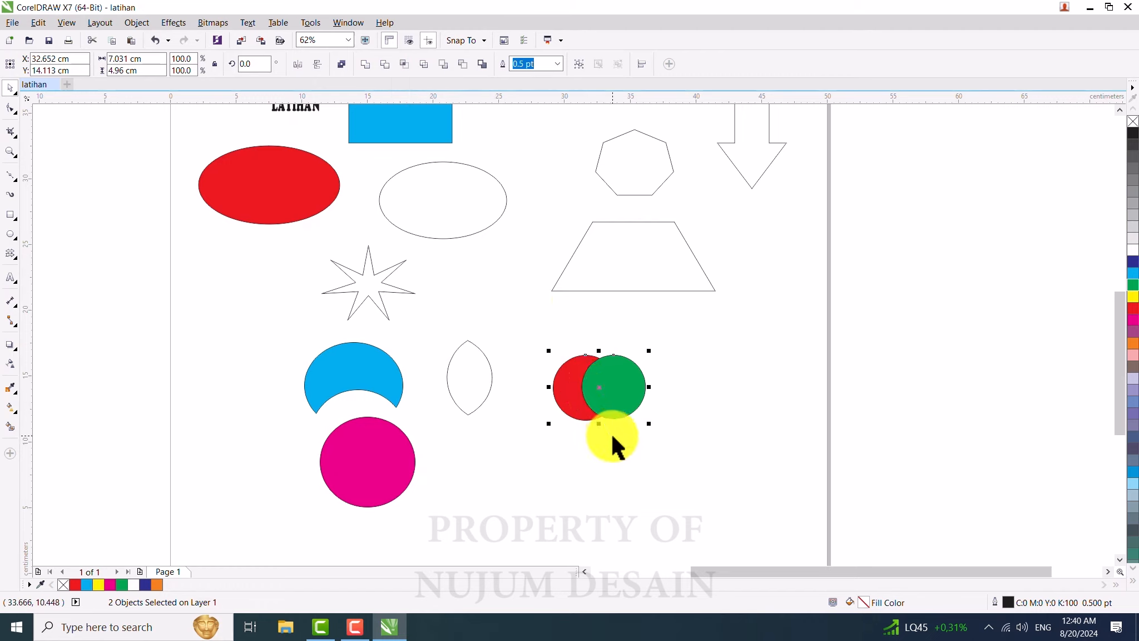
pyautogui.click(621, 447)
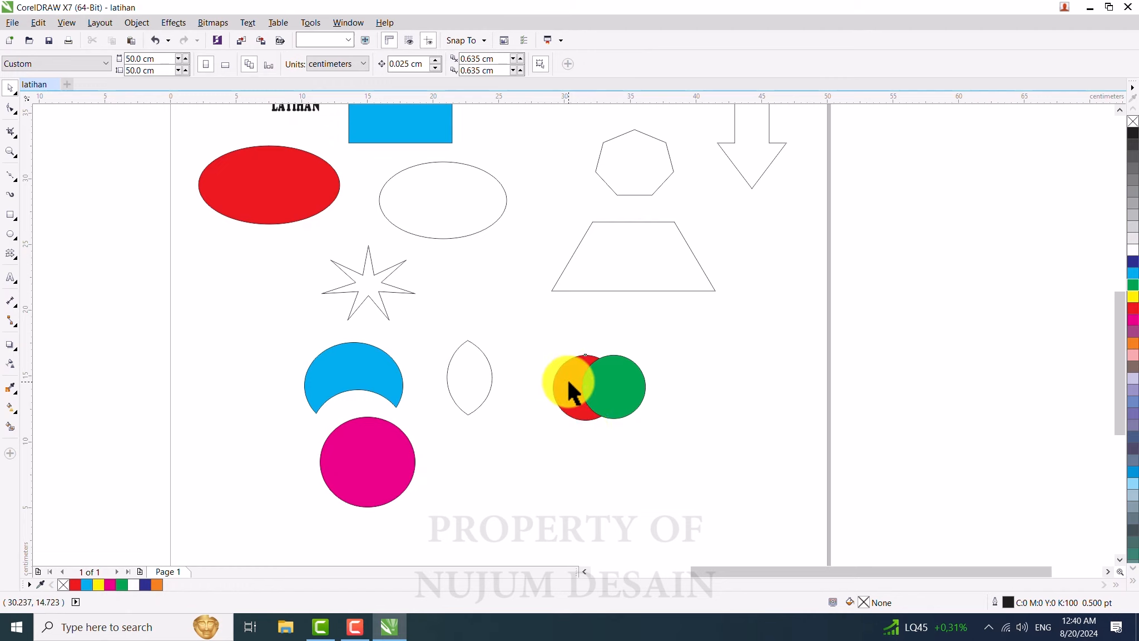
pyautogui.click(568, 380)
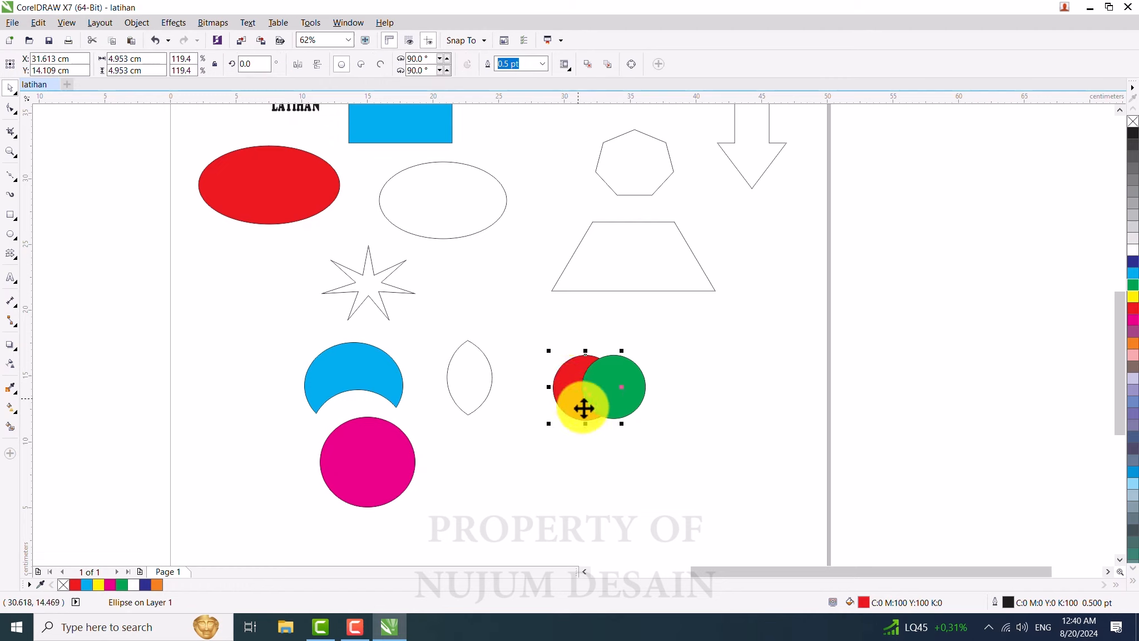
pyautogui.keyDown('shift'); pyautogui.click(640, 382); pyautogui.keyUp('shift')
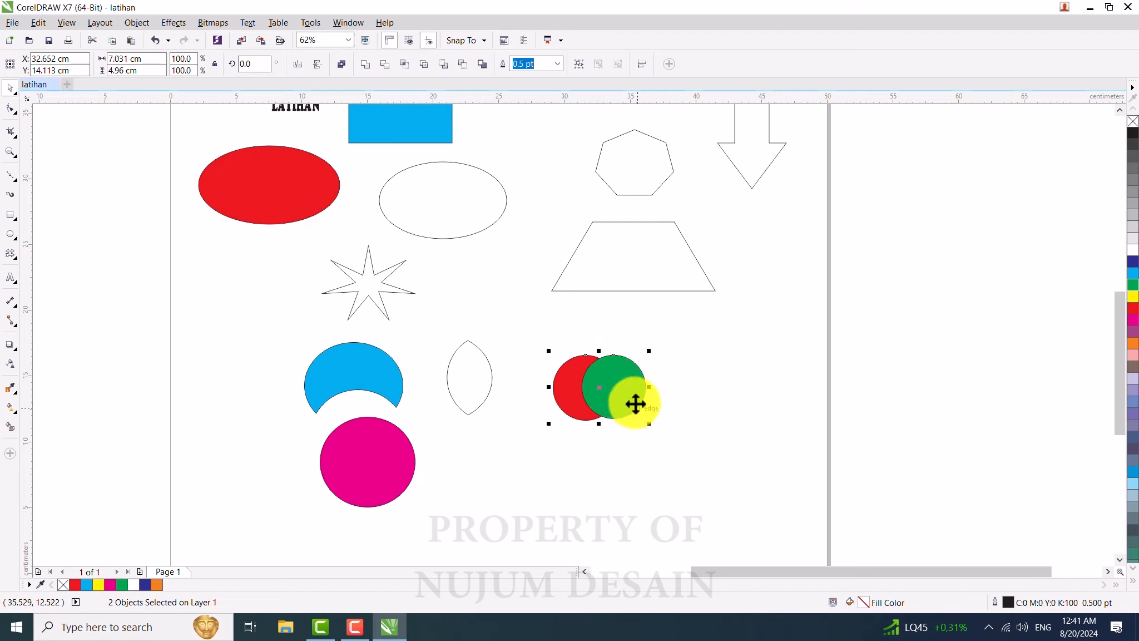
pyautogui.click(384, 65)
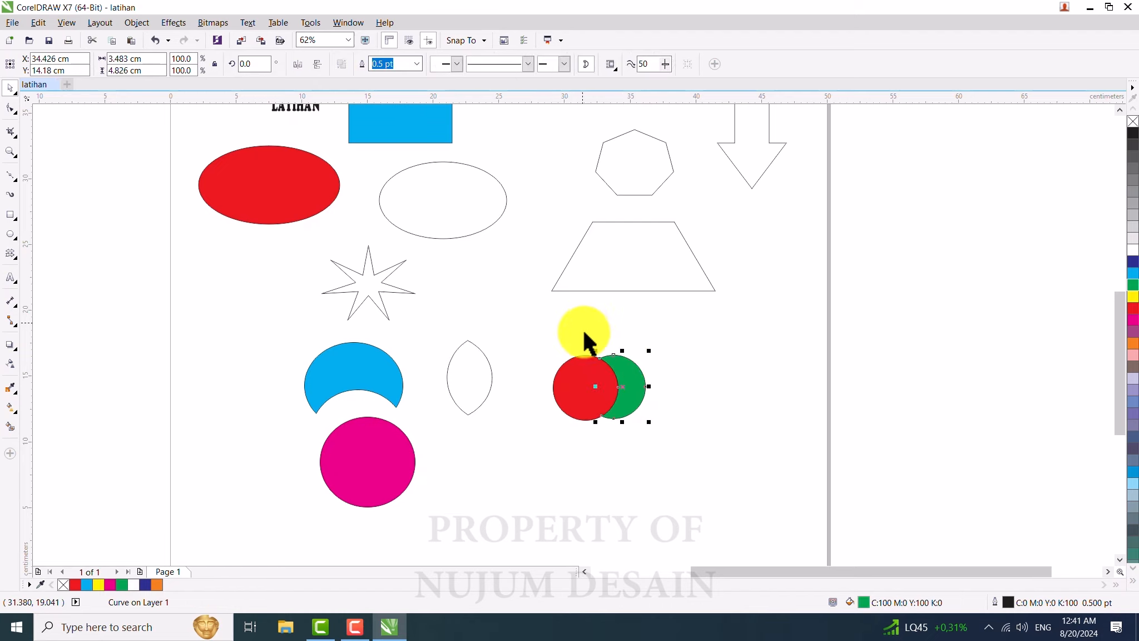
pyautogui.click(584, 385)
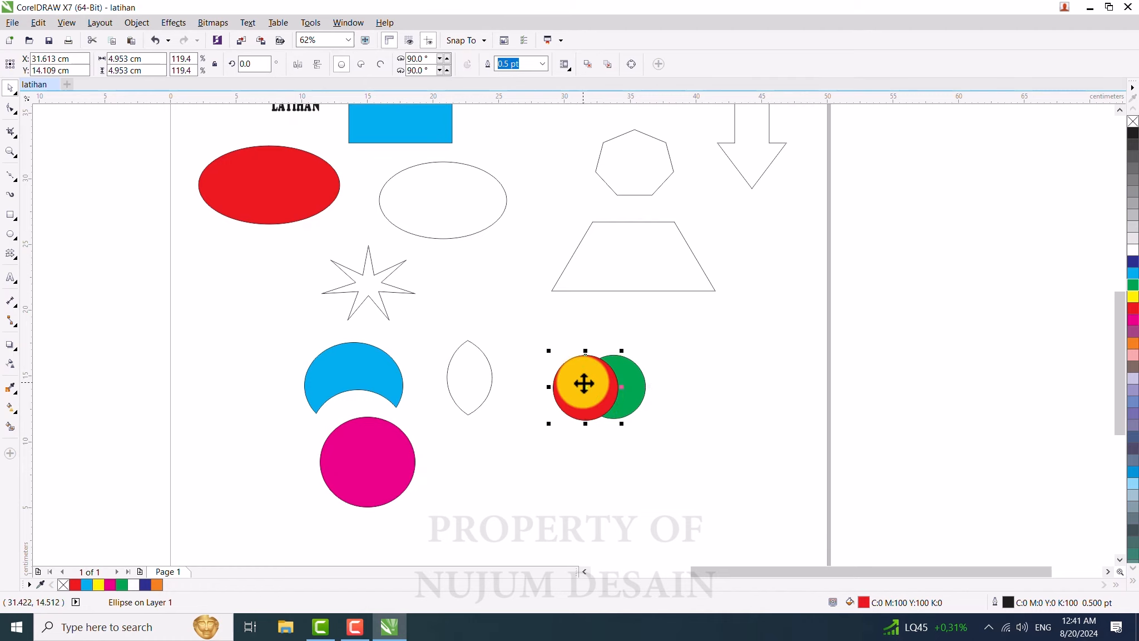
pyautogui.keyDown('shift'); pyautogui.click(639, 385); pyautogui.keyUp('shift')
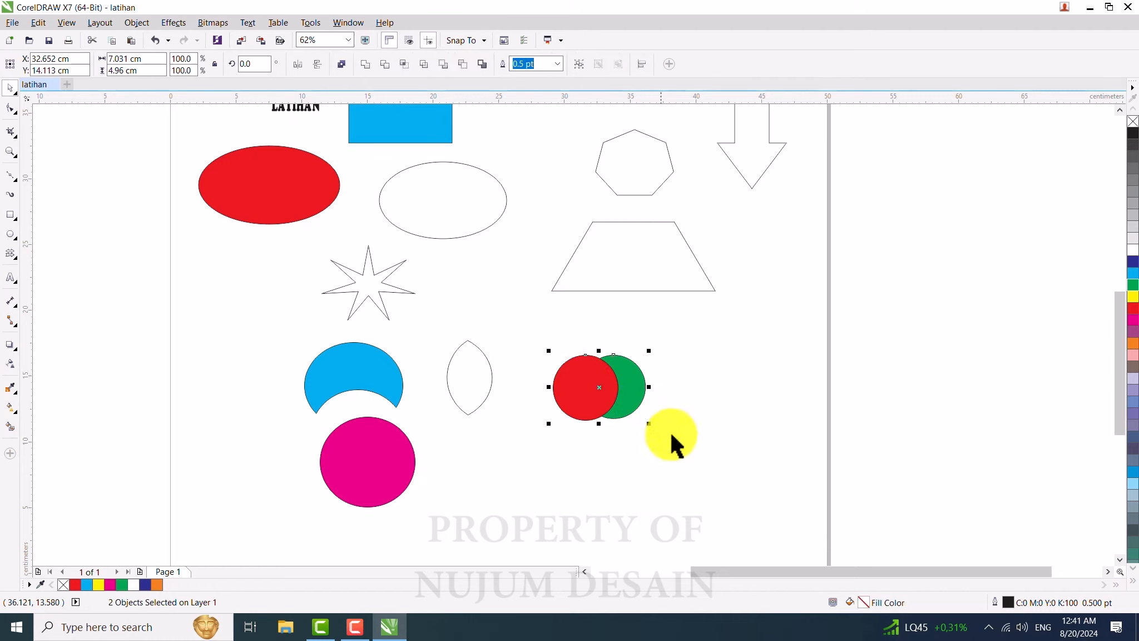
pyautogui.click(390, 442)
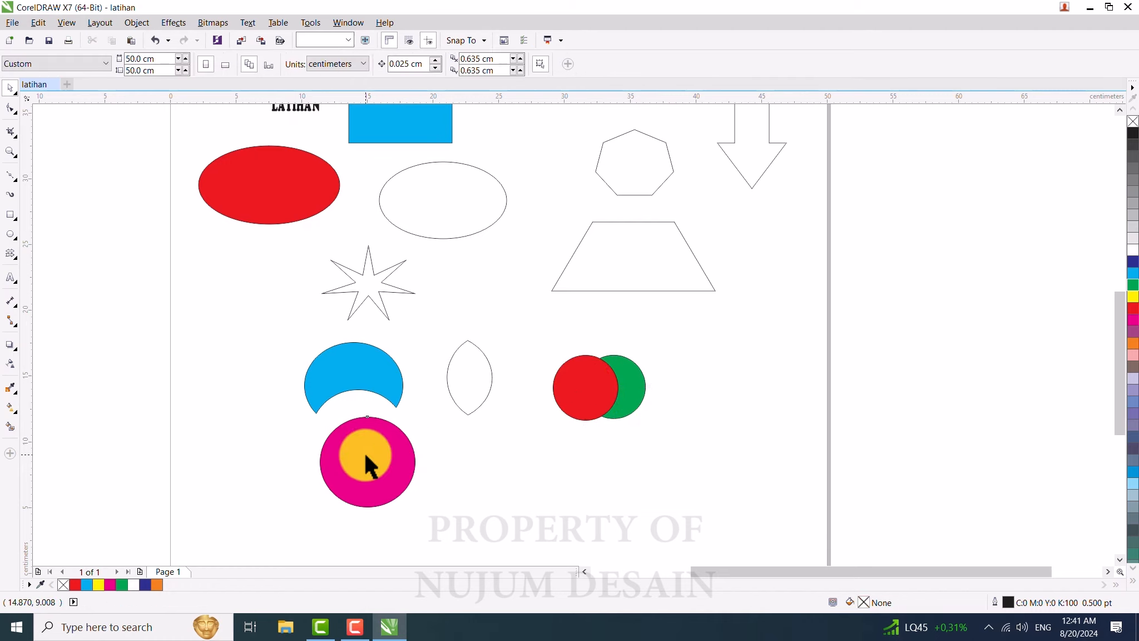
pyautogui.click(424, 390)
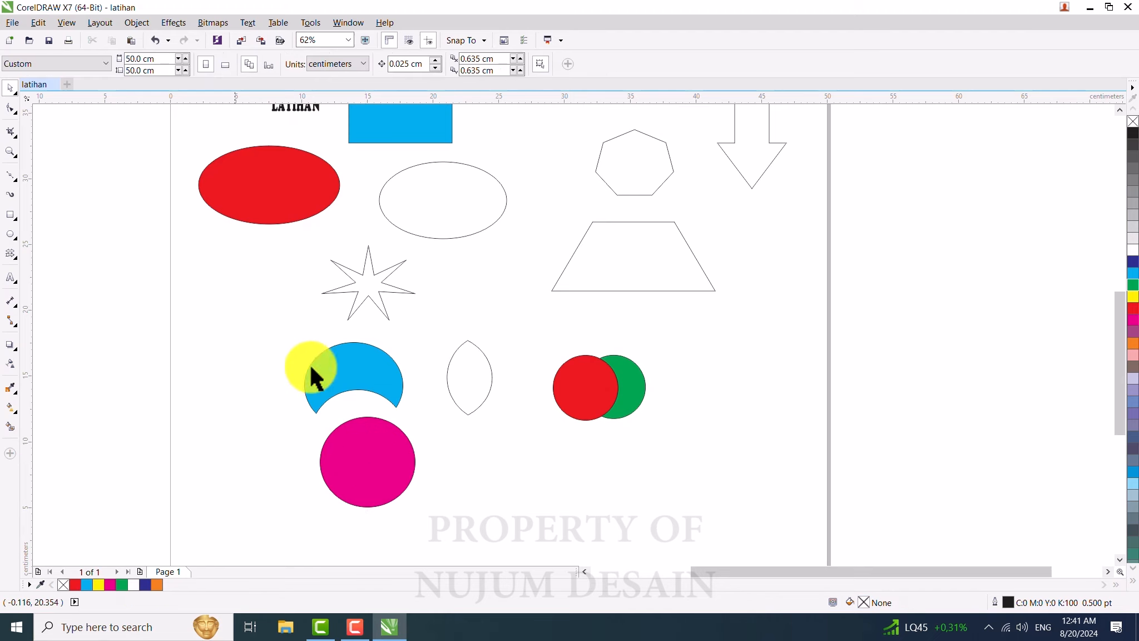
# Step: Move the magenta circle up so it overlaps the right side of the cyan shape
pyautogui.click(396, 449)
pyautogui.keyDown('shift'); pyautogui.click(388, 376); pyautogui.keyUp('shift')
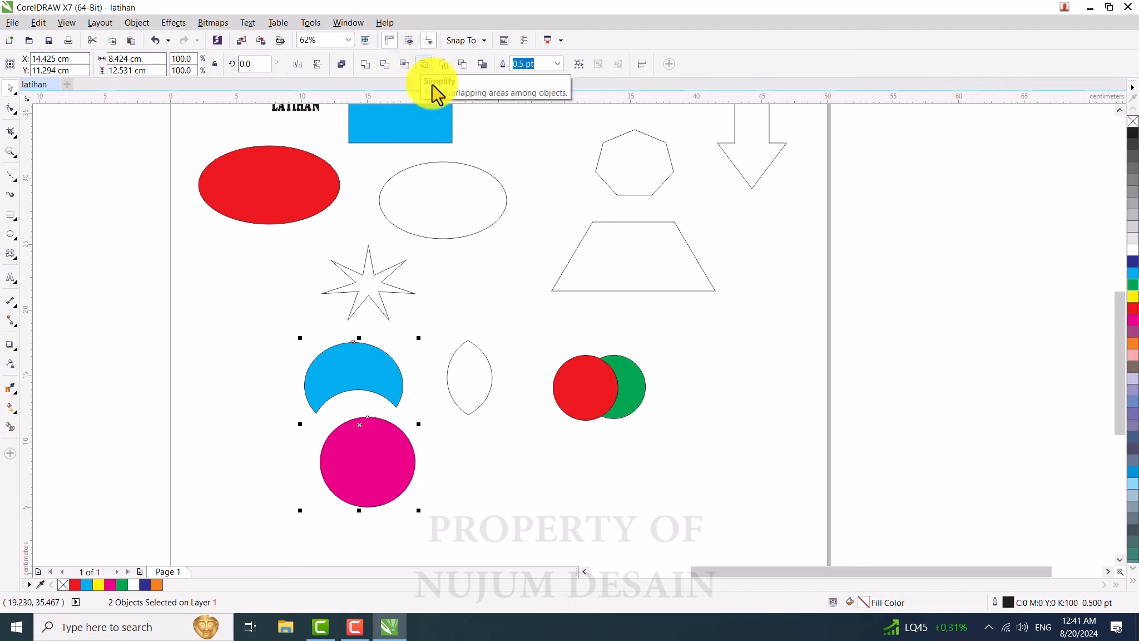
pyautogui.click(479, 477)
pyautogui.moveTo(376, 472); pyautogui.dragTo(392, 404)
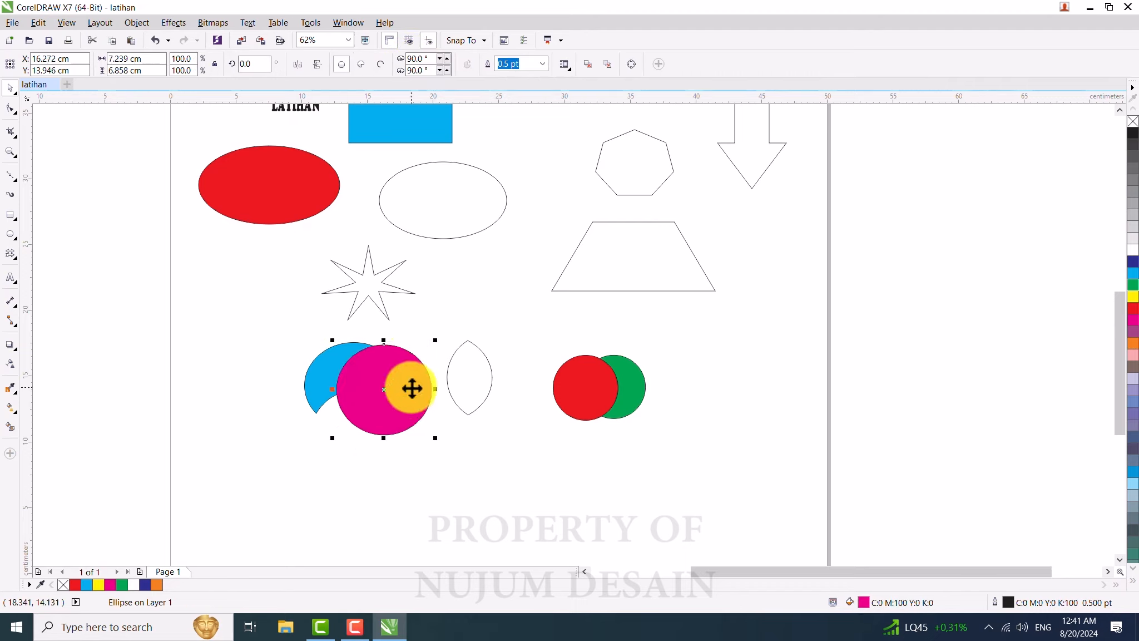
pyautogui.click(410, 383)
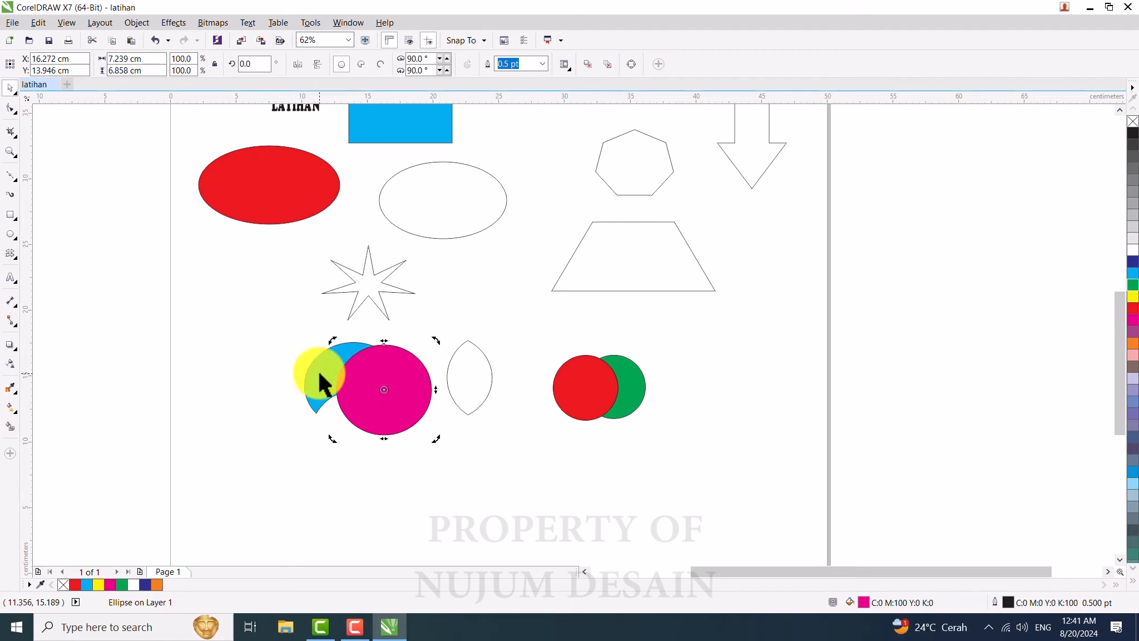
# Step: Simplify the cyan shape and magenta circle, then move the cyan shape left away from the circle
pyautogui.click(320, 373)
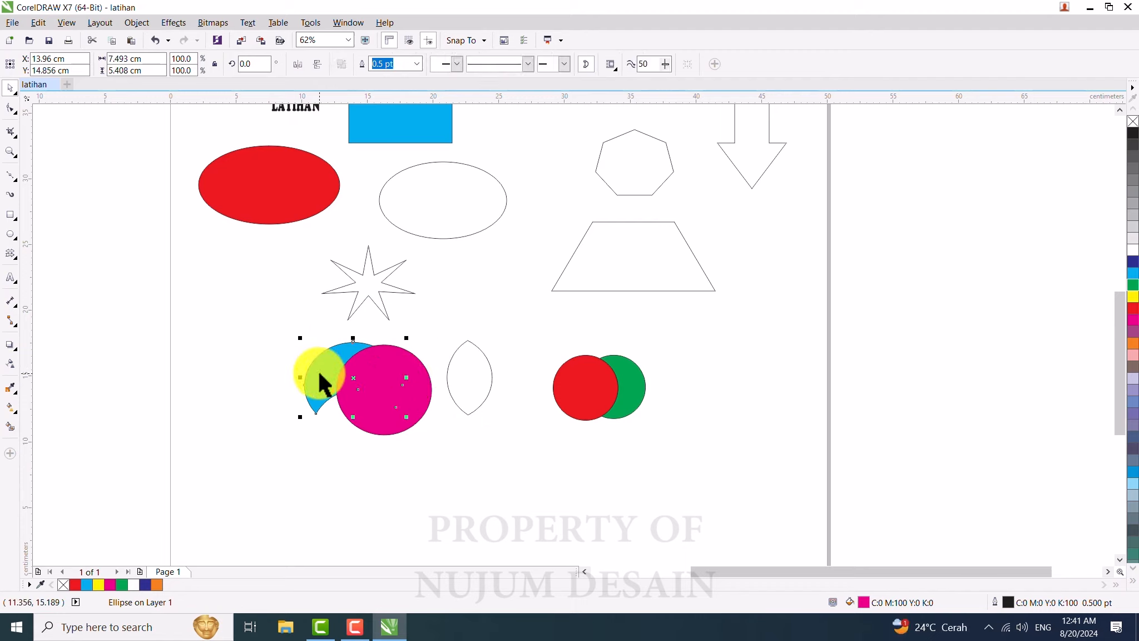
pyautogui.click(380, 493)
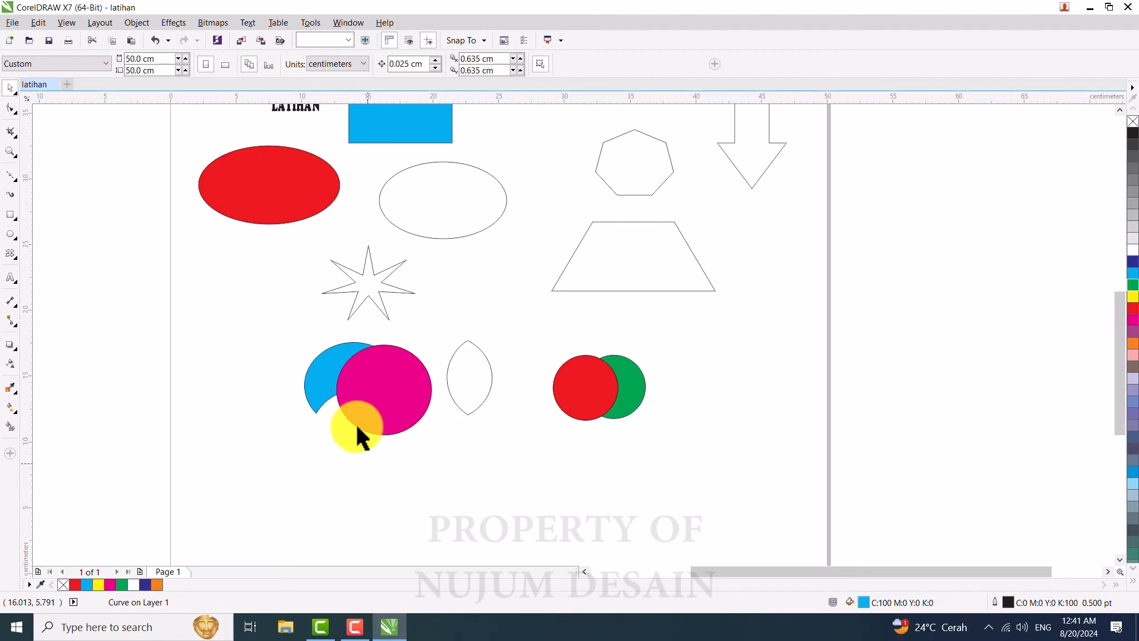
pyautogui.click(321, 367)
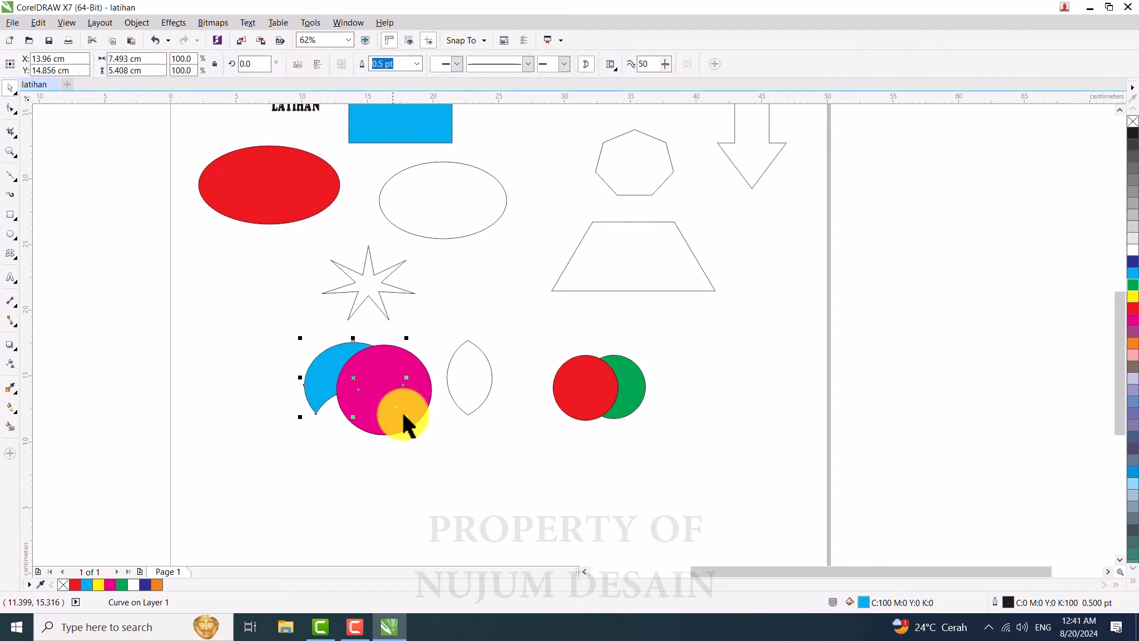
pyautogui.keyDown('shift'); pyautogui.click(426, 388); pyautogui.keyUp('shift')
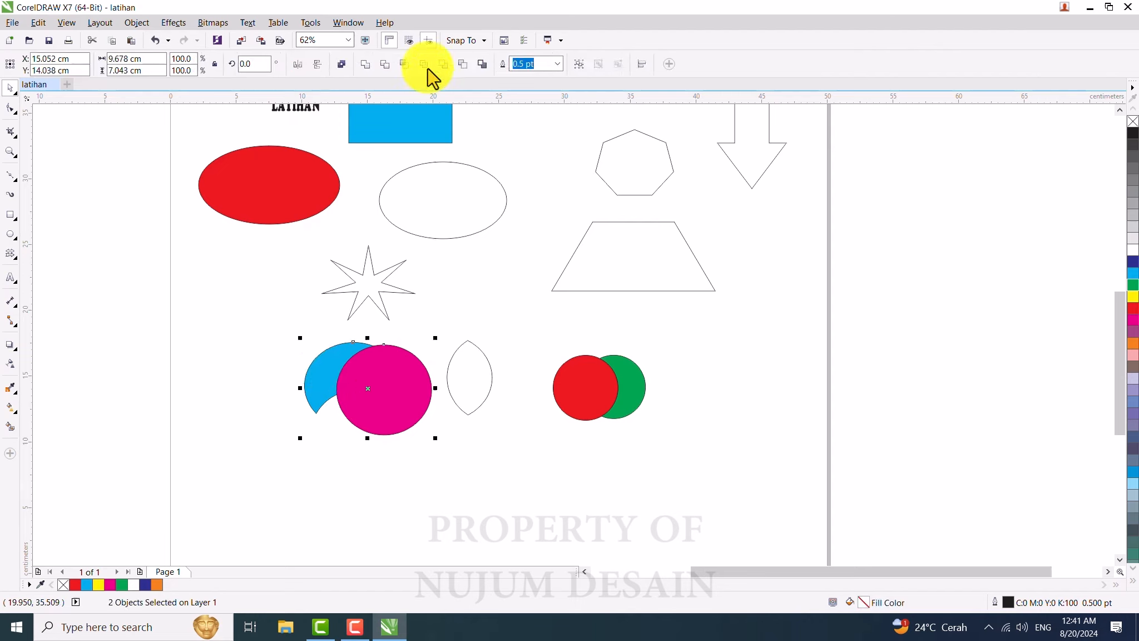
pyautogui.click(390, 390)
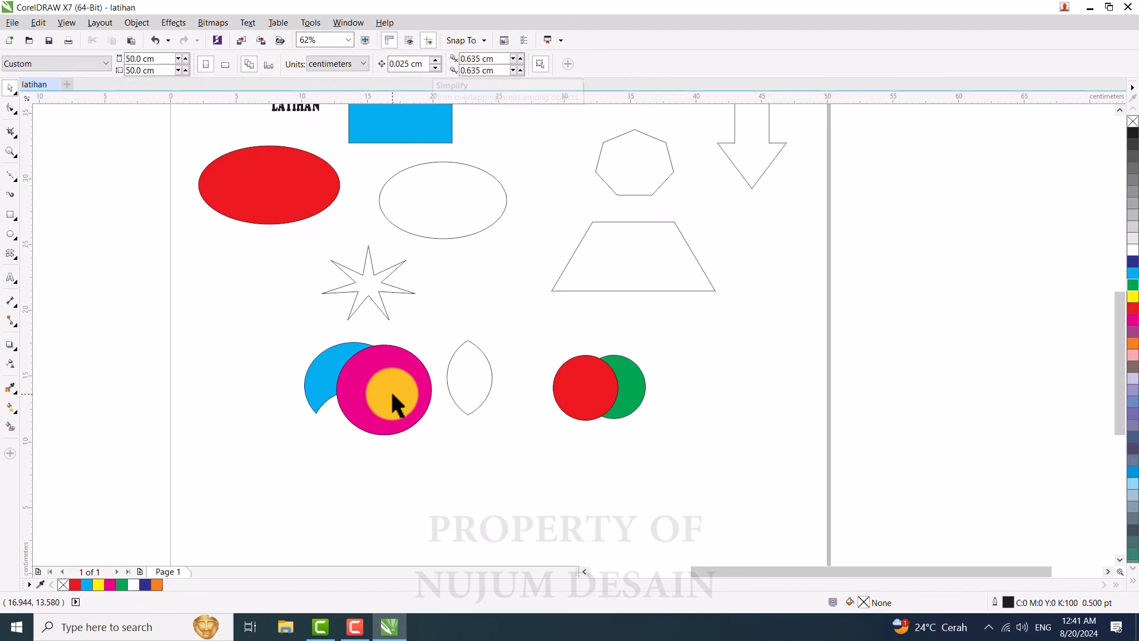
pyautogui.moveTo(310, 388); pyautogui.dragTo(288, 388)
pyautogui.keyDown('shift'); pyautogui.click(376, 394); pyautogui.keyUp('shift')
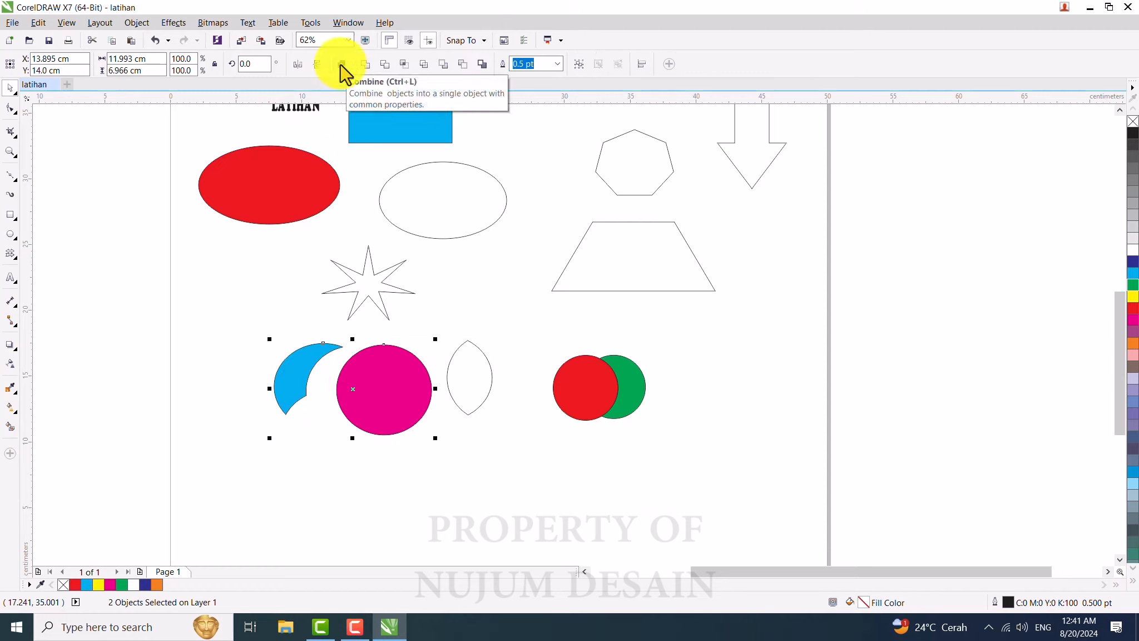
pyautogui.click(501, 439)
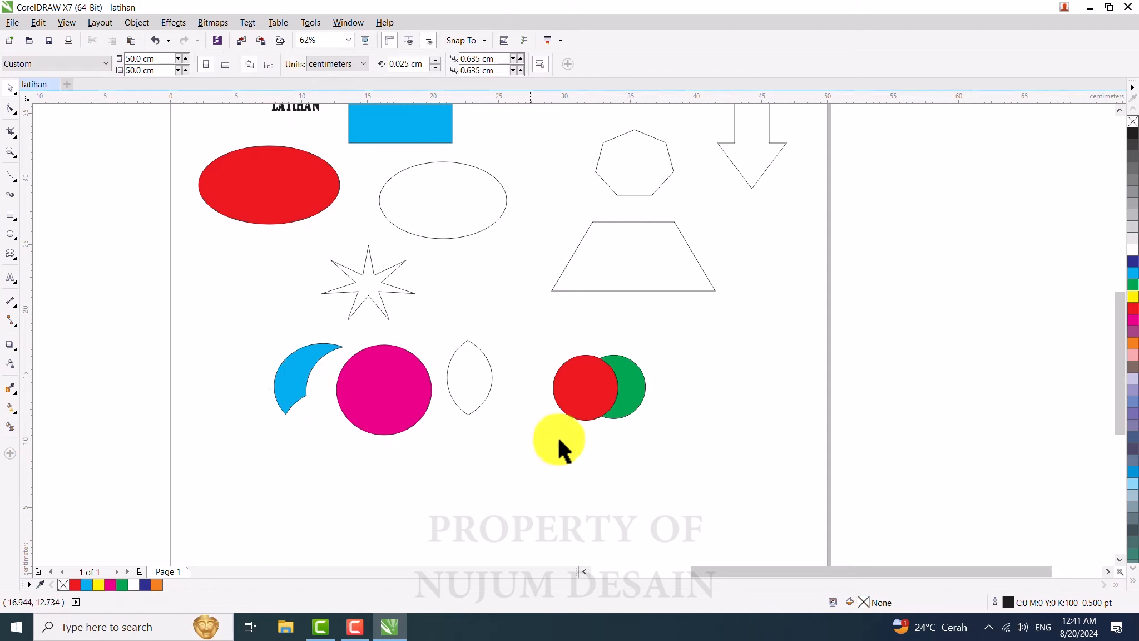
# Step: Move the red circle down away from the green crescent and copy it
pyautogui.moveTo(594, 393); pyautogui.dragTo(495, 465)
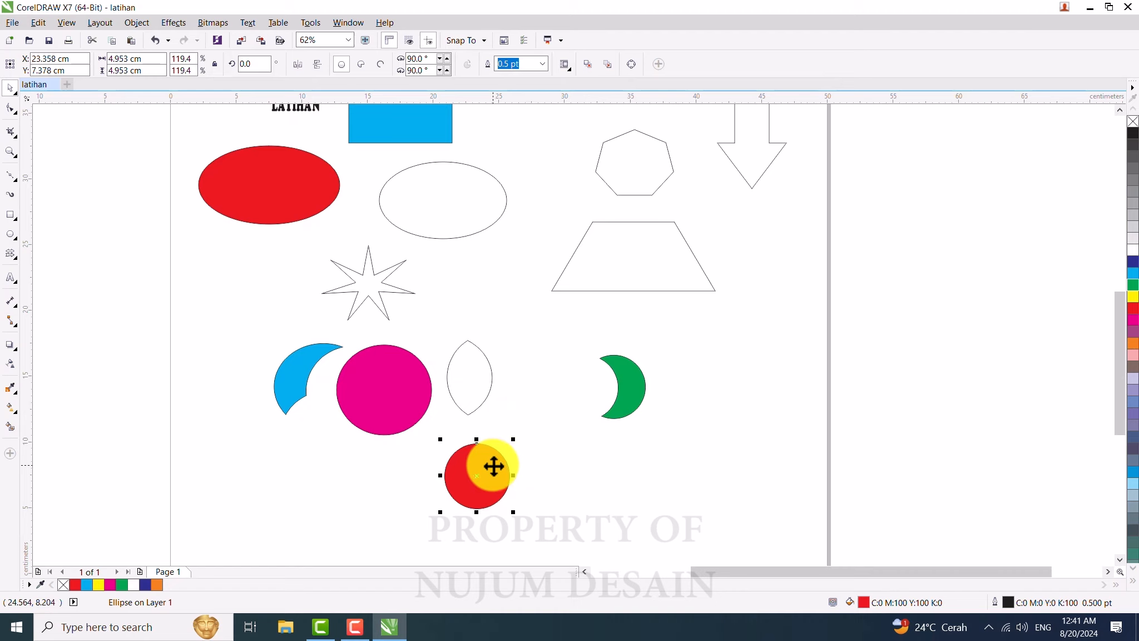
pyautogui.rightClick(494, 466)
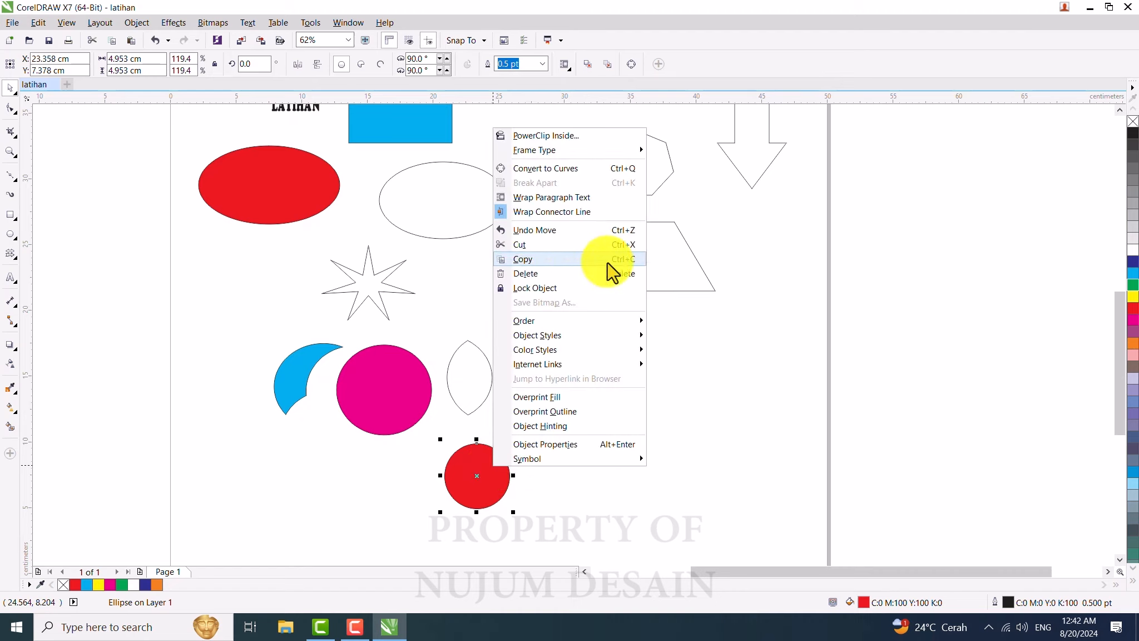
pyautogui.click(622, 272)
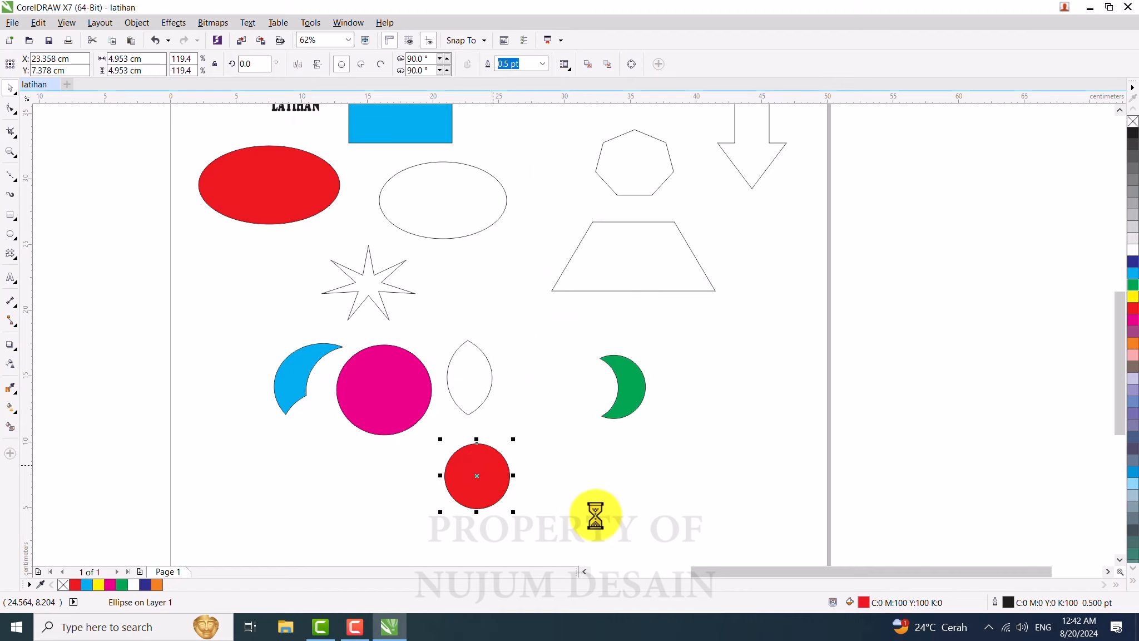
# Step: Paste a copy of the red circle and move it to the right of the original
pyautogui.click(557, 481)
pyautogui.rightClick(553, 479)
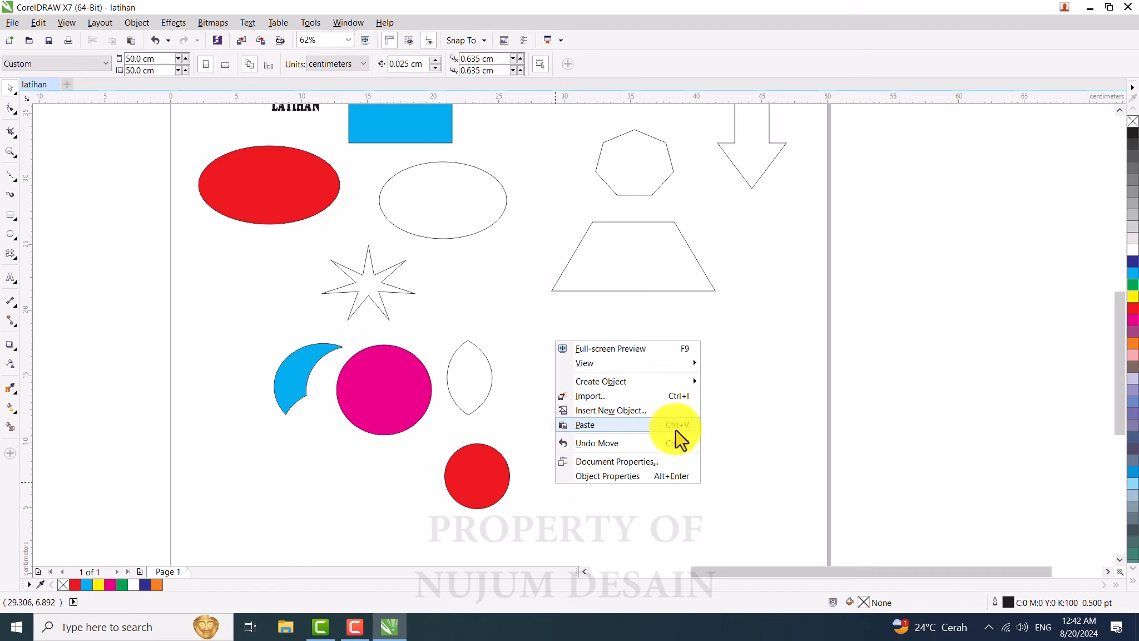
pyautogui.click(585, 424)
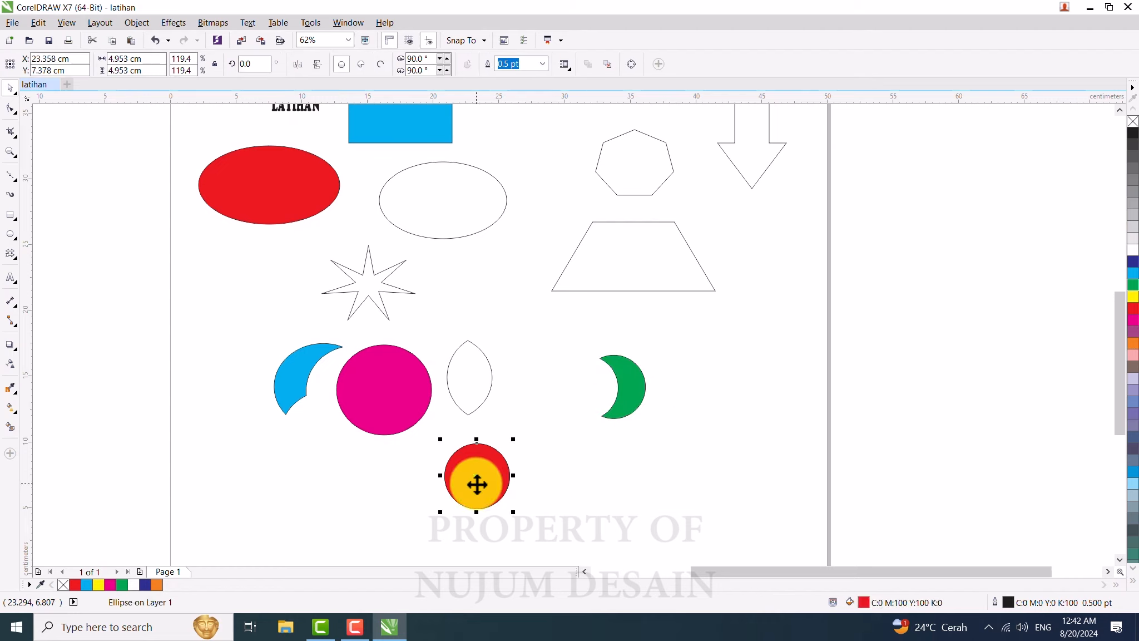
pyautogui.moveTo(476, 480); pyautogui.dragTo(561, 499)
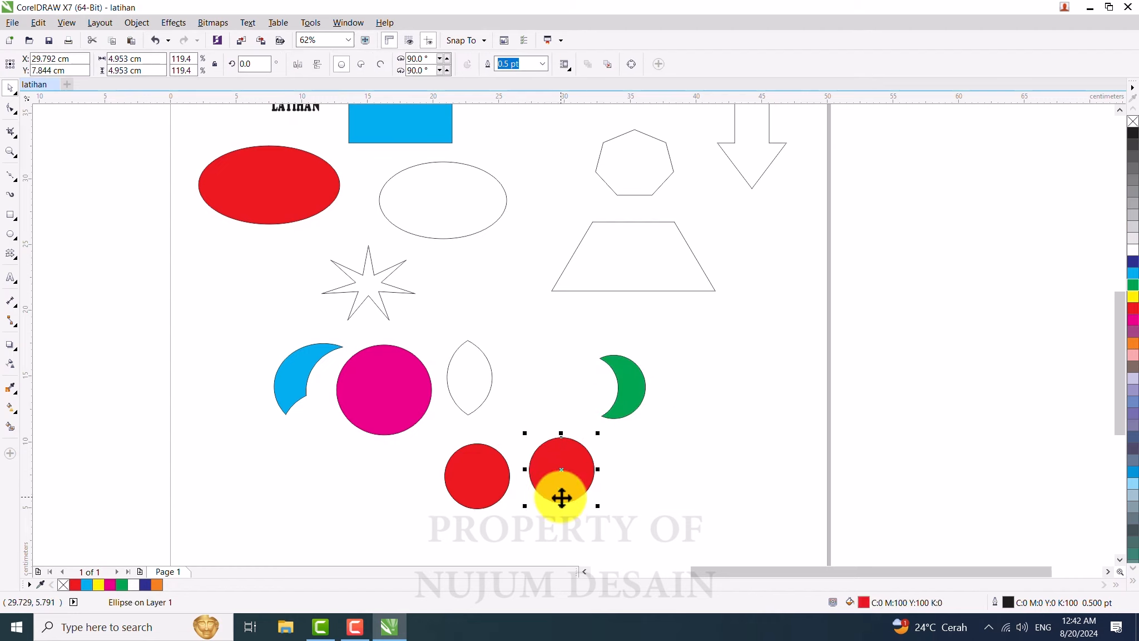
# Step: Move the stacked red circle copy to the right, beside the second red circle
pyautogui.click(645, 491)
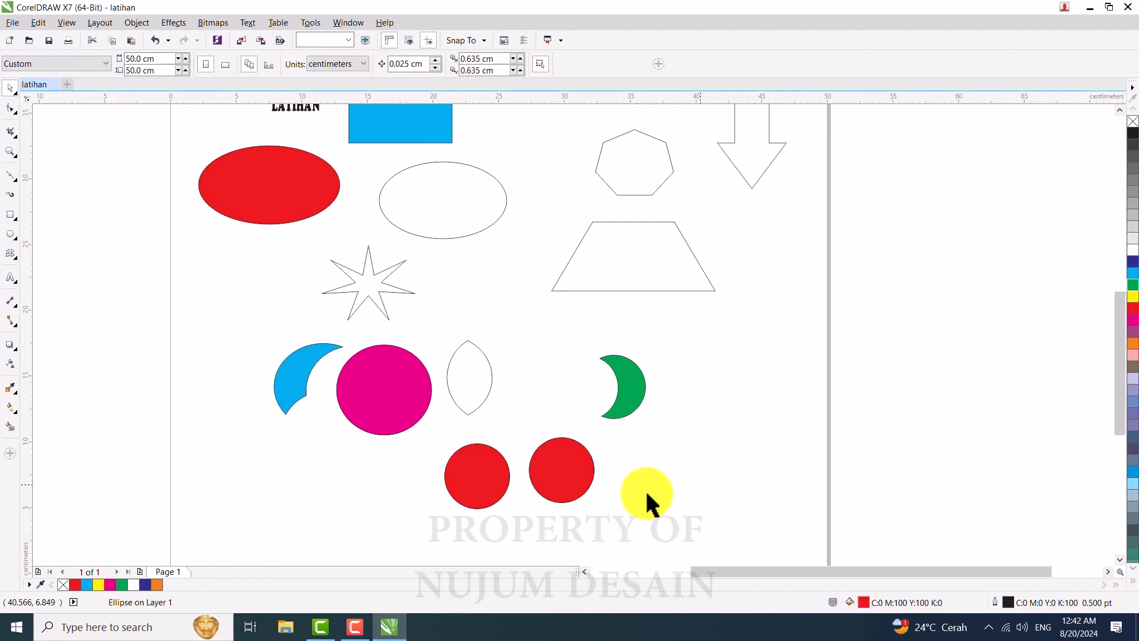
pyautogui.click(573, 483)
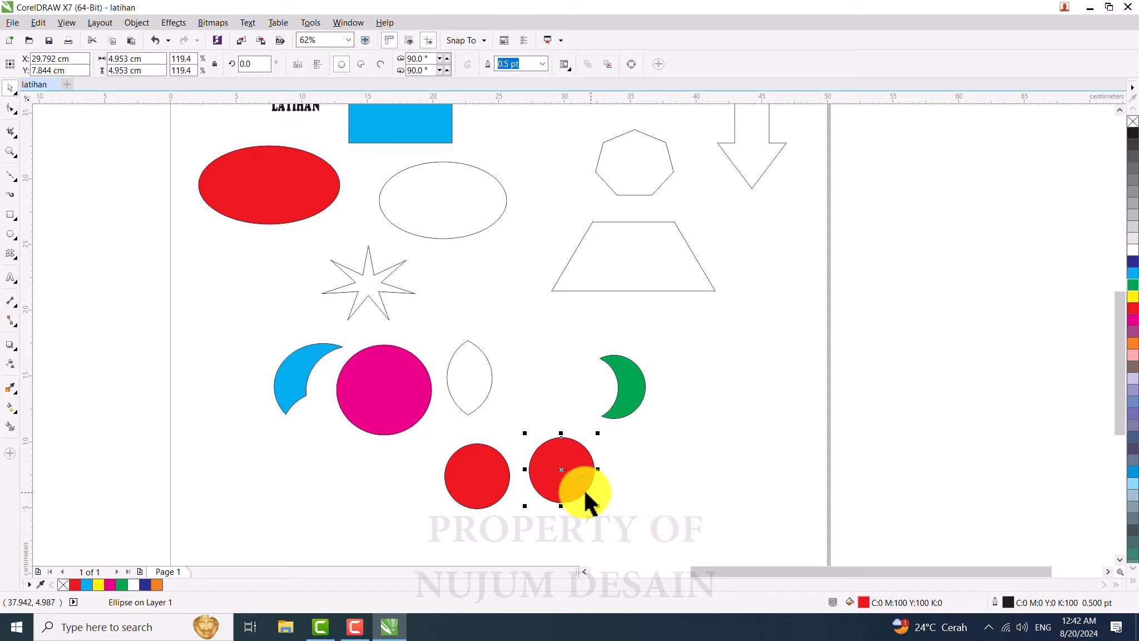
pyautogui.moveTo(560, 472); pyautogui.dragTo(631, 483)
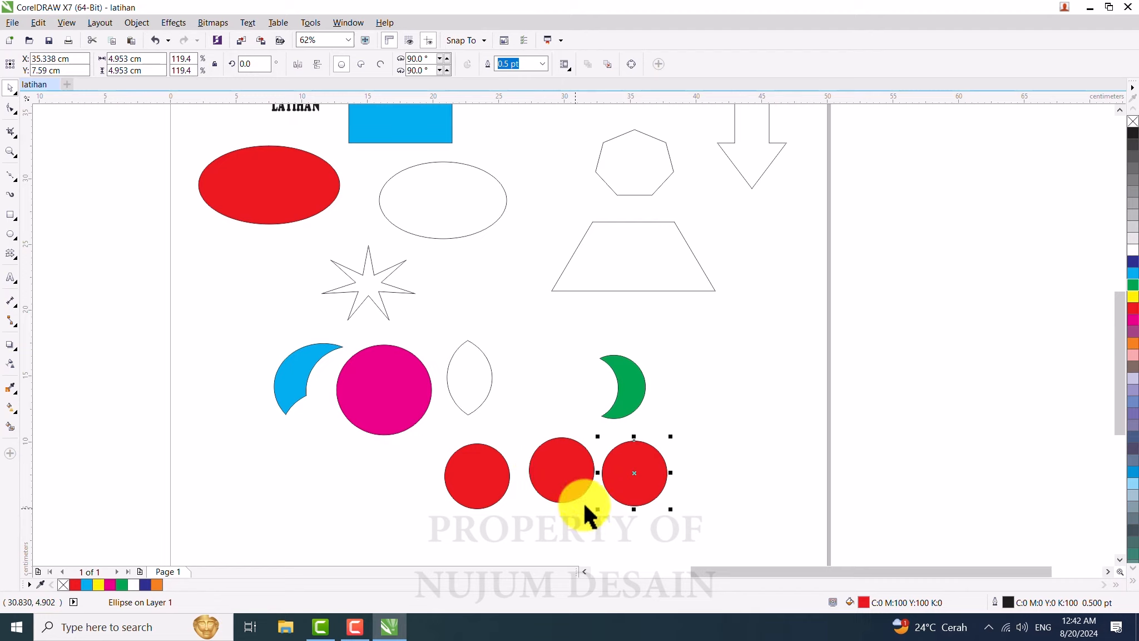
# Step: Fill the third circle yellow and move it left so it overlaps the middle red circle
pyautogui.click(1135, 296)
pyautogui.click(676, 486)
pyautogui.moveTo(640, 486); pyautogui.dragTo(608, 479)
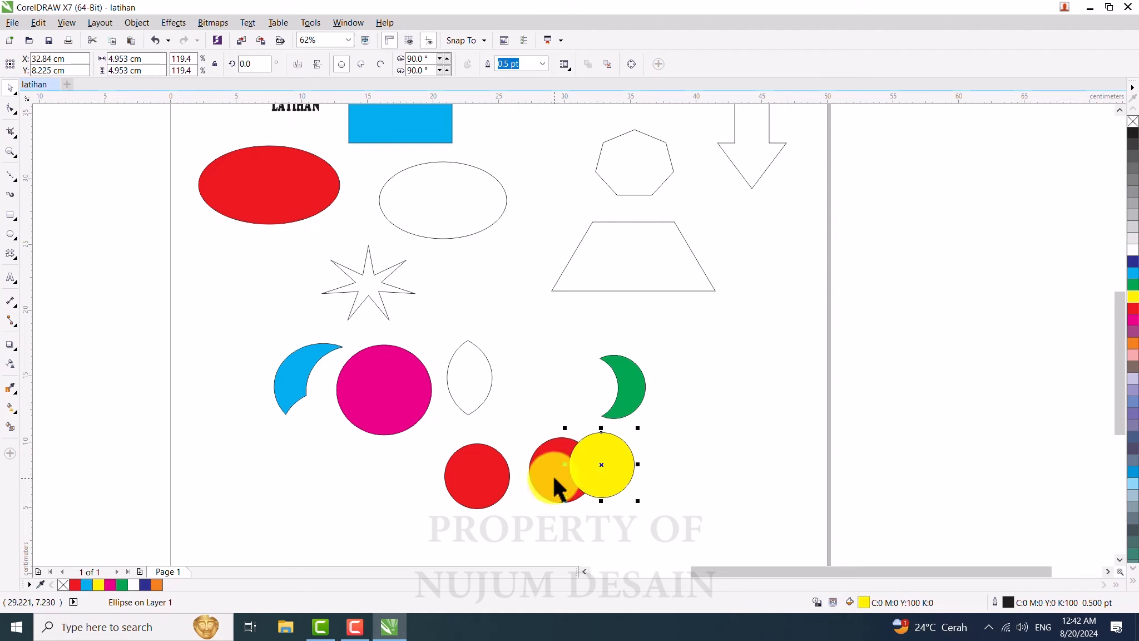
# Step: Combine the yellow circle with the middle red circle and nudge the combined shape slightly right
pyautogui.keyDown('shift'); pyautogui.click(548, 479); pyautogui.keyUp('shift')
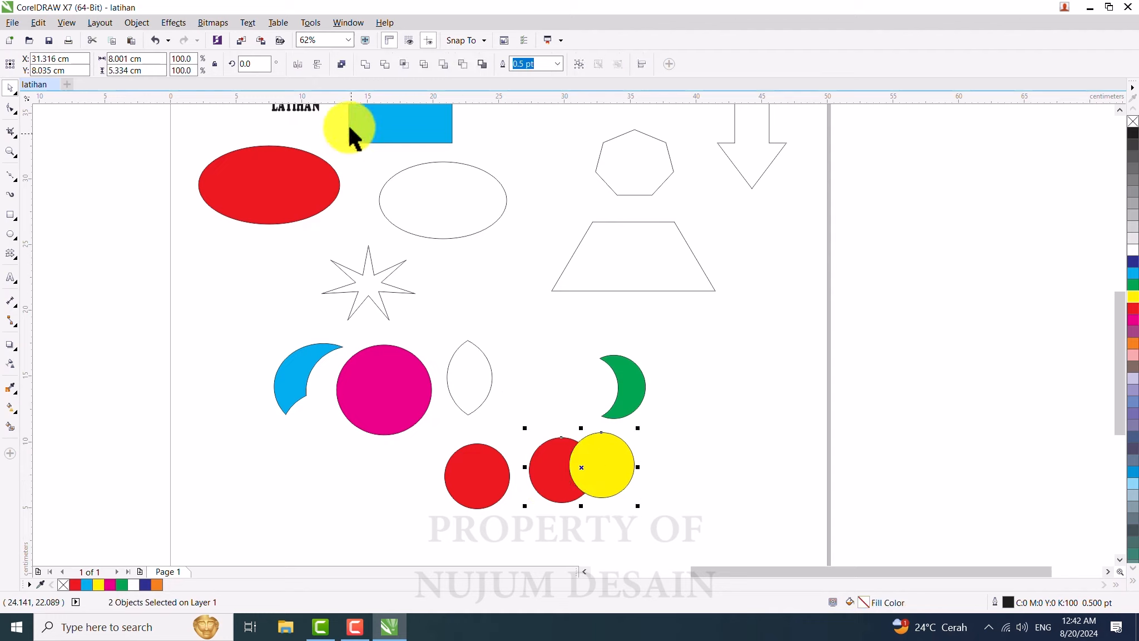
pyautogui.click(341, 64)
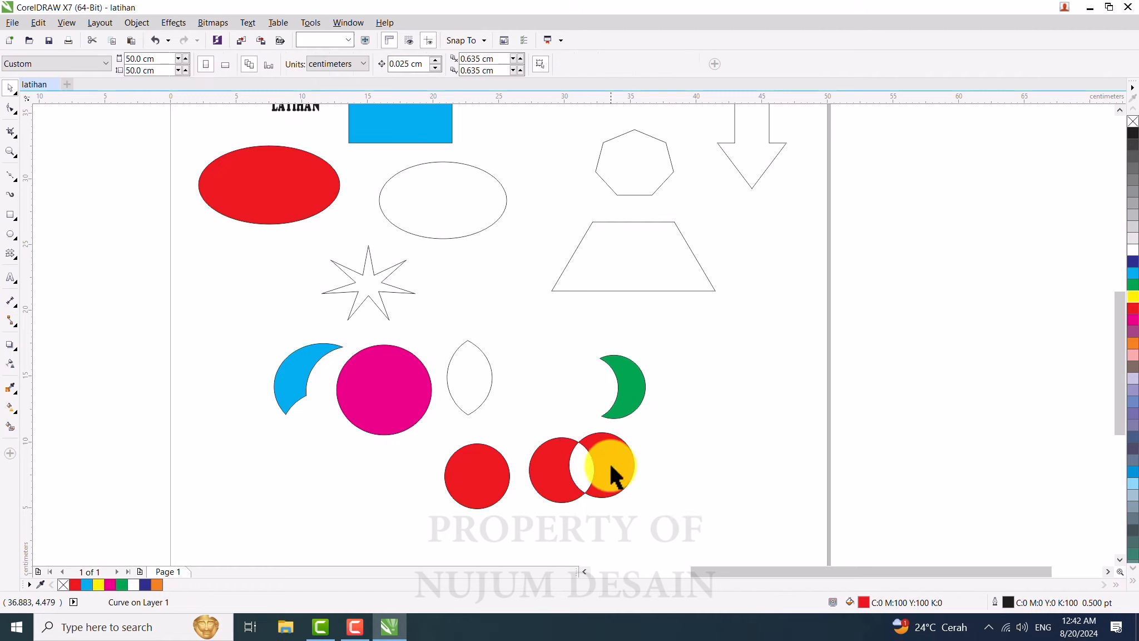
pyautogui.moveTo(610, 465); pyautogui.dragTo(633, 472)
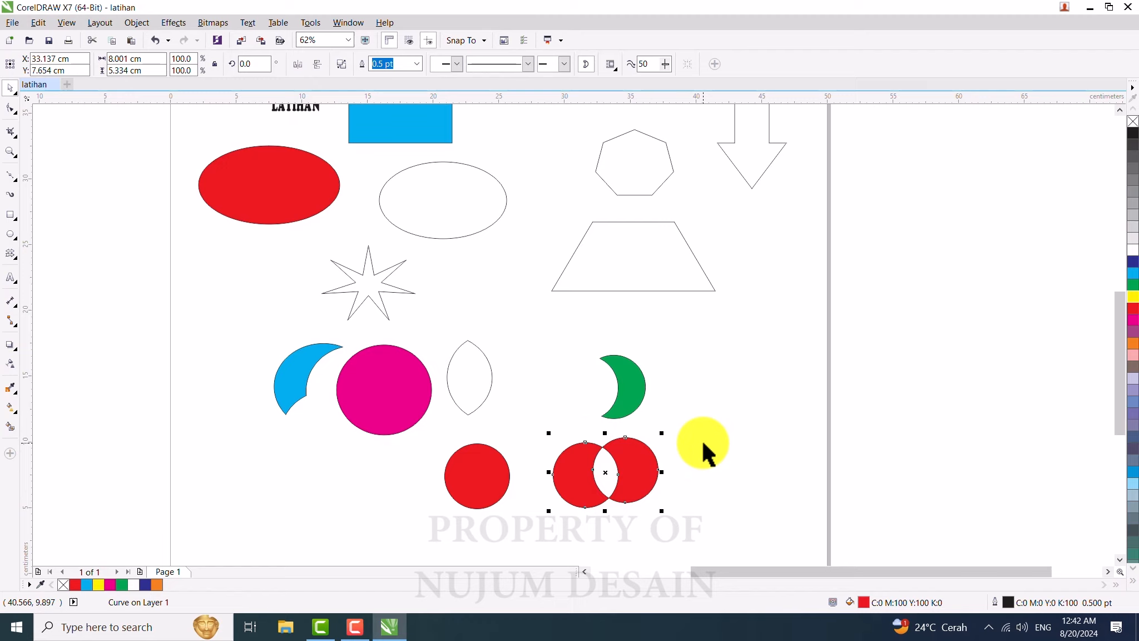
pyautogui.moveTo(636, 466)
pyautogui.mouseDown()
pyautogui.moveTo(639, 449)
pyautogui.moveTo(623, 464)
pyautogui.mouseUp()
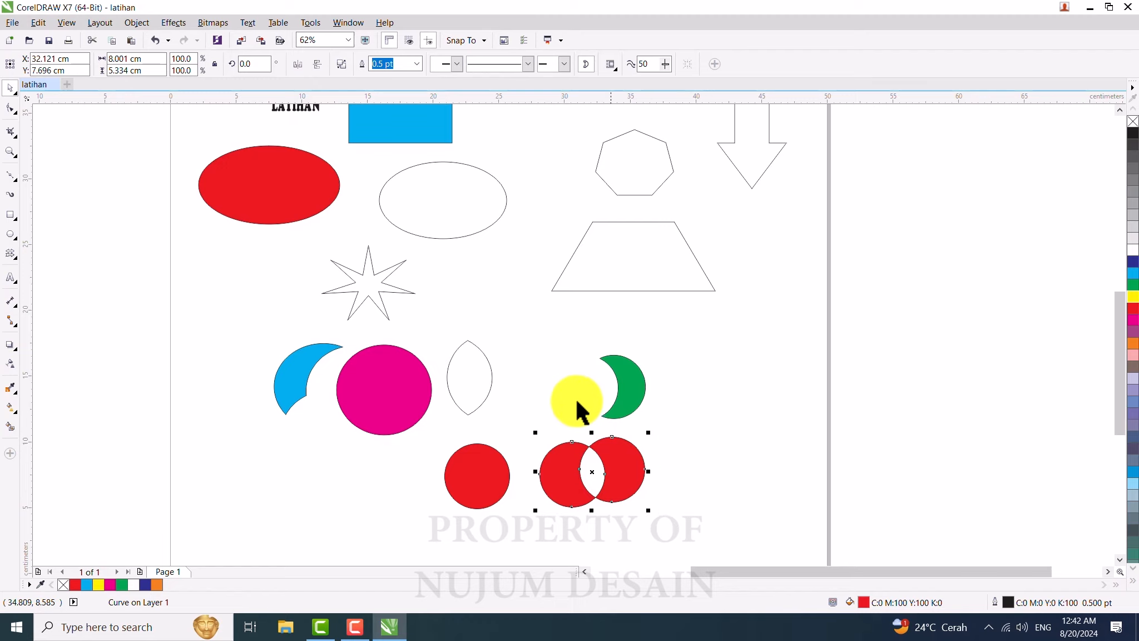
pyautogui.click(627, 370)
pyautogui.keyDown('shift'); pyautogui.click(395, 381); pyautogui.keyUp('shift')
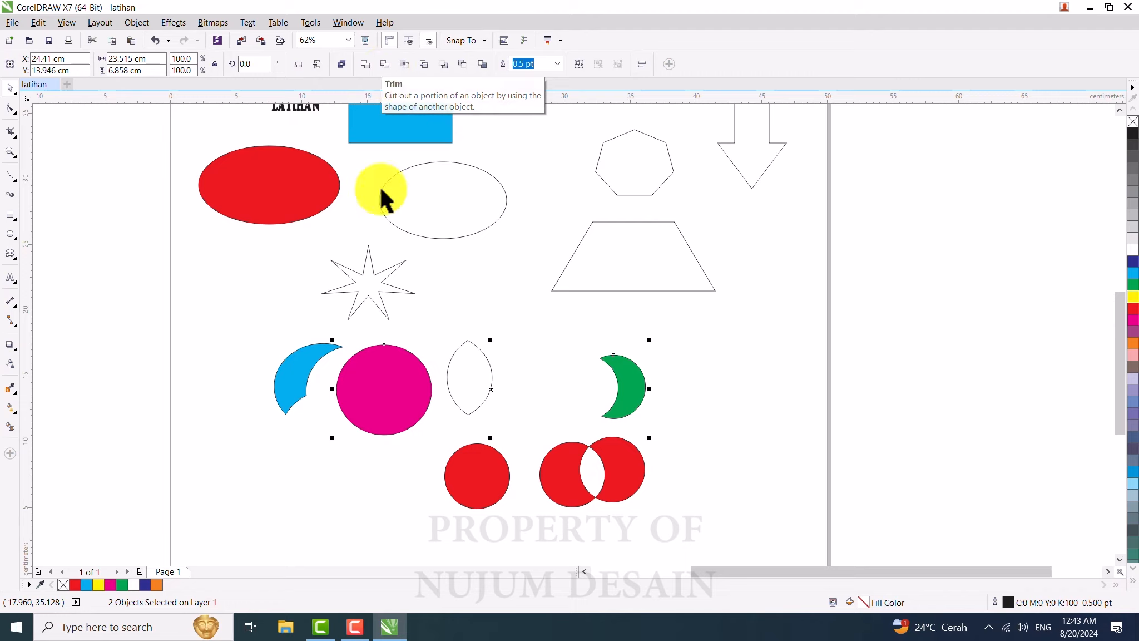
pyautogui.click(227, 261)
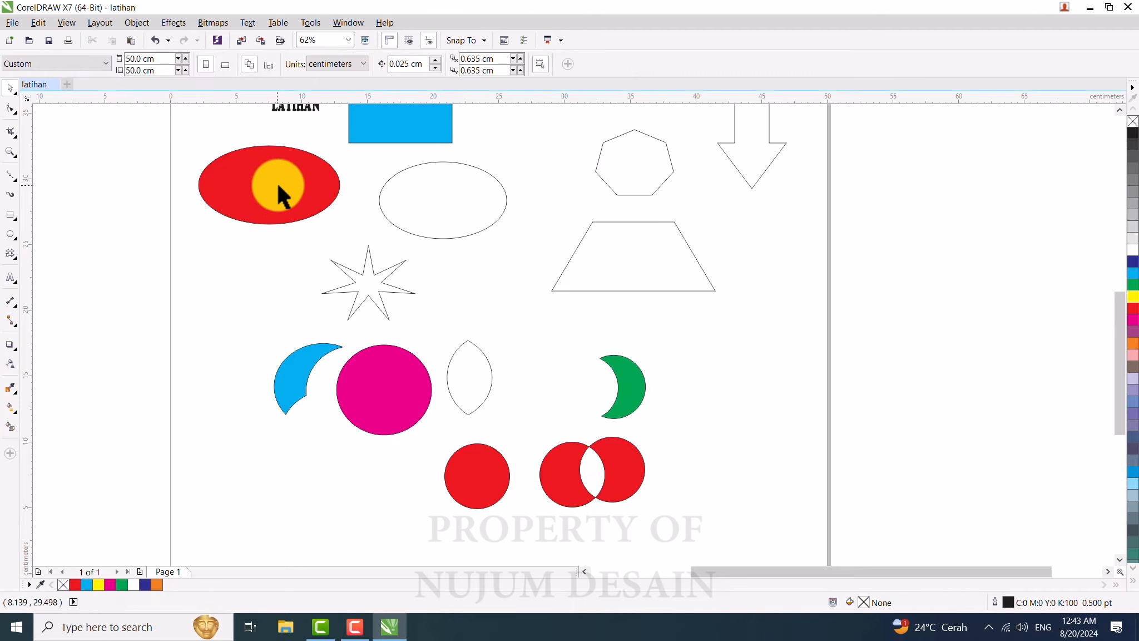
# Step: Rotate the red ellipse about 4° and skew it into a slanted oval
pyautogui.click(276, 186)
pyautogui.moveTo(276, 186); pyautogui.dragTo(293, 181)
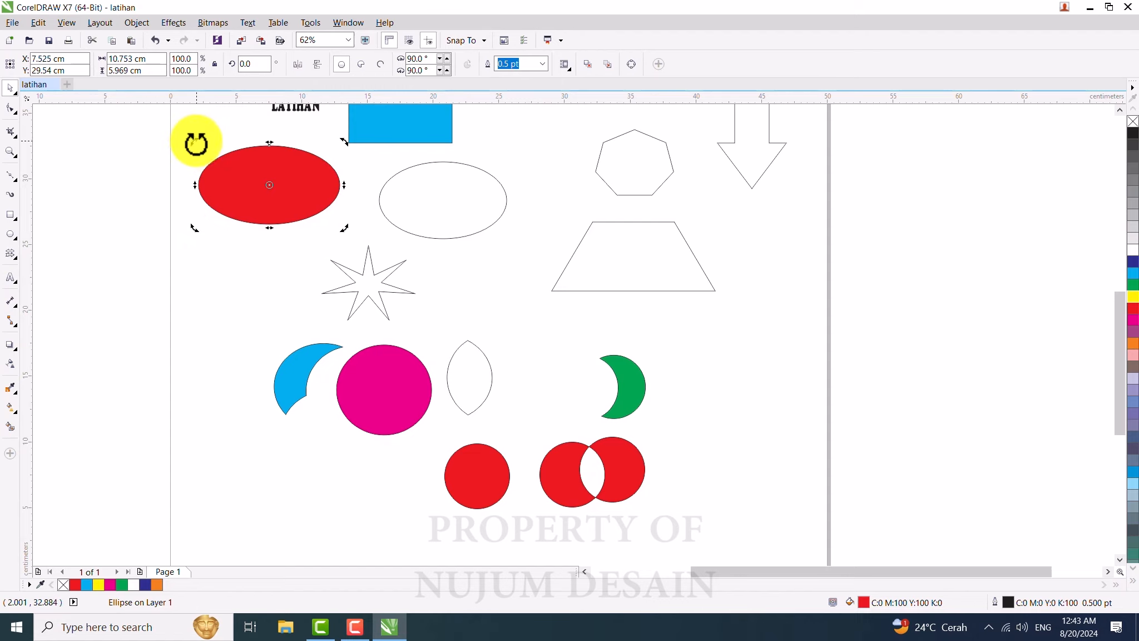
pyautogui.moveTo(196, 143); pyautogui.dragTo(220, 259)
pyautogui.moveTo(326, 254); pyautogui.dragTo(173, 230)
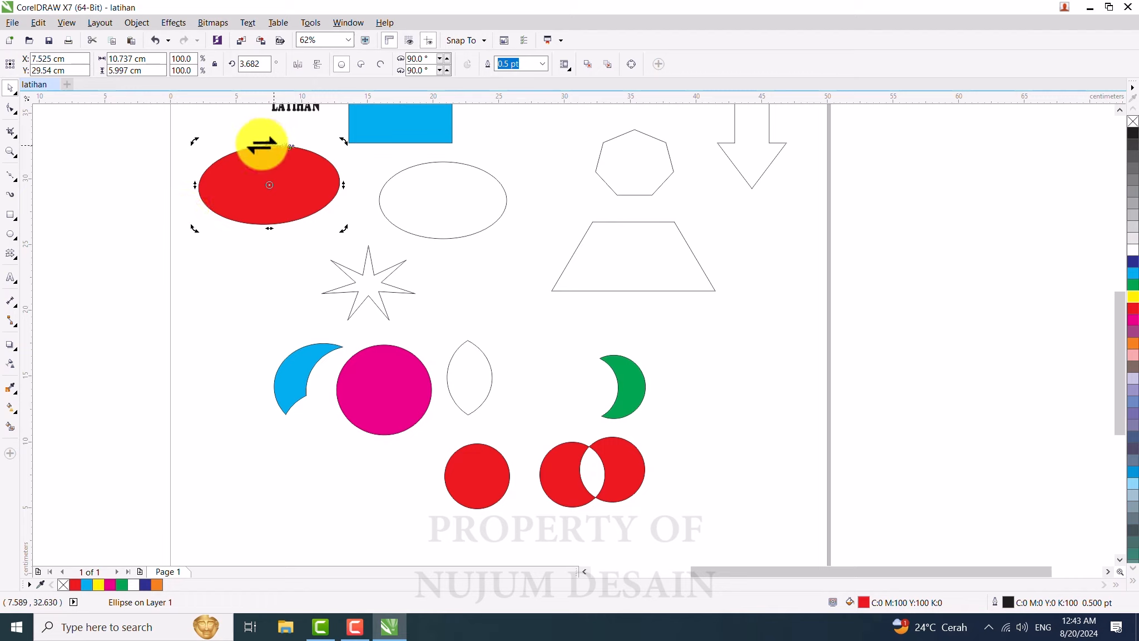
pyautogui.moveTo(271, 144); pyautogui.dragTo(121, 147)
pyautogui.moveTo(231, 145); pyautogui.dragTo(258, 145)
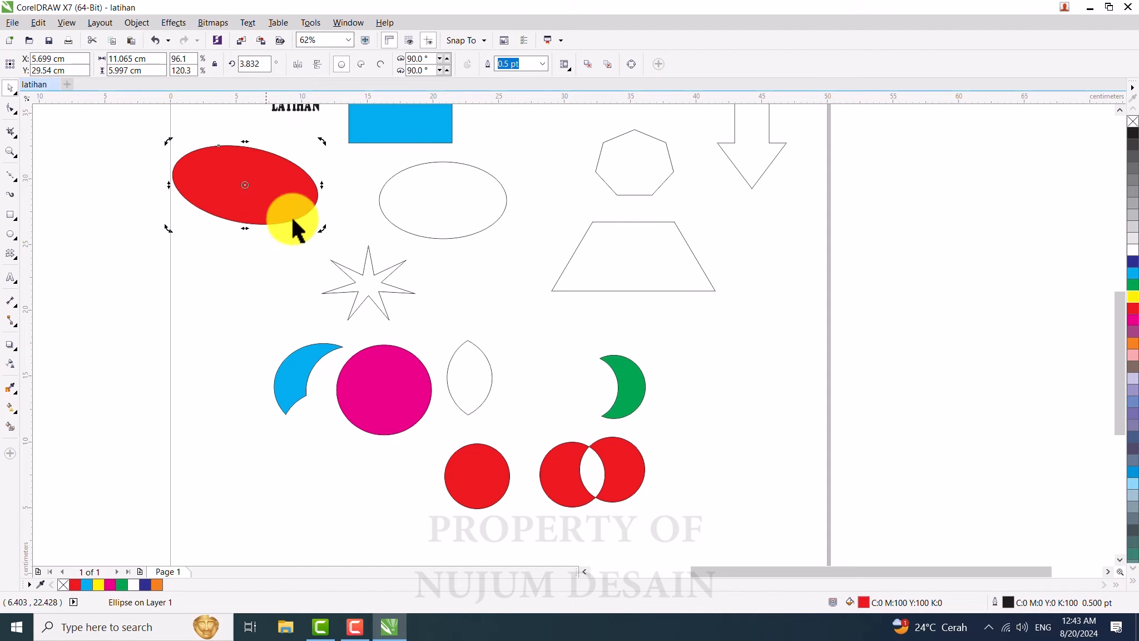
# Step: Skew and rotate the cyan rectangle into a slanted parallelogram
pyautogui.scroll(-2, 255, 304)
pyautogui.scroll(2, 331, 207)
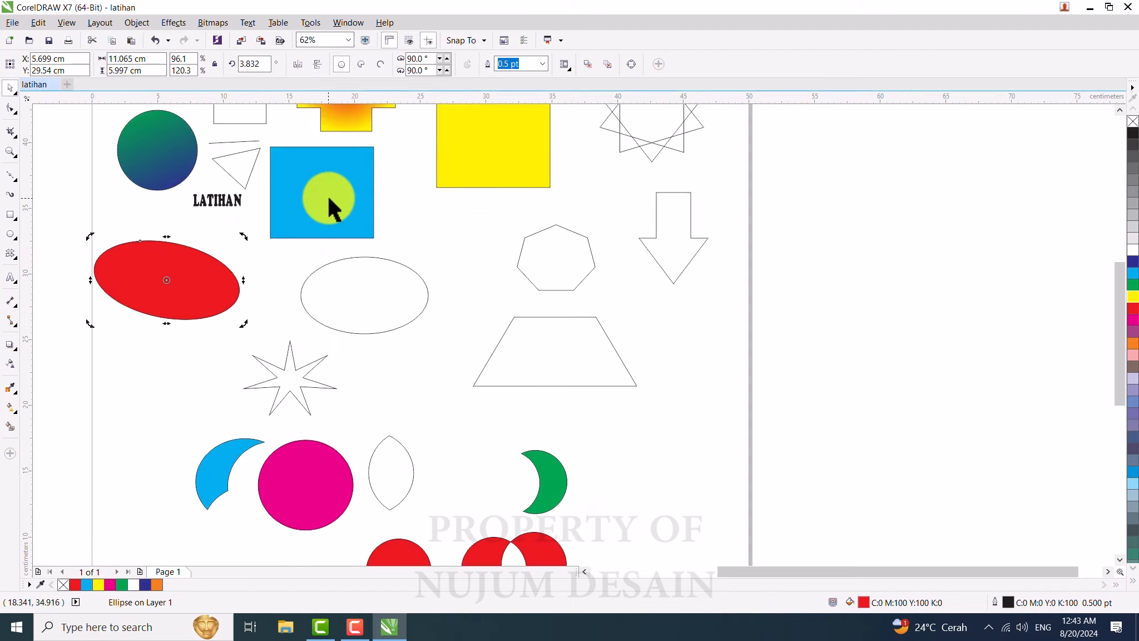
pyautogui.click(321, 188)
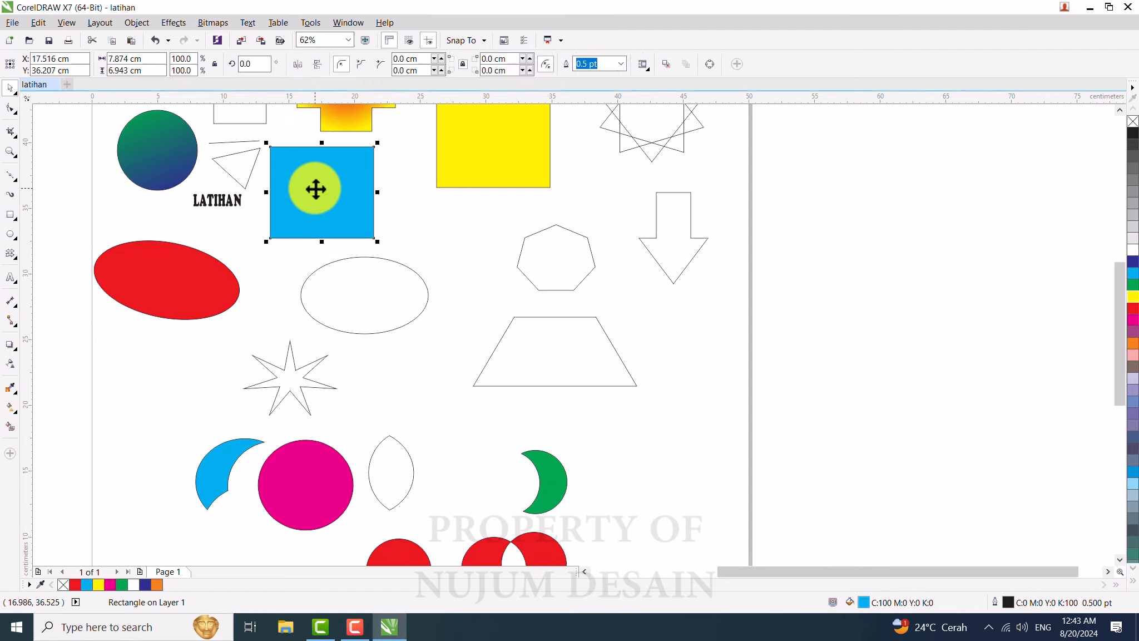
pyautogui.click(324, 169)
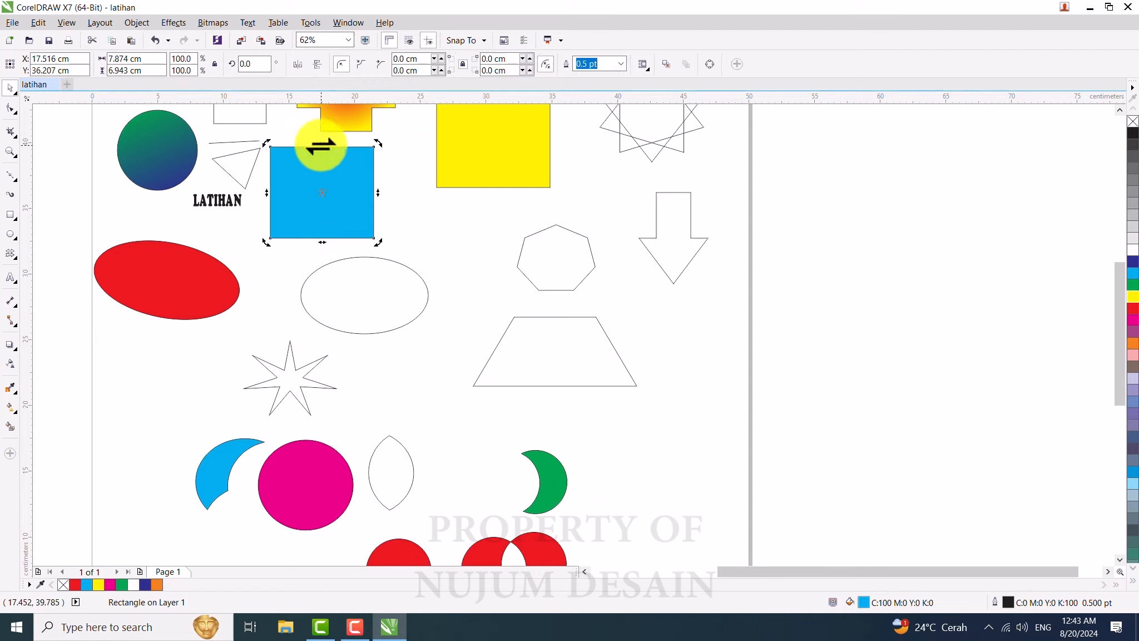
pyautogui.moveTo(323, 142); pyautogui.dragTo(263, 149)
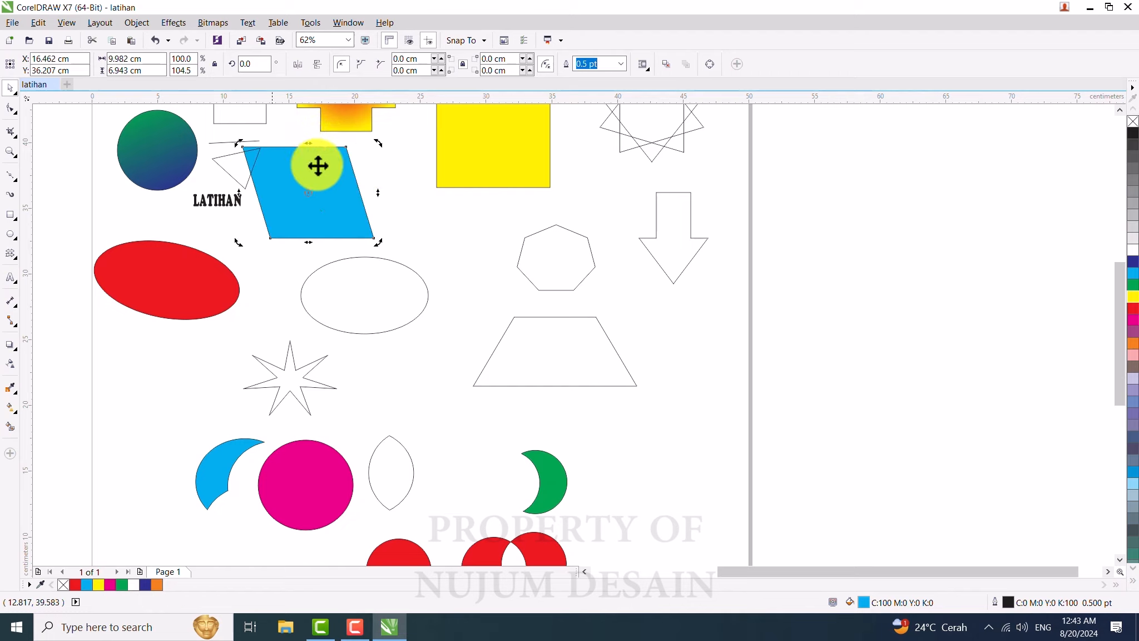
pyautogui.moveTo(381, 145); pyautogui.dragTo(420, 198)
pyautogui.moveTo(316, 258); pyautogui.dragTo(349, 259)
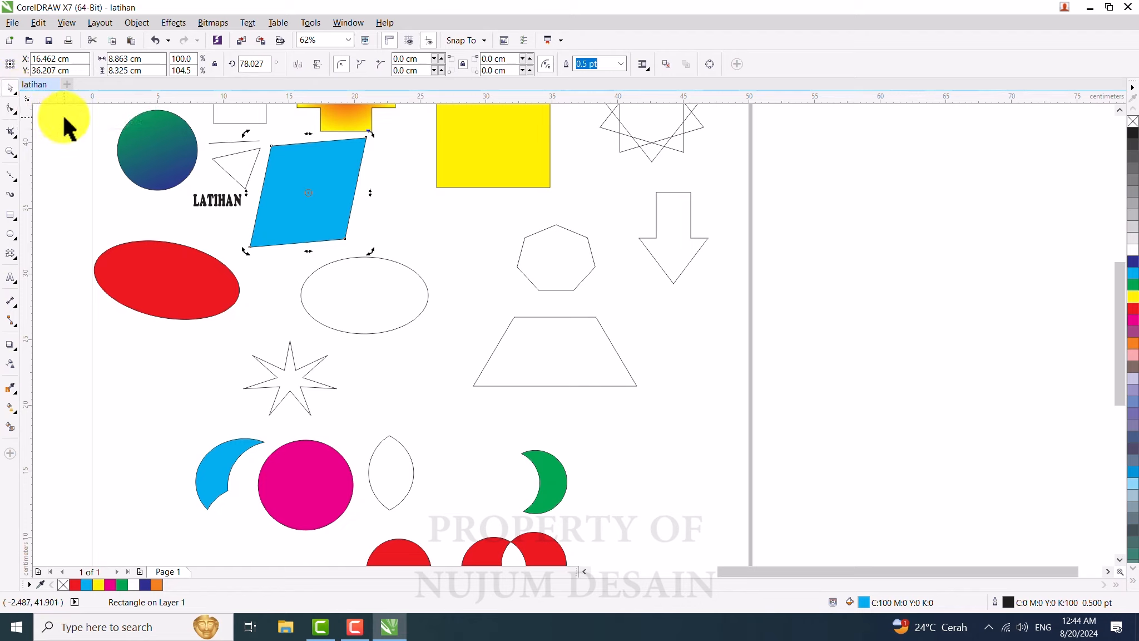
# Step: Draw a three-node open line with the Bezier tool to the right of the trapezoid
pyautogui.click(13, 176)
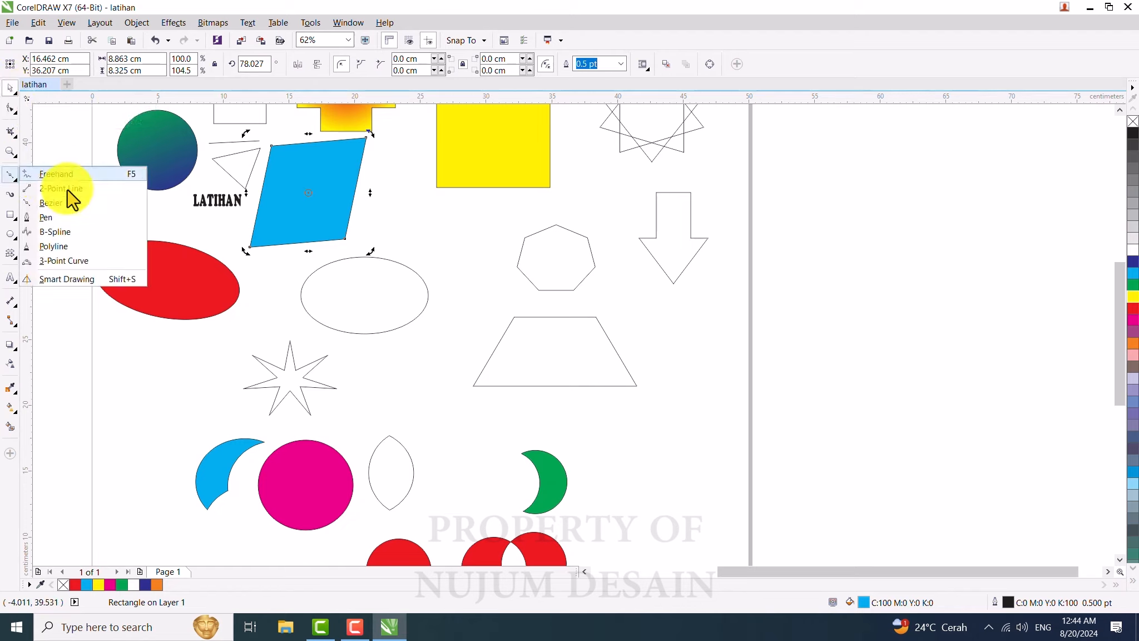
pyautogui.click(66, 205)
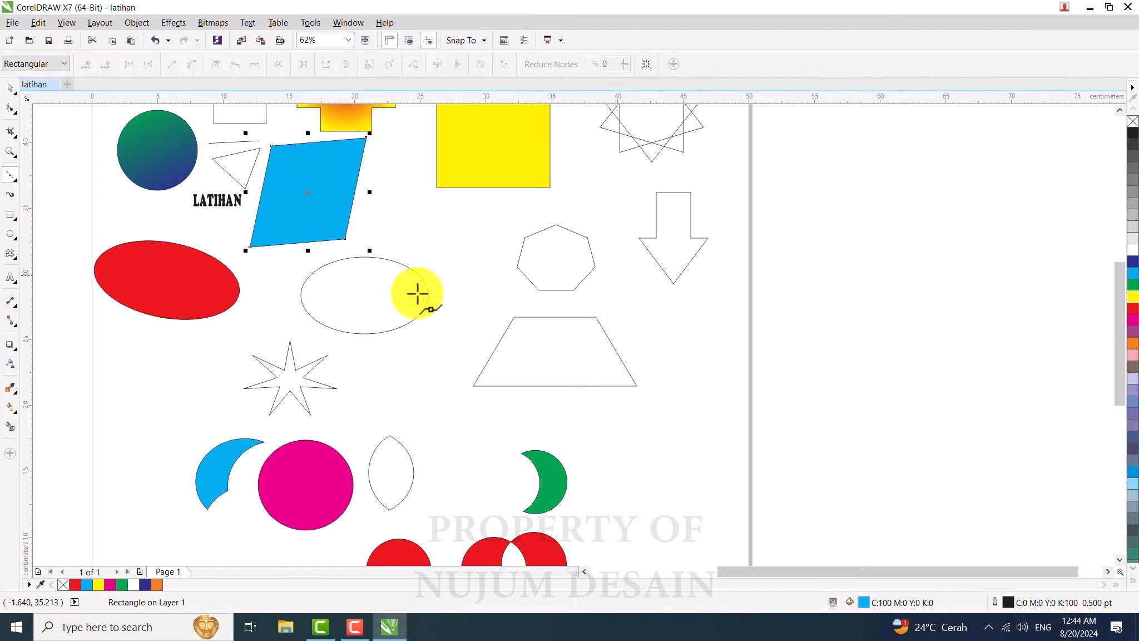
pyautogui.click(647, 309)
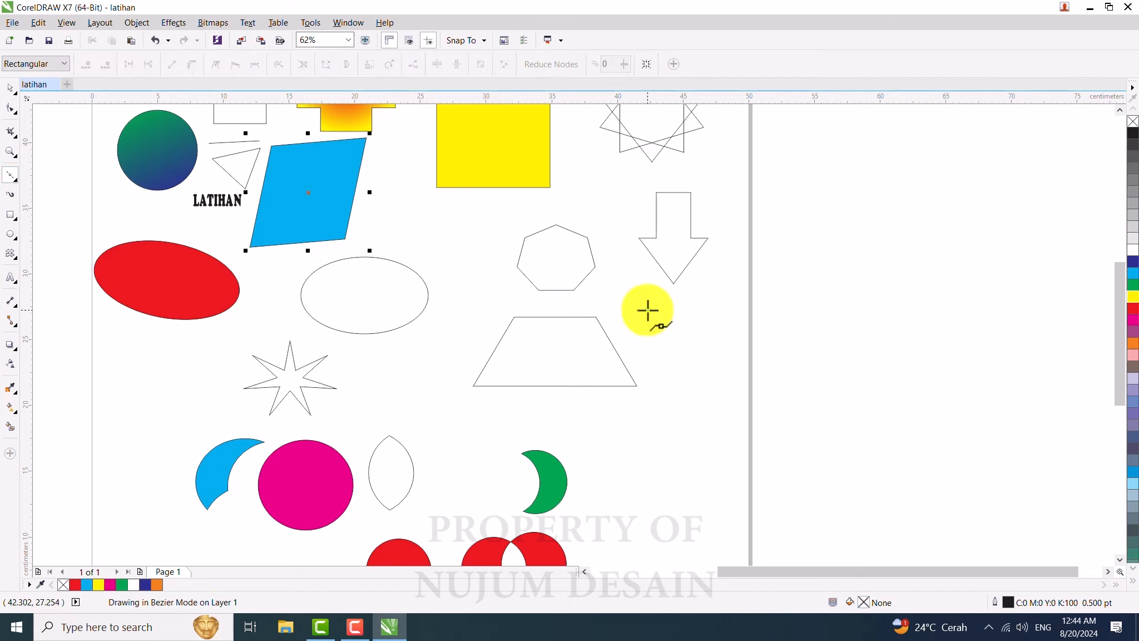
pyautogui.click(732, 336)
pyautogui.click(695, 442)
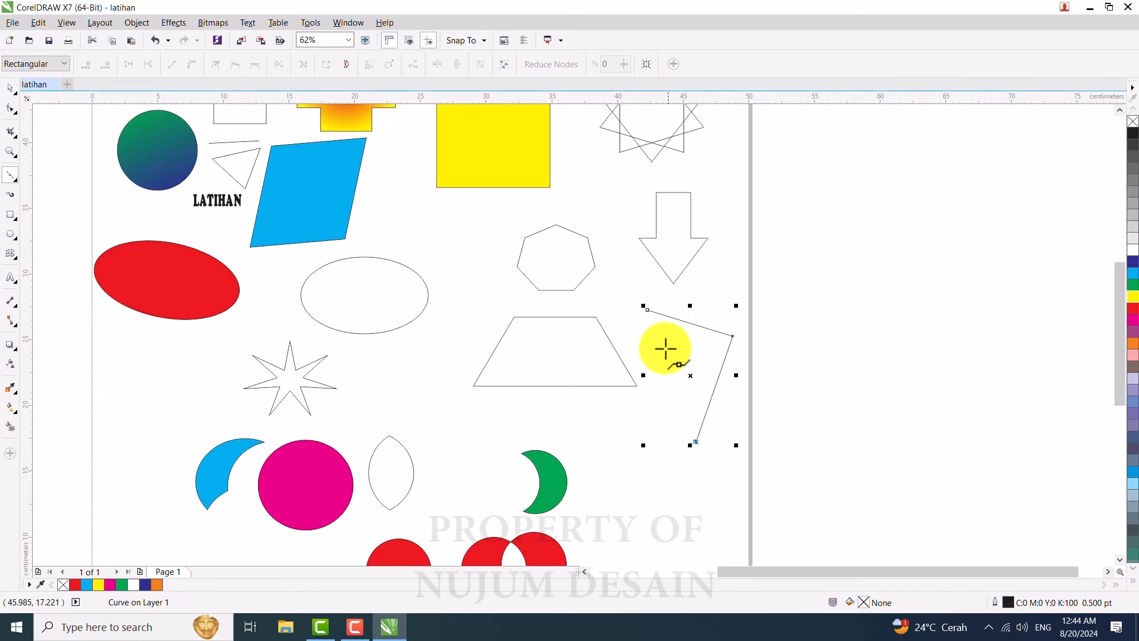
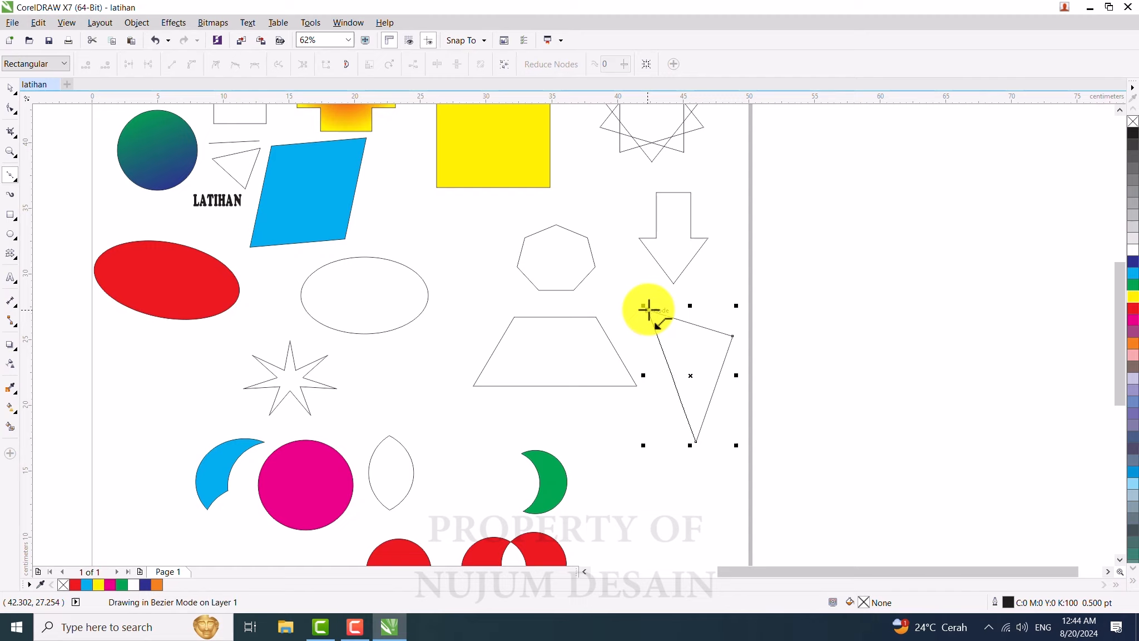
# Step: Bend the first segment of the three-node line into a curve
pyautogui.moveTo(646, 309); pyautogui.dragTo(711, 348)
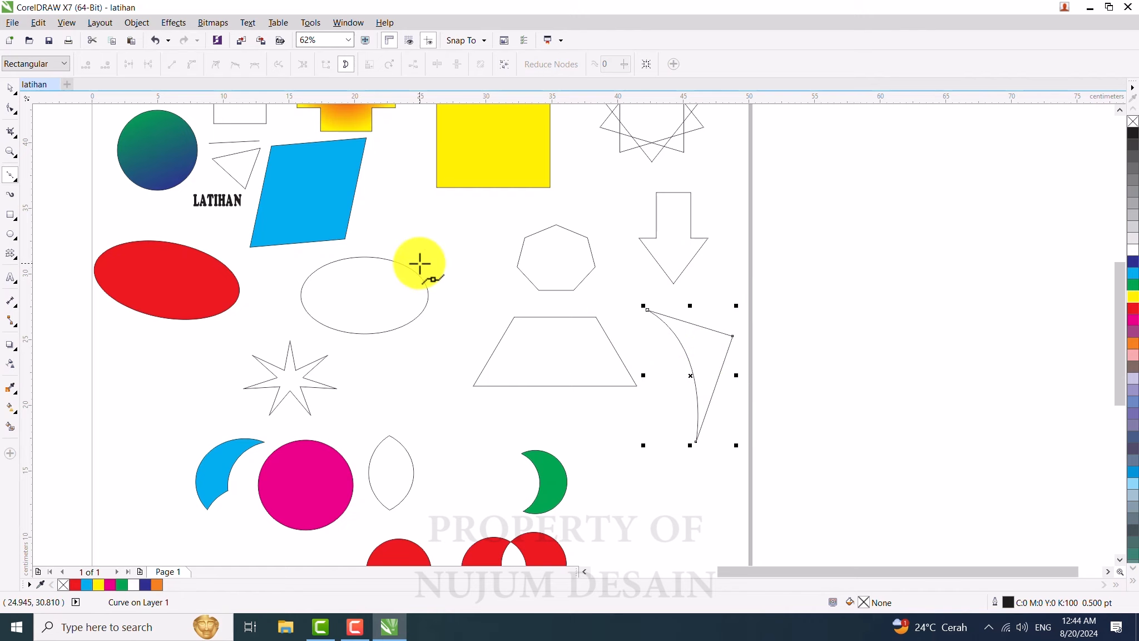
pyautogui.scroll(-2, 469, 211)
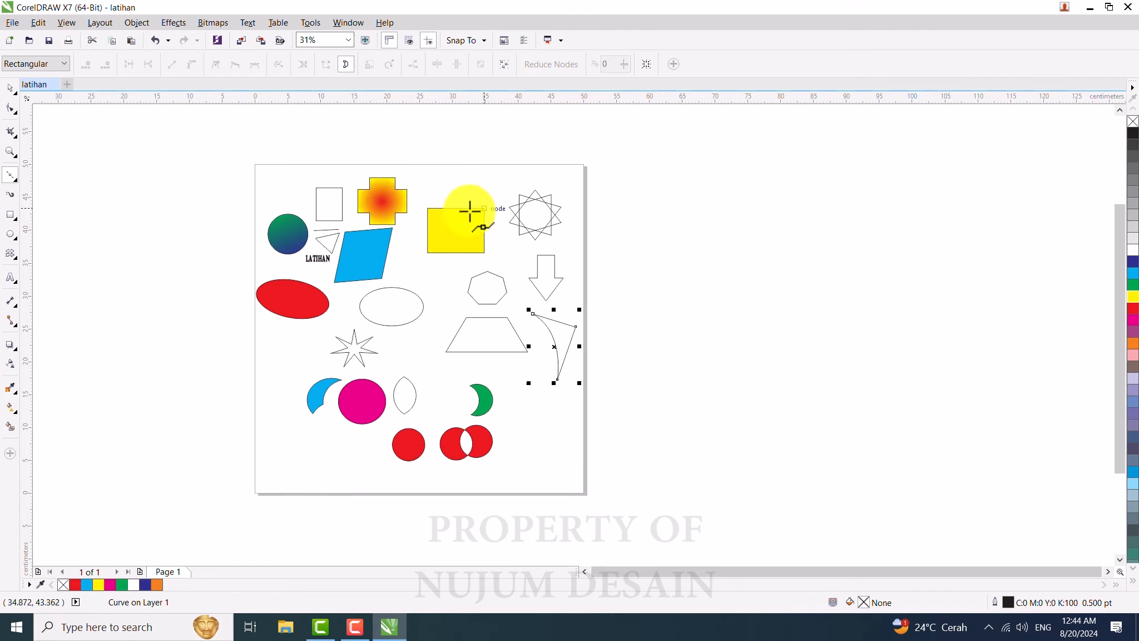
pyautogui.scroll(1, 445, 237)
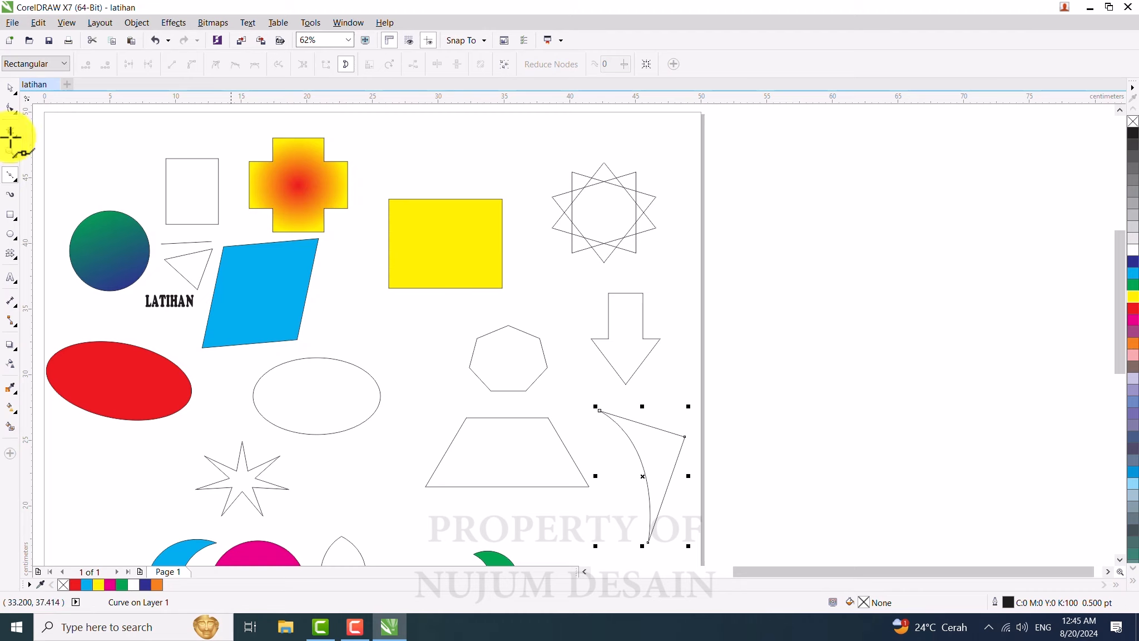
# Step: Shrink the yellow rectangle slightly and convert it to curves
pyautogui.click(9, 89)
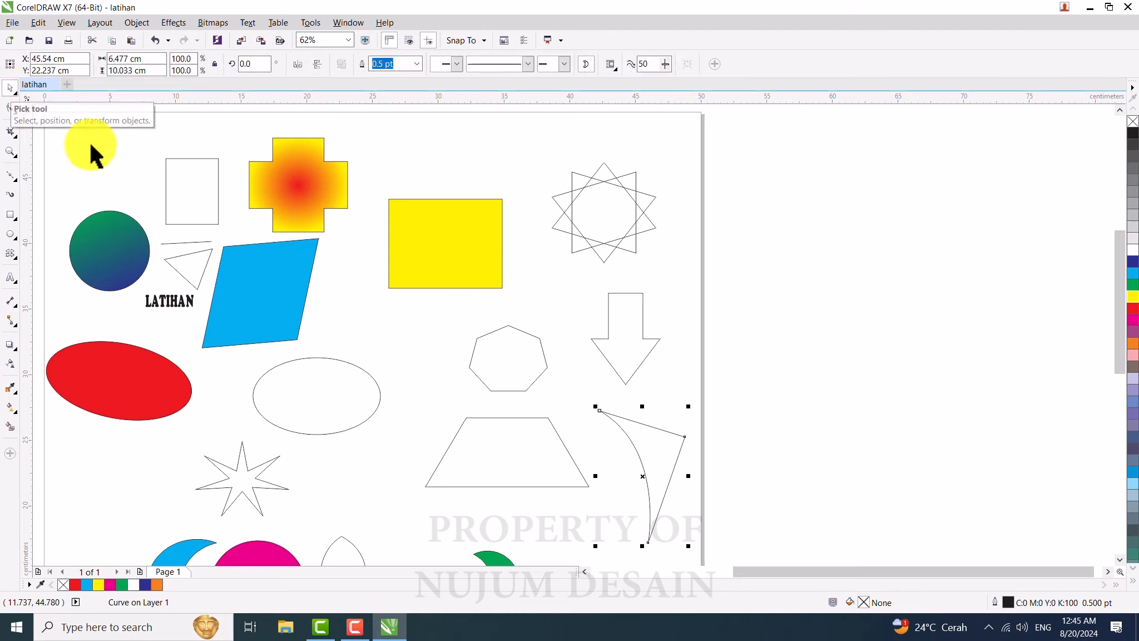
pyautogui.click(427, 243)
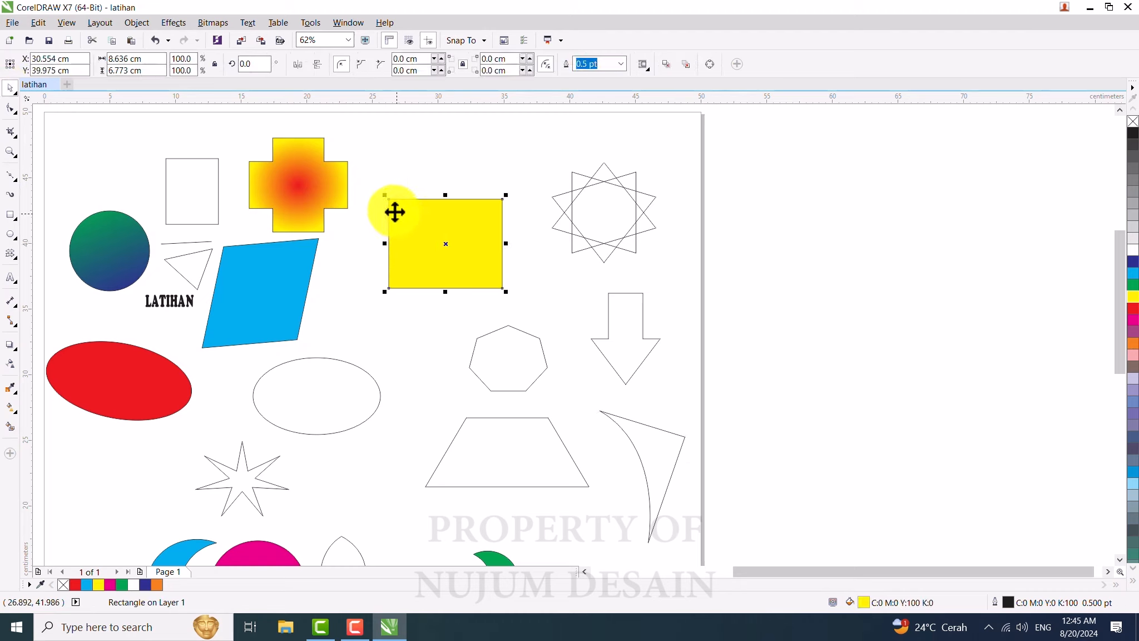
pyautogui.click(509, 193)
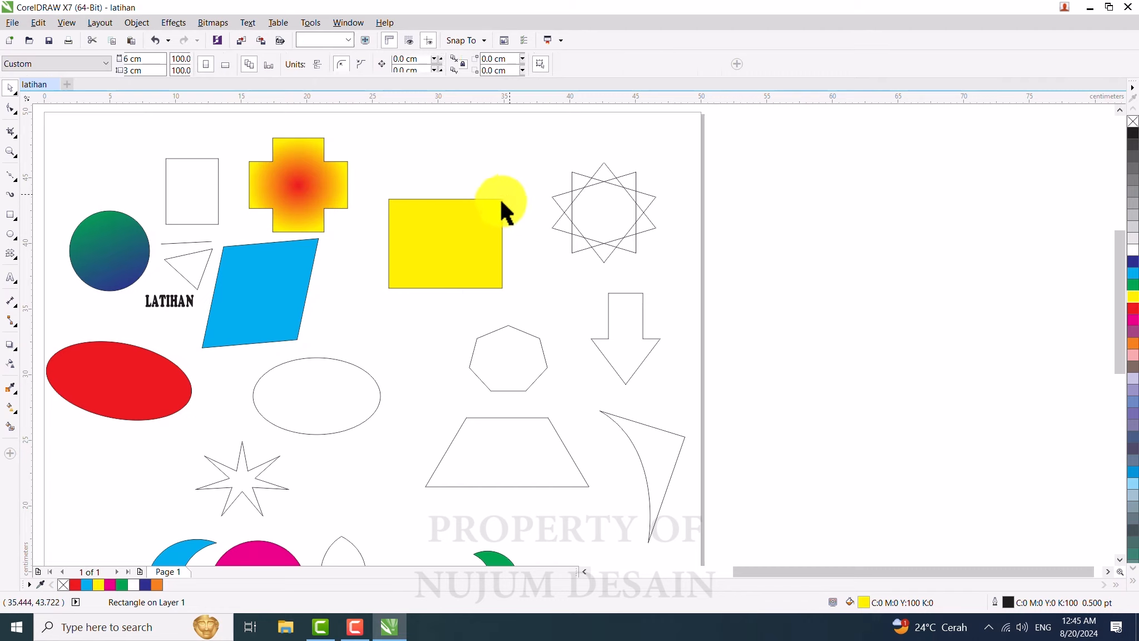
pyautogui.click(501, 202)
pyautogui.moveTo(507, 195)
pyautogui.mouseDown()
pyautogui.moveTo(490, 210)
pyautogui.moveTo(502, 197)
pyautogui.mouseUp()
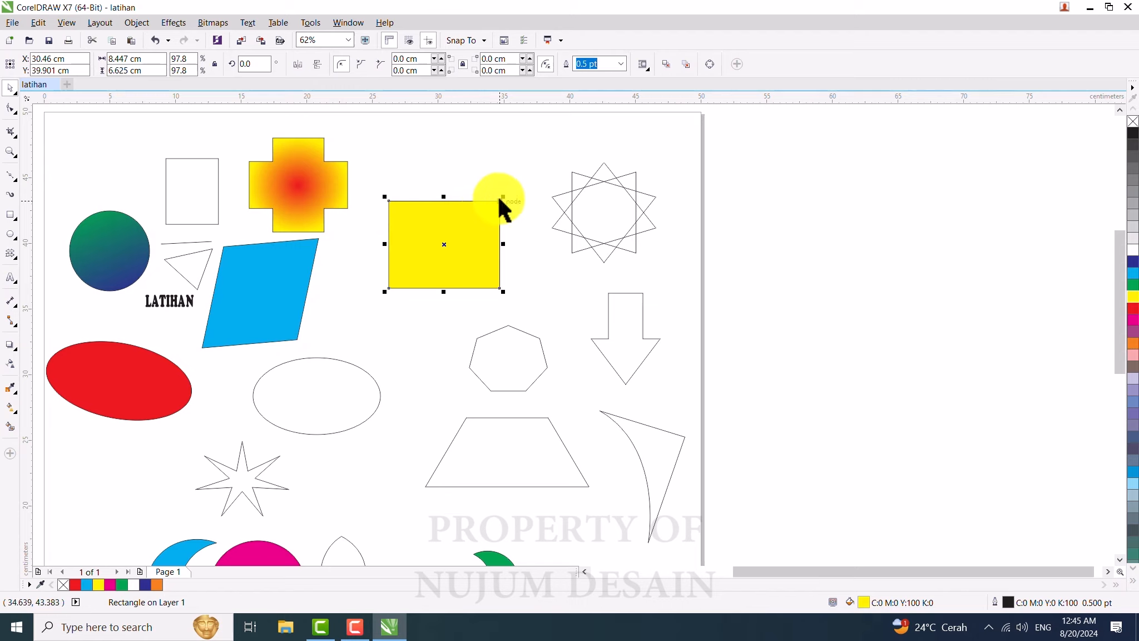
pyautogui.hotkey('ctrl', 'q')
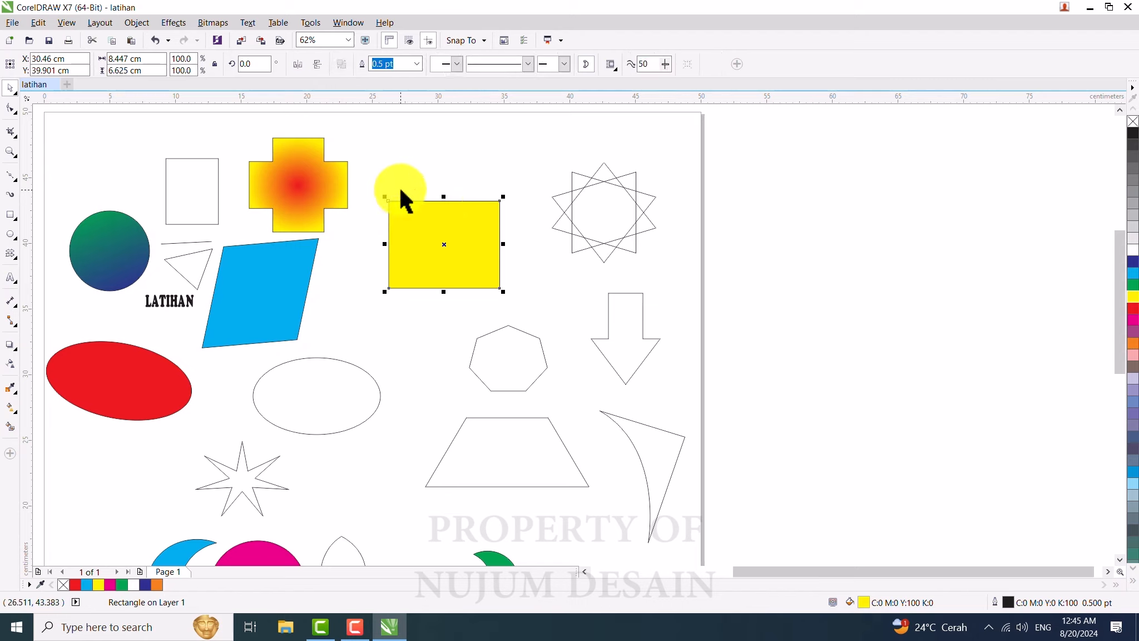
# Step: With the Shape tool, pull the converted rectangle's four corner nodes outward into an irregular quadrilateral
pyautogui.click(425, 183)
pyautogui.click(419, 228)
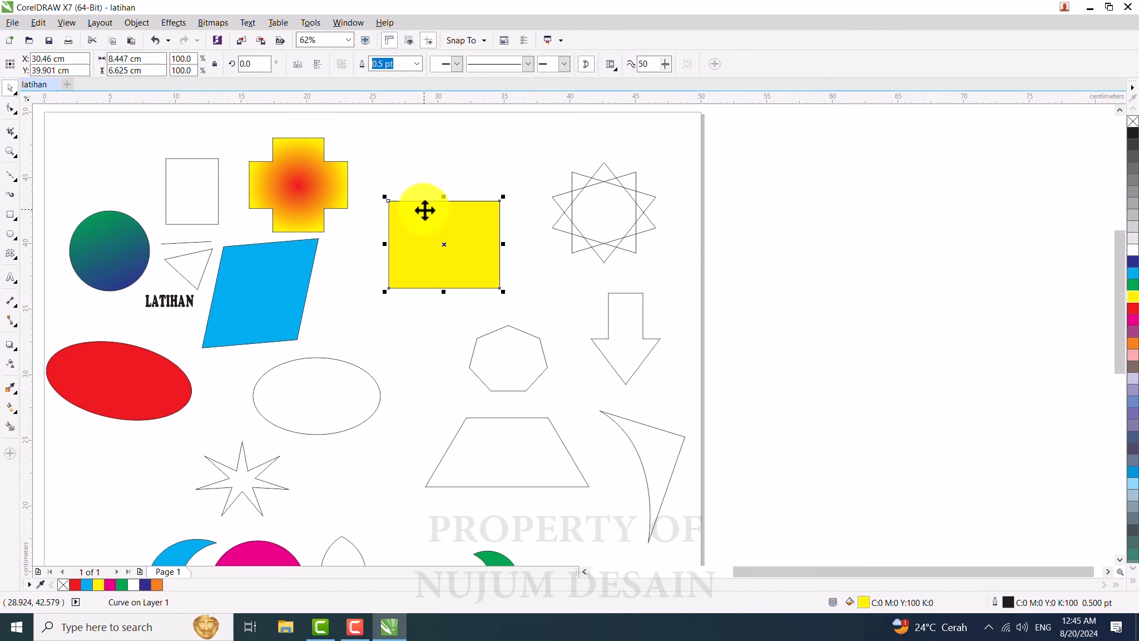
pyautogui.scroll(2, 341, 198)
pyautogui.scroll(2, 358, 195)
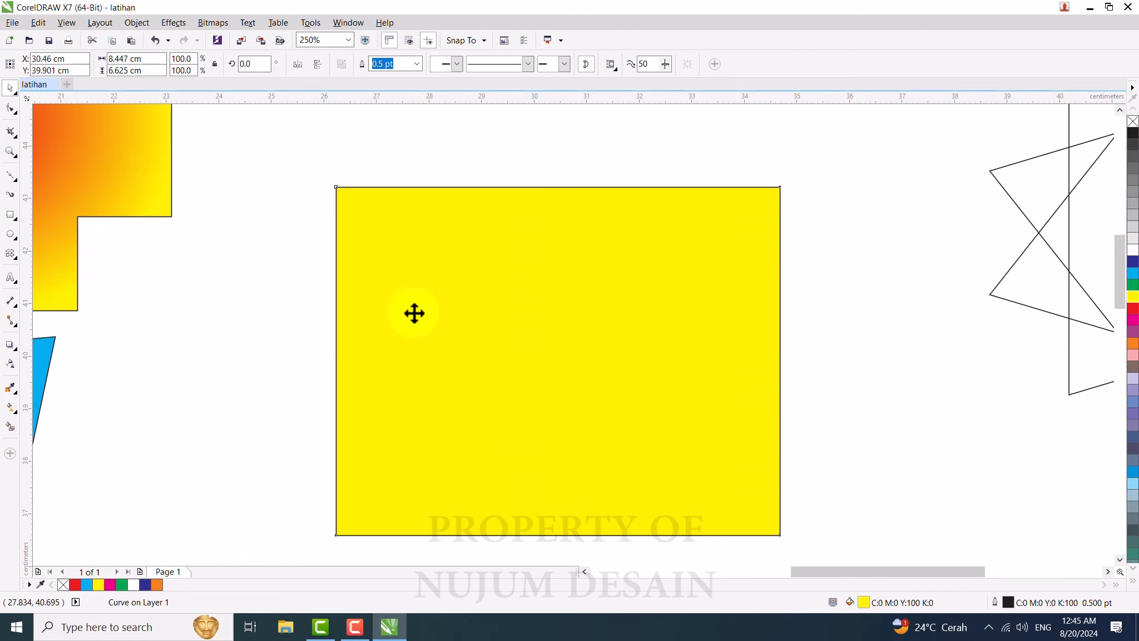
pyautogui.scroll(-2, 411, 310)
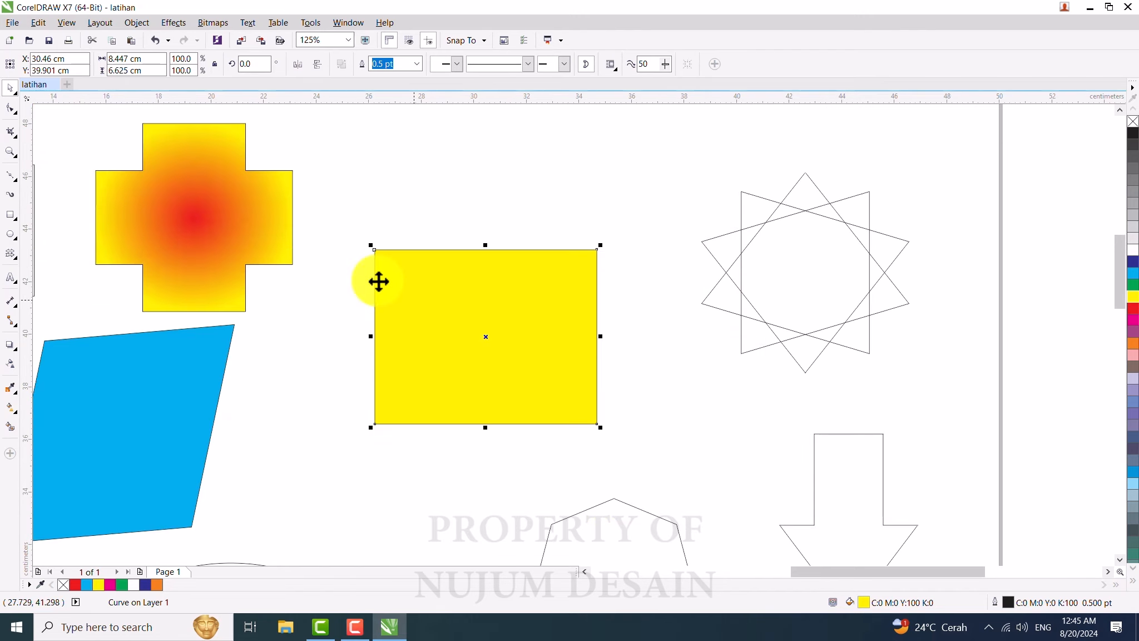
pyautogui.click(11, 111)
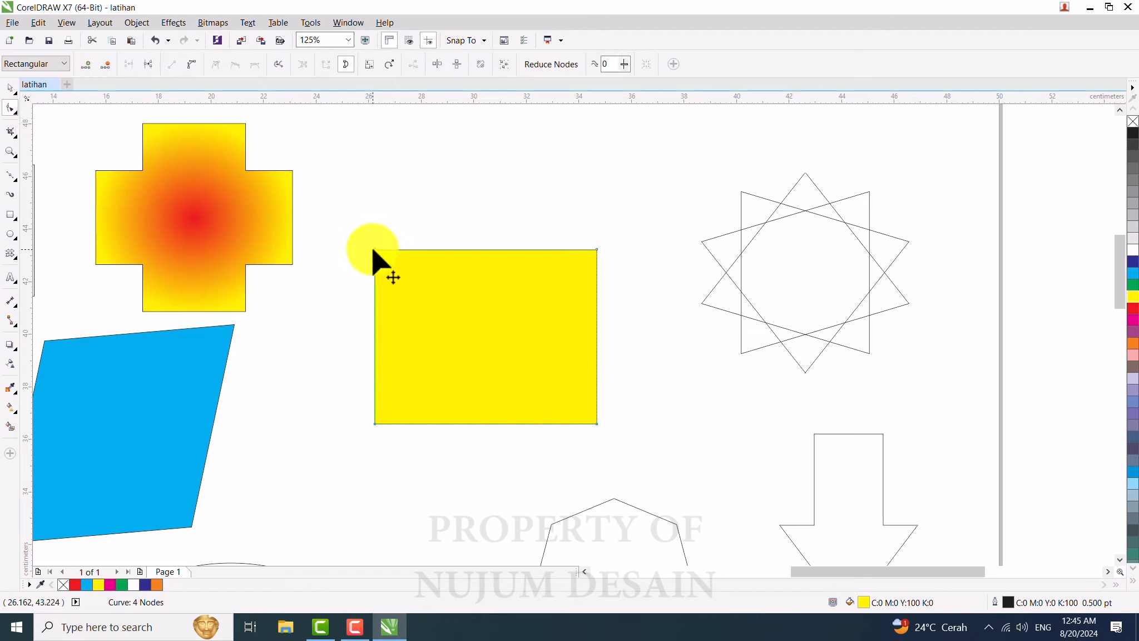
pyautogui.moveTo(373, 251); pyautogui.dragTo(340, 208)
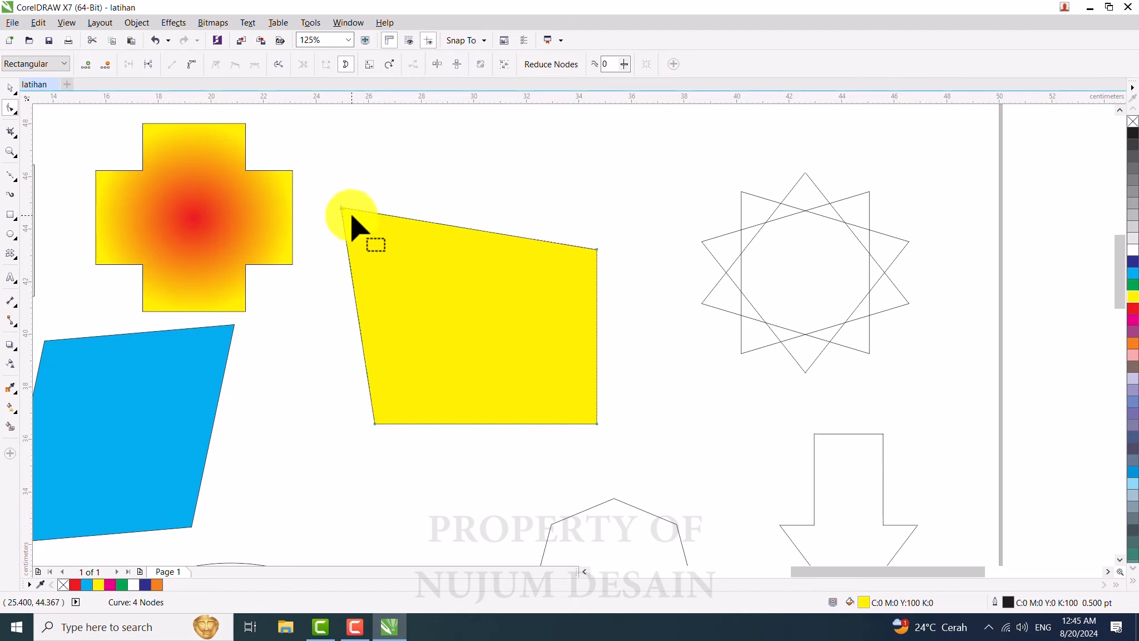
pyautogui.moveTo(597, 249); pyautogui.dragTo(628, 226)
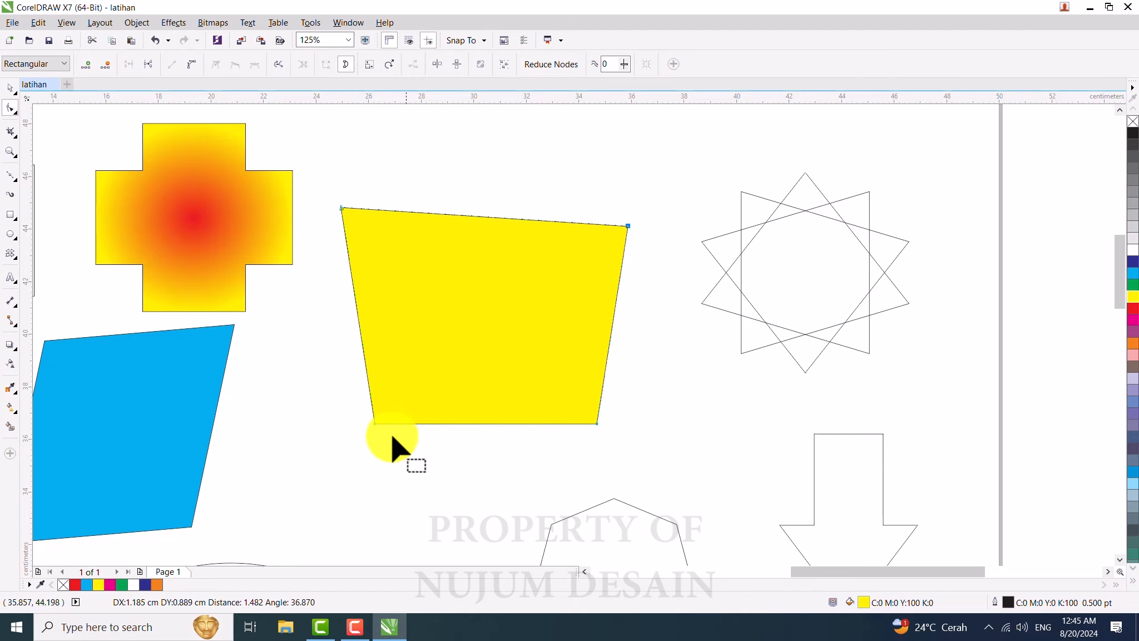
pyautogui.moveTo(375, 424); pyautogui.dragTo(344, 436)
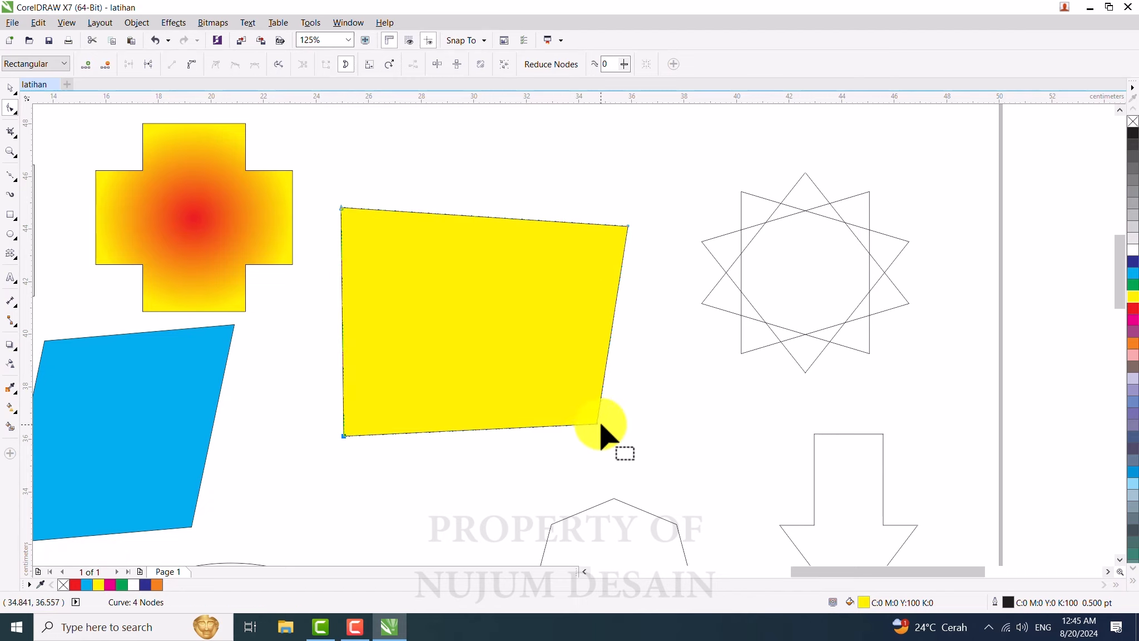
pyautogui.moveTo(602, 428); pyautogui.dragTo(661, 438)
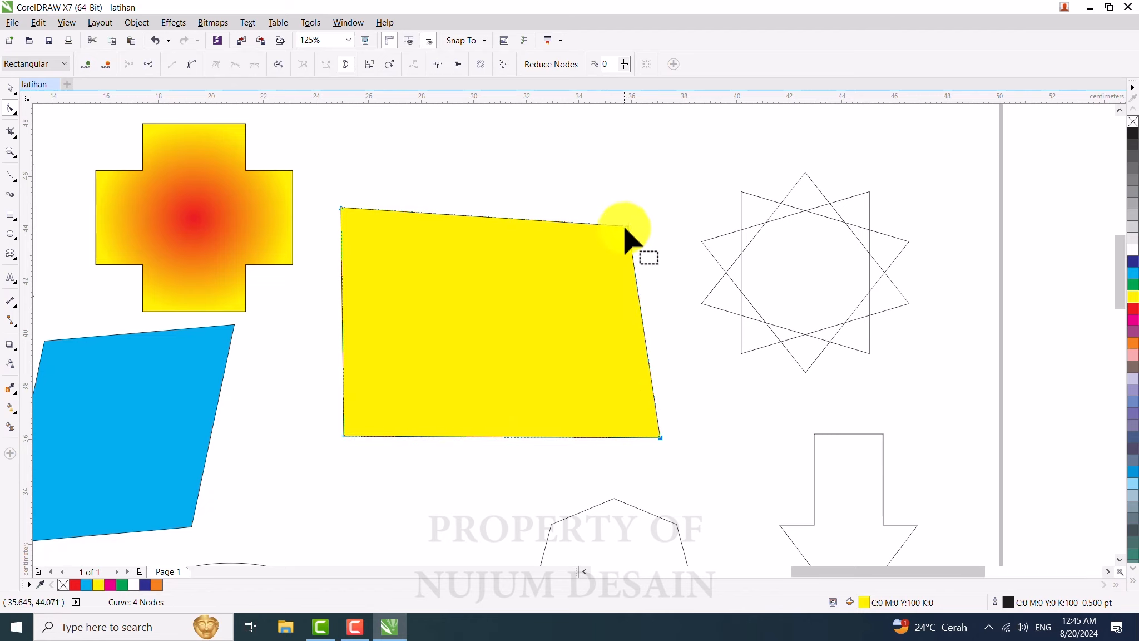
pyautogui.moveTo(628, 226); pyautogui.dragTo(632, 208)
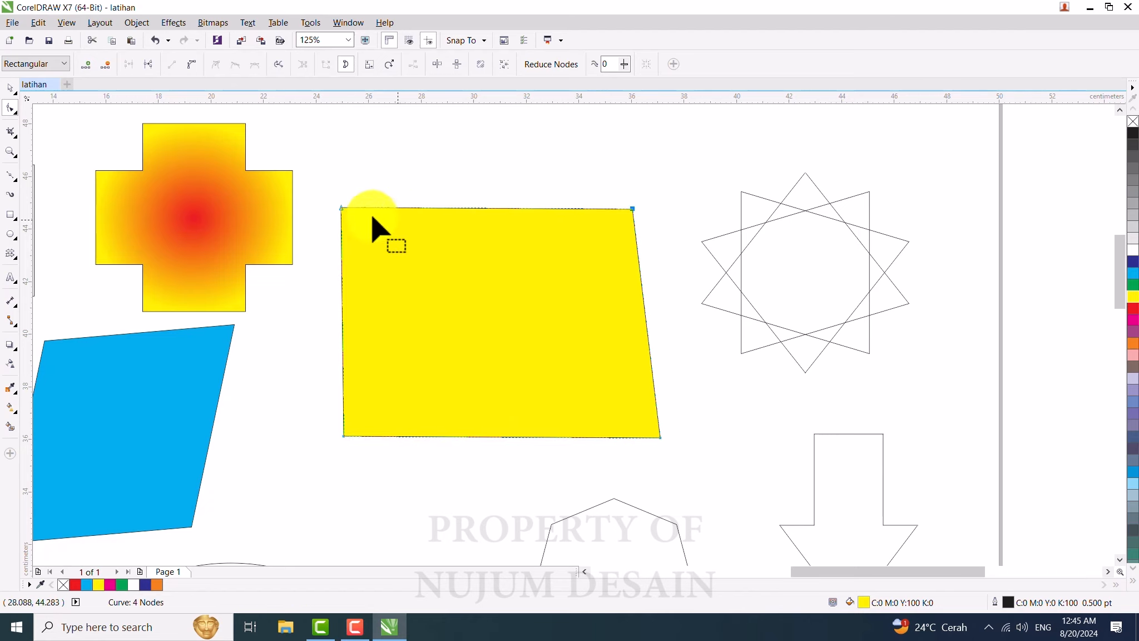
# Step: Convert the shape's left edge to a curve and bend it into an S-shaped wave
pyautogui.click(341, 209)
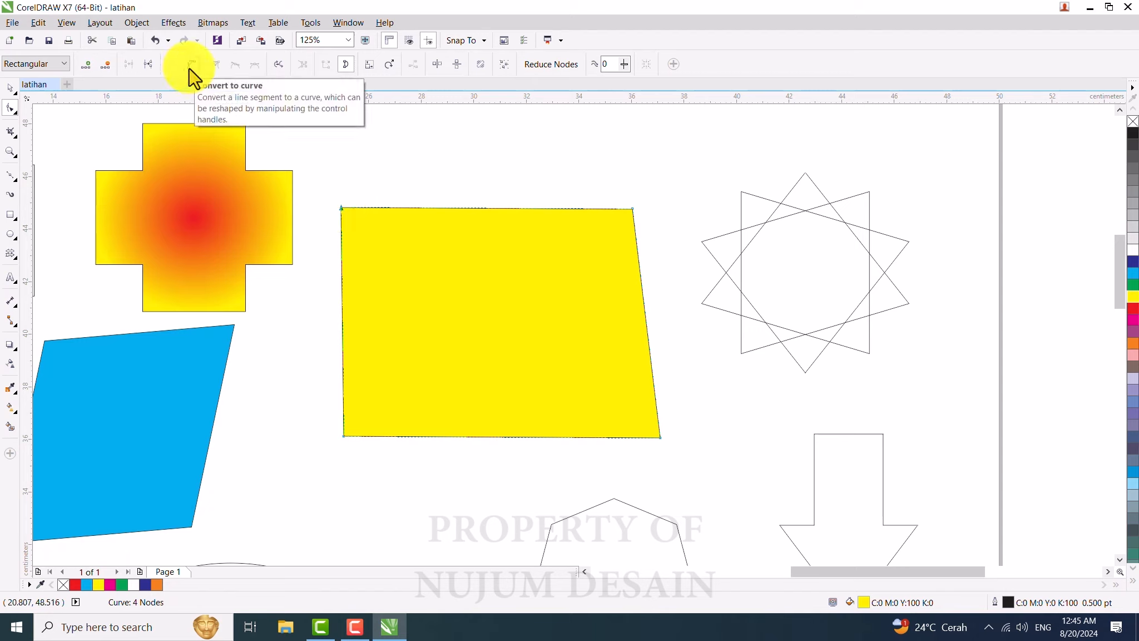
pyautogui.click(192, 67)
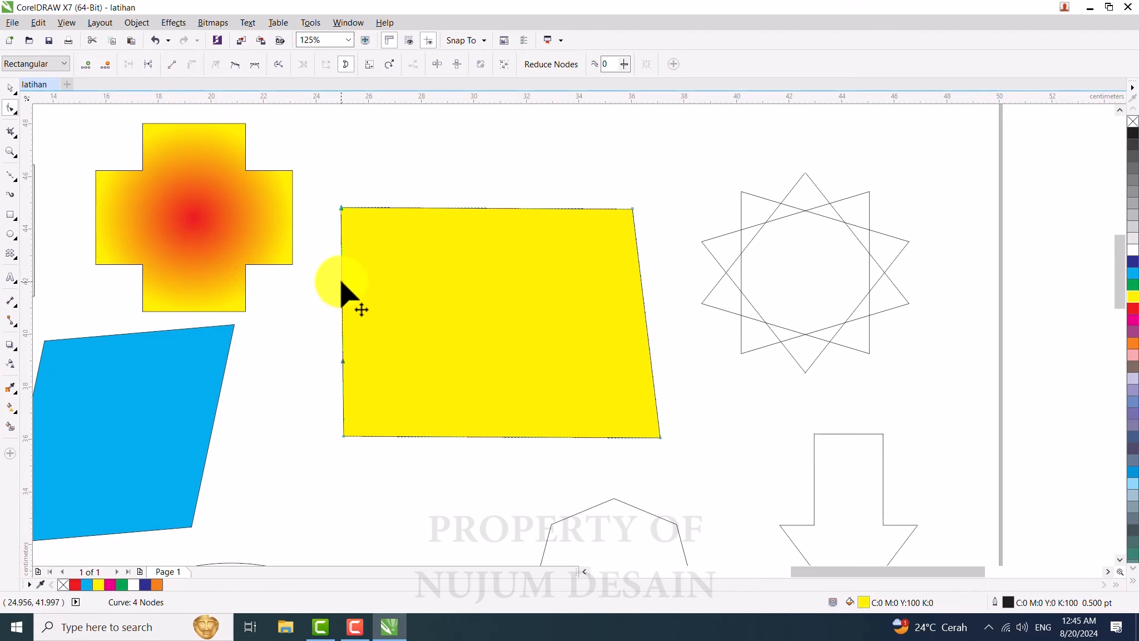
pyautogui.moveTo(341, 284); pyautogui.dragTo(275, 366)
pyautogui.moveTo(407, 306); pyautogui.dragTo(468, 345)
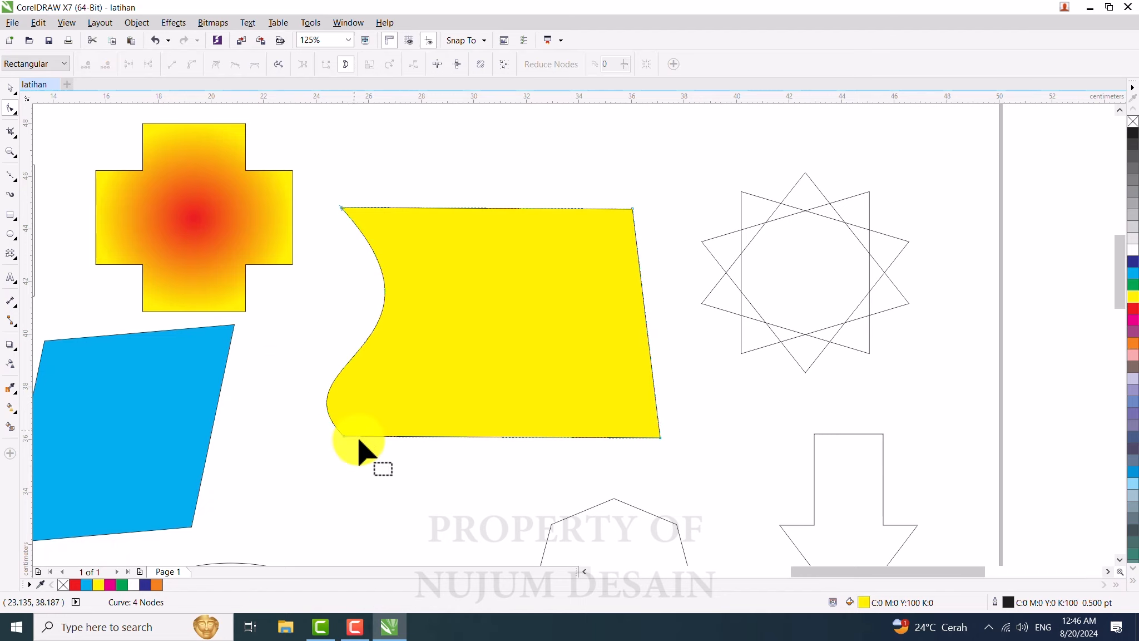
pyautogui.moveTo(267, 367); pyautogui.dragTo(262, 328)
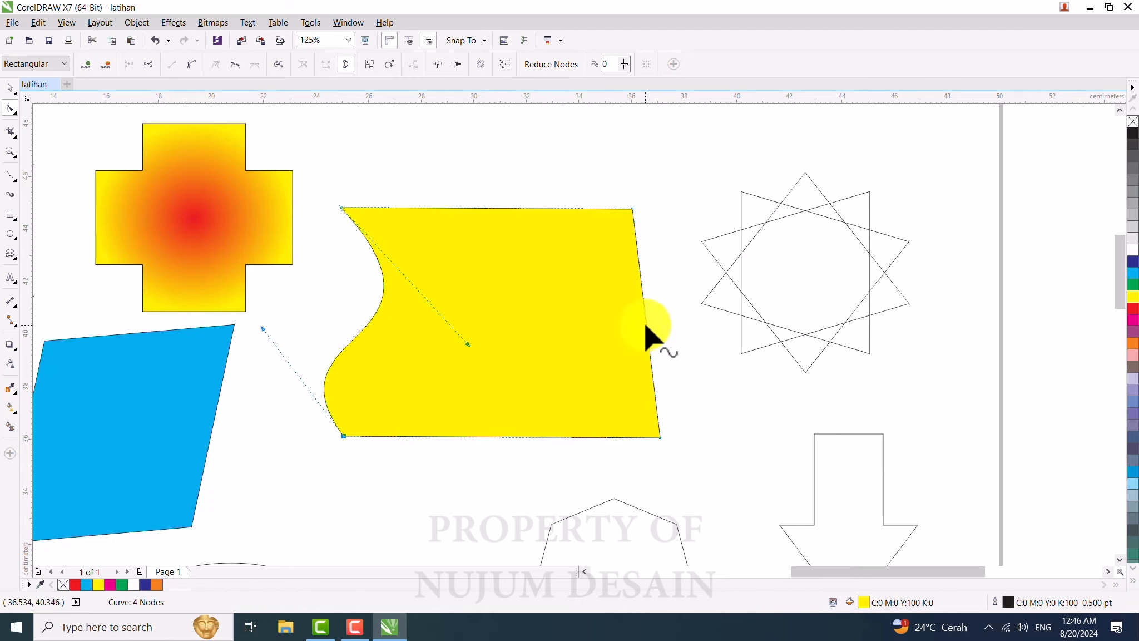
# Step: Shift the right edge slightly, convert it to a curve, and bend it into a matching wave with its handles
pyautogui.moveTo(645, 325); pyautogui.dragTo(600, 323)
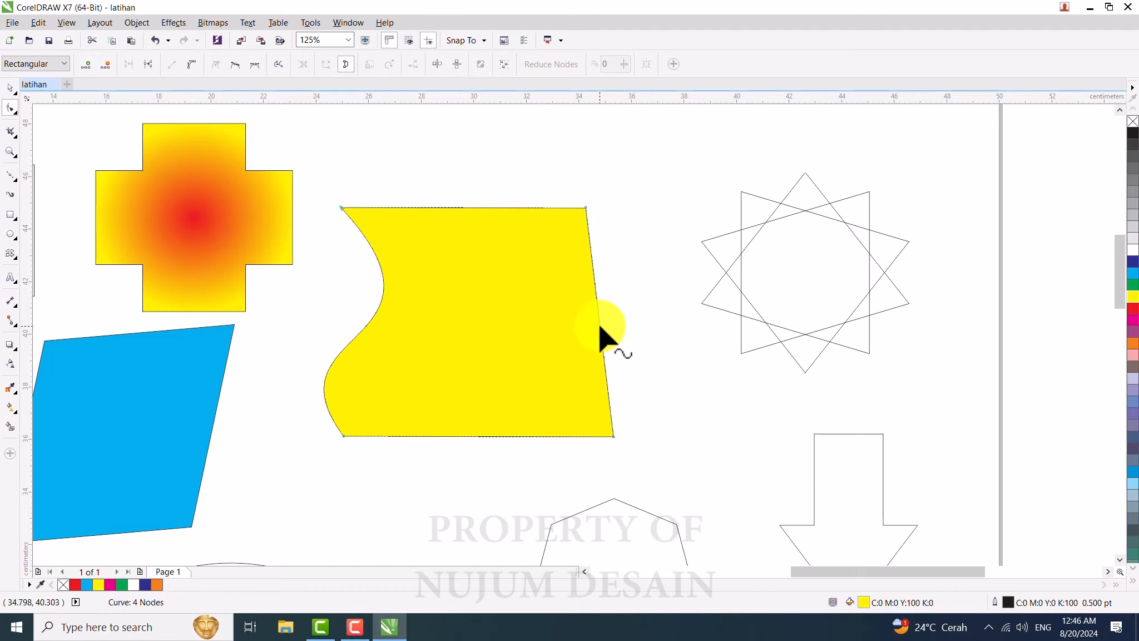
pyautogui.moveTo(600, 327); pyautogui.dragTo(620, 324)
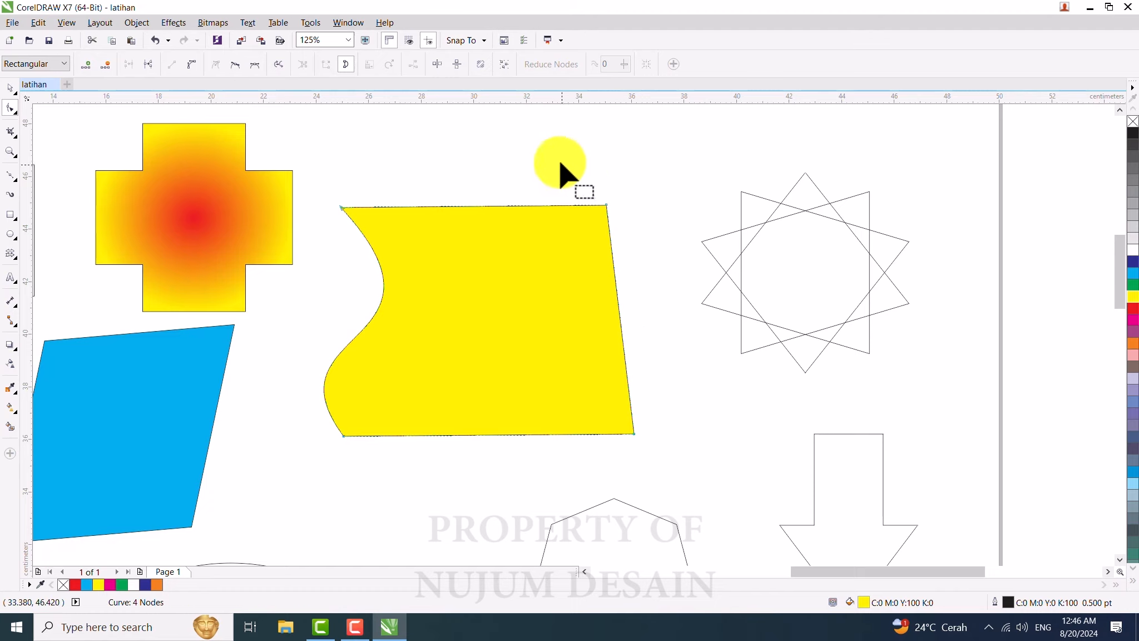
pyautogui.moveTo(512, 149); pyautogui.dragTo(680, 475)
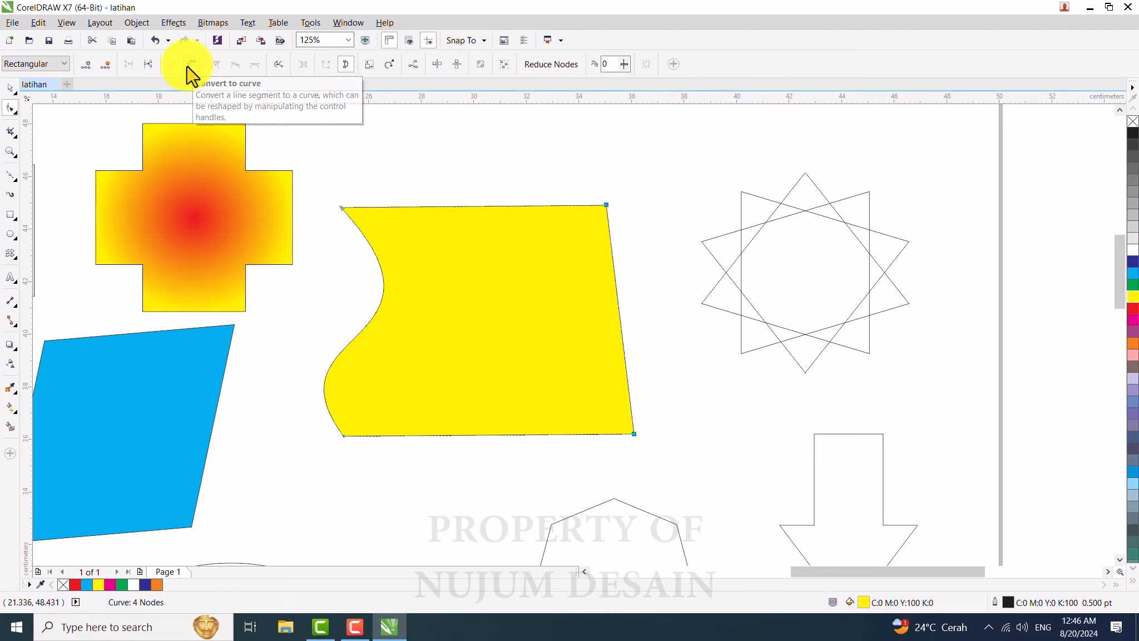
pyautogui.click(190, 66)
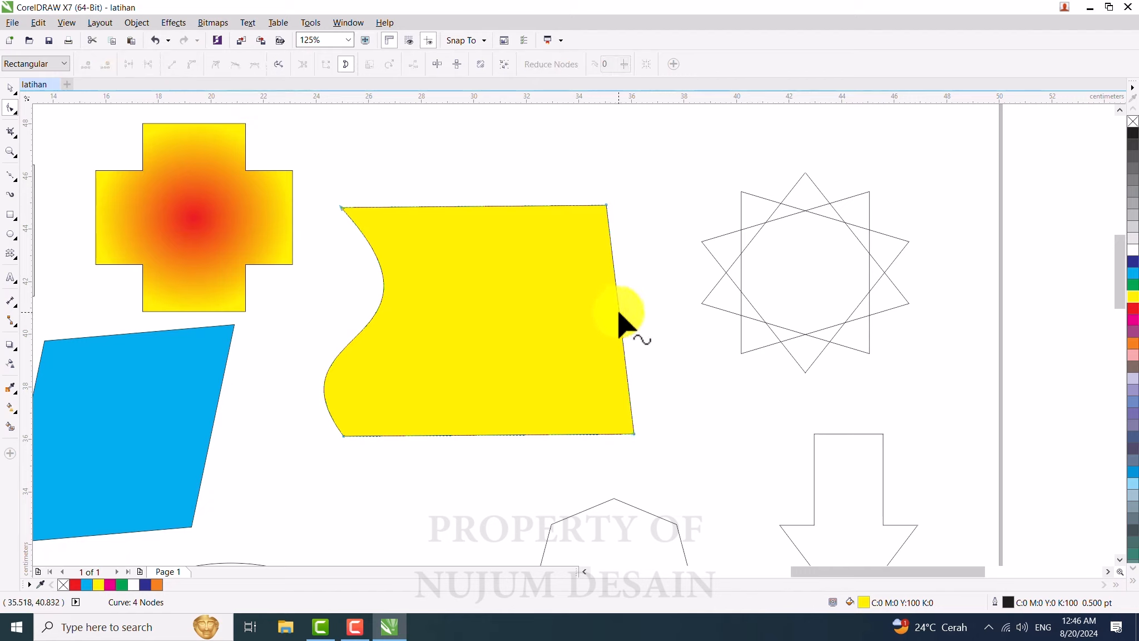
pyautogui.moveTo(619, 314); pyautogui.dragTo(507, 346)
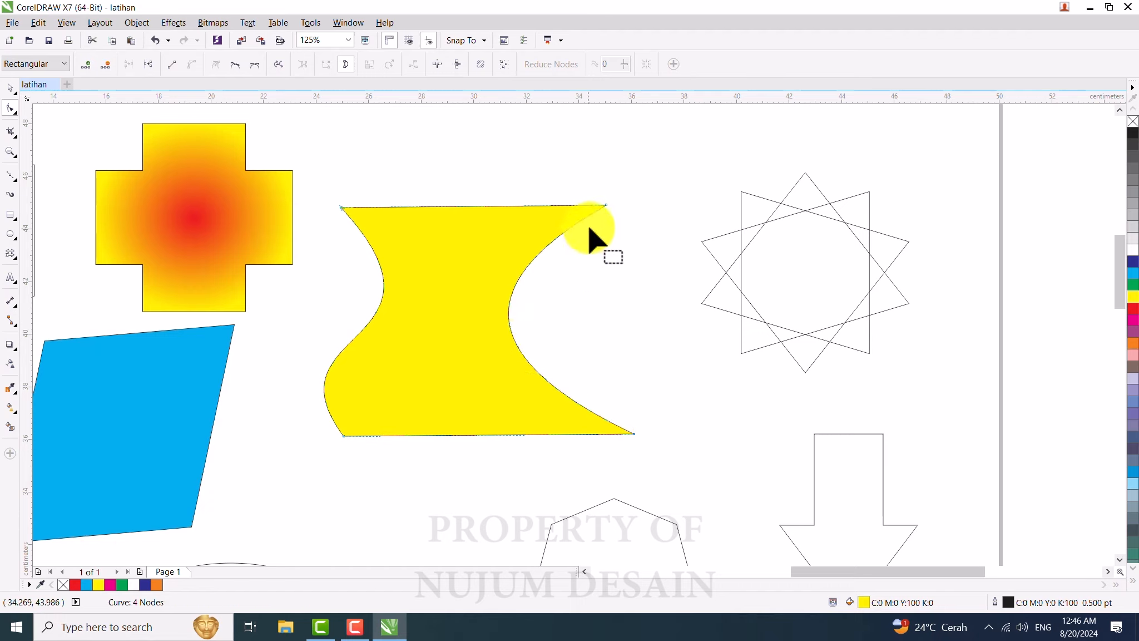
pyautogui.click(608, 206)
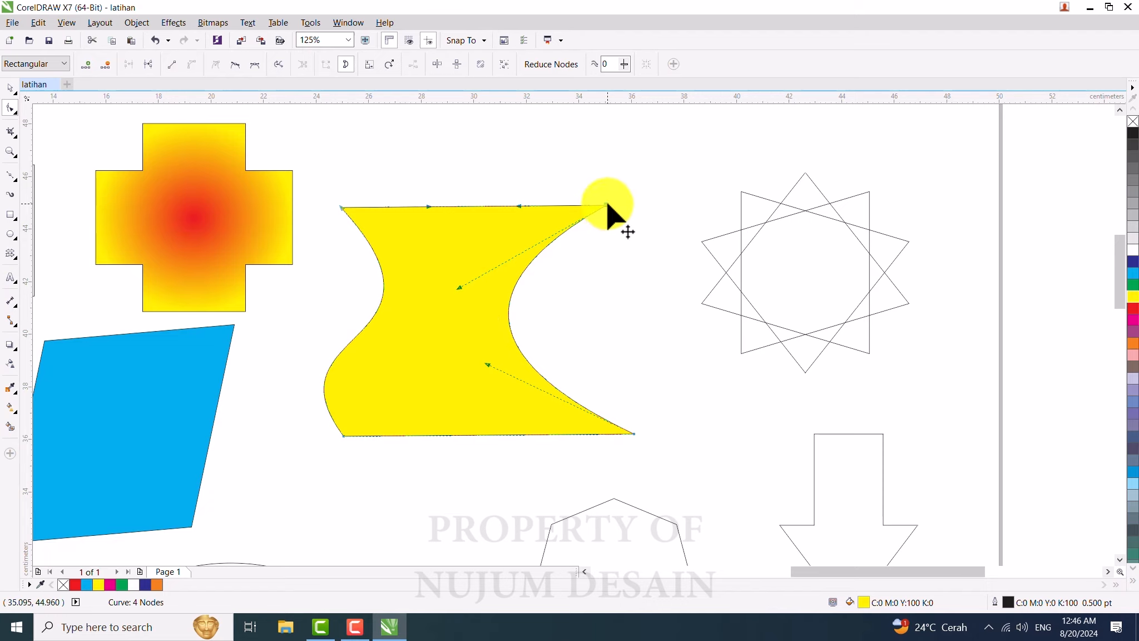
pyautogui.moveTo(458, 288); pyautogui.dragTo(741, 273)
pyautogui.moveTo(487, 364); pyautogui.dragTo(466, 284)
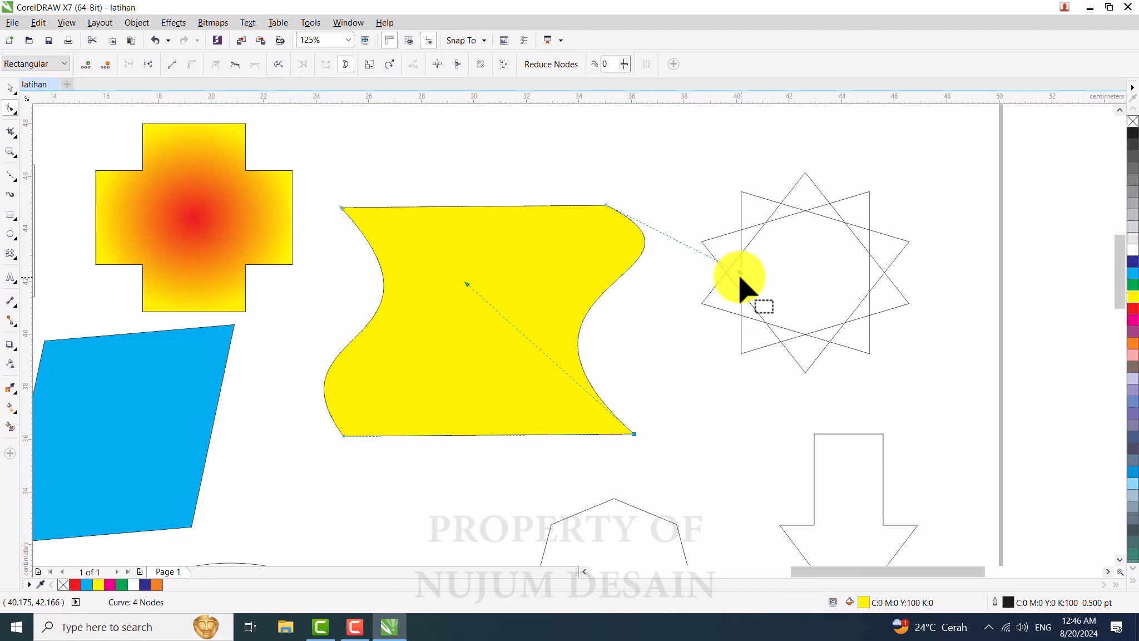
pyautogui.moveTo(738, 273); pyautogui.dragTo(683, 334)
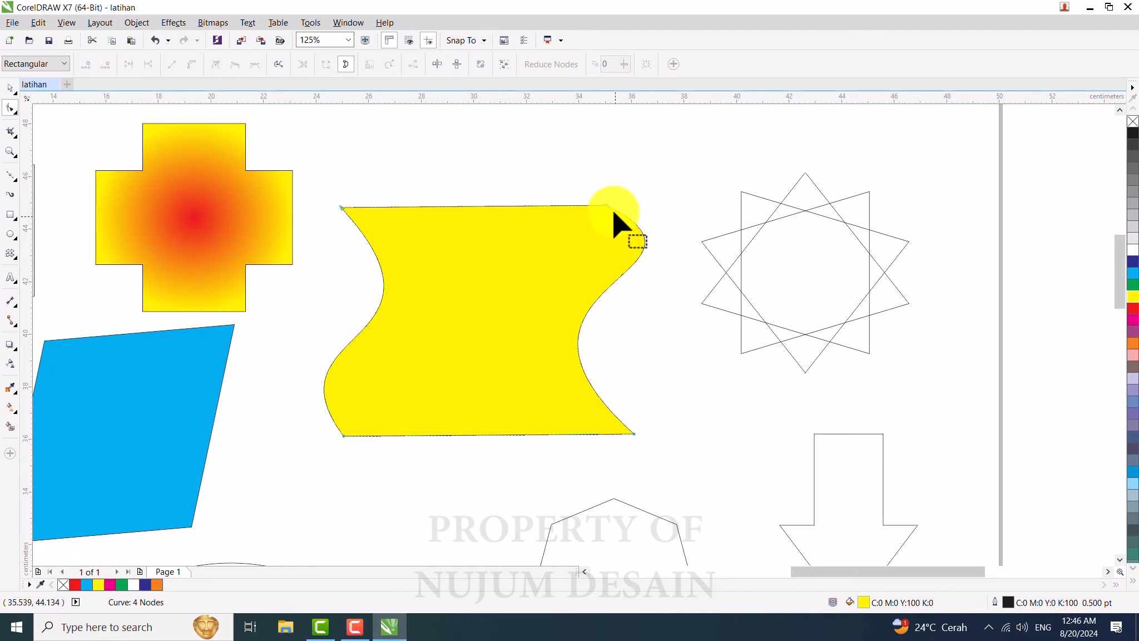
pyautogui.moveTo(607, 205); pyautogui.dragTo(700, 371)
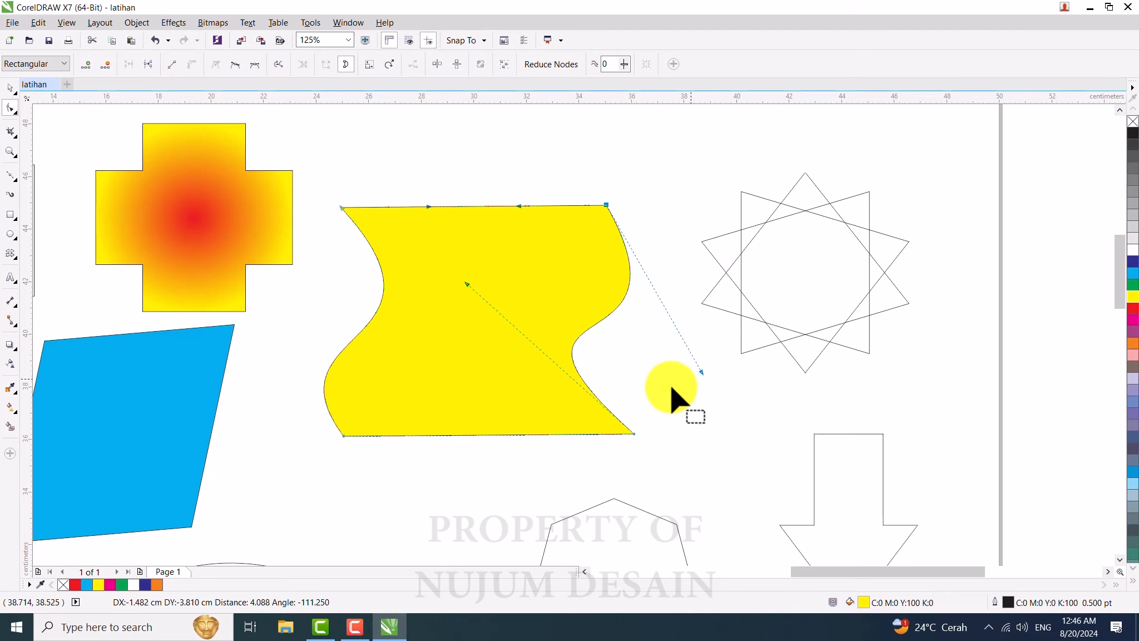
pyautogui.click(411, 253)
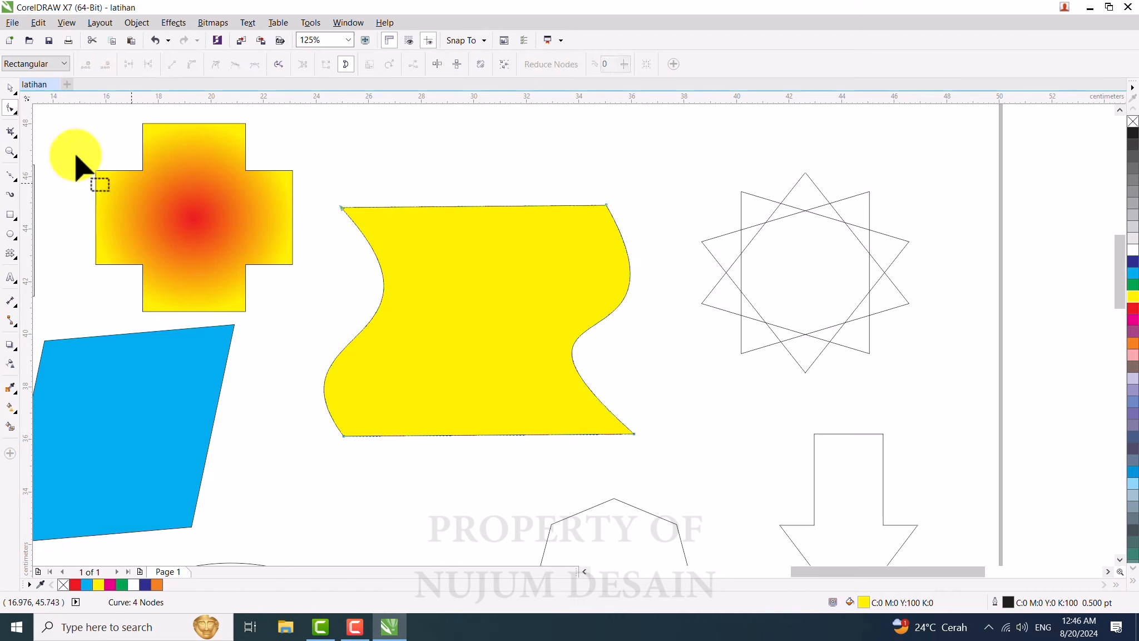
pyautogui.click(10, 89)
pyautogui.click(10, 109)
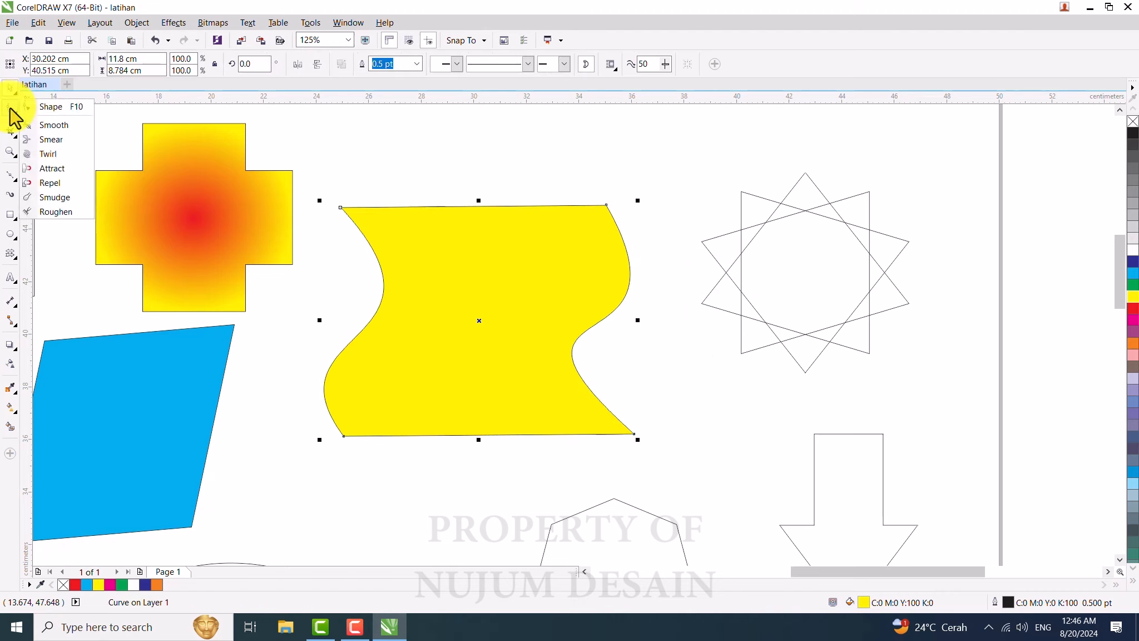
pyautogui.click(12, 109)
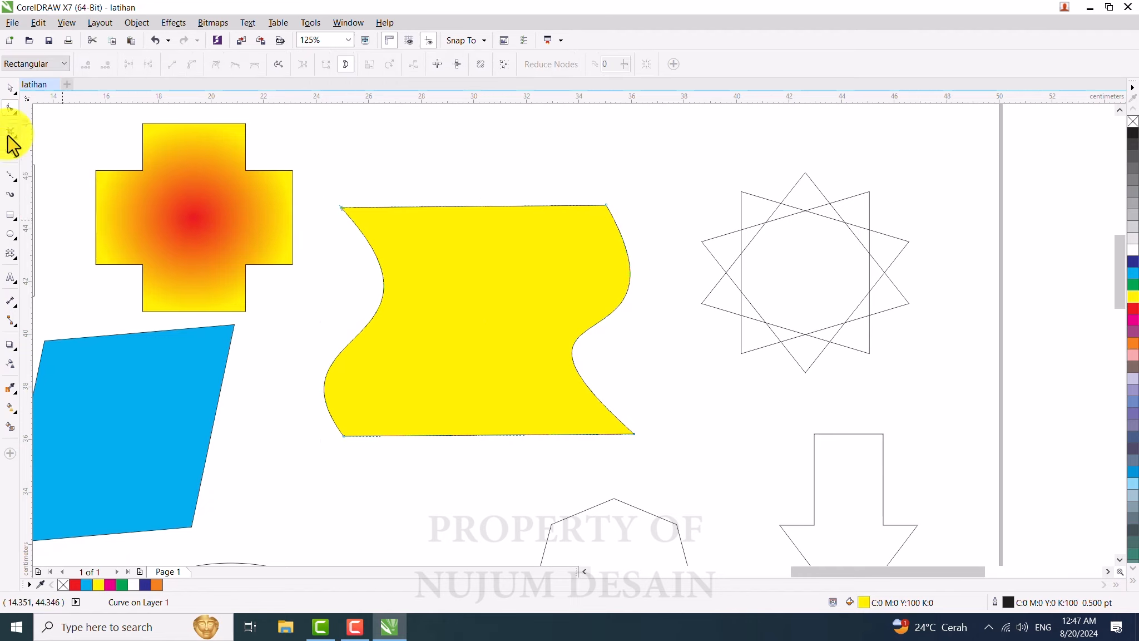
pyautogui.click(9, 134)
pyautogui.click(8, 134)
pyautogui.click(9, 135)
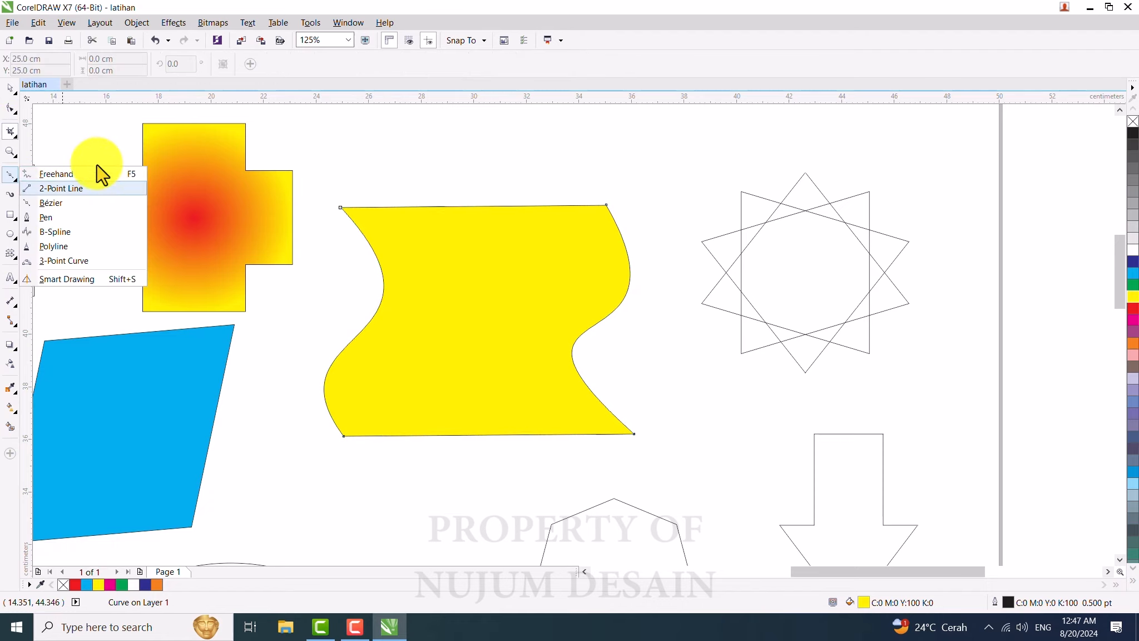
pyautogui.click(12, 134)
pyautogui.click(10, 134)
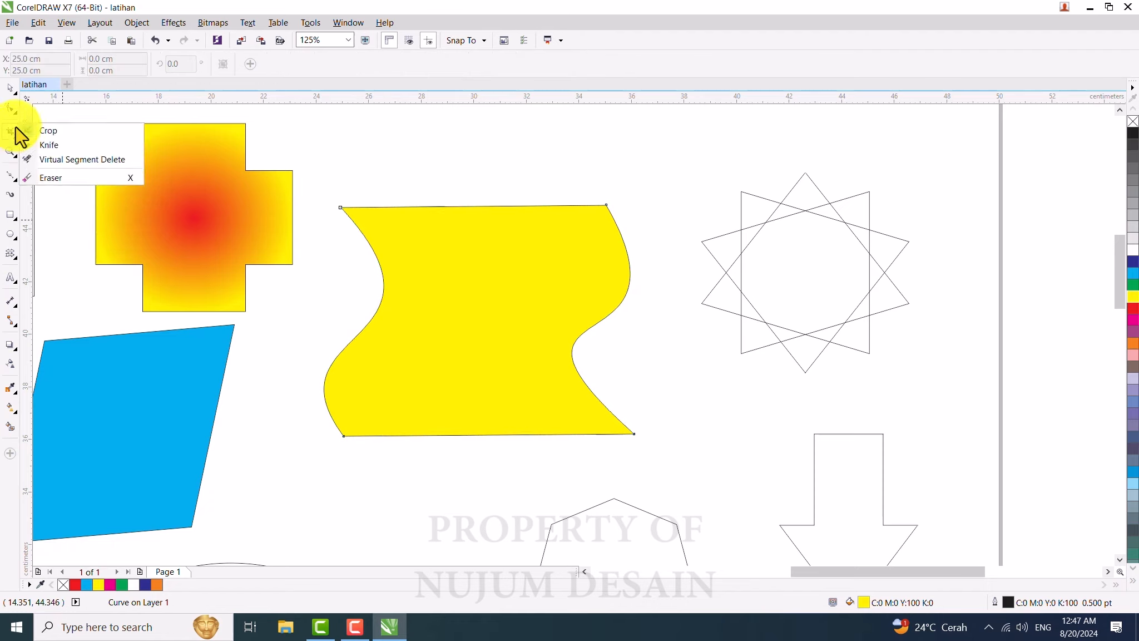
# Step: With the Smart Fill tool set to a black specified fill, fill the heptagon and the ellipse
pyautogui.click(13, 136)
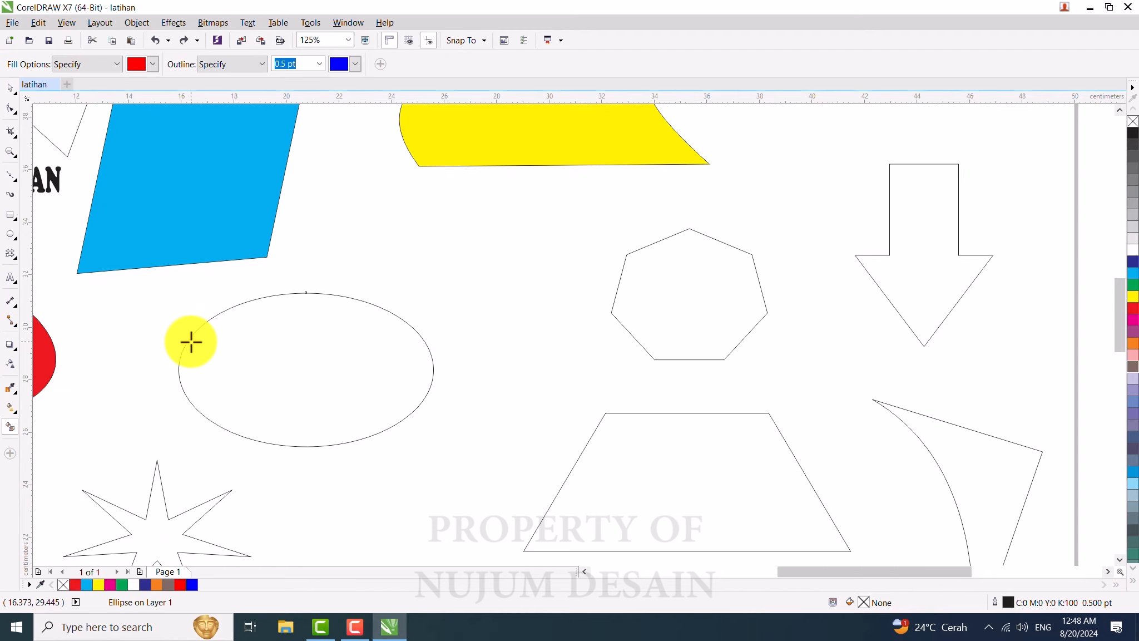
pyautogui.click(9, 414)
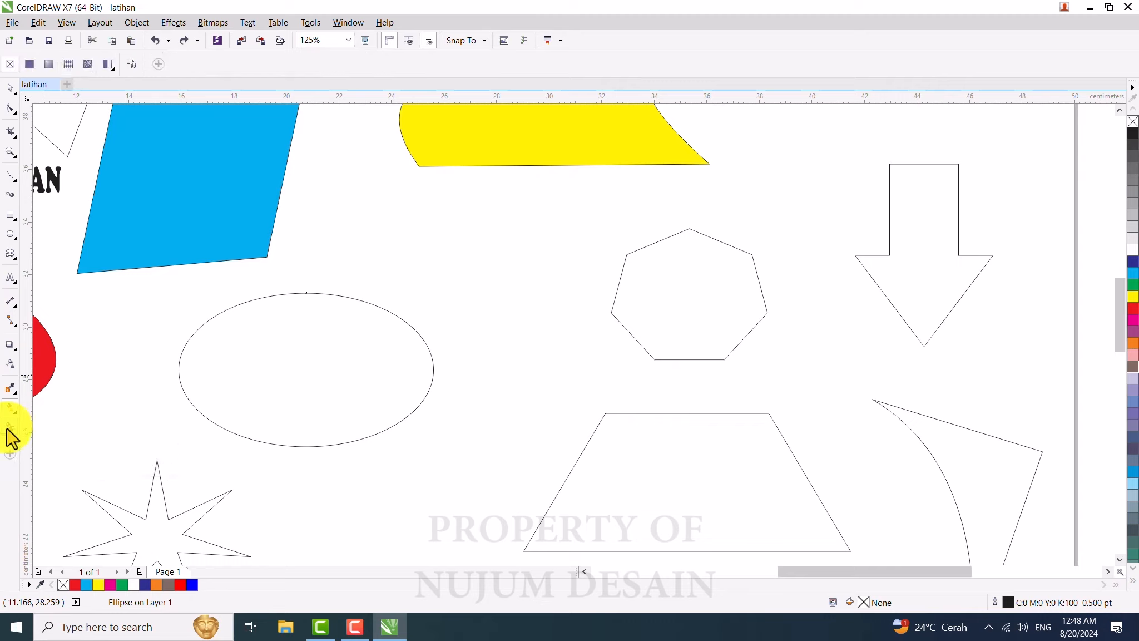
pyautogui.click(9, 430)
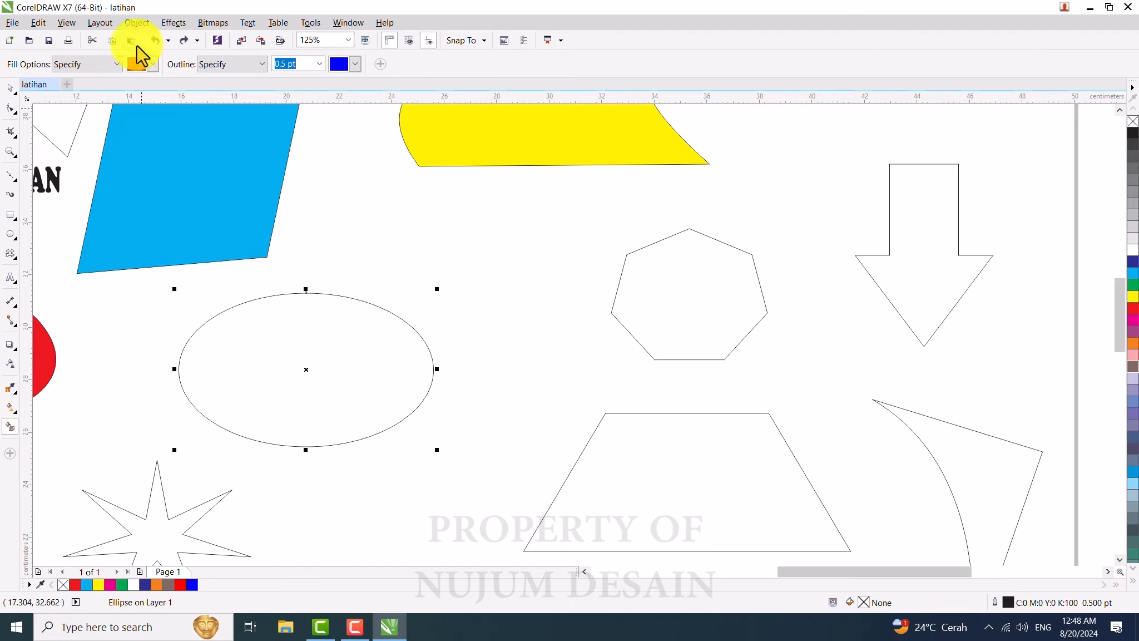
pyautogui.click(80, 64)
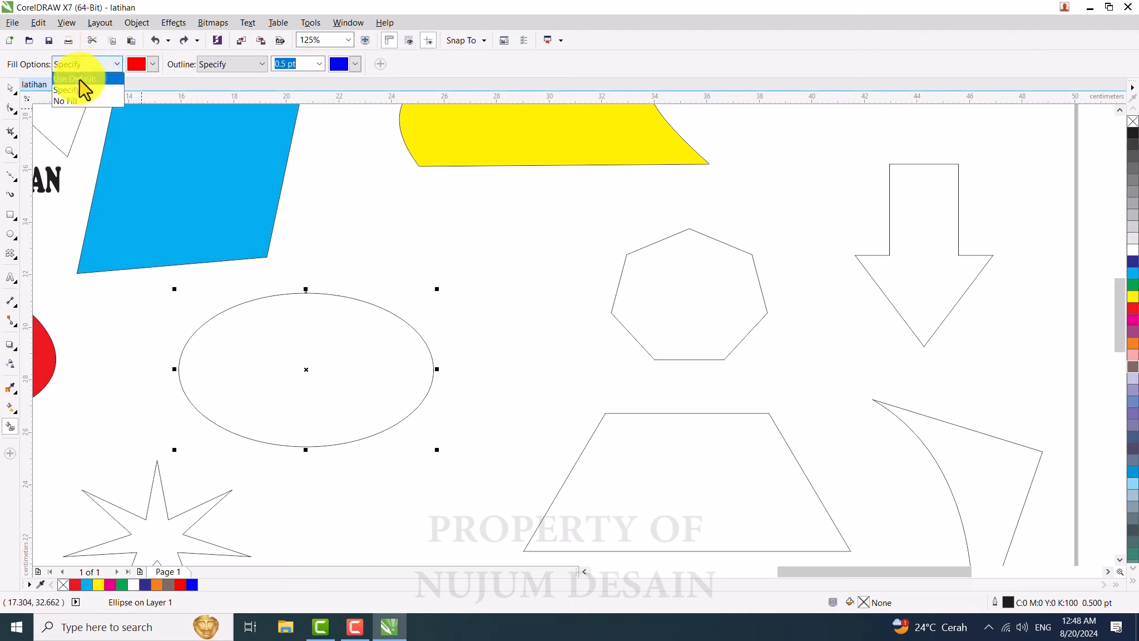
pyautogui.click(77, 90)
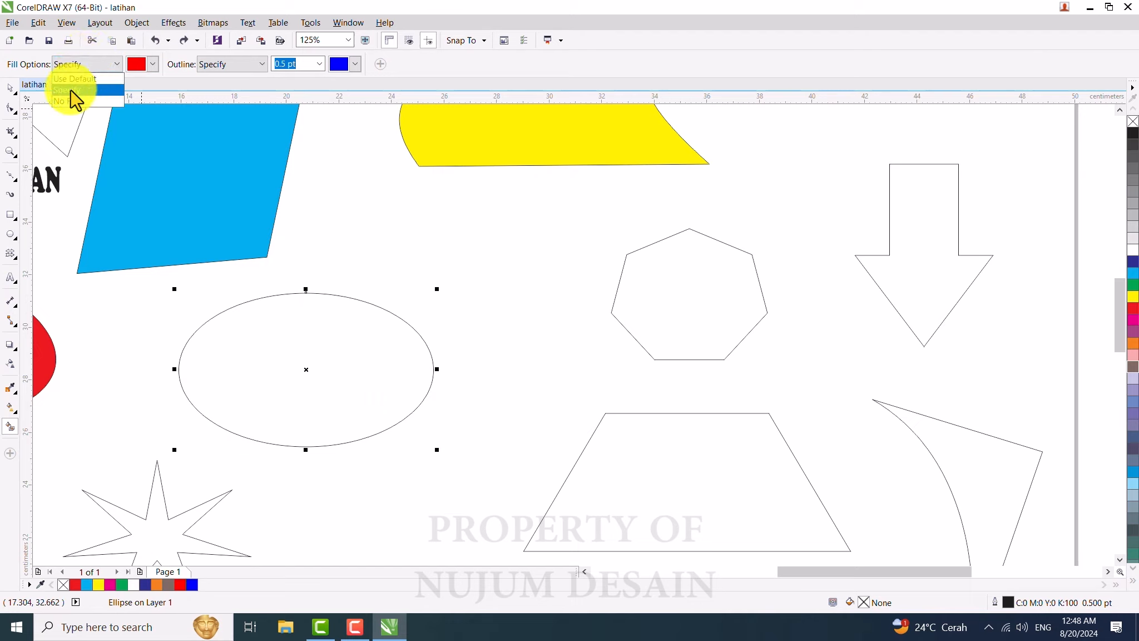
pyautogui.click(152, 65)
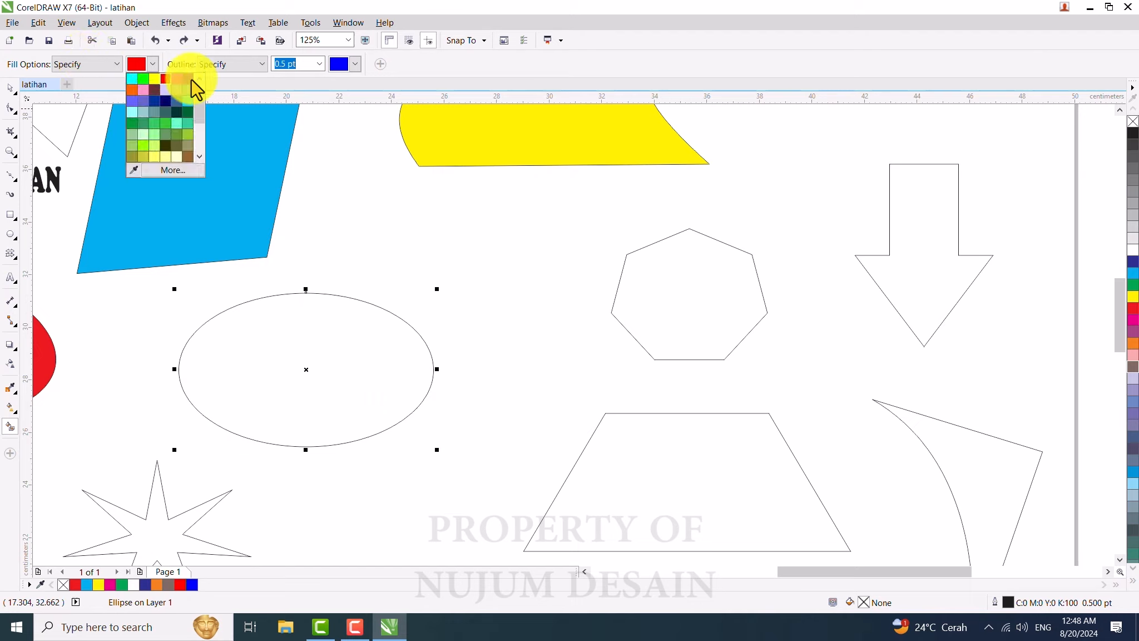
pyautogui.moveTo(201, 107); pyautogui.dragTo(202, 100)
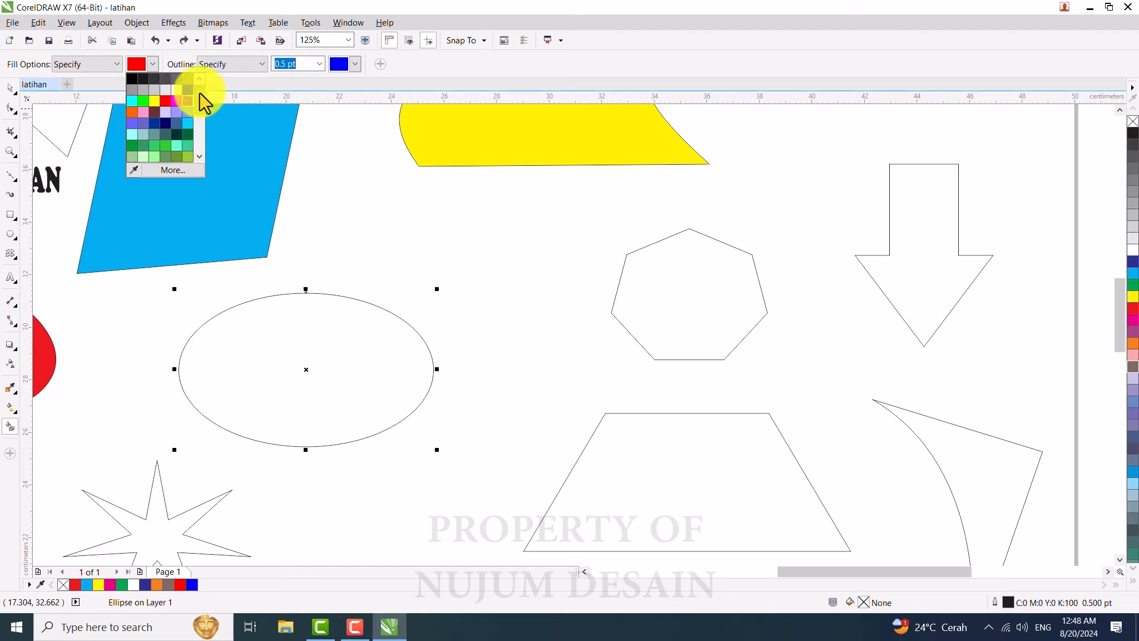
pyautogui.click(134, 79)
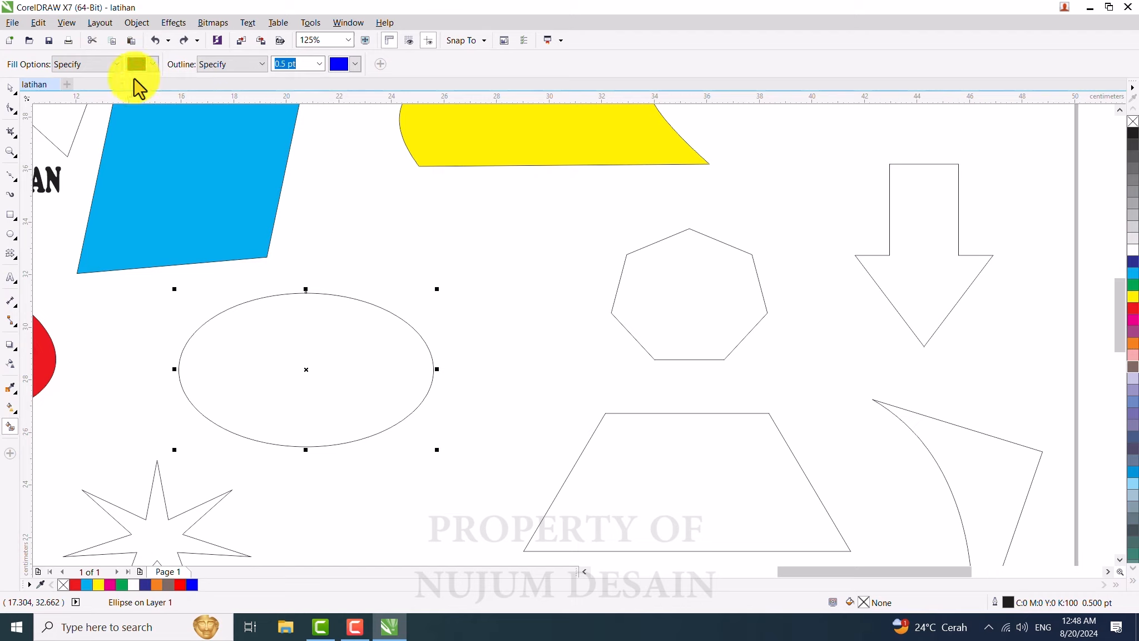
pyautogui.click(686, 313)
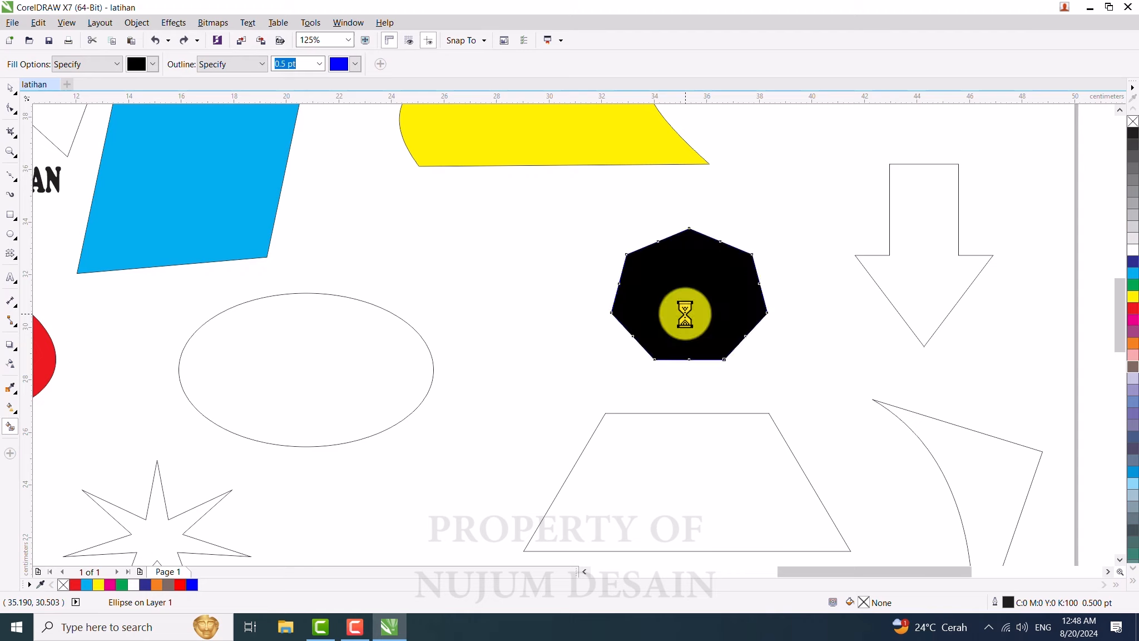
pyautogui.click(293, 387)
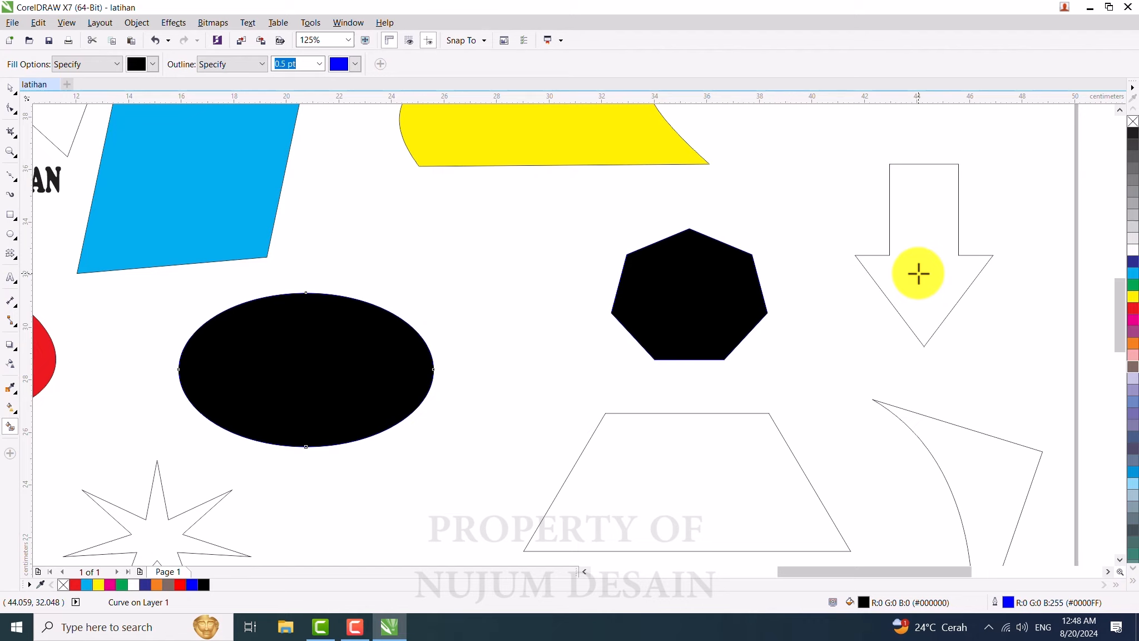
# Step: Select the down arrow shape and fill it with cyan
pyautogui.click(10, 89)
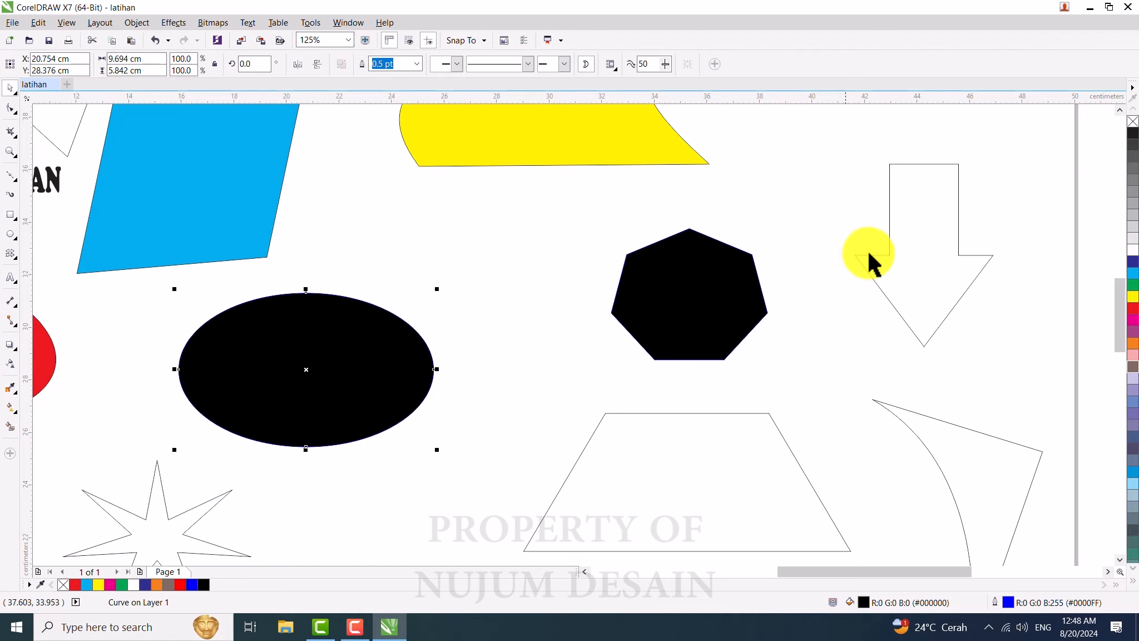
pyautogui.click(901, 259)
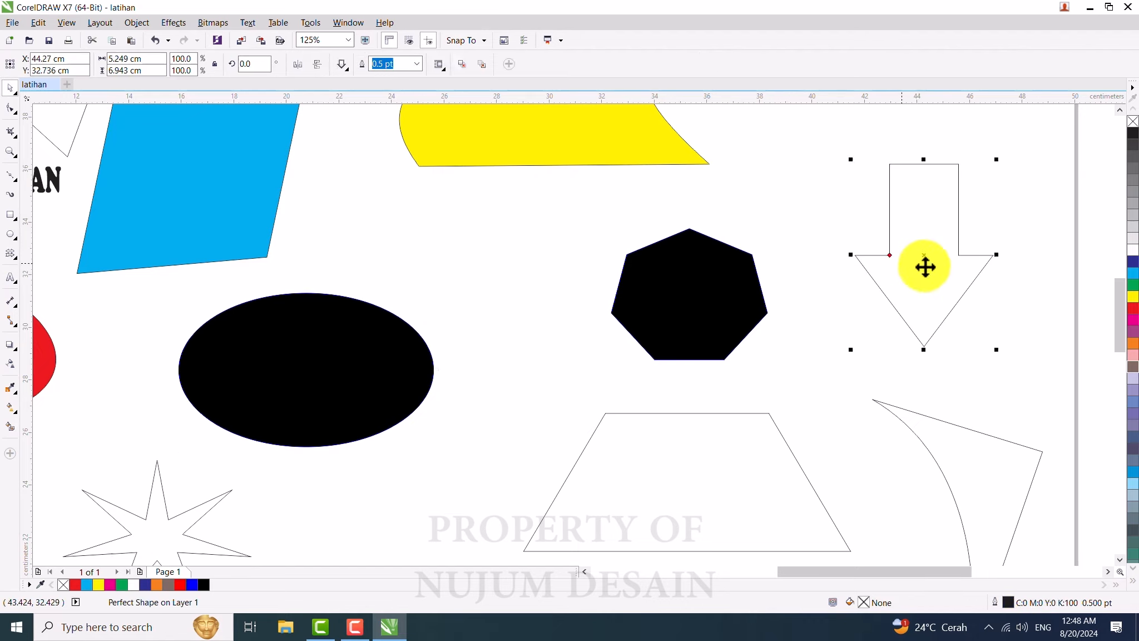
pyautogui.click(1133, 272)
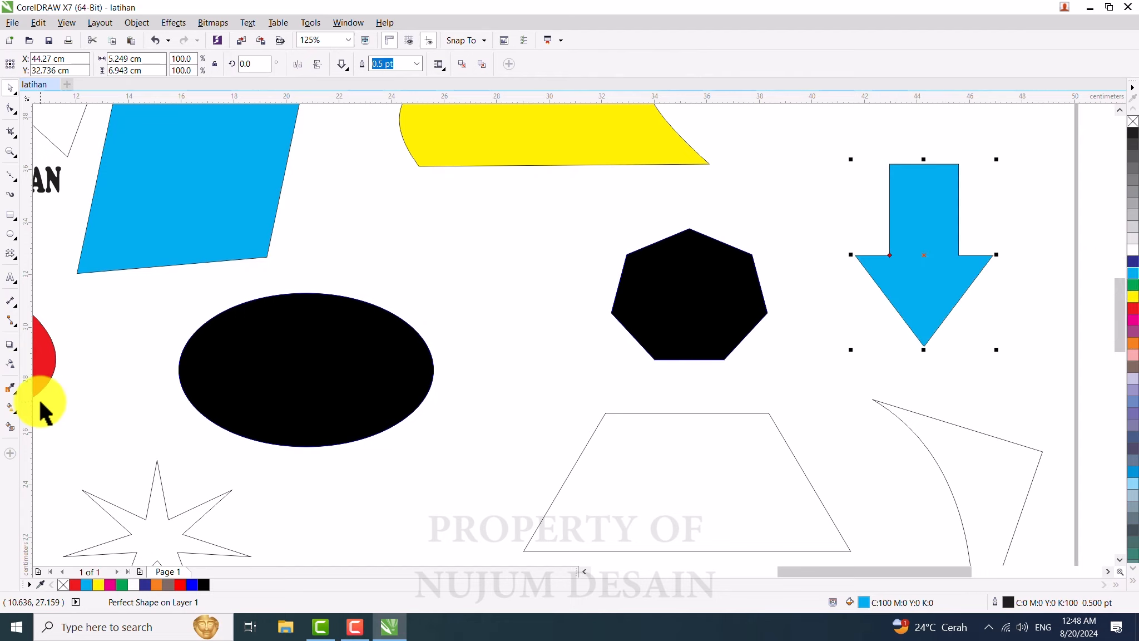
# Step: With the Smart Fill tool set to blue, fill the trapezoid
pyautogui.click(9, 426)
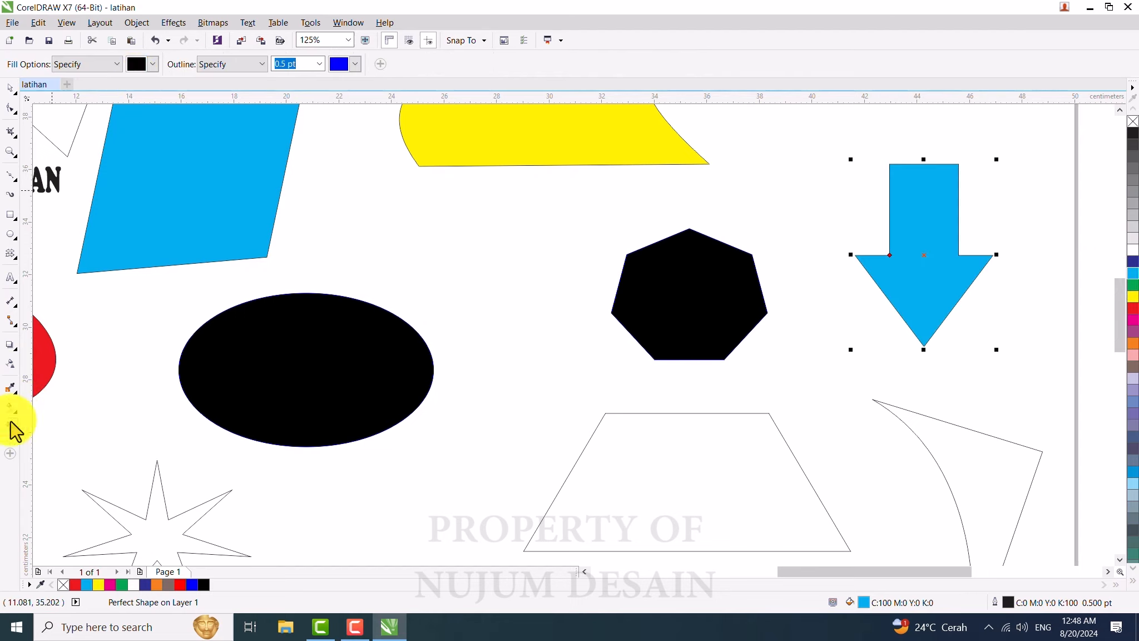
pyautogui.click(151, 64)
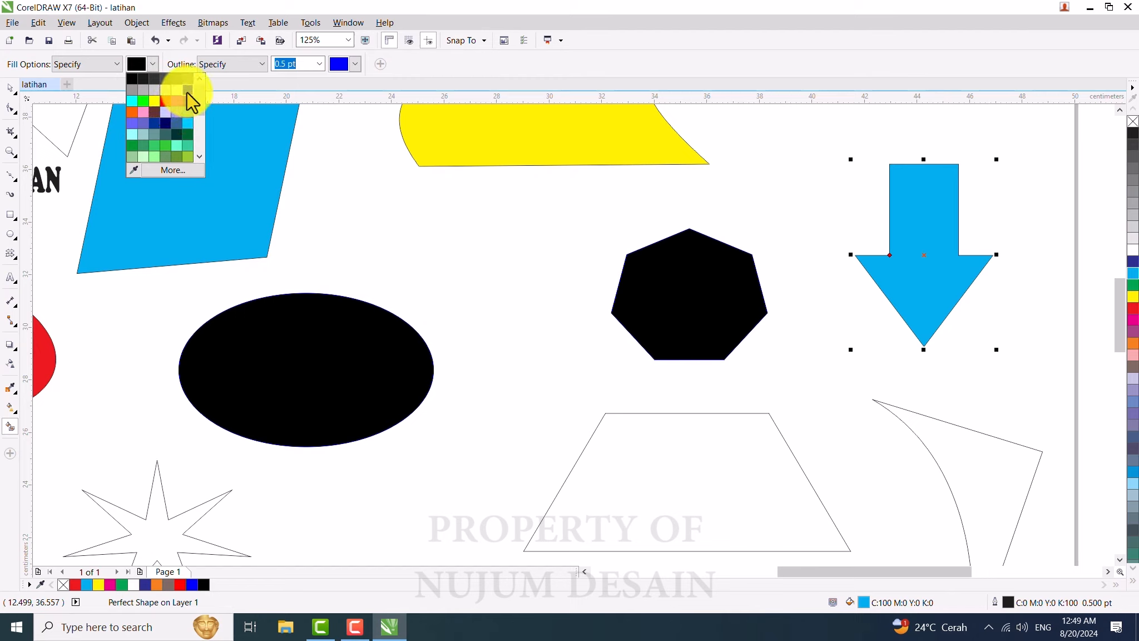
pyautogui.click(188, 99)
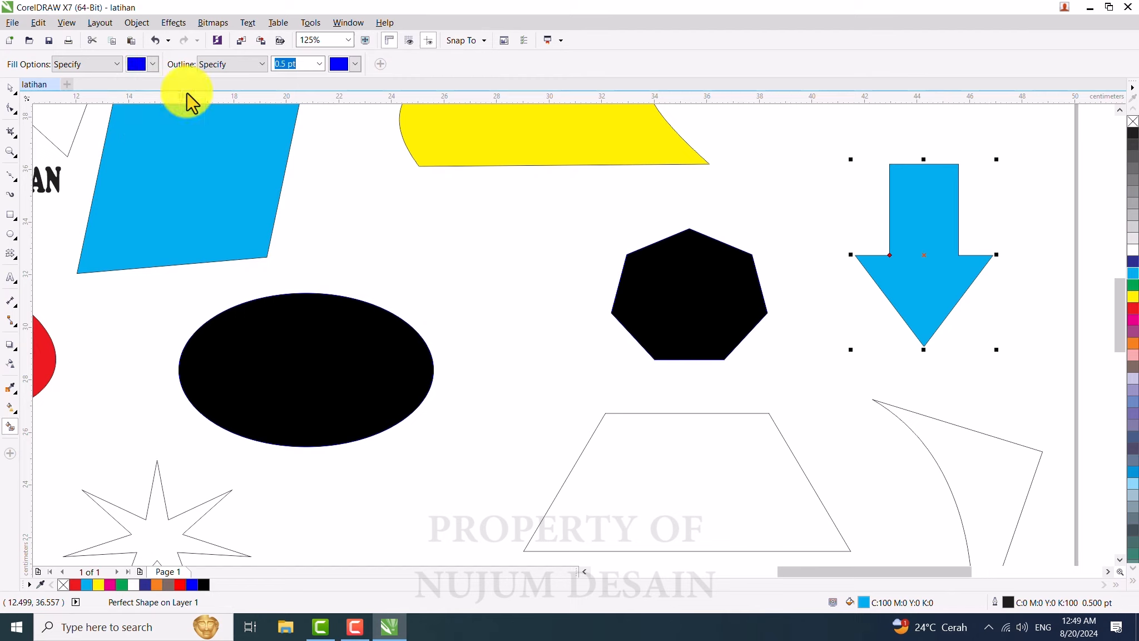
pyautogui.click(680, 465)
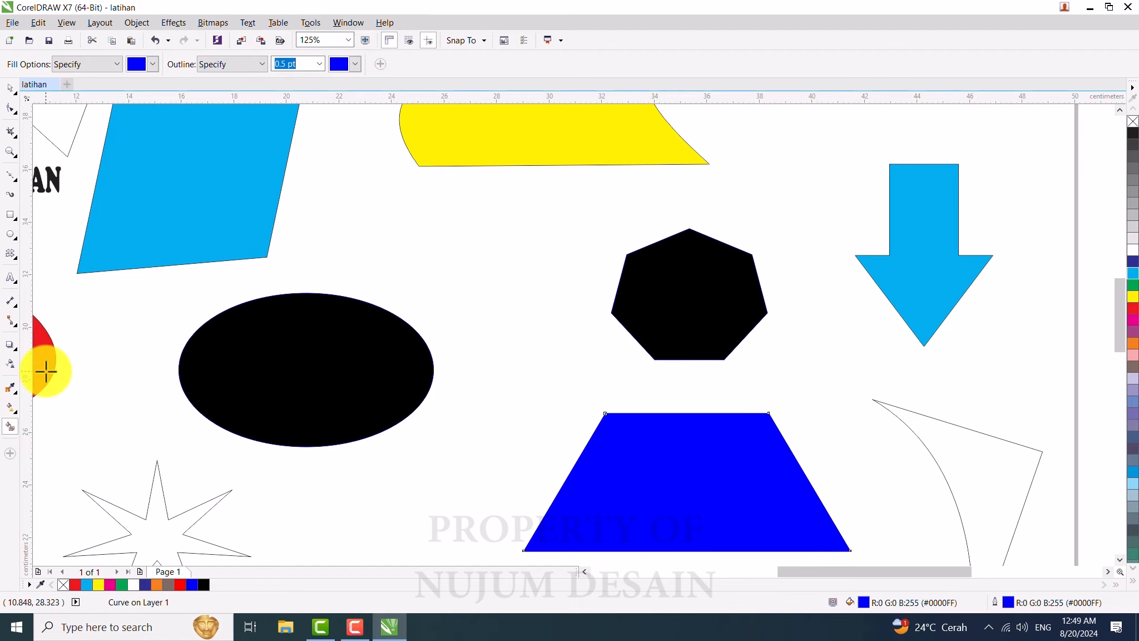
# Step: With the Drop Shadow tool, add a drop shadow to the blue parallelogram
pyautogui.click(10, 356)
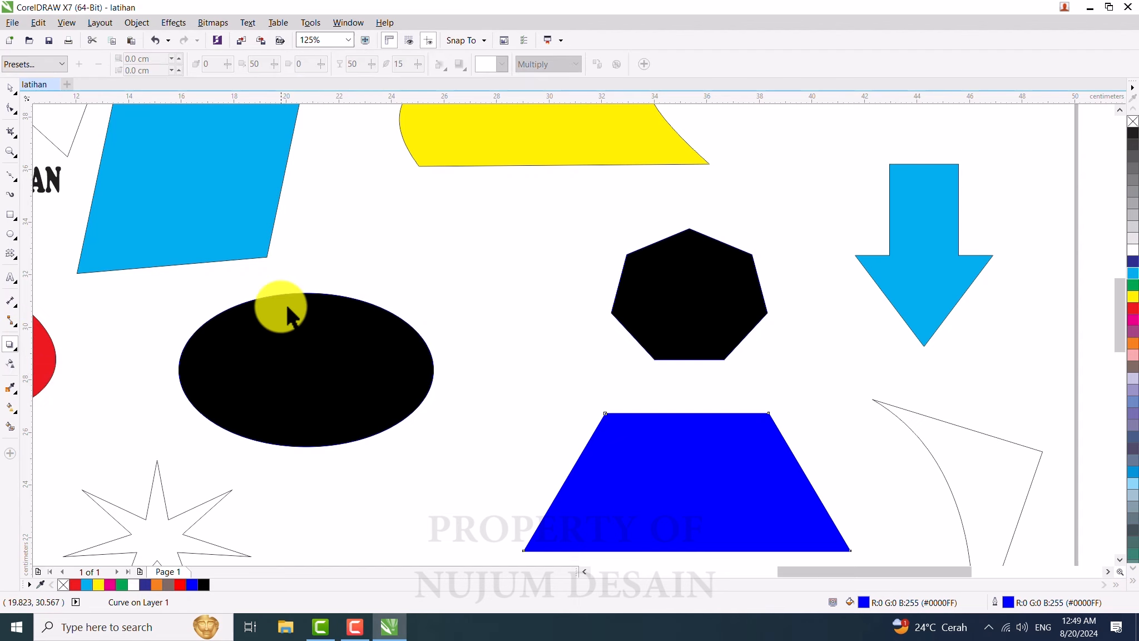
pyautogui.scroll(-3, 285, 304)
pyautogui.scroll(3, 234, 230)
pyautogui.click(251, 230)
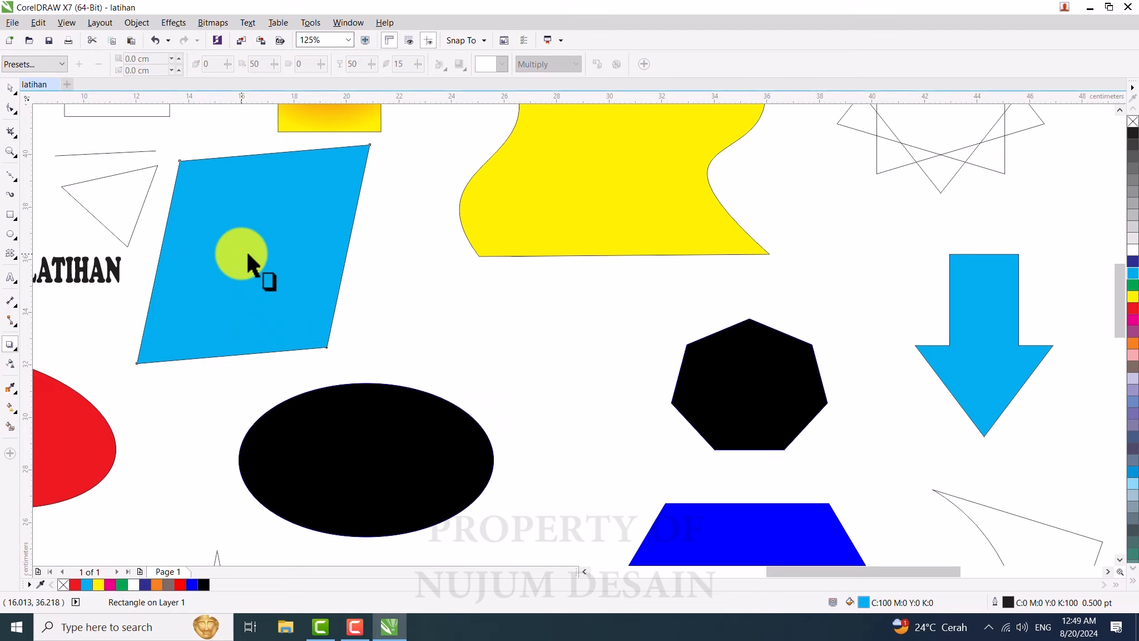
pyautogui.click(247, 251)
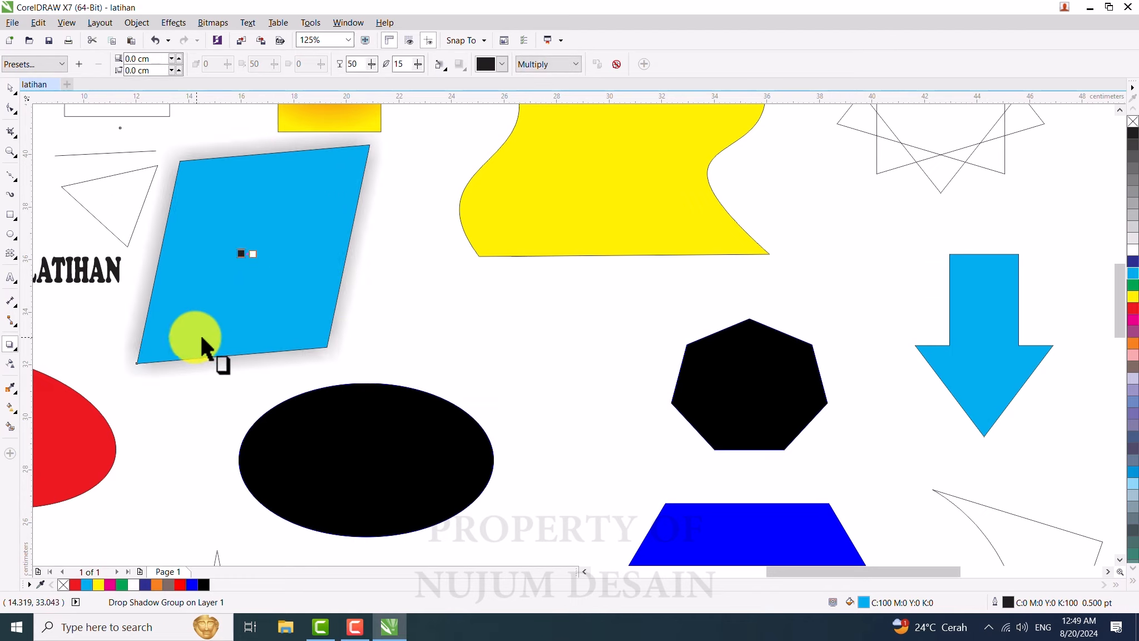
# Step: Drag a drop shadow from the yellow wave shape toward its lower left
pyautogui.scroll(-2, 234, 317)
pyautogui.scroll(2, 391, 260)
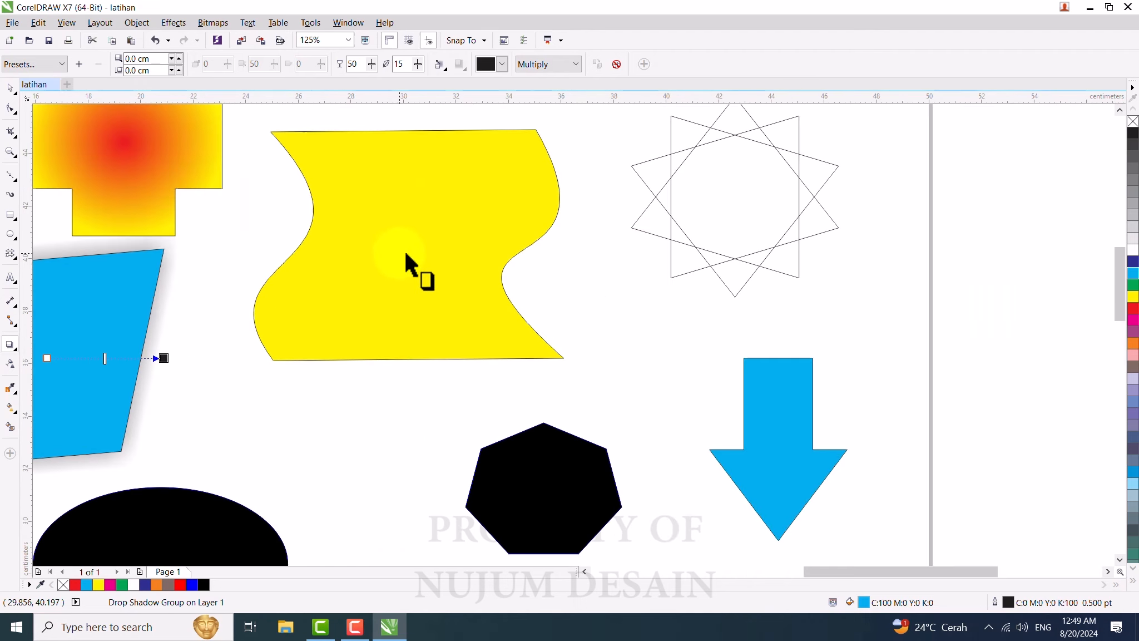
pyautogui.moveTo(408, 244); pyautogui.dragTo(283, 407)
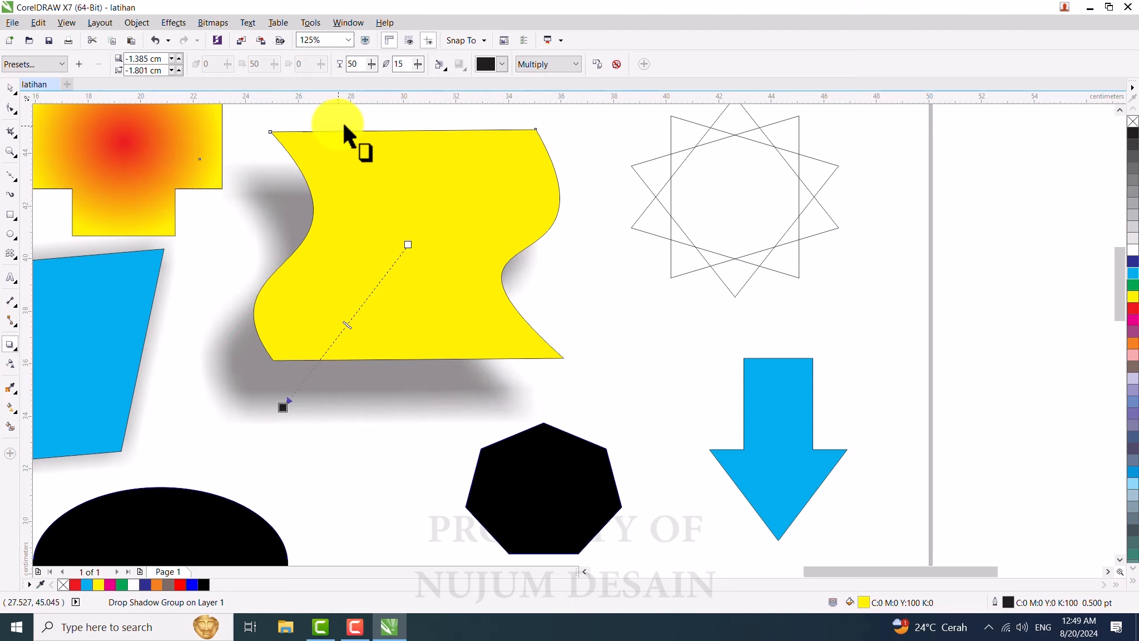
# Step: Set the yellow shape's shadow opacity to 30
pyautogui.doubleClick(360, 65)
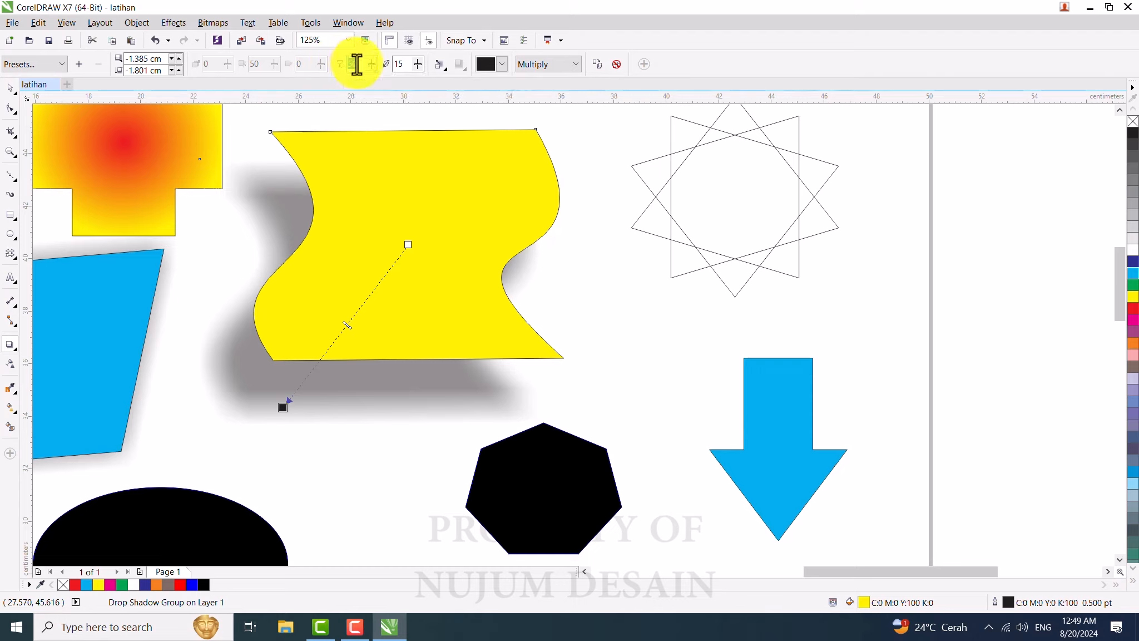
pyautogui.write('30')
pyautogui.press('Return')
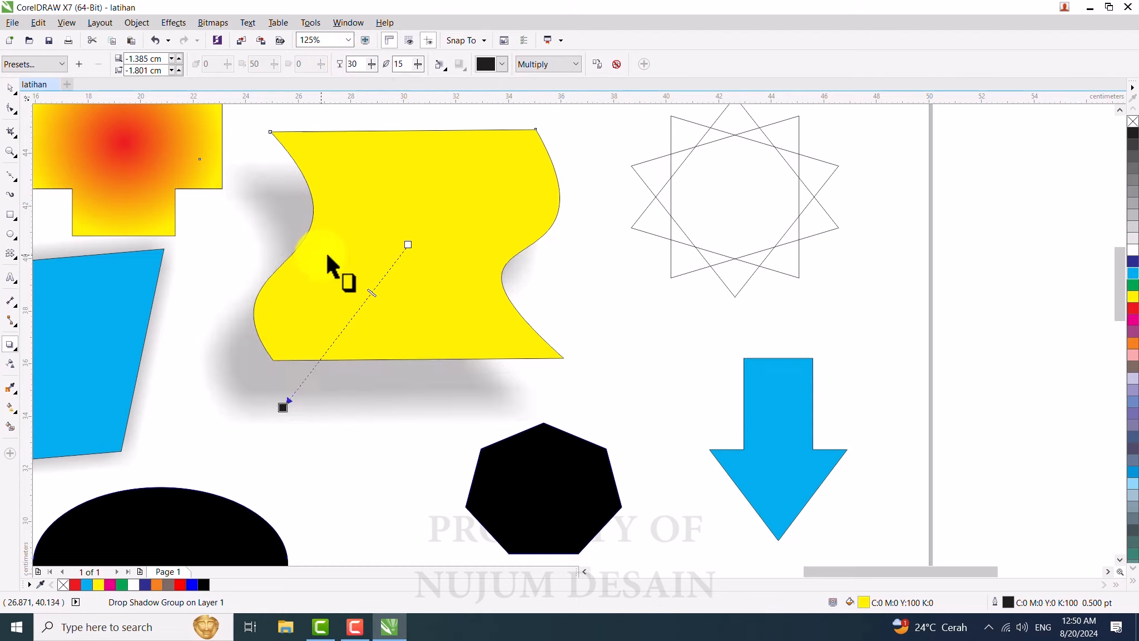
# Step: Set the yellow shape's shadow feathering to 20, then 30
pyautogui.click(396, 64)
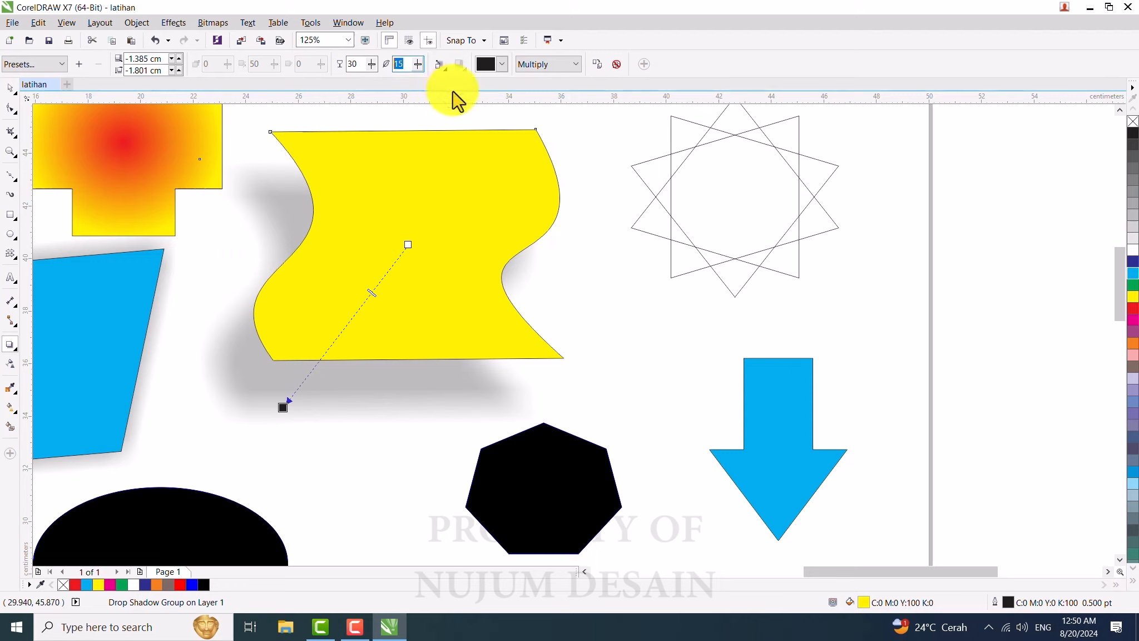
pyautogui.write('20')
pyautogui.press('Return')
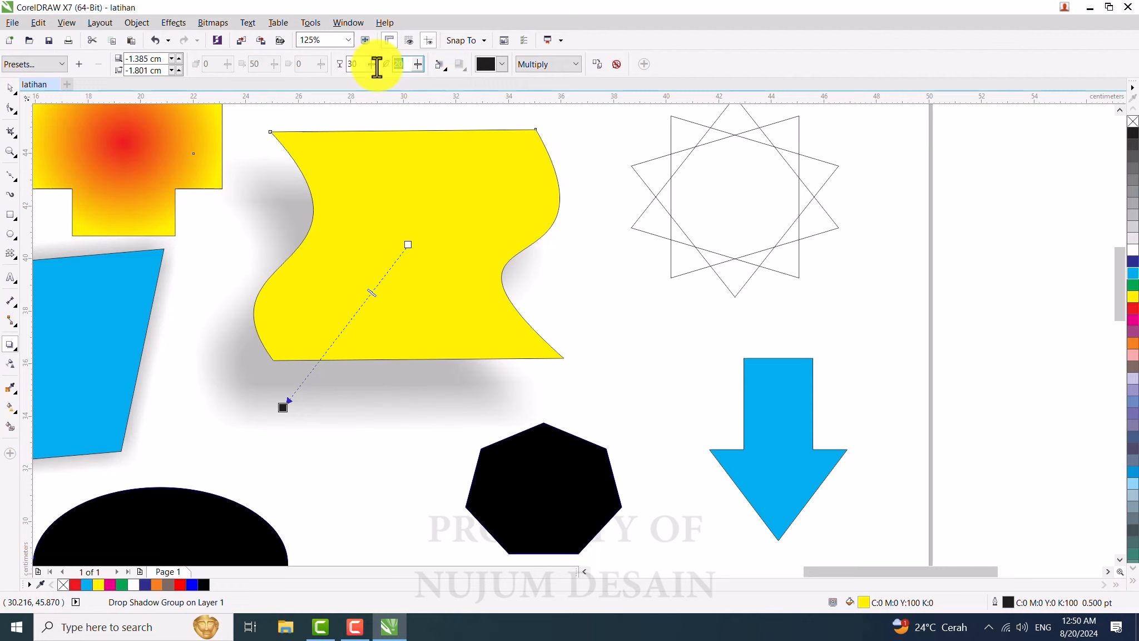
pyautogui.write('30')
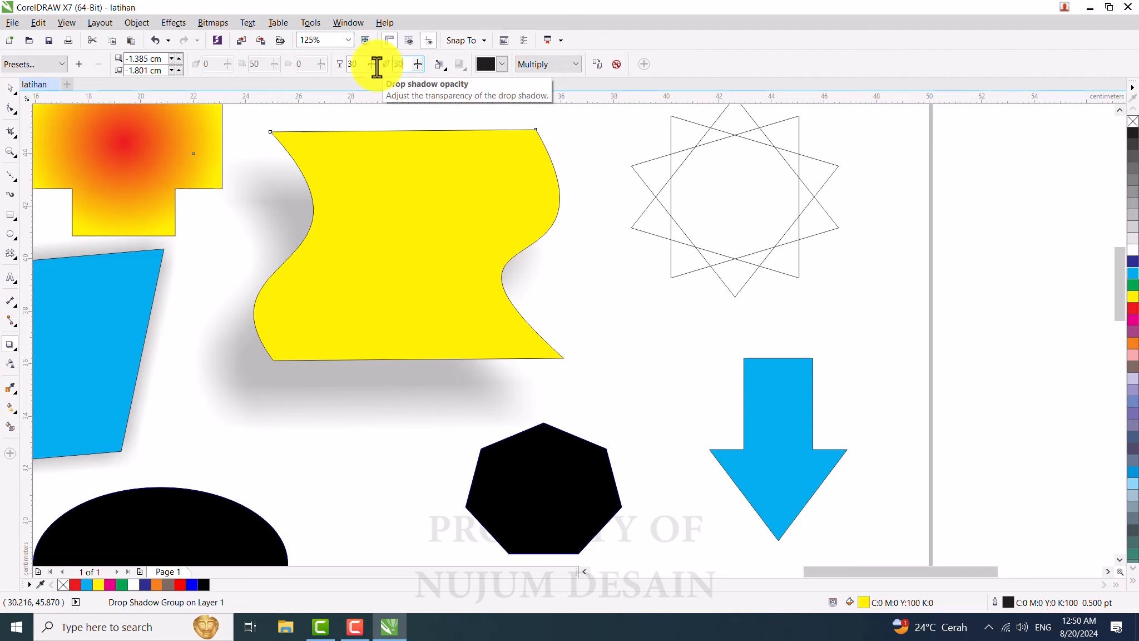
pyautogui.press('Return')
pyautogui.scroll(-1, 310, 256)
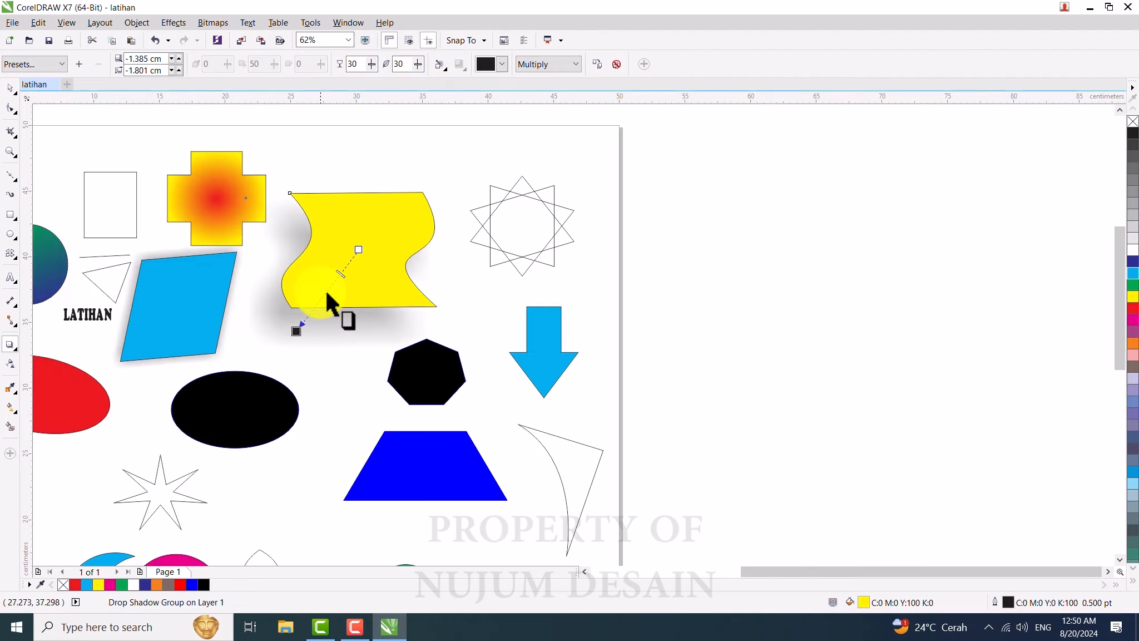
pyautogui.scroll(1, 321, 291)
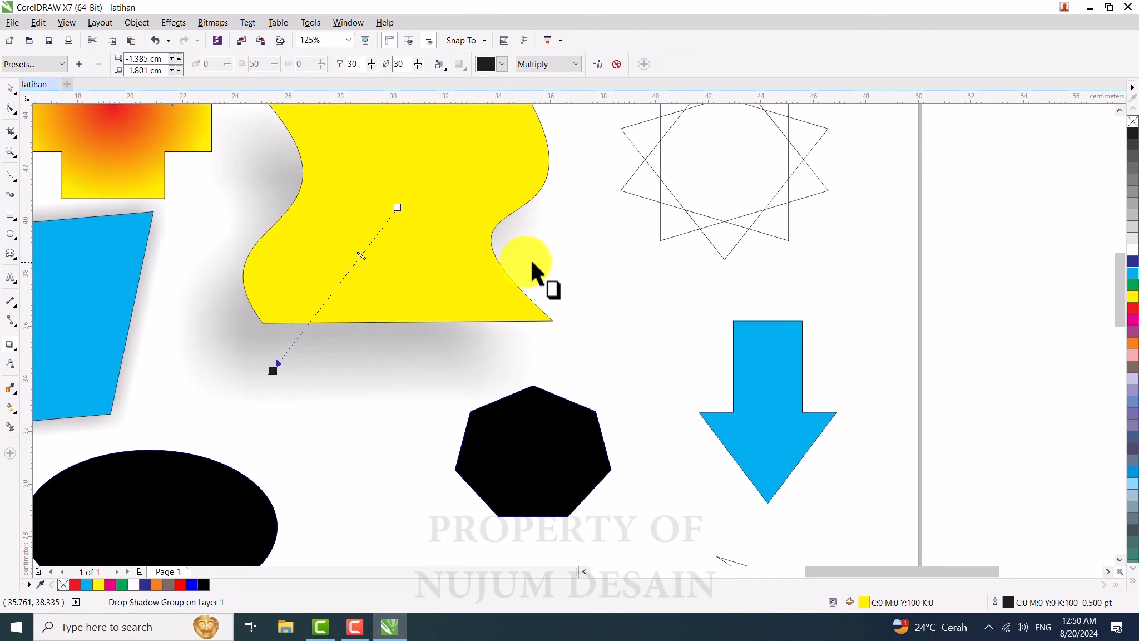
# Step: Set the yellow shape's shadow feathering to 10
pyautogui.moveTo(409, 65); pyautogui.dragTo(367, 64)
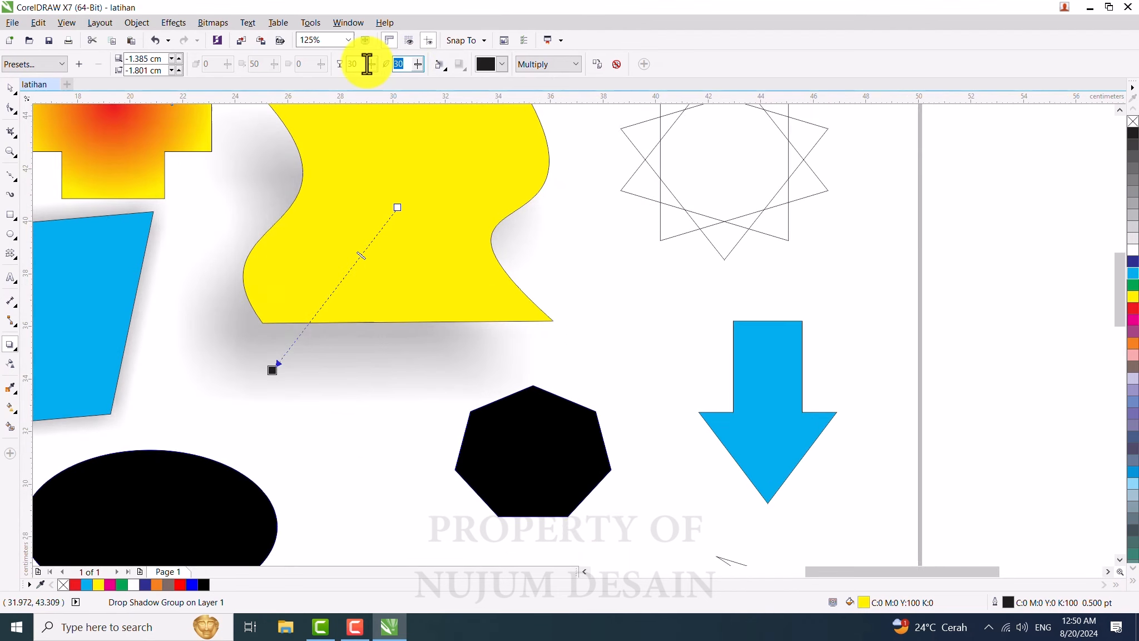
pyautogui.write('10')
pyautogui.press('Return')
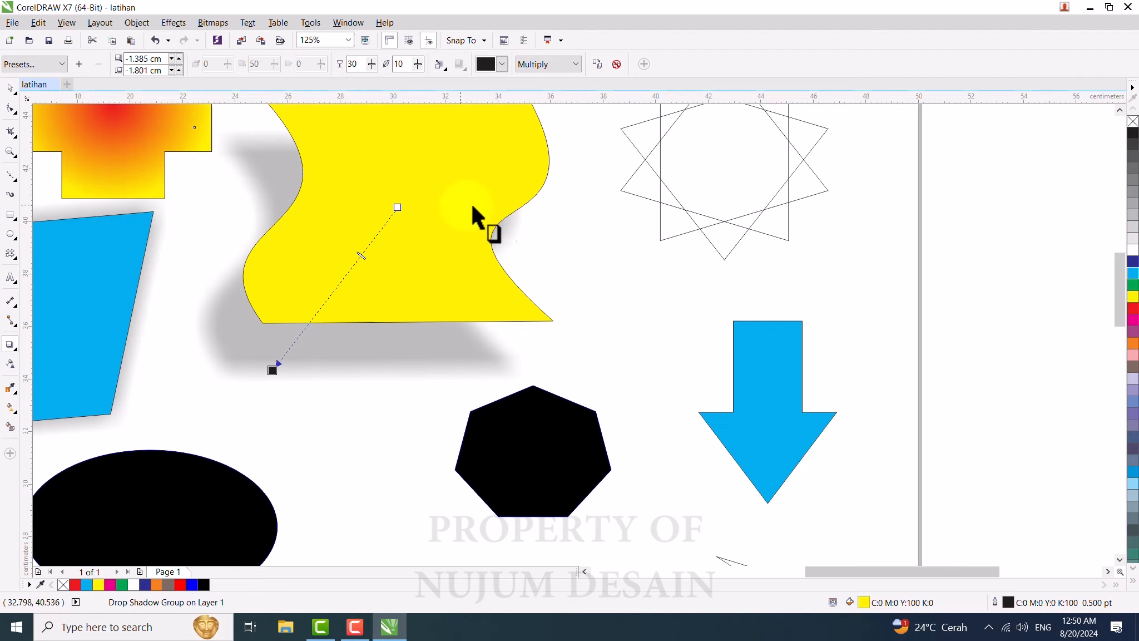
# Step: Select the blue parallelogram's shadow and set its feathering to 30
pyautogui.scroll(-2, 519, 199)
pyautogui.click(282, 239)
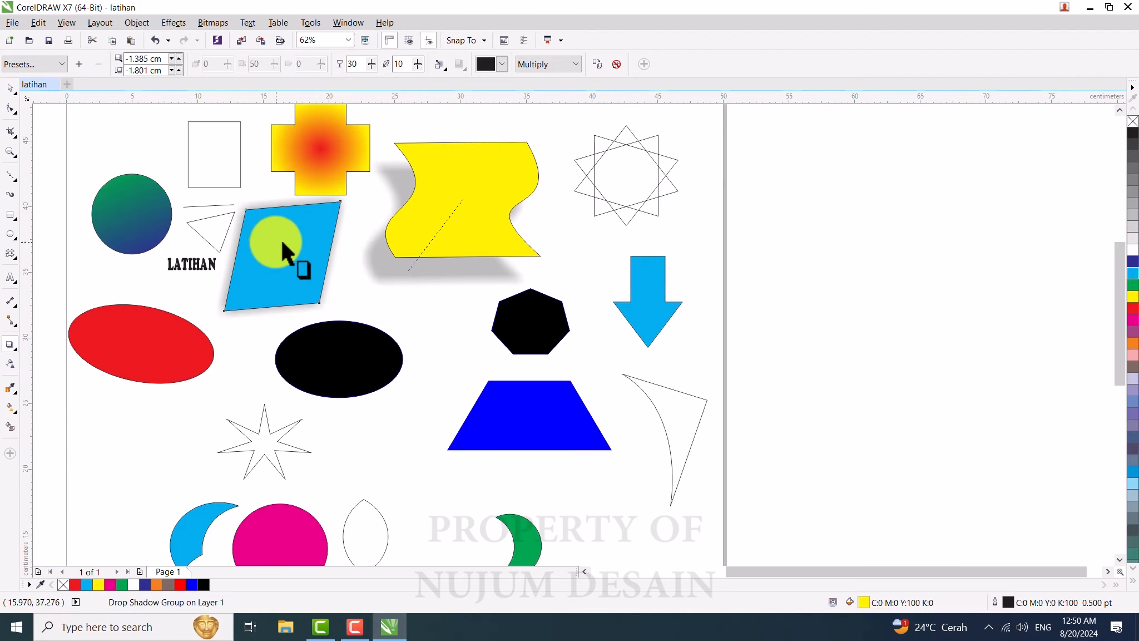
pyautogui.scroll(2, 286, 239)
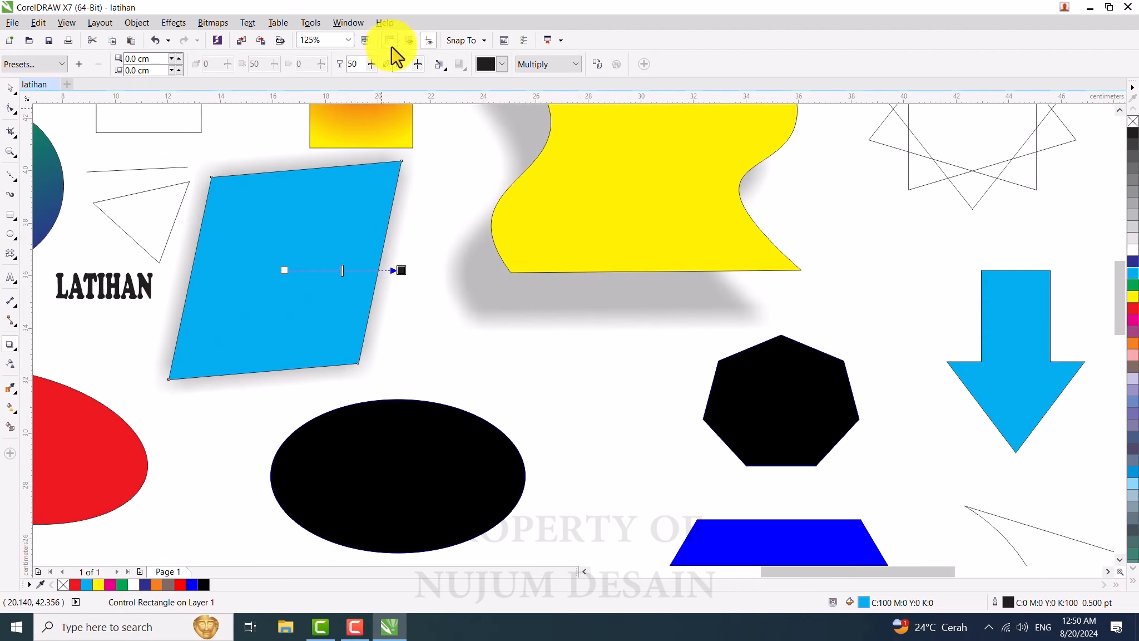
pyautogui.moveTo(408, 65); pyautogui.dragTo(387, 68)
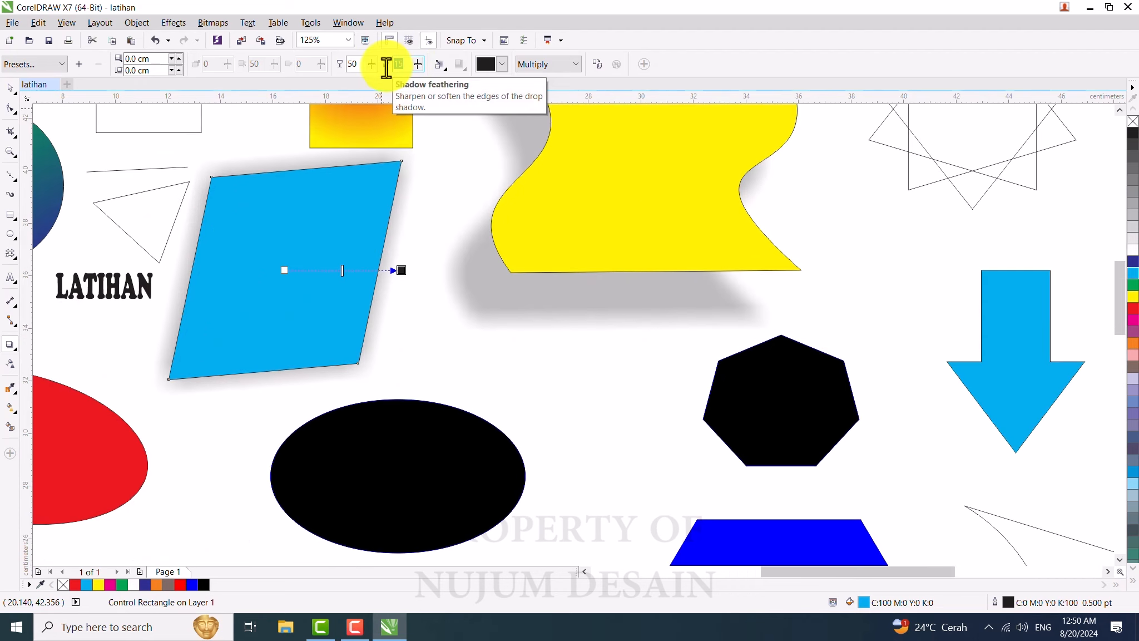
pyautogui.write('30')
pyautogui.press('Return')
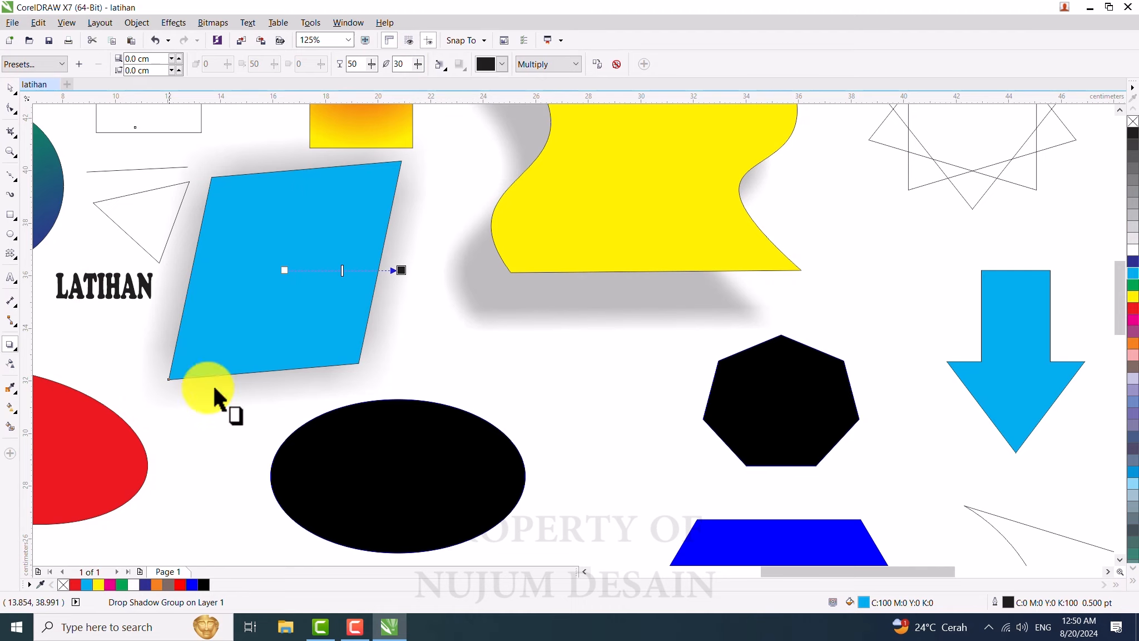
# Step: Set the blue parallelogram's shadow opacity to 10, then to 100
pyautogui.doubleClick(355, 64)
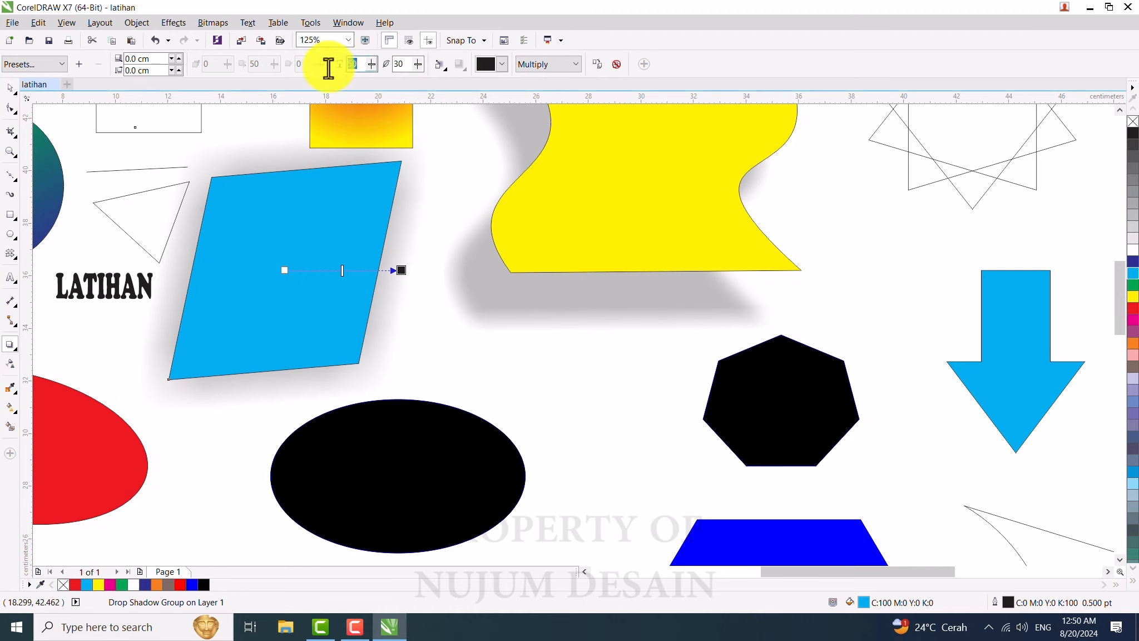
pyautogui.write('10')
pyautogui.press('Return')
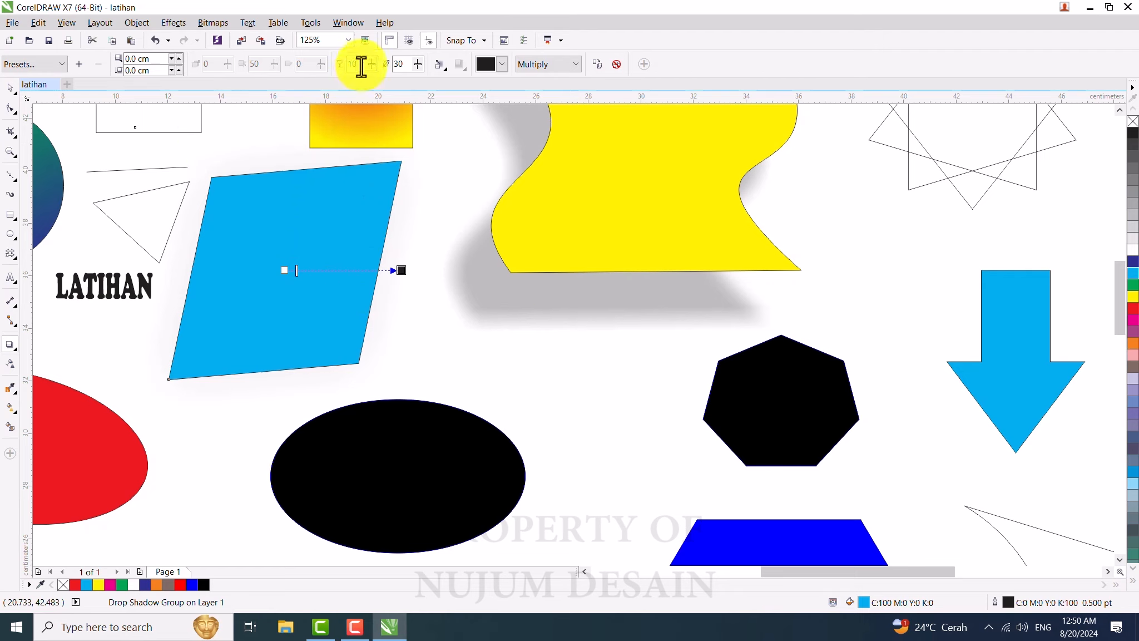
pyautogui.doubleClick(340, 65)
pyautogui.write('1')
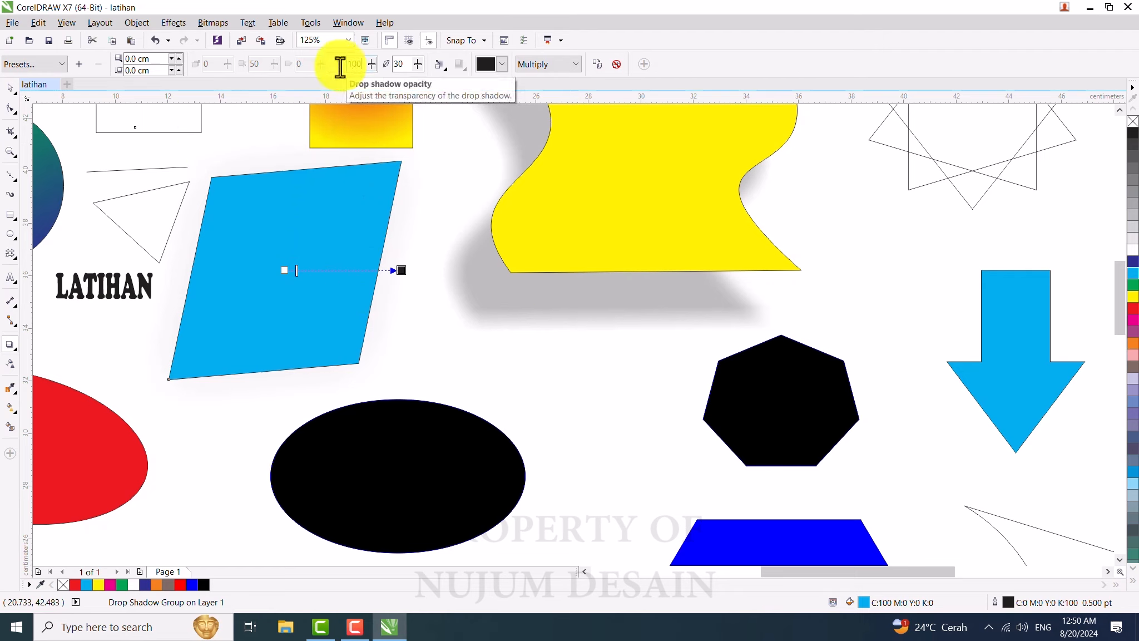
pyautogui.write('00')
pyautogui.press('Return')
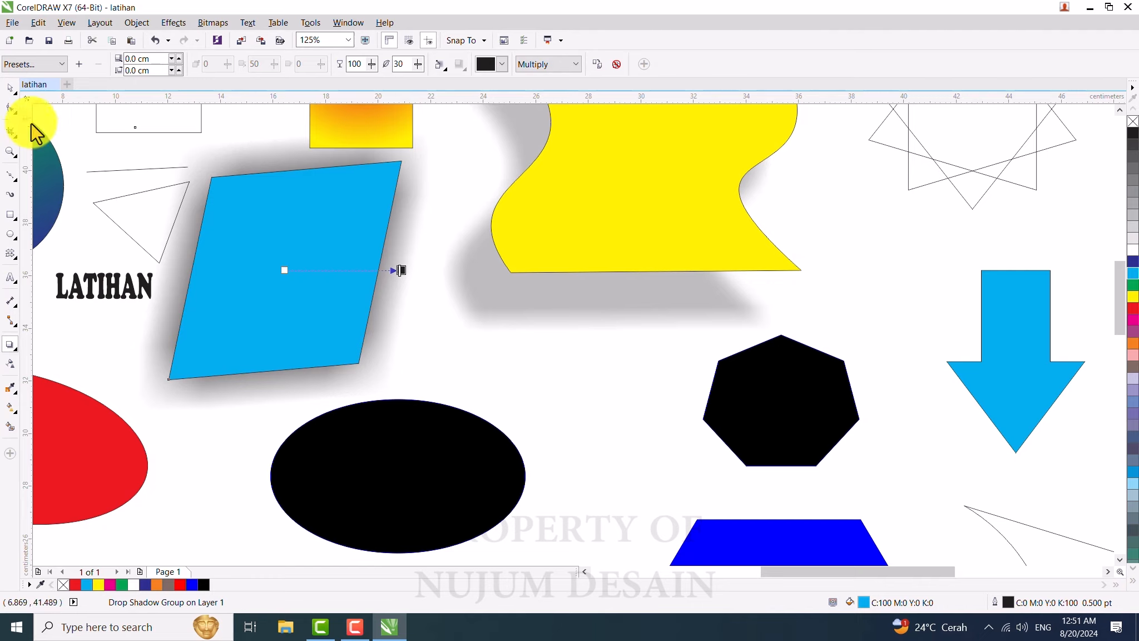
# Step: Try the Flat Top Right, Flat Bottom Right and Perspective Top Right shadow presets on the parallelogram
pyautogui.click(48, 63)
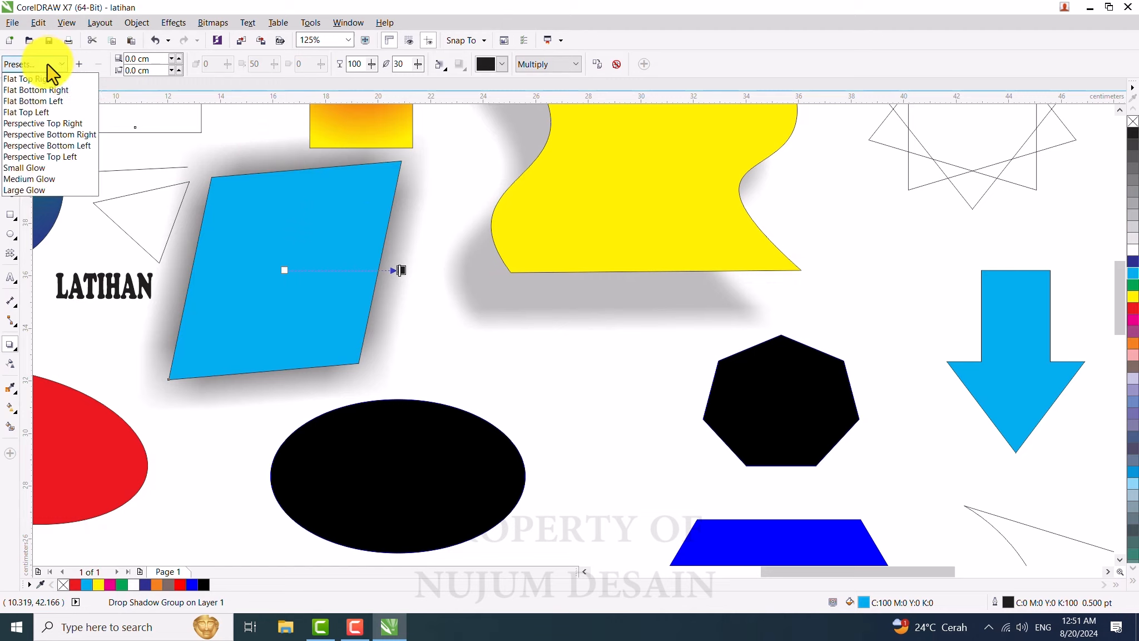
pyautogui.click(45, 80)
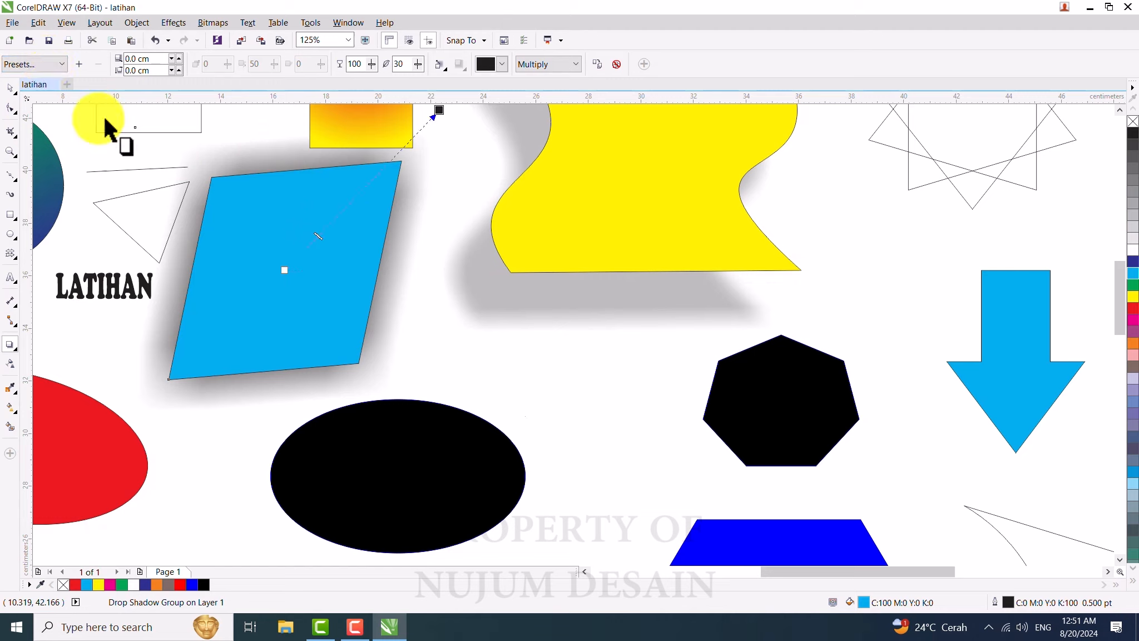
pyautogui.click(34, 66)
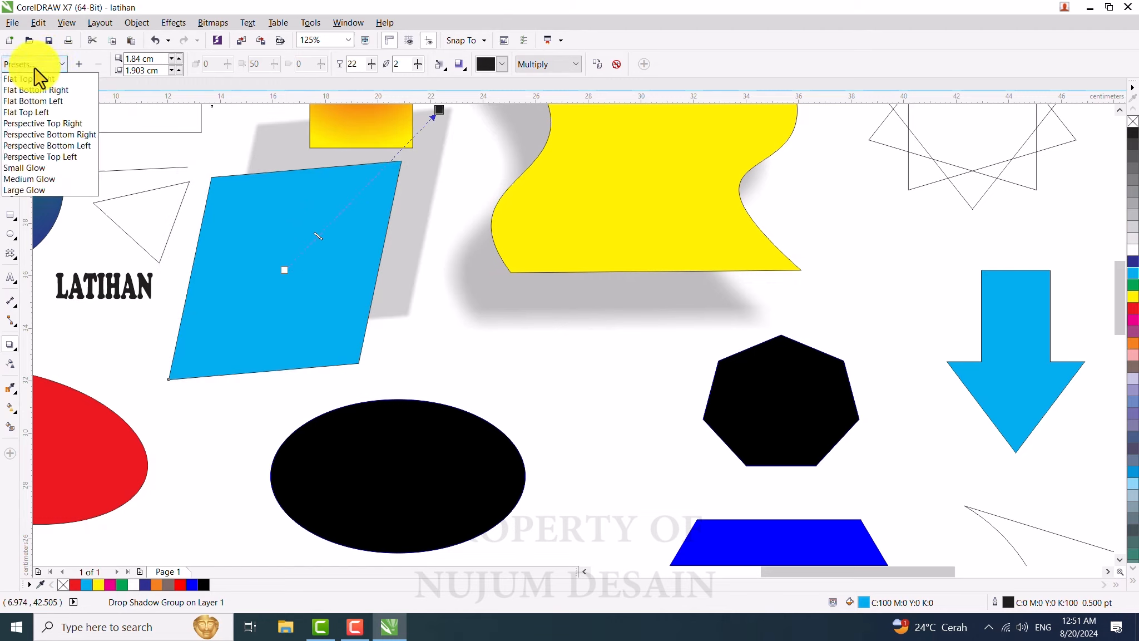
pyautogui.click(45, 96)
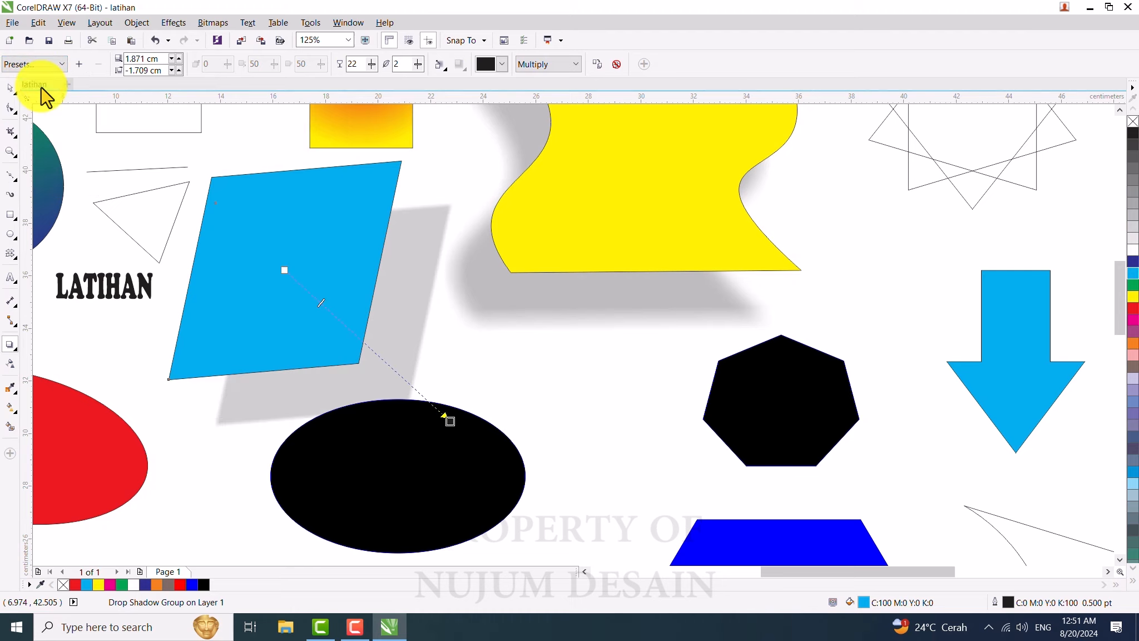
pyautogui.click(33, 66)
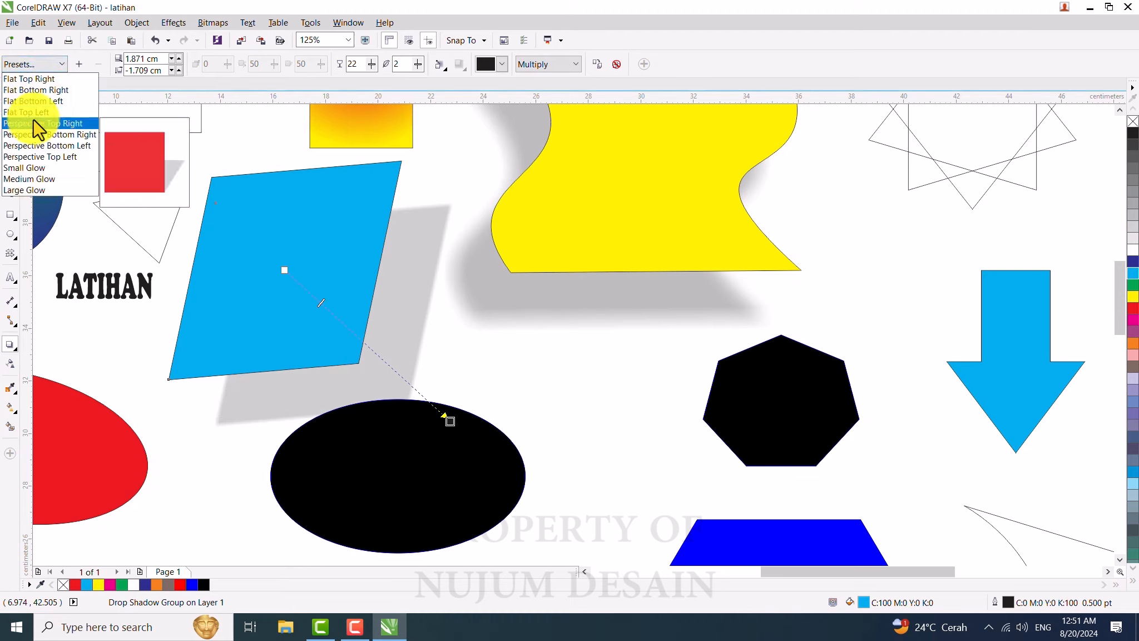
pyautogui.click(42, 123)
# Step: Try the Small Glow, Large Glow and Flat Bottom Left shadow presets on the parallelogram
pyautogui.click(32, 65)
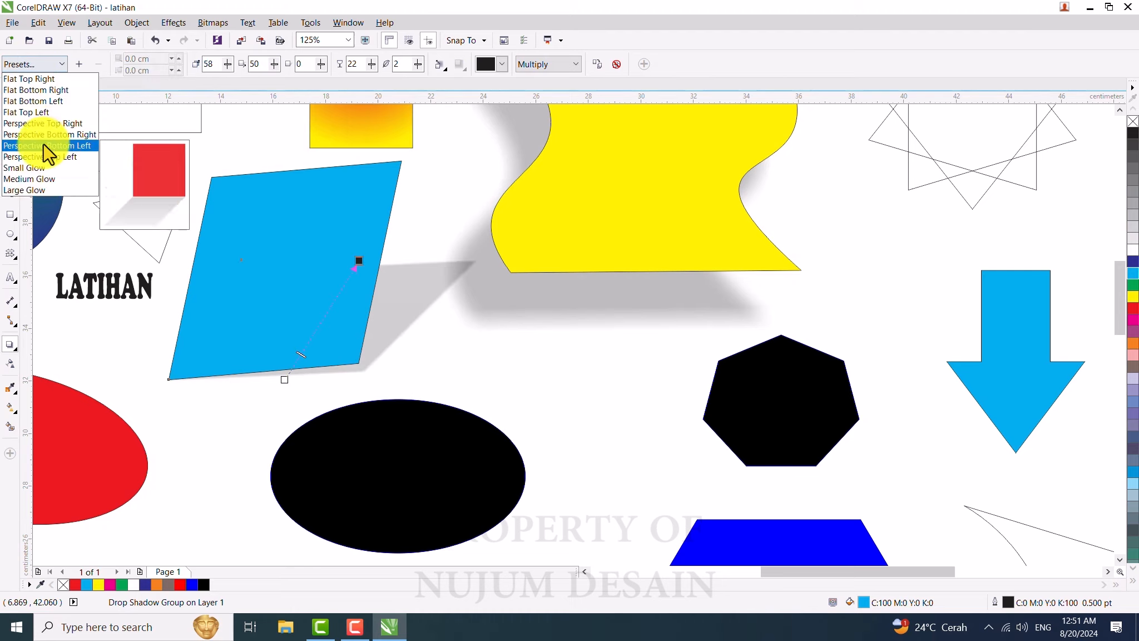
pyautogui.click(25, 167)
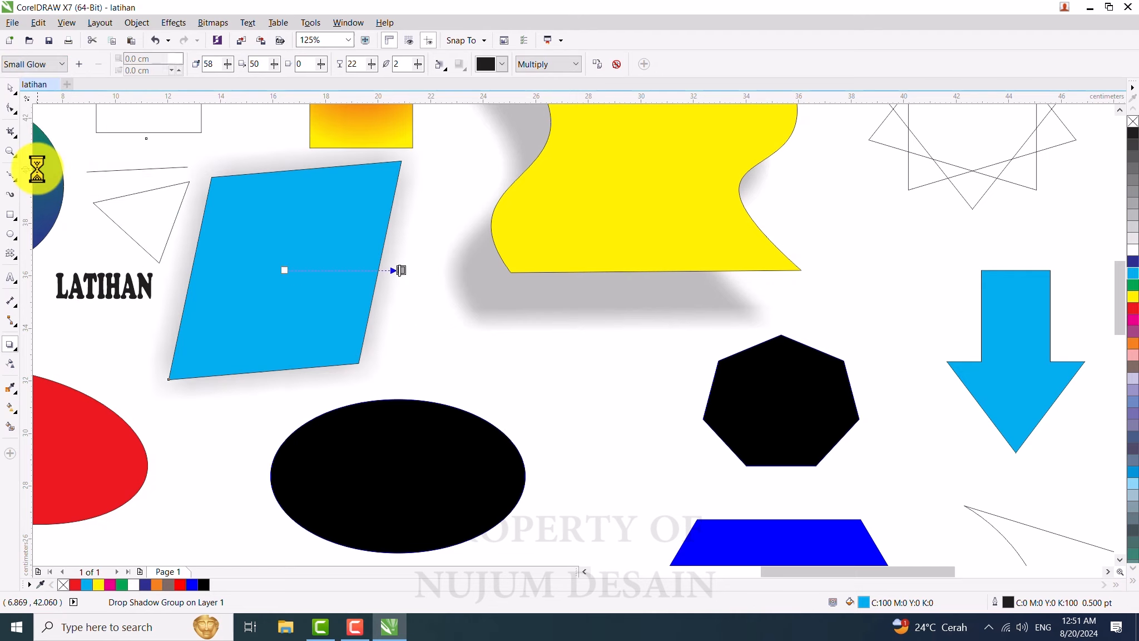
pyautogui.click(39, 65)
pyautogui.click(41, 188)
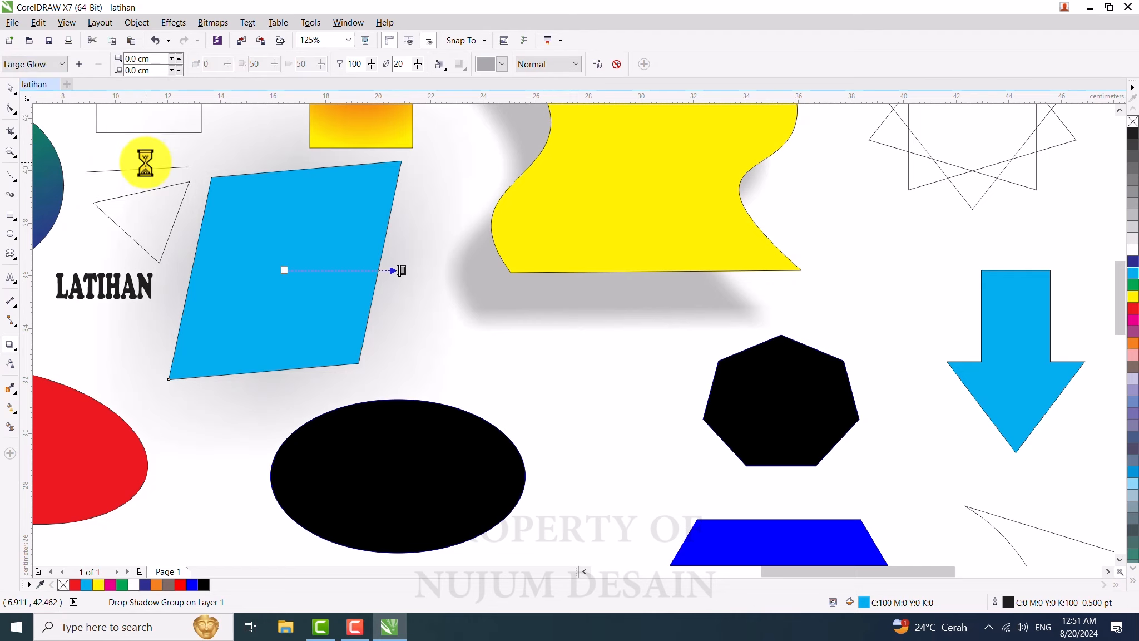
pyautogui.click(56, 66)
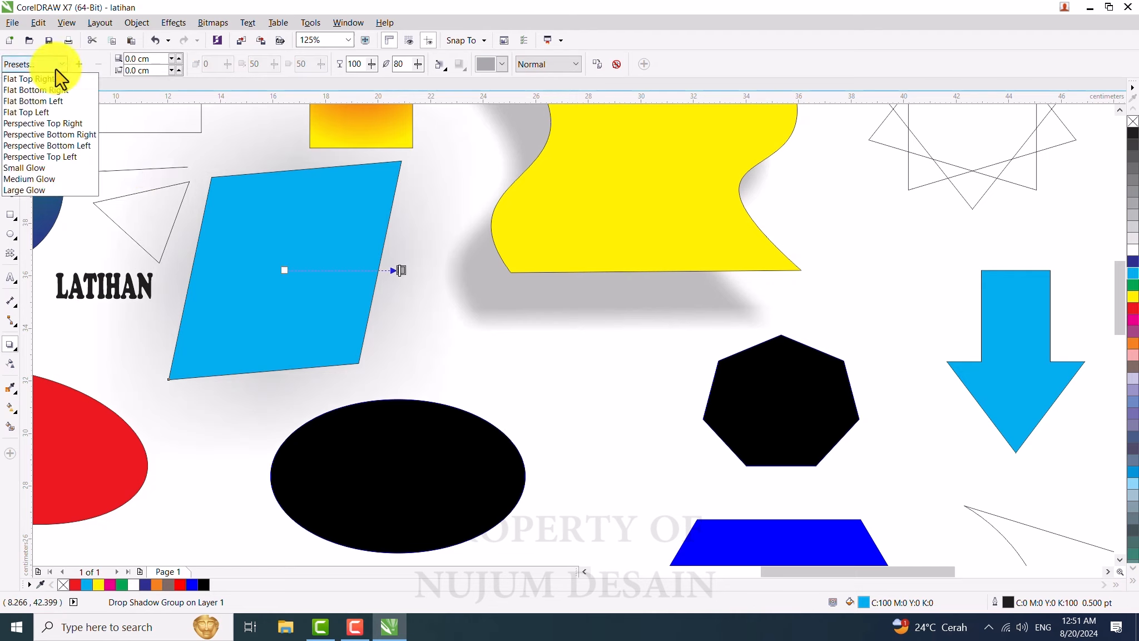
pyautogui.click(56, 100)
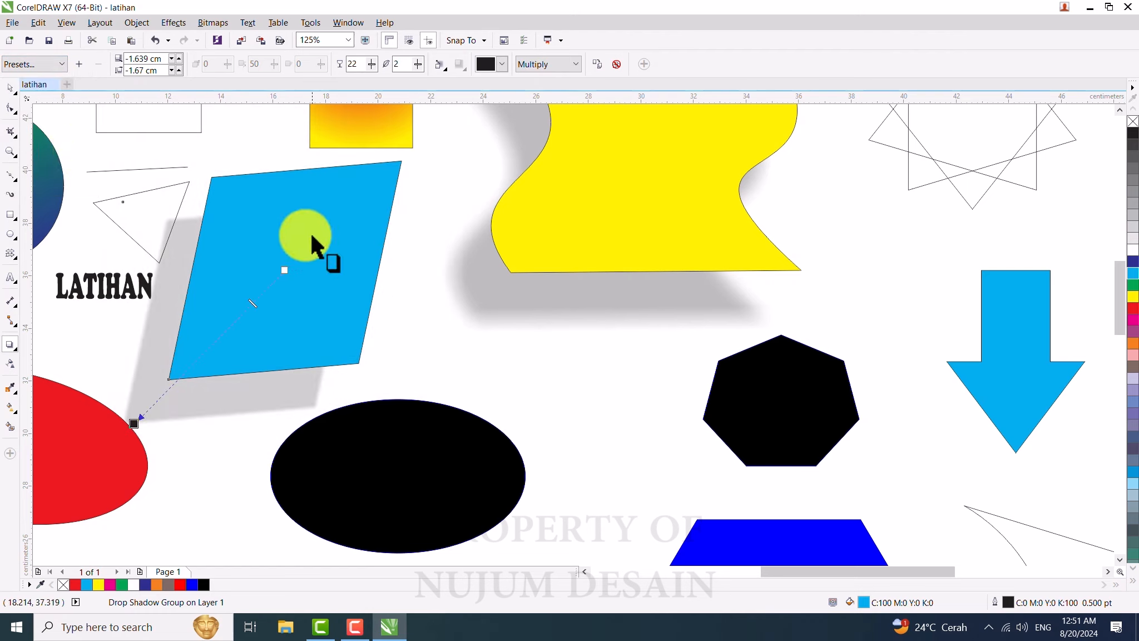
# Step: Apply the Small Glow shadow preset to the parallelogram and set the glow colour to yellow
pyautogui.click(30, 63)
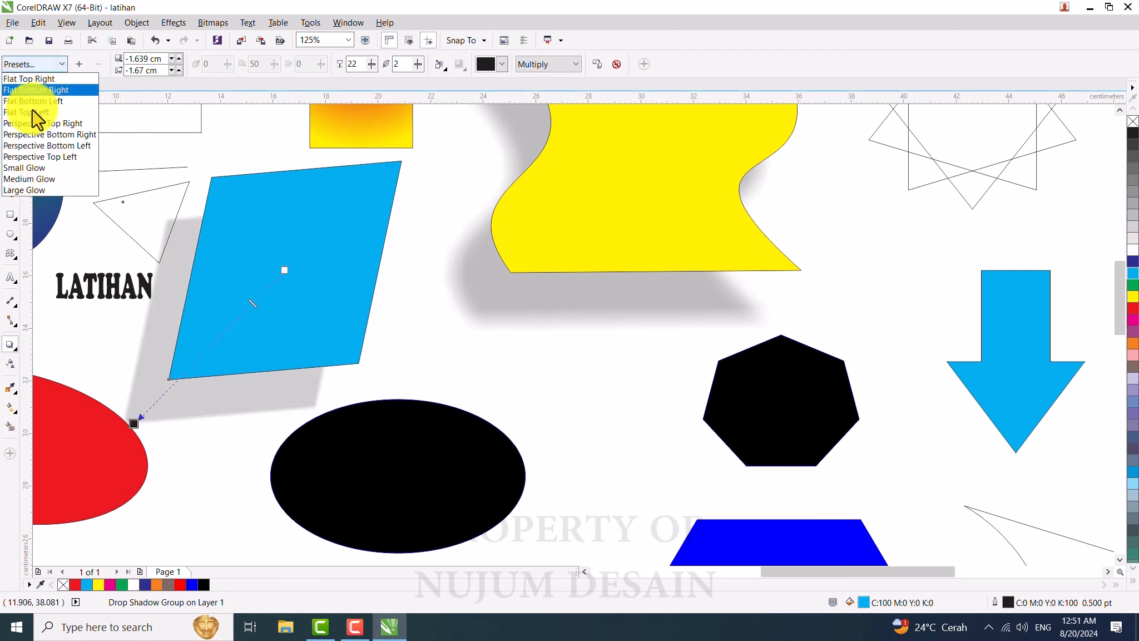
pyautogui.click(29, 168)
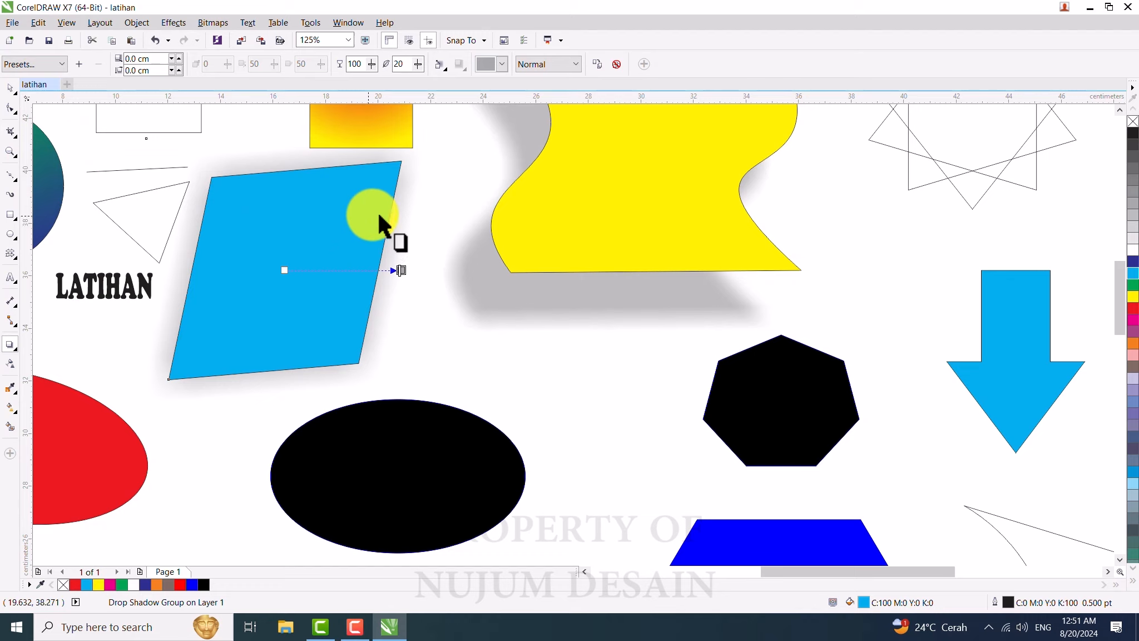
pyautogui.click(502, 63)
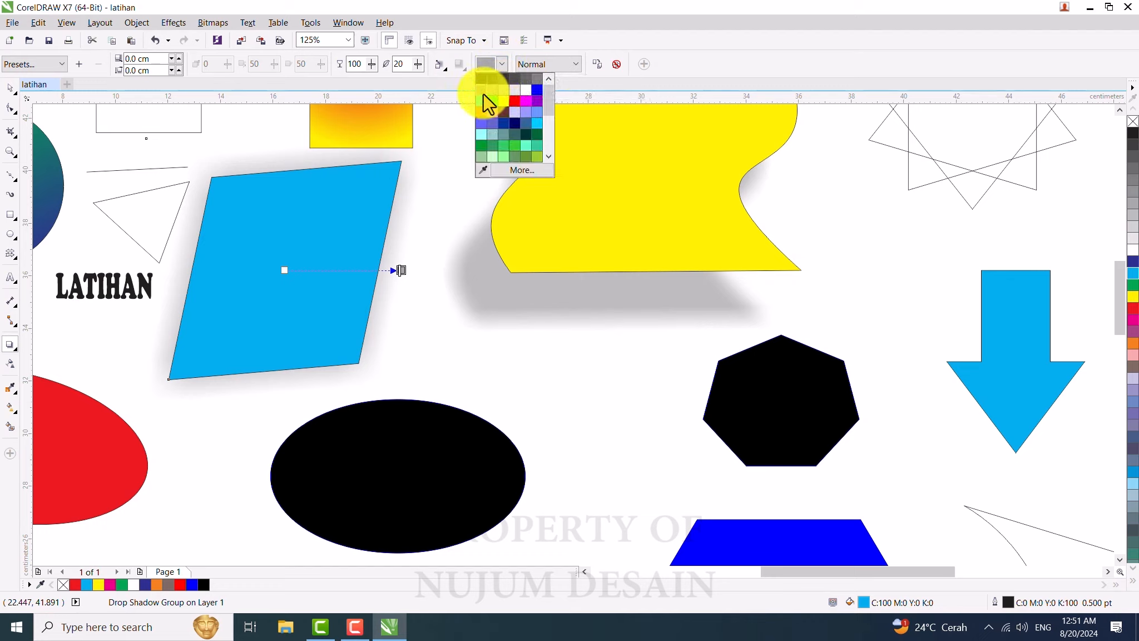
pyautogui.click(483, 94)
pyautogui.click(504, 66)
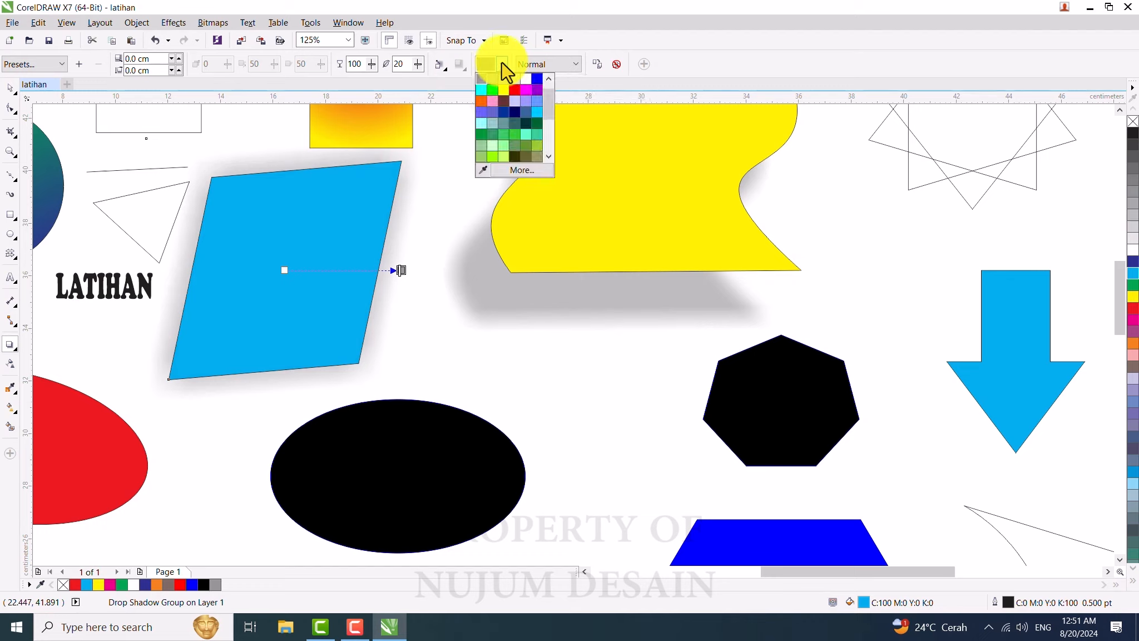
pyautogui.click(513, 110)
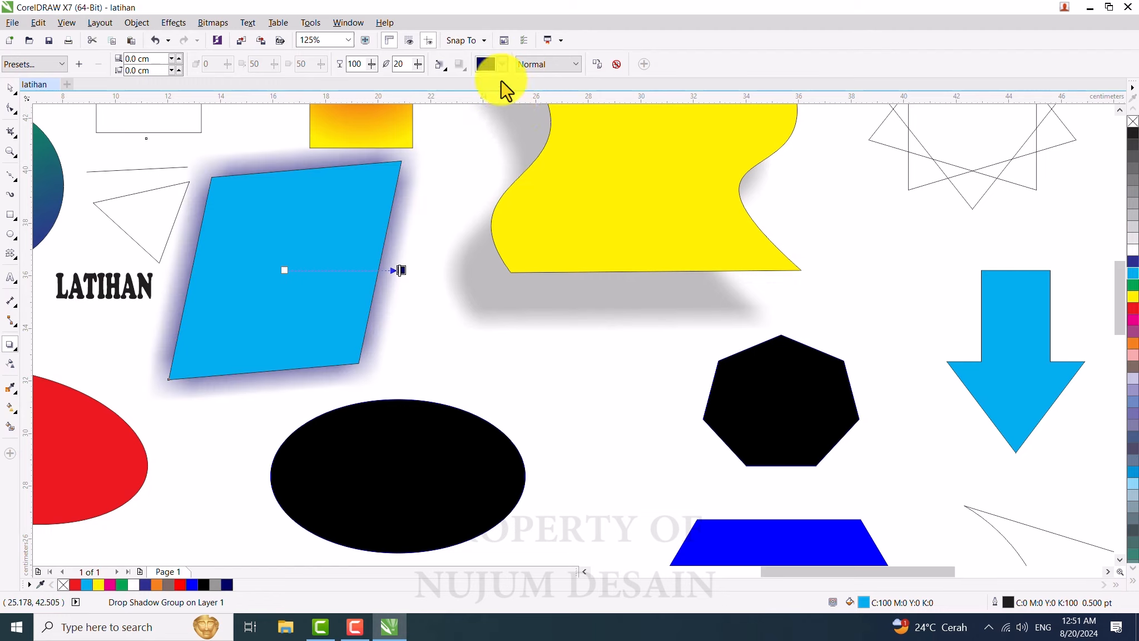
pyautogui.click(503, 65)
pyautogui.click(535, 79)
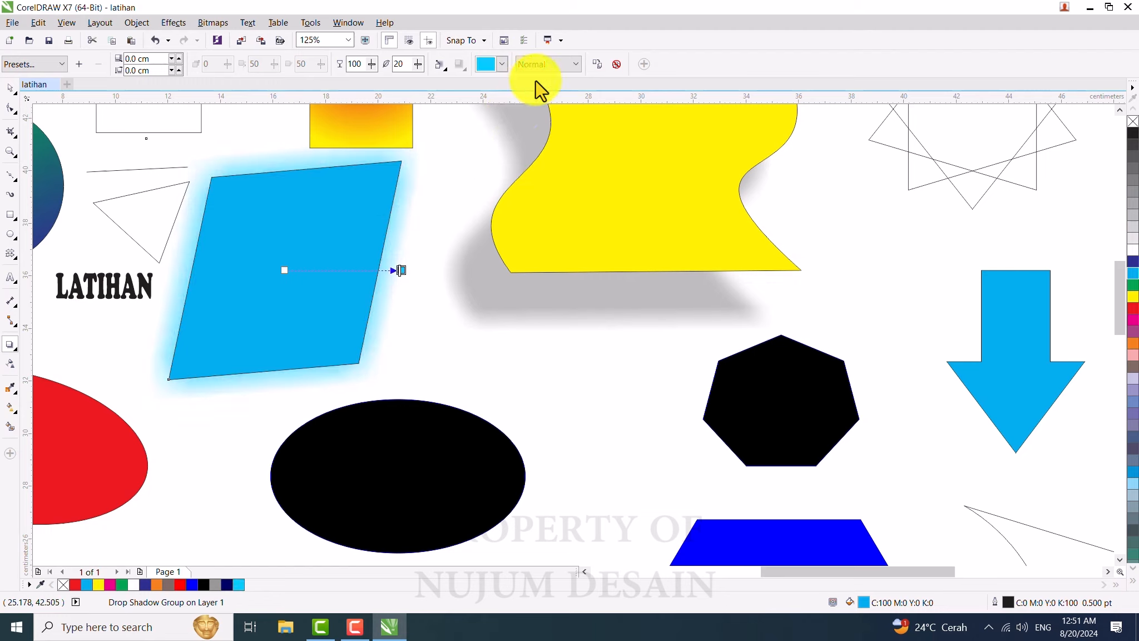
pyautogui.click(505, 68)
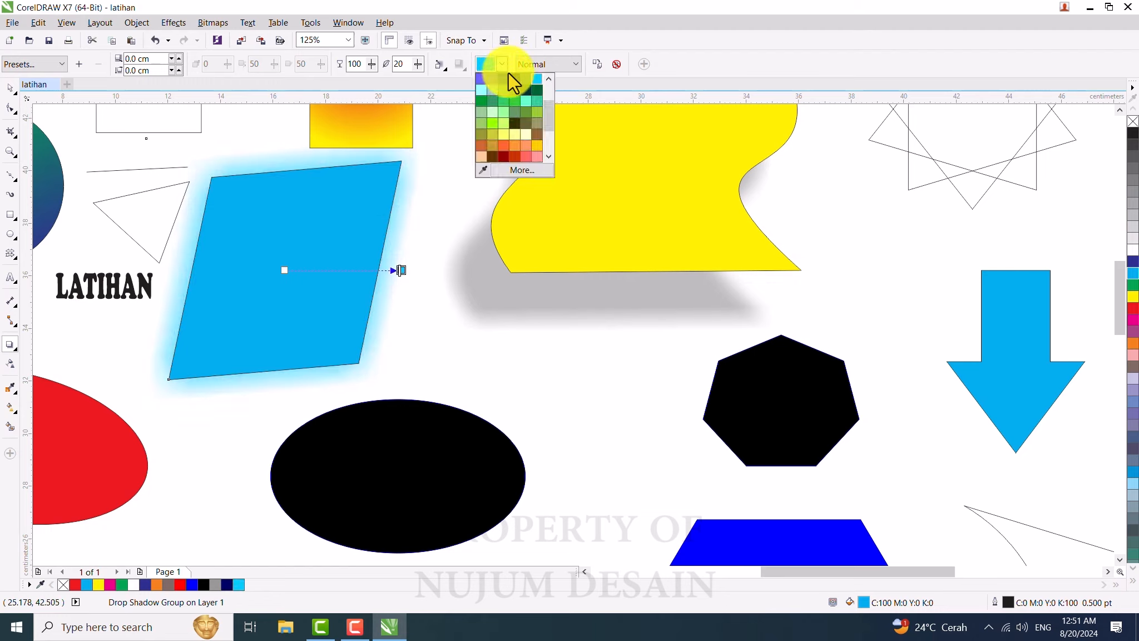
pyautogui.click(505, 131)
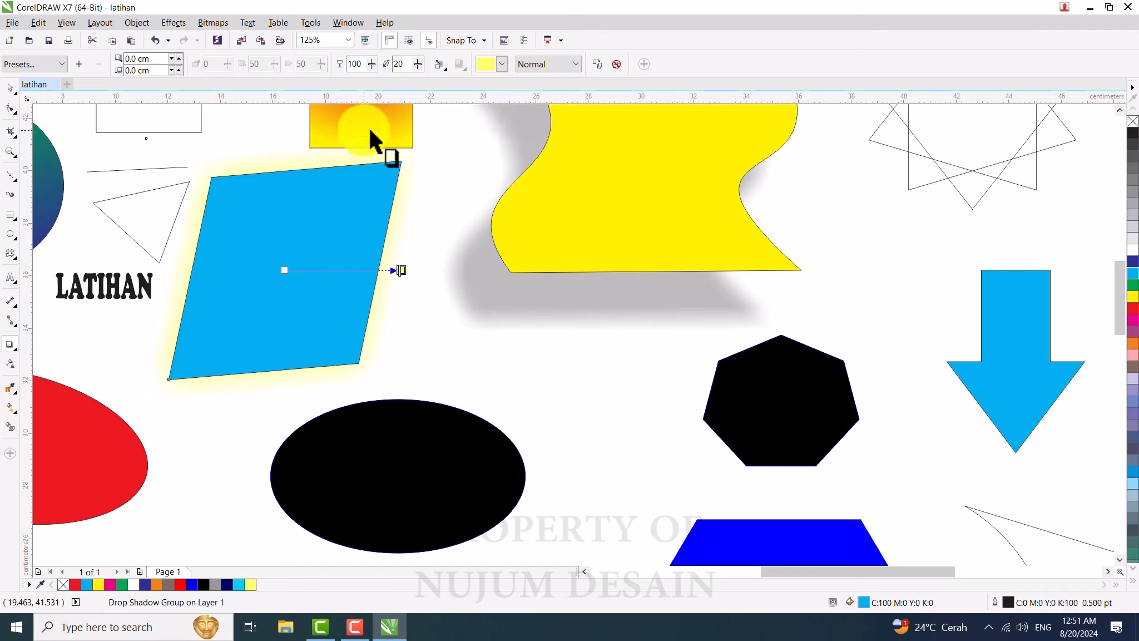
# Step: Sample the parallelogram's cyan with the Color Eyedropper and apply it to the wavy shape, the heptagon and the black ellipse
pyautogui.click(9, 90)
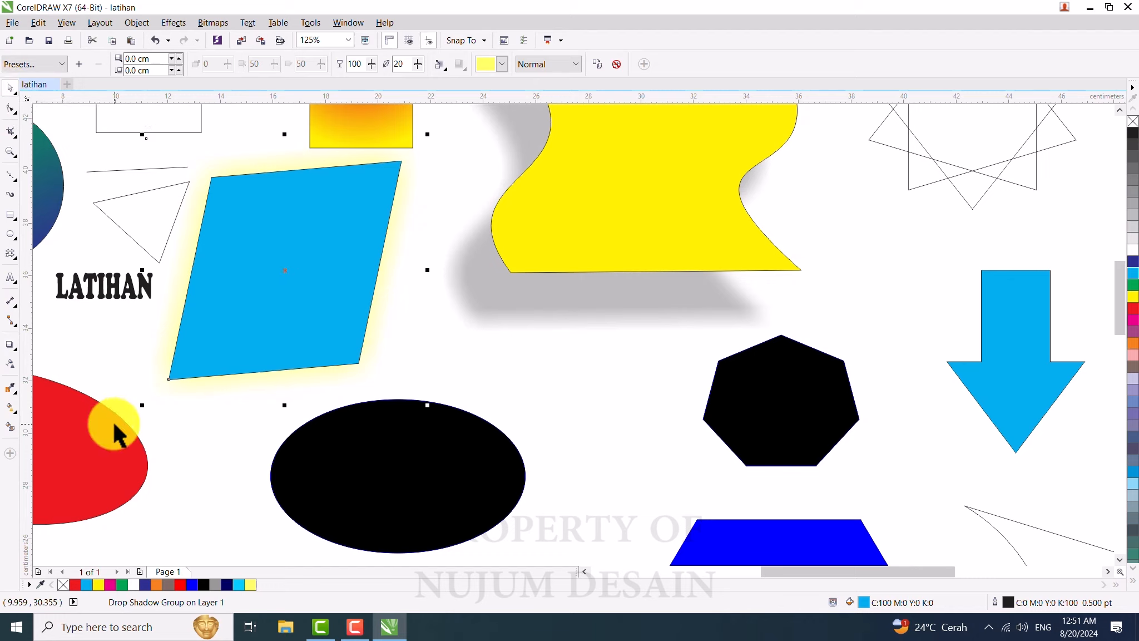
pyautogui.click(11, 388)
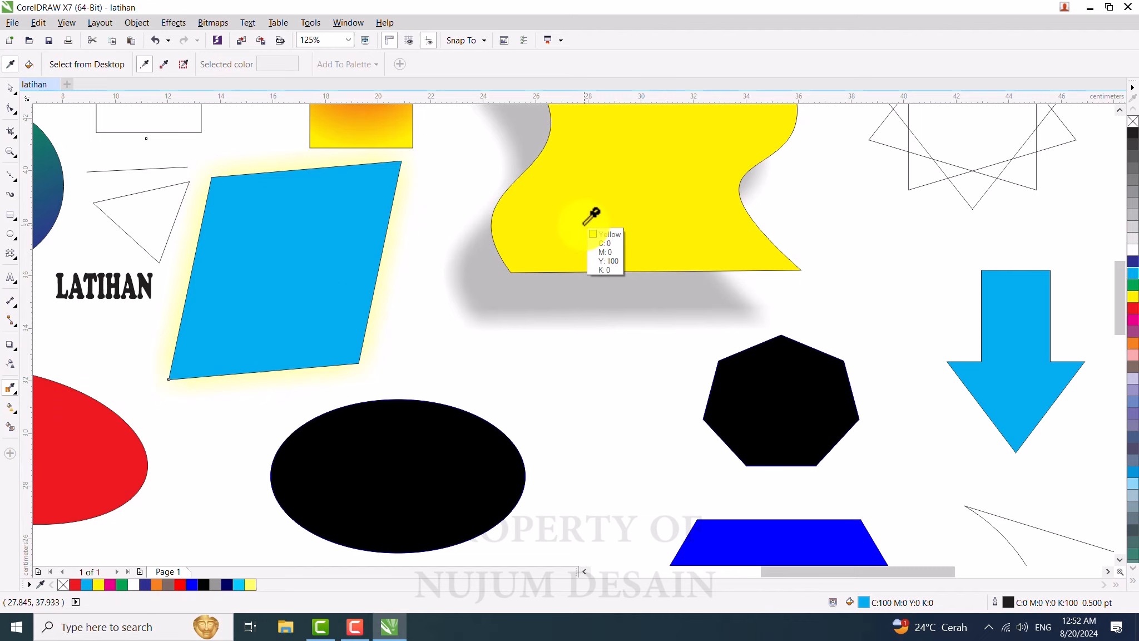
pyautogui.click(280, 265)
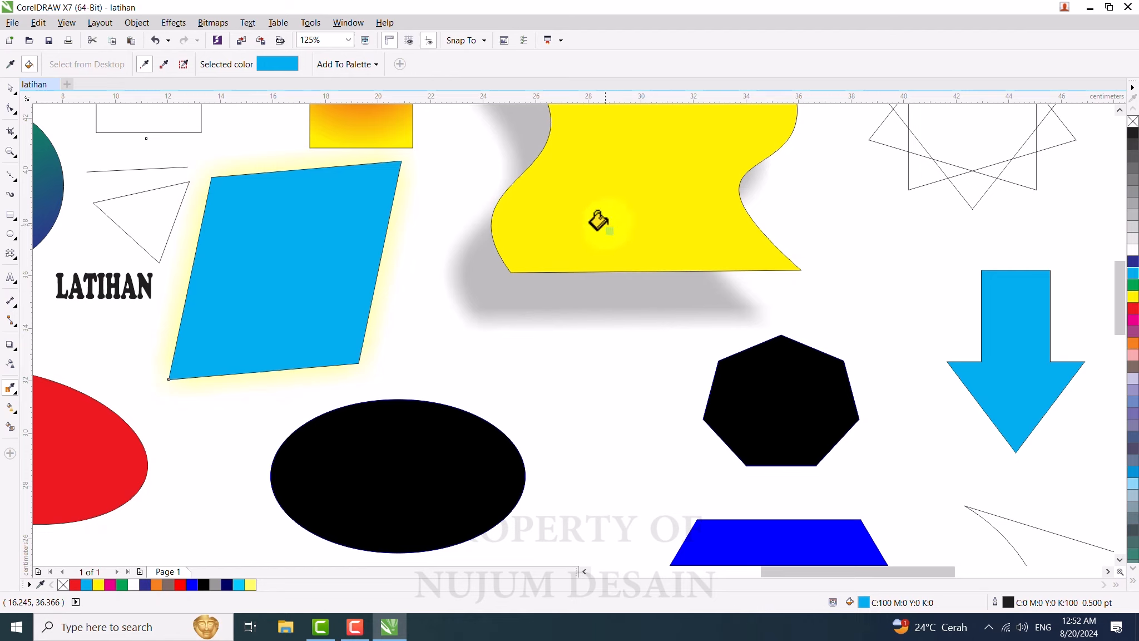
pyautogui.click(606, 202)
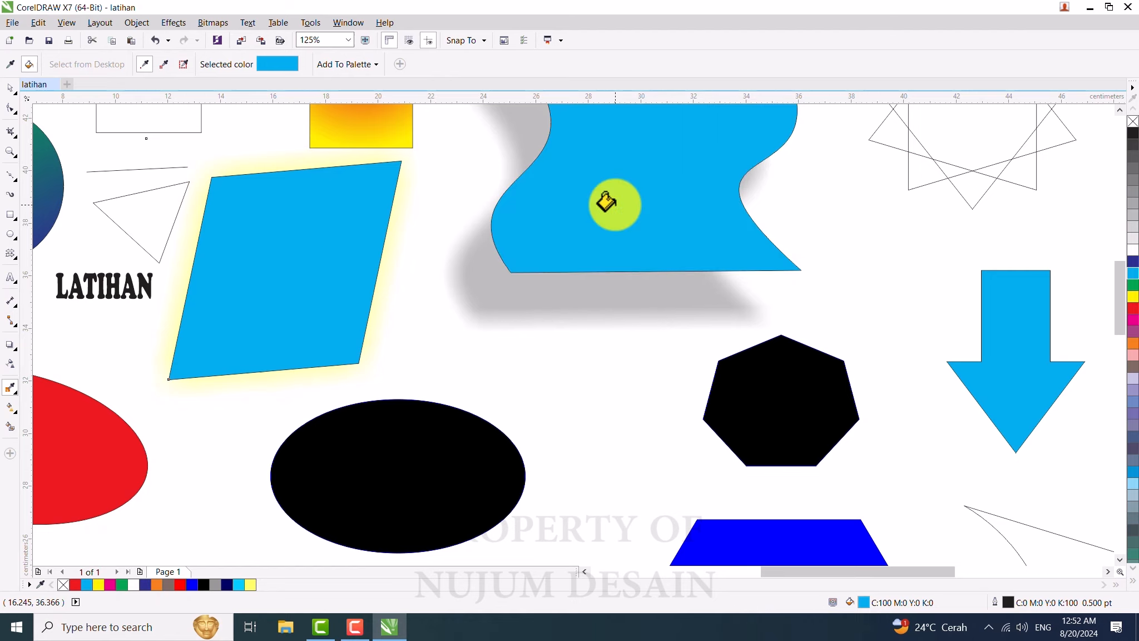
pyautogui.click(763, 407)
pyautogui.click(348, 494)
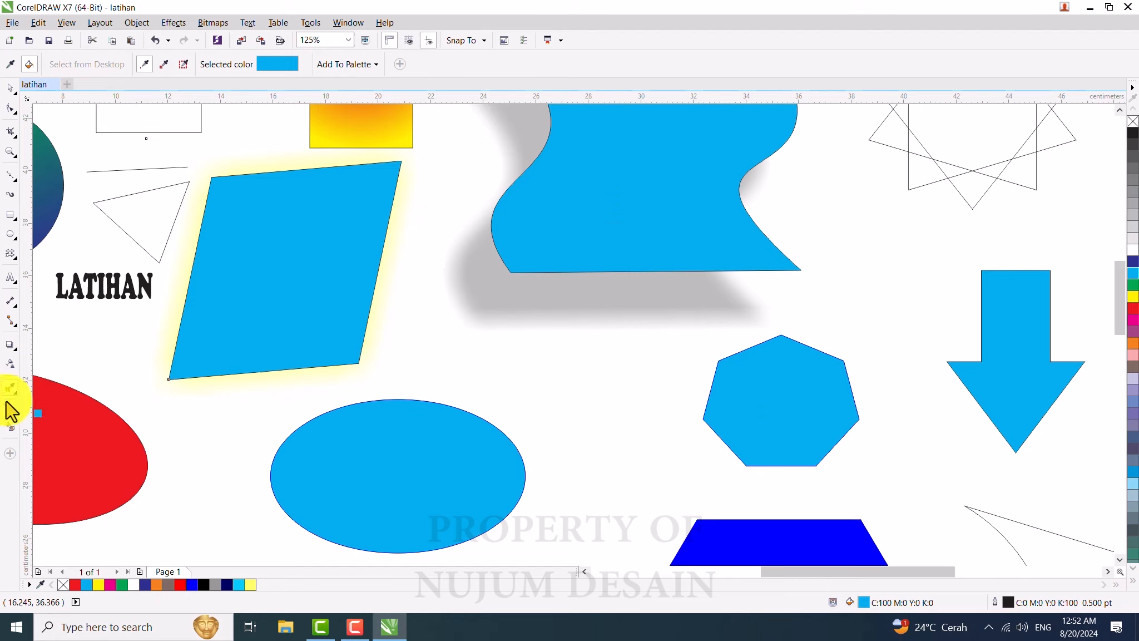
# Step: Switch back to the Pick tool and review the shapes across the page
pyautogui.click(10, 65)
pyautogui.click(10, 87)
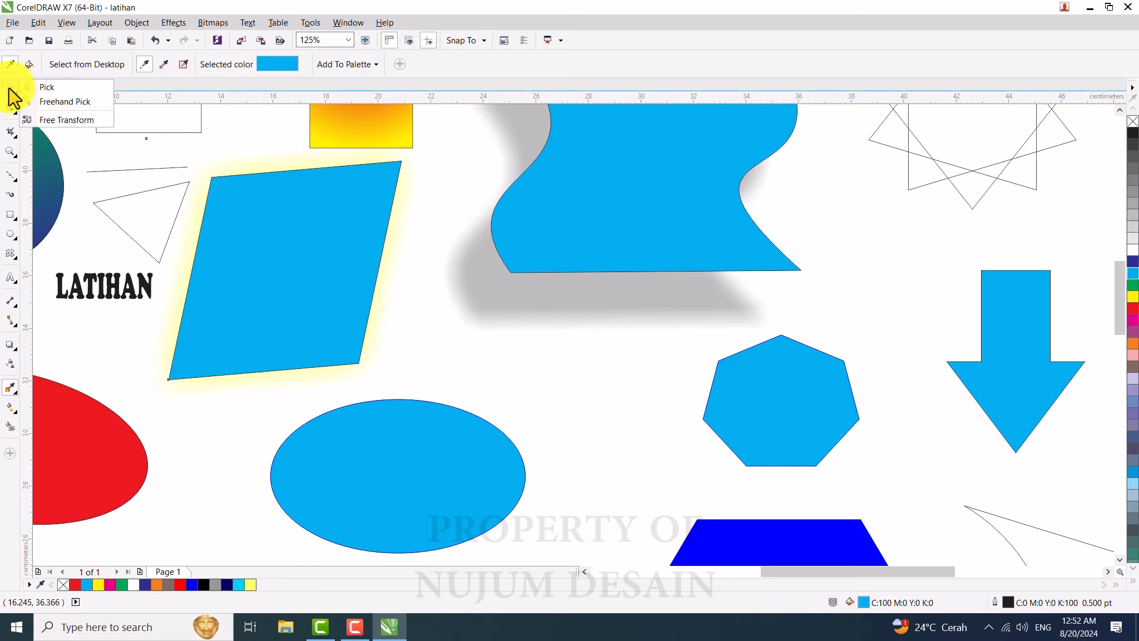
pyautogui.click(41, 84)
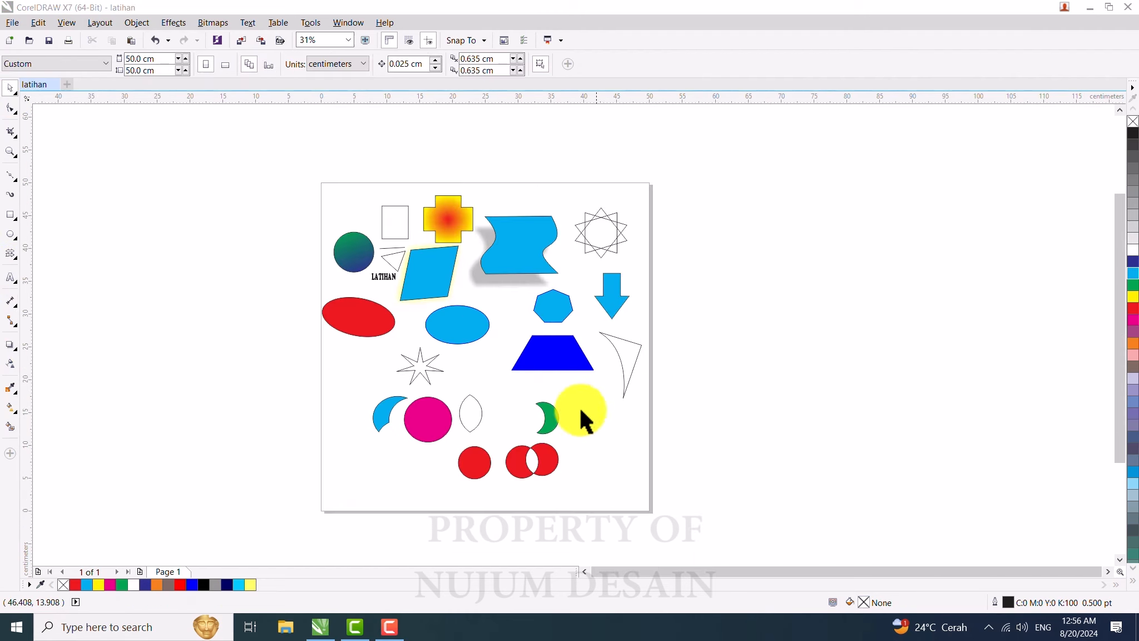
pyautogui.scroll(1, 496, 315)
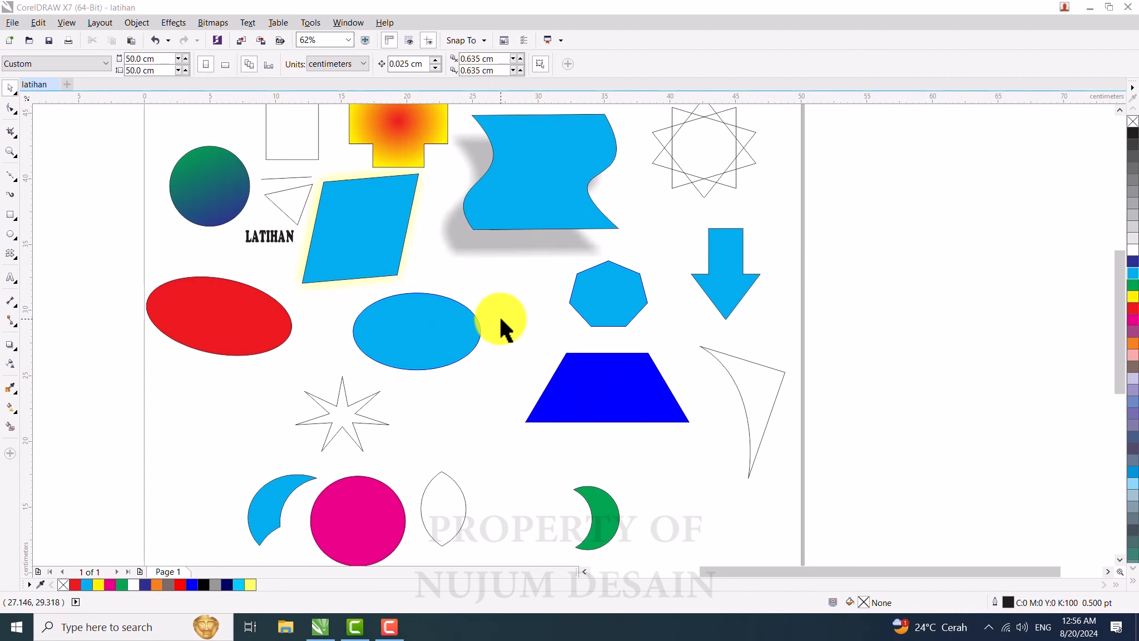
pyautogui.click(512, 317)
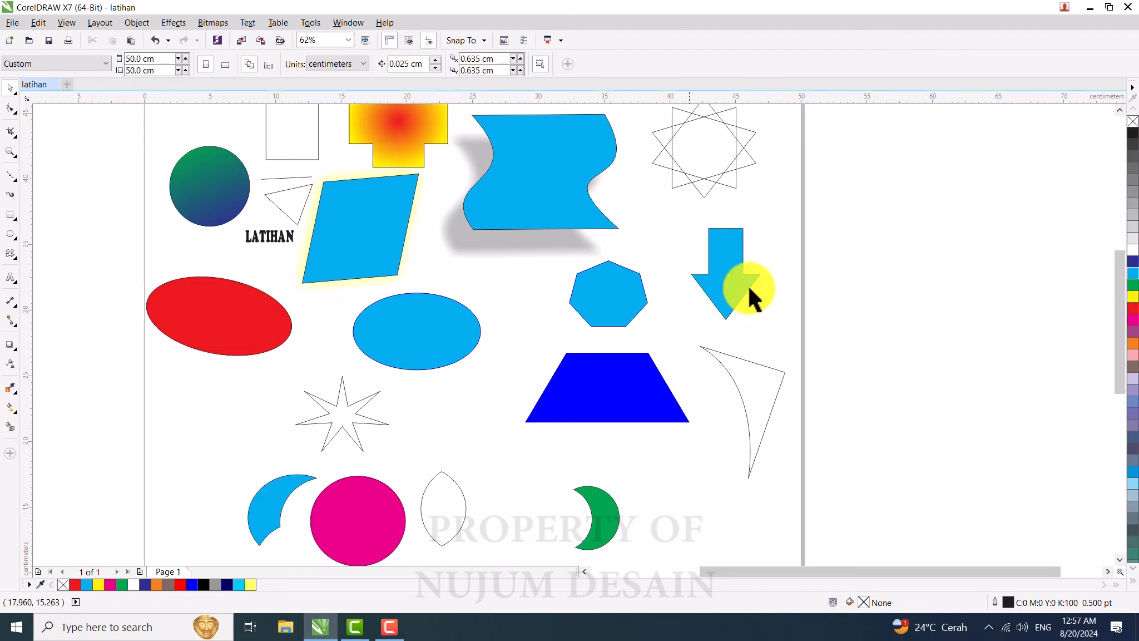
pyautogui.scroll(-2, 580, 298)
pyautogui.scroll(2, 526, 364)
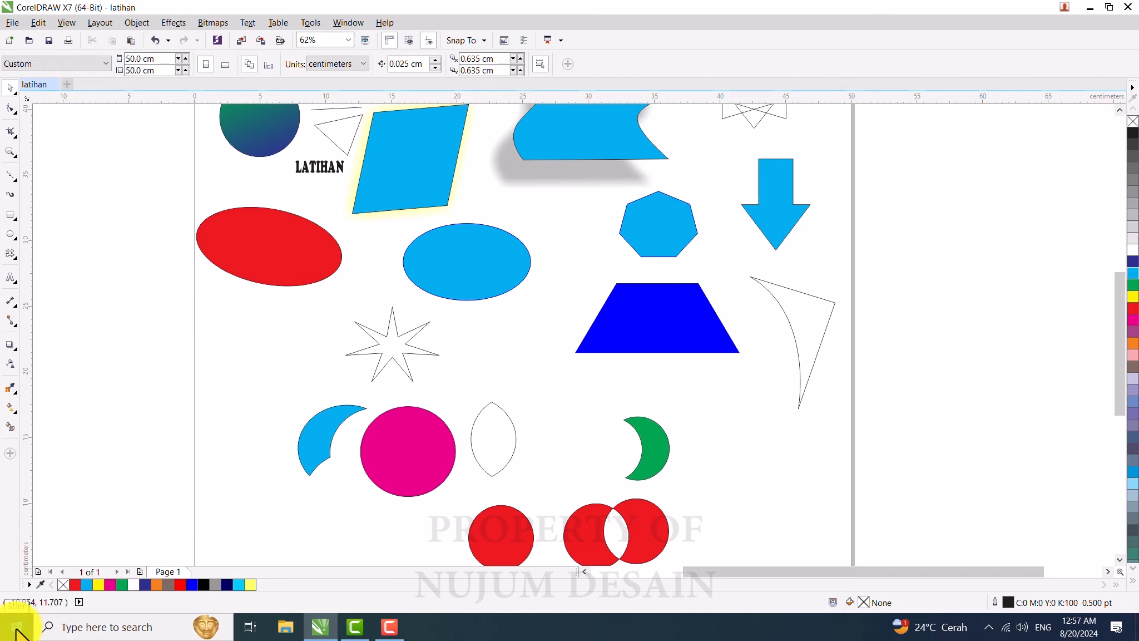
# Step: Open the Pictures folder in File Explorer and launch Google Chrome from the Start search
pyautogui.click(286, 627)
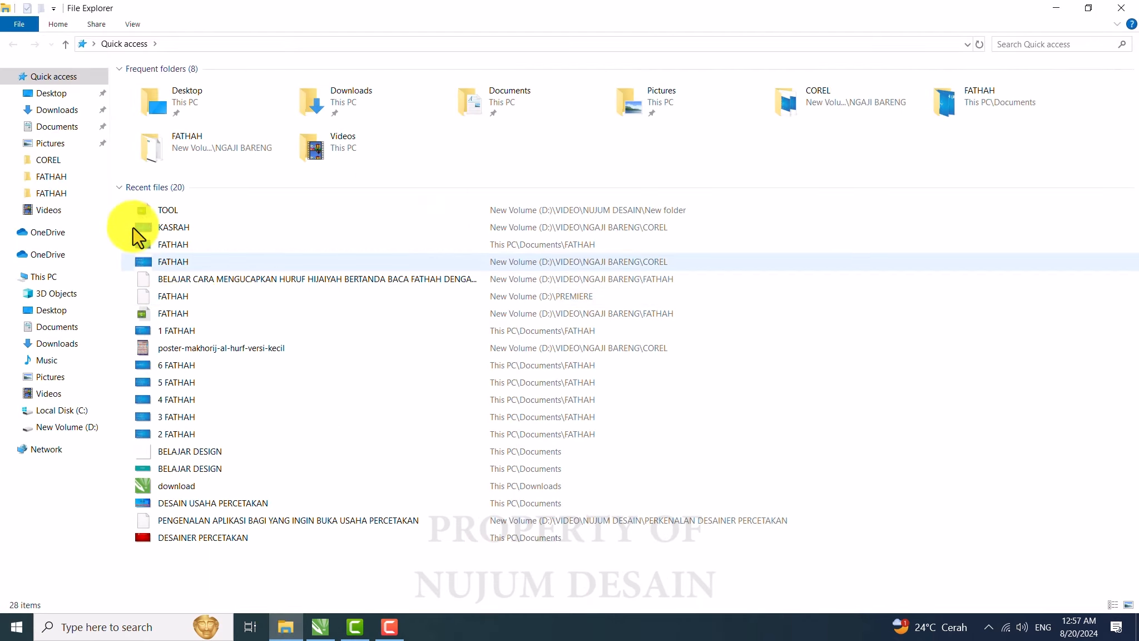
pyautogui.click(50, 146)
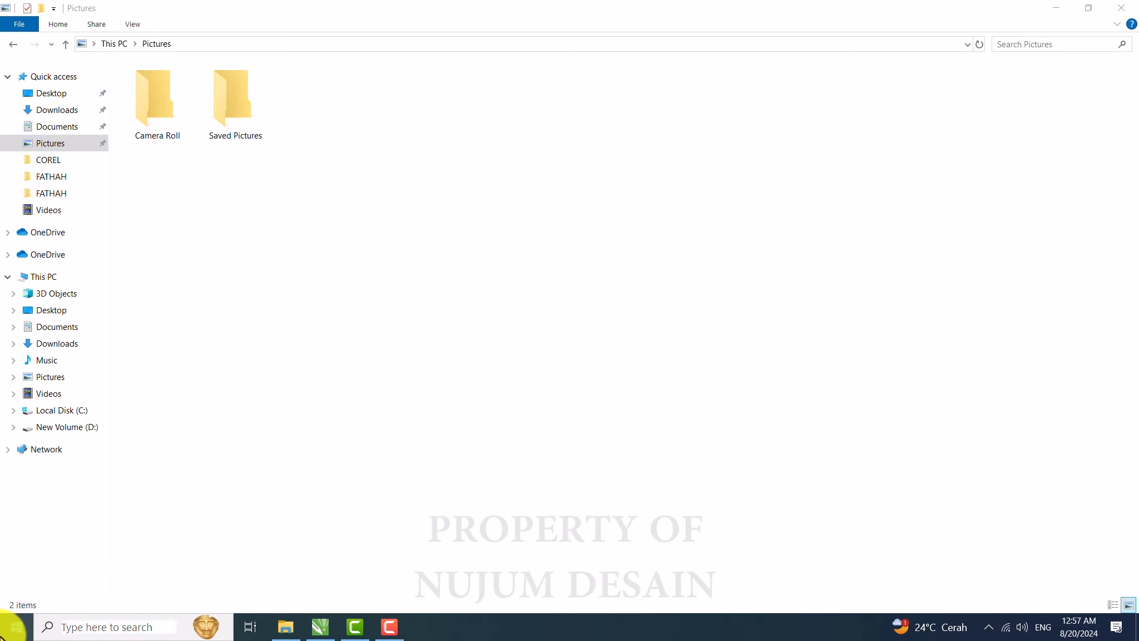
pyautogui.click(6, 633)
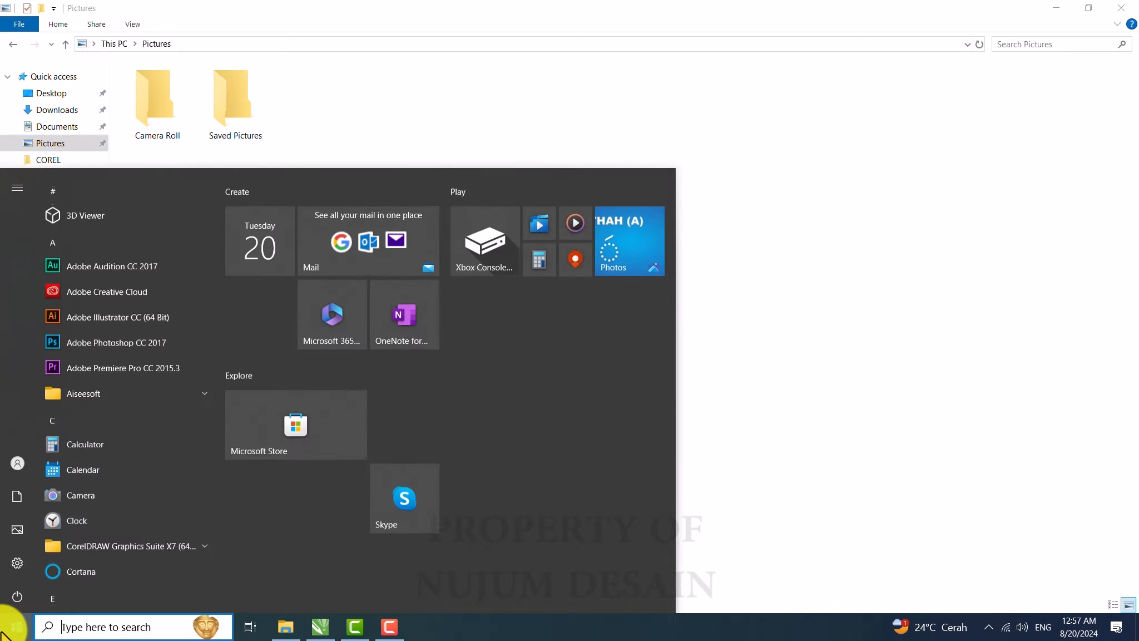
pyautogui.click(755, 97)
pyautogui.press('super')
pyautogui.write('GOOGLE')
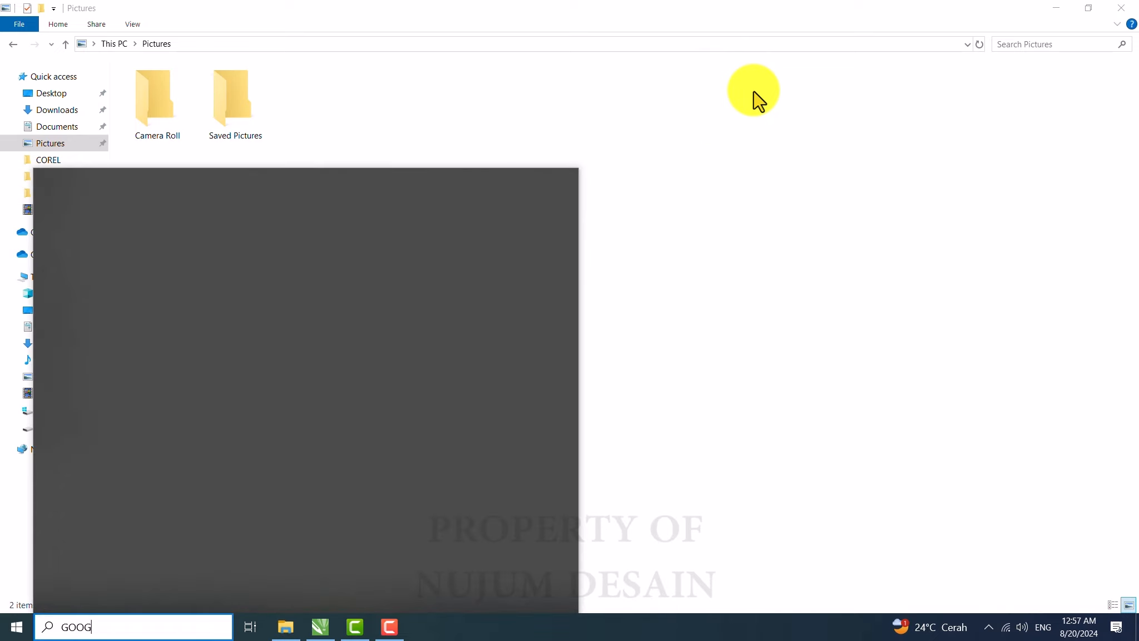
pyautogui.press('Return')
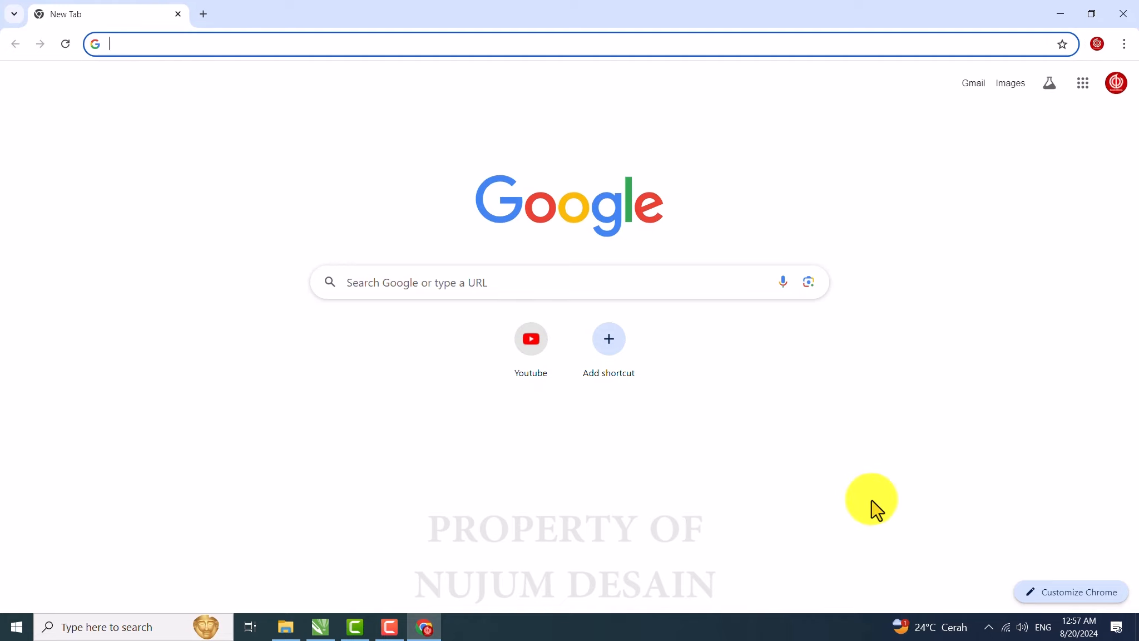
# Step: Search Google for NARUTO and show the image results
pyautogui.click(148, 51)
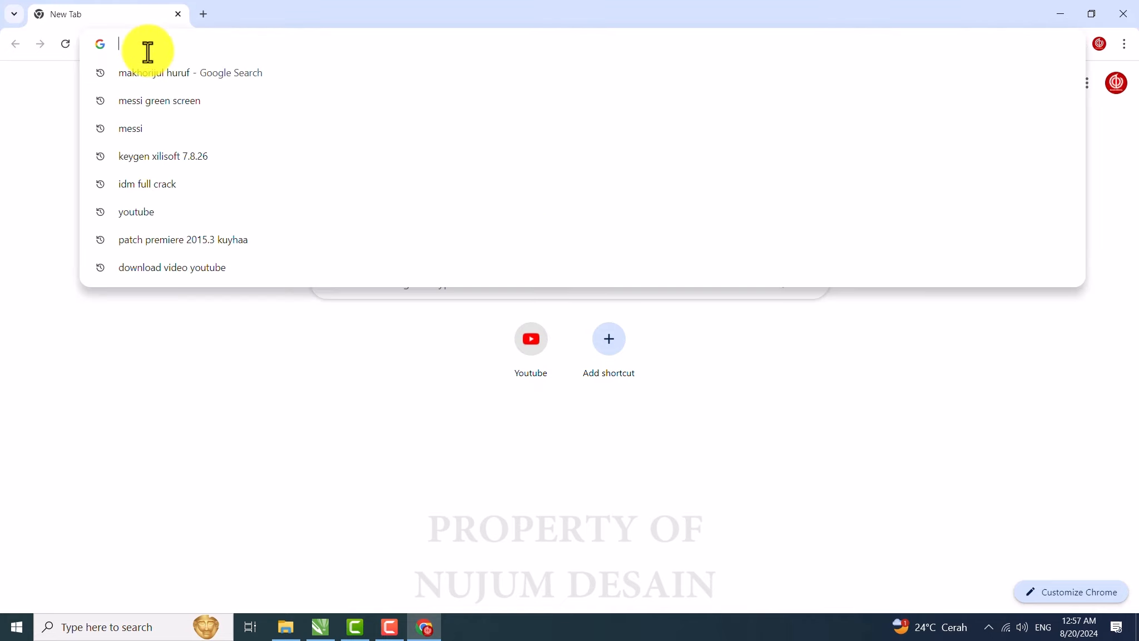
pyautogui.write('NARUTO')
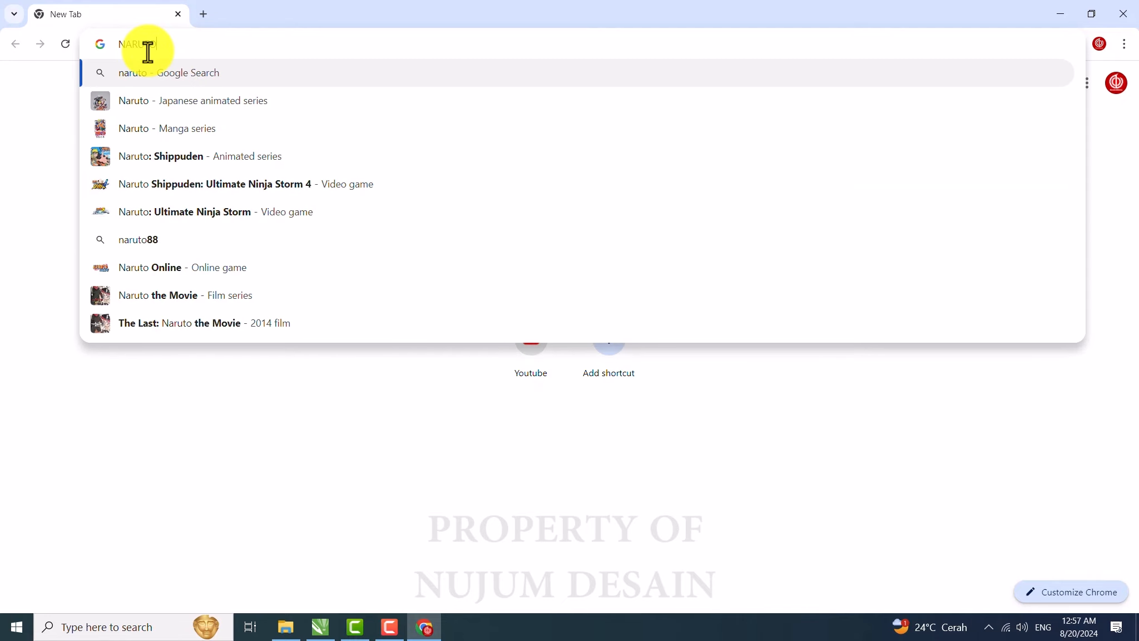
pyautogui.press('Return')
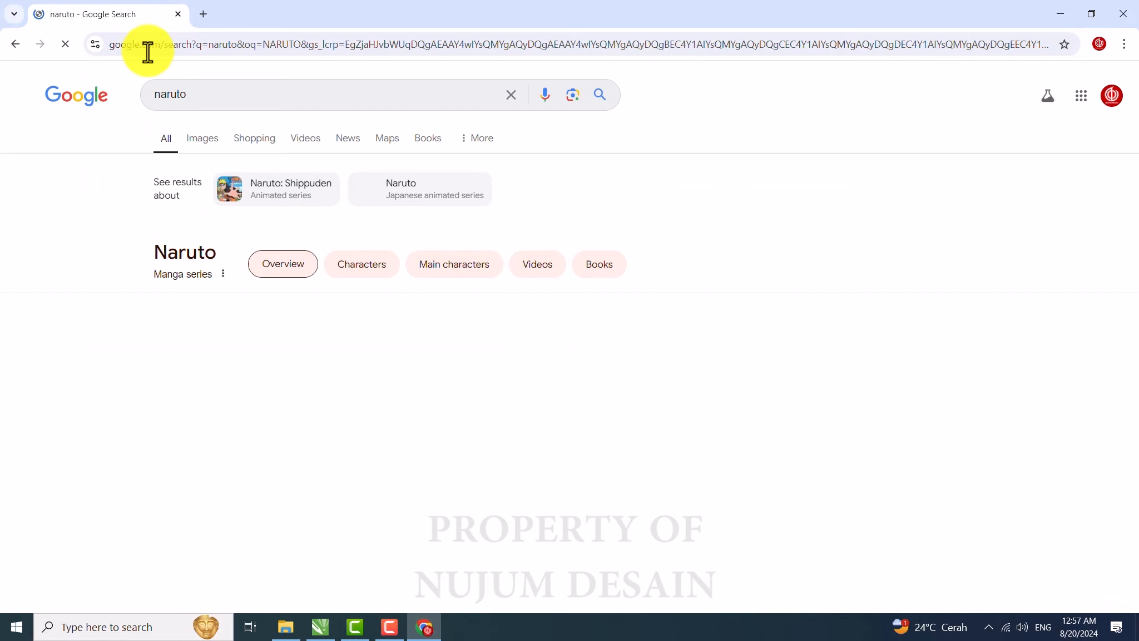
pyautogui.click(199, 146)
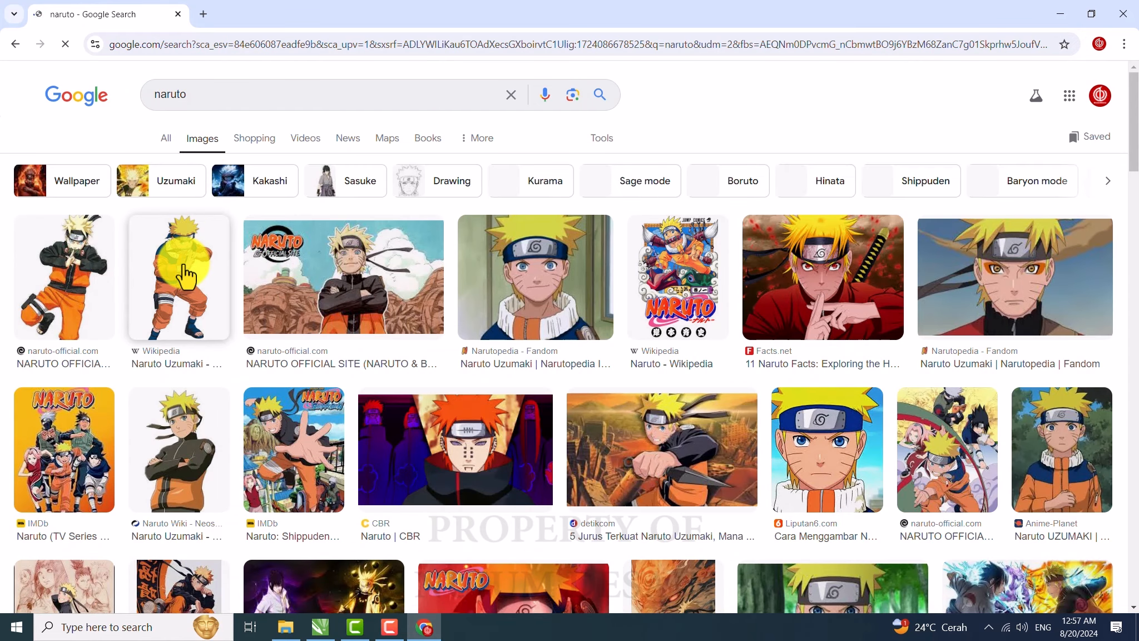
# Step: Save the Naruto official site image into the Pictures folder
pyautogui.click(337, 262)
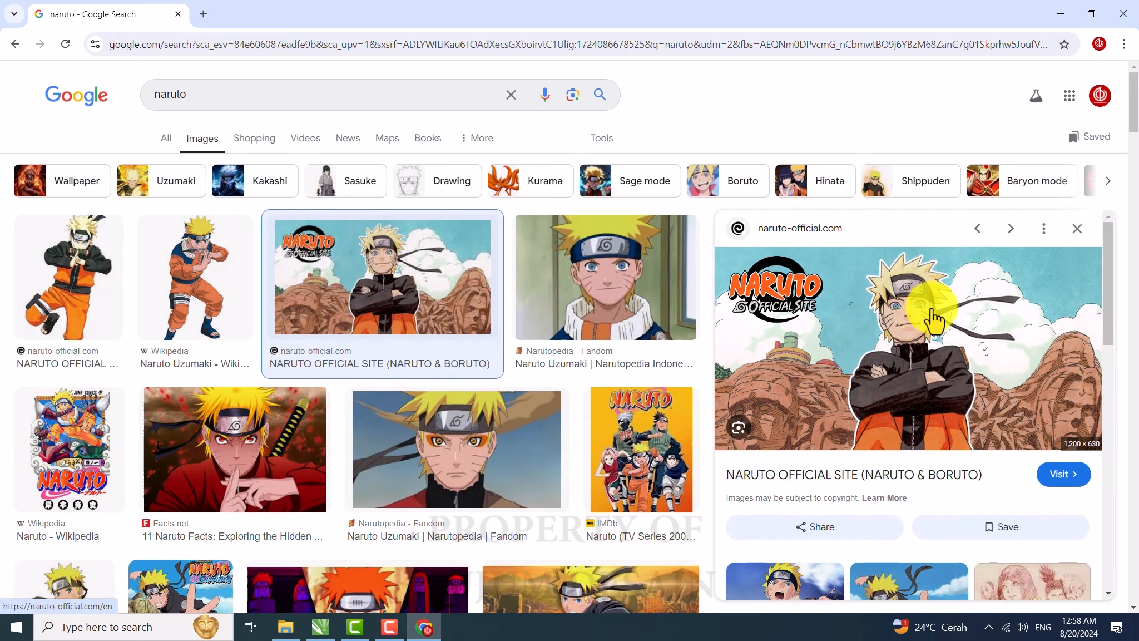
pyautogui.moveTo(285, 636)
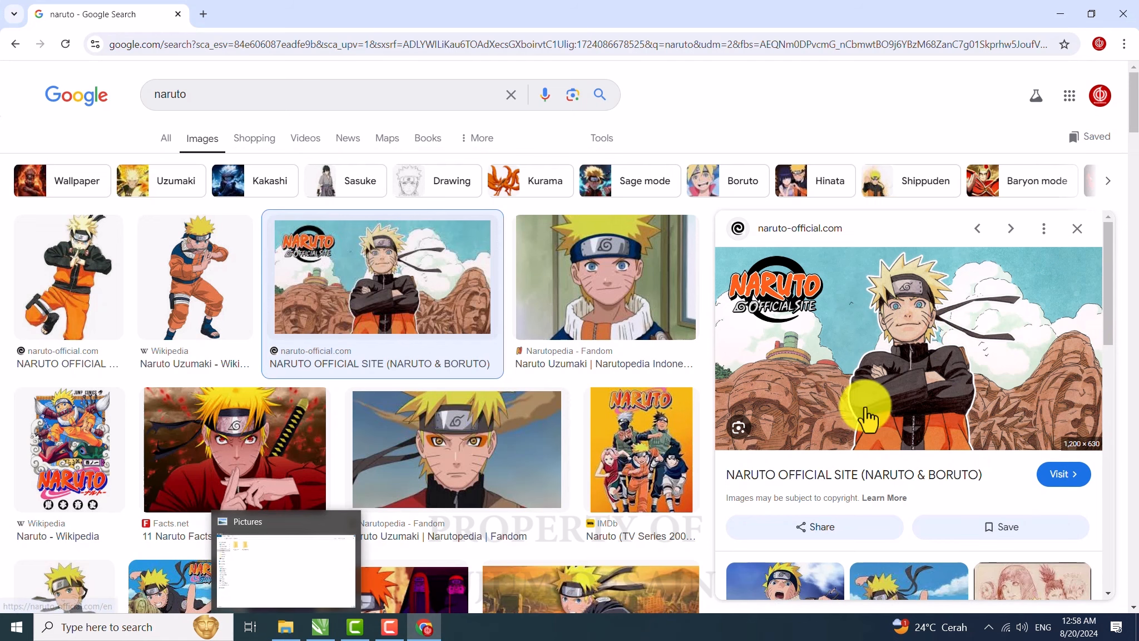
pyautogui.moveTo(905, 343); pyautogui.dragTo(357, 274)
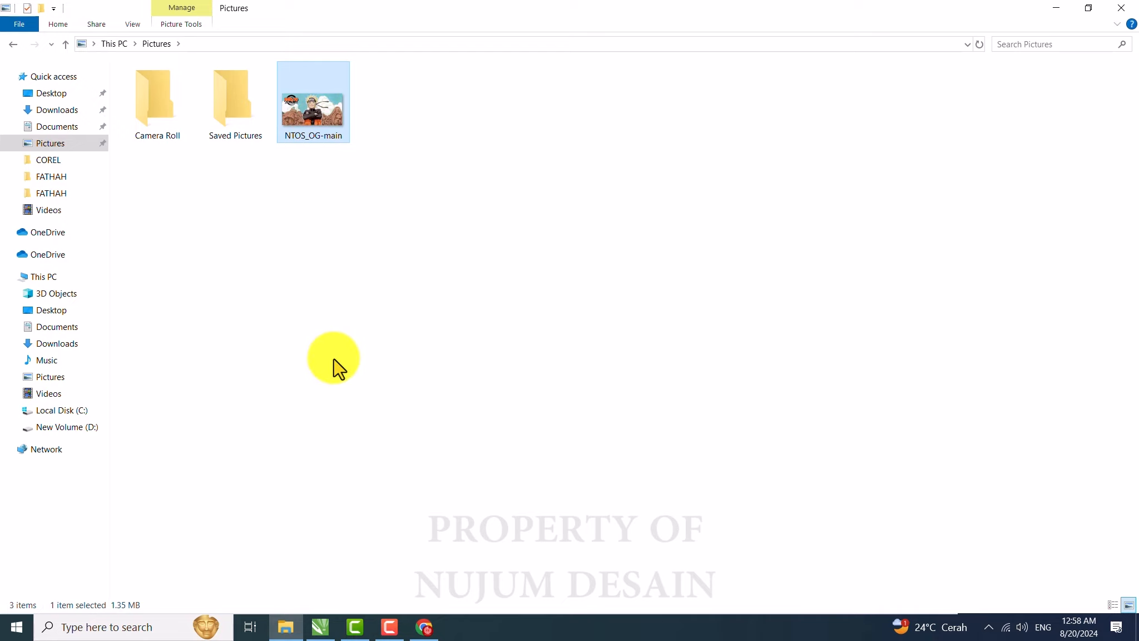
# Step: Switch to CorelDRAW, import the NTOS_OG-main image from Pictures, move it on the page, and delete it
pyautogui.click(322, 628)
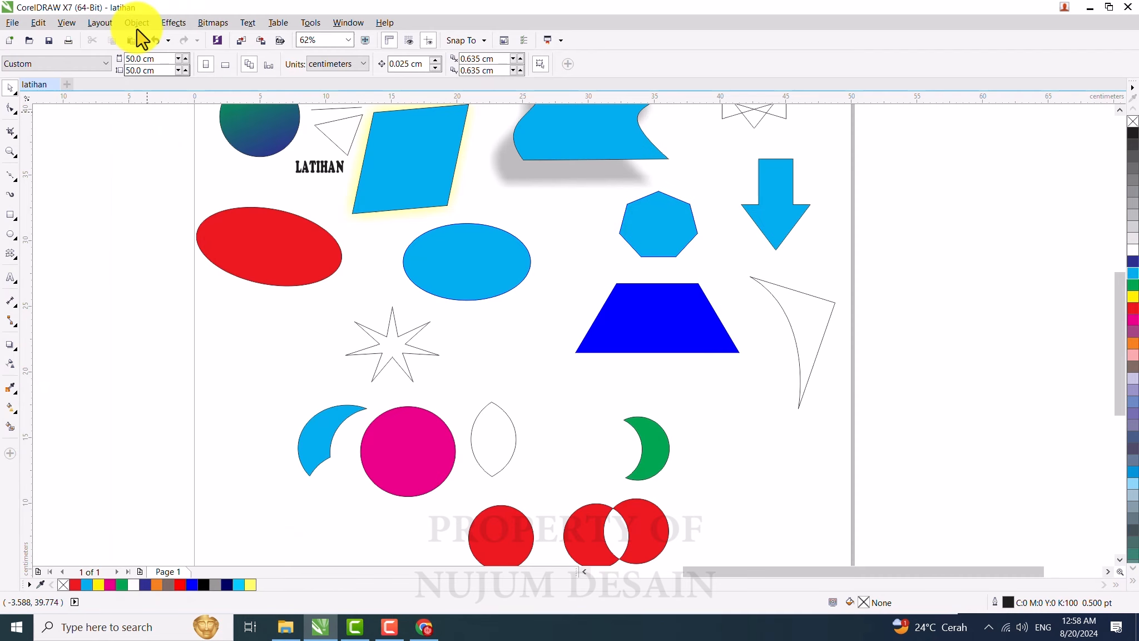
pyautogui.click(243, 41)
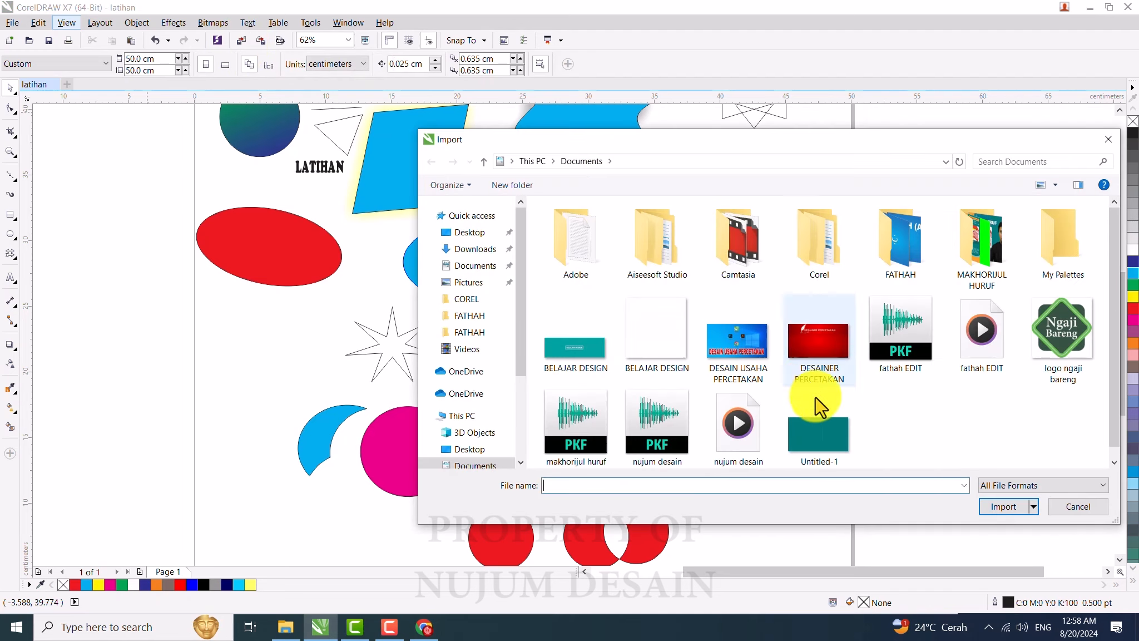
pyautogui.click(469, 284)
pyautogui.click(738, 254)
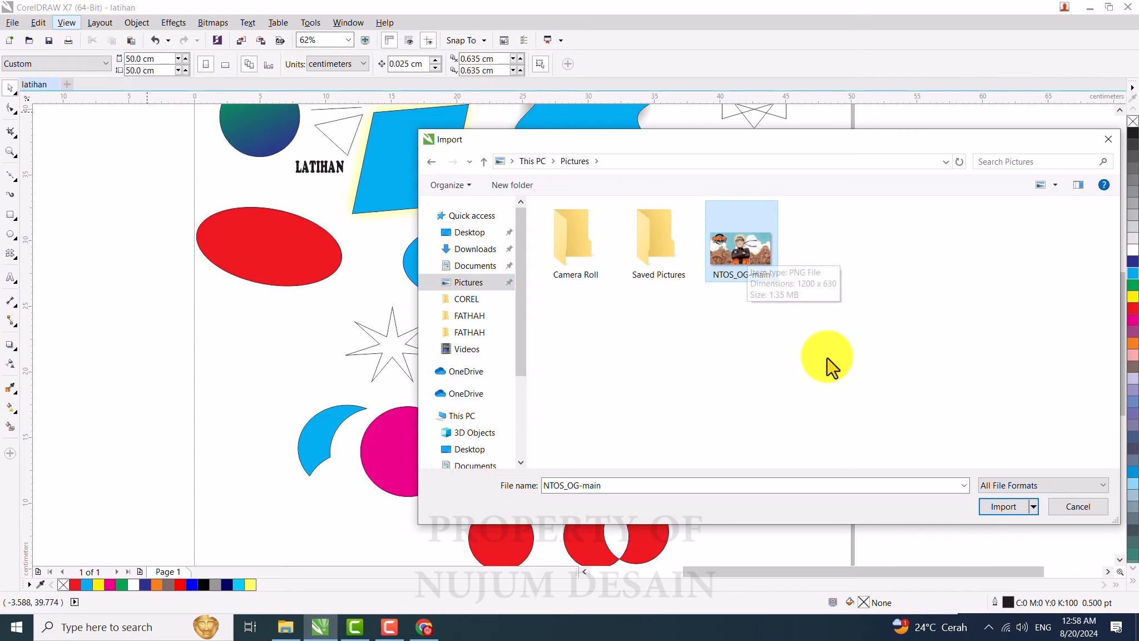
pyautogui.click(999, 507)
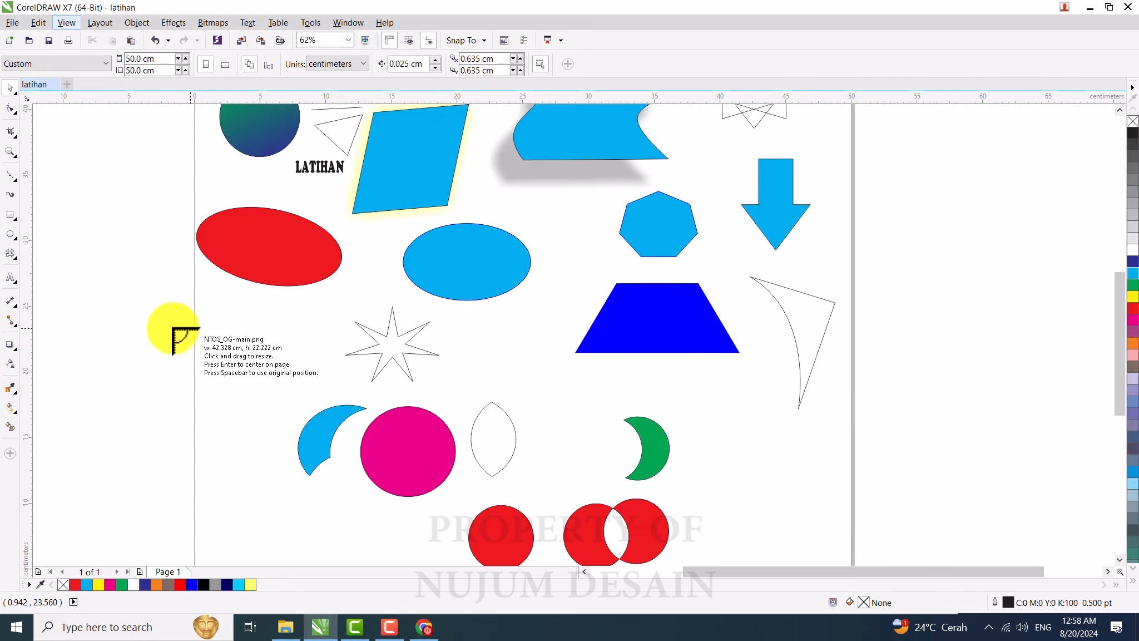
pyautogui.click(73, 323)
pyautogui.moveTo(212, 407); pyautogui.dragTo(627, 287)
pyautogui.moveTo(575, 335); pyautogui.dragTo(464, 307)
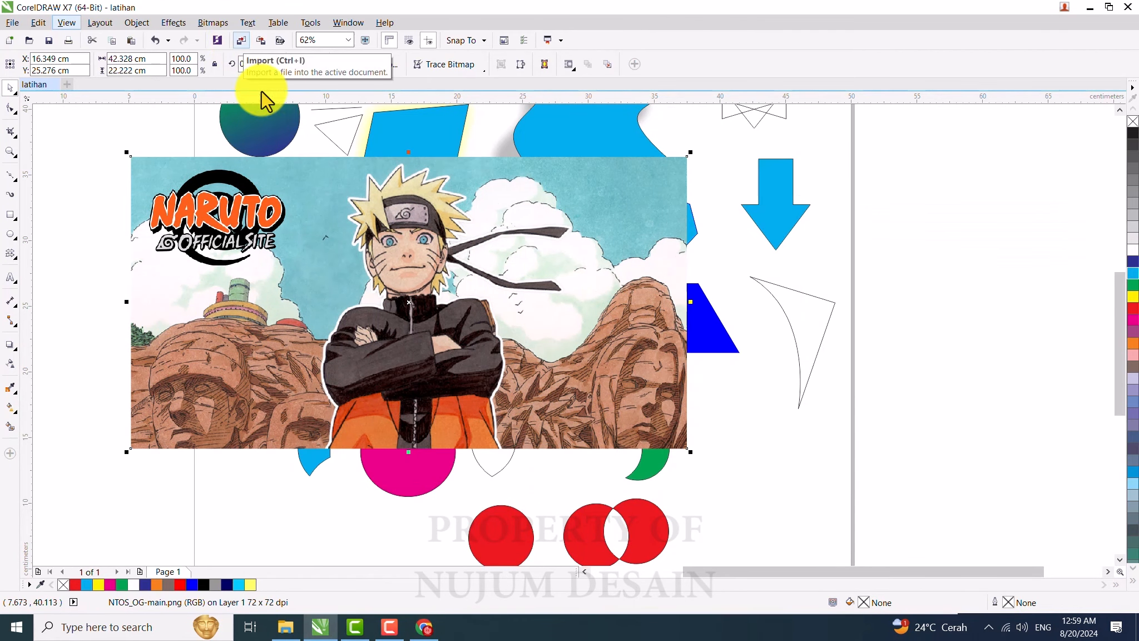
pyautogui.moveTo(345, 258); pyautogui.dragTo(348, 289)
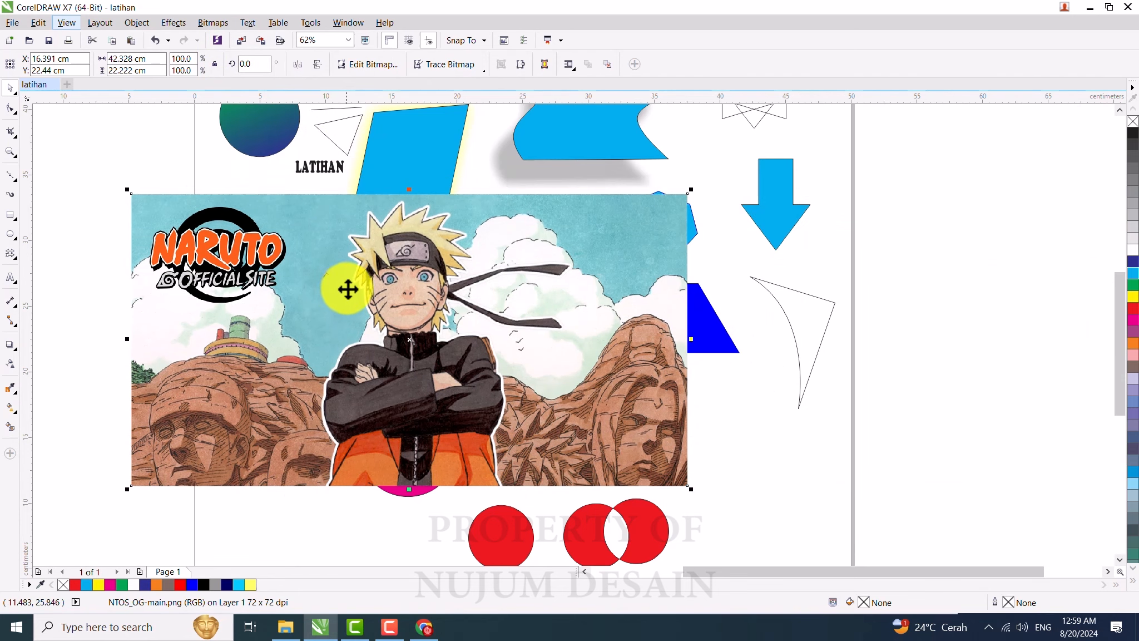
pyautogui.press('Delete')
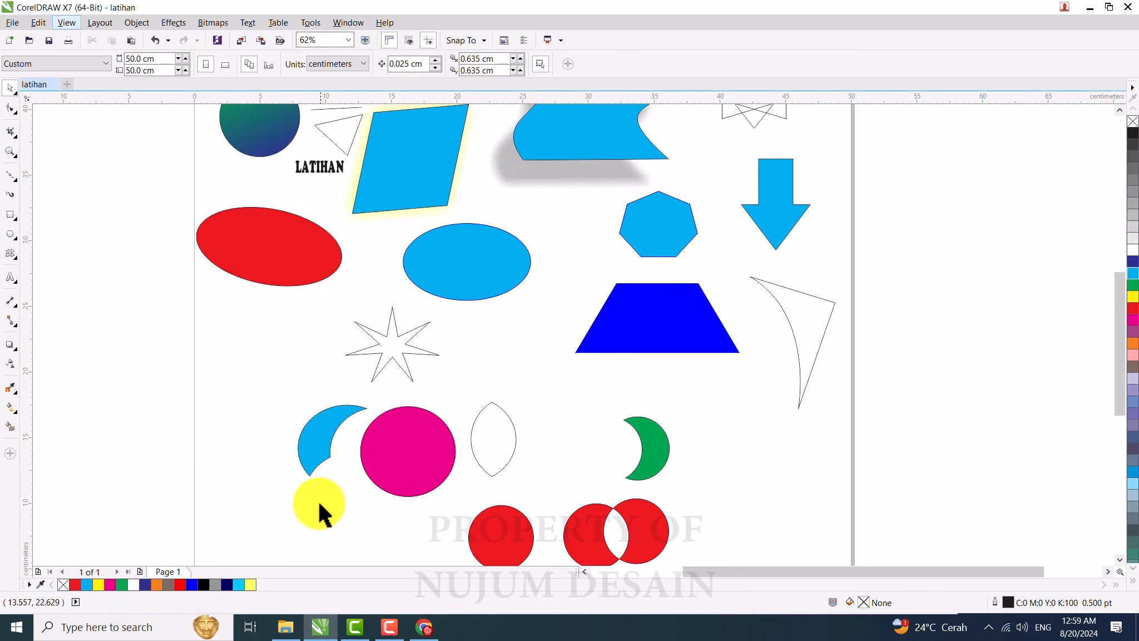
# Step: Bring the NTOS_OG-main image file from the Pictures folder onto the CorelDRAW page
pyautogui.click(286, 635)
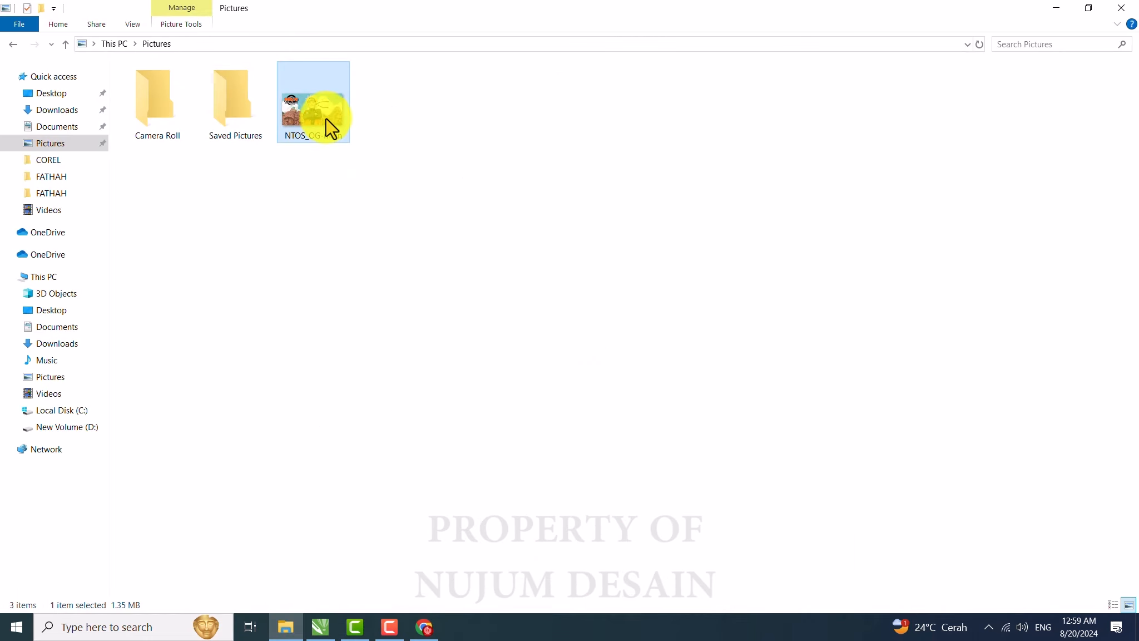
pyautogui.moveTo(331, 129); pyautogui.dragTo(322, 622)
pyautogui.moveTo(324, 630); pyautogui.dragTo(750, 289)
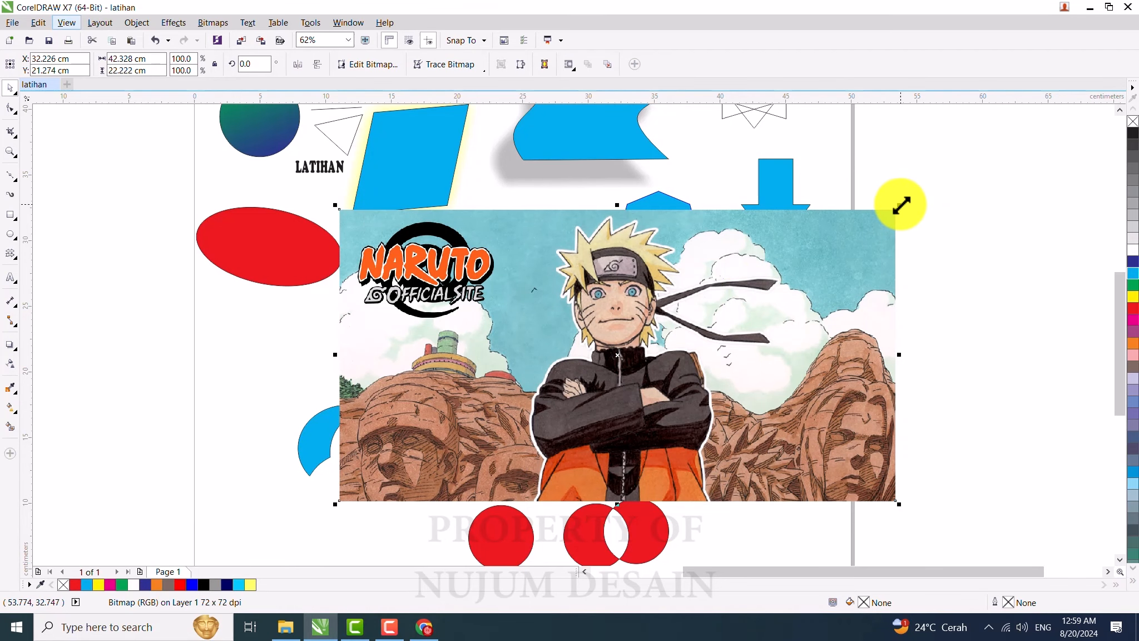
# Step: Scale the Naruto bitmap to about 27 x 14 cm and move it to the page's left edge
pyautogui.moveTo(901, 205); pyautogui.dragTo(582, 376)
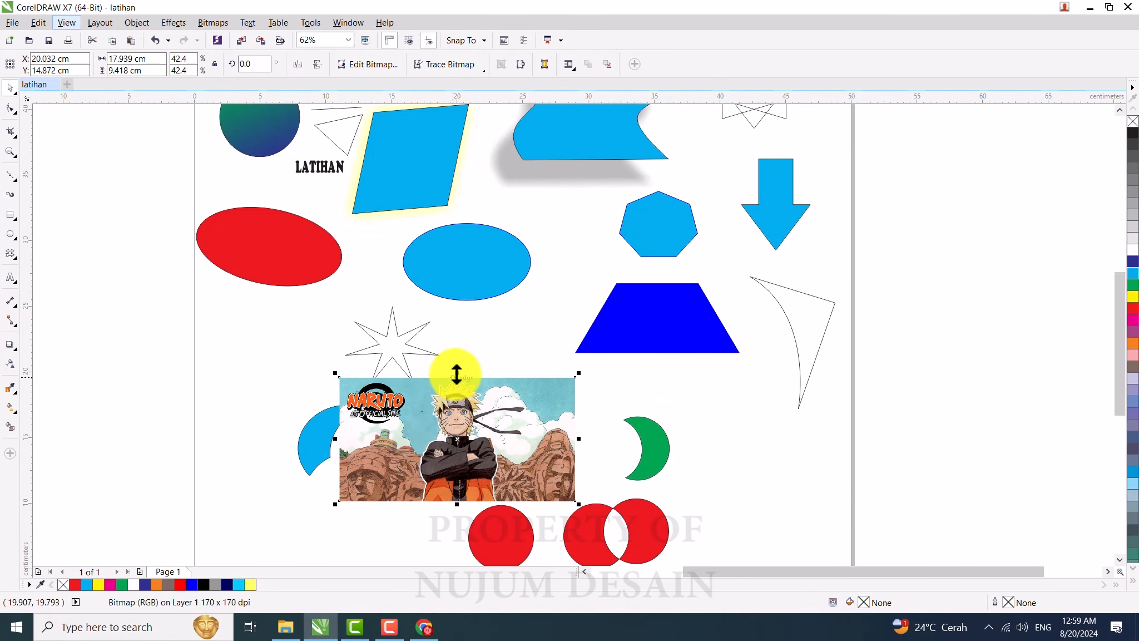
pyautogui.moveTo(456, 376)
pyautogui.mouseDown()
pyautogui.moveTo(465, 326)
pyautogui.moveTo(463, 367)
pyautogui.mouseUp()
pyautogui.moveTo(578, 436)
pyautogui.mouseDown()
pyautogui.moveTo(610, 437)
pyautogui.moveTo(589, 439)
pyautogui.mouseUp()
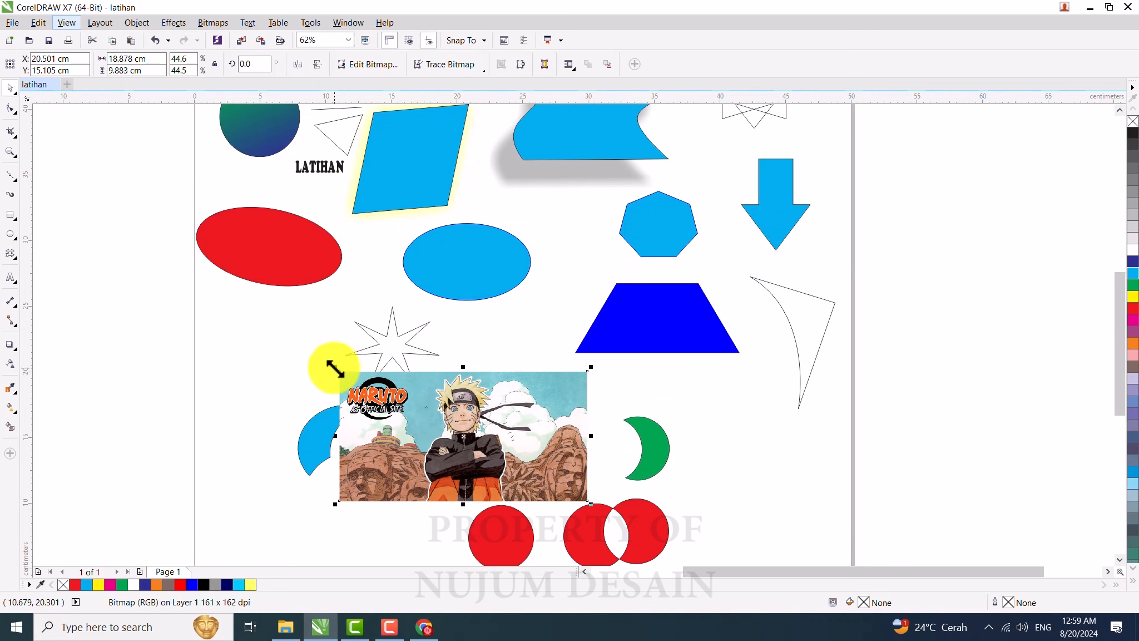
pyautogui.moveTo(333, 366); pyautogui.dragTo(179, 283)
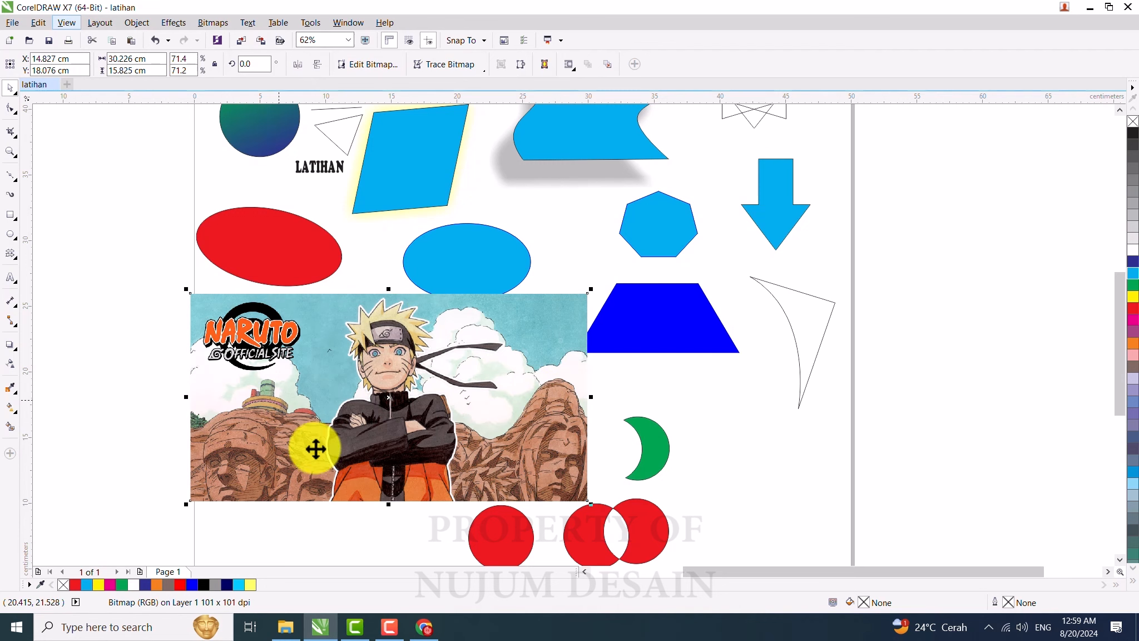
pyautogui.moveTo(388, 289); pyautogui.dragTo(388, 377)
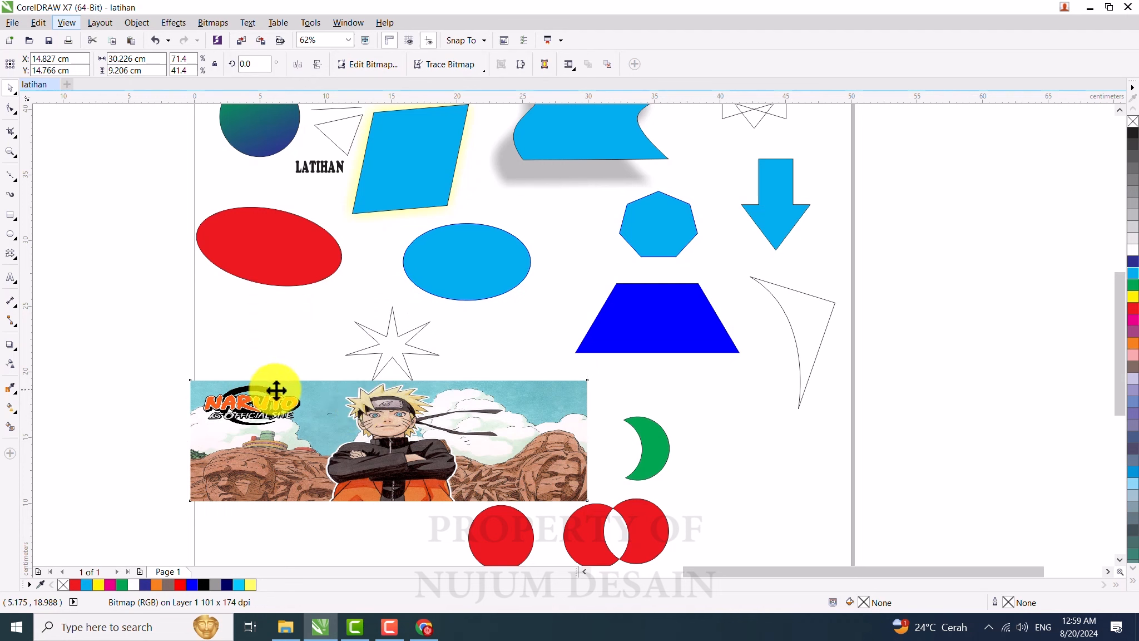
pyautogui.hotkey('ctrl', 'z')
pyautogui.moveTo(186, 289); pyautogui.dragTo(226, 306)
pyautogui.moveTo(482, 377); pyautogui.dragTo(262, 401)
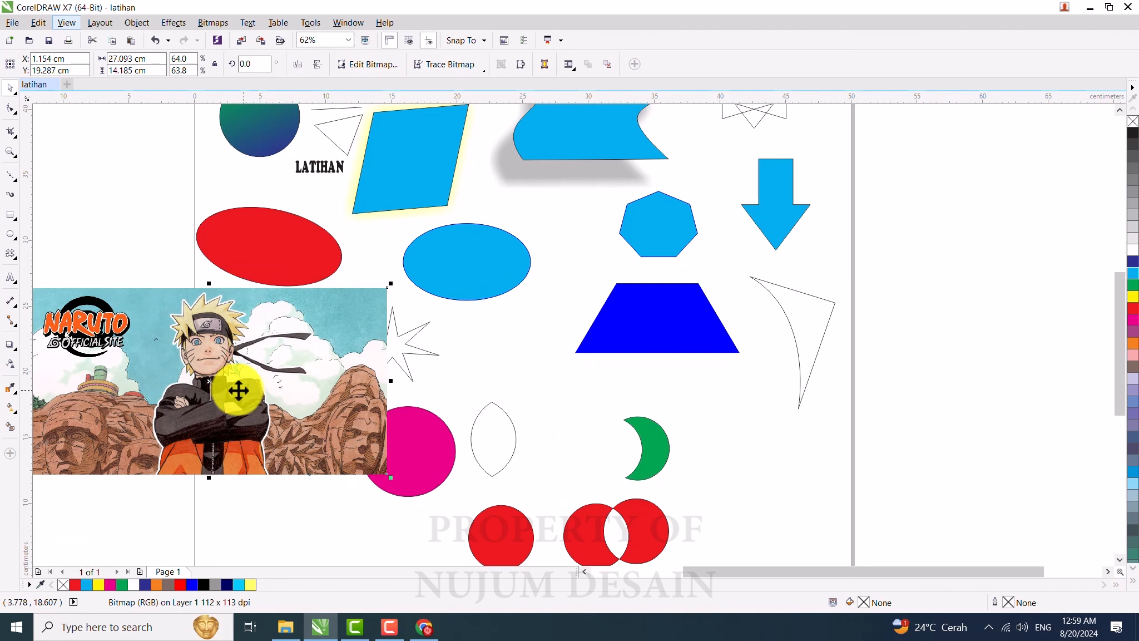
# Step: Apply a linear transparency across the Naruto bitmap with the Transparency tool and adjust its handles
pyautogui.click(9, 365)
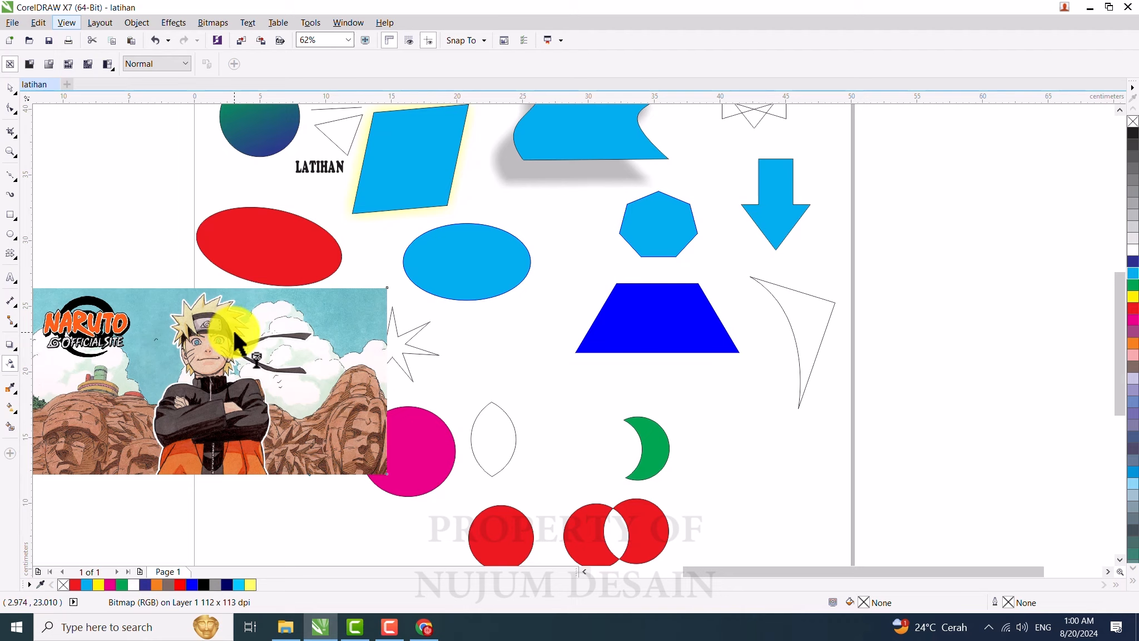
pyautogui.moveTo(233, 330); pyautogui.dragTo(347, 321)
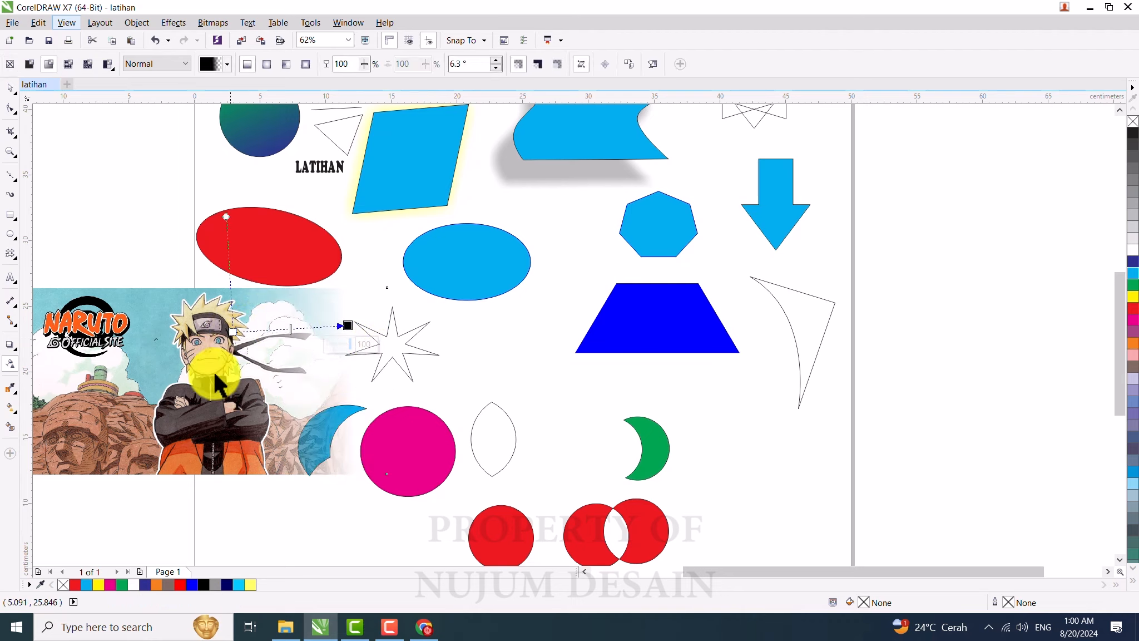
pyautogui.moveTo(228, 334); pyautogui.dragTo(174, 337)
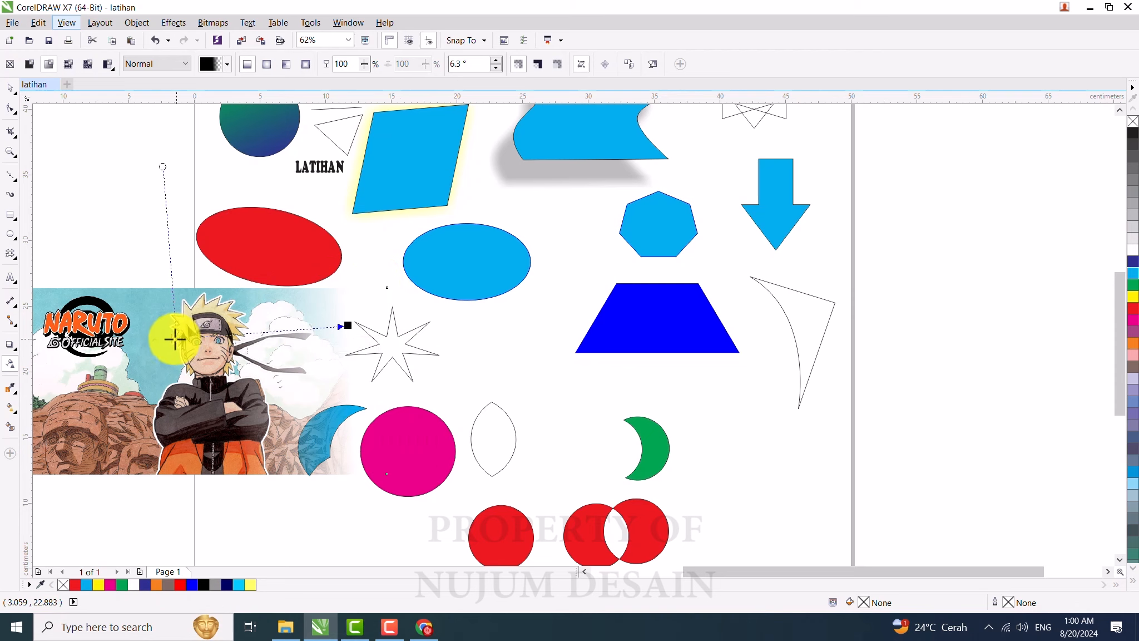
pyautogui.moveTo(341, 326); pyautogui.dragTo(291, 328)
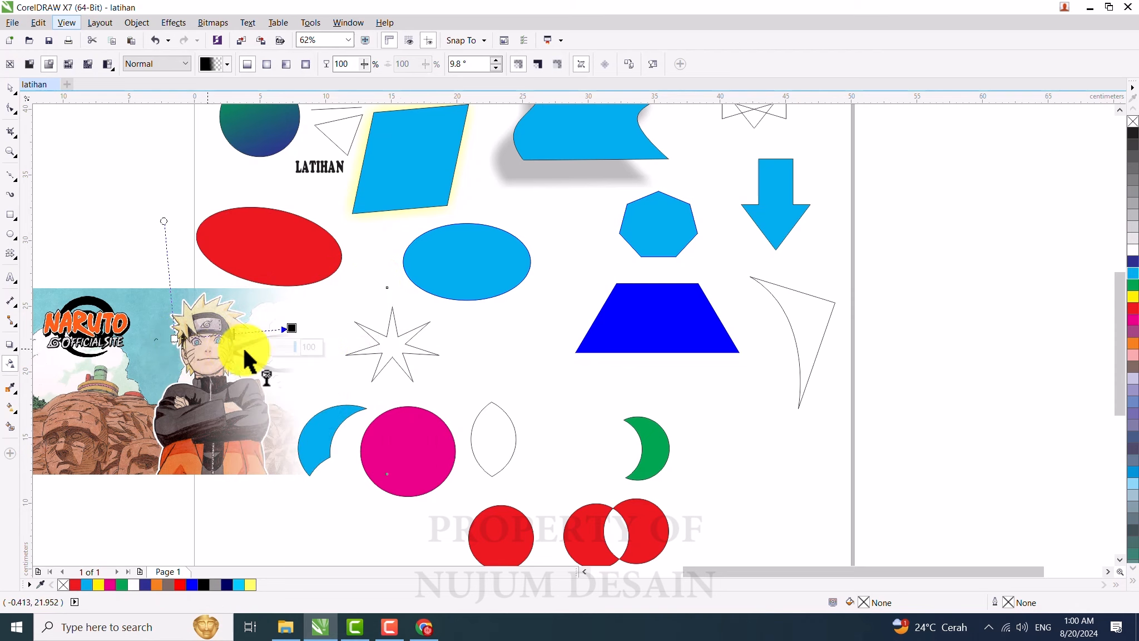
pyautogui.click(174, 341)
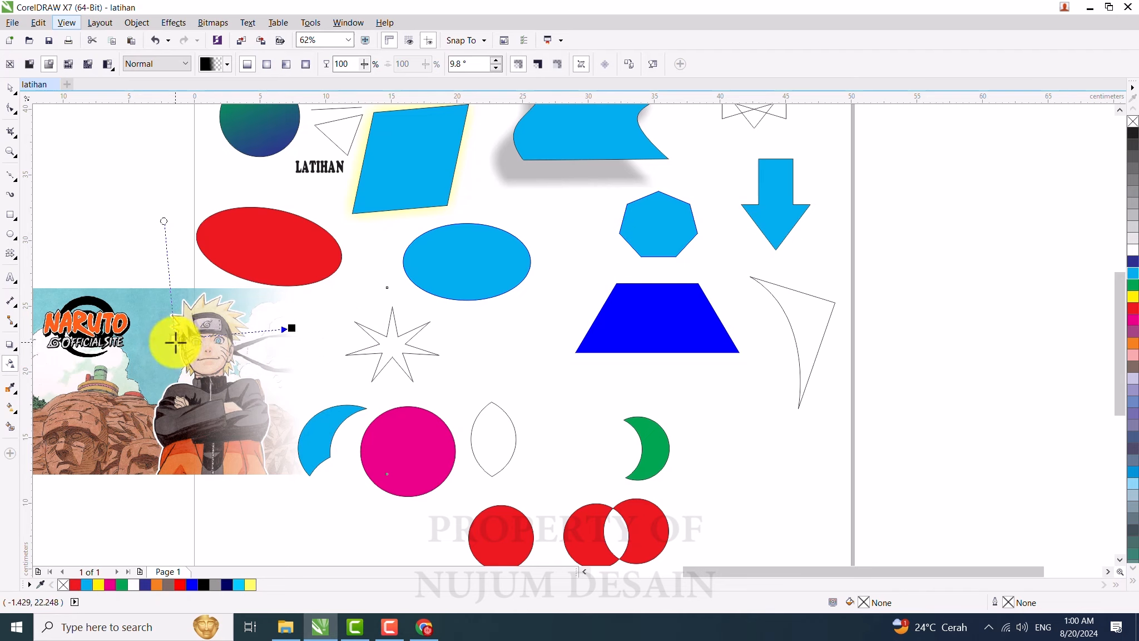
pyautogui.moveTo(174, 341); pyautogui.dragTo(104, 349)
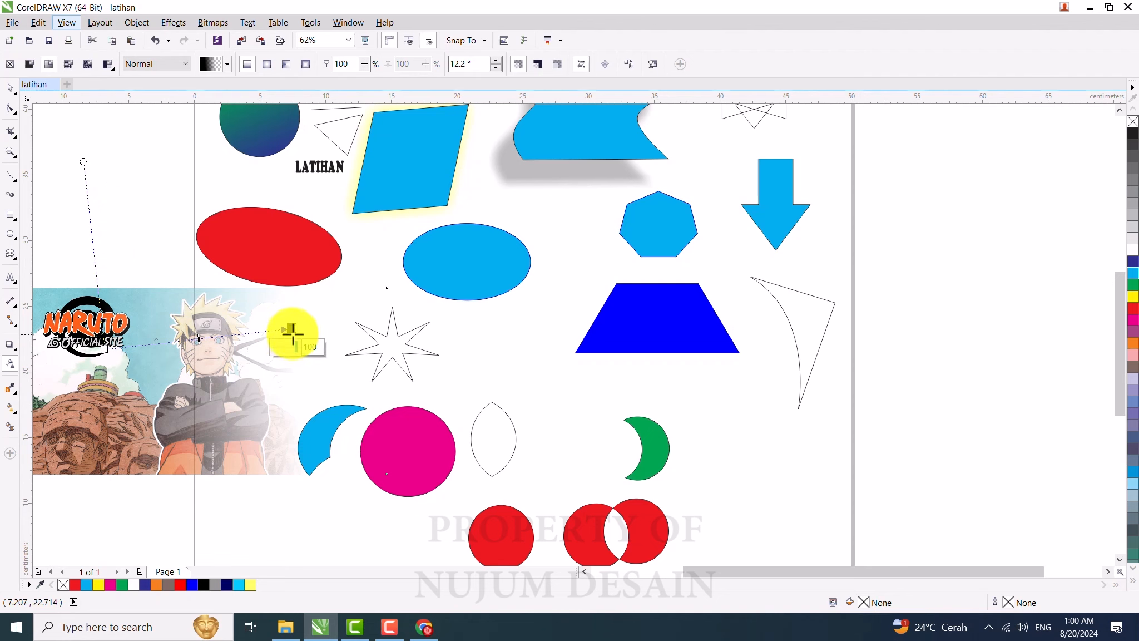
pyautogui.moveTo(293, 329); pyautogui.dragTo(302, 336)
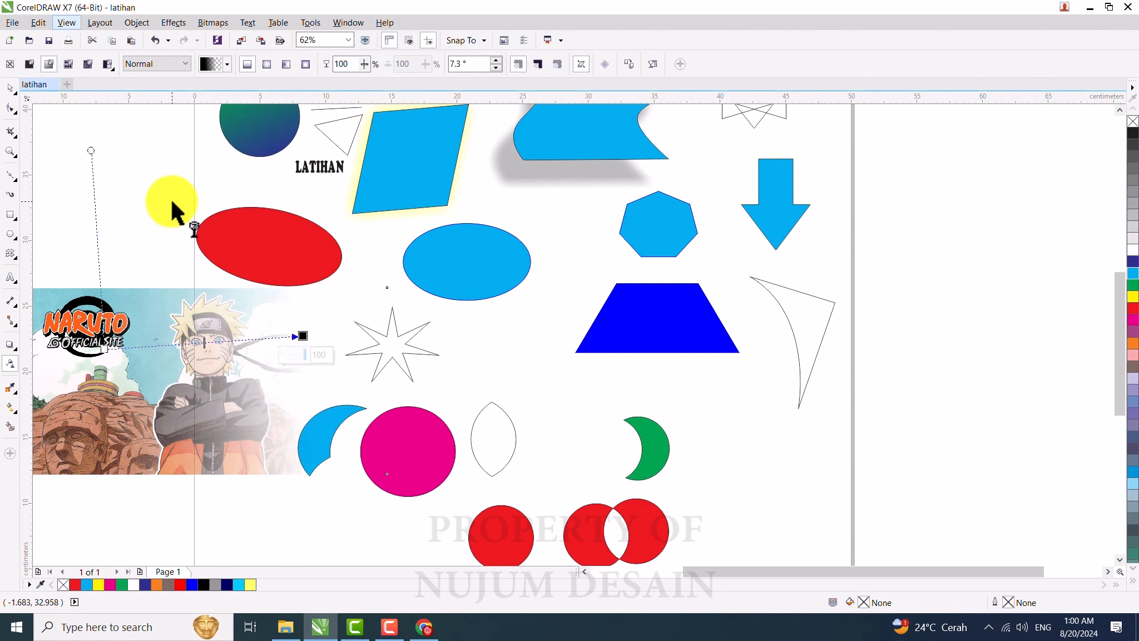
# Step: Apply a uniform transparency to the Naruto bitmap and set its transparency to 50
pyautogui.click(30, 64)
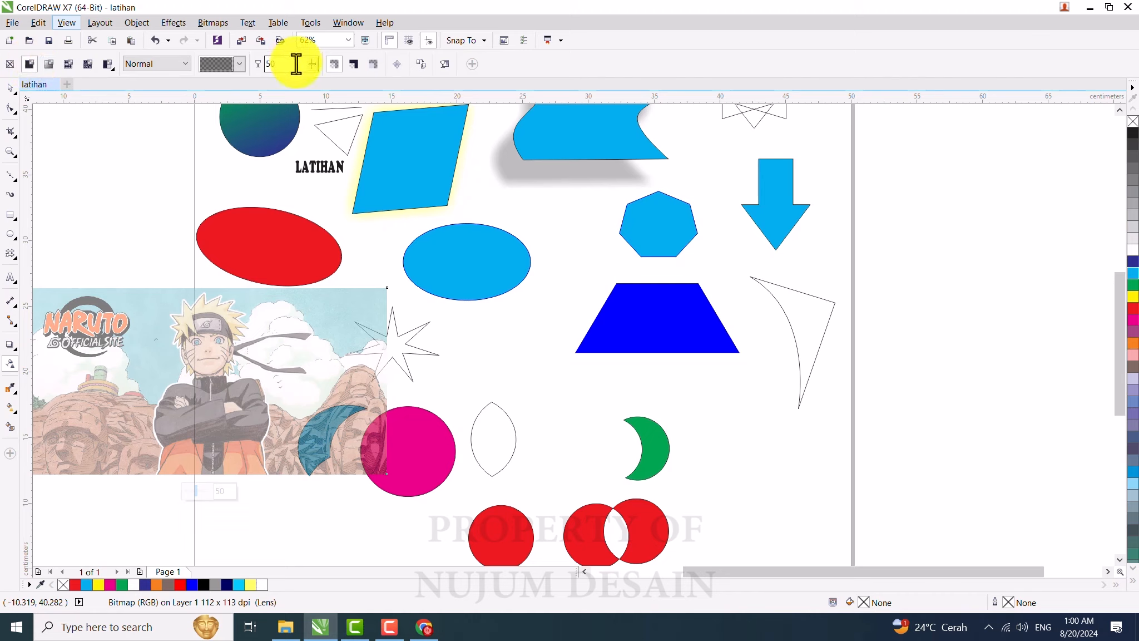
pyautogui.doubleClick(265, 64)
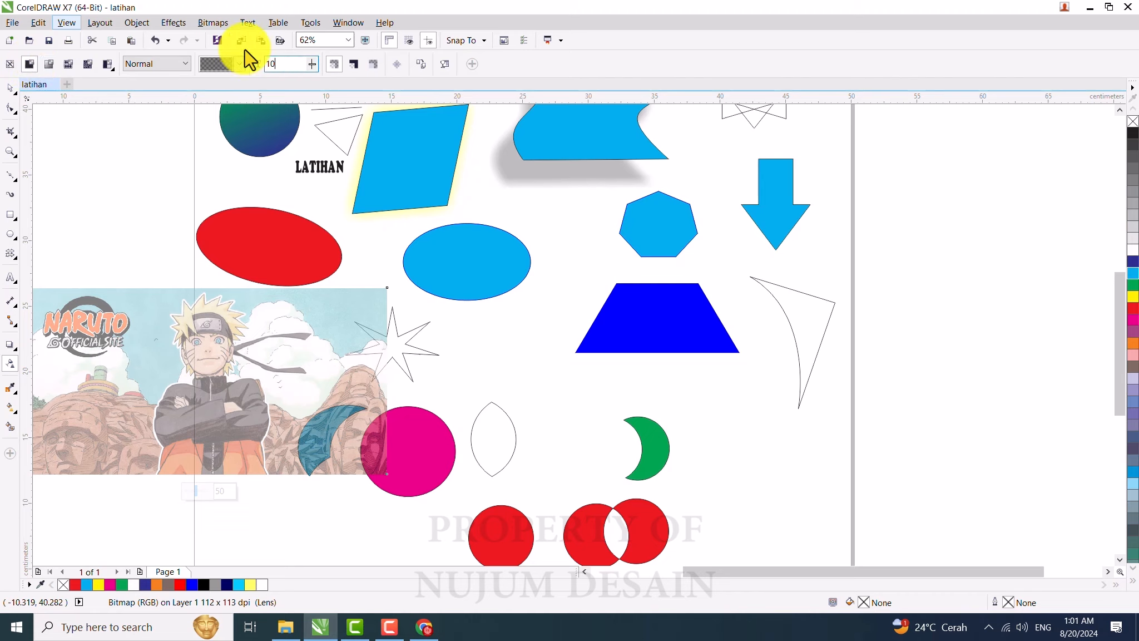
pyautogui.press('Return')
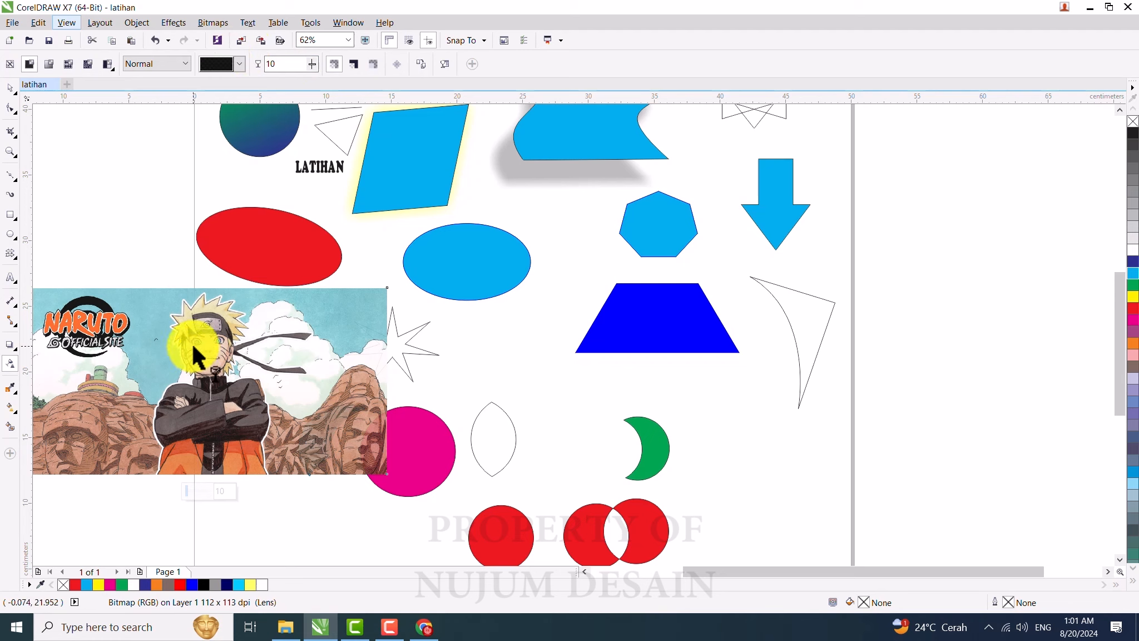
pyautogui.doubleClick(257, 66)
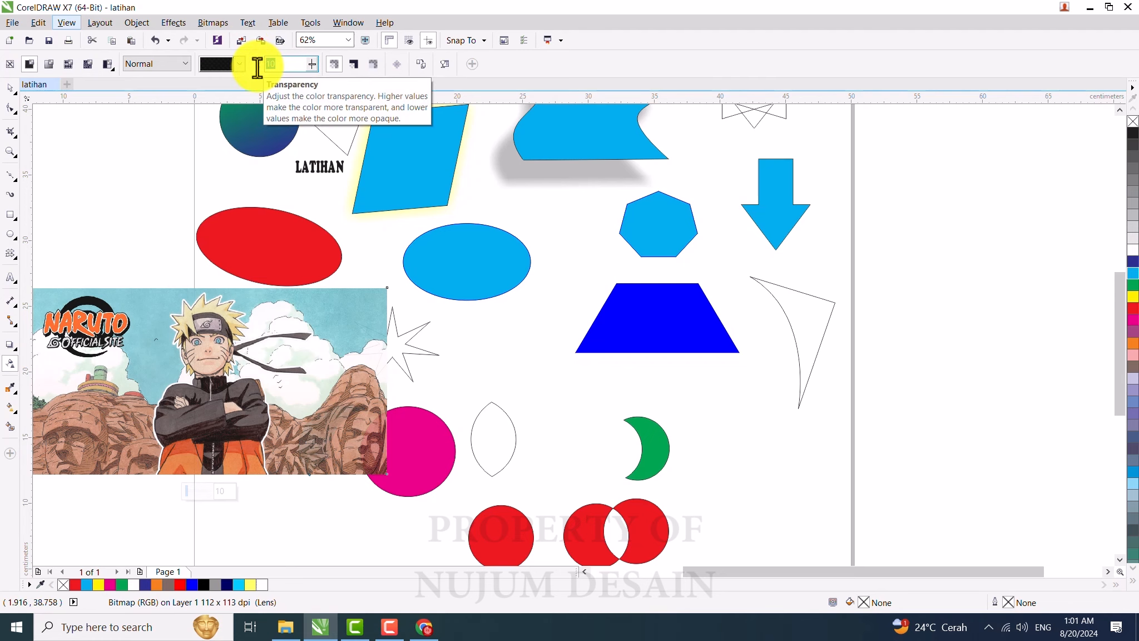
pyautogui.press('Return')
pyautogui.doubleClick(274, 64)
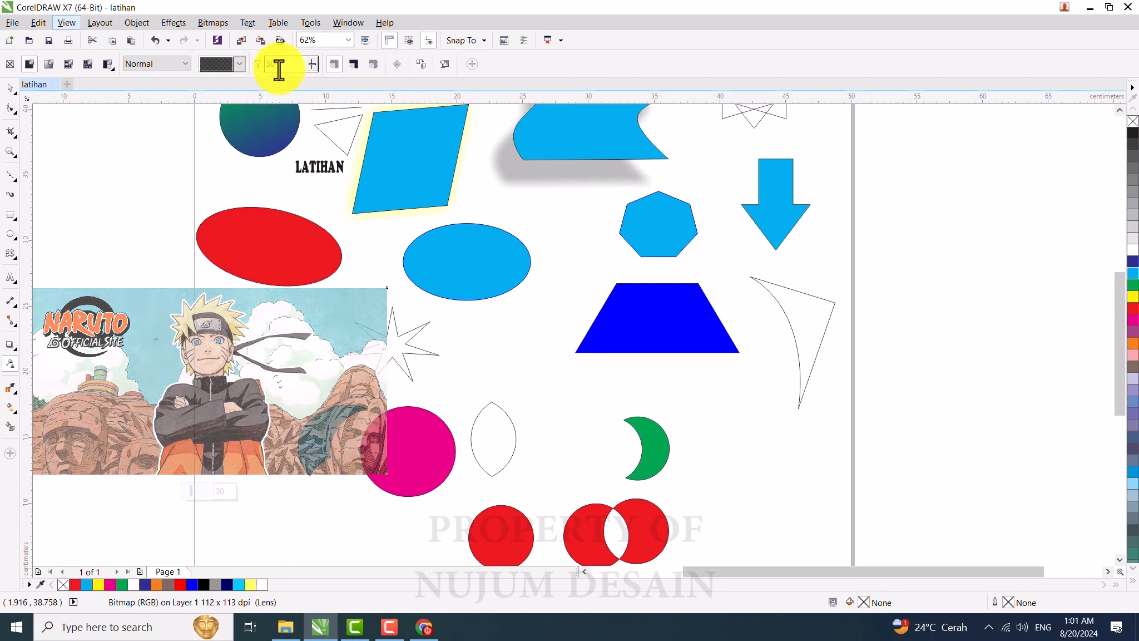
pyautogui.write('40')
pyautogui.press('Return')
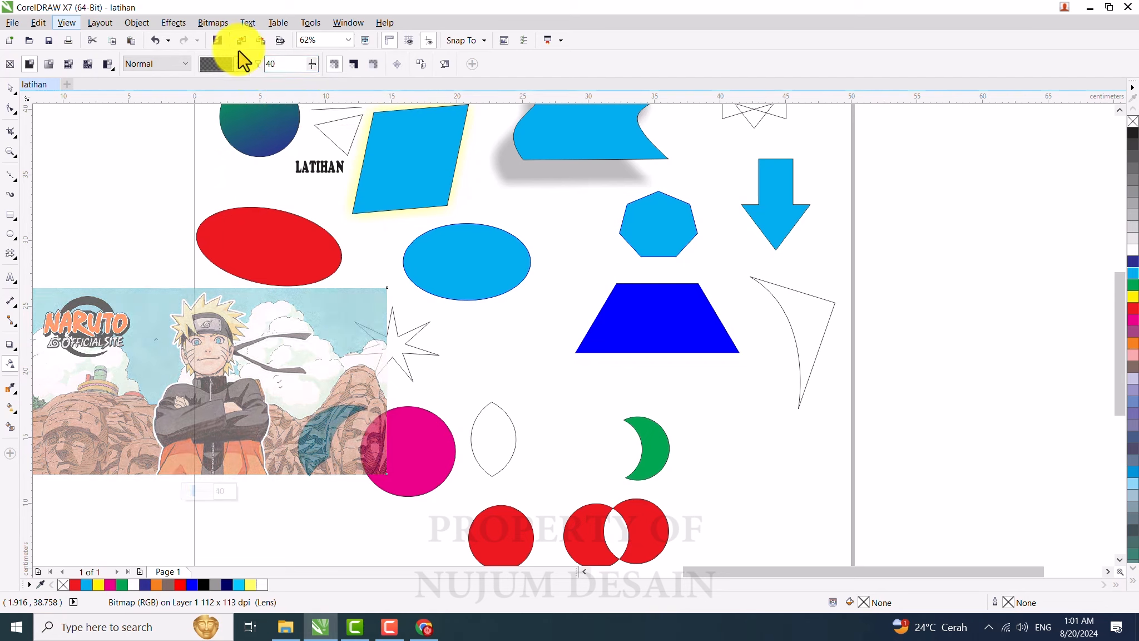
pyautogui.moveTo(285, 64); pyautogui.dragTo(211, 66)
pyautogui.write('50')
pyautogui.press('Return')
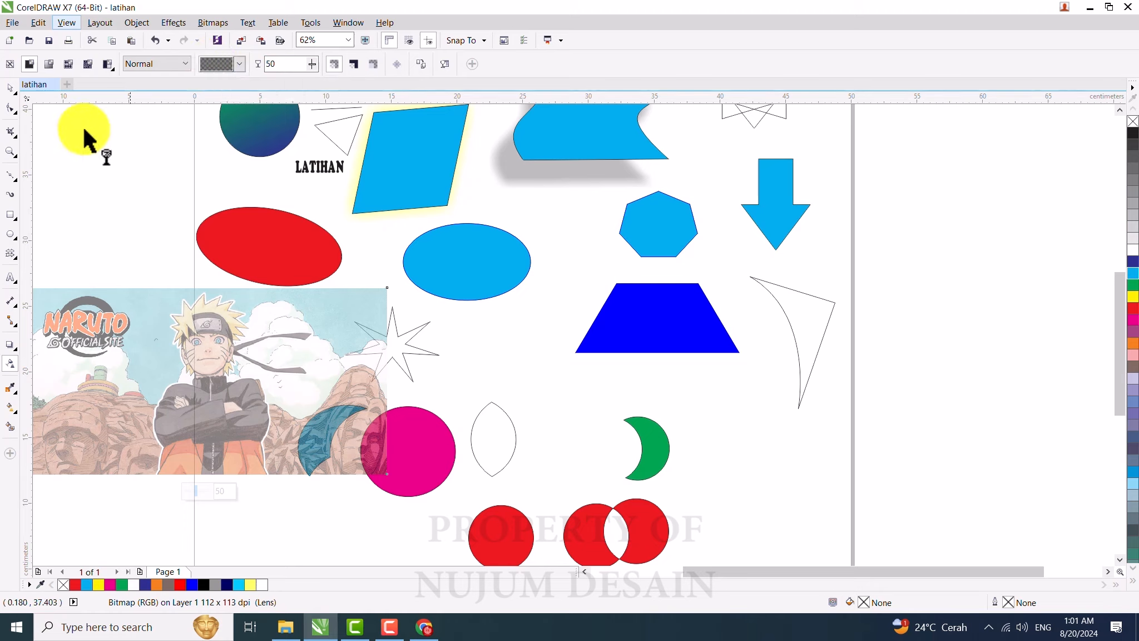
# Step: Apply a linear fountain transparency to the Naruto bitmap with the Transparency tool
pyautogui.click(11, 89)
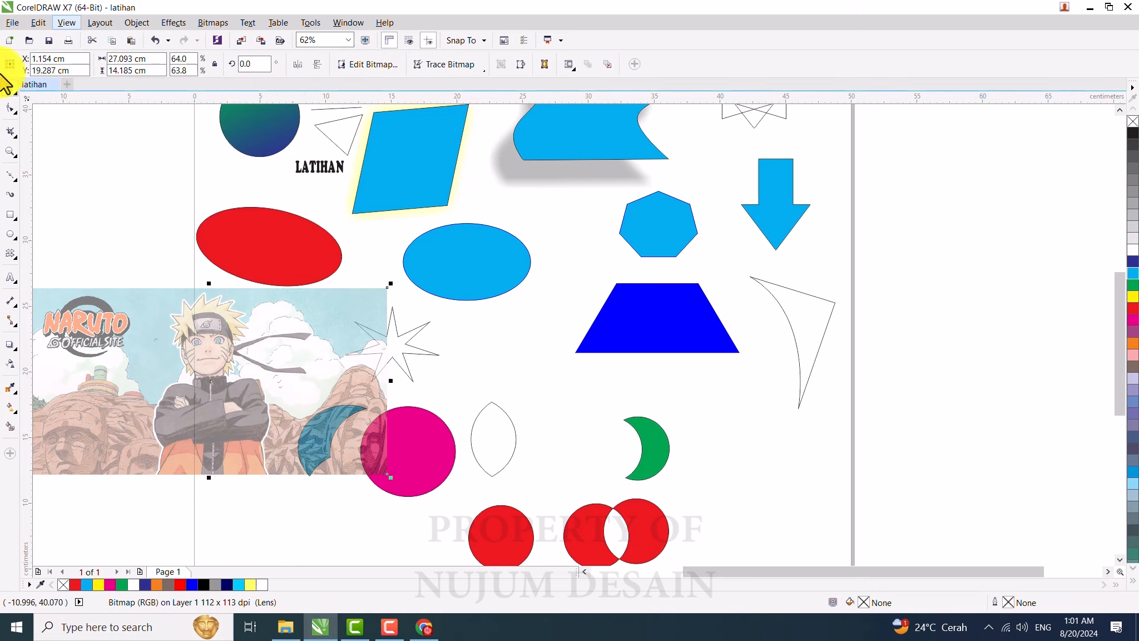
pyautogui.click(10, 363)
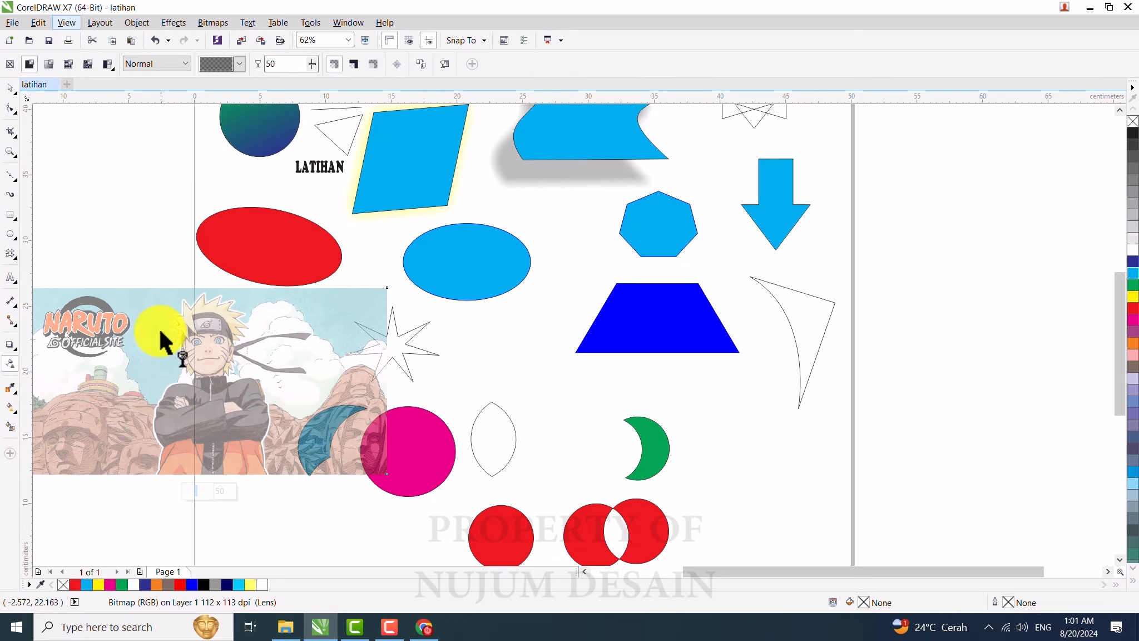
pyautogui.click(51, 63)
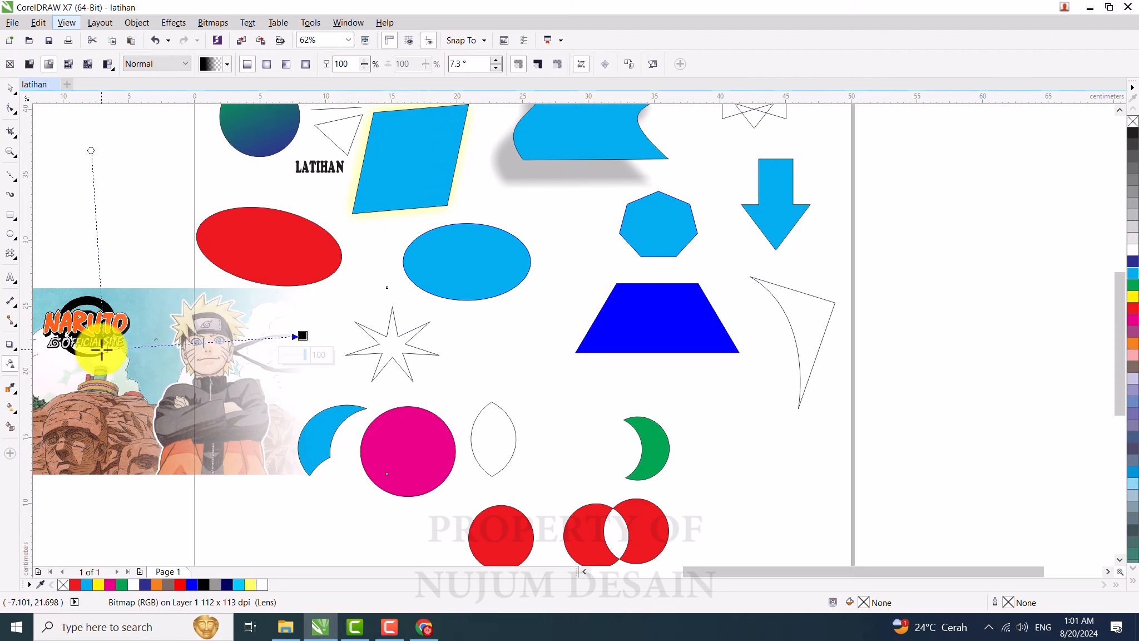
pyautogui.moveTo(104, 347)
pyautogui.mouseDown()
pyautogui.moveTo(97, 371)
pyautogui.moveTo(105, 356)
pyautogui.mouseUp()
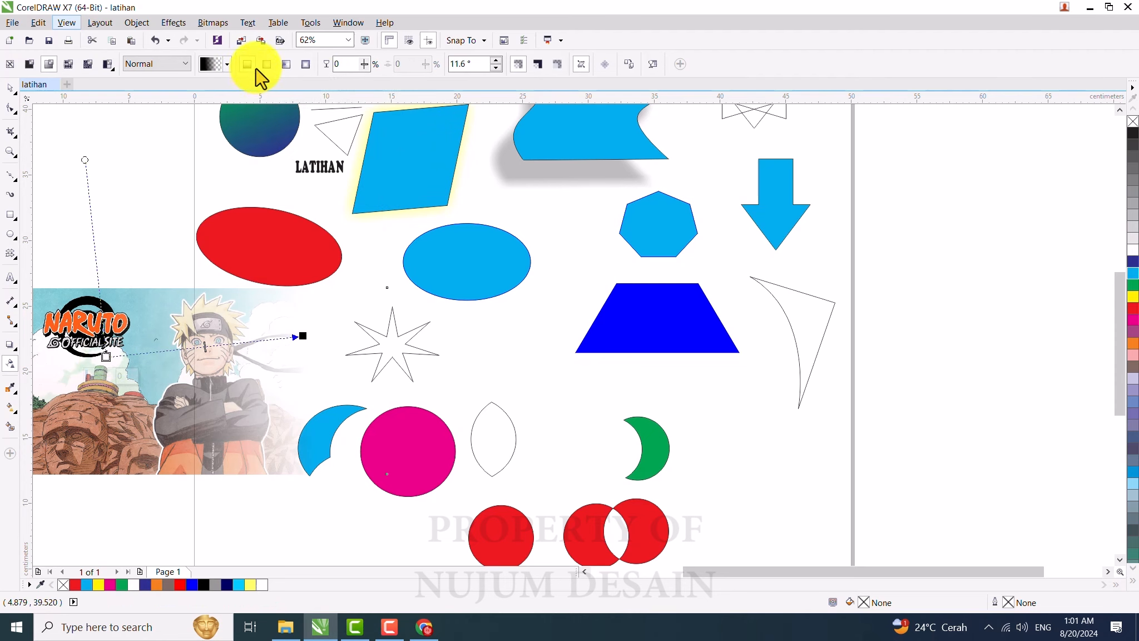
# Step: Switch the bitmap to an elliptical fountain transparency and reposition its center and outer handle
pyautogui.click(267, 65)
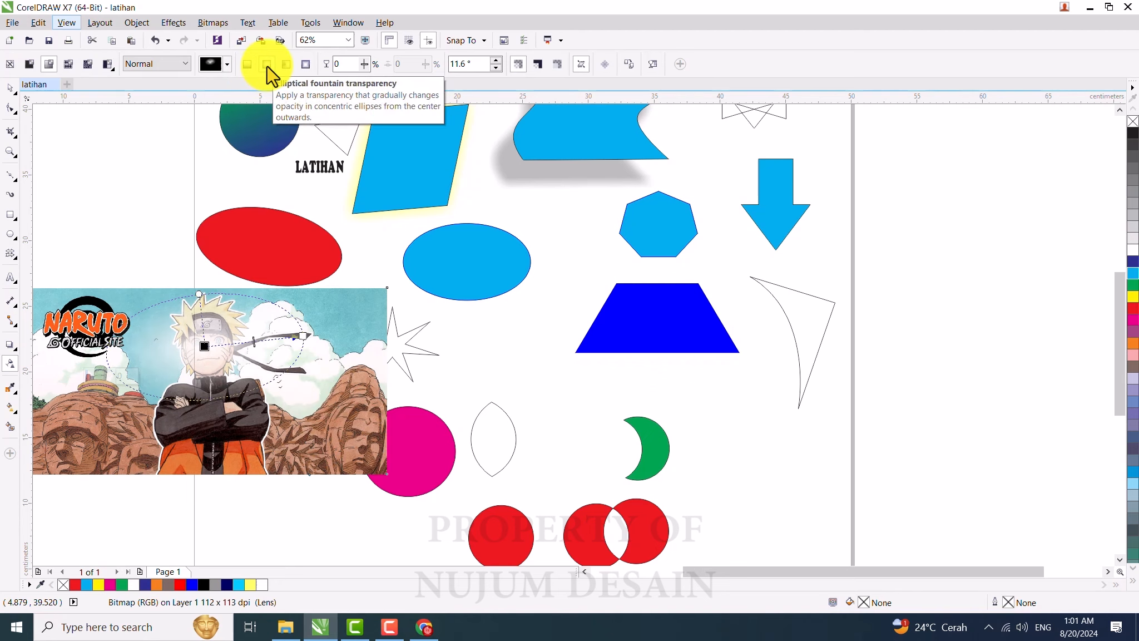
pyautogui.moveTo(205, 347); pyautogui.dragTo(204, 402)
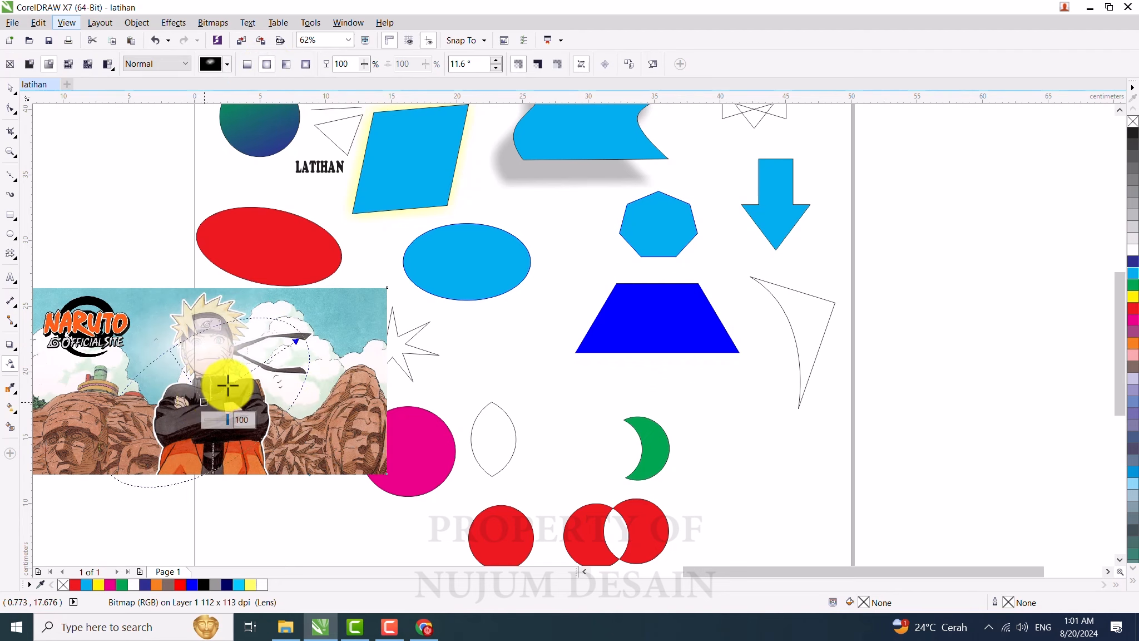
pyautogui.moveTo(297, 338); pyautogui.dragTo(331, 340)
pyautogui.moveTo(204, 401); pyautogui.dragTo(208, 381)
pyautogui.moveTo(330, 338); pyautogui.dragTo(367, 332)
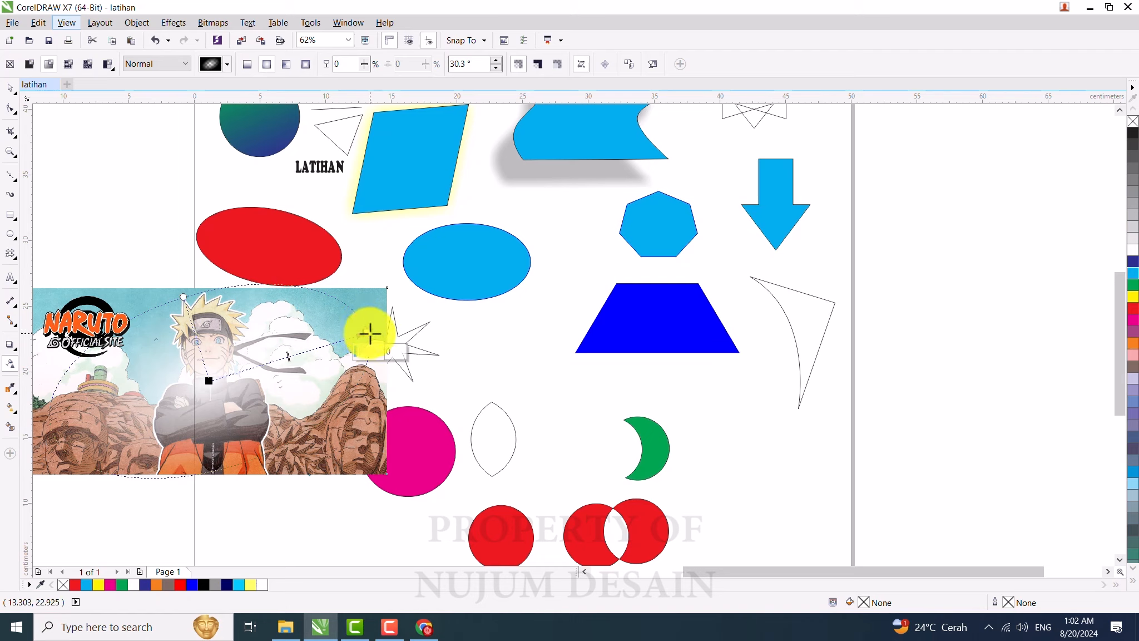
# Step: Adjust the elliptical transparency's node transparencies, handle positions and center on the Naruto bitmap
pyautogui.click(1133, 142)
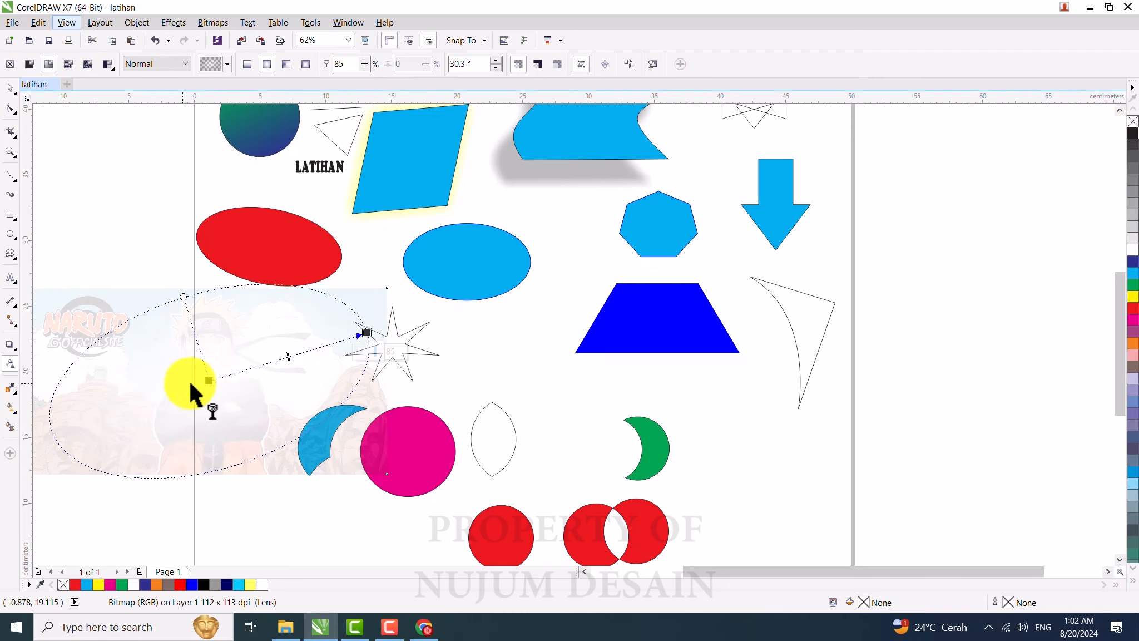
pyautogui.click(208, 380)
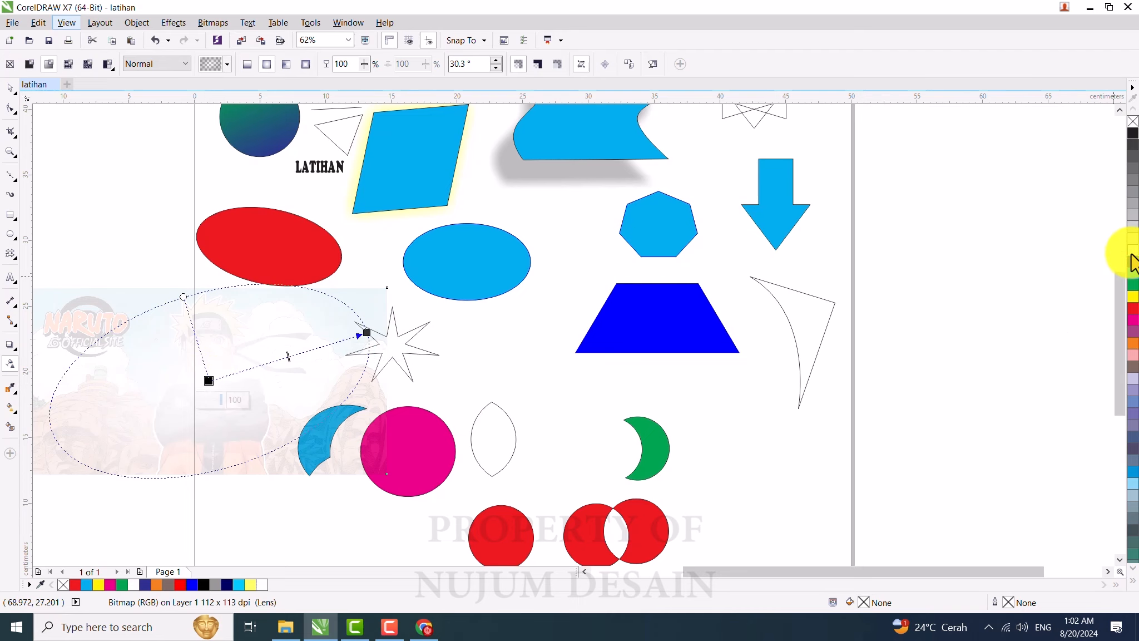
pyautogui.click(1133, 262)
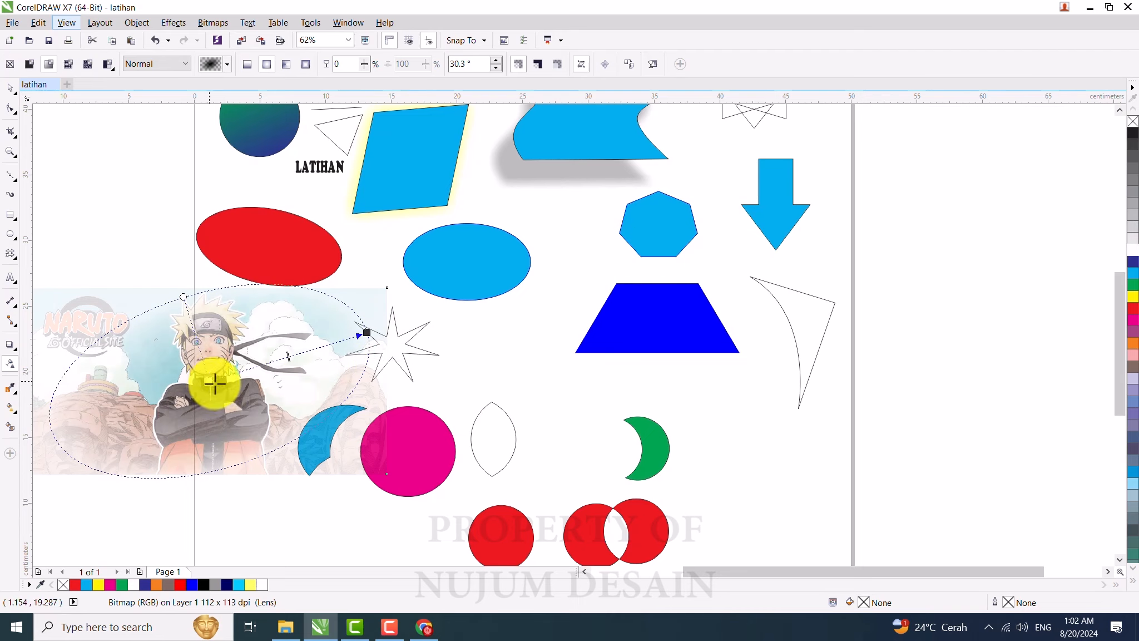
pyautogui.moveTo(368, 331); pyautogui.dragTo(381, 305)
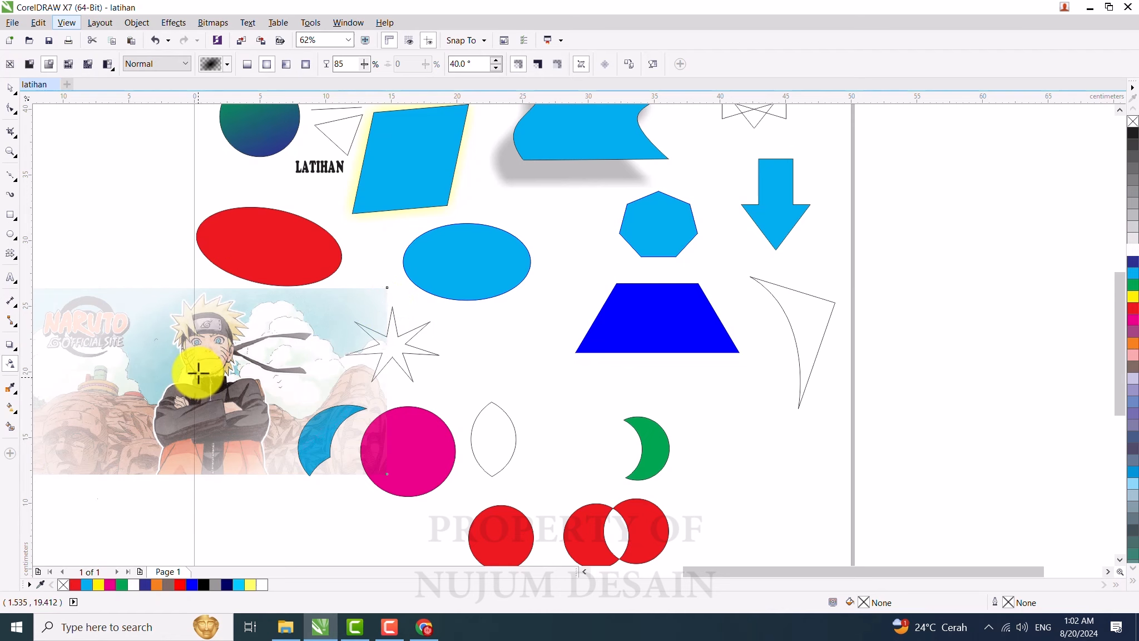
pyautogui.moveTo(198, 373); pyautogui.dragTo(198, 373)
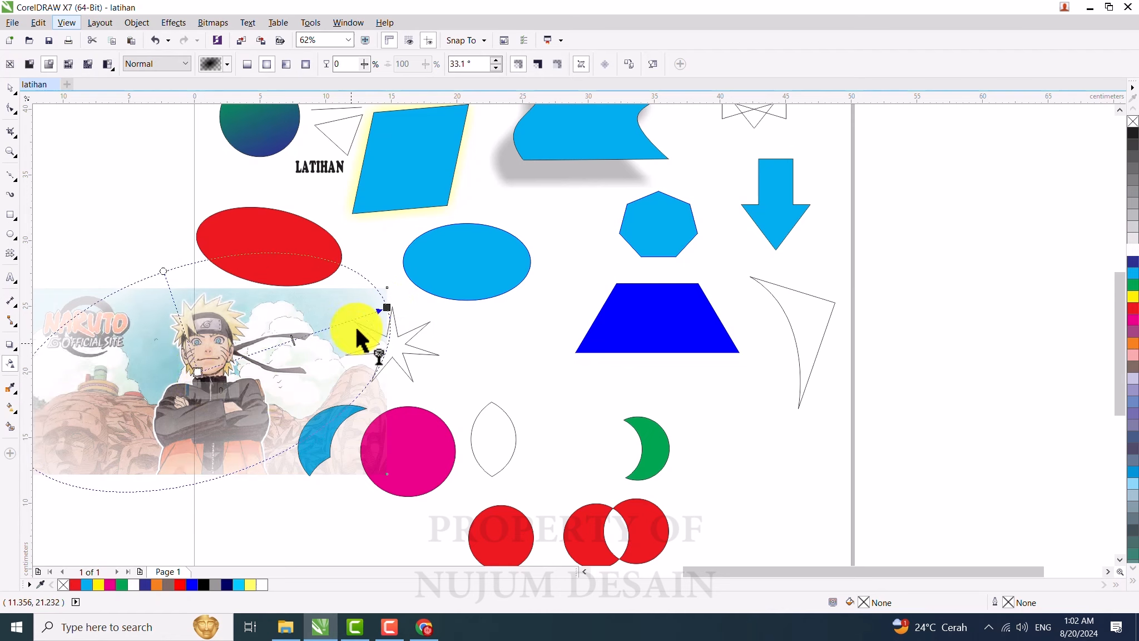
pyautogui.moveTo(385, 308); pyautogui.dragTo(361, 315)
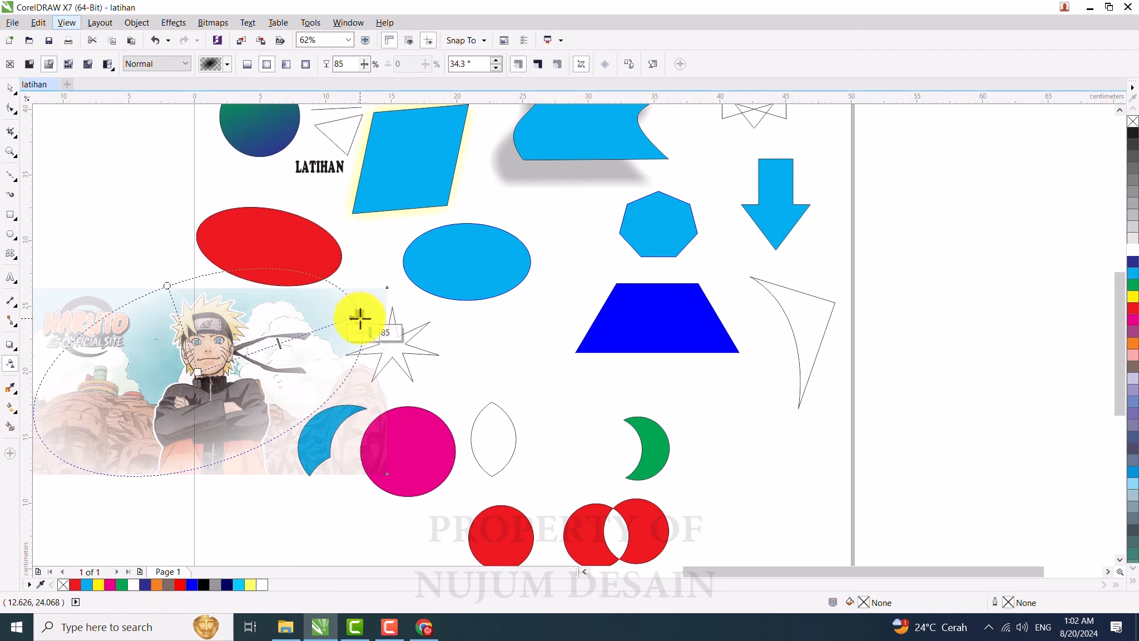
pyautogui.click(366, 65)
pyautogui.moveTo(365, 79); pyautogui.dragTo(383, 81)
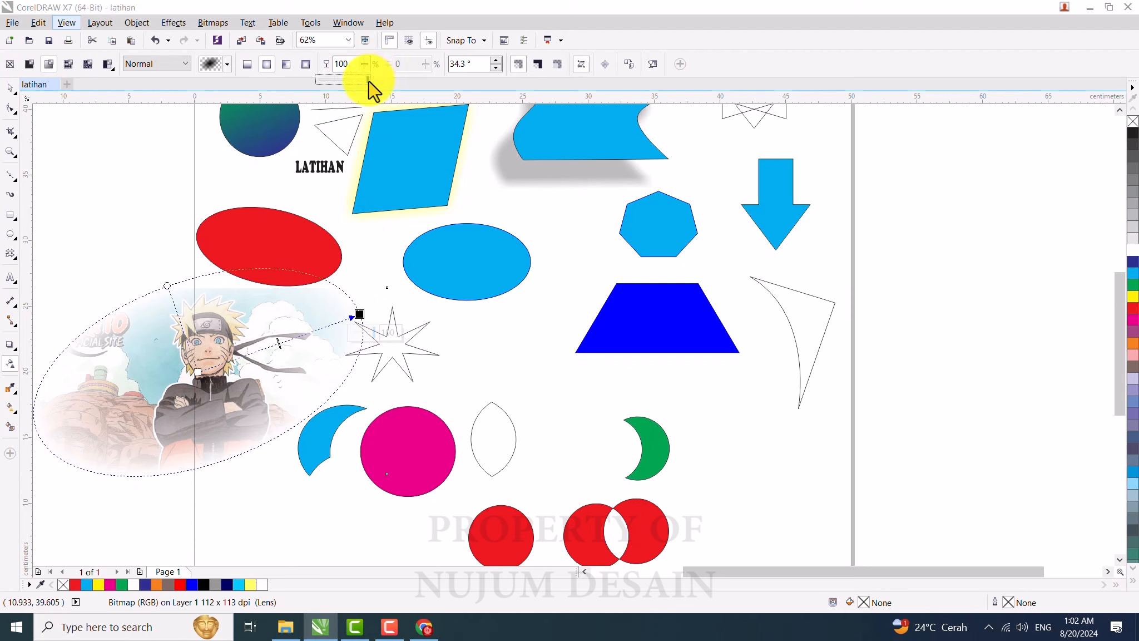
pyautogui.moveTo(368, 81); pyautogui.dragTo(341, 91)
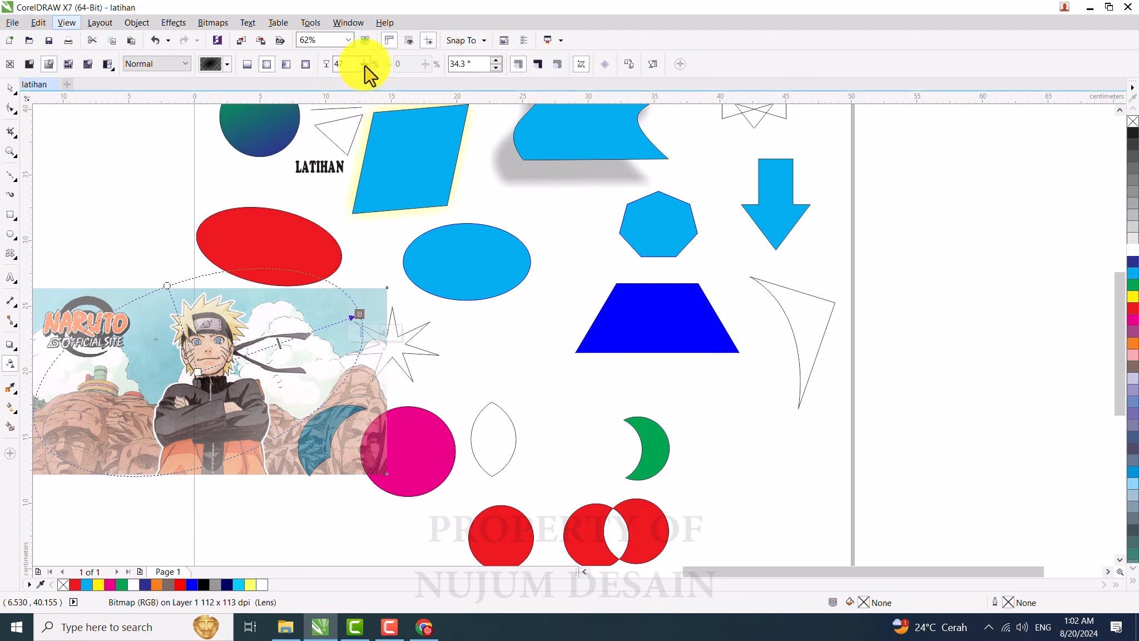
pyautogui.moveTo(361, 315); pyautogui.dragTo(370, 357)
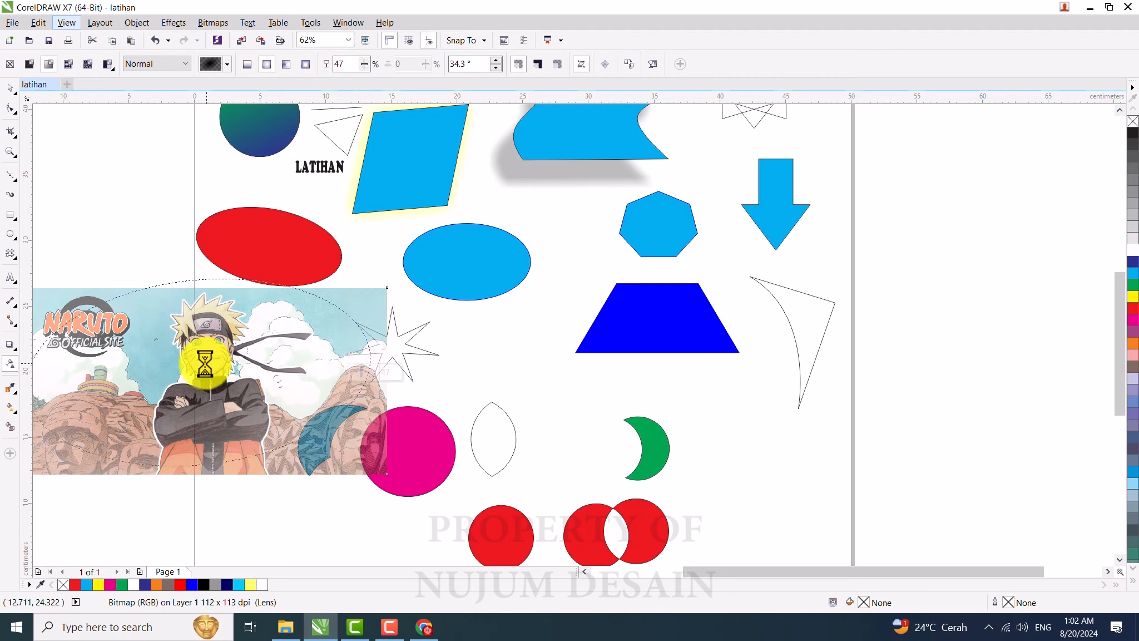
pyautogui.moveTo(199, 371)
pyautogui.mouseDown()
pyautogui.moveTo(183, 353)
pyautogui.moveTo(218, 369)
pyautogui.mouseUp()
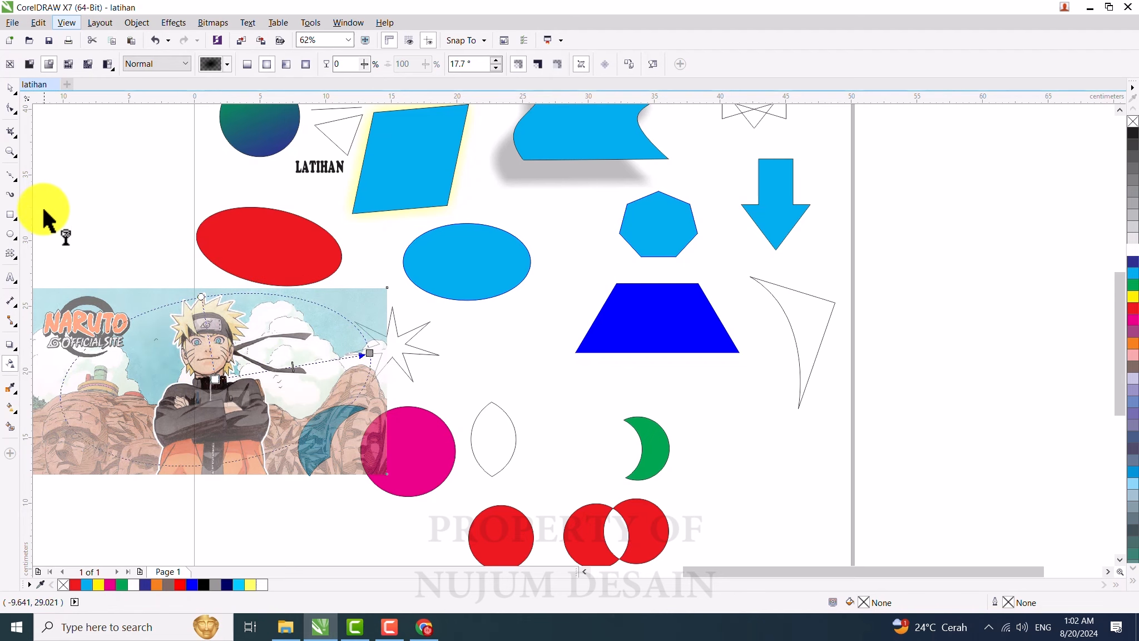
# Step: Move the Naruto bitmap about 6 cm to the left
pyautogui.click(10, 89)
pyautogui.moveTo(372, 375); pyautogui.dragTo(291, 372)
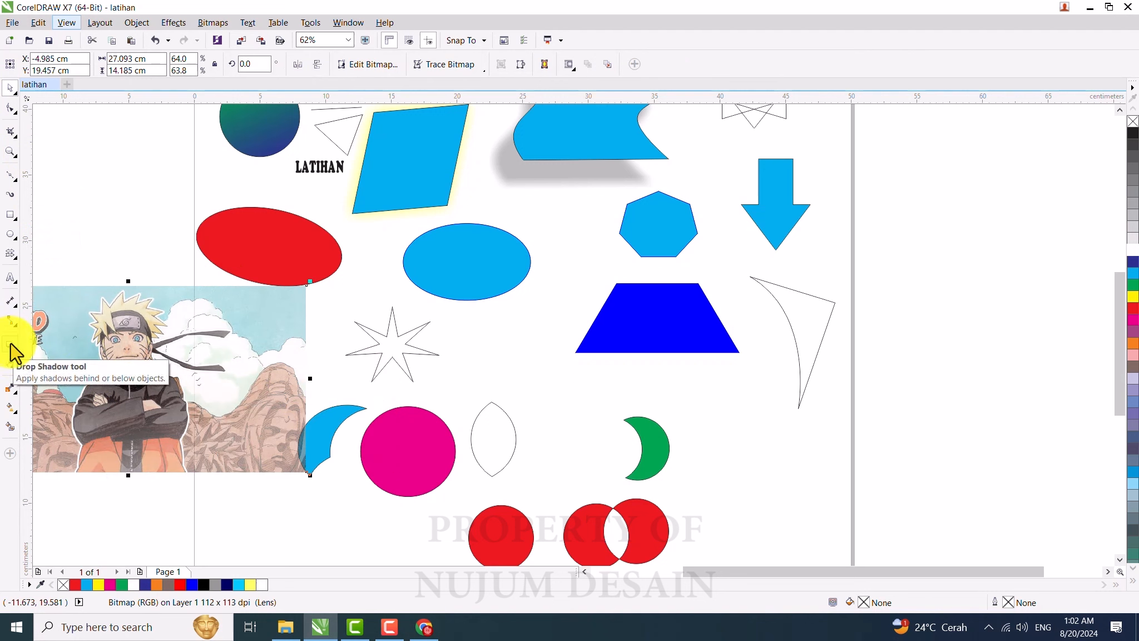
# Step: Select the magenta circle and apply an outside contour to it with the Contour tool
pyautogui.click(10, 345)
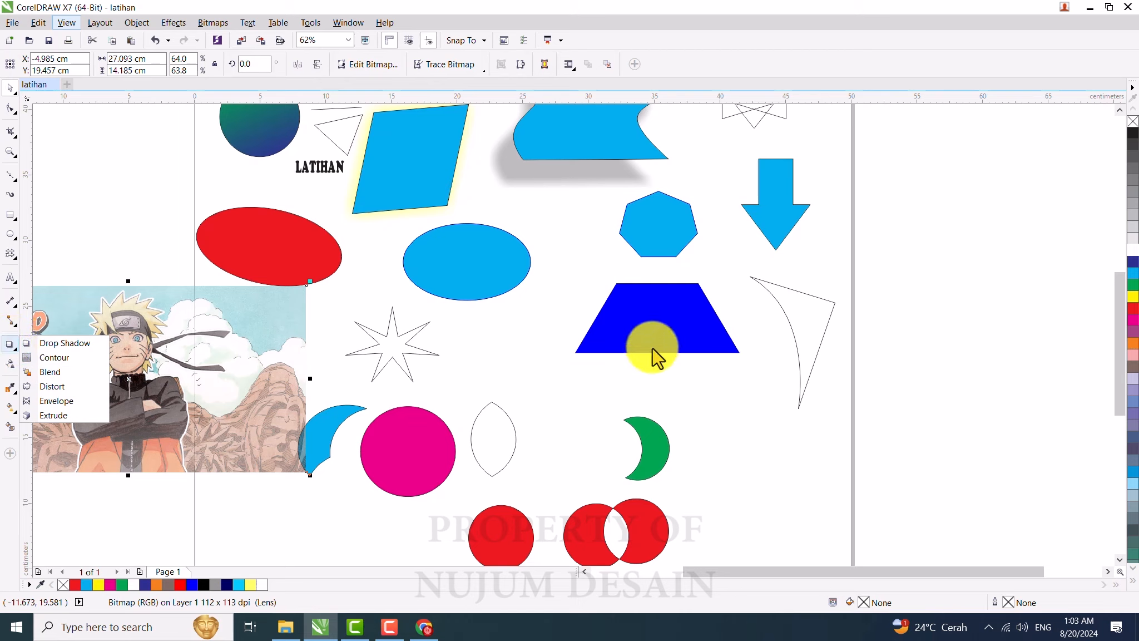
pyautogui.click(400, 455)
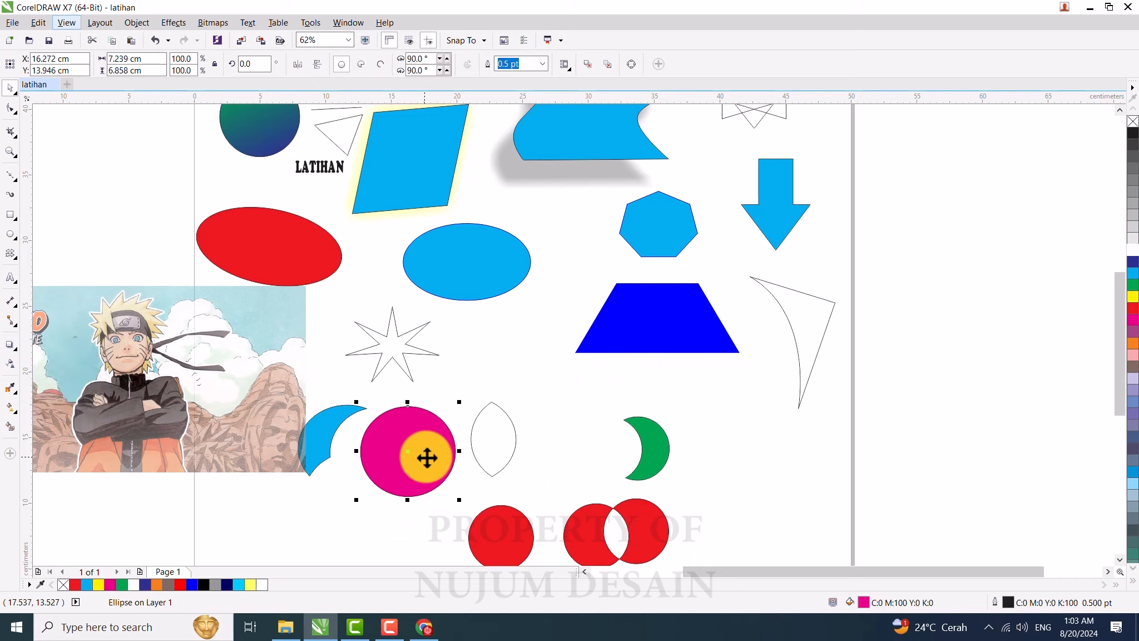
pyautogui.moveTo(427, 457); pyautogui.dragTo(427, 463)
pyautogui.click(10, 346)
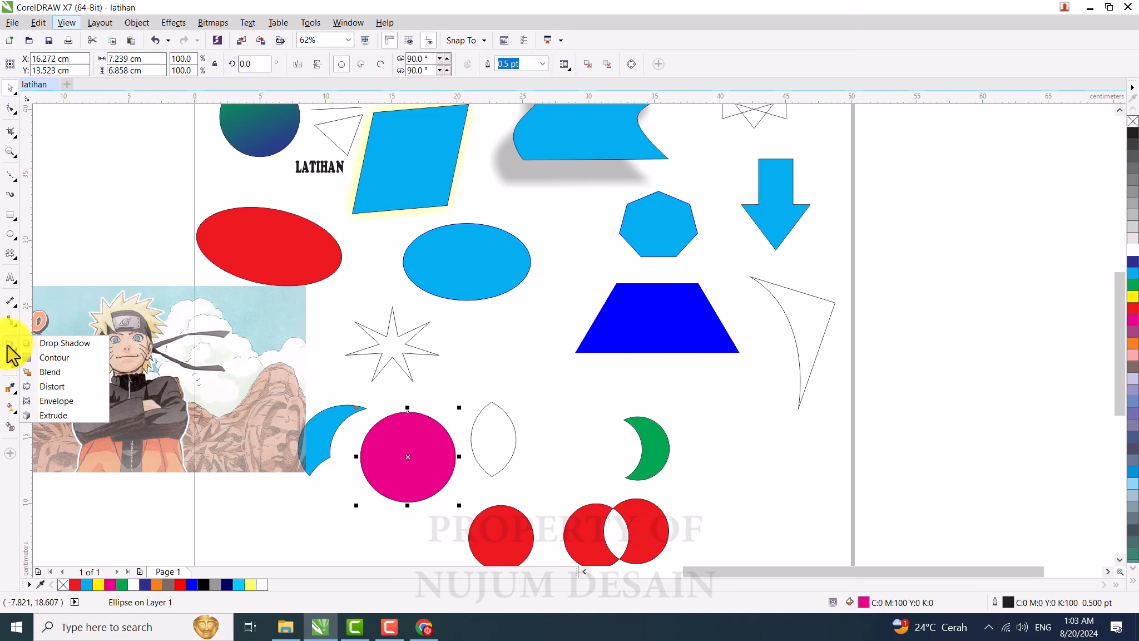
pyautogui.click(44, 357)
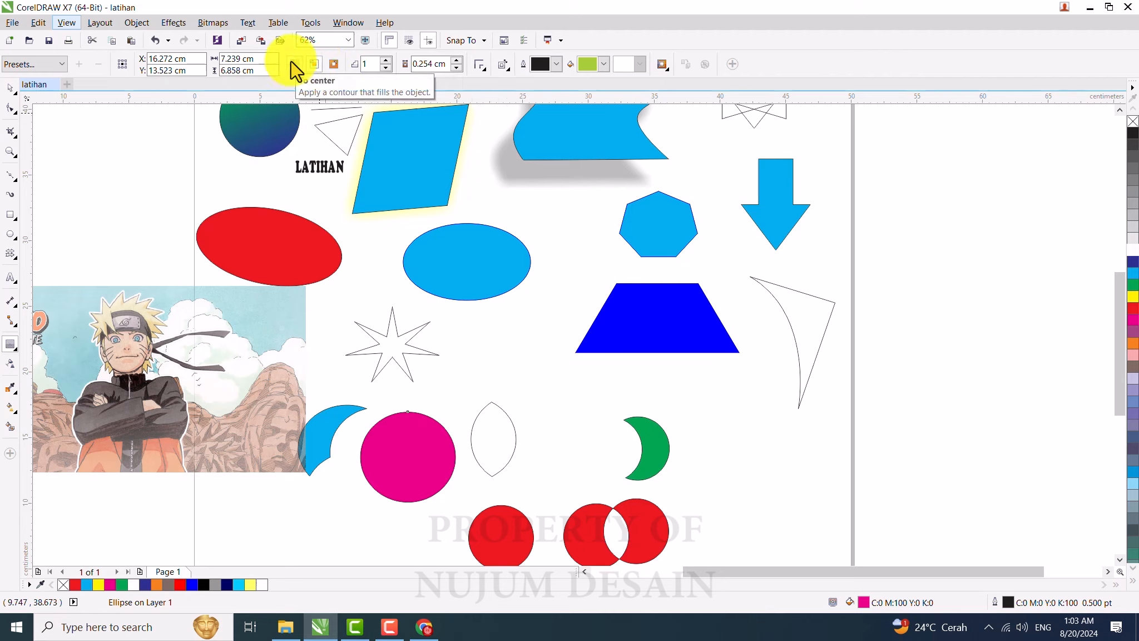
pyautogui.click(336, 65)
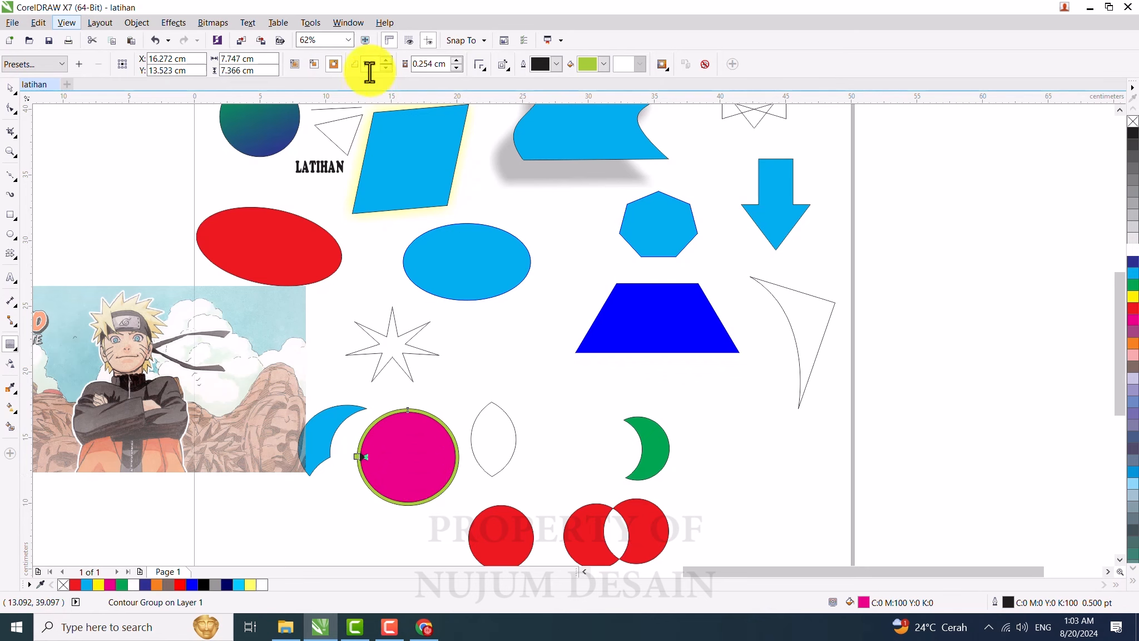
# Step: Set the magenta circle's contour offset to 1.0 cm and its number of steps to 1
pyautogui.scroll(2, 429, 480)
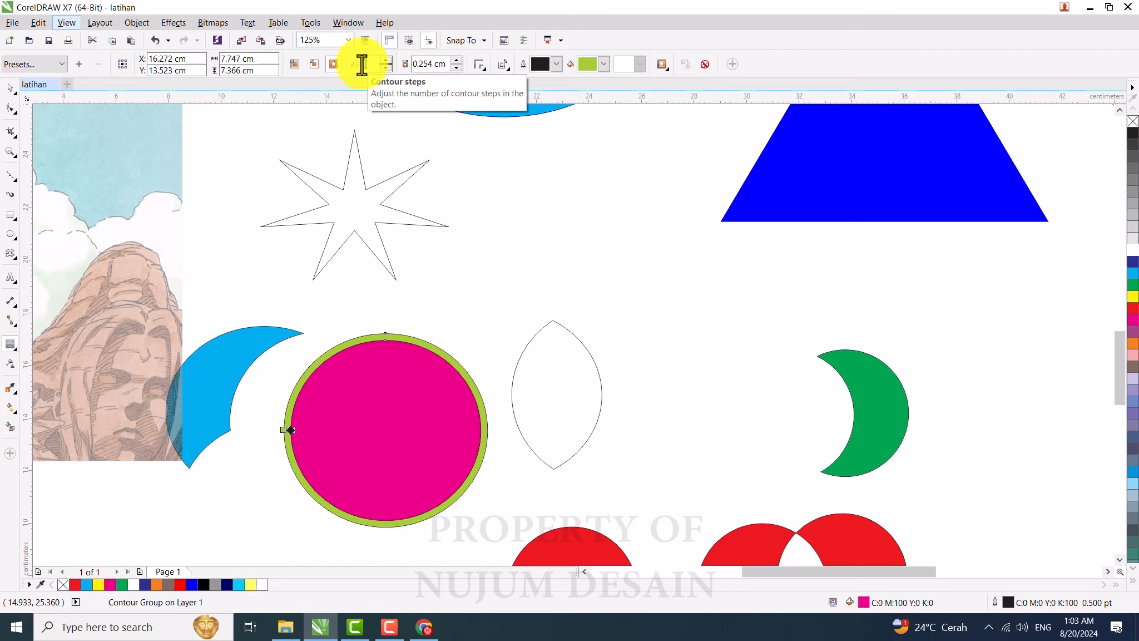
pyautogui.scroll(1, 361, 65)
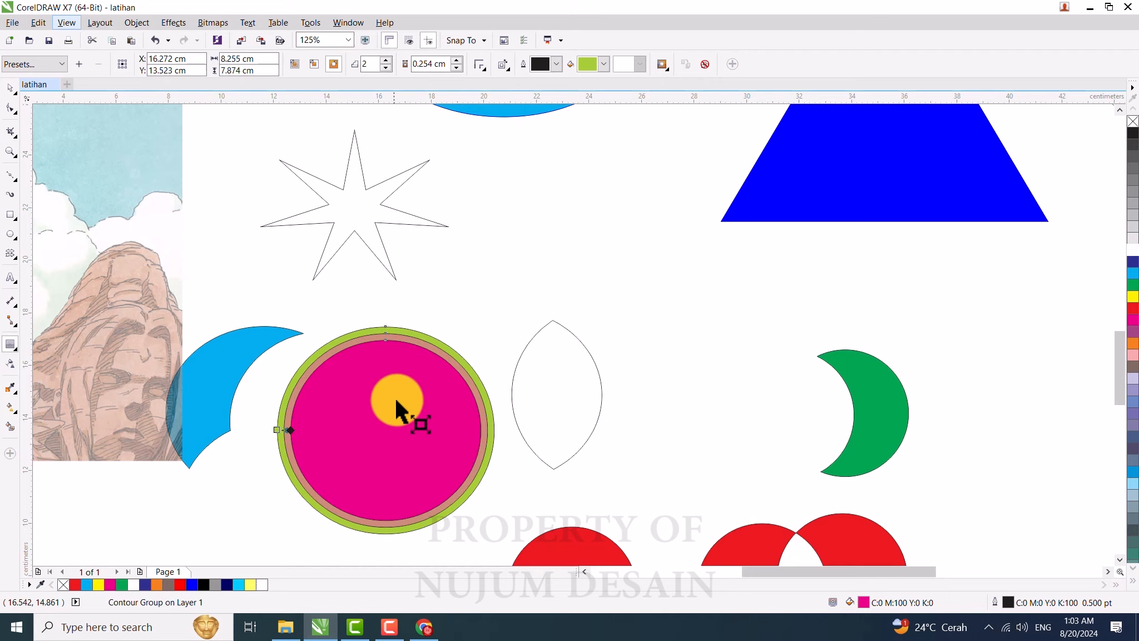
pyautogui.scroll(1, 409, 371)
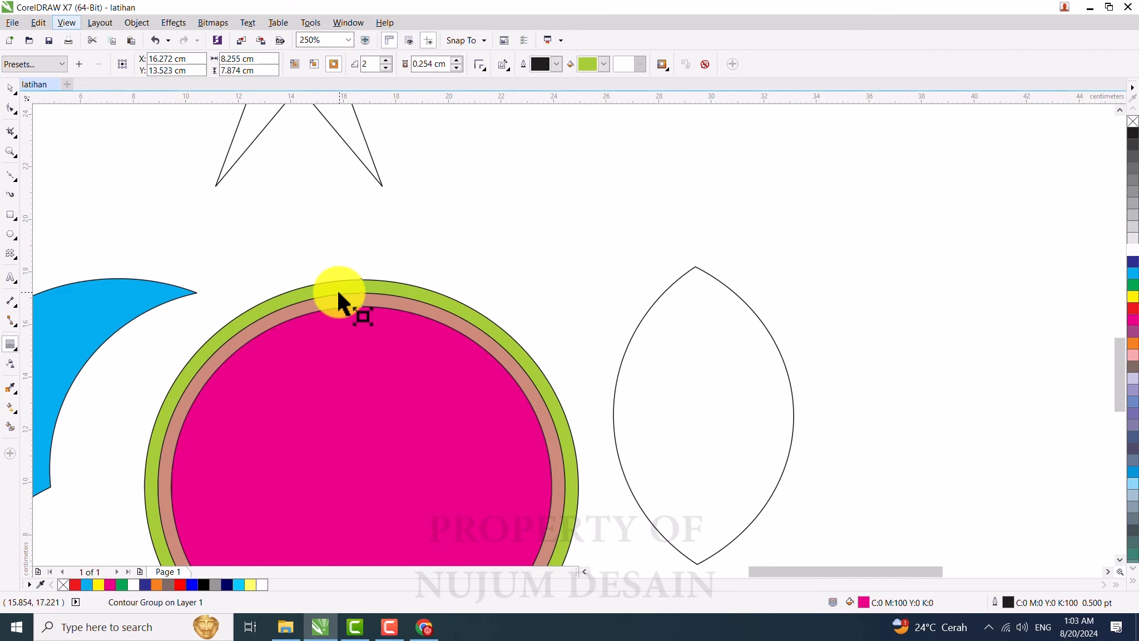
pyautogui.scroll(-1, 337, 292)
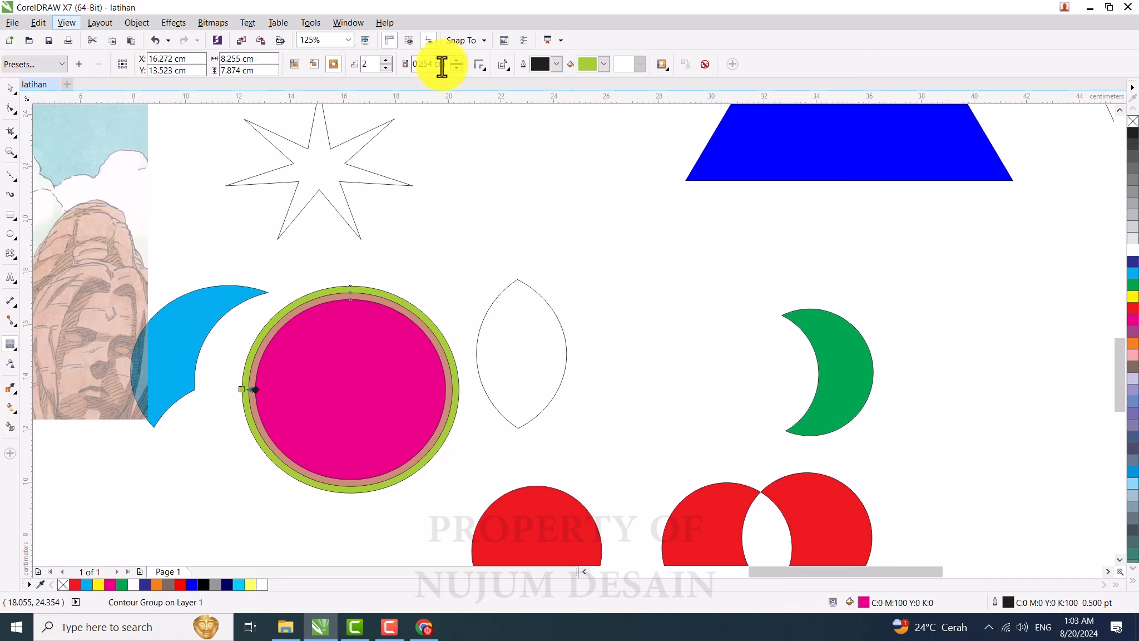
pyautogui.moveTo(446, 65); pyautogui.dragTo(414, 63)
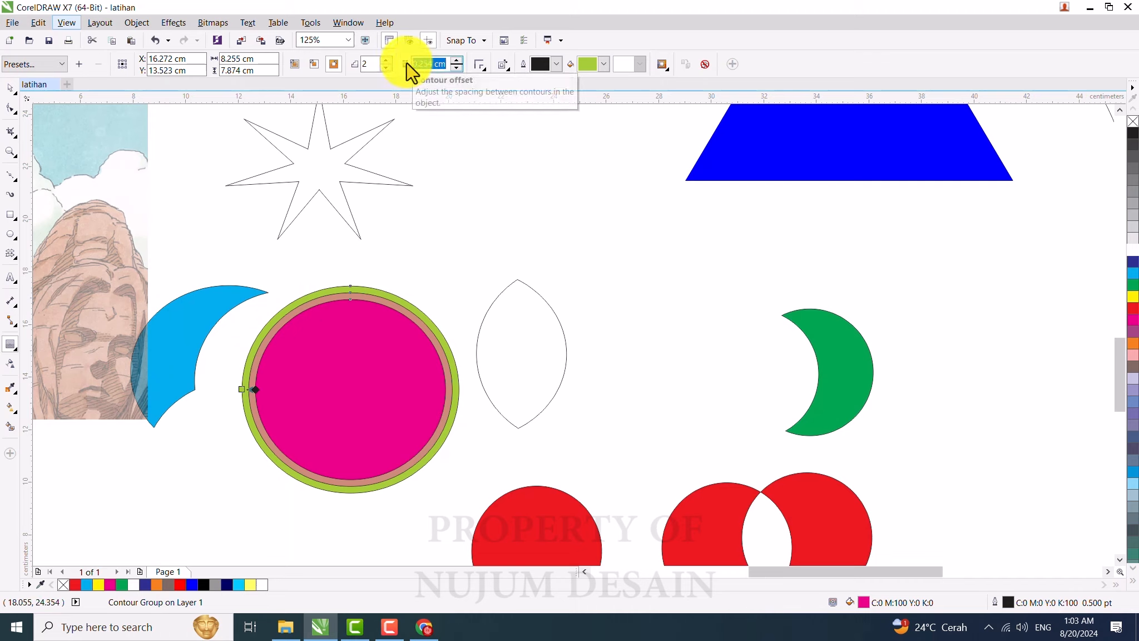
pyautogui.write('1')
pyautogui.press('Return')
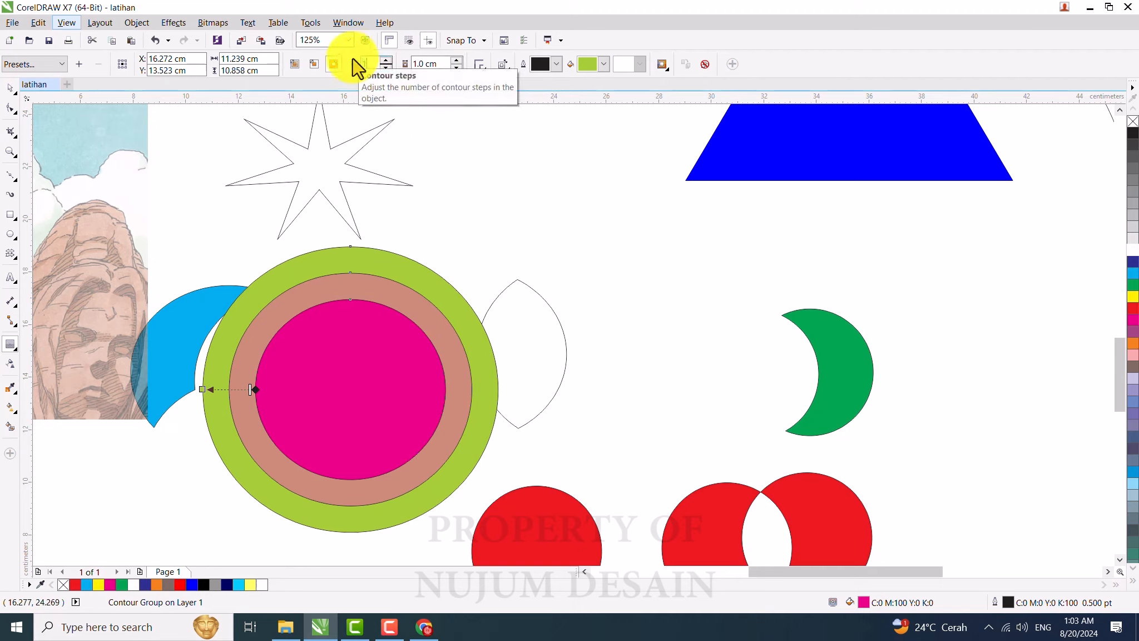
pyautogui.press('Return')
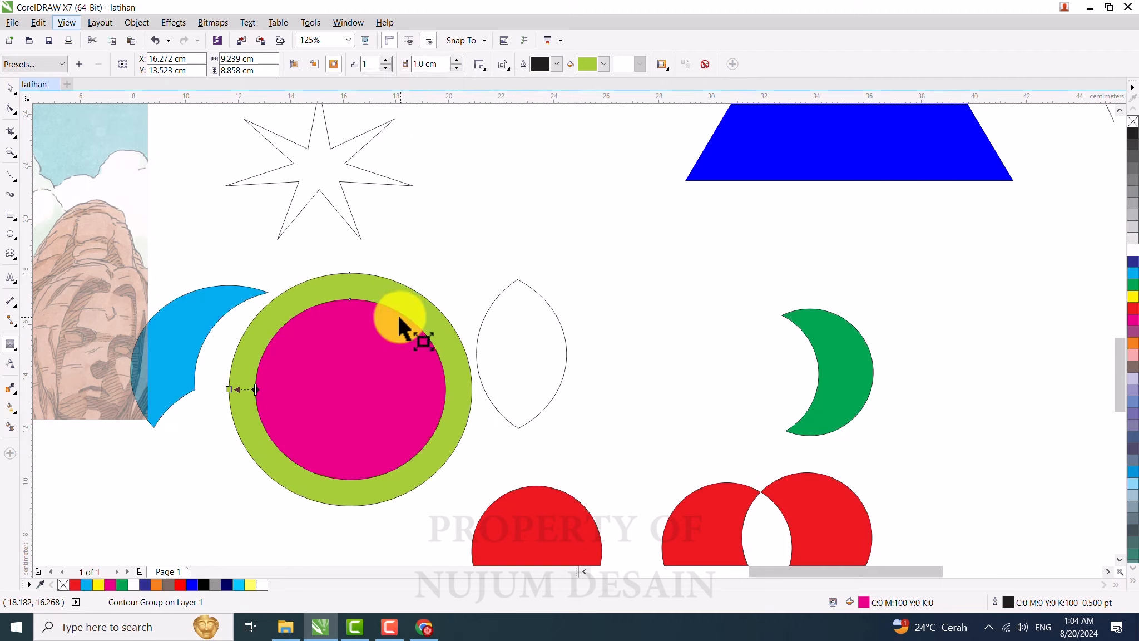
# Step: Open the contour fill's Select Color dialog and try colours in the CMYK and RGB models
pyautogui.click(604, 65)
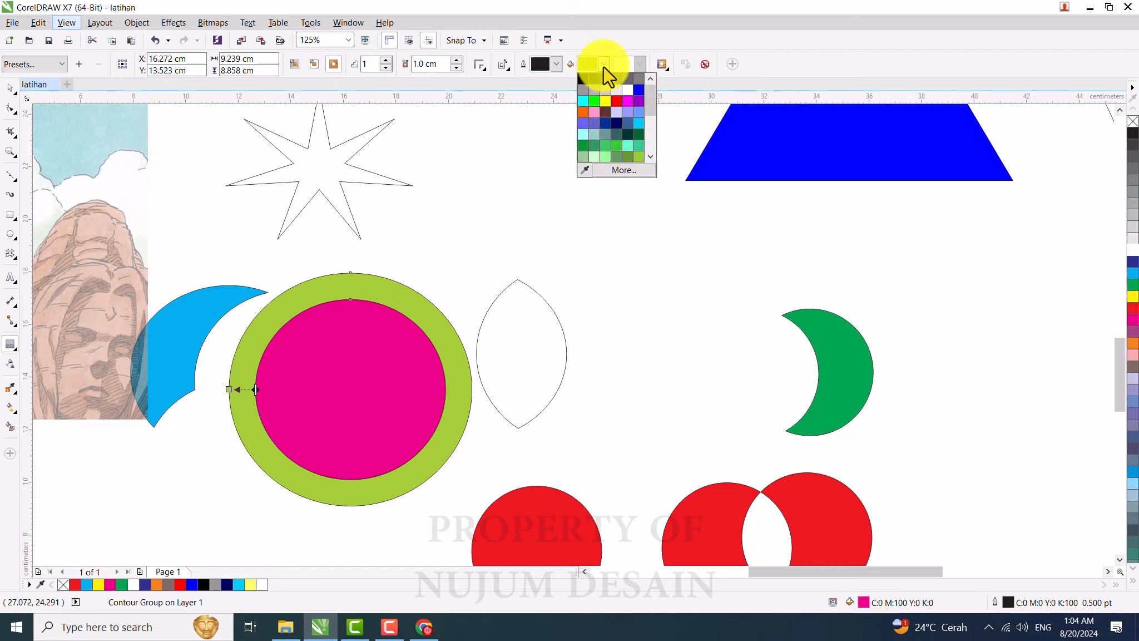
pyautogui.click(621, 173)
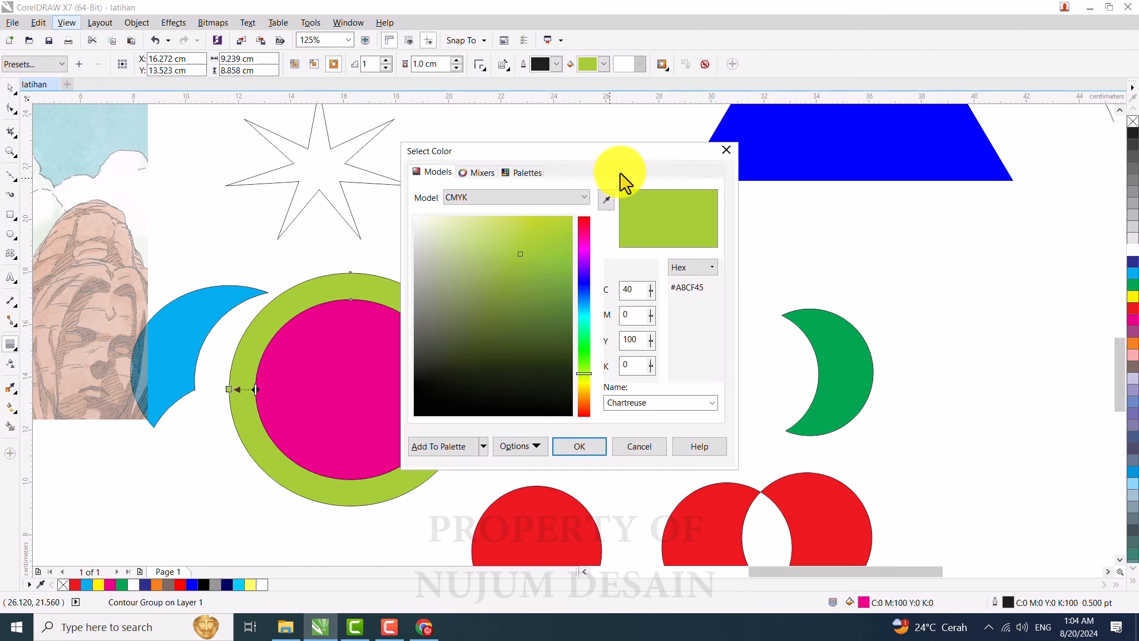
pyautogui.click(506, 202)
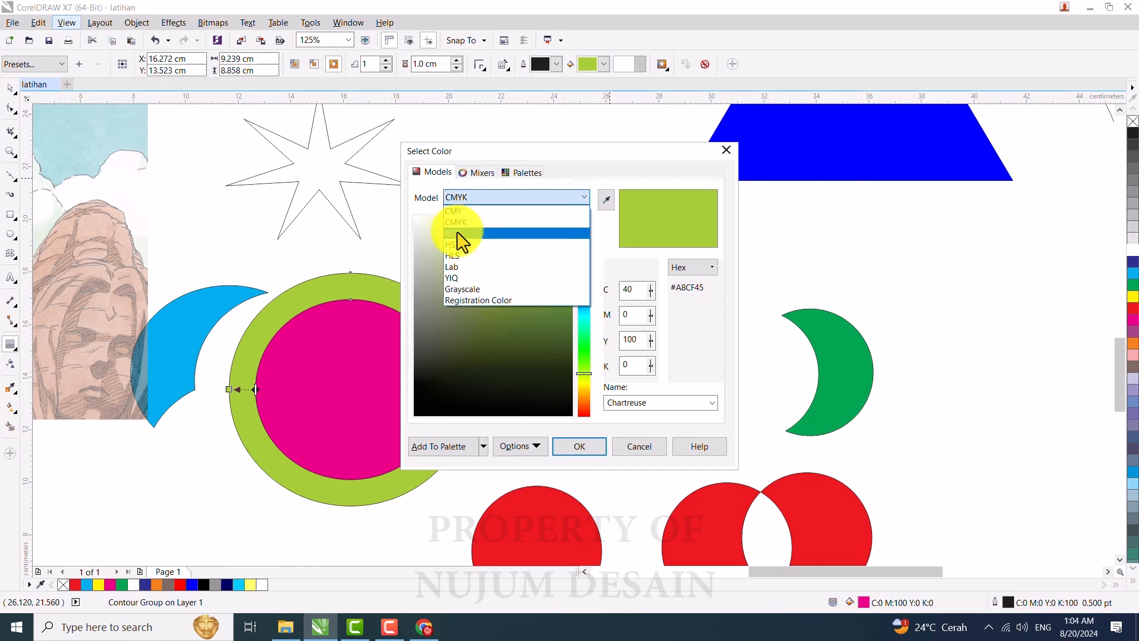
pyautogui.click(457, 232)
pyautogui.click(490, 198)
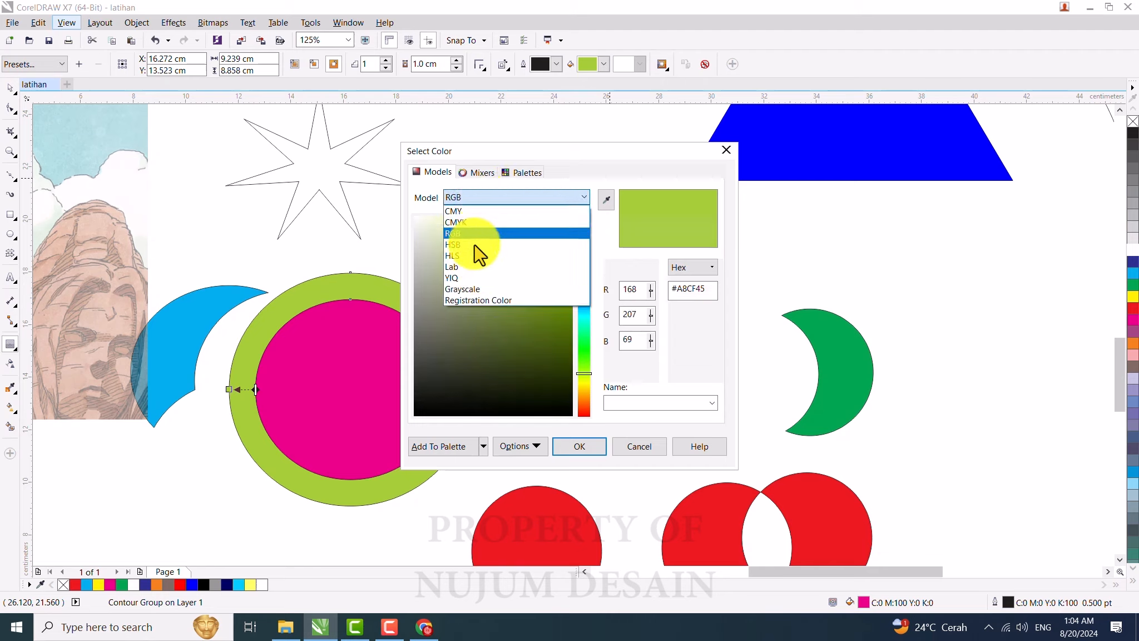
pyautogui.click(467, 222)
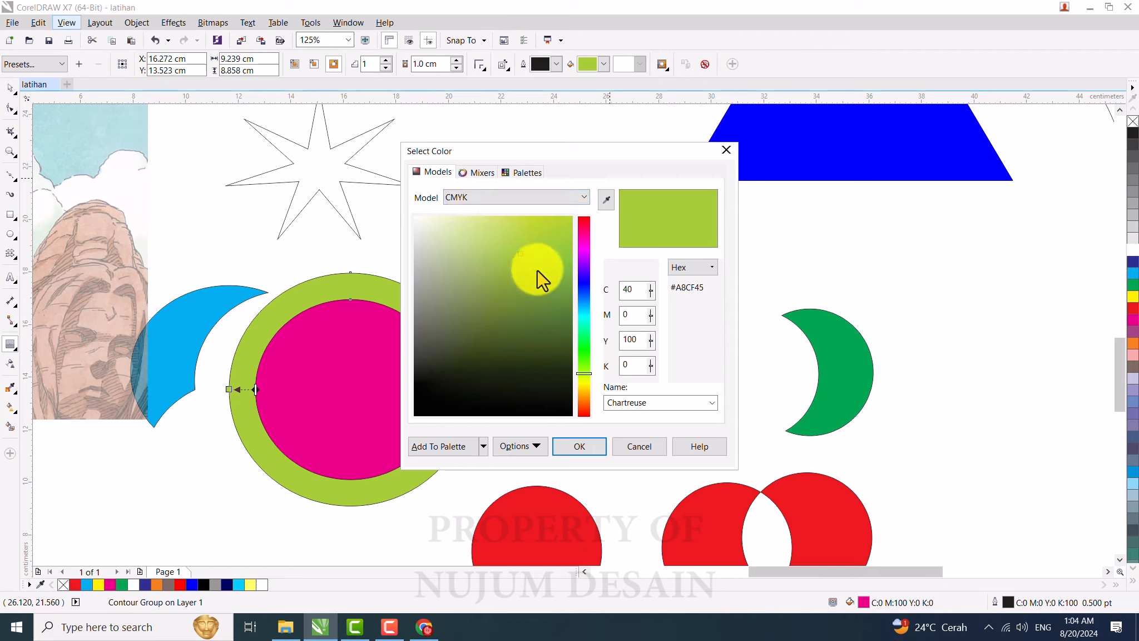
pyautogui.moveTo(544, 272)
pyautogui.mouseDown()
pyautogui.moveTo(552, 306)
pyautogui.moveTo(548, 262)
pyautogui.mouseUp()
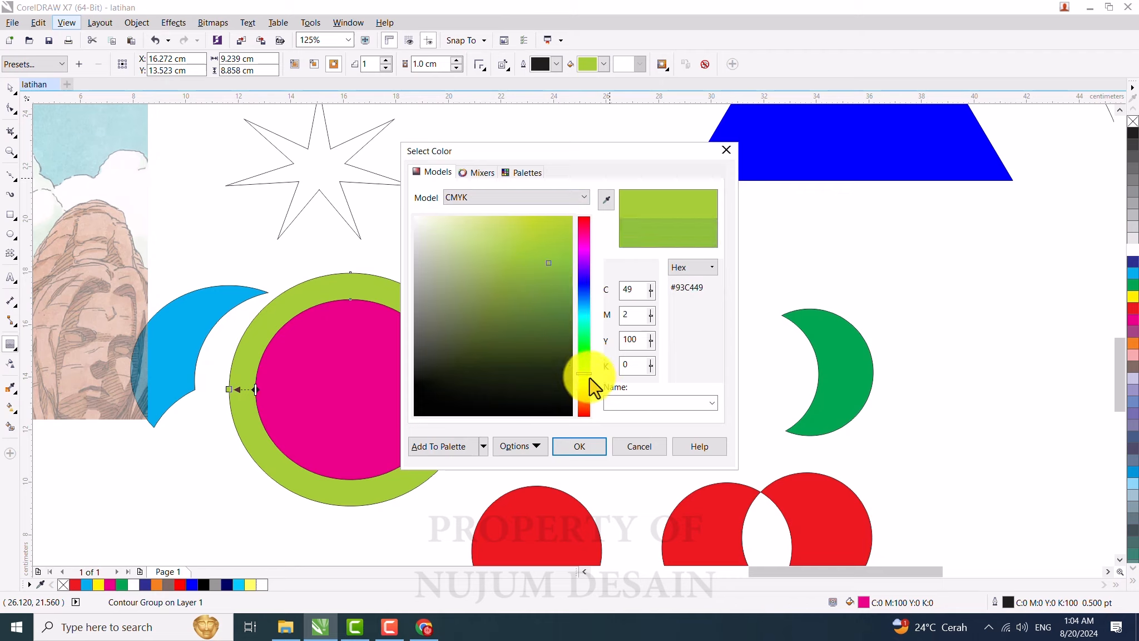
pyautogui.moveTo(583, 374)
pyautogui.mouseDown()
pyautogui.moveTo(584, 253)
pyautogui.moveTo(584, 328)
pyautogui.moveTo(574, 325)
pyautogui.mouseUp()
pyautogui.doubleClick(630, 289)
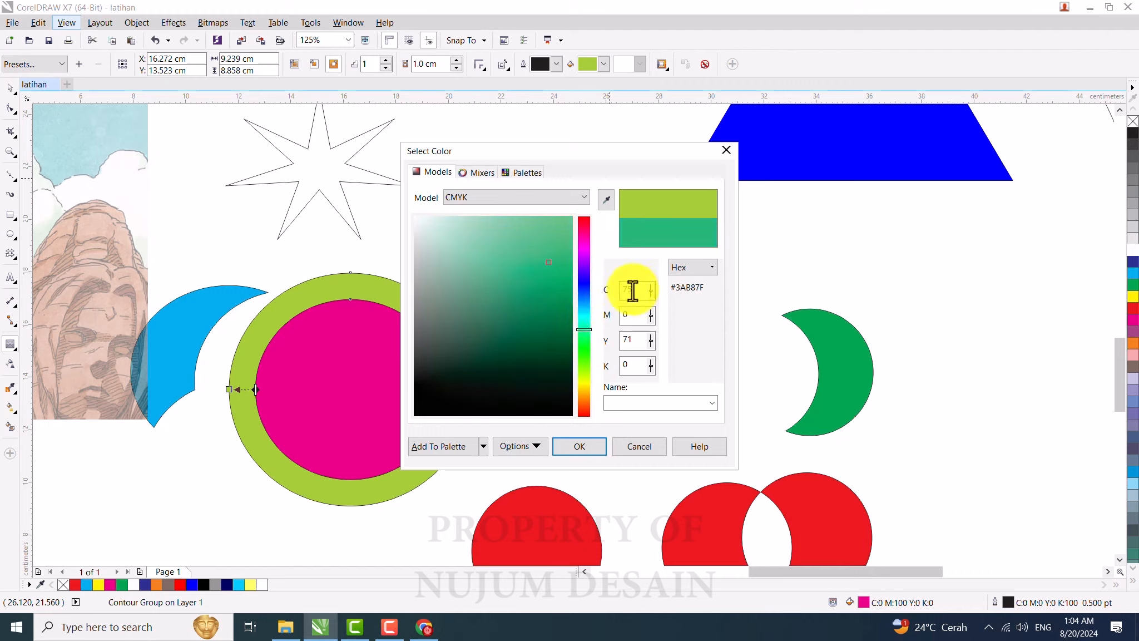
pyautogui.doubleClick(629, 315)
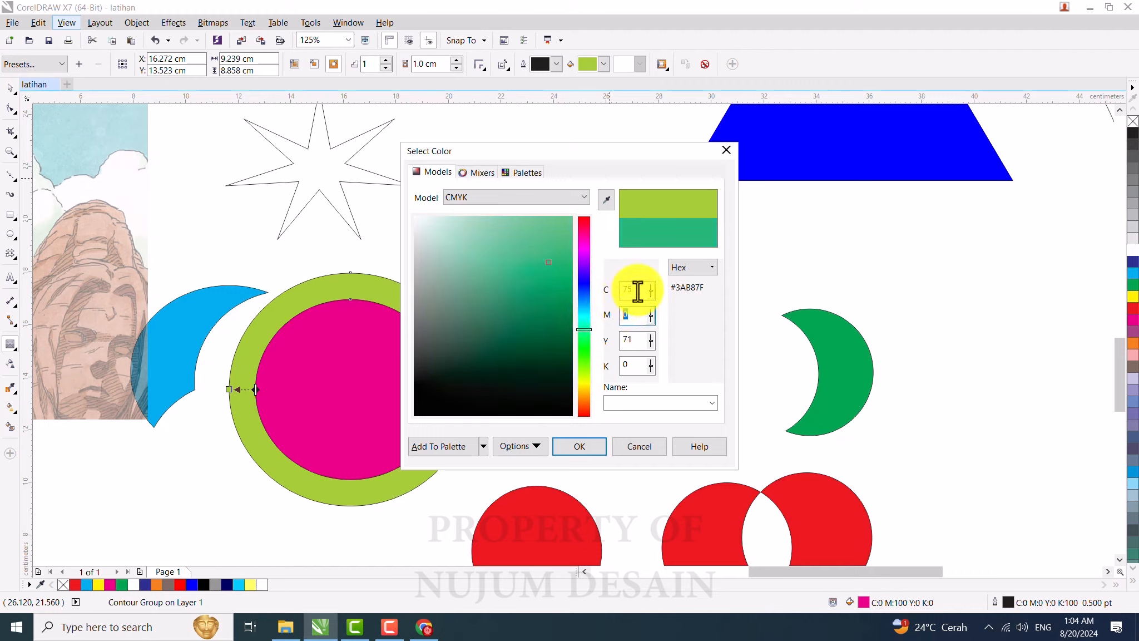
pyautogui.moveTo(635, 340); pyautogui.dragTo(610, 339)
pyautogui.doubleClick(626, 365)
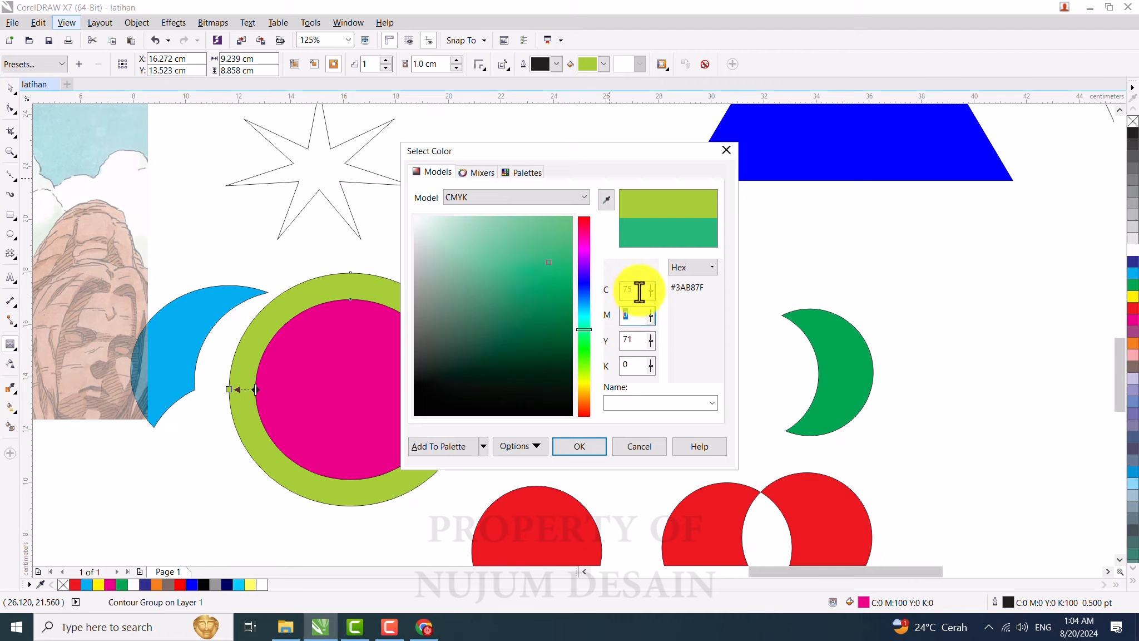
pyautogui.doubleClick(633, 289)
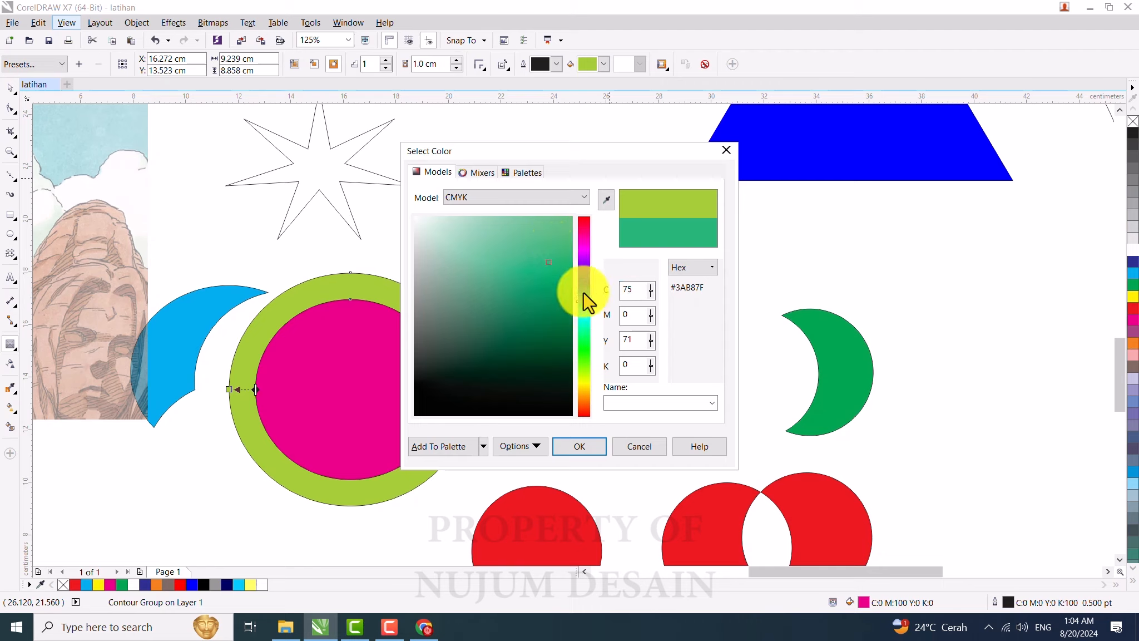
pyautogui.click(583, 261)
pyautogui.moveTo(583, 258); pyautogui.dragTo(584, 248)
pyautogui.moveTo(554, 302)
pyautogui.mouseDown()
pyautogui.moveTo(552, 346)
pyautogui.moveTo(458, 226)
pyautogui.moveTo(510, 276)
pyautogui.moveTo(525, 246)
pyautogui.mouseUp()
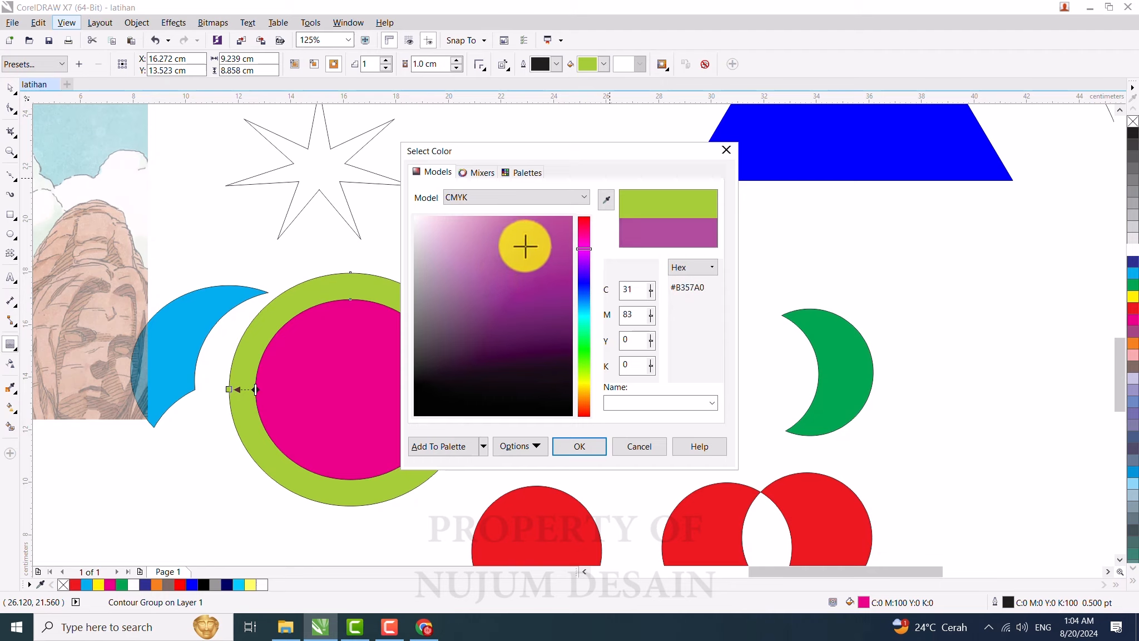
# Step: Try colours from the Mixers view with the Pentagon hue scheme and Lighter variation
pyautogui.click(482, 172)
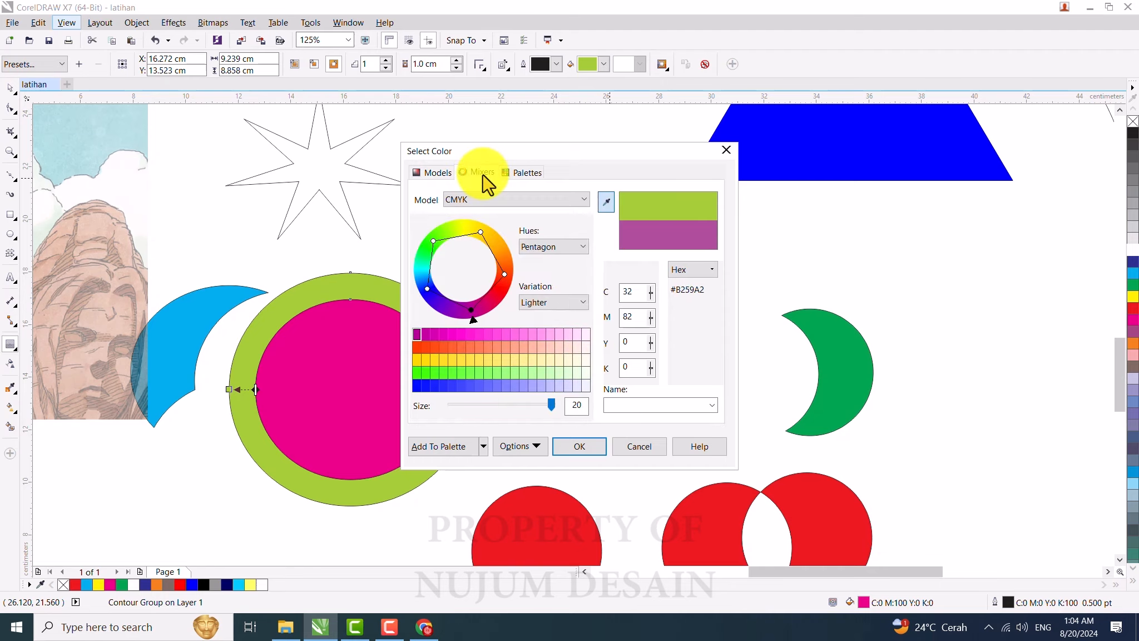
pyautogui.click(489, 360)
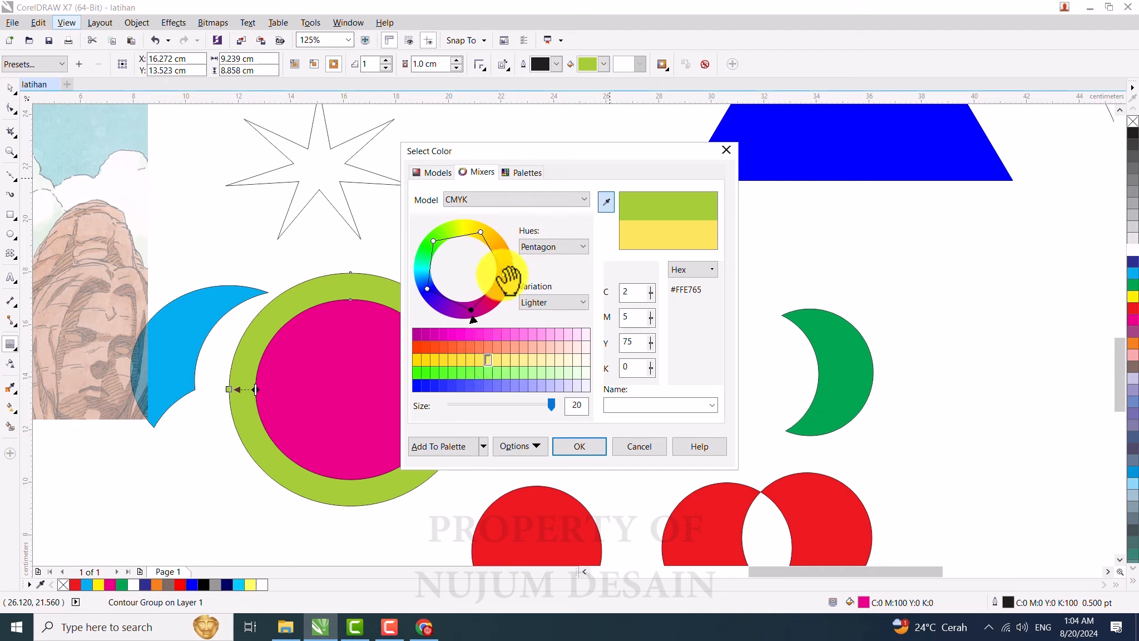
pyautogui.moveTo(502, 272); pyautogui.dragTo(503, 266)
pyautogui.click(515, 360)
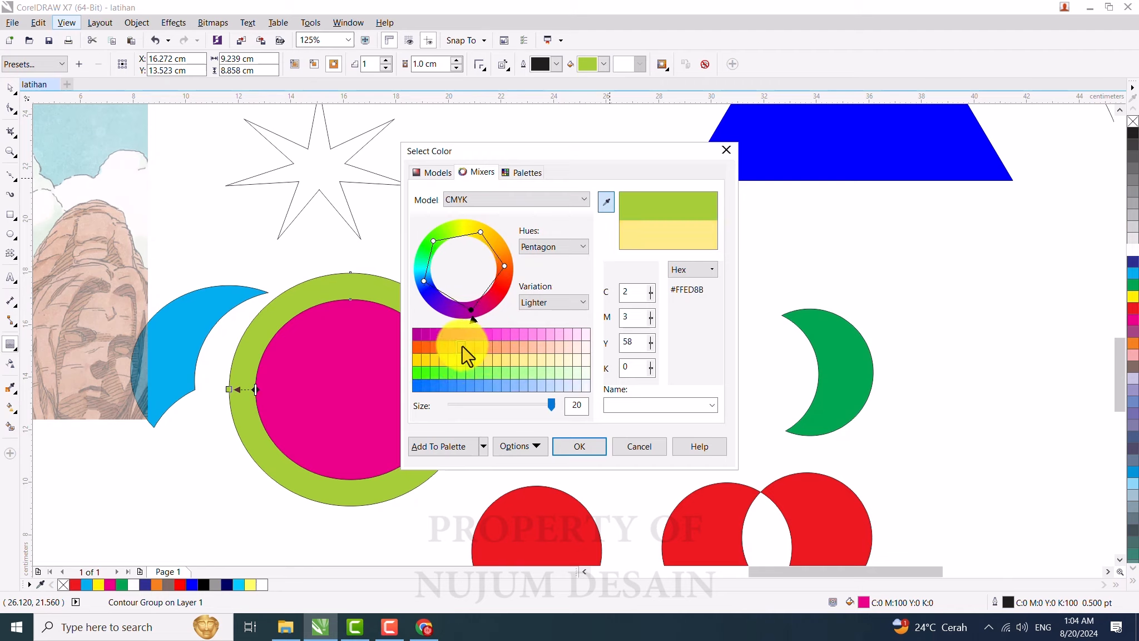
pyautogui.click(461, 348)
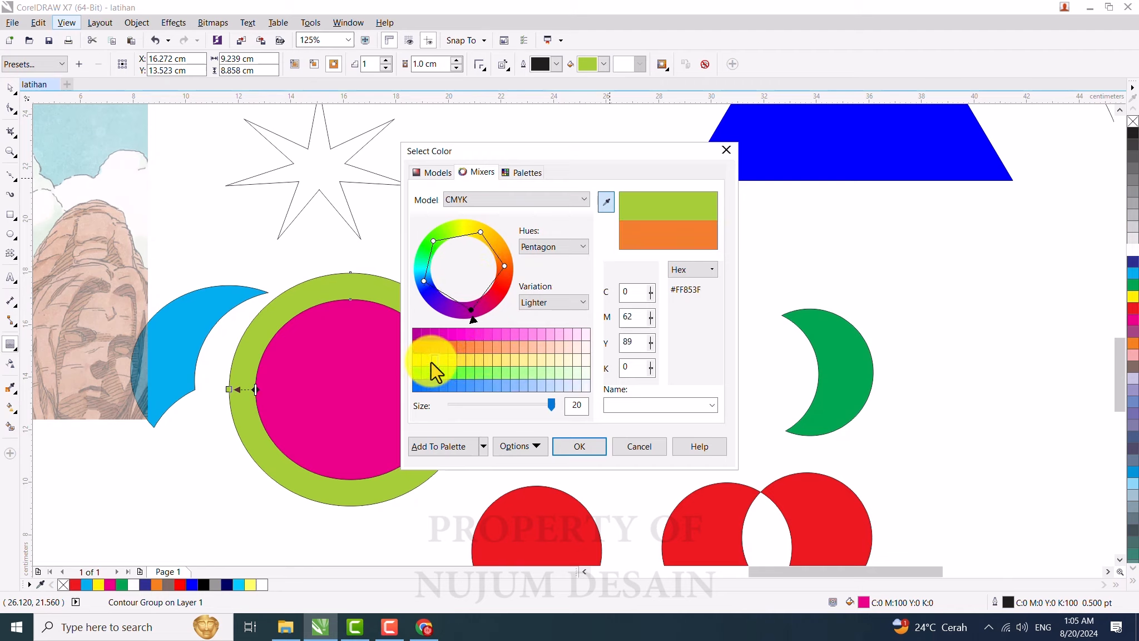
pyautogui.click(432, 360)
pyautogui.click(487, 360)
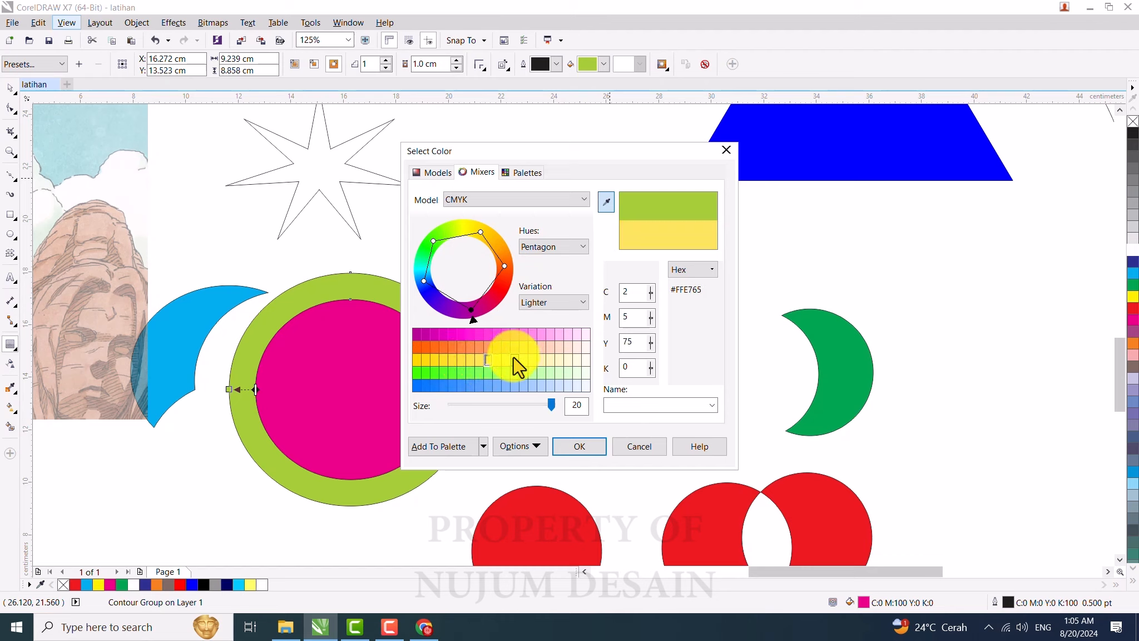
pyautogui.click(515, 359)
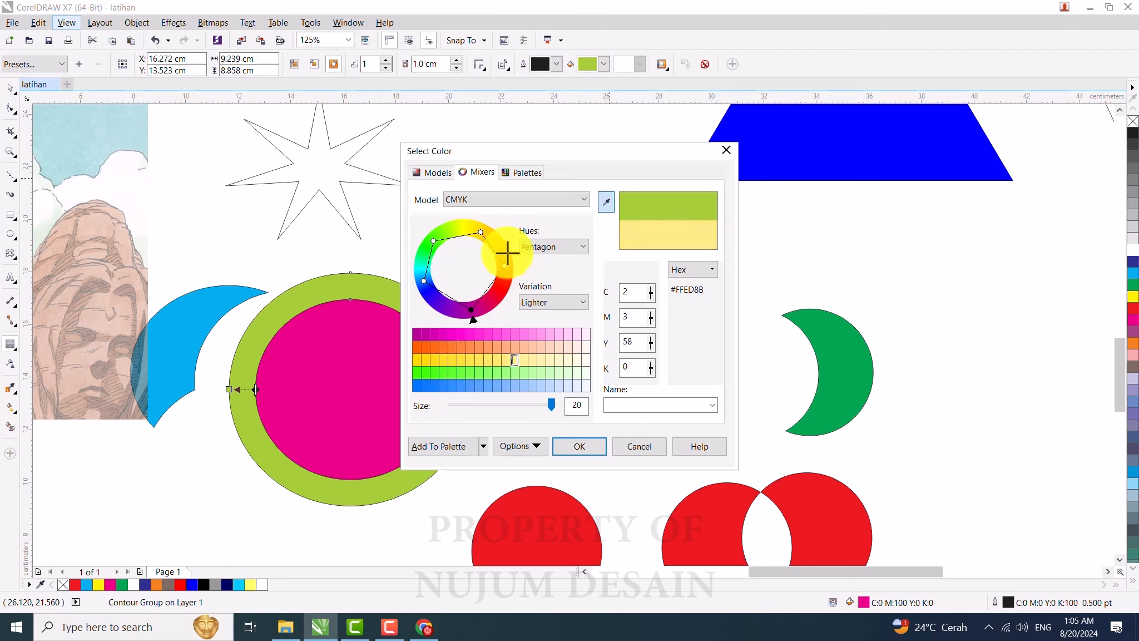
# Step: Apply PANTONE 1585 C from the PANTONE solid coated palette as the contour fill colour
pyautogui.click(526, 172)
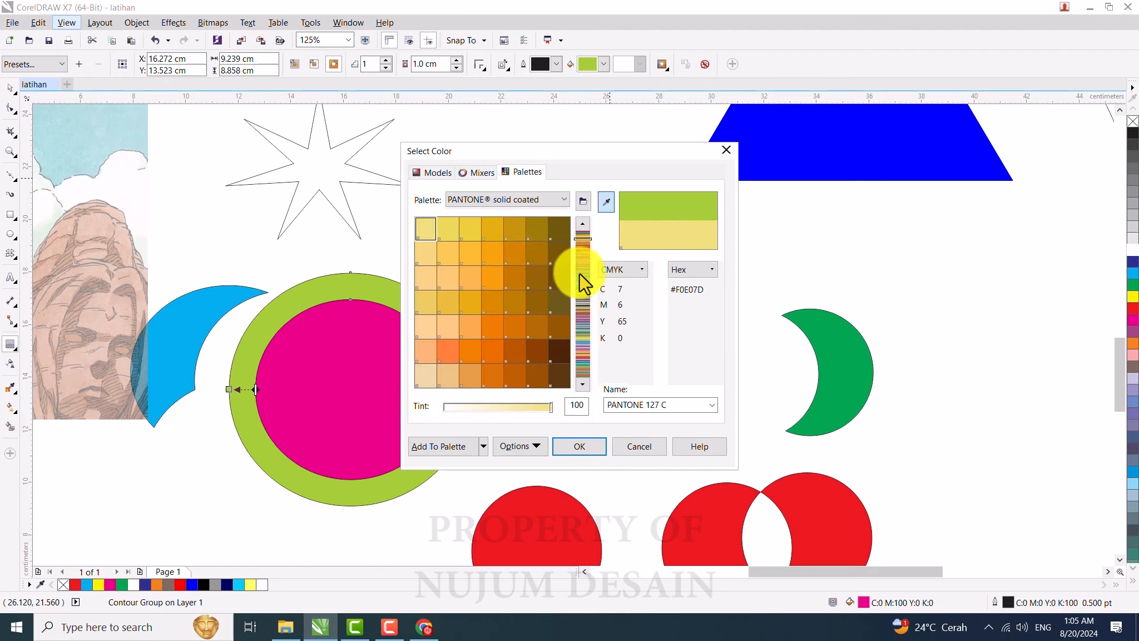
pyautogui.click(583, 254)
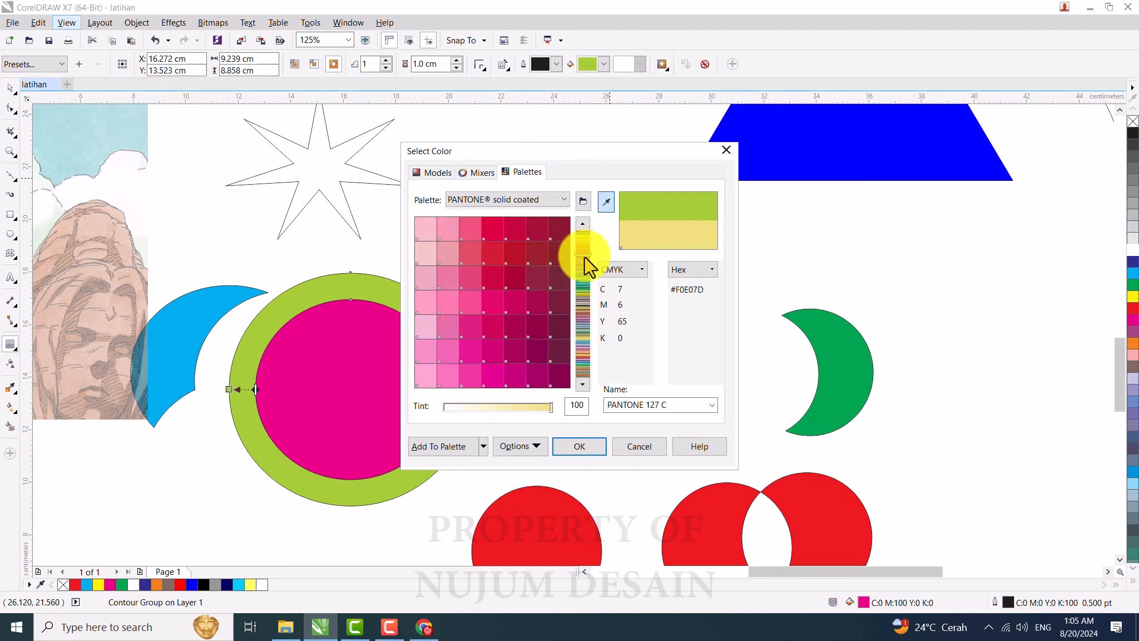
pyautogui.moveTo(584, 255)
pyautogui.mouseDown()
pyautogui.moveTo(580, 355)
pyautogui.moveTo(583, 243)
pyautogui.mouseUp()
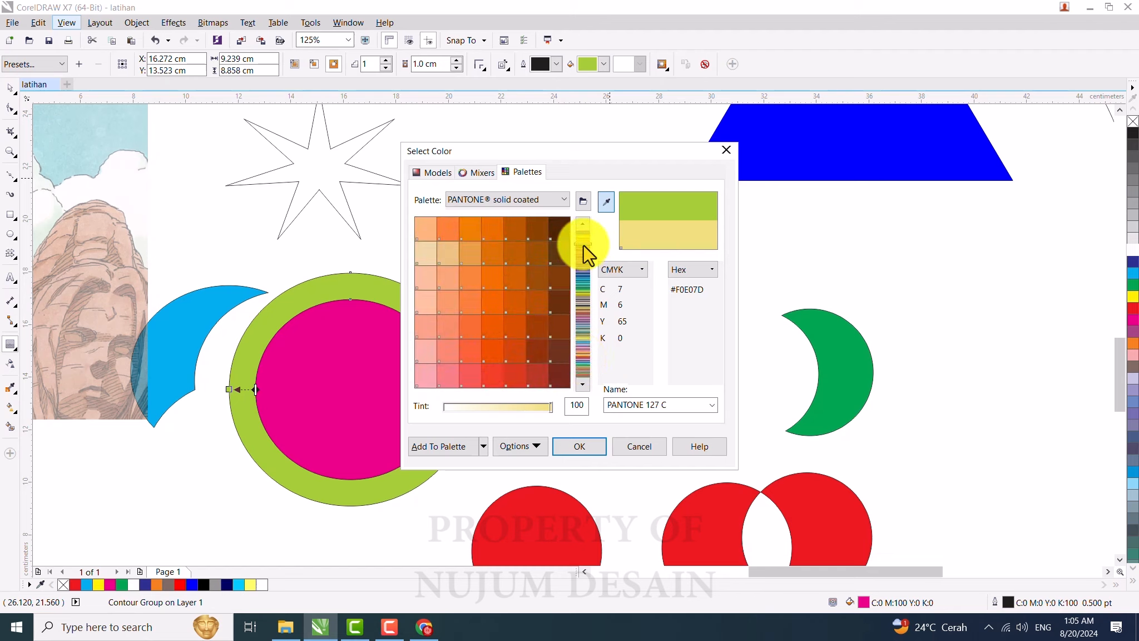
pyautogui.click(497, 279)
pyautogui.click(570, 447)
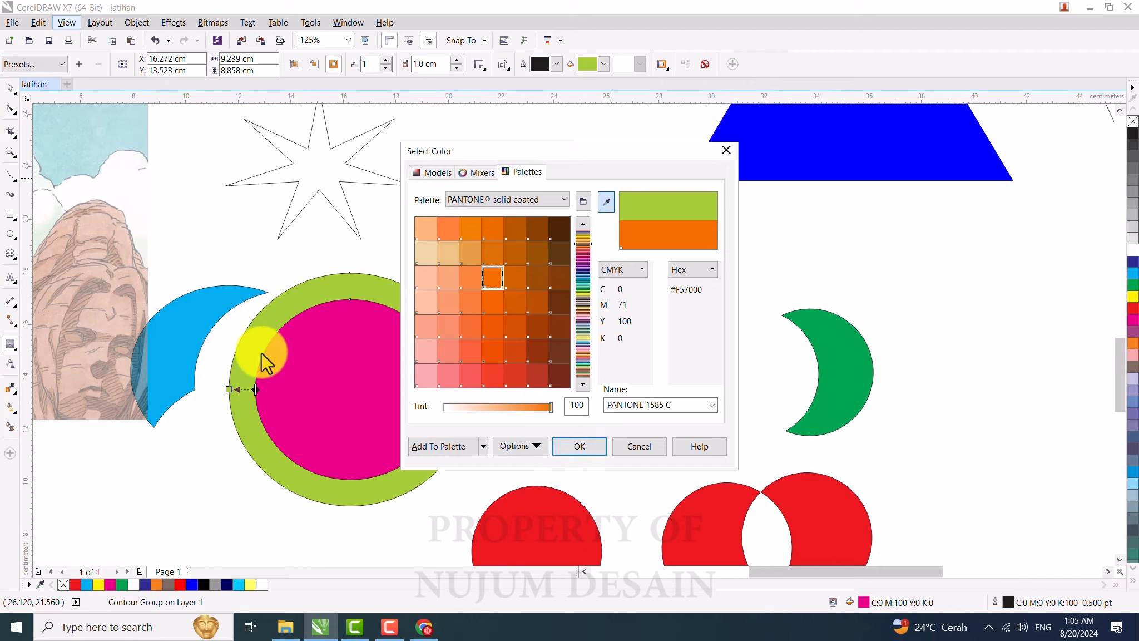
pyautogui.click(578, 448)
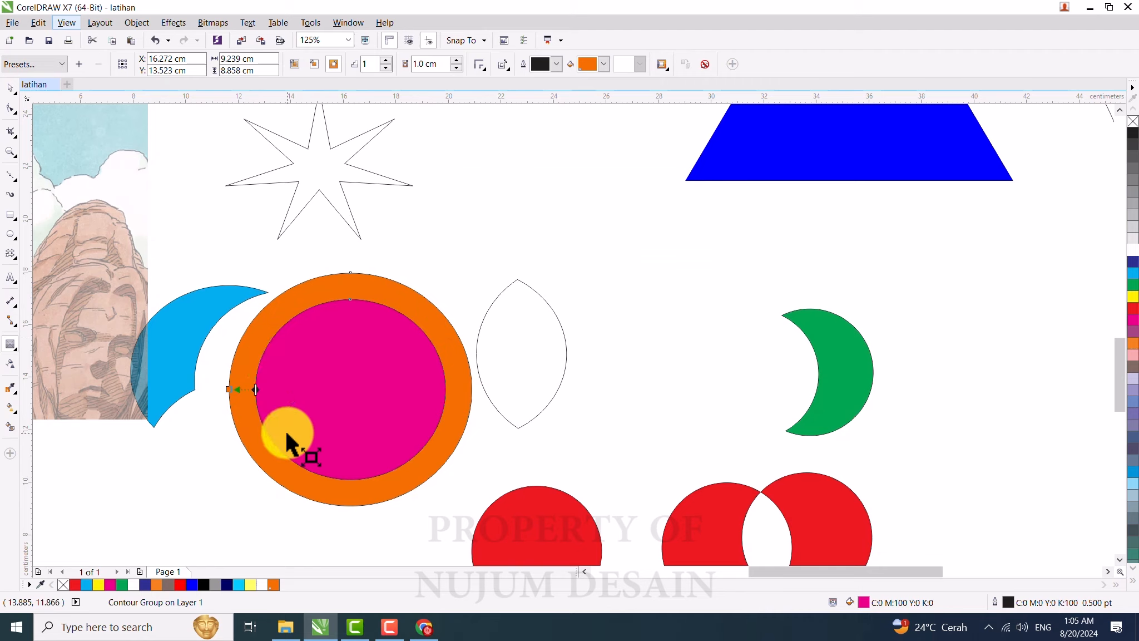
# Step: Change the contour fill colour to red from the colour swatches
pyautogui.click(603, 65)
pyautogui.click(603, 63)
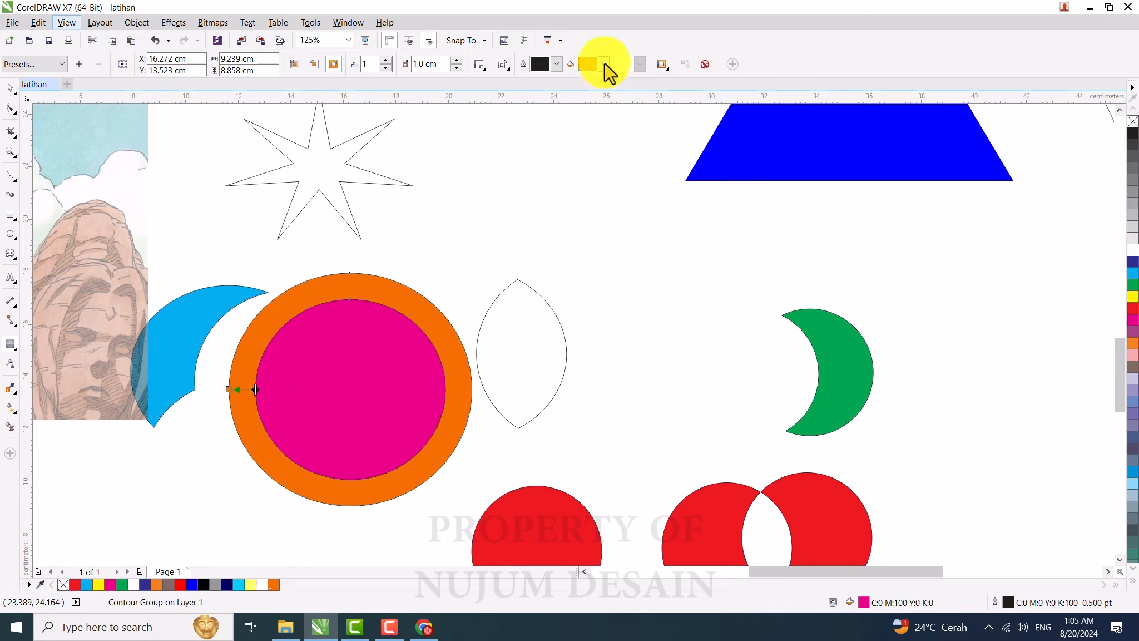
pyautogui.click(604, 63)
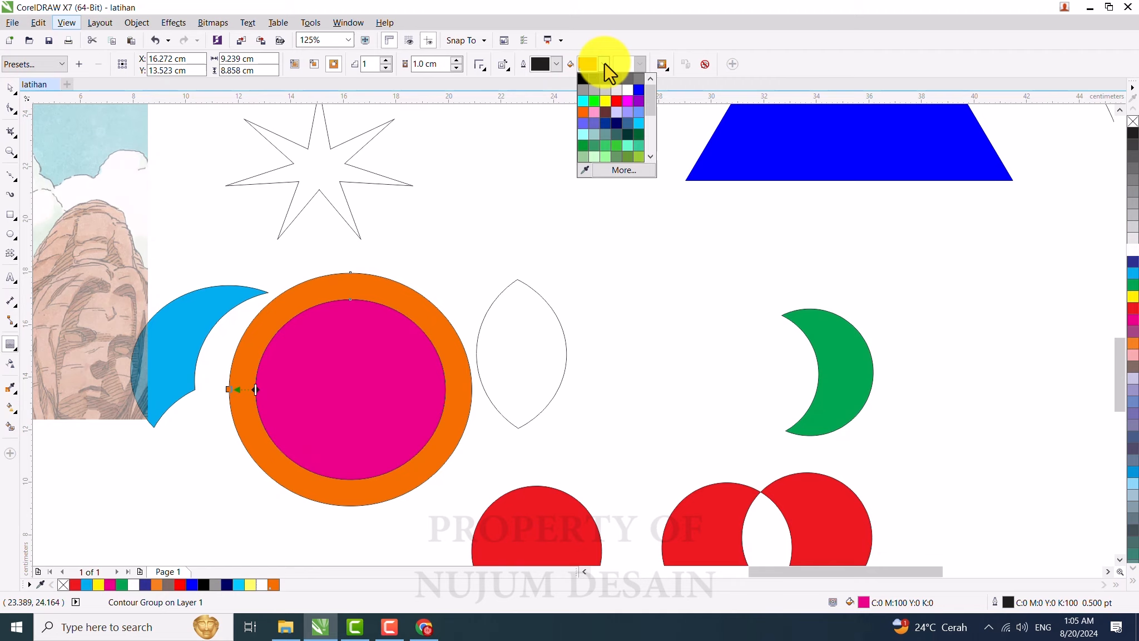
pyautogui.click(618, 101)
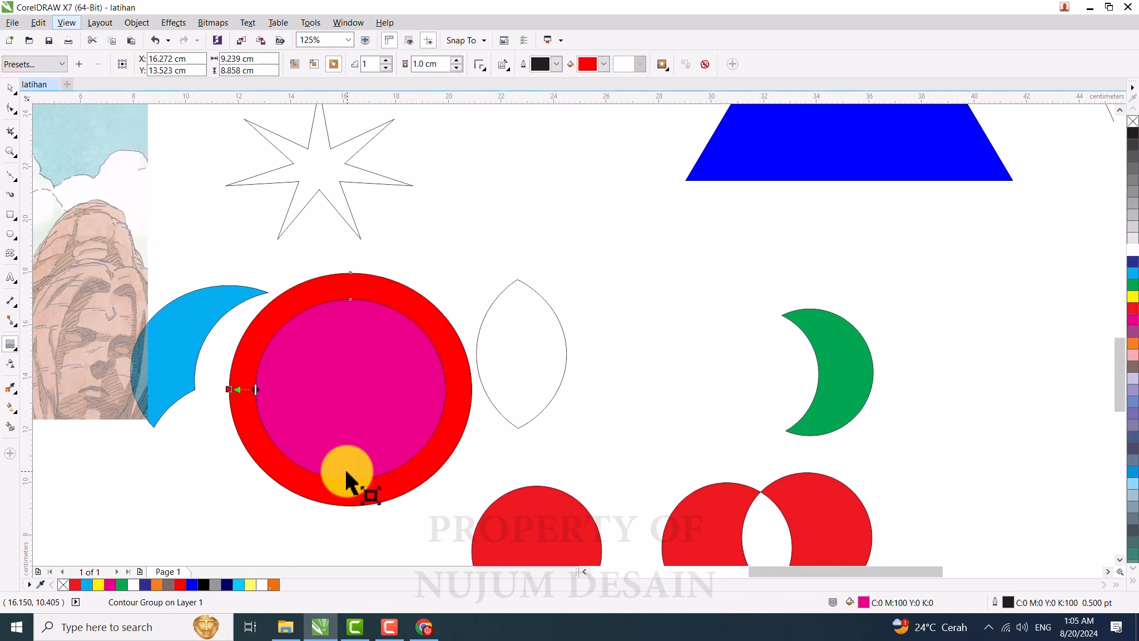
# Step: Move the contoured magenta circle about 4 cm to the left and deselect it
pyautogui.click(10, 89)
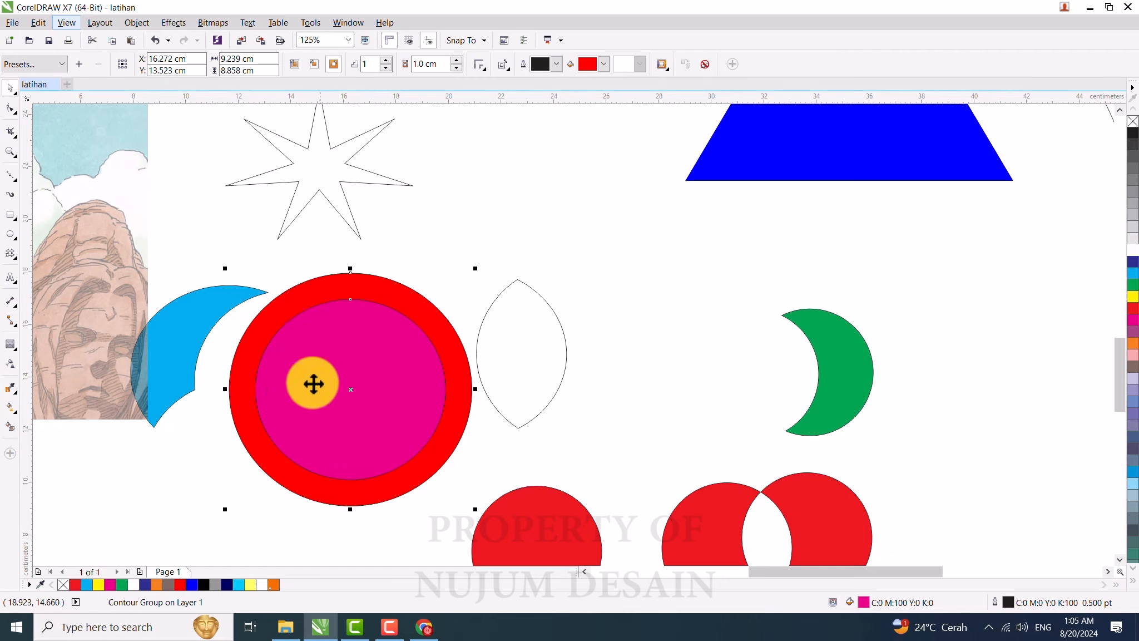
pyautogui.click(449, 232)
pyautogui.moveTo(380, 353); pyautogui.dragTo(320, 459)
pyautogui.scroll(-1, 506, 201)
pyautogui.scroll(1, 402, 363)
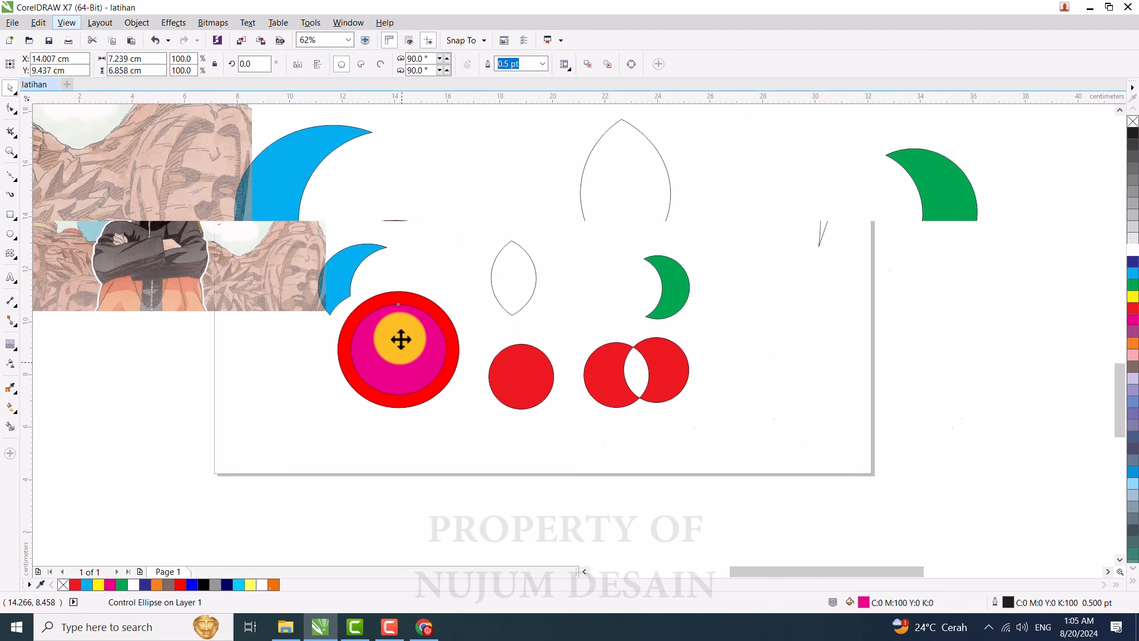
pyautogui.moveTo(400, 336); pyautogui.dragTo(301, 397)
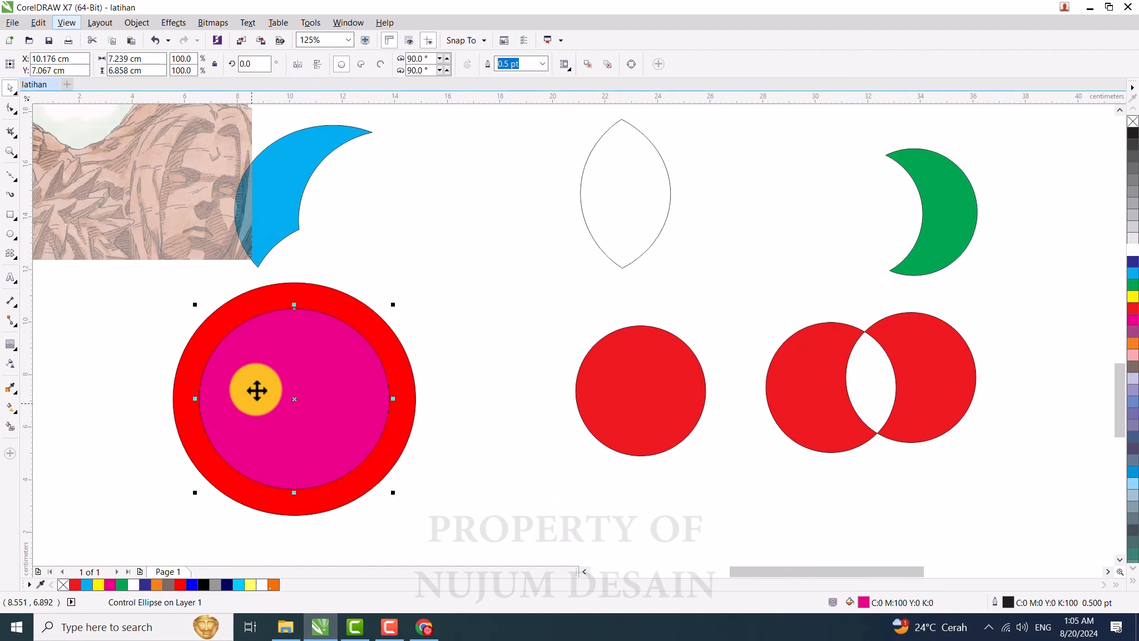
pyautogui.click(261, 299)
pyautogui.click(260, 295)
pyautogui.click(147, 363)
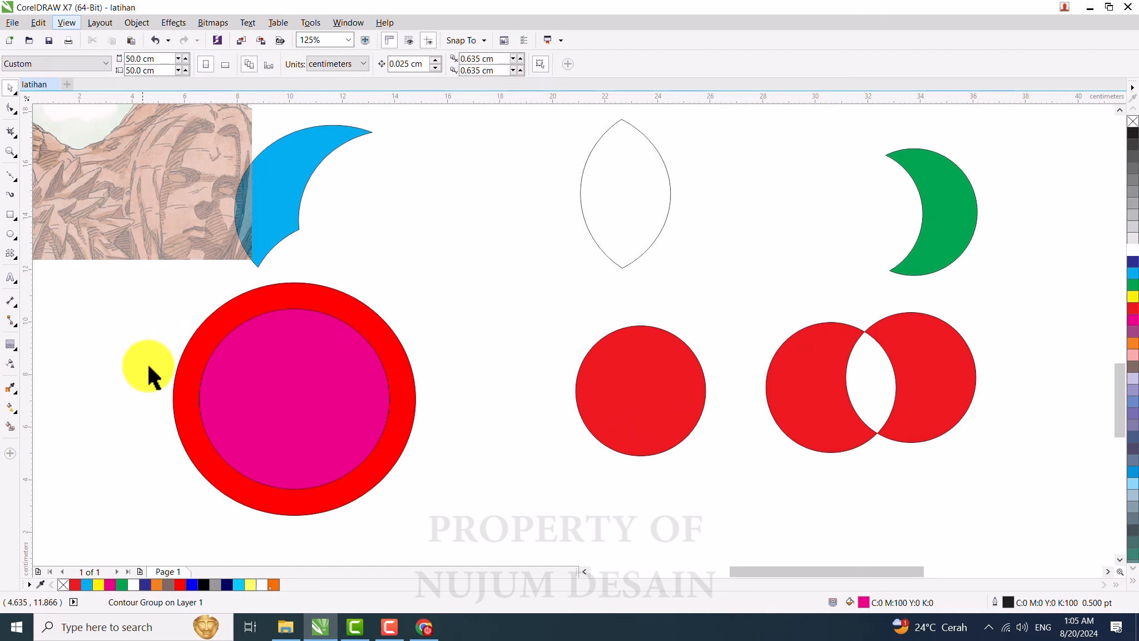
pyautogui.click(264, 299)
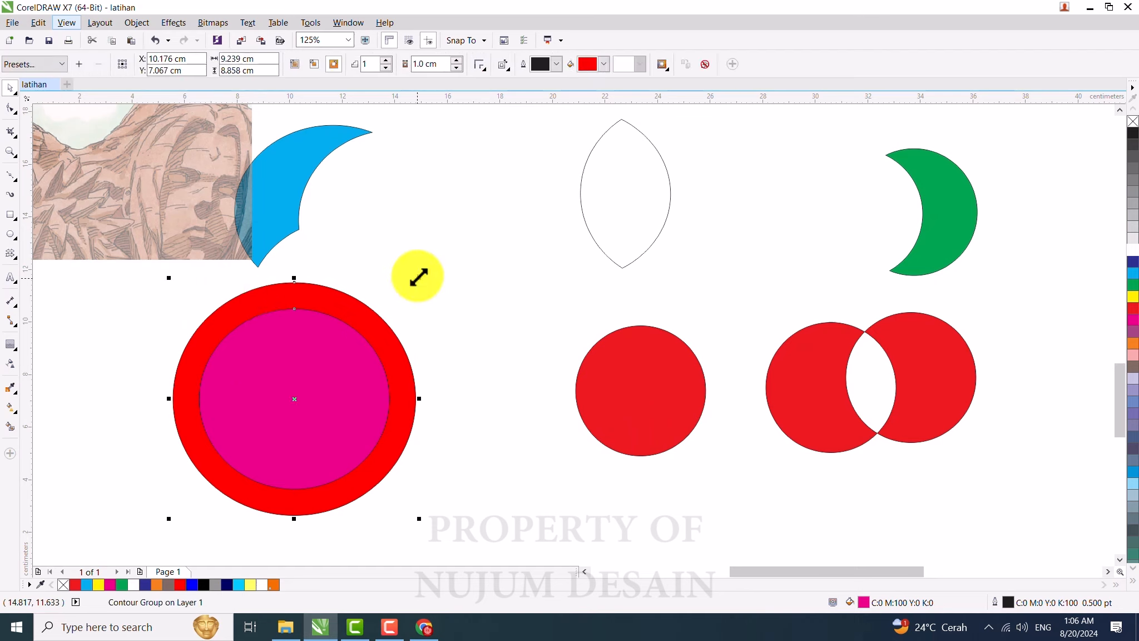
pyautogui.hotkey('ctrl', 'k')
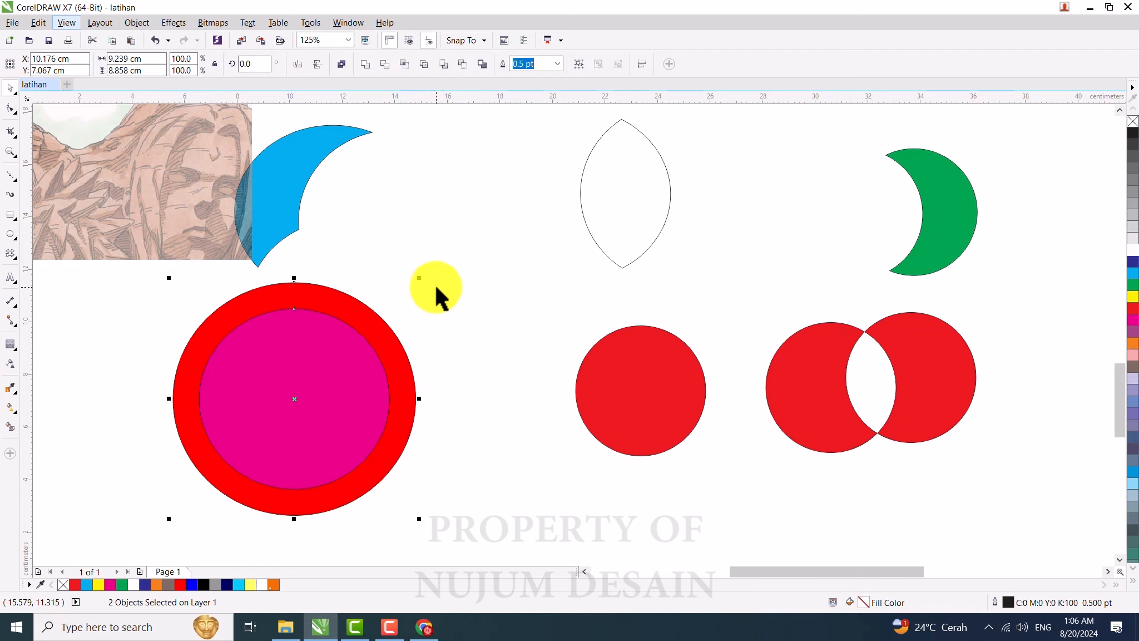
pyautogui.click(229, 407)
pyautogui.moveTo(113, 389); pyautogui.dragTo(526, 516)
pyautogui.click(330, 389)
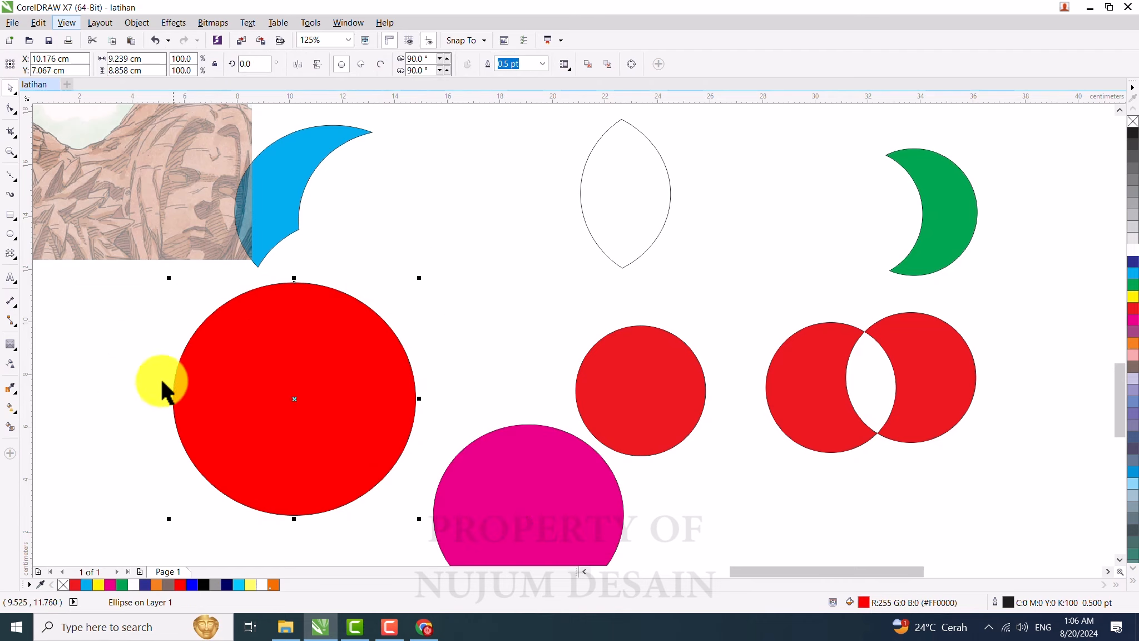
pyautogui.moveTo(598, 548); pyautogui.dragTo(359, 422)
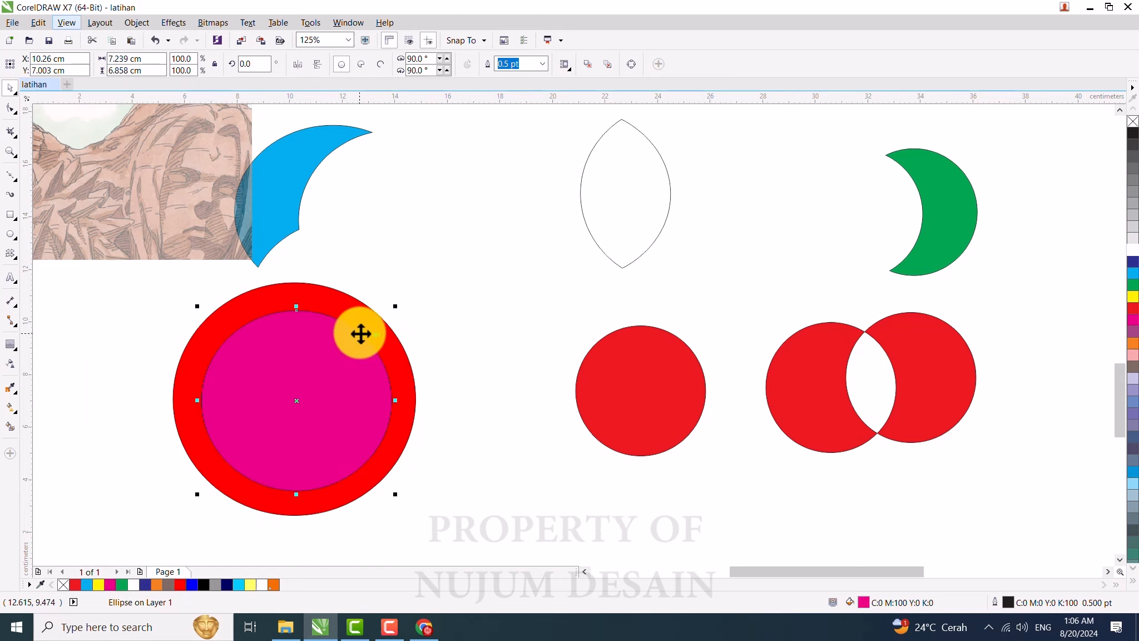
pyautogui.moveTo(361, 333); pyautogui.dragTo(518, 485)
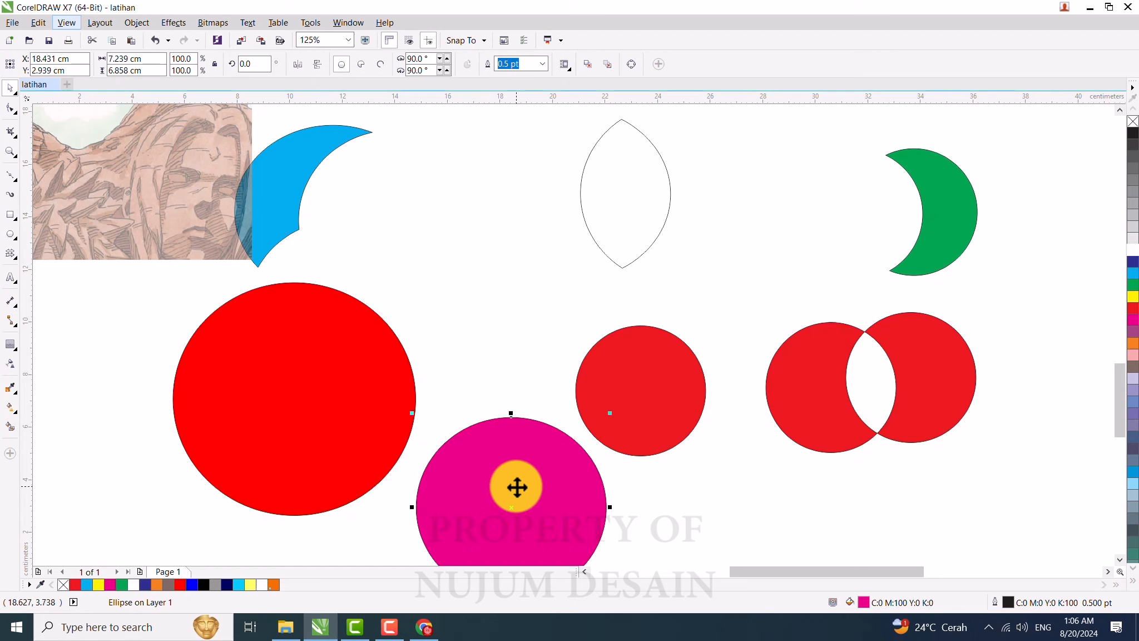
pyautogui.hotkey('ctrl', 'z')
pyautogui.hotkey('ctrl', 'shift', 'z')
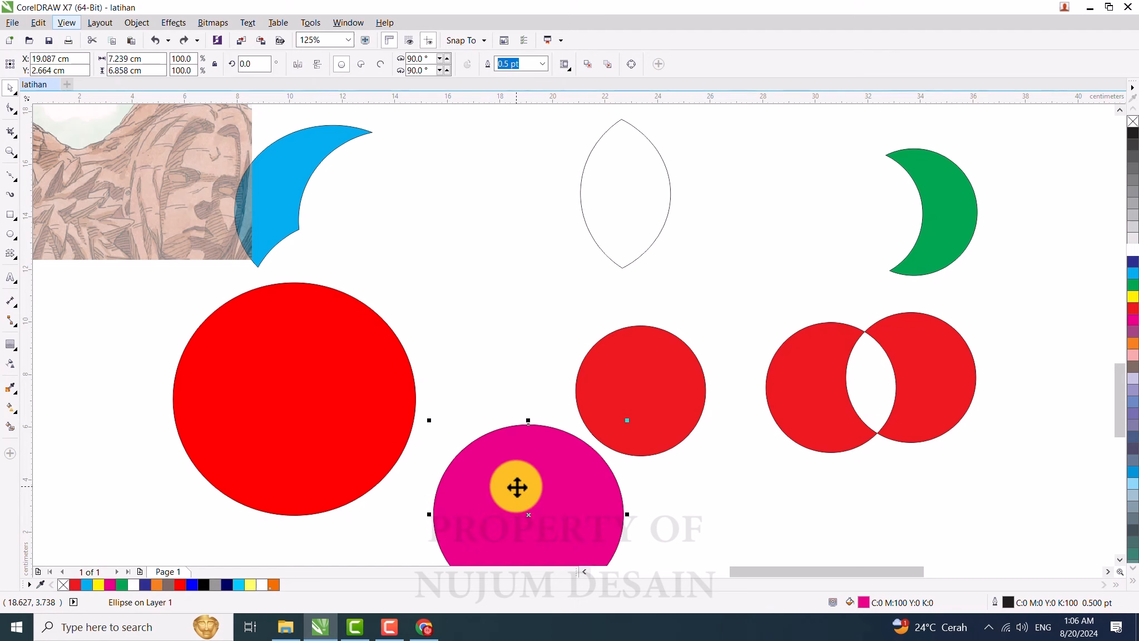
pyautogui.hotkey('ctrl', 'z')
pyautogui.hotkey('ctrl', 'z')
pyautogui.hotkey('ctrl', 'shift', 'z')
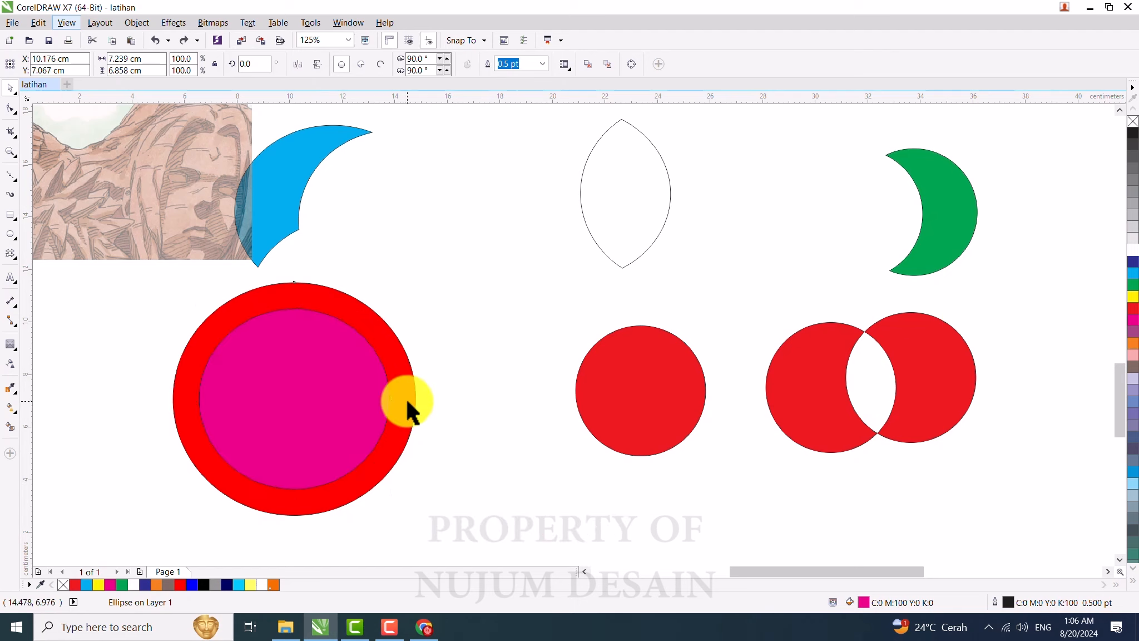
# Step: Nudge the contoured magenta circle group slightly right and break the contour group apart
pyautogui.moveTo(406, 399); pyautogui.dragTo(406, 399)
pyautogui.click(328, 325)
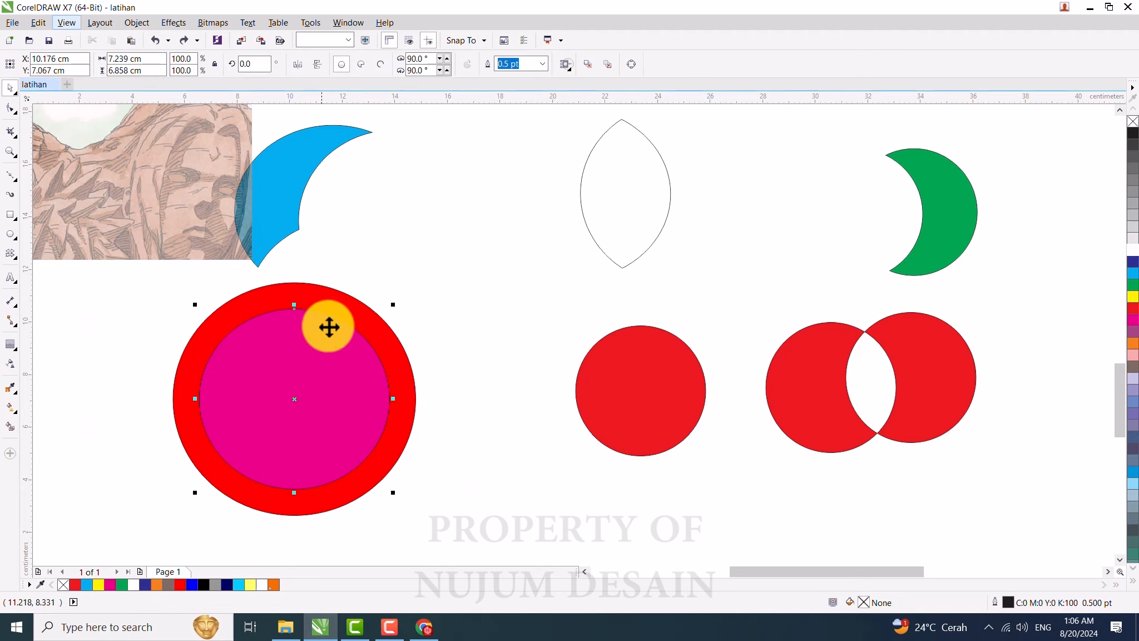
pyautogui.click(328, 306)
pyautogui.moveTo(313, 389)
pyautogui.mouseDown()
pyautogui.moveTo(357, 380)
pyautogui.moveTo(331, 396)
pyautogui.mouseUp()
pyautogui.click(406, 249)
pyautogui.click(332, 312)
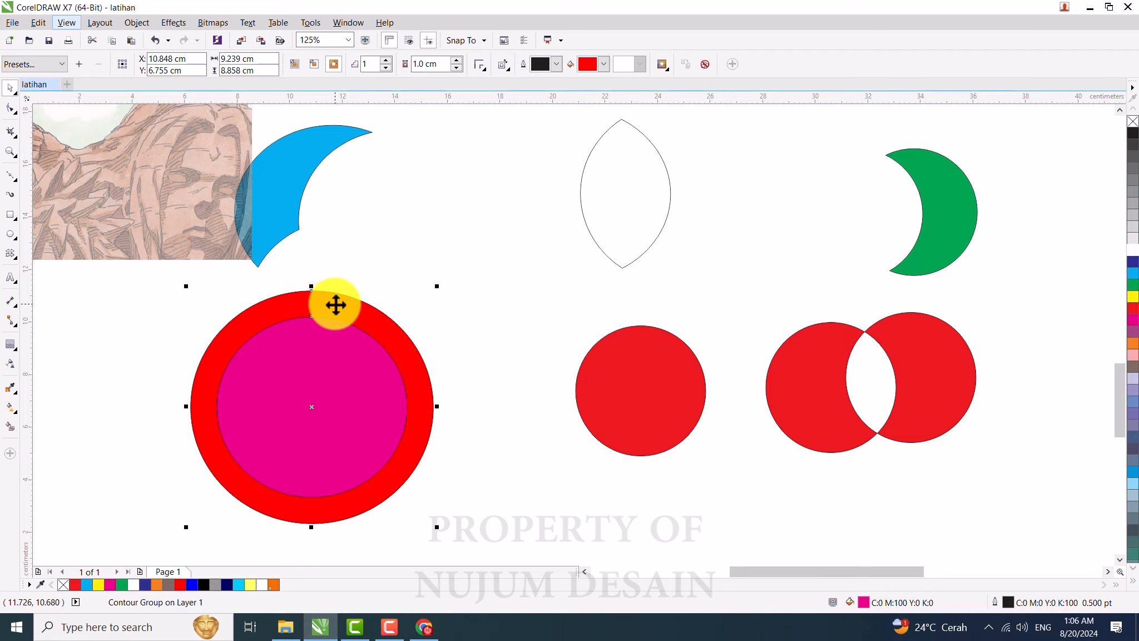
pyautogui.rightClick(335, 305)
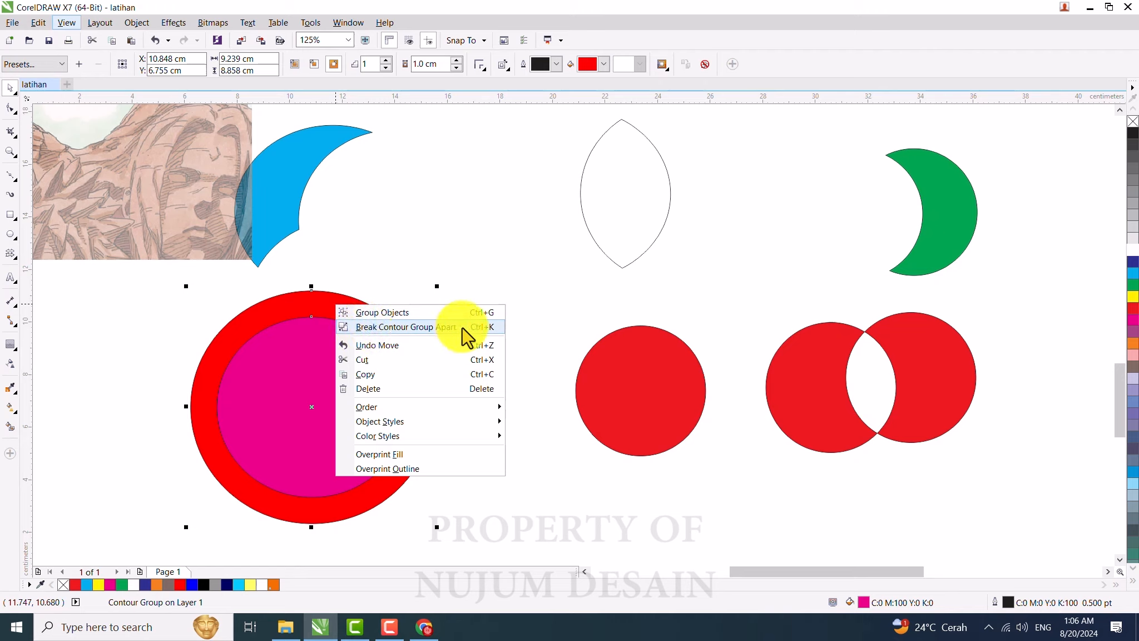
pyautogui.click(390, 327)
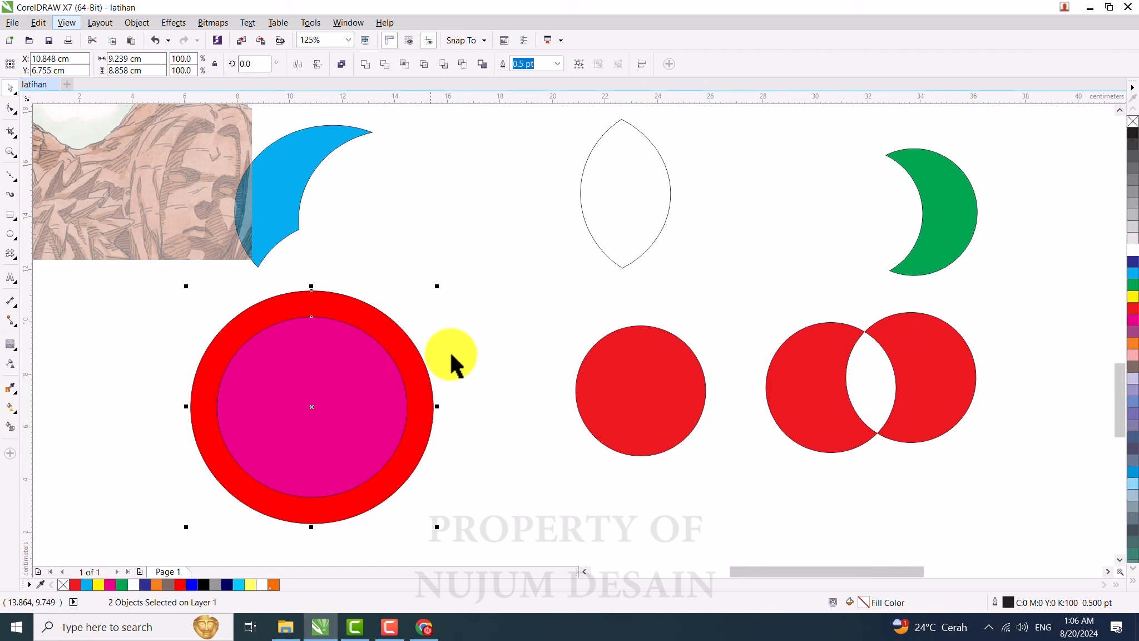
# Step: Move the magenta circle out of the red contour circle, up beside the blue crescent
pyautogui.moveTo(330, 389); pyautogui.dragTo(466, 231)
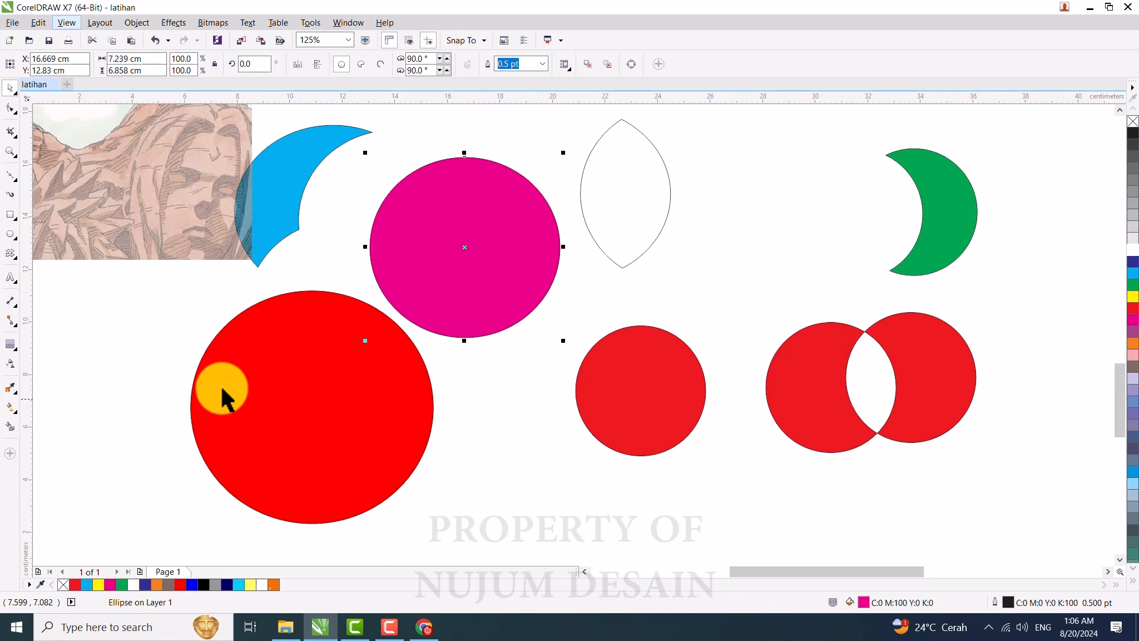
pyautogui.scroll(-2, 223, 393)
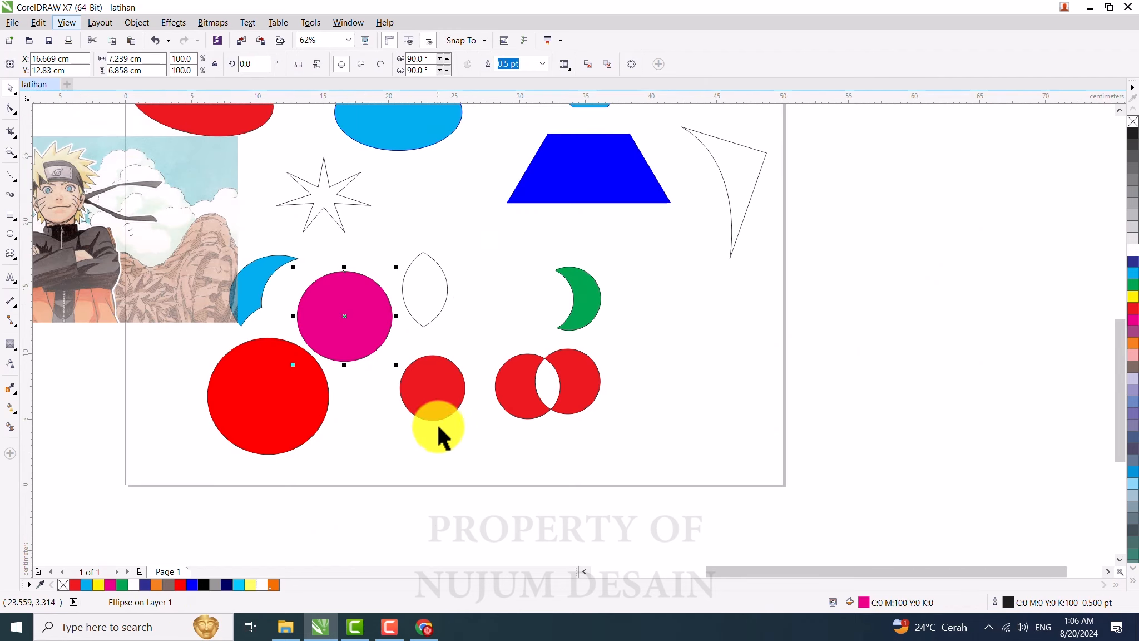
pyautogui.scroll(-2, 447, 265)
pyautogui.scroll(2, 447, 265)
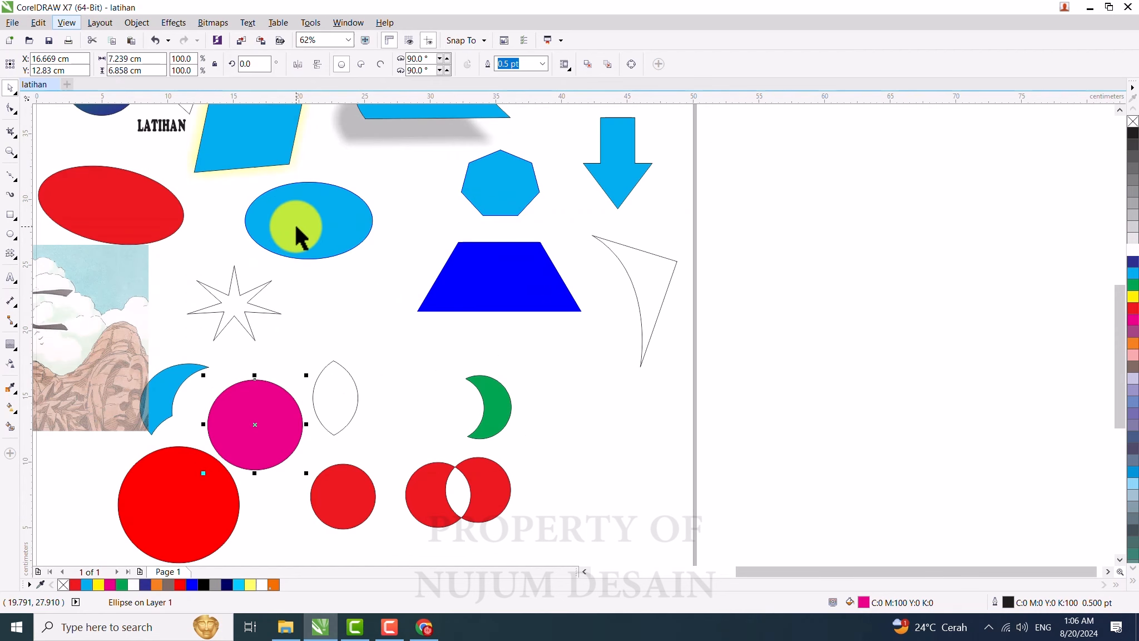
# Step: Move the red ellipse slightly right and group it with the blue ellipse
pyautogui.moveTo(117, 187); pyautogui.dragTo(165, 187)
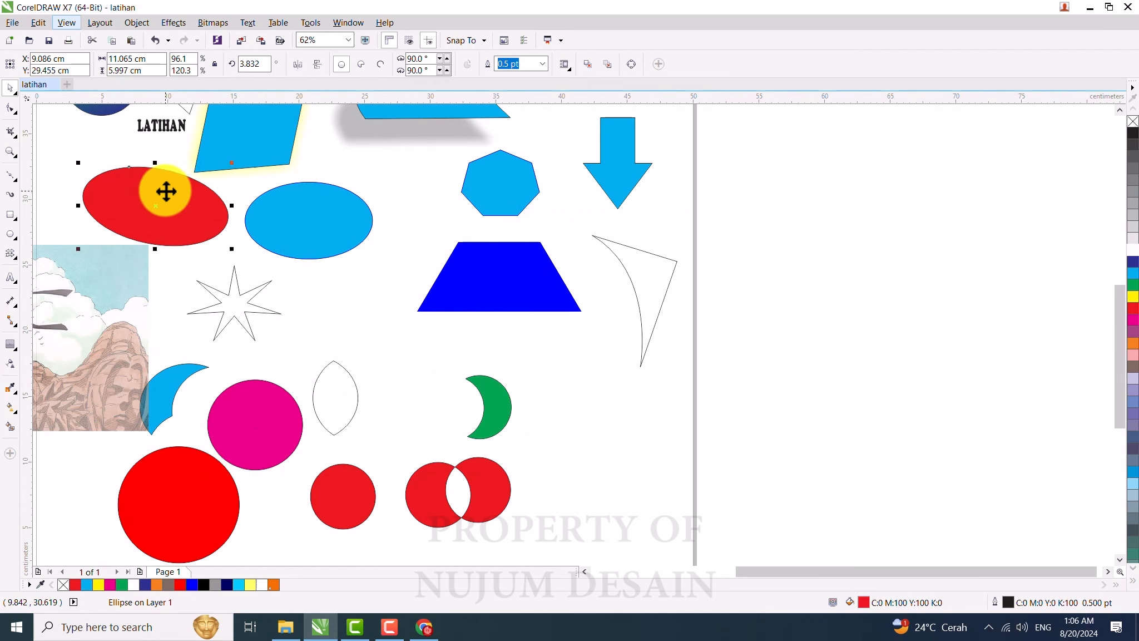
pyautogui.scroll(2, 165, 187)
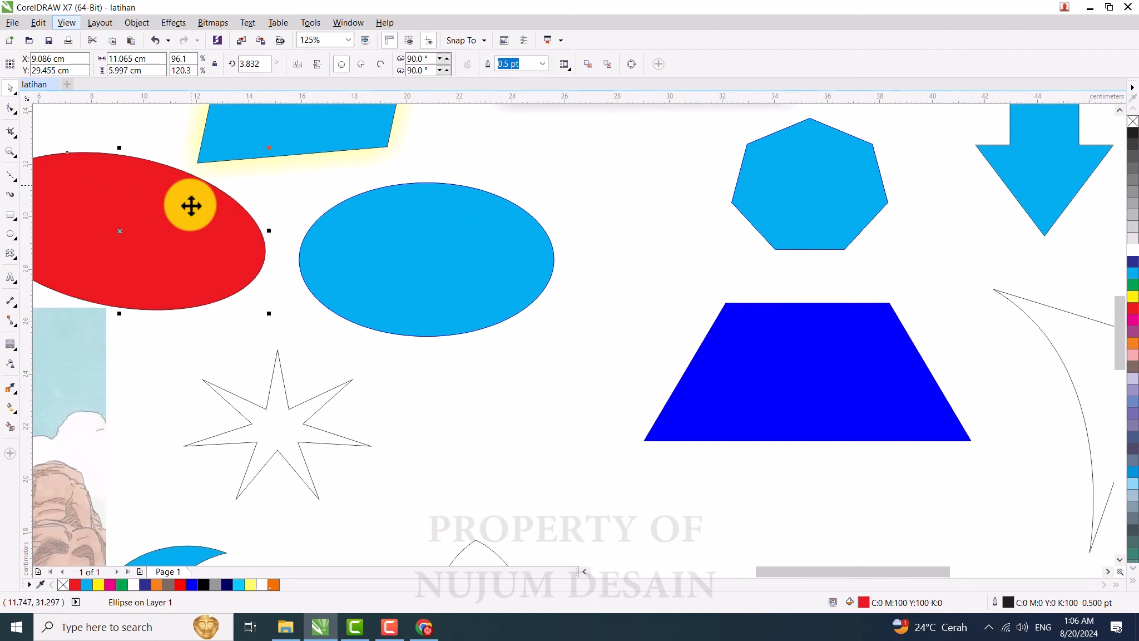
pyautogui.keyDown('shift'); pyautogui.click(396, 255); pyautogui.keyUp('shift')
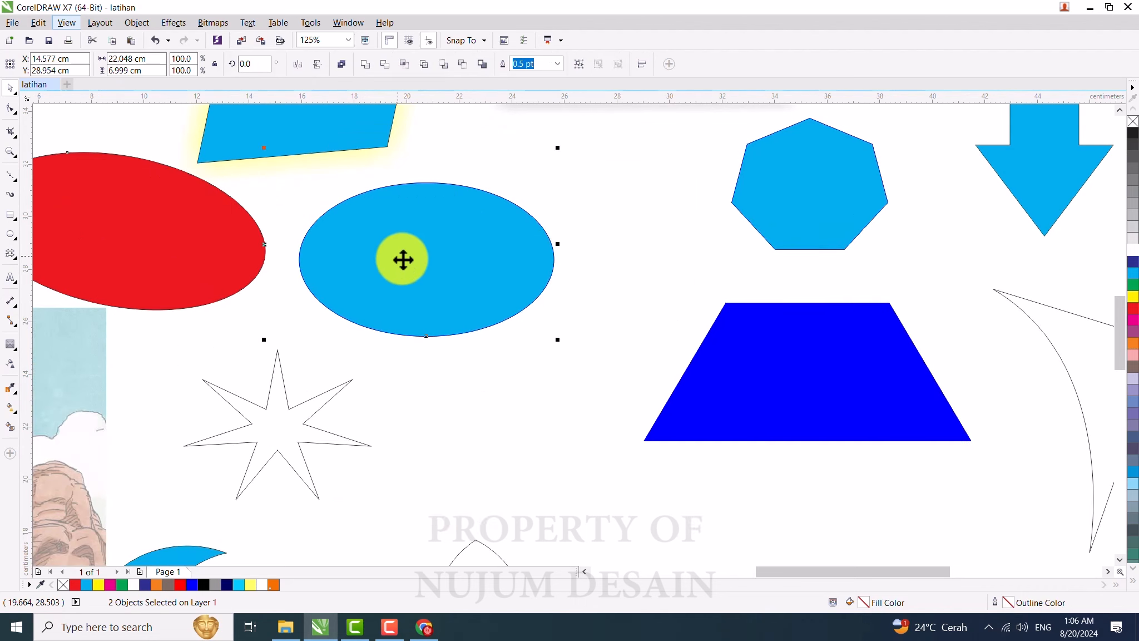
pyautogui.click(579, 64)
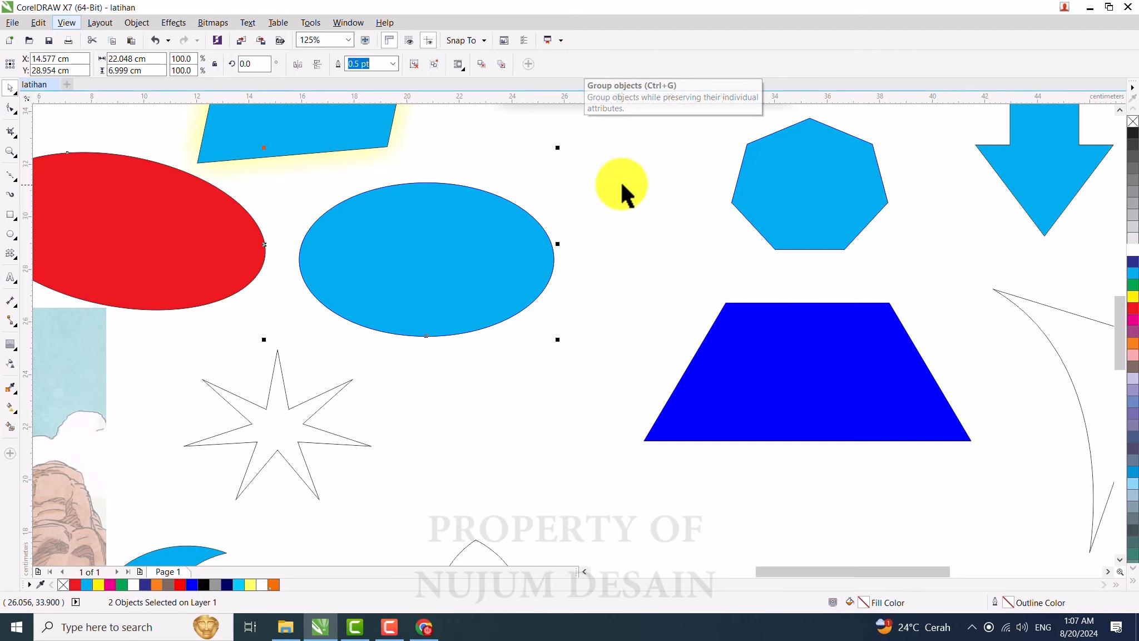
# Step: Move the ellipse group past the page's right edge and ungroup it
pyautogui.scroll(-2, 619, 185)
pyautogui.moveTo(539, 226); pyautogui.dragTo(1005, 449)
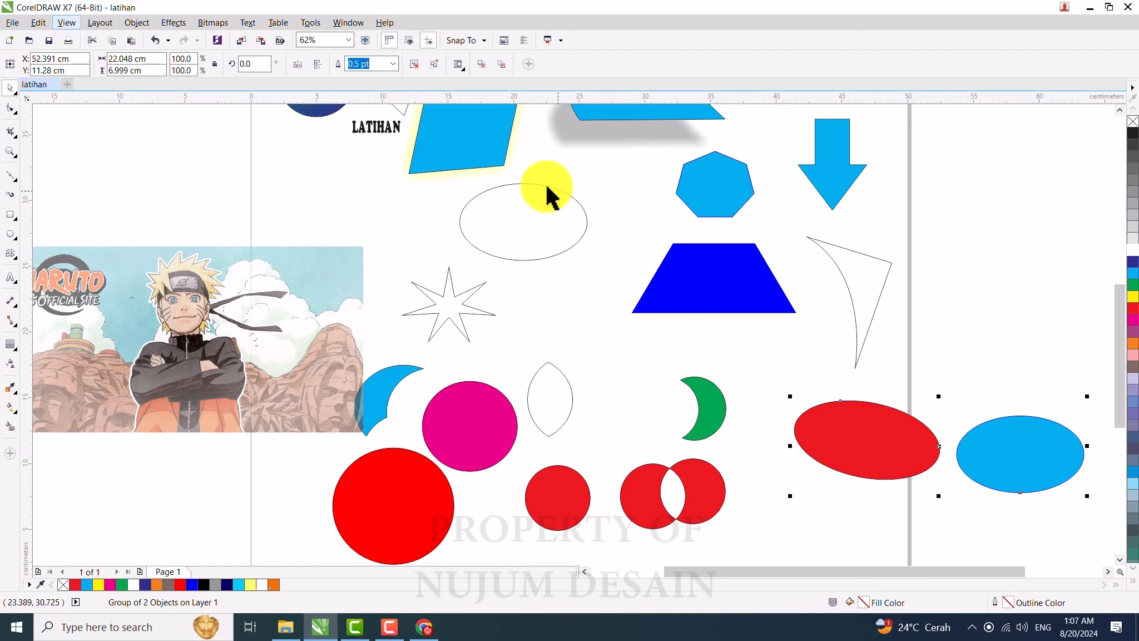
pyautogui.click(412, 65)
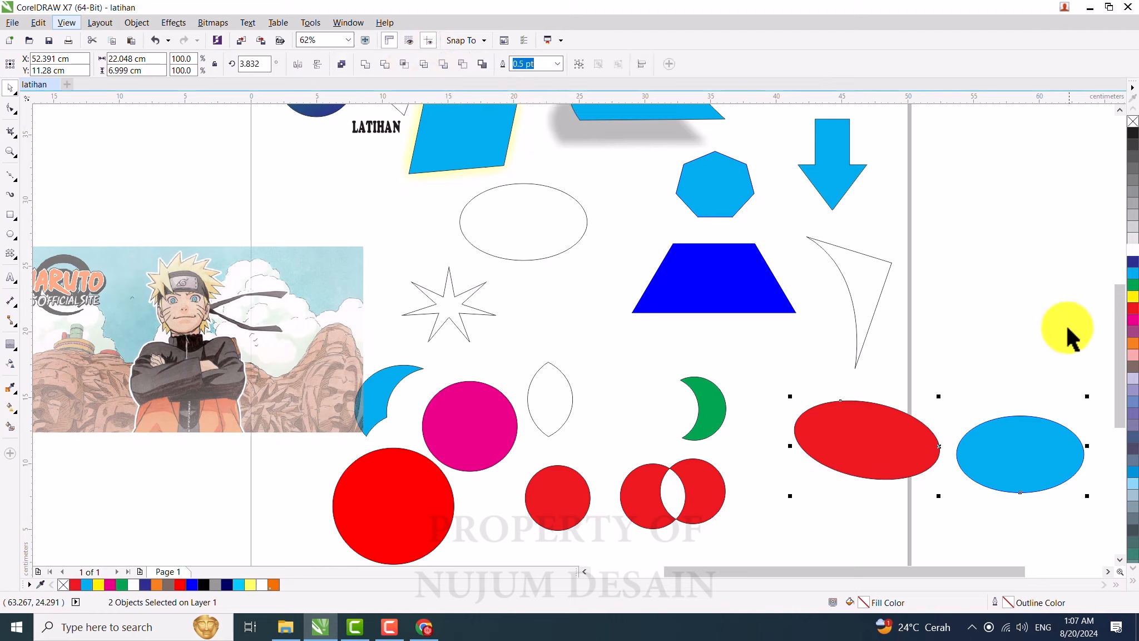
pyautogui.click(1041, 361)
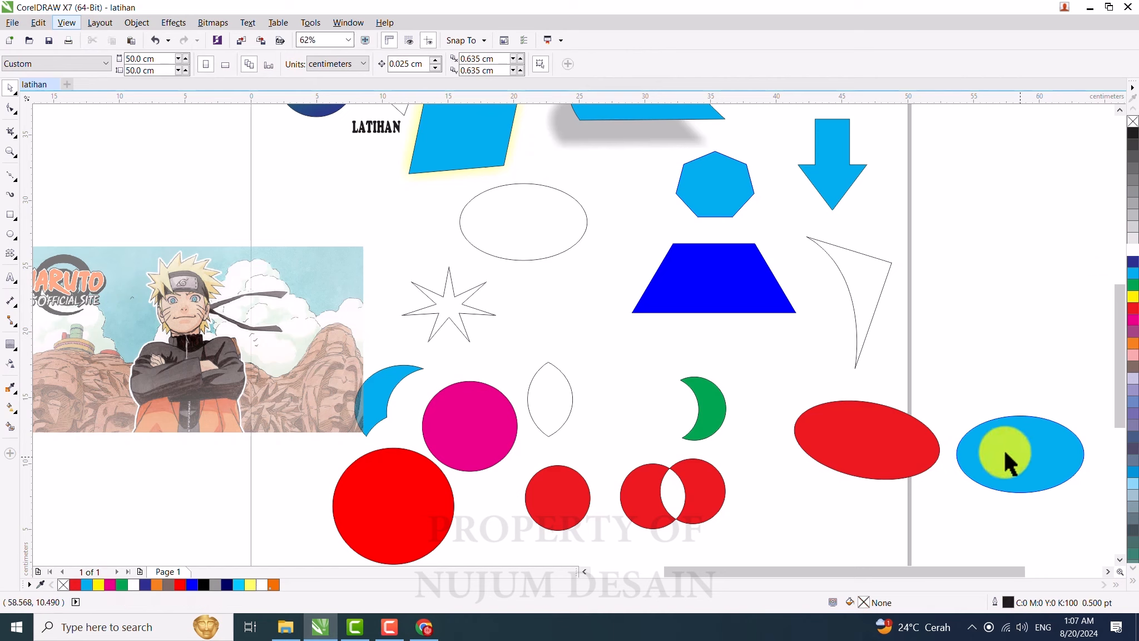
# Step: Move the blue trapezoid off the page's right edge above the ellipses and regroup the red and blue ellipses
pyautogui.moveTo(749, 291); pyautogui.dragTo(1017, 326)
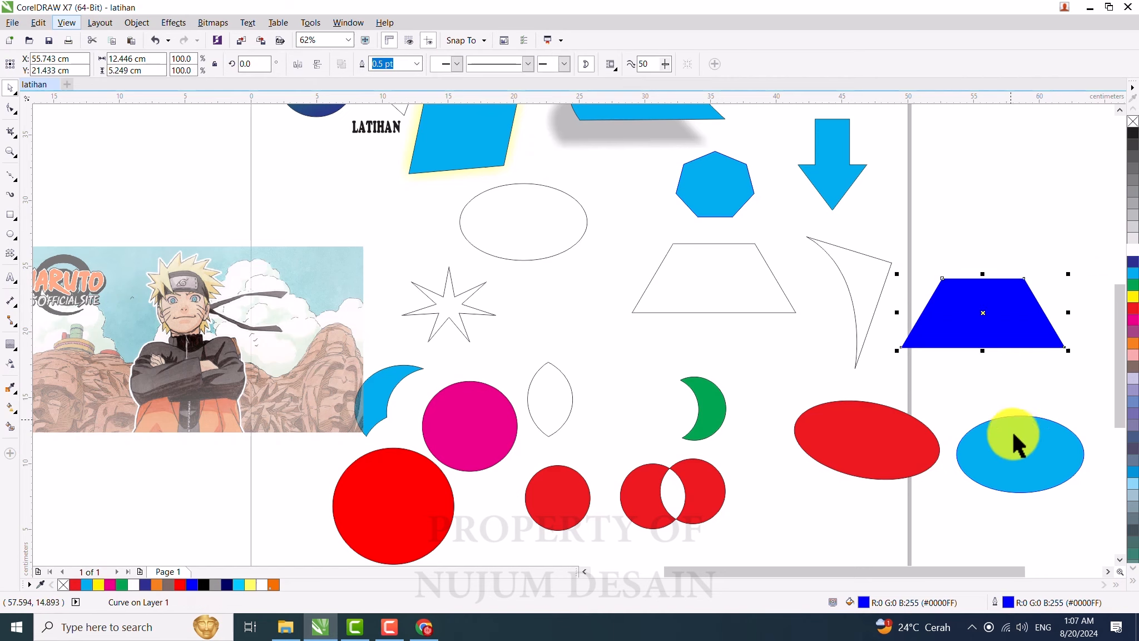
pyautogui.click(1016, 457)
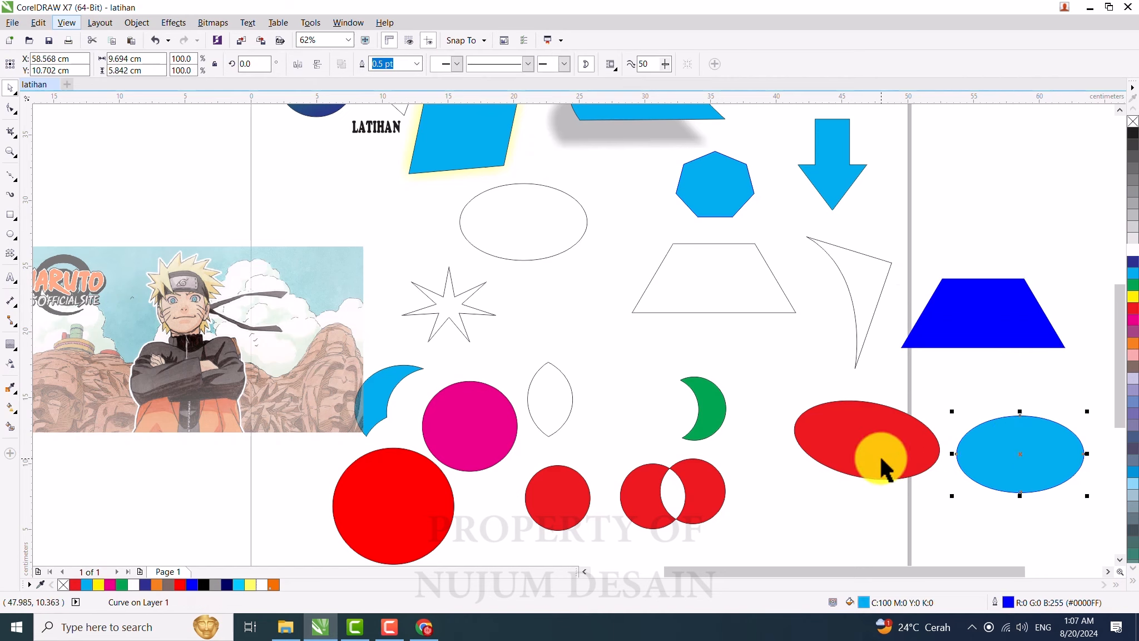
pyautogui.keyDown('shift'); pyautogui.click(879, 456); pyautogui.keyUp('shift')
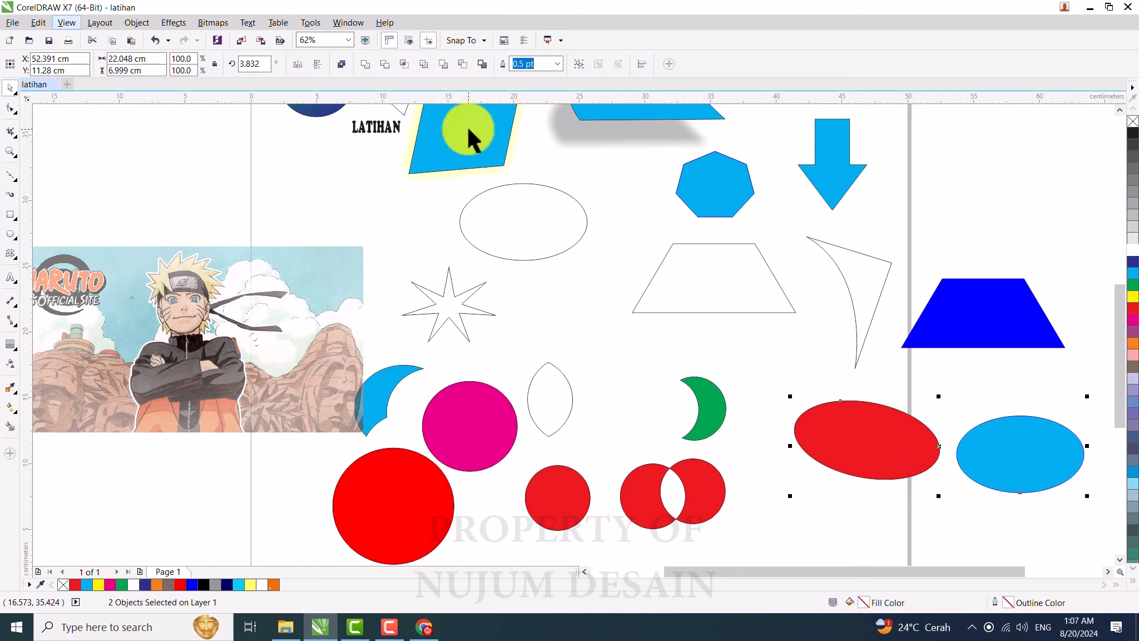
pyautogui.click(579, 65)
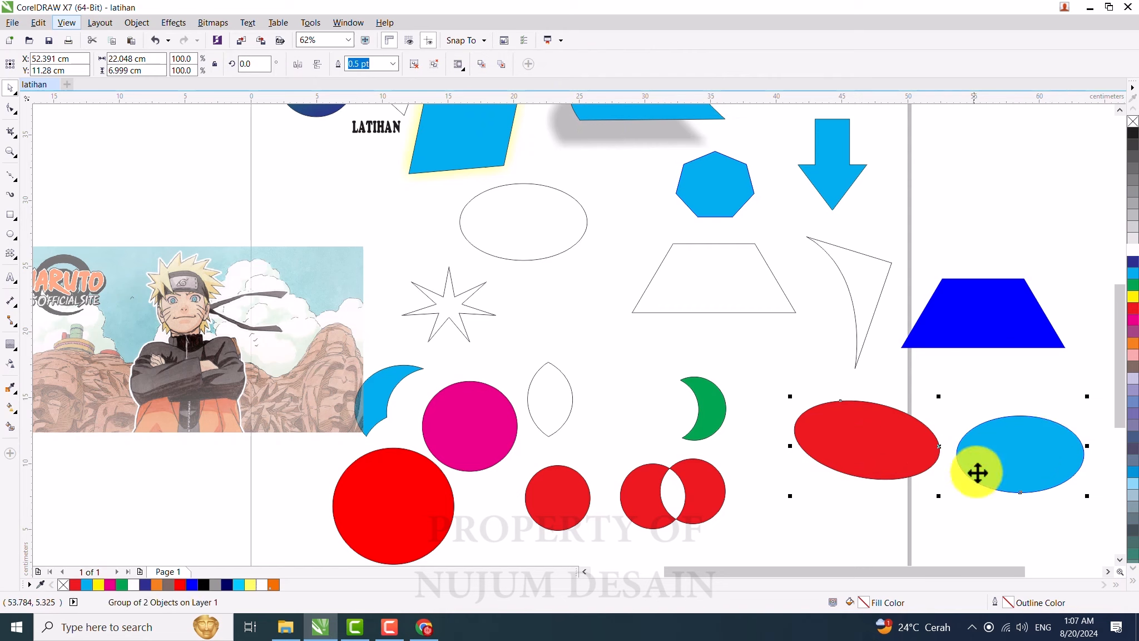
# Step: Group the blue trapezoid with the ellipse group and move the combined group slightly down
pyautogui.click(995, 388)
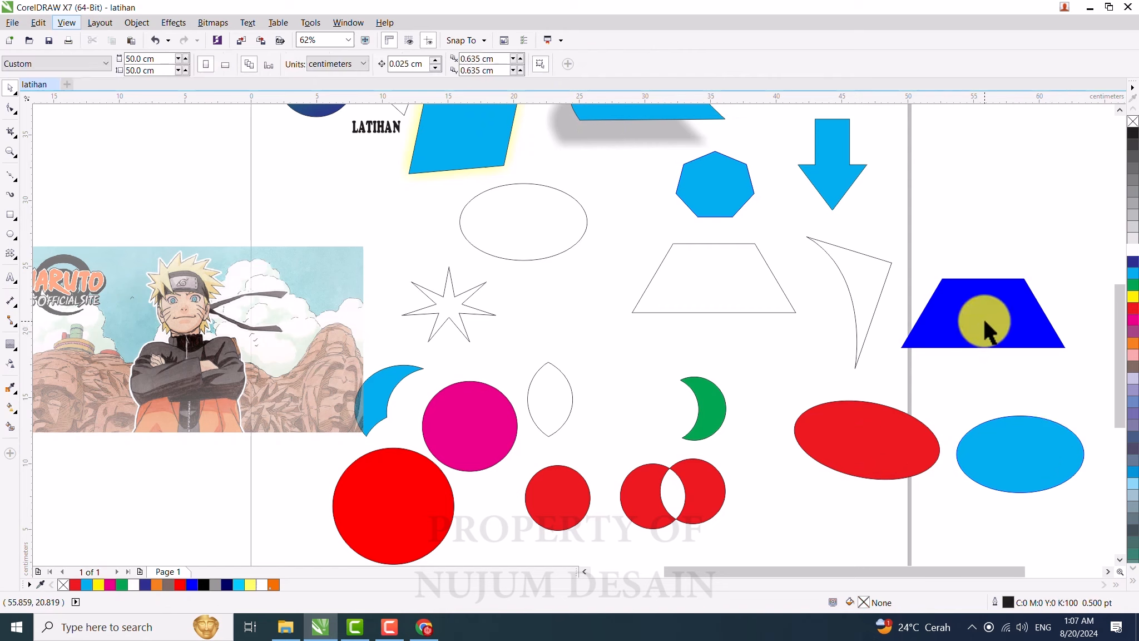
pyautogui.click(993, 444)
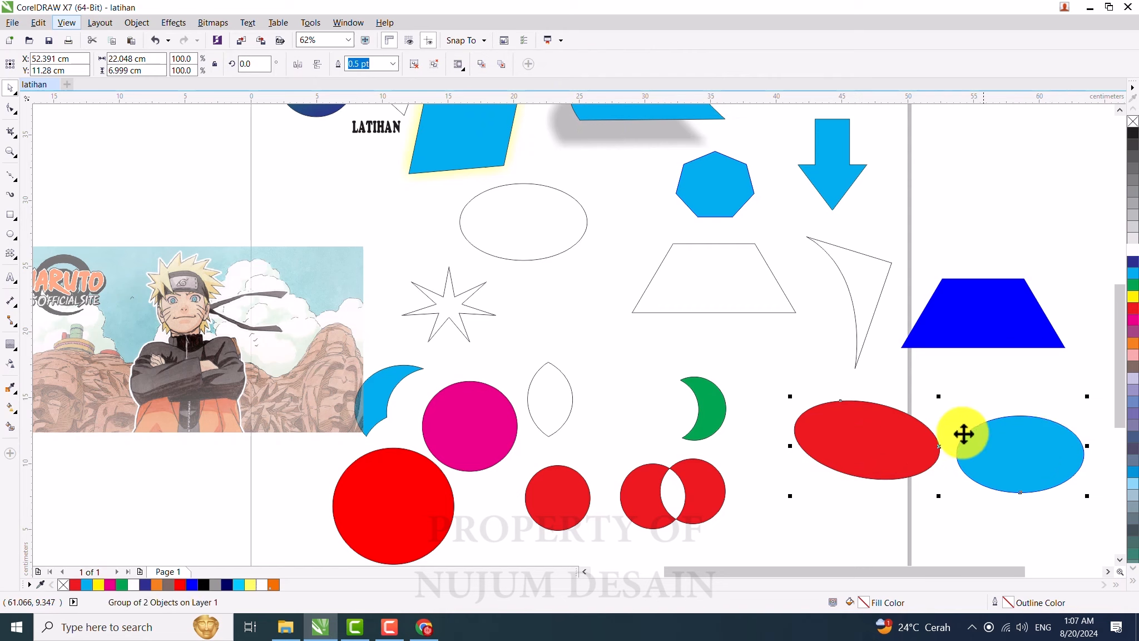
pyautogui.keyDown('shift'); pyautogui.click(1002, 319); pyautogui.keyUp('shift')
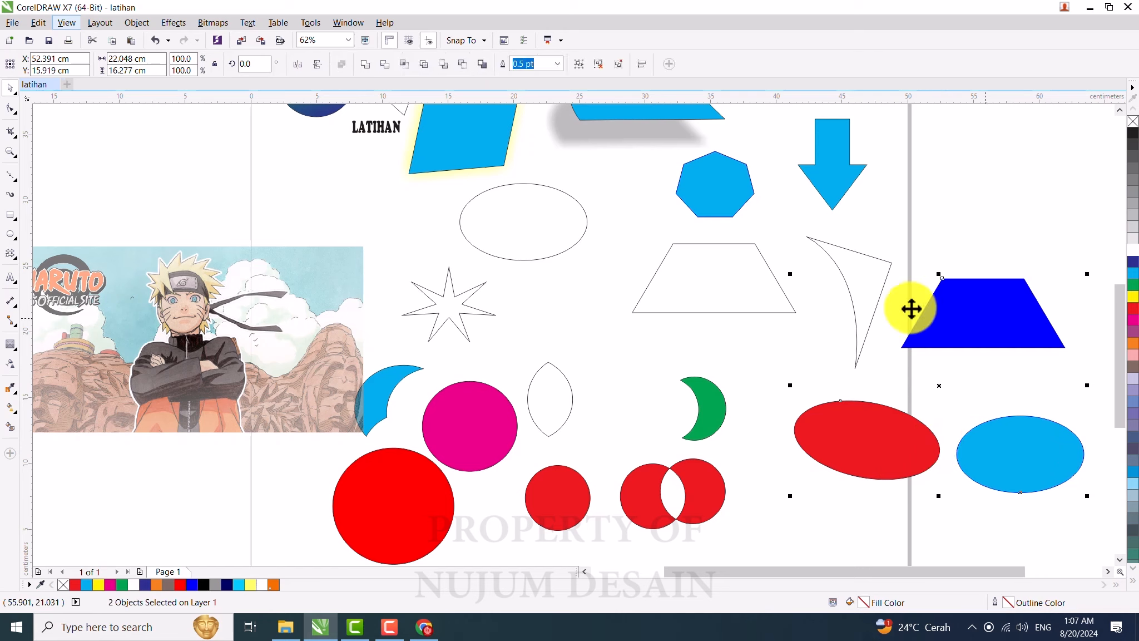
pyautogui.click(576, 65)
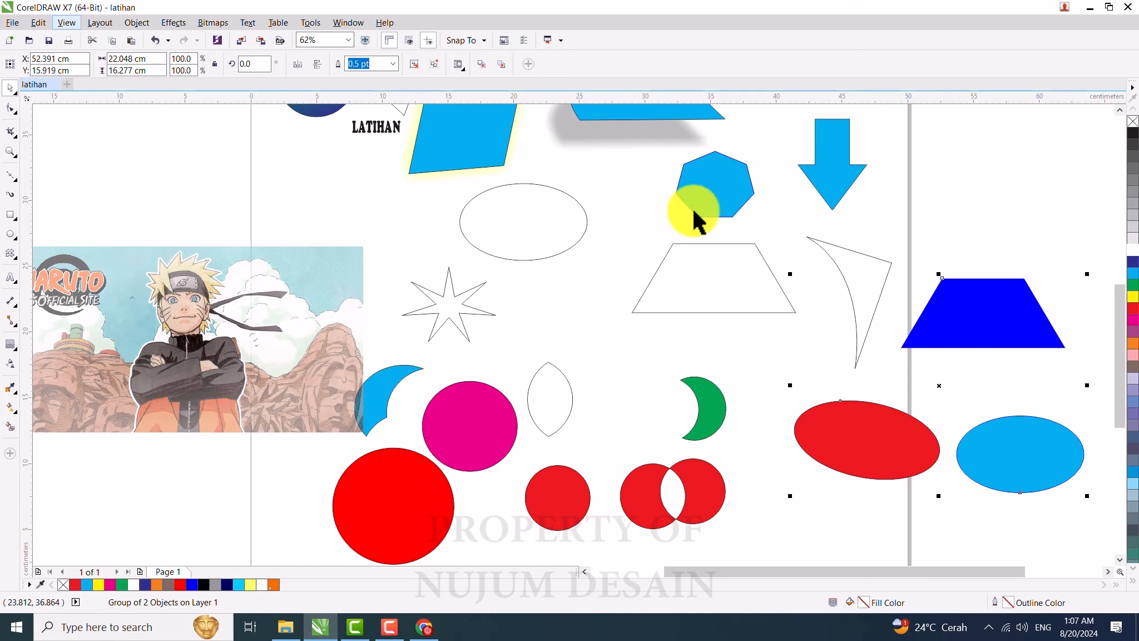
pyautogui.moveTo(973, 298); pyautogui.dragTo(990, 368)
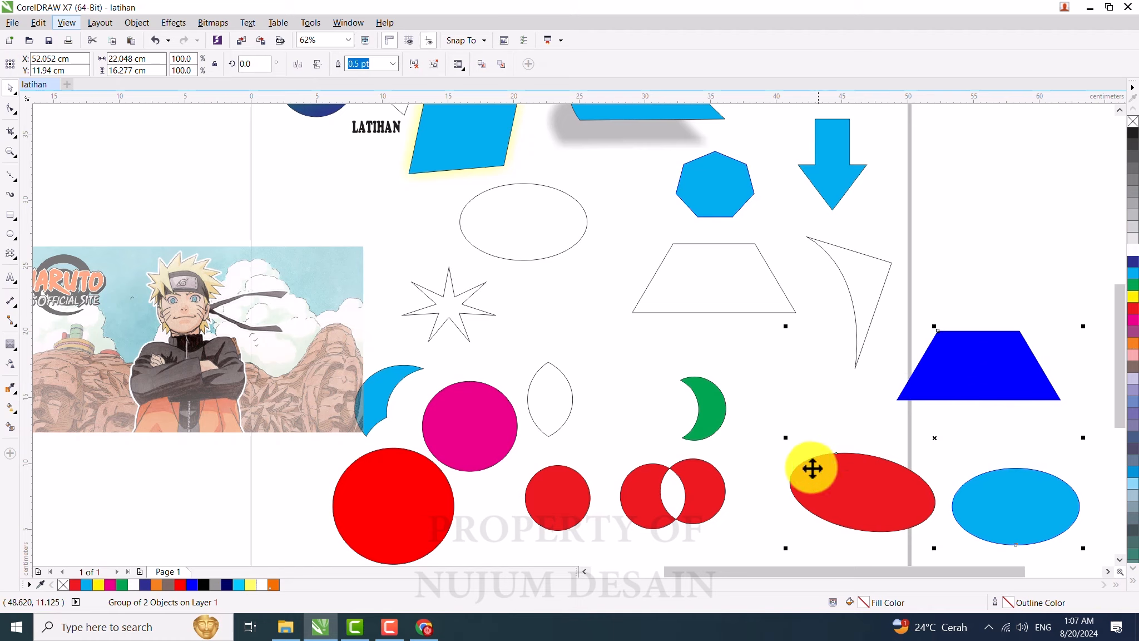
pyautogui.click(414, 68)
pyautogui.moveTo(998, 369); pyautogui.dragTo(1029, 374)
pyautogui.click(1016, 511)
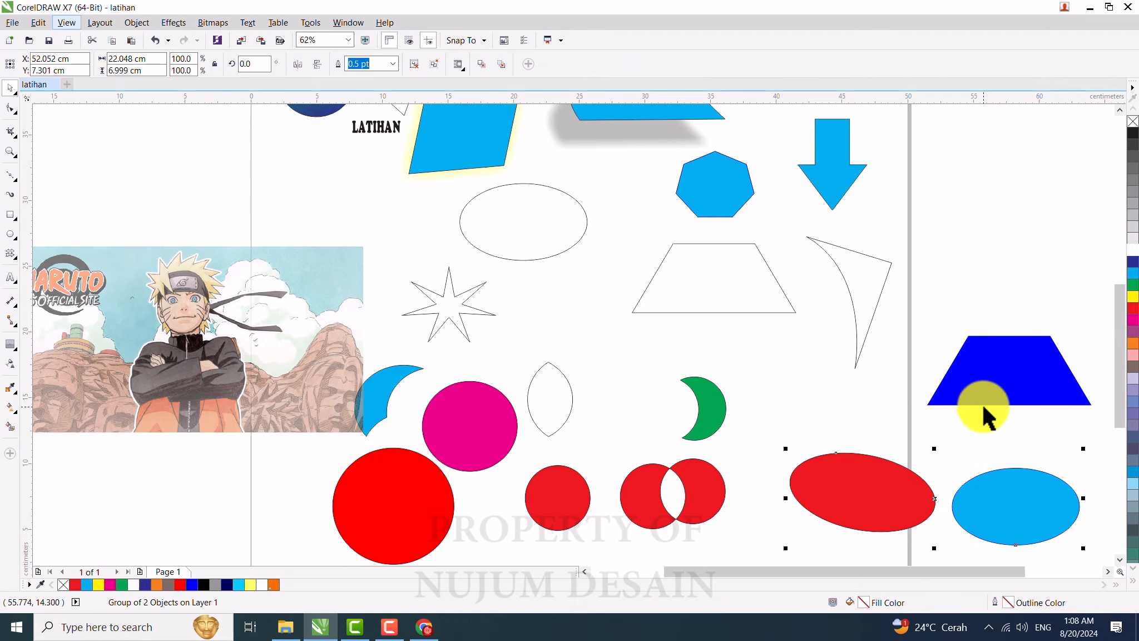
pyautogui.hotkey('ctrl', 'z')
pyautogui.hotkey('ctrl', 'z')
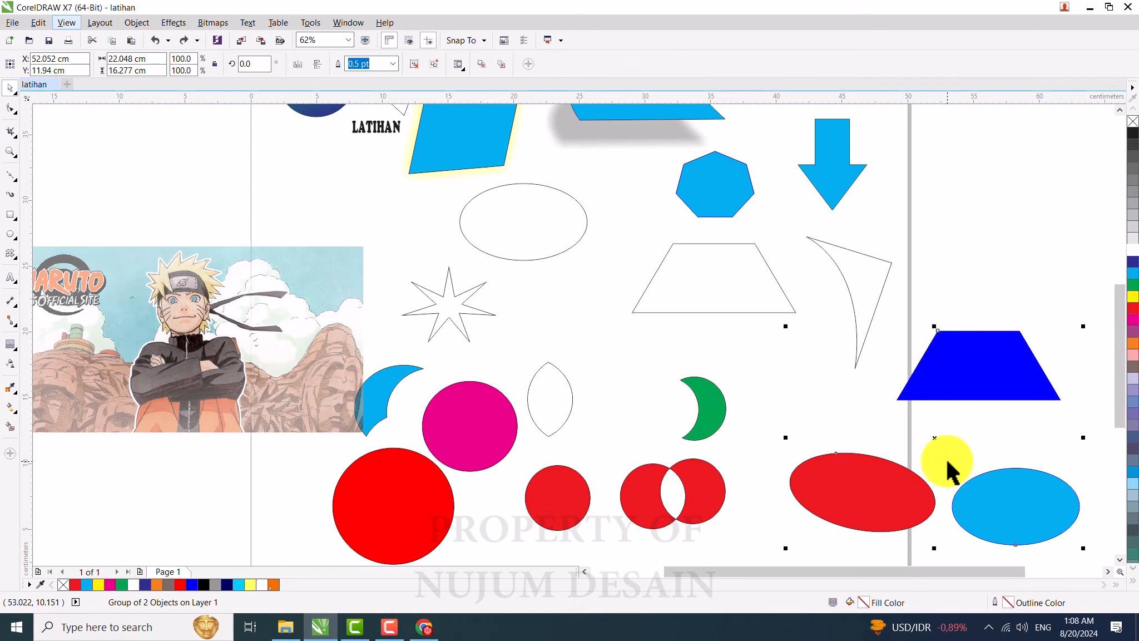
# Step: Nudge the combined group slightly and ungroup all of its objects
pyautogui.moveTo(990, 372); pyautogui.dragTo(980, 390)
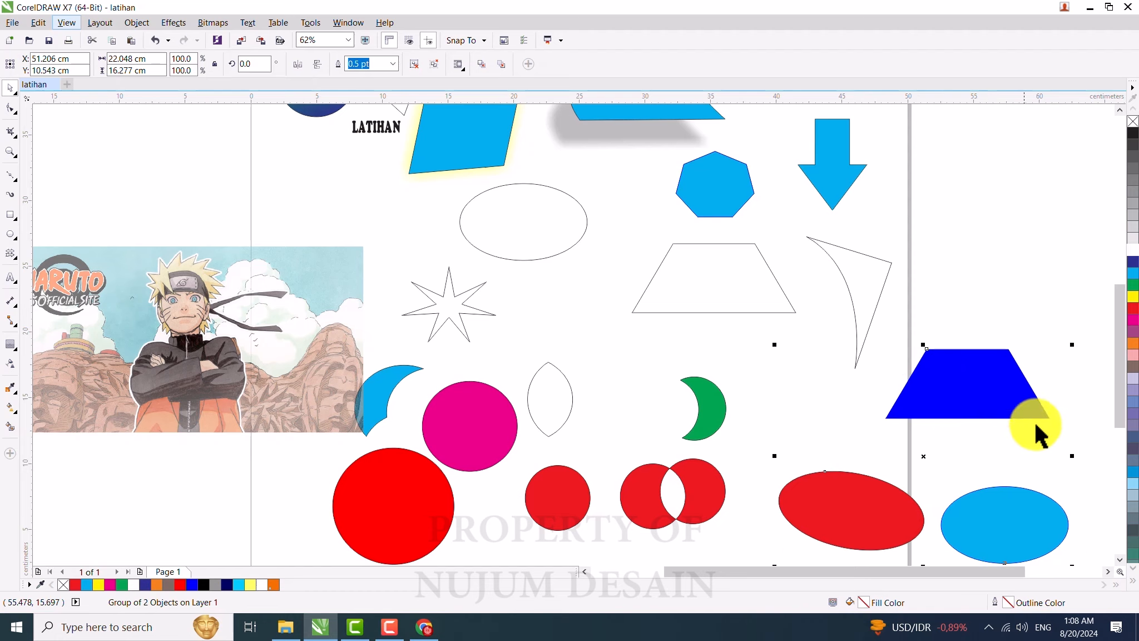
pyautogui.click(433, 66)
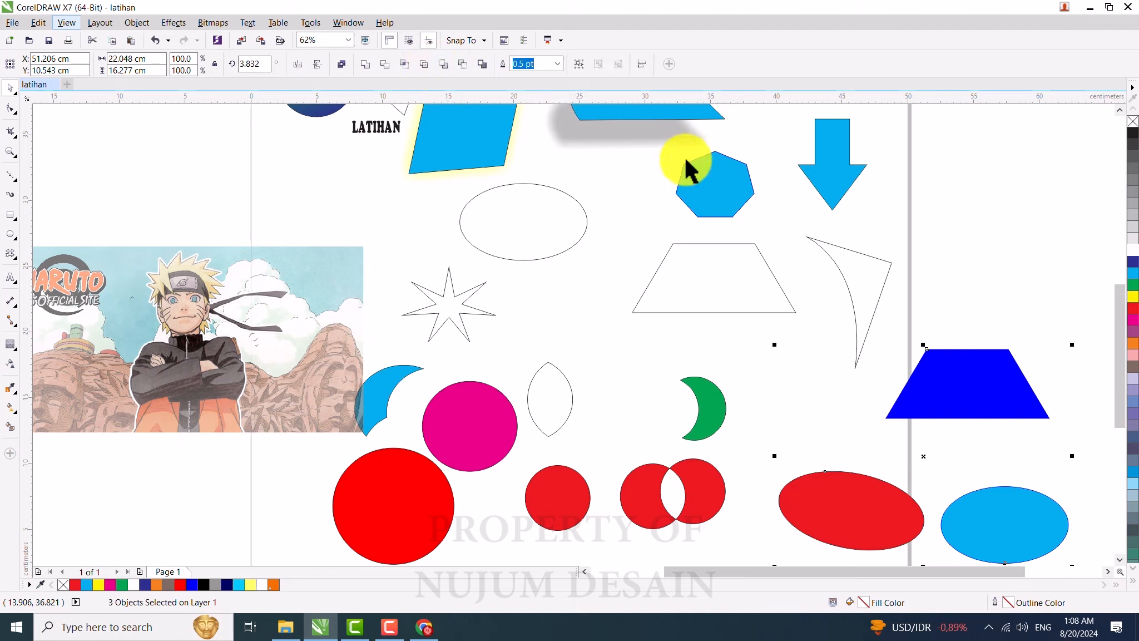
pyautogui.click(971, 393)
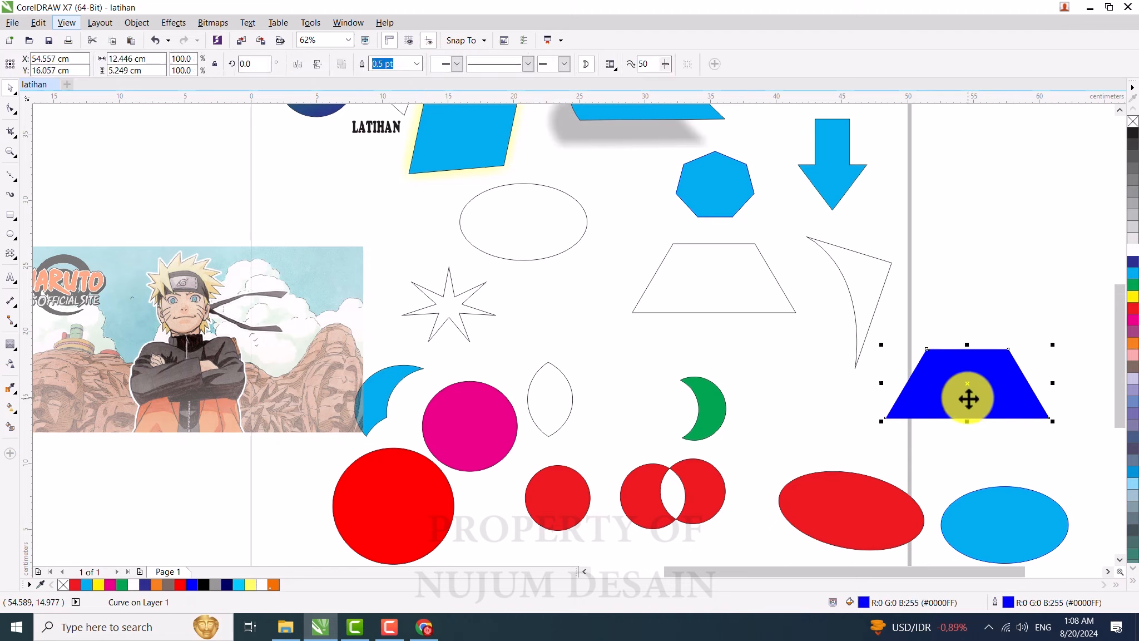
# Step: Move the blue ellipse up so it overlaps the bottom of the blue trapezoid
pyautogui.click(861, 519)
pyautogui.click(986, 530)
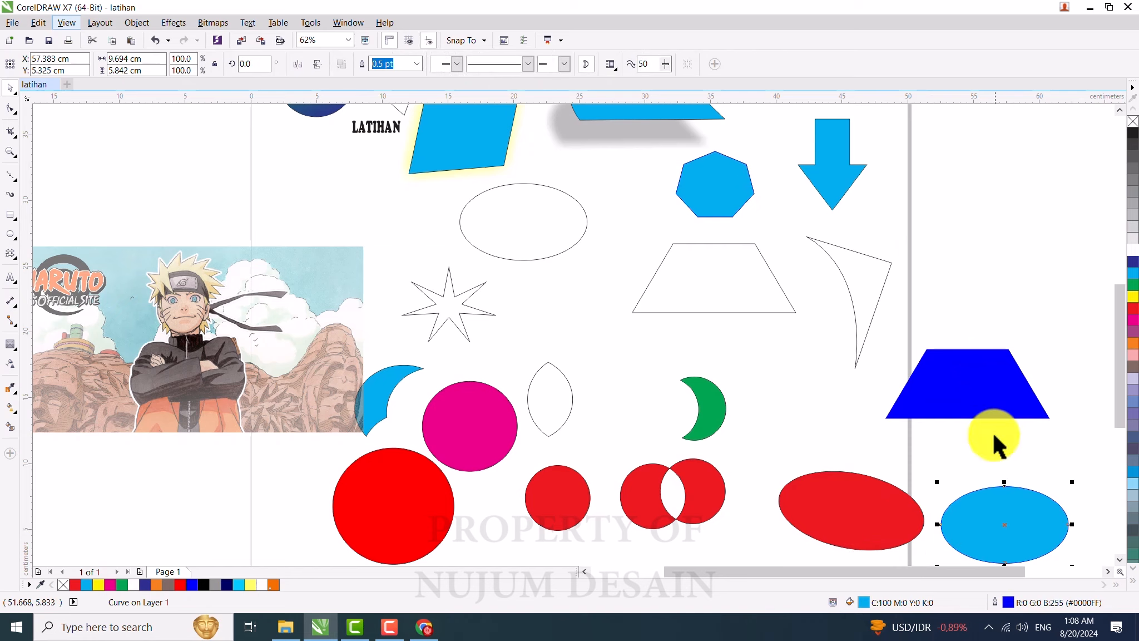
pyautogui.click(976, 383)
pyautogui.click(998, 548)
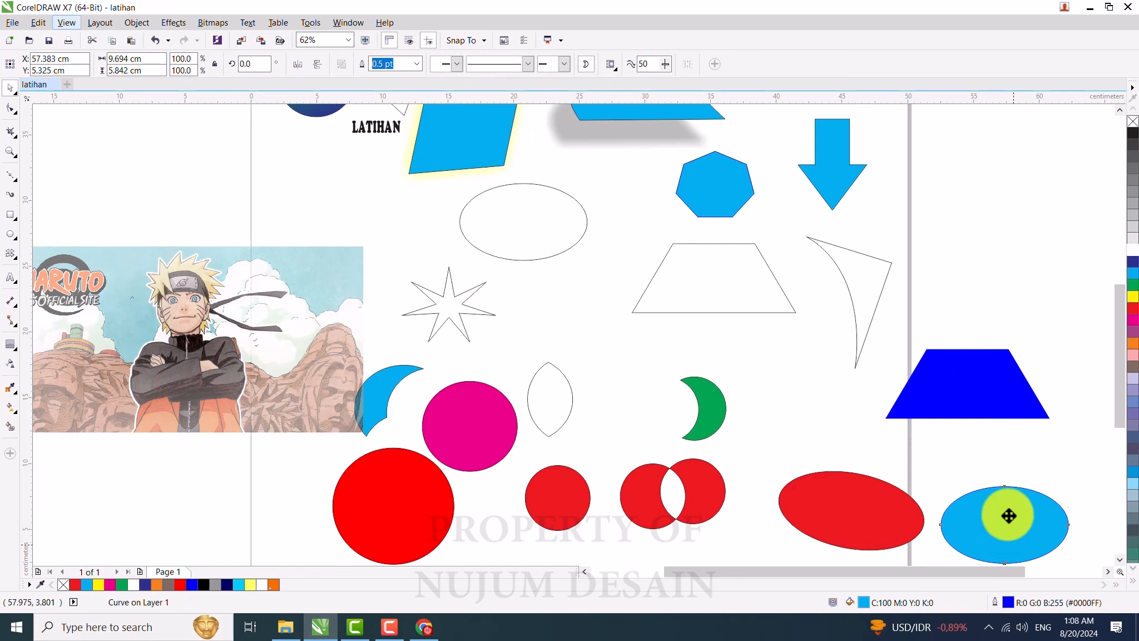
pyautogui.moveTo(1011, 548); pyautogui.dragTo(989, 435)
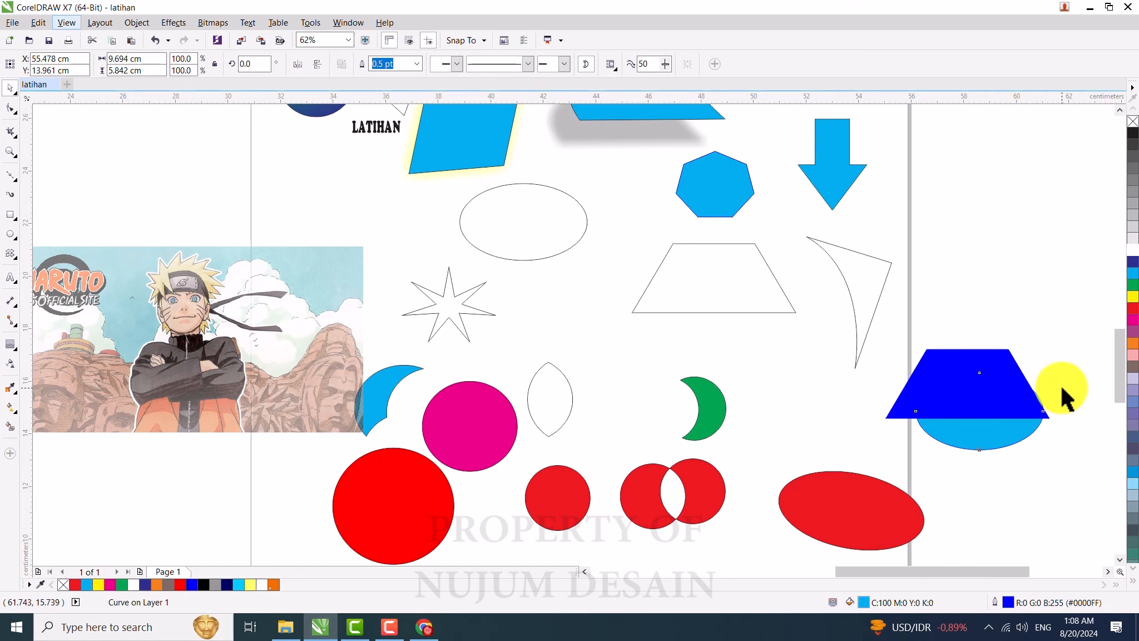
# Step: Place the blue ellipse in front of the blue trapezoid using the In Front Of order command
pyautogui.scroll(2, 1060, 384)
pyautogui.scroll(-2, 556, 367)
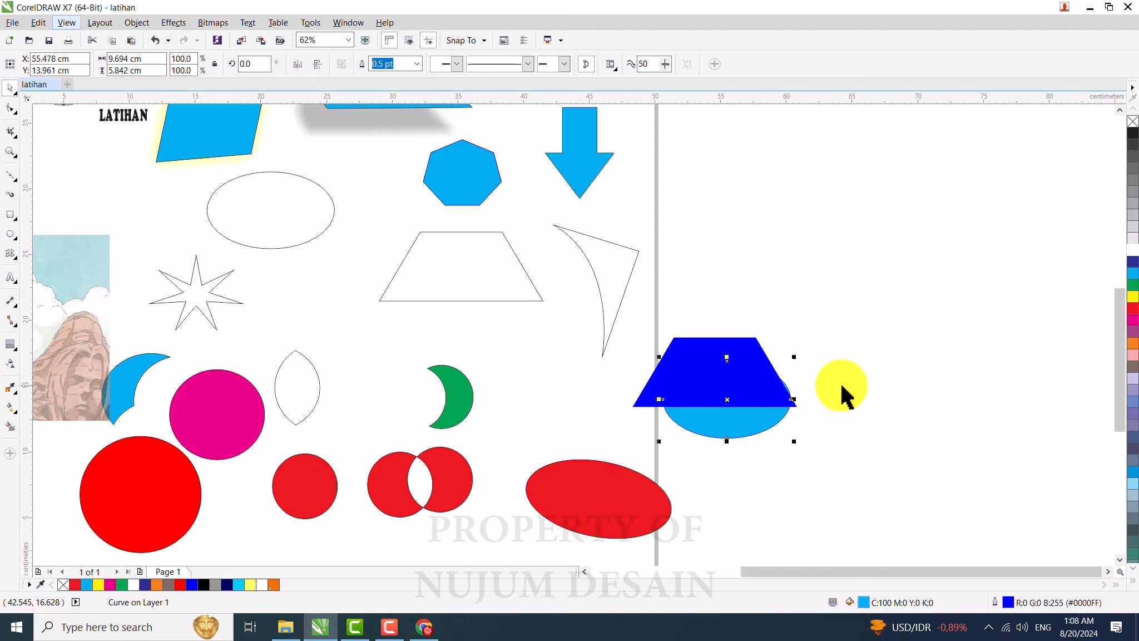
pyautogui.click(793, 399)
pyautogui.scroll(2, 787, 391)
pyautogui.moveTo(686, 362); pyautogui.dragTo(599, 345)
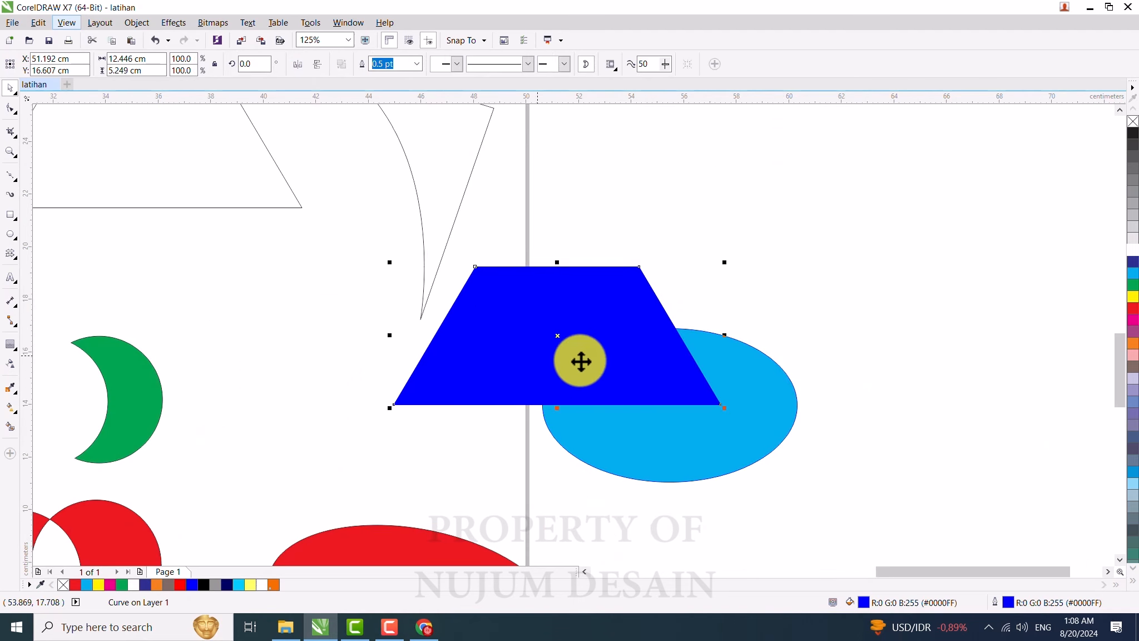
pyautogui.click(777, 418)
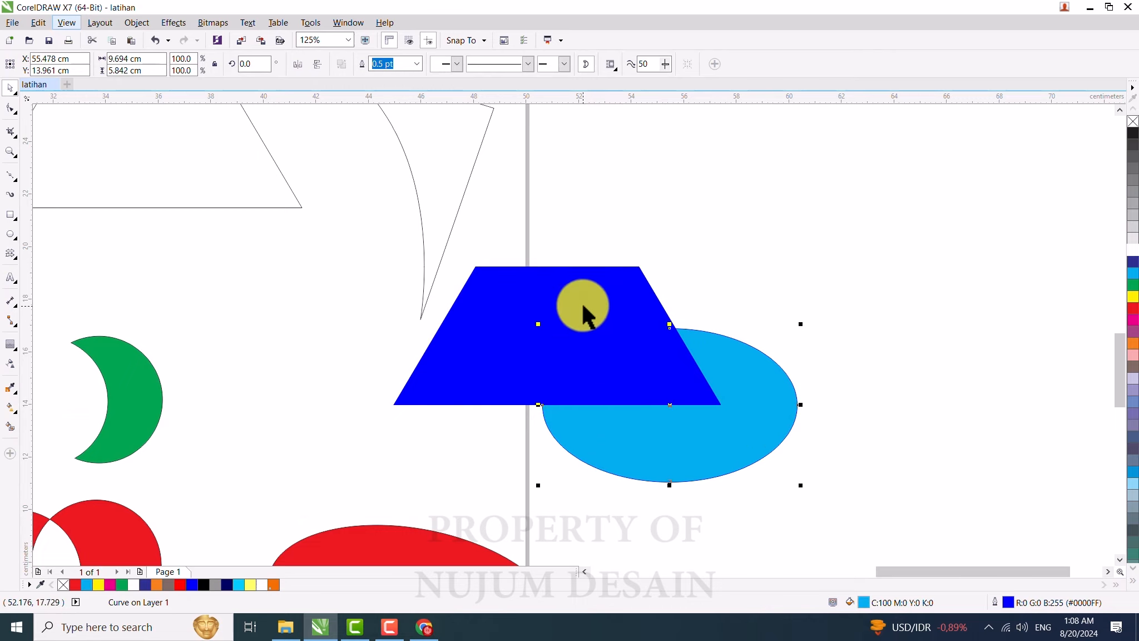
pyautogui.click(727, 427)
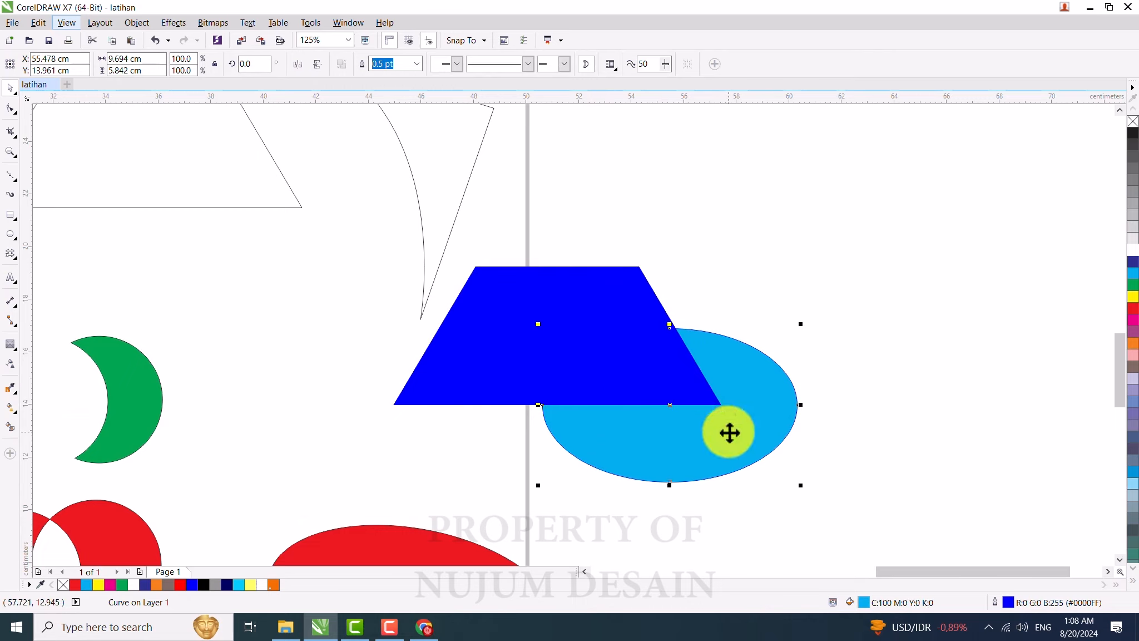
pyautogui.click(529, 286)
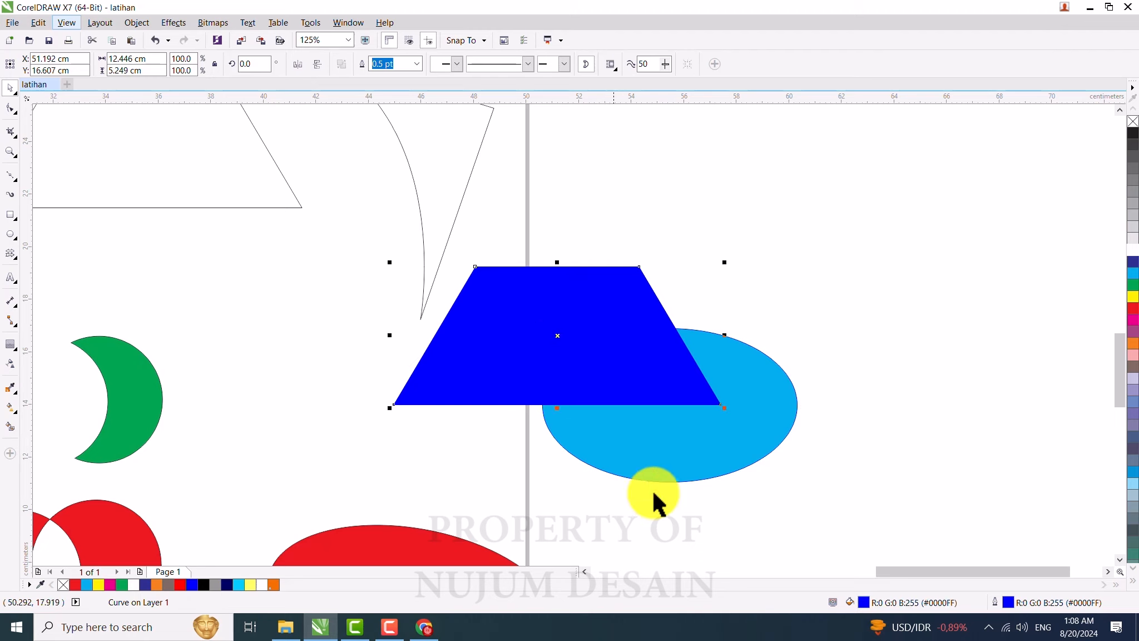
pyautogui.click(688, 442)
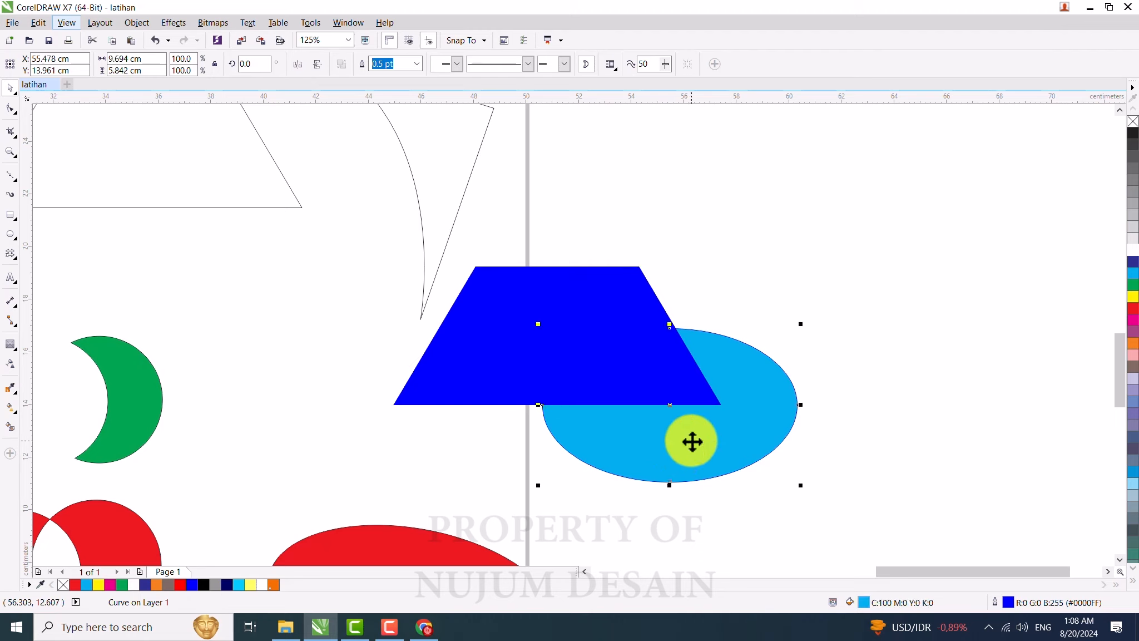
pyautogui.rightClick(691, 442)
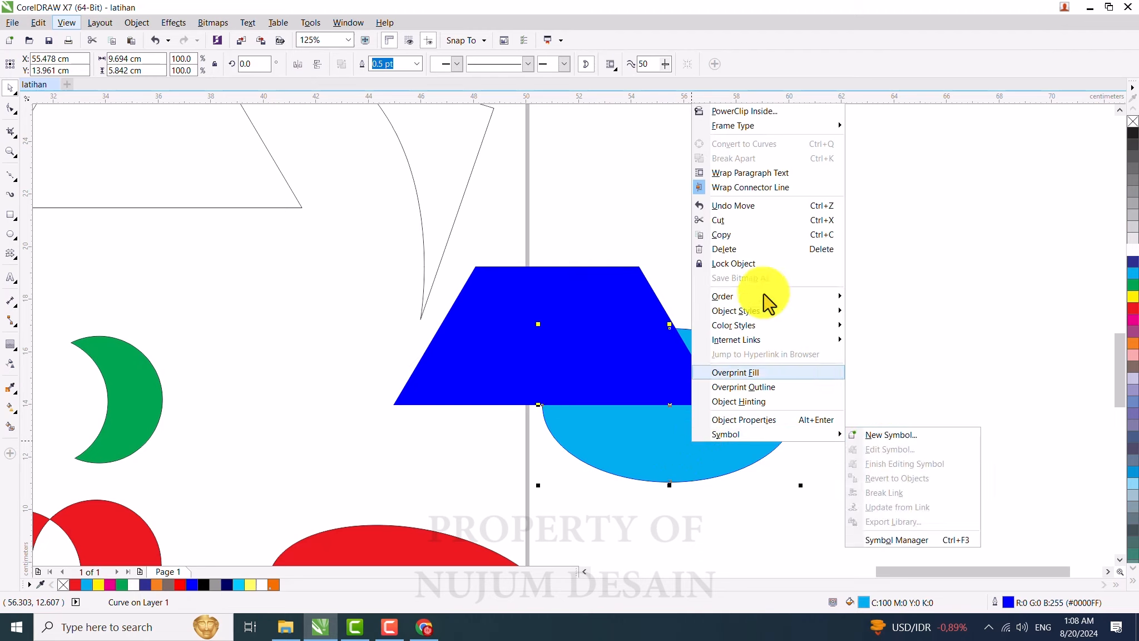
pyautogui.moveTo(785, 299)
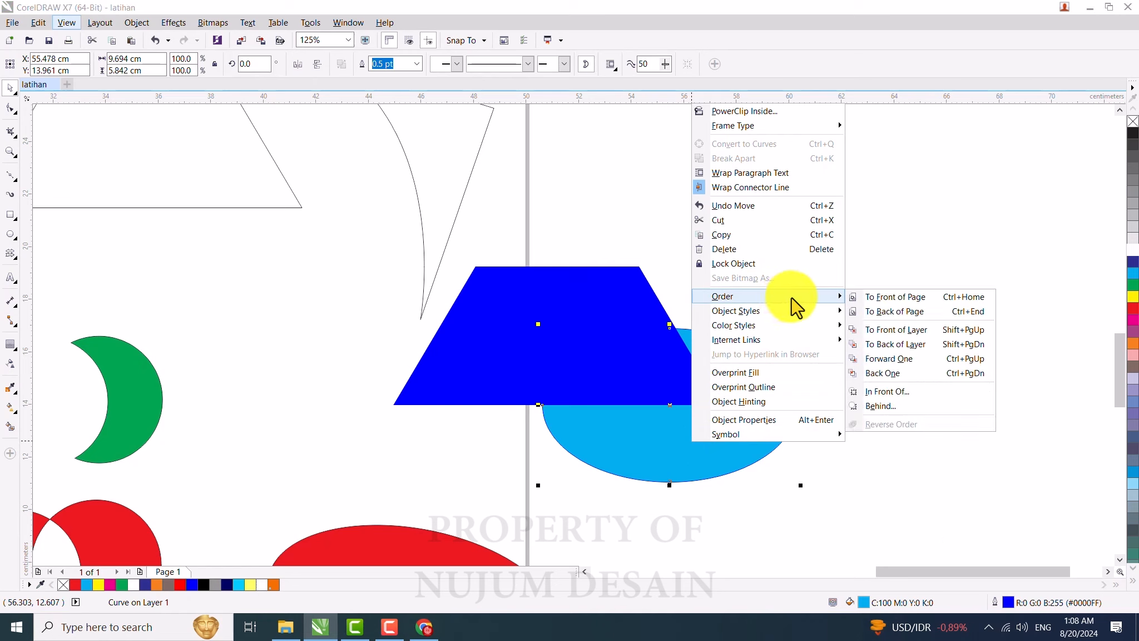
pyautogui.click(887, 392)
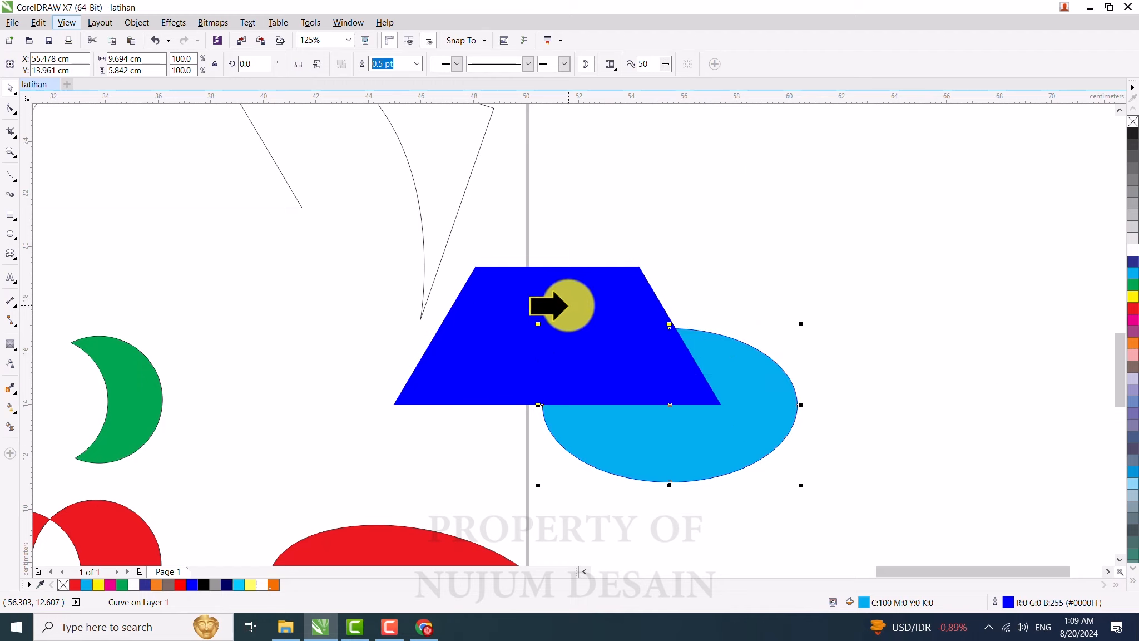
pyautogui.click(568, 305)
# Step: Move the blue ellipse slightly up and left, then send it back one level behind the trapezoid
pyautogui.click(655, 416)
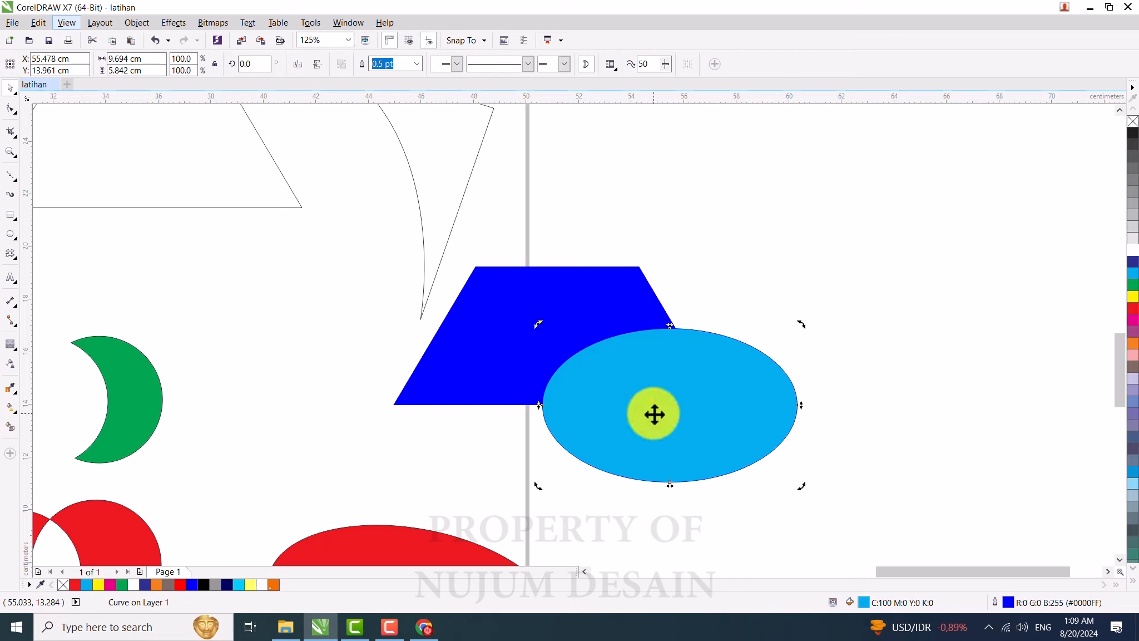
pyautogui.click(562, 283)
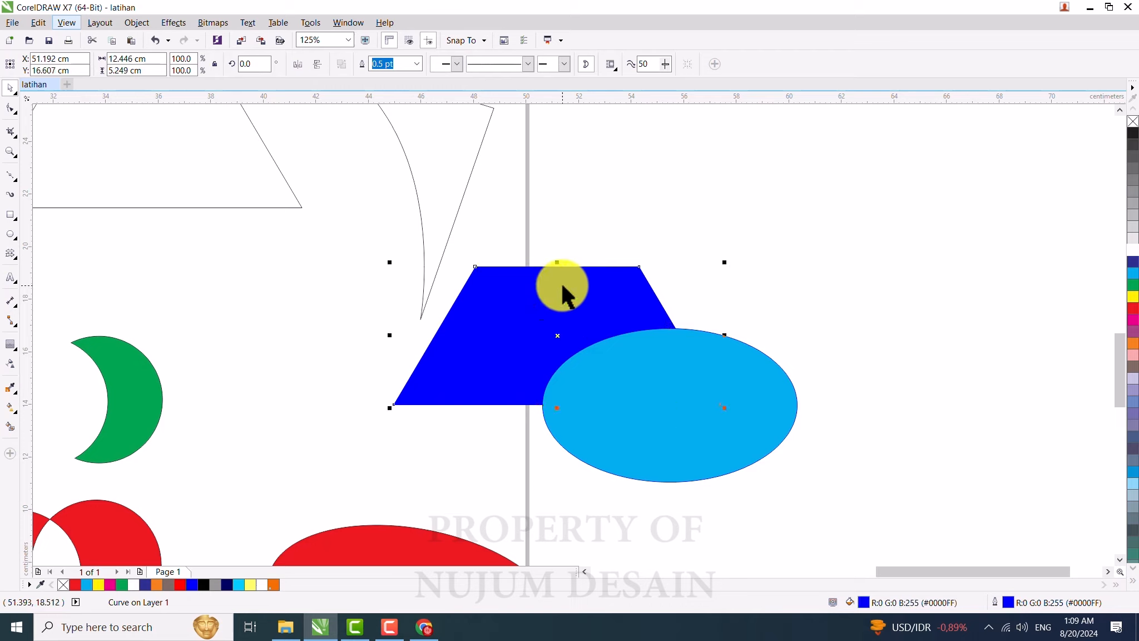
pyautogui.click(628, 424)
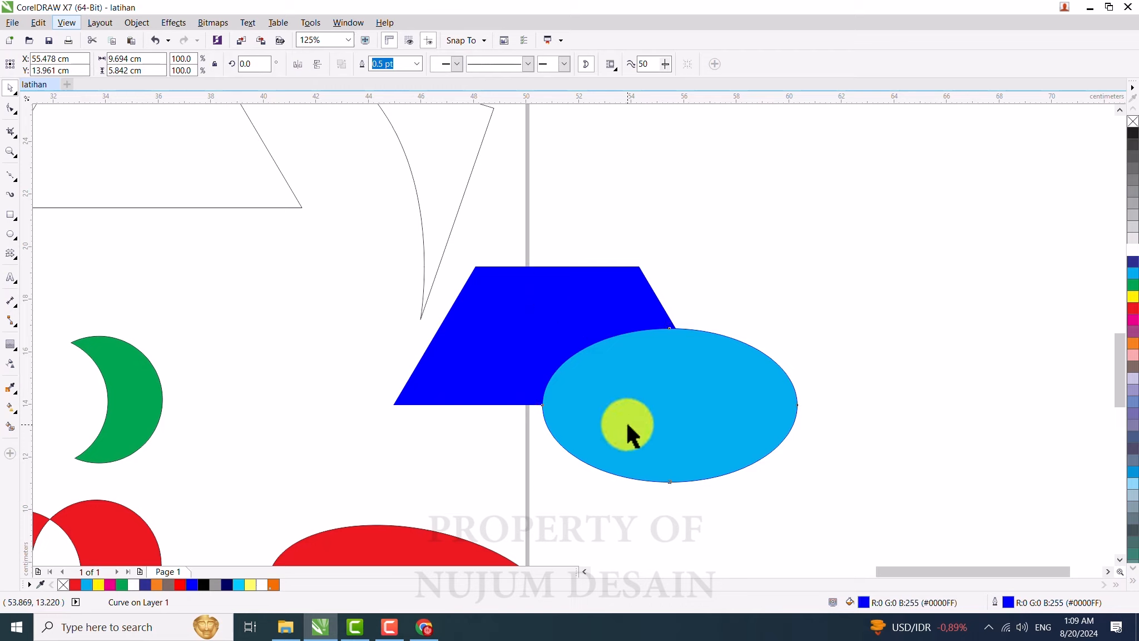
pyautogui.moveTo(664, 374); pyautogui.dragTo(624, 344)
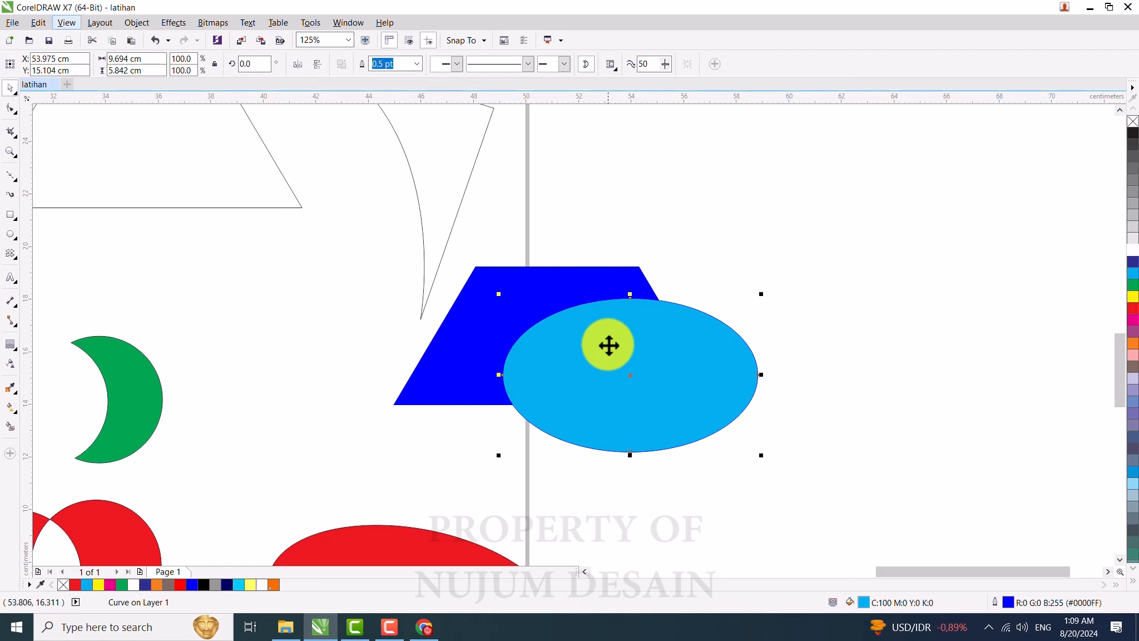
pyautogui.rightClick(608, 344)
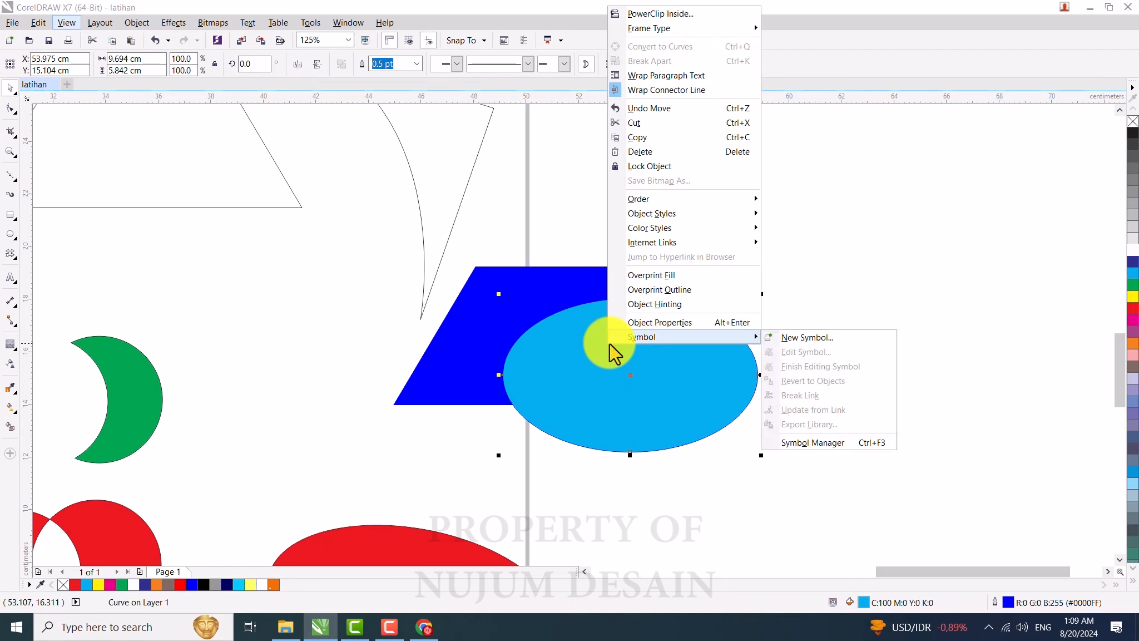
pyautogui.moveTo(685, 203)
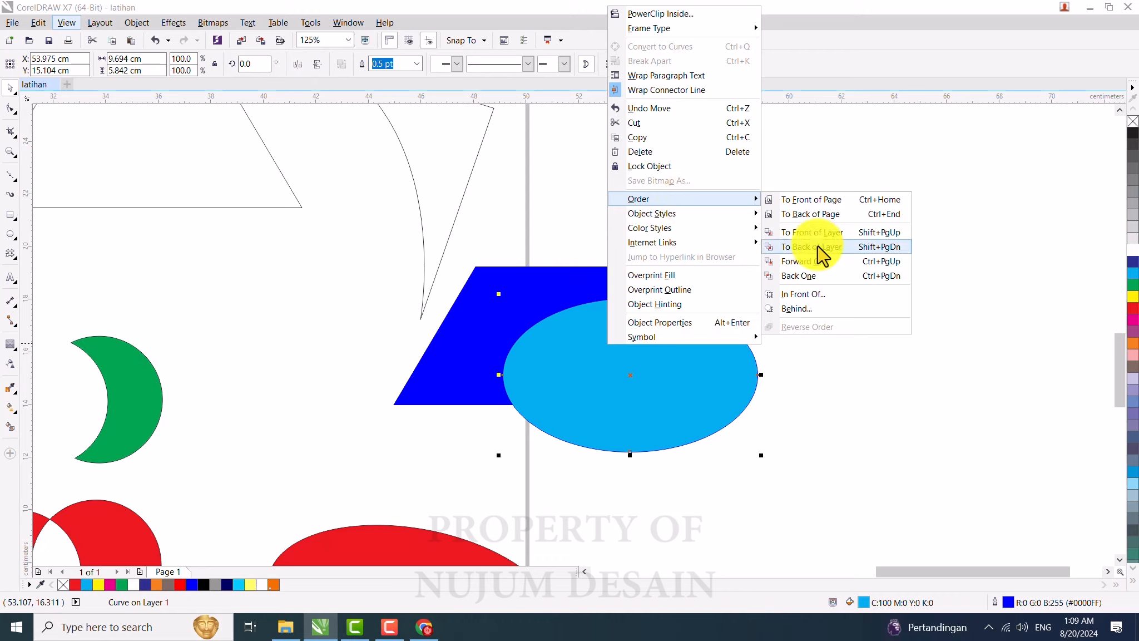
pyautogui.click(806, 279)
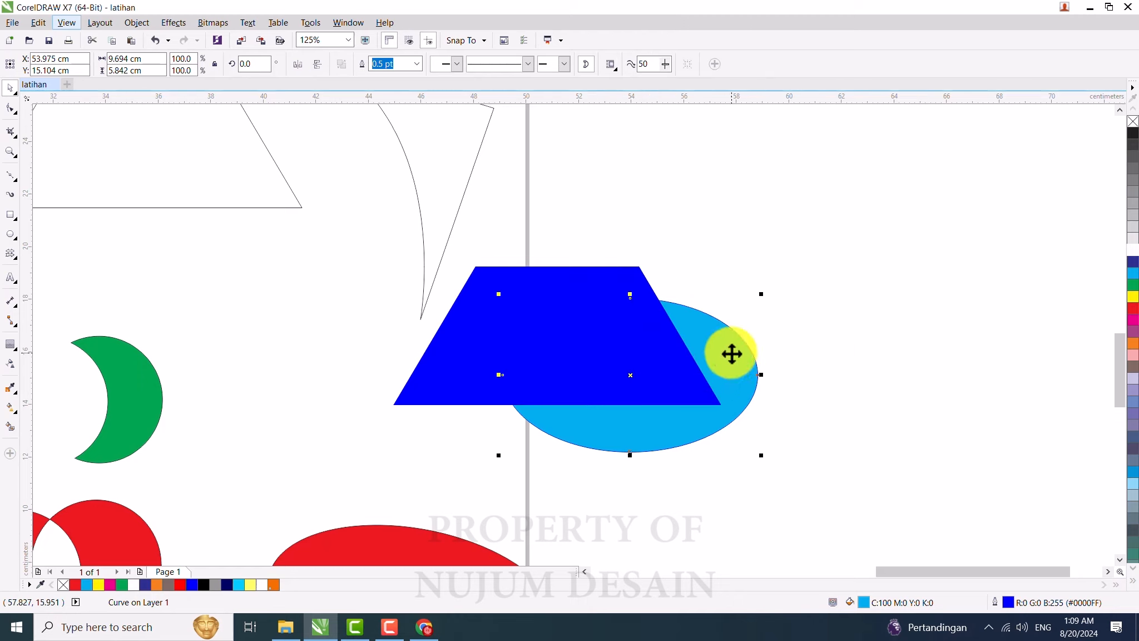
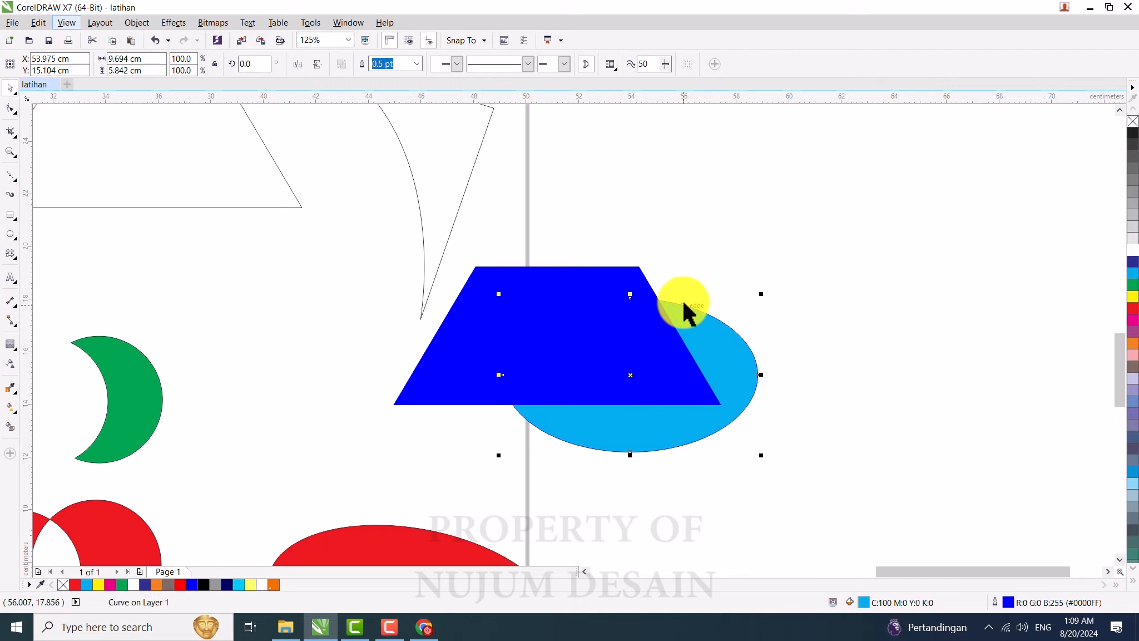
pyautogui.click(461, 328)
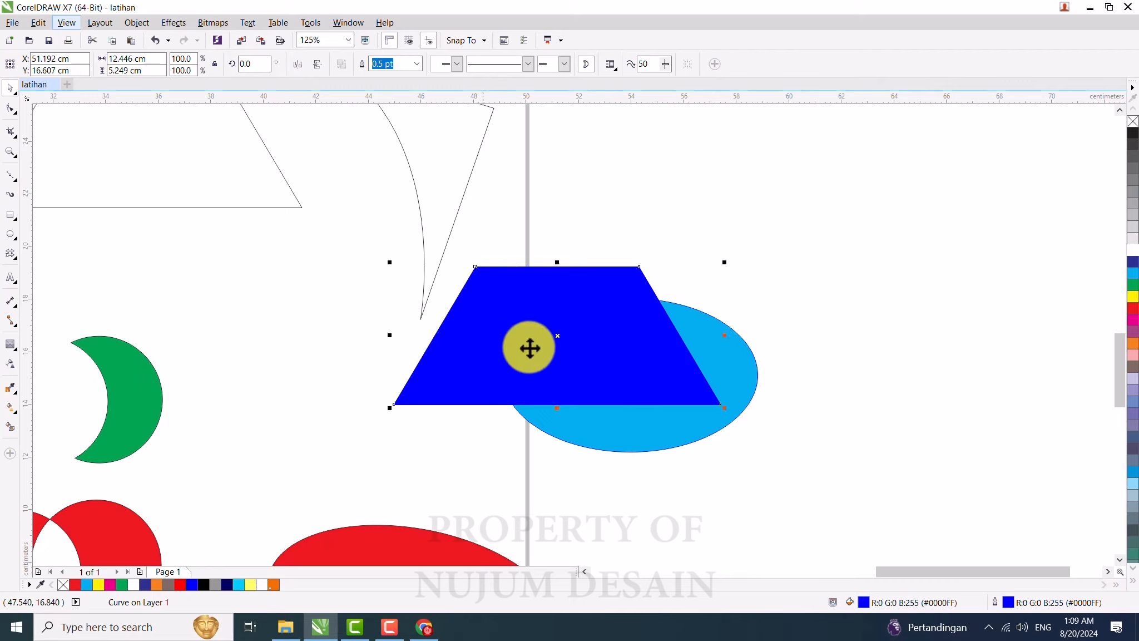
pyautogui.click(725, 364)
pyautogui.scroll(-3, 610, 346)
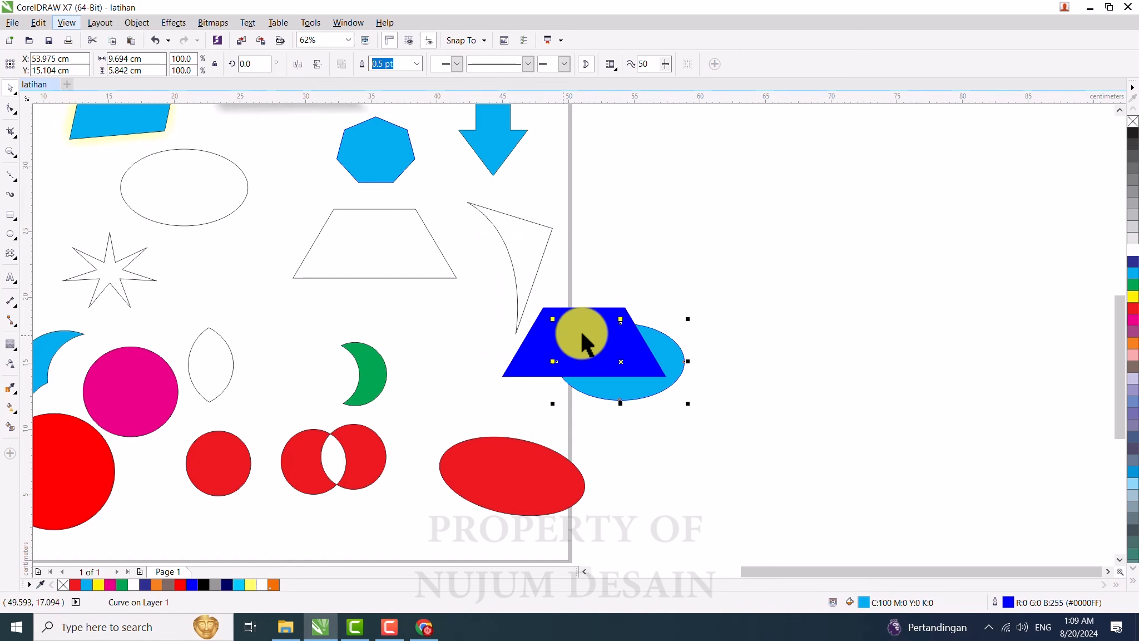
# Step: Remove the transparency from the Naruto image and nudge the image slightly downward
pyautogui.click(251, 317)
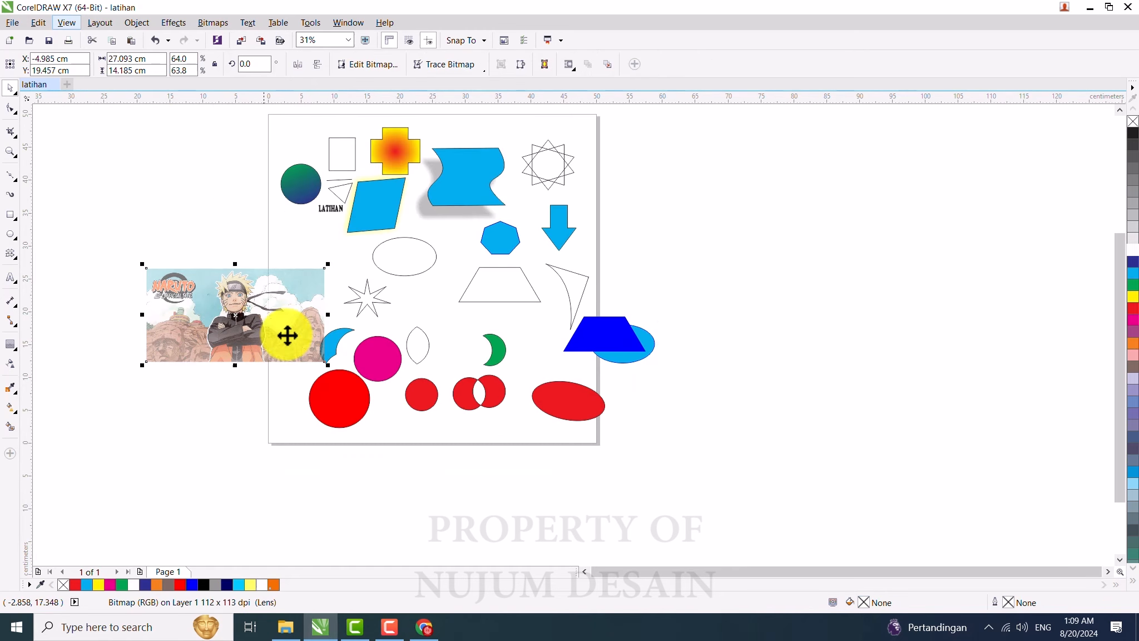
pyautogui.scroll(2, 249, 318)
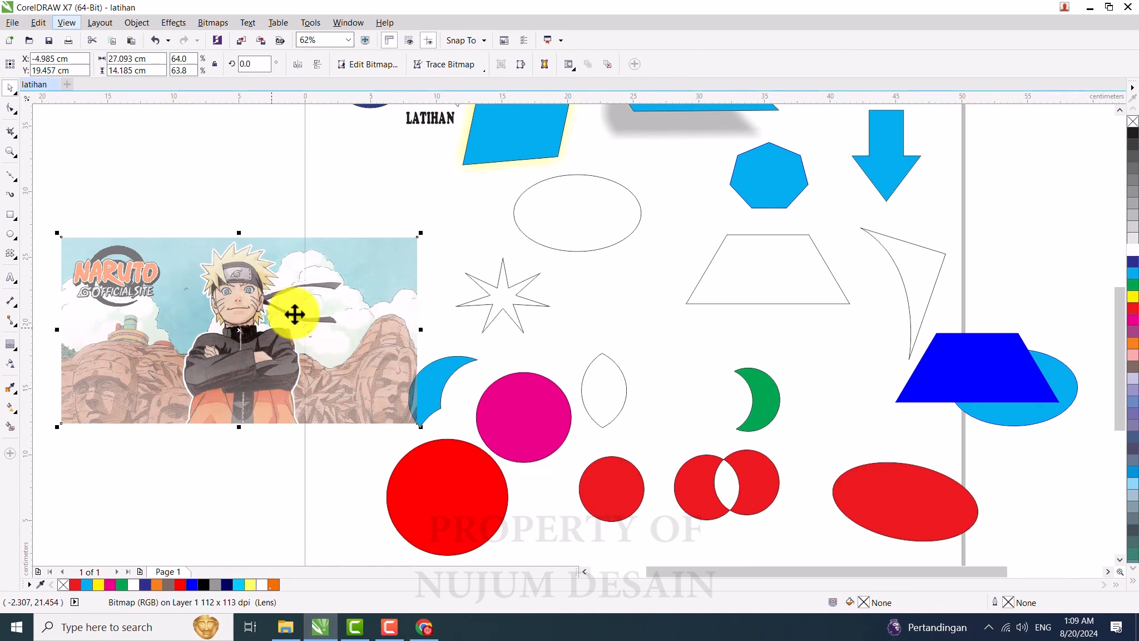
pyautogui.click(9, 367)
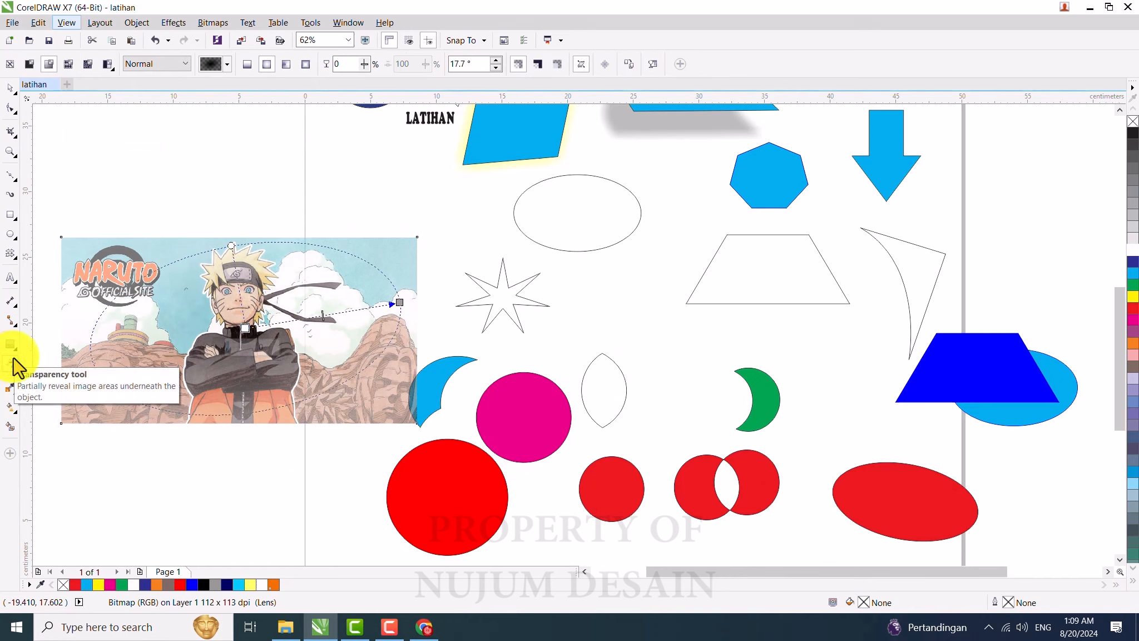
pyautogui.click(10, 64)
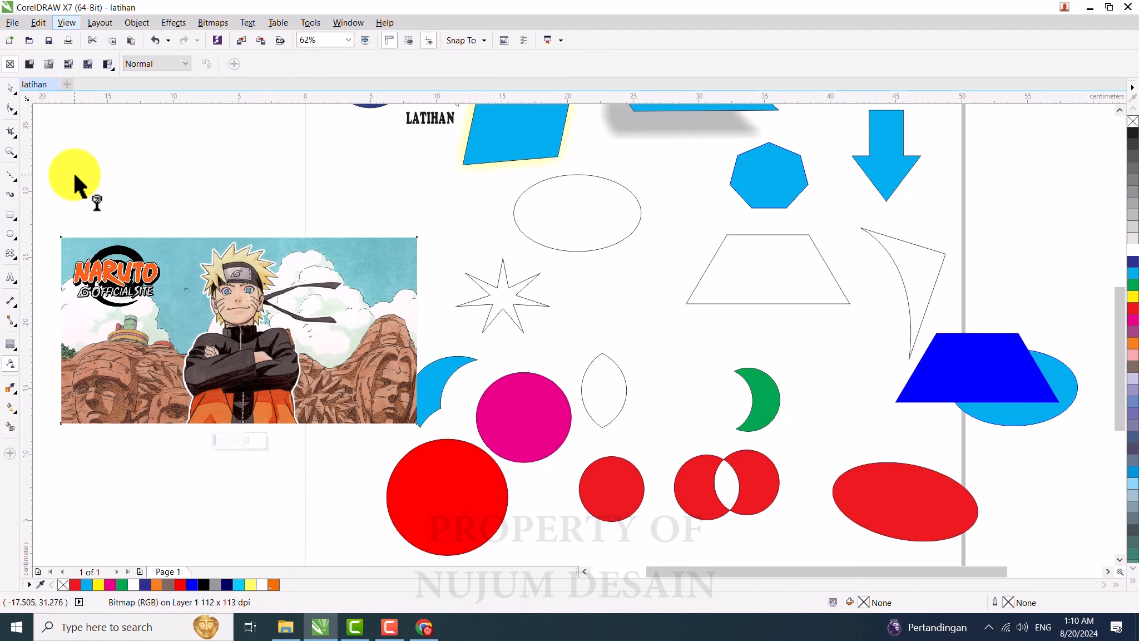
pyautogui.click(10, 88)
pyautogui.click(225, 329)
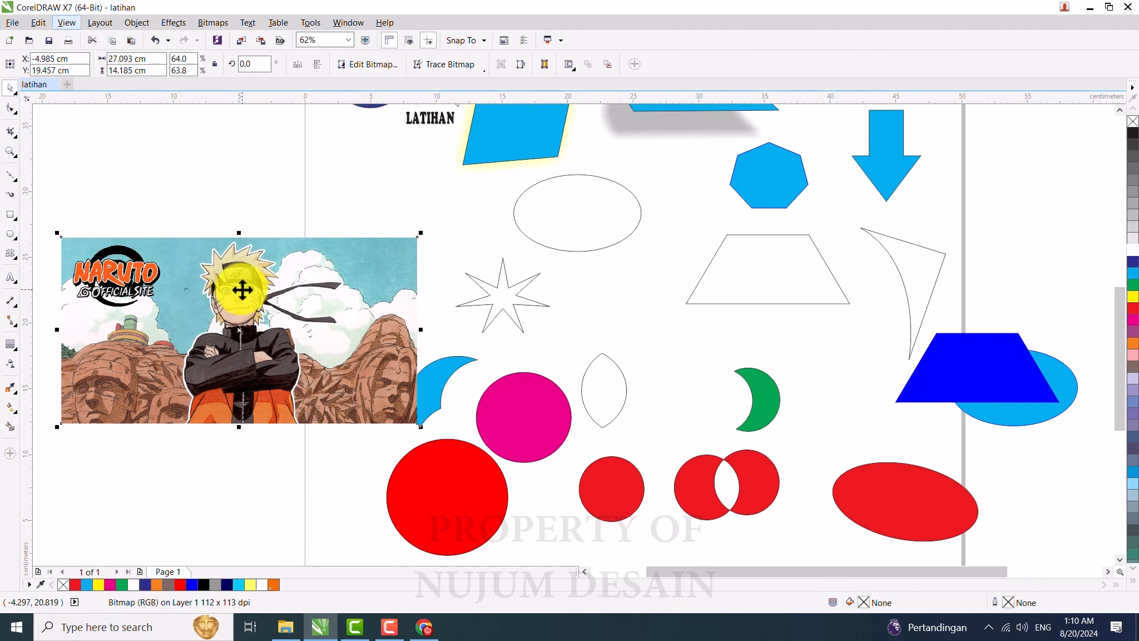
pyautogui.moveTo(237, 281); pyautogui.dragTo(239, 297)
# Step: Draw a rectangle about 20 x 12.9 cm to the left of the page, above the image
pyautogui.scroll(-1, 378, 300)
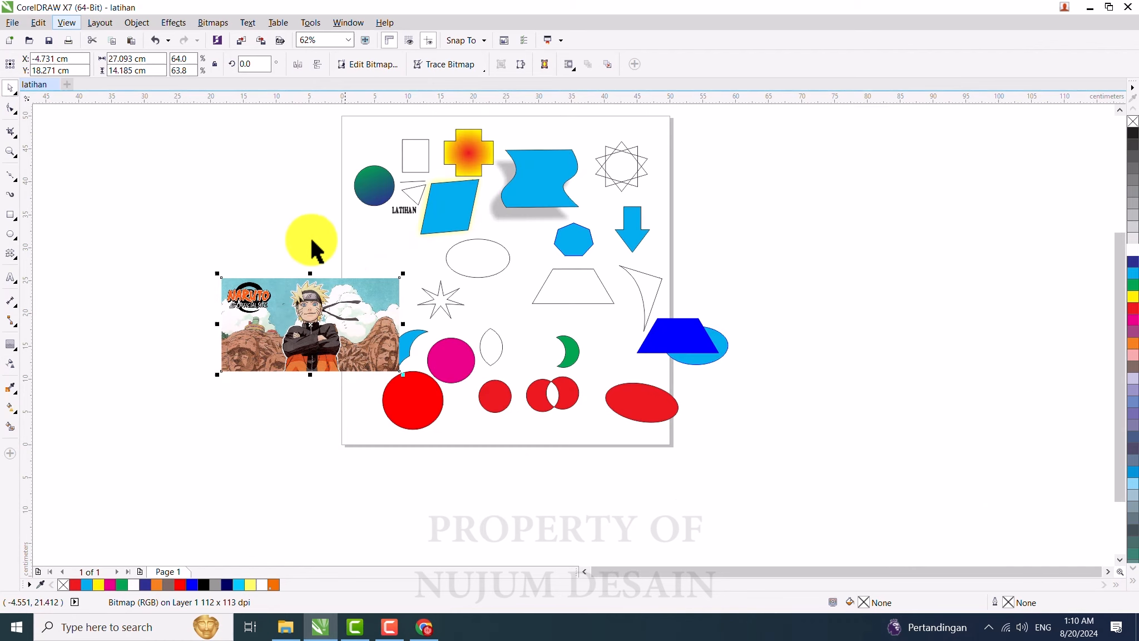
pyautogui.click(10, 215)
pyautogui.moveTo(181, 152); pyautogui.dragTo(313, 237)
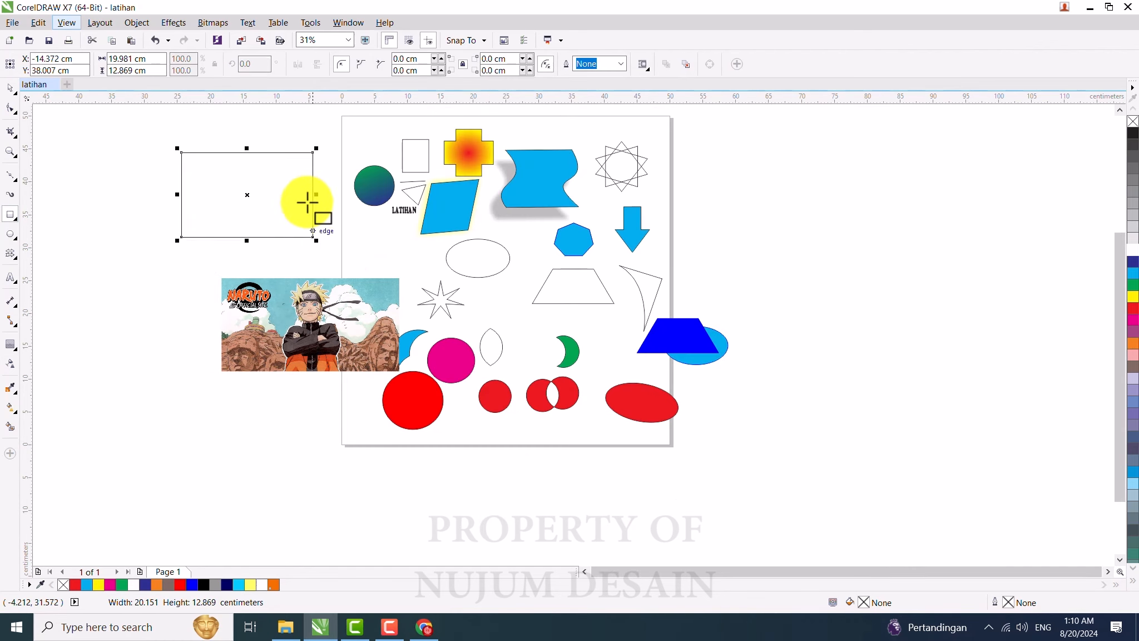
# Step: Move the rectangle slightly down and right, and move the image up so it sits just below the rectangle
pyautogui.scroll(1, 299, 162)
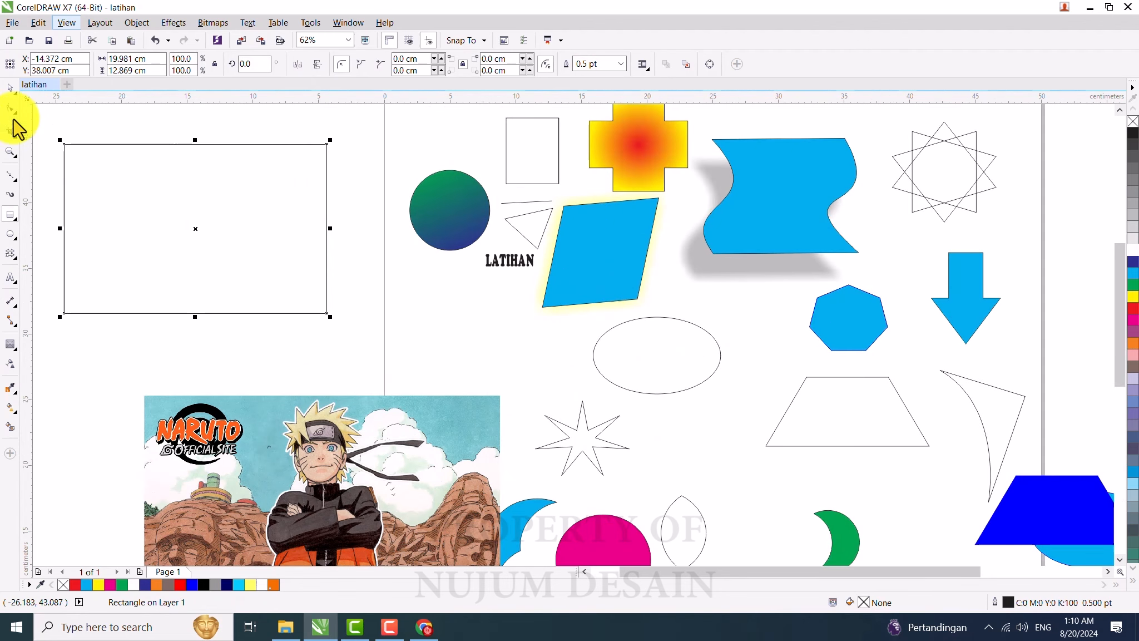
pyautogui.click(10, 89)
pyautogui.moveTo(118, 178); pyautogui.dragTo(140, 219)
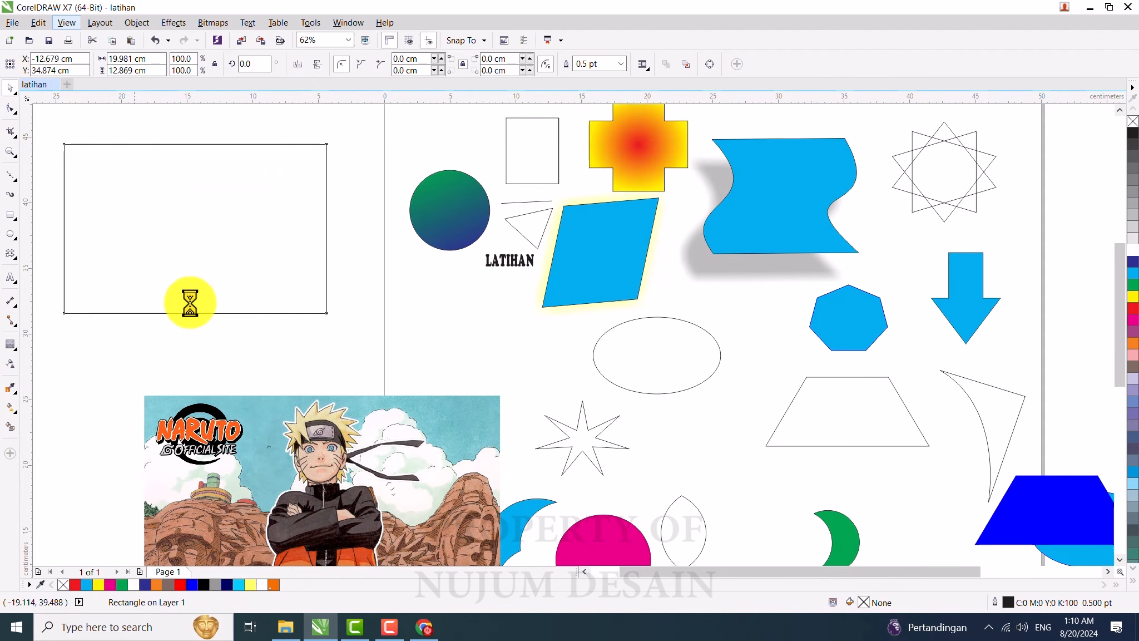
pyautogui.click(279, 463)
pyautogui.moveTo(359, 454); pyautogui.dragTo(283, 447)
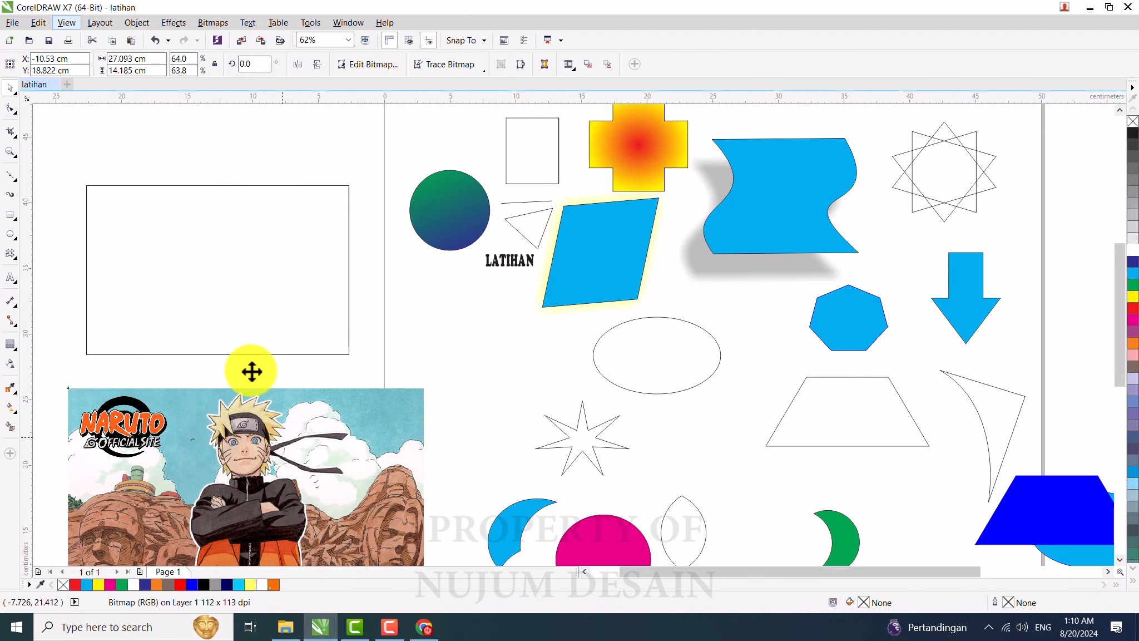
# Step: Place the Naruto image inside the rectangle with PowerClip Inside
pyautogui.click(224, 266)
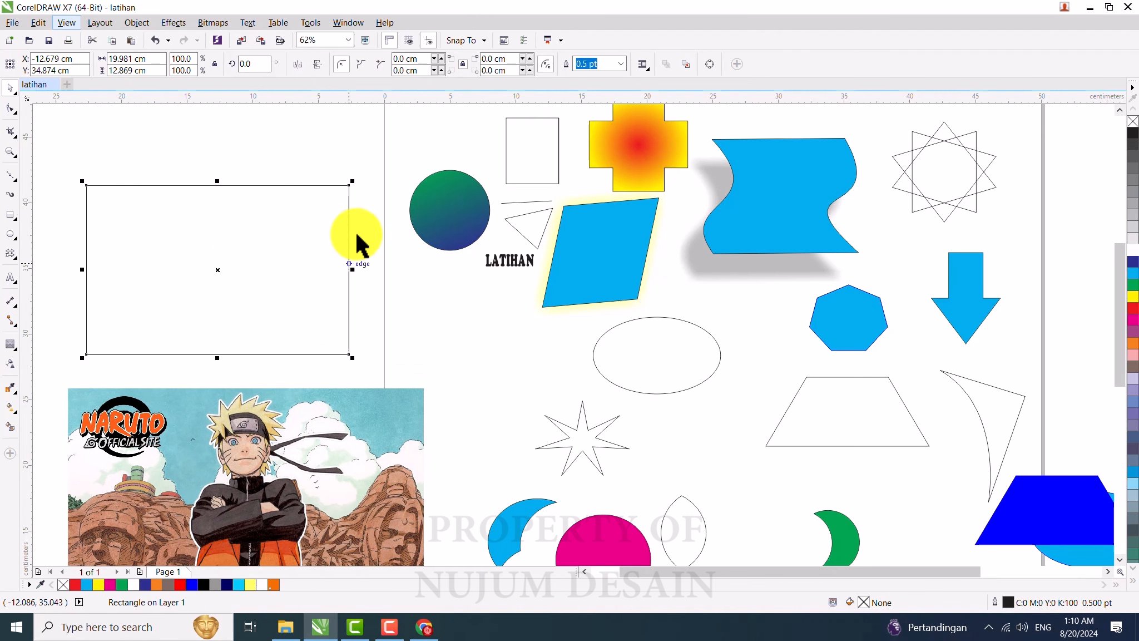
pyautogui.click(304, 455)
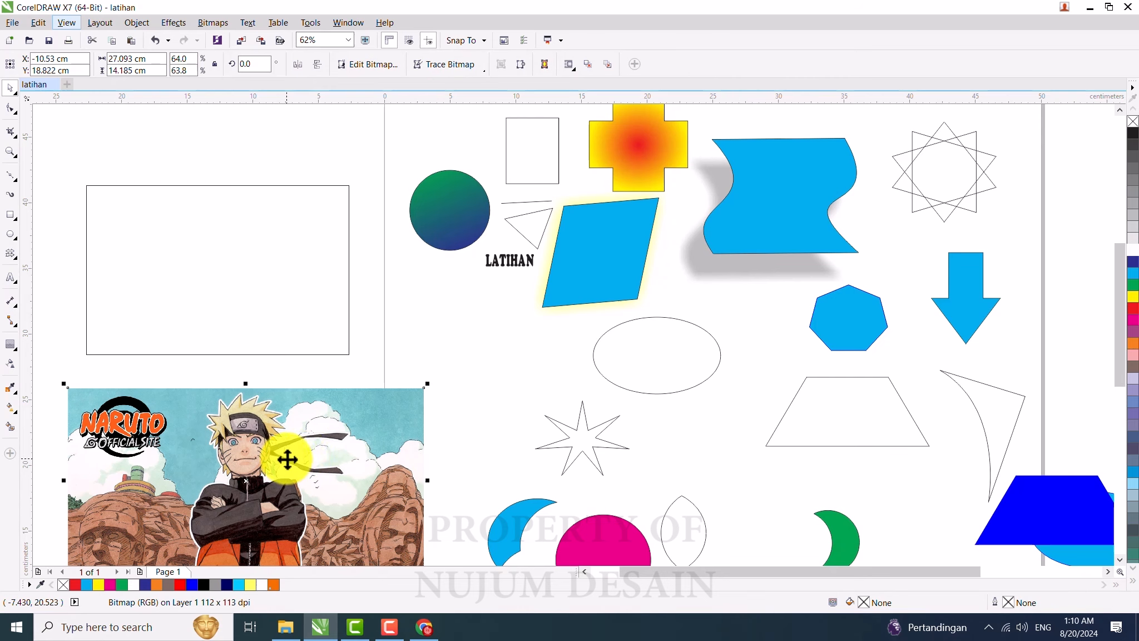
pyautogui.rightClick(287, 459)
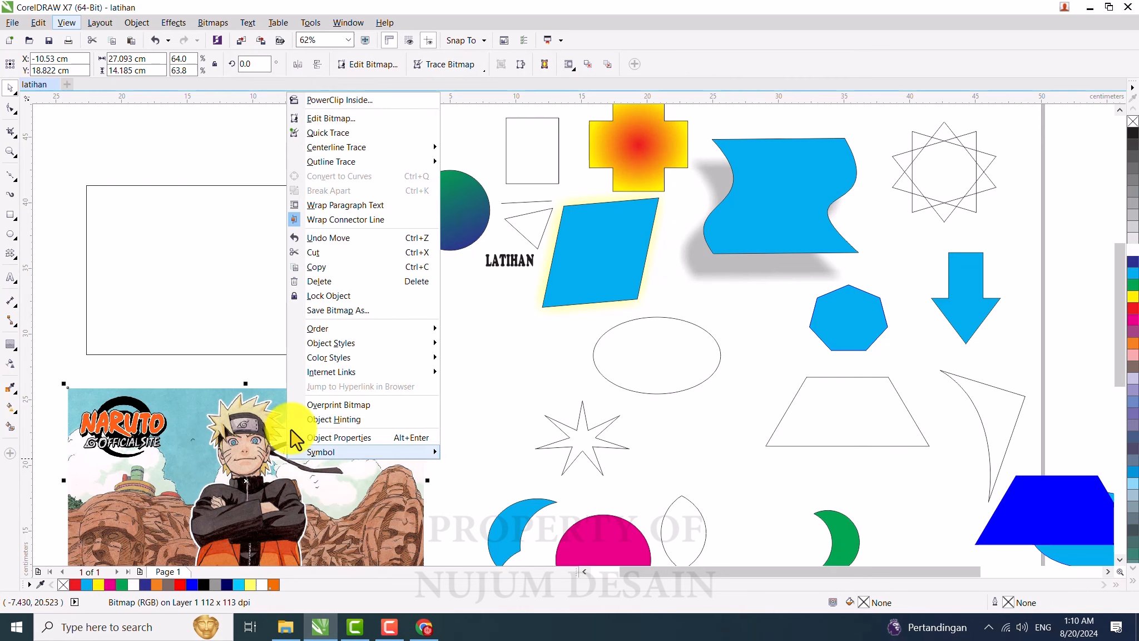
pyautogui.click(328, 101)
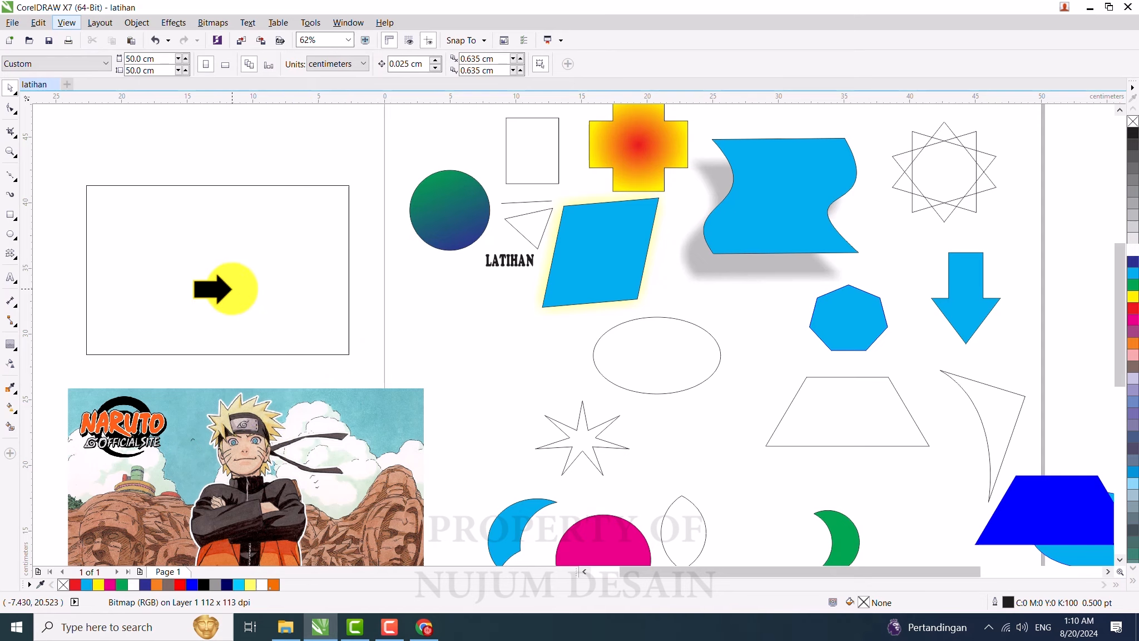
pyautogui.click(221, 244)
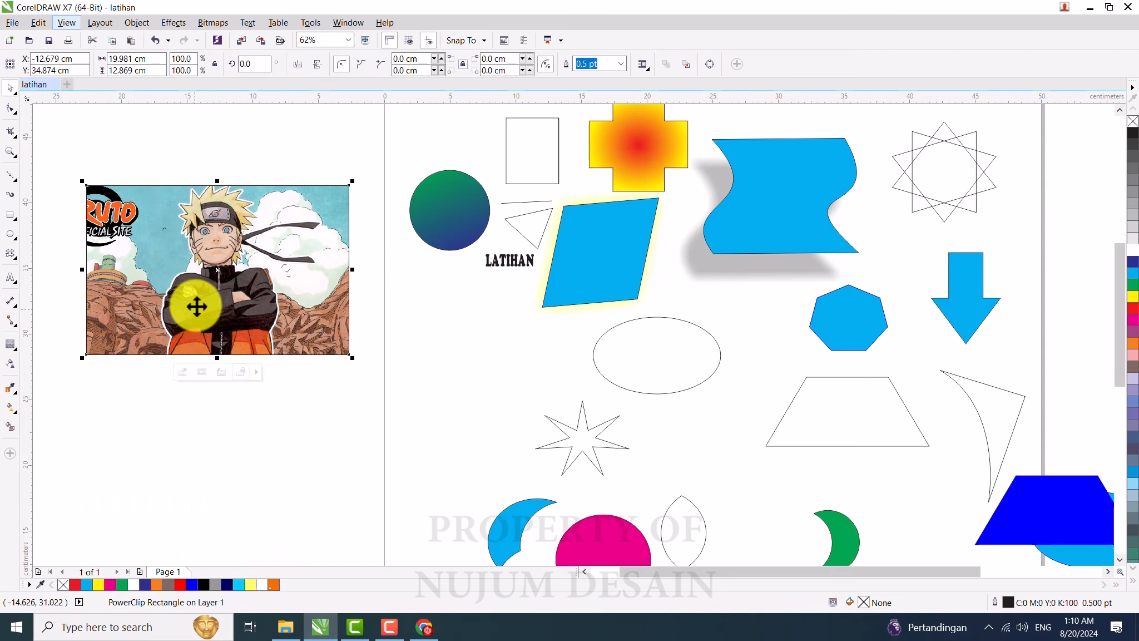
# Step: Edit the PowerClip contents to shift the image right and down, then move the whole PowerClip down and right
pyautogui.doubleClick(212, 234)
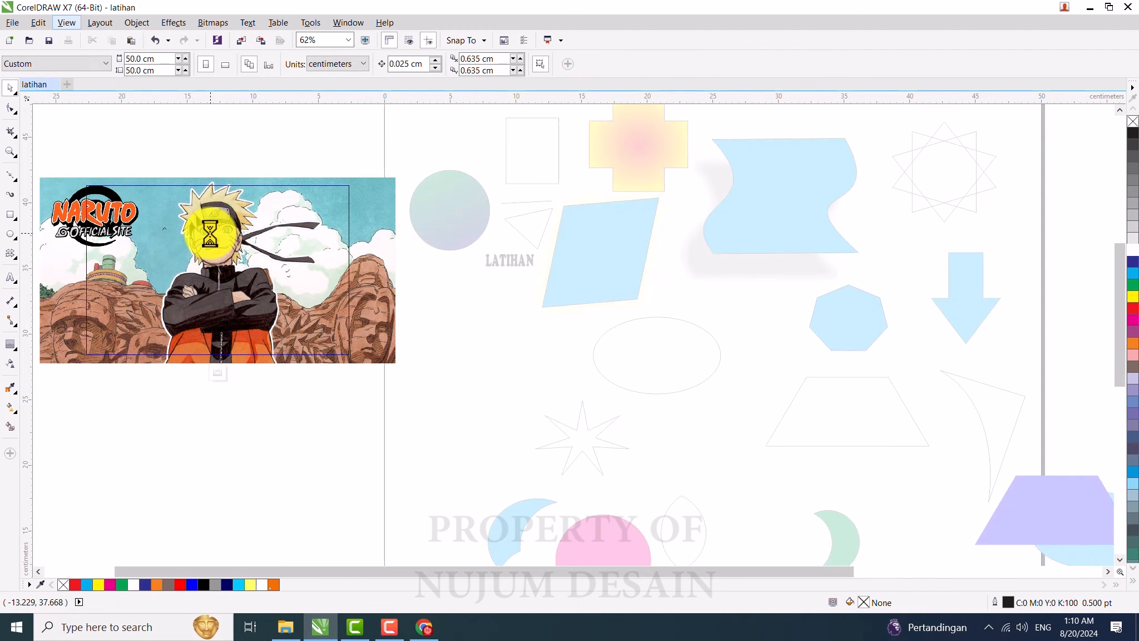
pyautogui.click(218, 374)
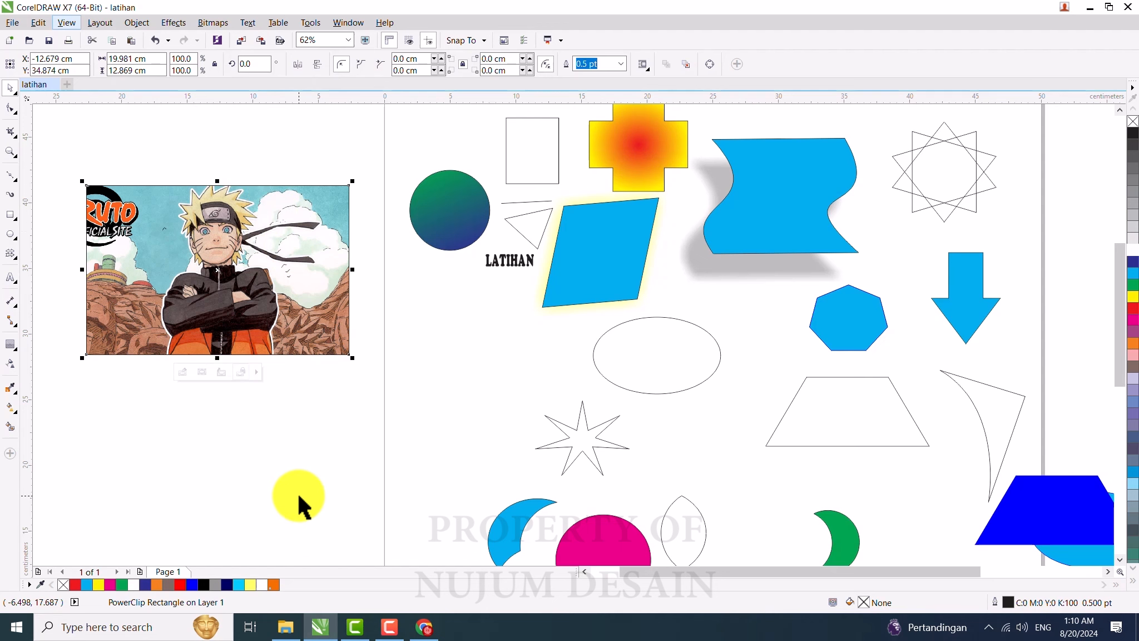
pyautogui.keyDown('ctrl'); pyautogui.click(244, 257); pyautogui.keyUp('ctrl')
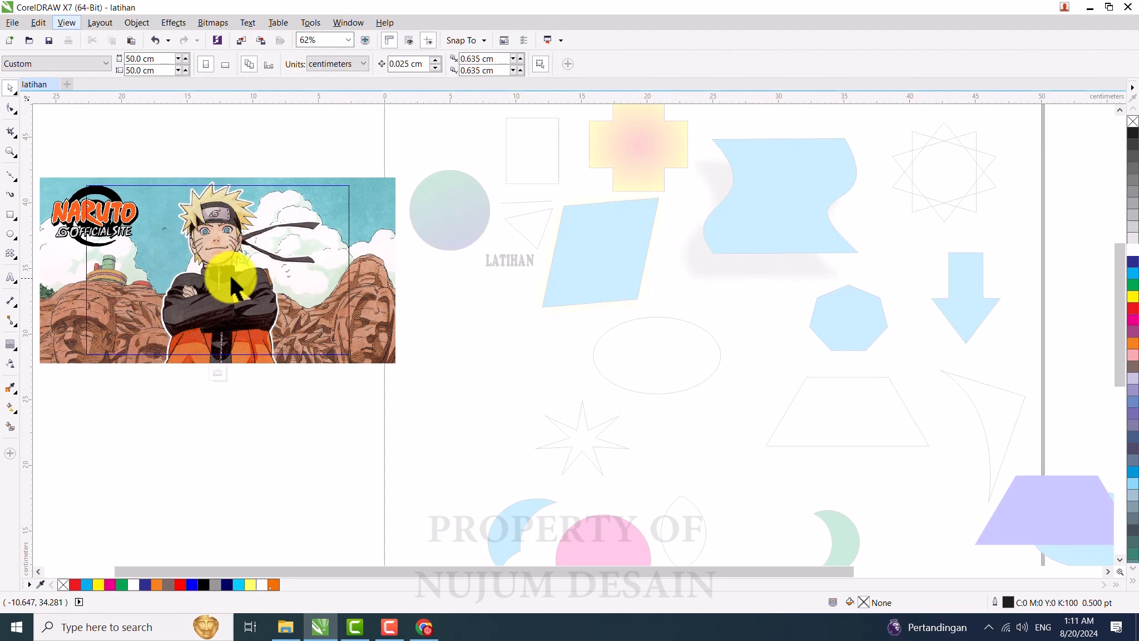
pyautogui.moveTo(231, 301); pyautogui.dragTo(276, 316)
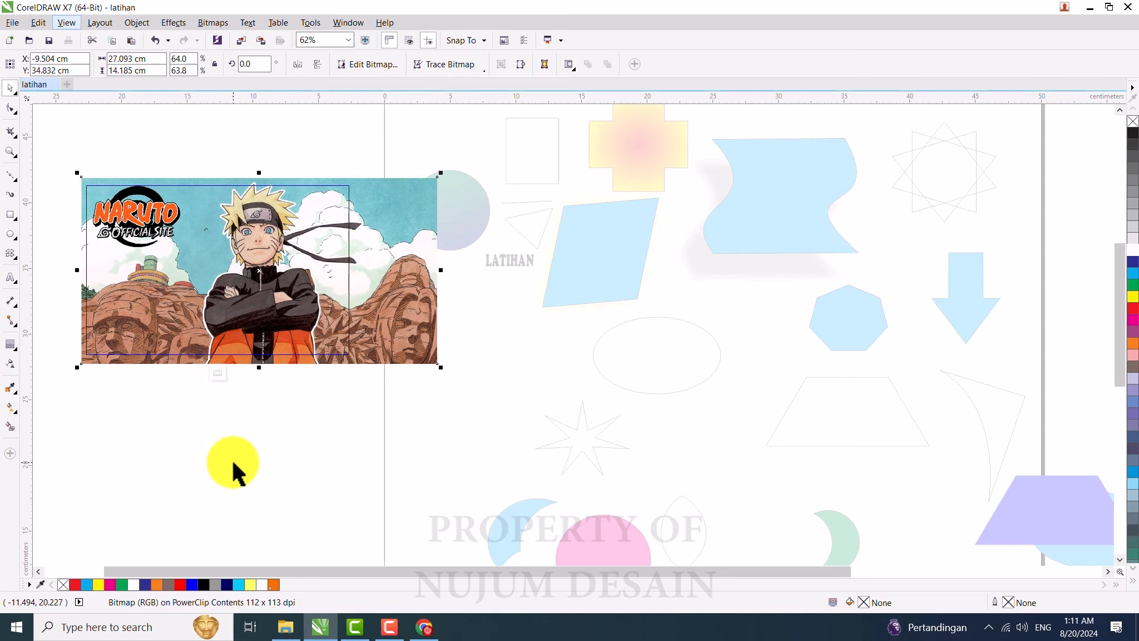
pyautogui.click(219, 132)
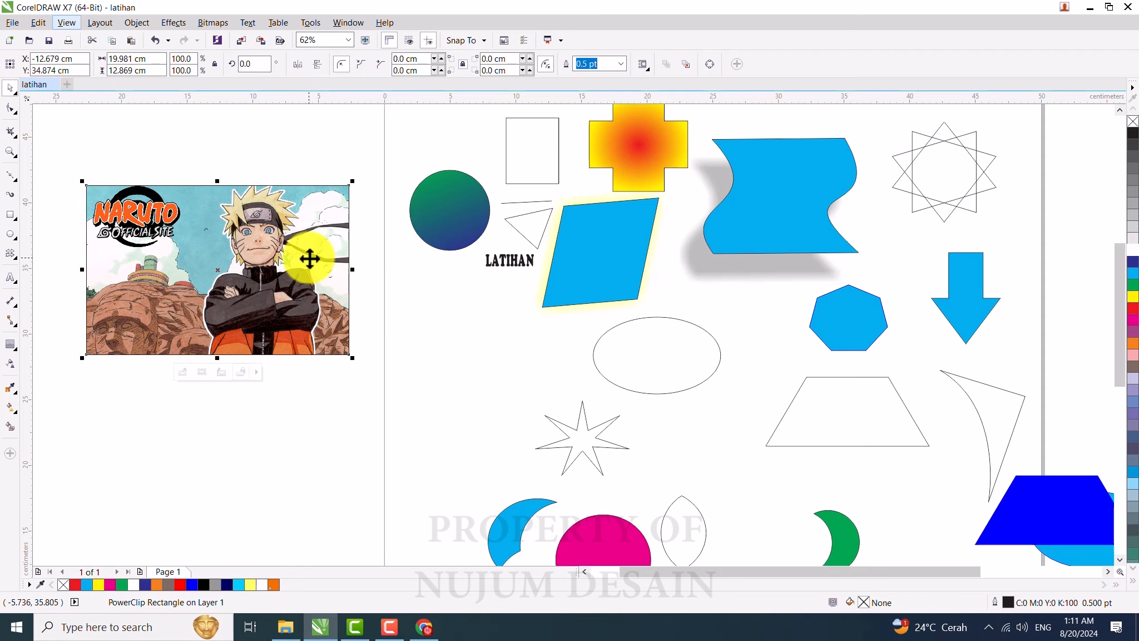
pyautogui.moveTo(203, 233); pyautogui.dragTo(343, 336)
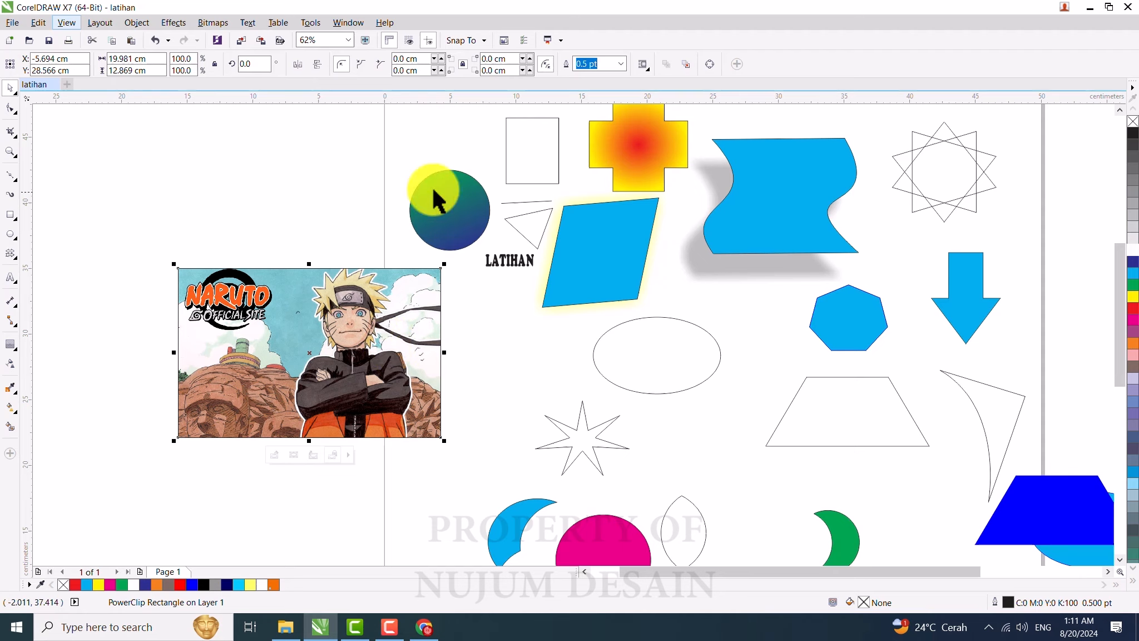
# Step: Draw a small rectangle about 8.5 x 5.2 cm above the PowerClip image
pyautogui.click(11, 216)
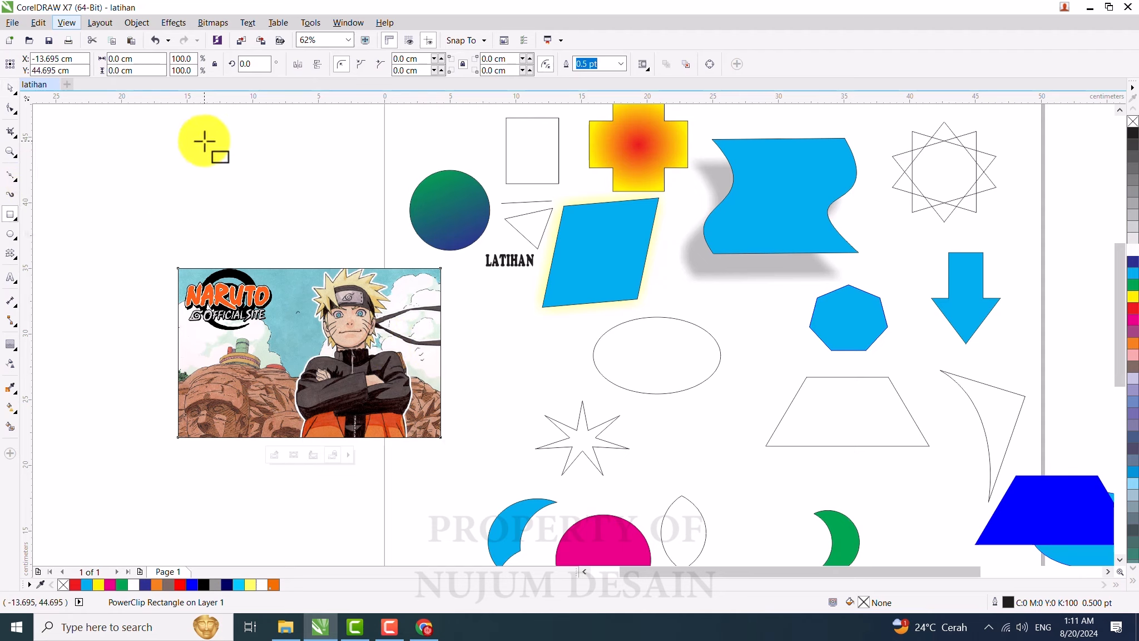
pyautogui.moveTo(204, 141); pyautogui.dragTo(316, 209)
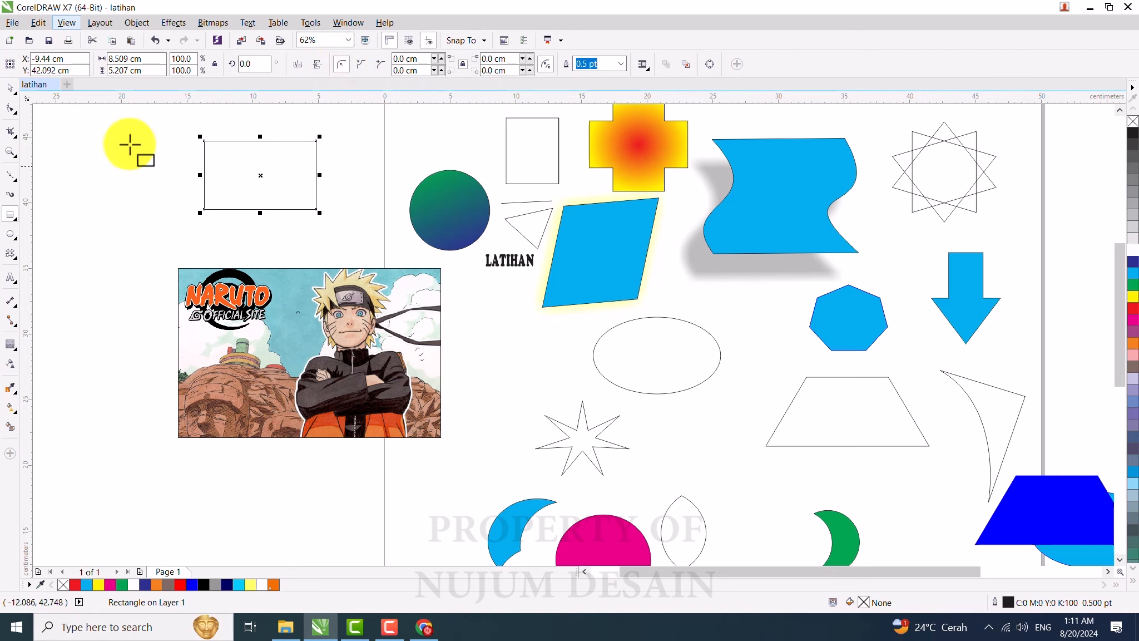
# Step: Round the small rectangle's corners by dragging a corner node with the Shape tool
pyautogui.click(11, 111)
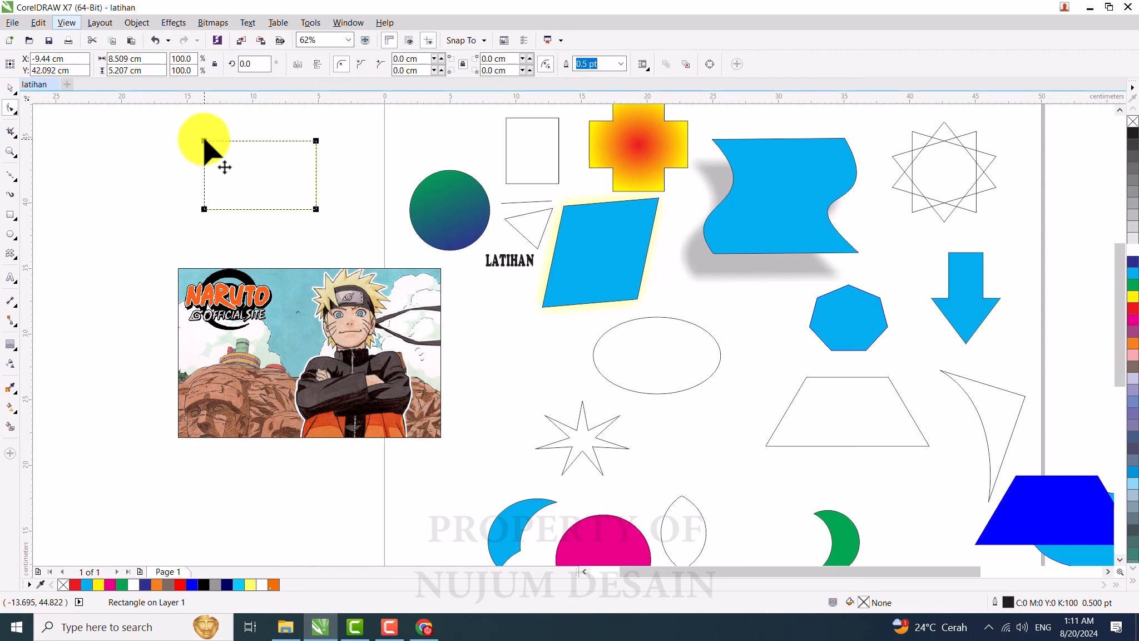
pyautogui.moveTo(204, 140); pyautogui.dragTo(227, 162)
pyautogui.hotkey('ctrl', 'z')
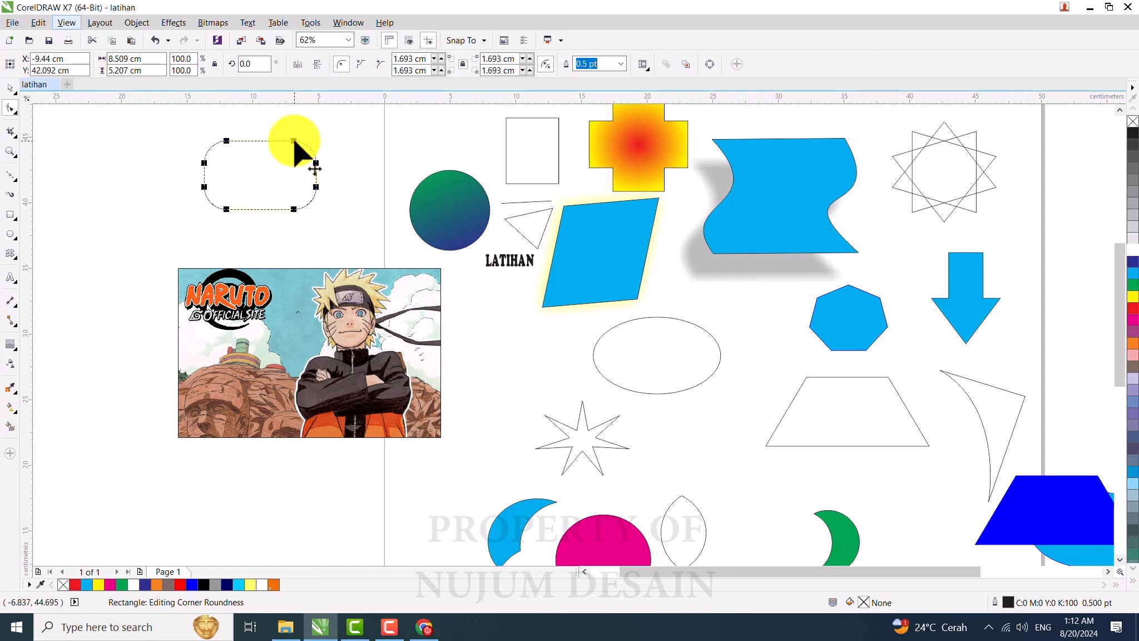
pyautogui.moveTo(294, 141)
pyautogui.mouseDown()
pyautogui.moveTo(288, 157)
pyautogui.moveTo(298, 157)
pyautogui.mouseUp()
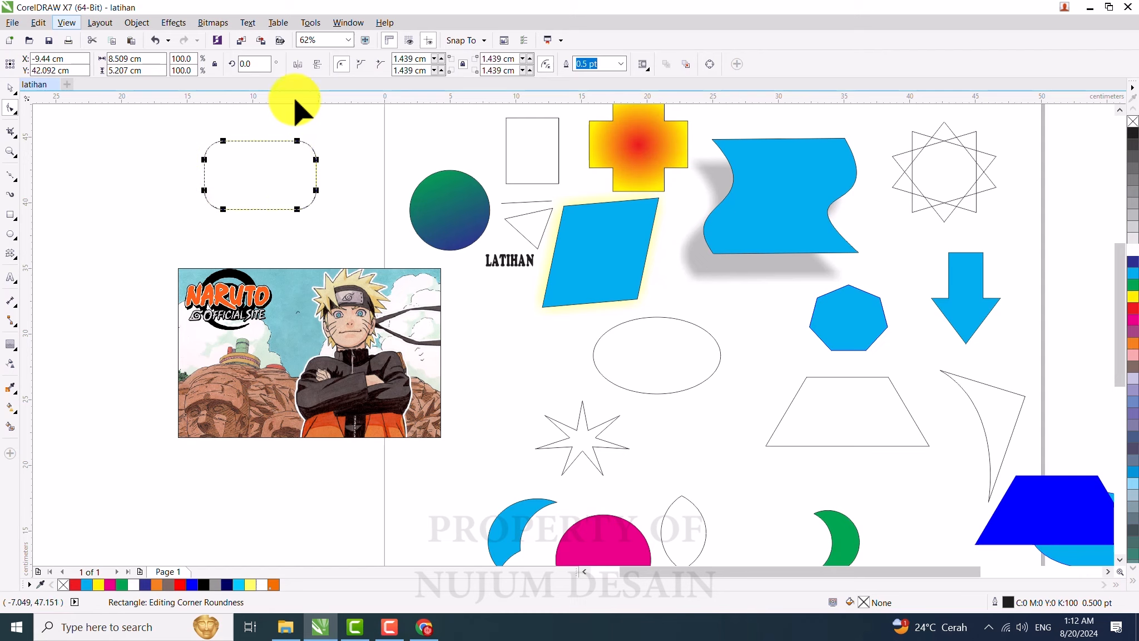
# Step: Change the rectangle's corner style to chamfered corners
pyautogui.click(360, 66)
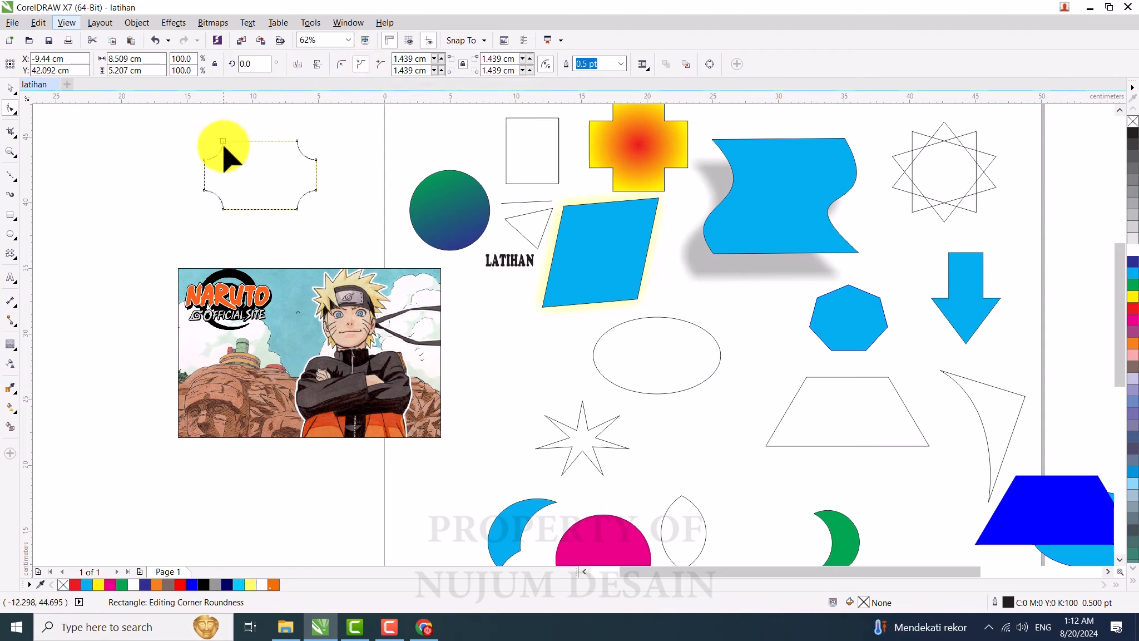
pyautogui.click(382, 65)
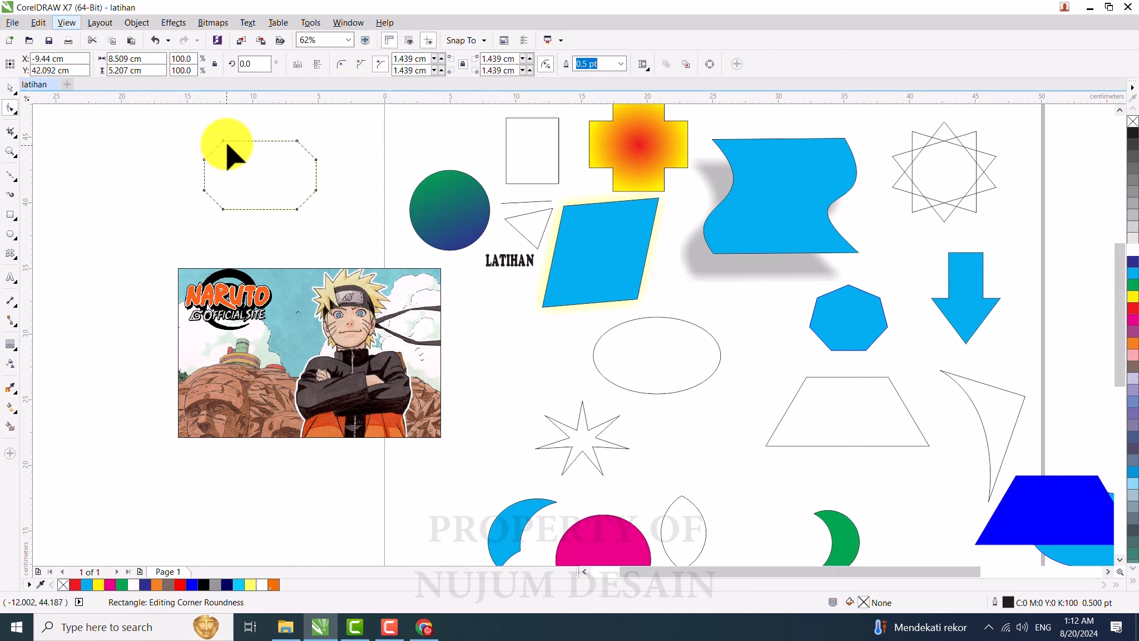
# Step: Drag the corner nodes to make uneven chamfers of about 1.5 cm and 0.93 cm
pyautogui.moveTo(205, 163); pyautogui.dragTo(226, 140)
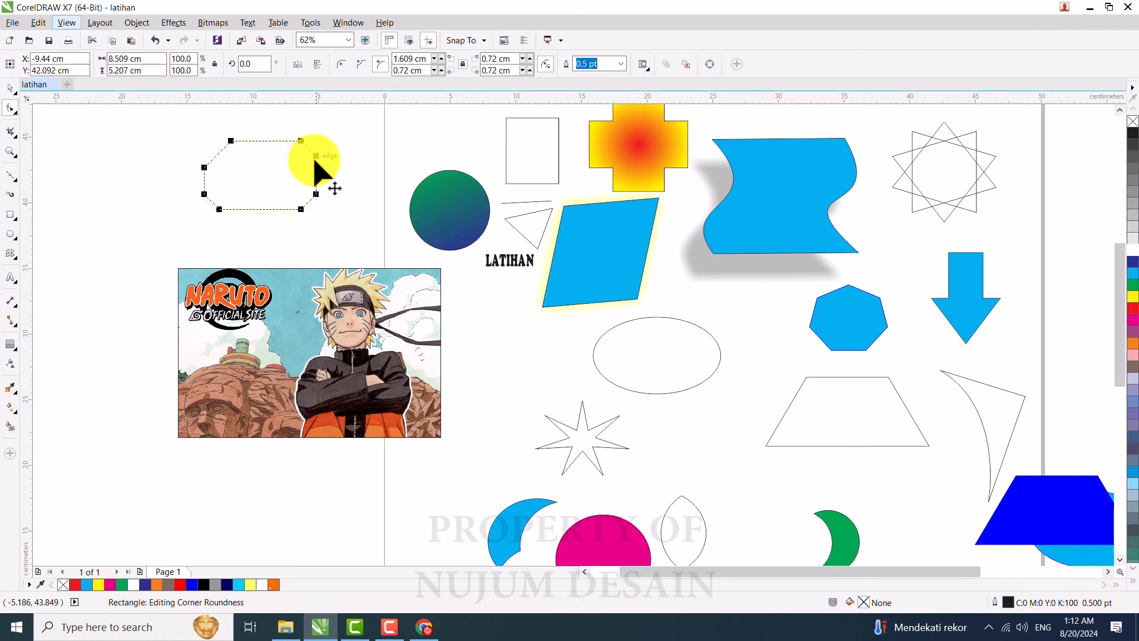
pyautogui.moveTo(318, 170); pyautogui.dragTo(210, 176)
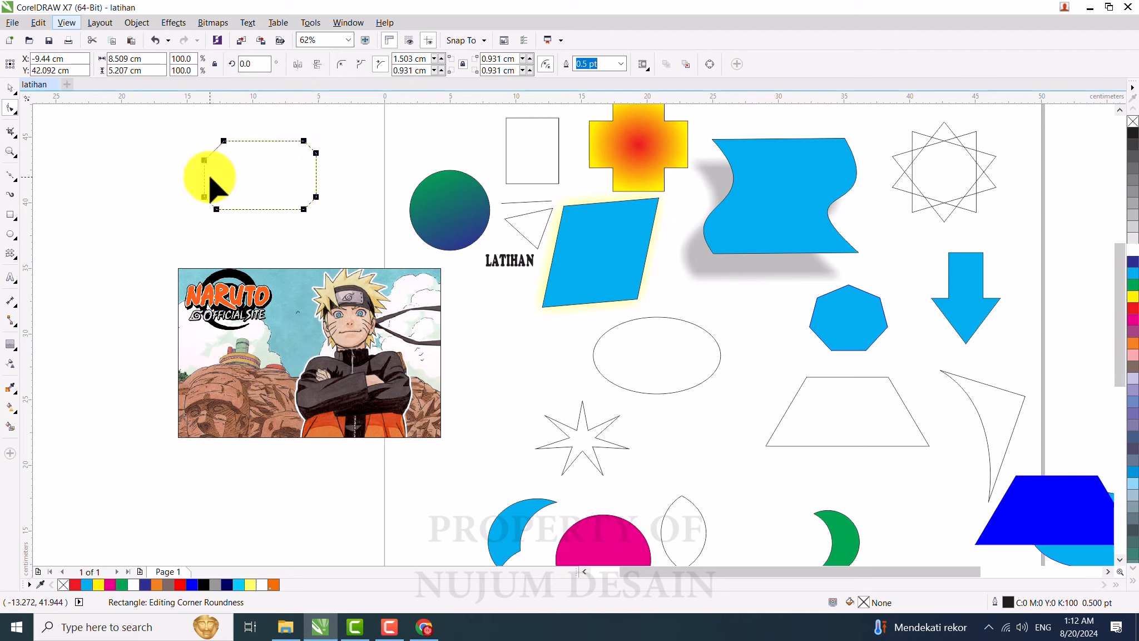
pyautogui.moveTo(210, 189); pyautogui.dragTo(211, 188)
pyautogui.press('space')
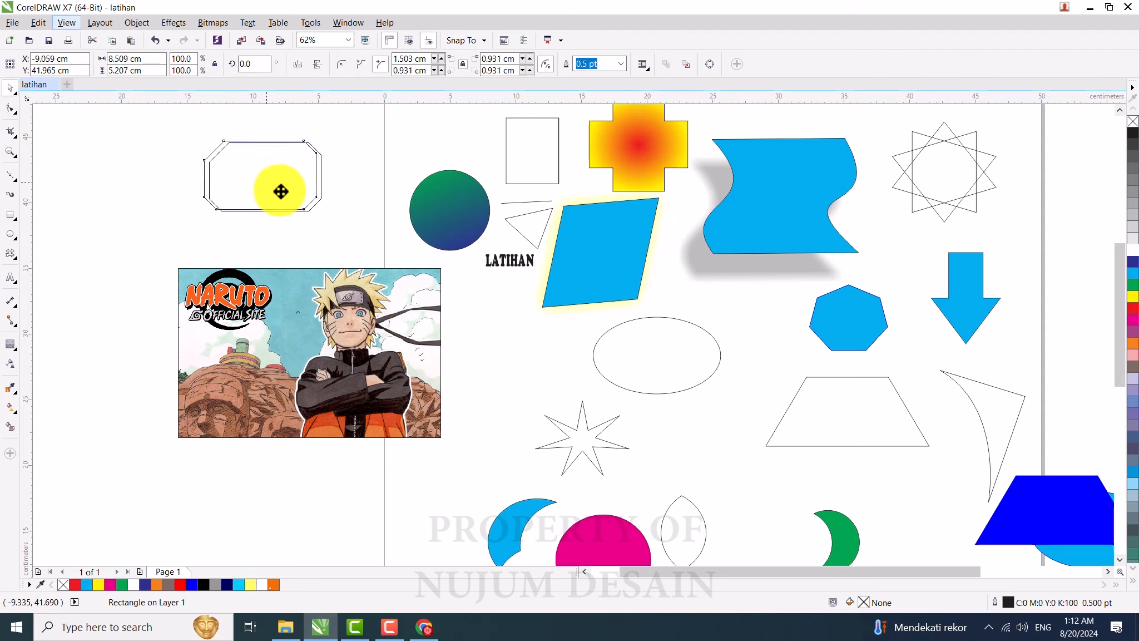
# Step: Move the chamfered rectangle slightly down and right
pyautogui.moveTo(279, 186); pyautogui.dragTo(315, 208)
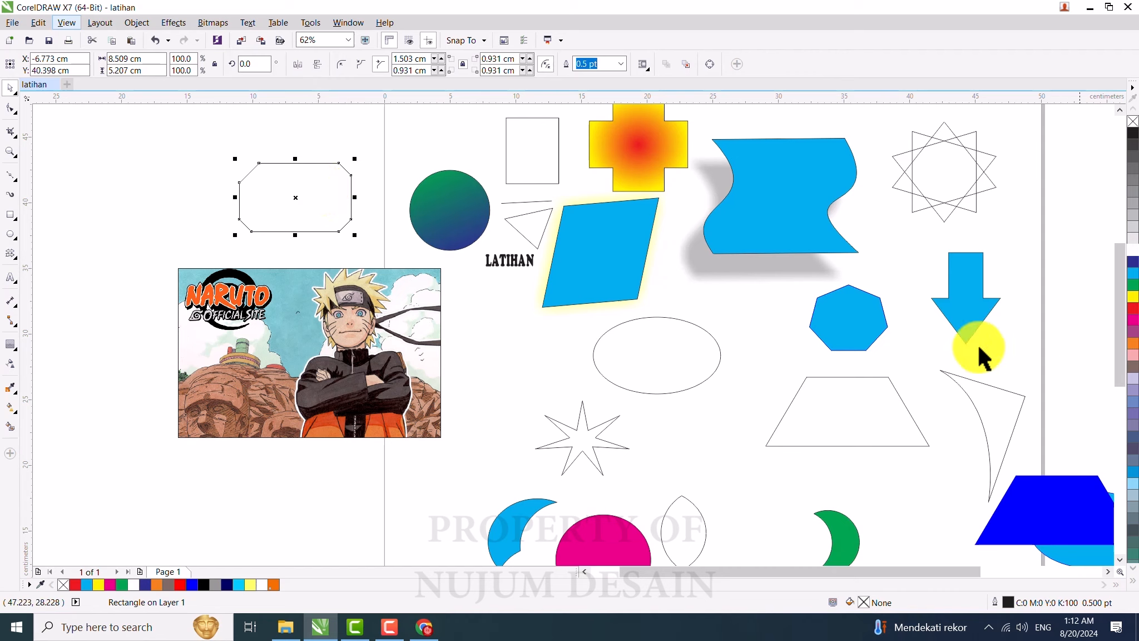
pyautogui.click(964, 295)
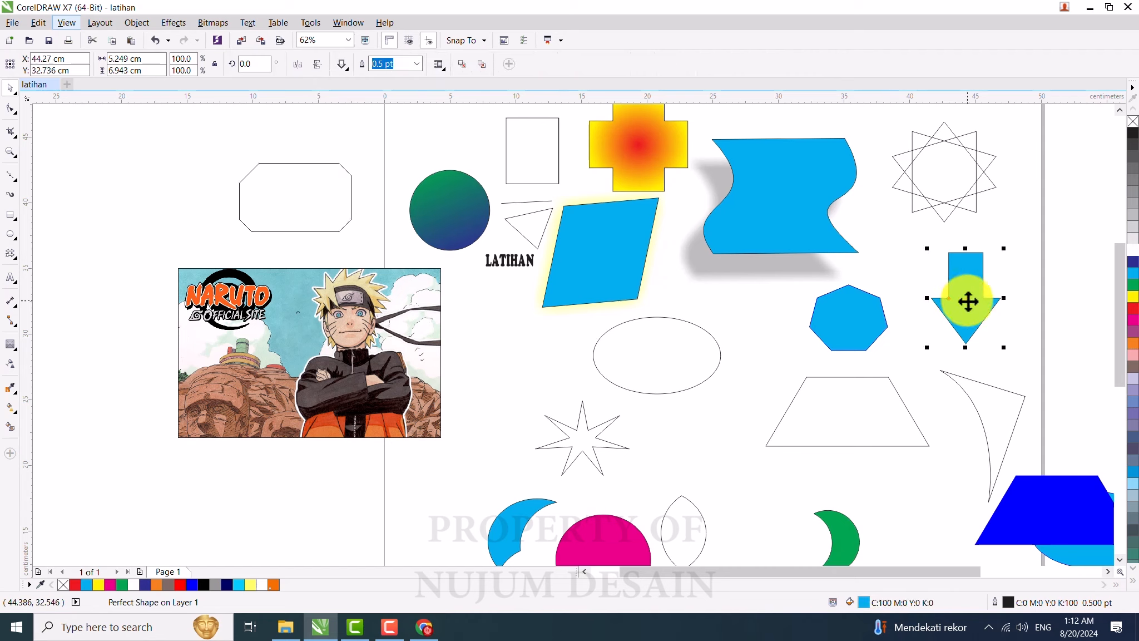
# Step: Enlarge the blue arrow to about 5.6 × 7.4 cm and nudge it slightly left
pyautogui.moveTo(1004, 249); pyautogui.dragTo(1008, 242)
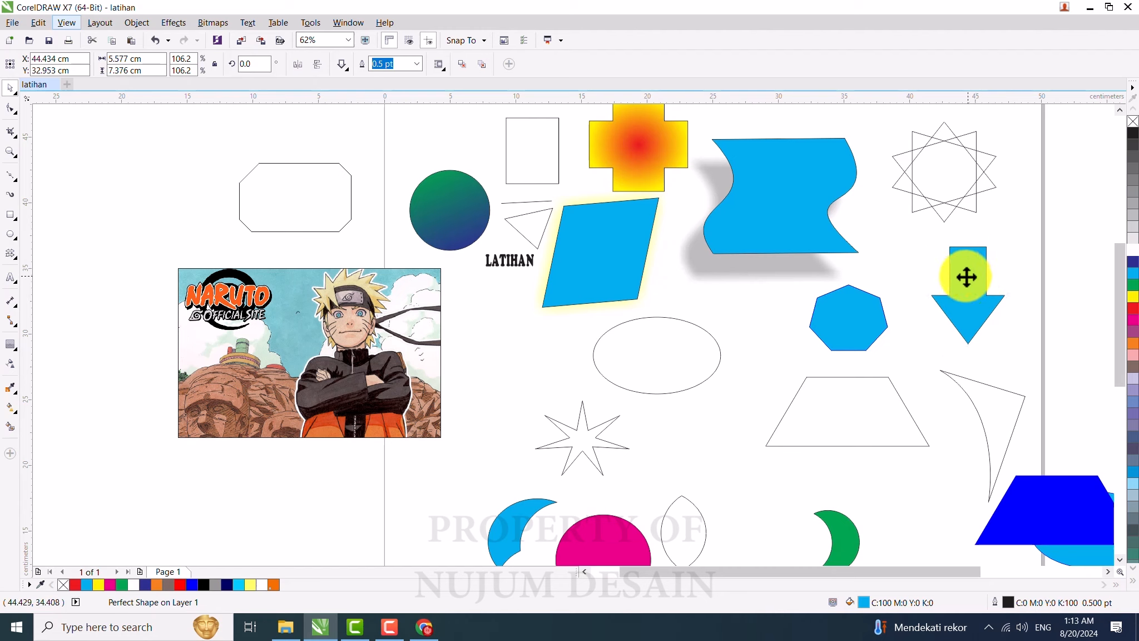
pyautogui.moveTo(961, 272); pyautogui.dragTo(956, 273)
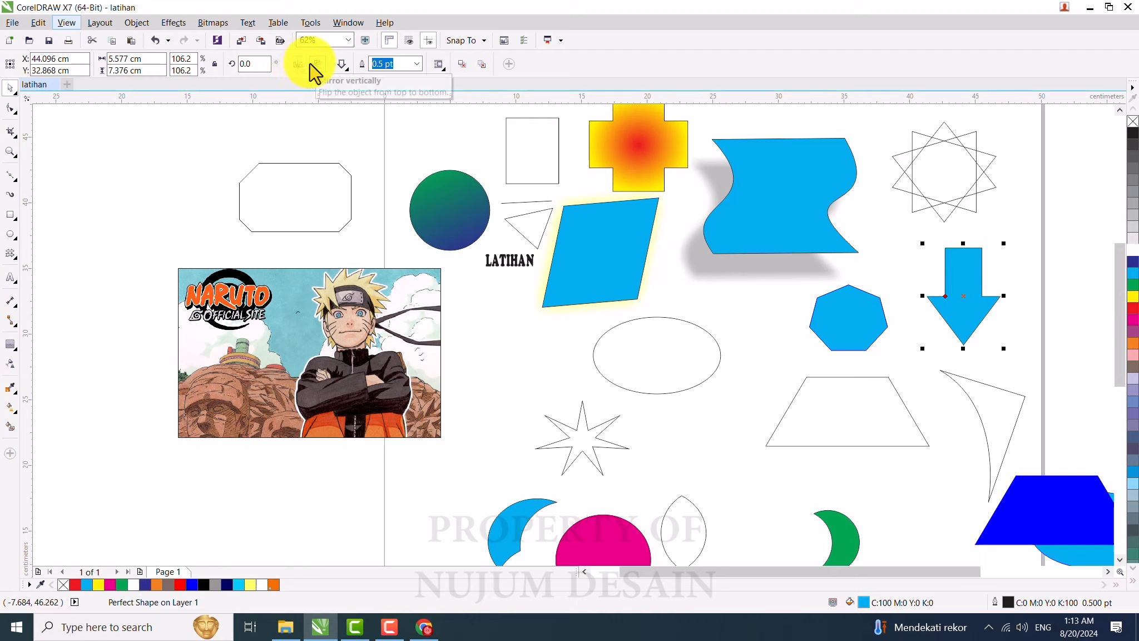
# Step: Mirror the arrow horizontally and vertically so it points upward
pyautogui.click(968, 283)
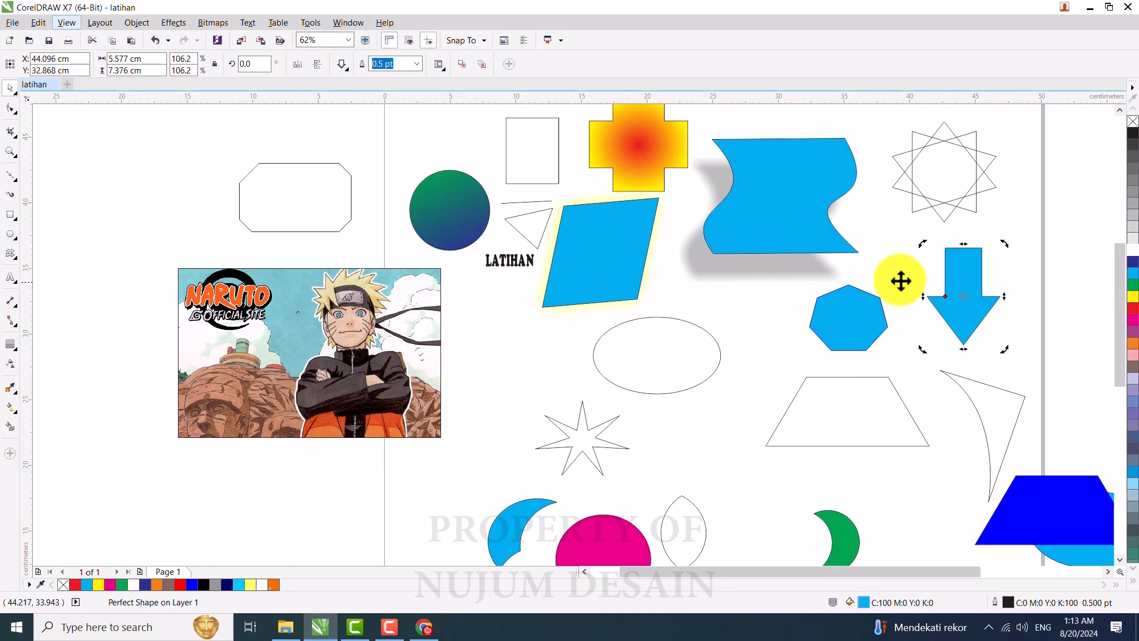
pyautogui.click(296, 64)
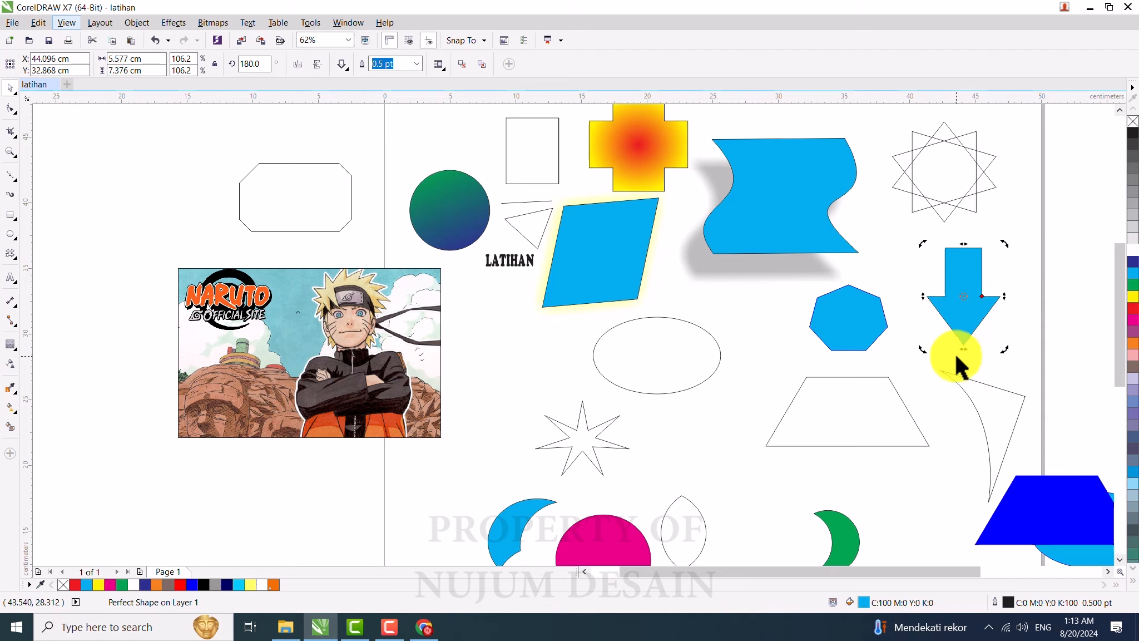
pyautogui.click(317, 65)
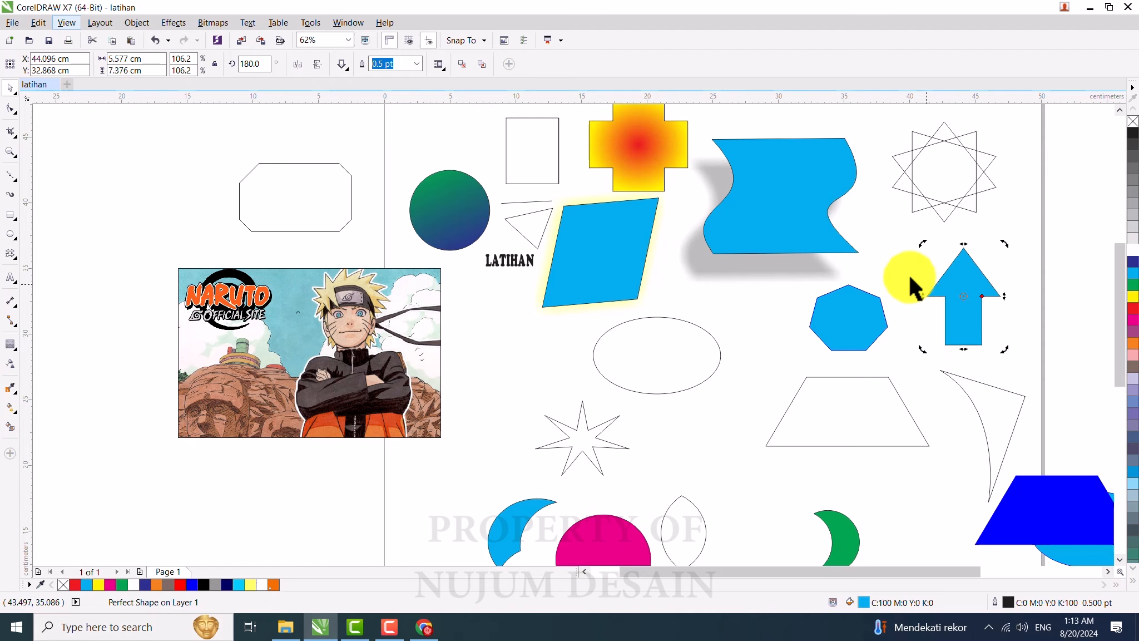
pyautogui.click(897, 261)
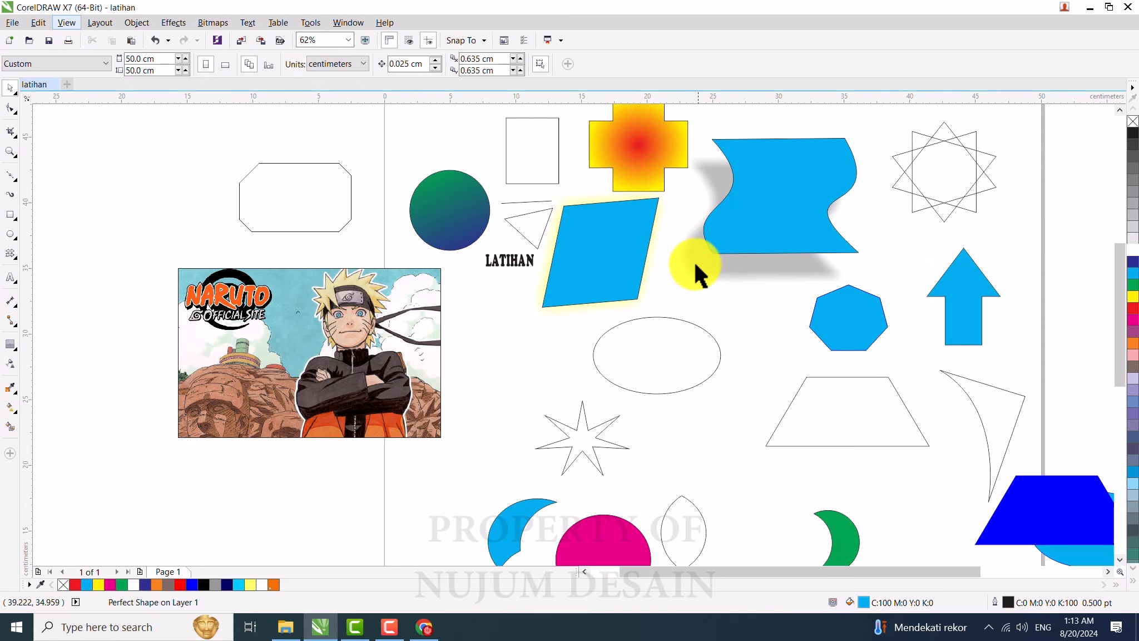
# Step: Mirror the green crescent horizontally
pyautogui.scroll(-2, 694, 261)
pyautogui.scroll(2, 764, 404)
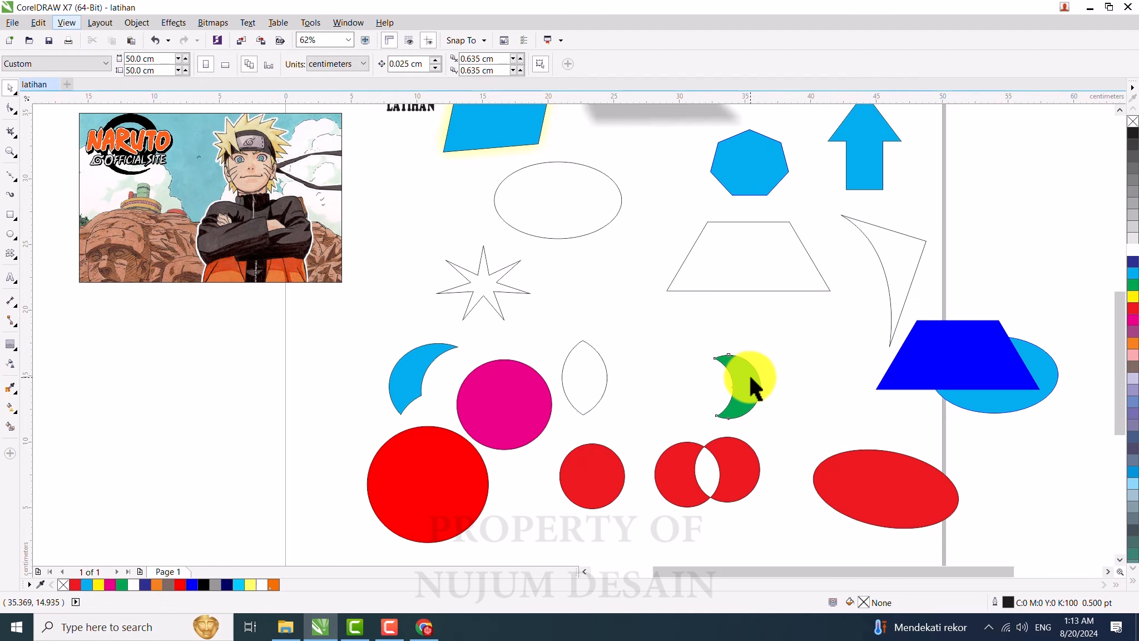
pyautogui.click(749, 375)
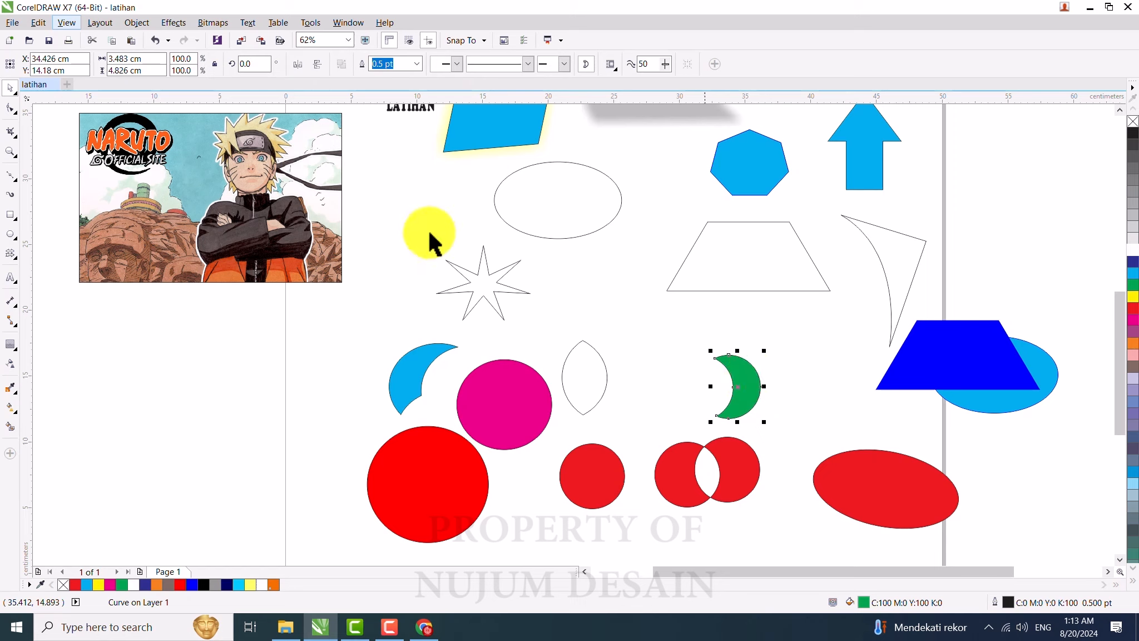
pyautogui.click(298, 64)
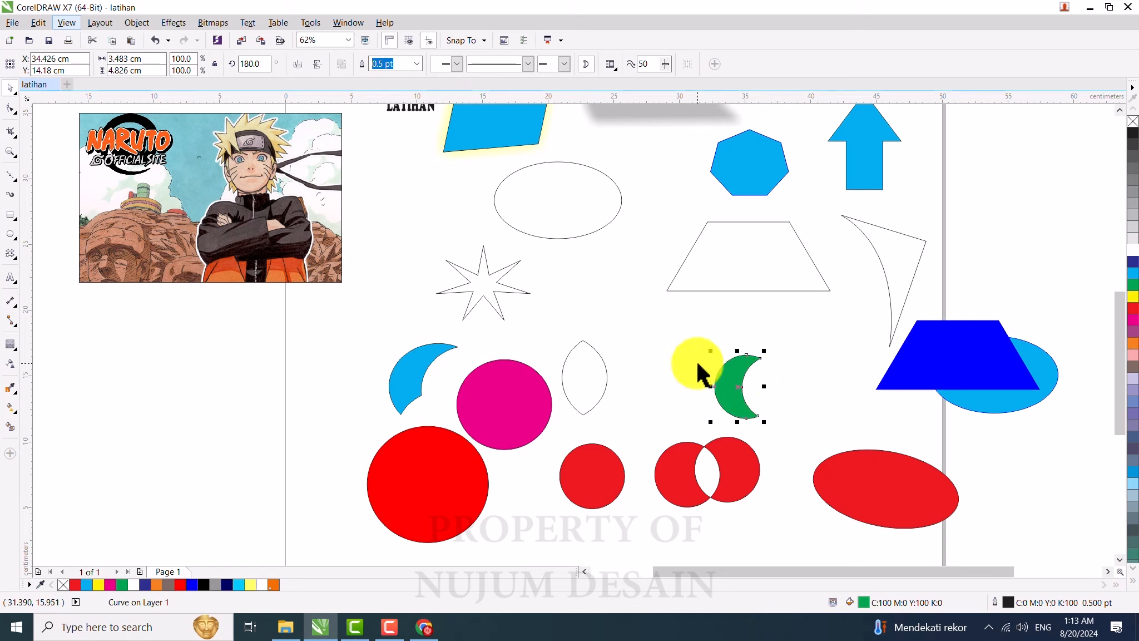
# Step: Rotate the overlapping red circle pair by about 43 degrees
pyautogui.click(746, 477)
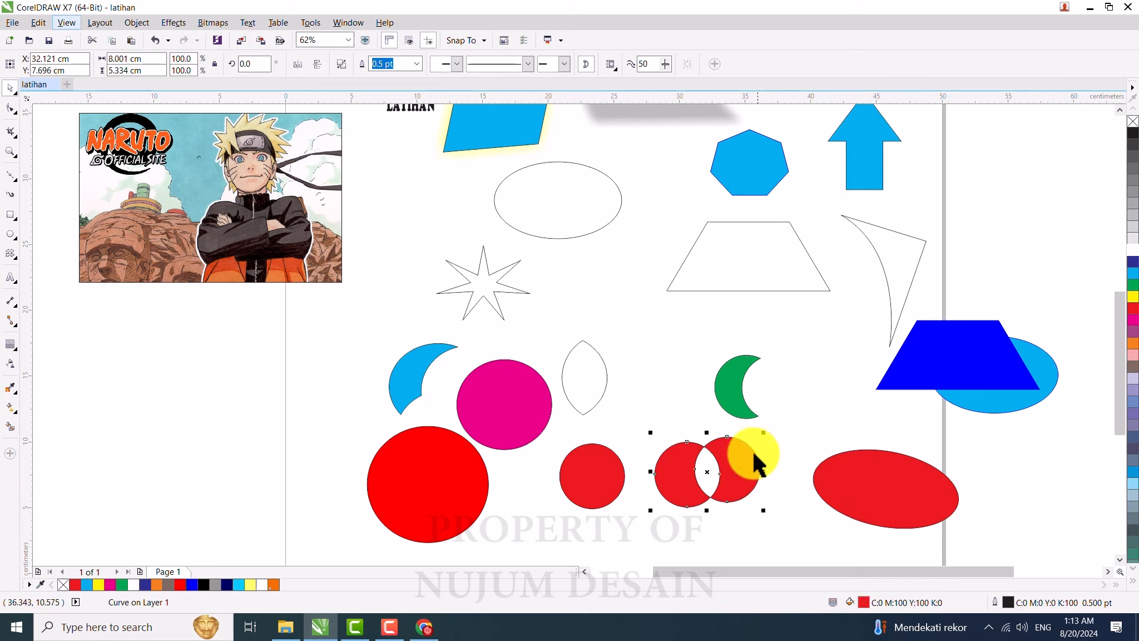
pyautogui.click(746, 467)
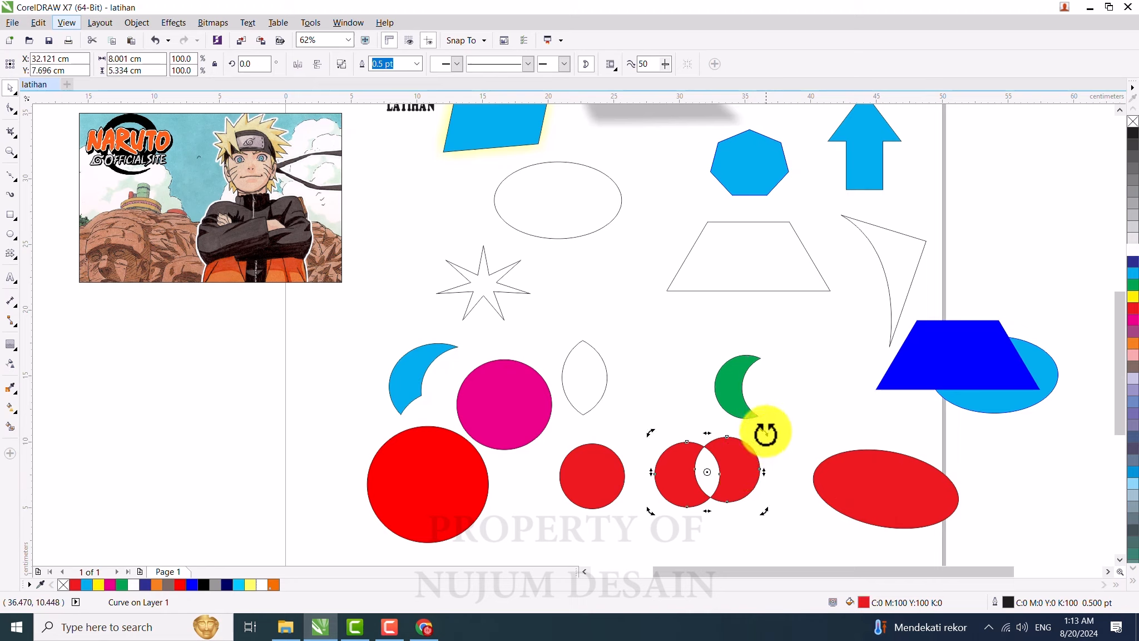
pyautogui.moveTo(763, 432); pyautogui.dragTo(720, 410)
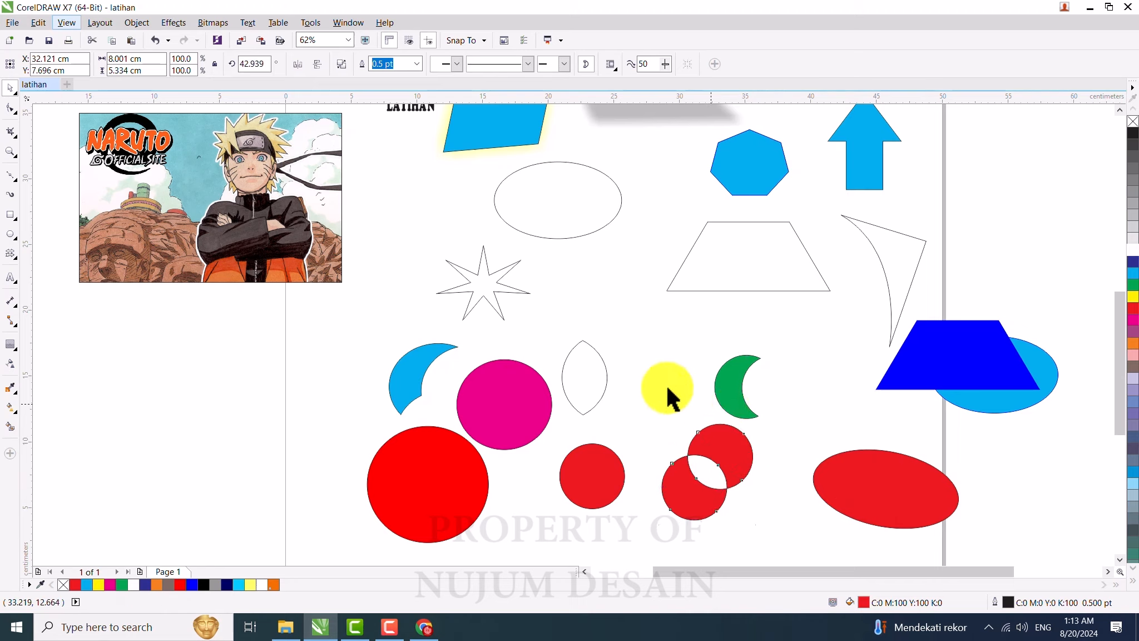
# Step: Mirror the rotated red circle pair horizontally and vertically several times
pyautogui.click(675, 425)
pyautogui.click(732, 442)
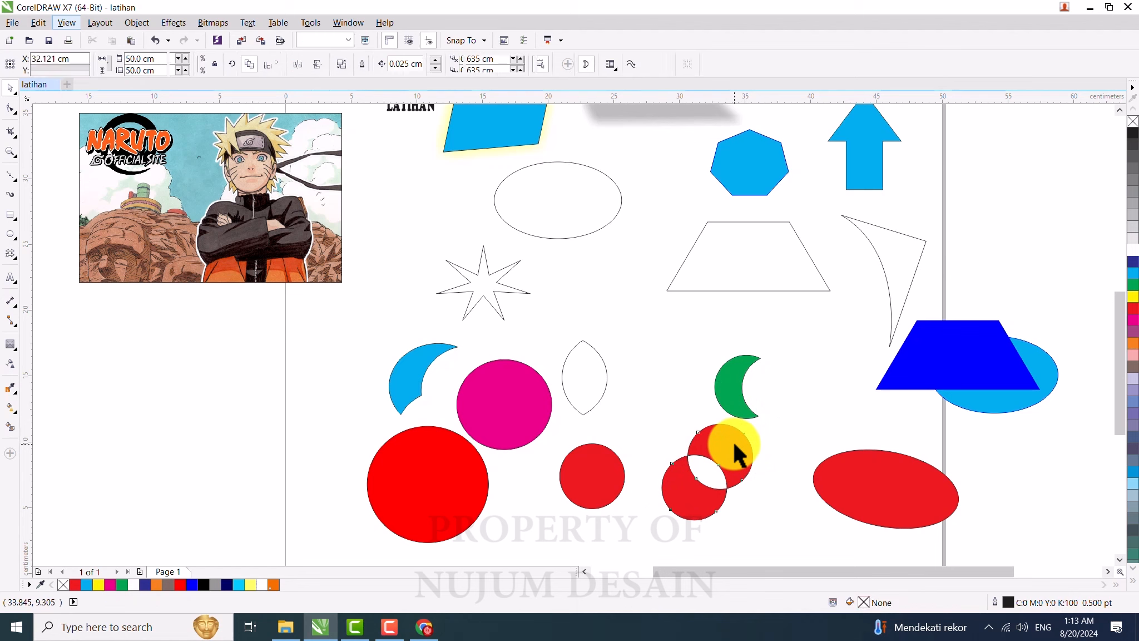
pyautogui.click(297, 66)
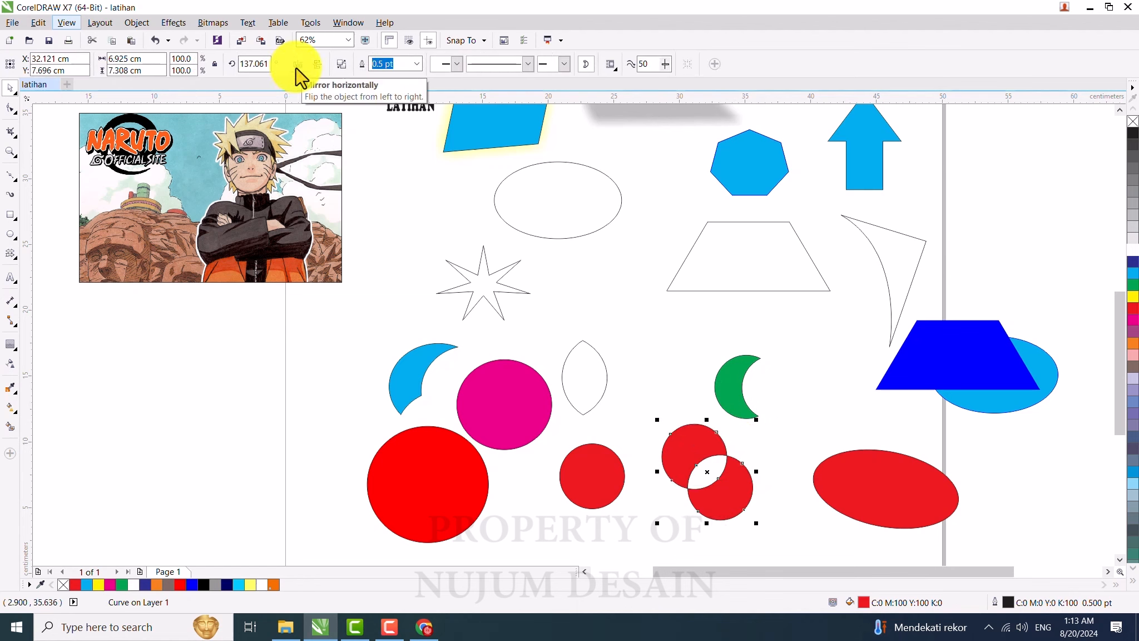
pyautogui.click(318, 65)
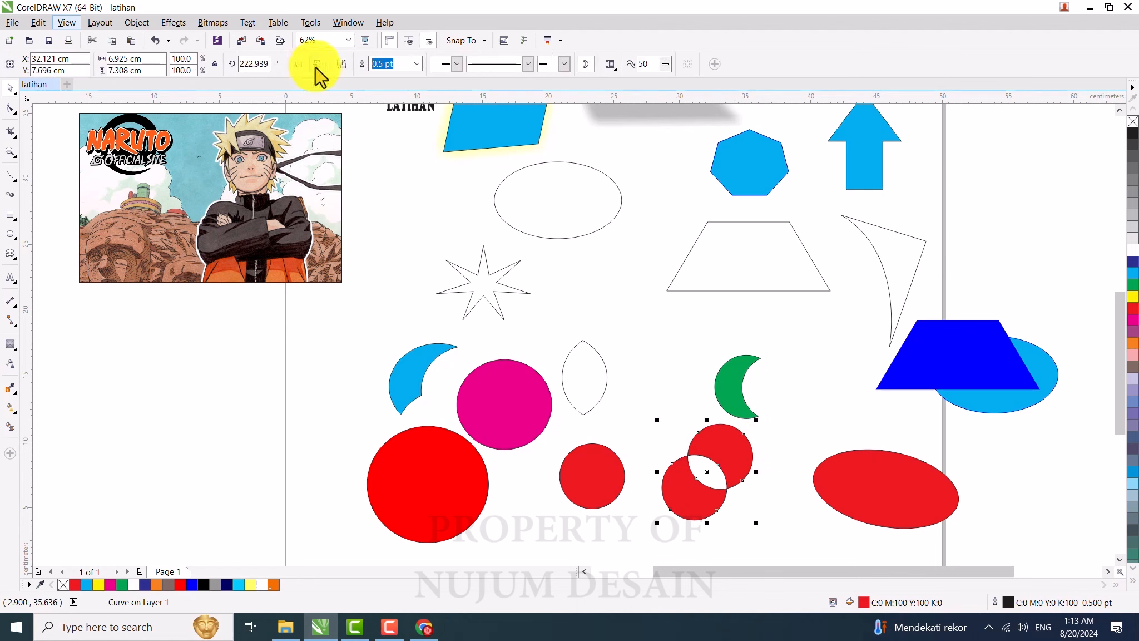
pyautogui.click(315, 68)
pyautogui.click(315, 68)
pyautogui.click(318, 66)
pyautogui.click(318, 66)
pyautogui.click(318, 66)
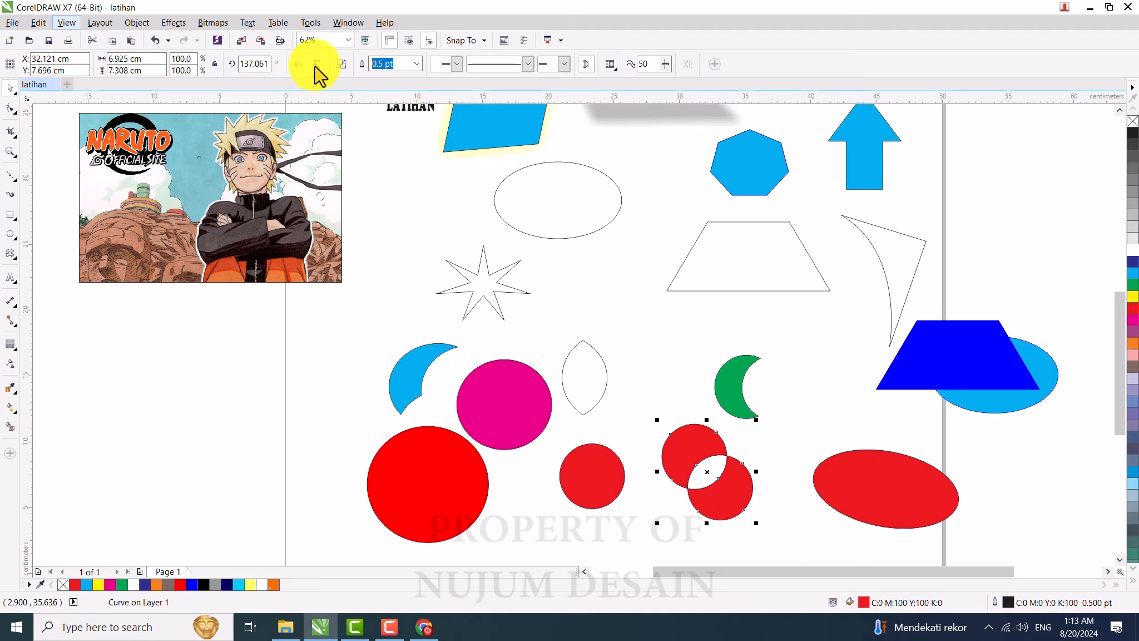
pyautogui.click(315, 67)
pyautogui.click(315, 67)
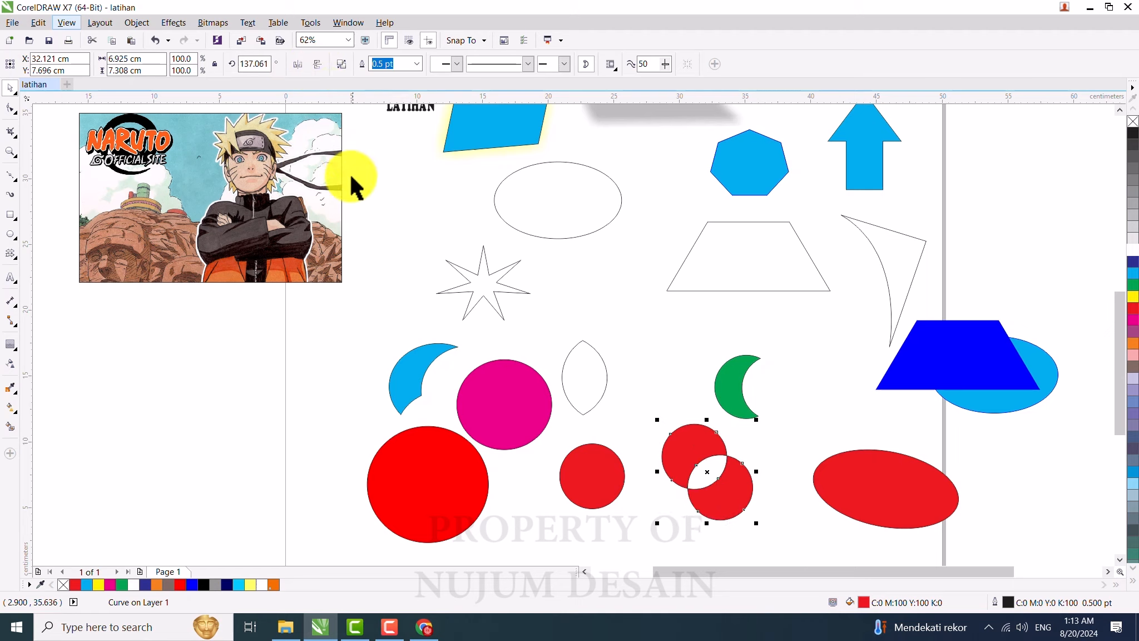
pyautogui.click(407, 202)
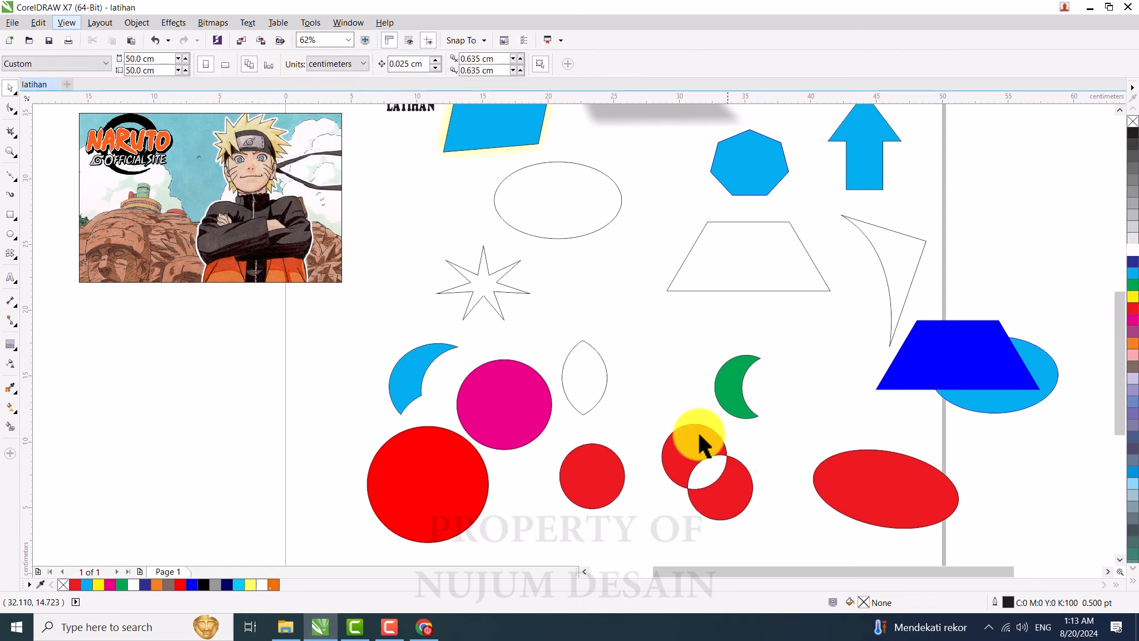
# Step: Move the red circle pair up beside the star and break it apart into separate circles
pyautogui.click(691, 445)
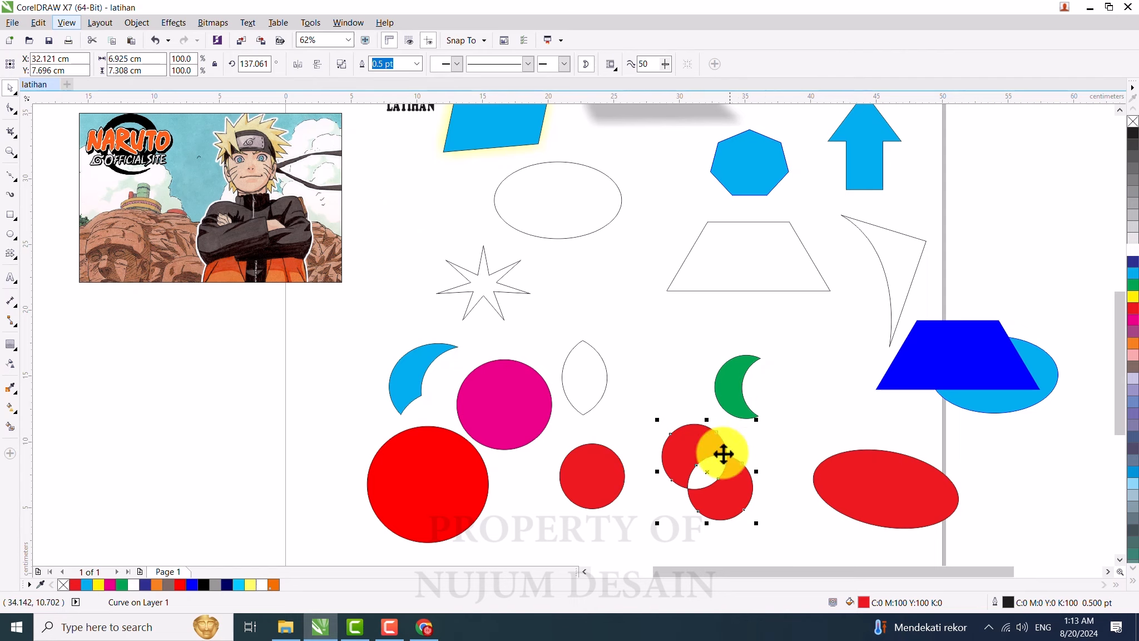
pyautogui.moveTo(724, 451); pyautogui.dragTo(610, 257)
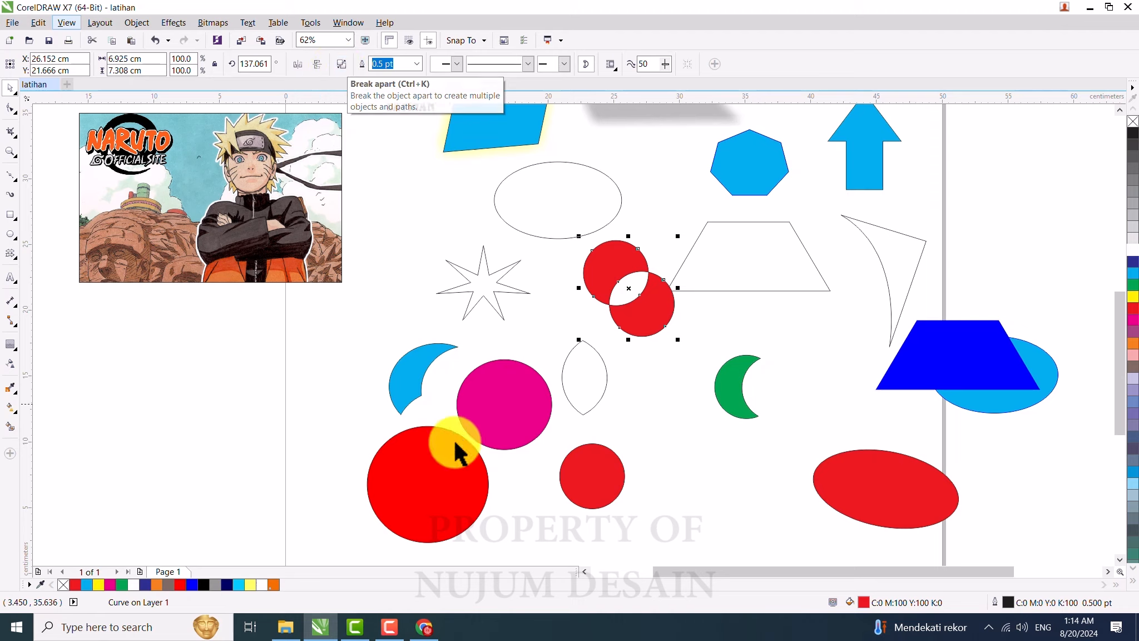
pyautogui.click(486, 415)
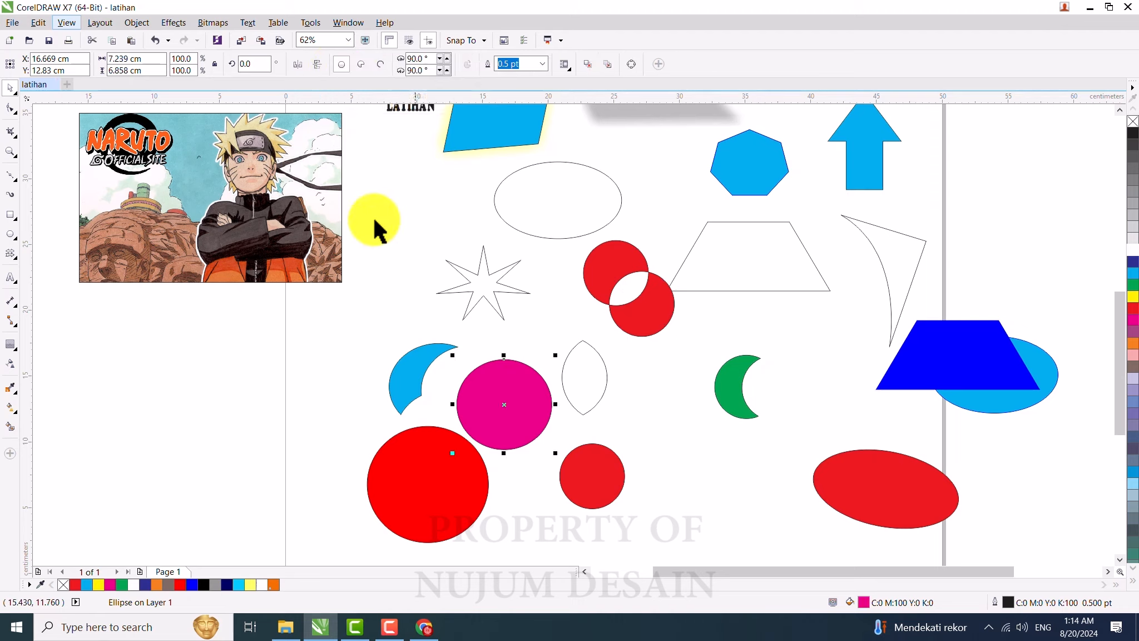
pyautogui.click(615, 253)
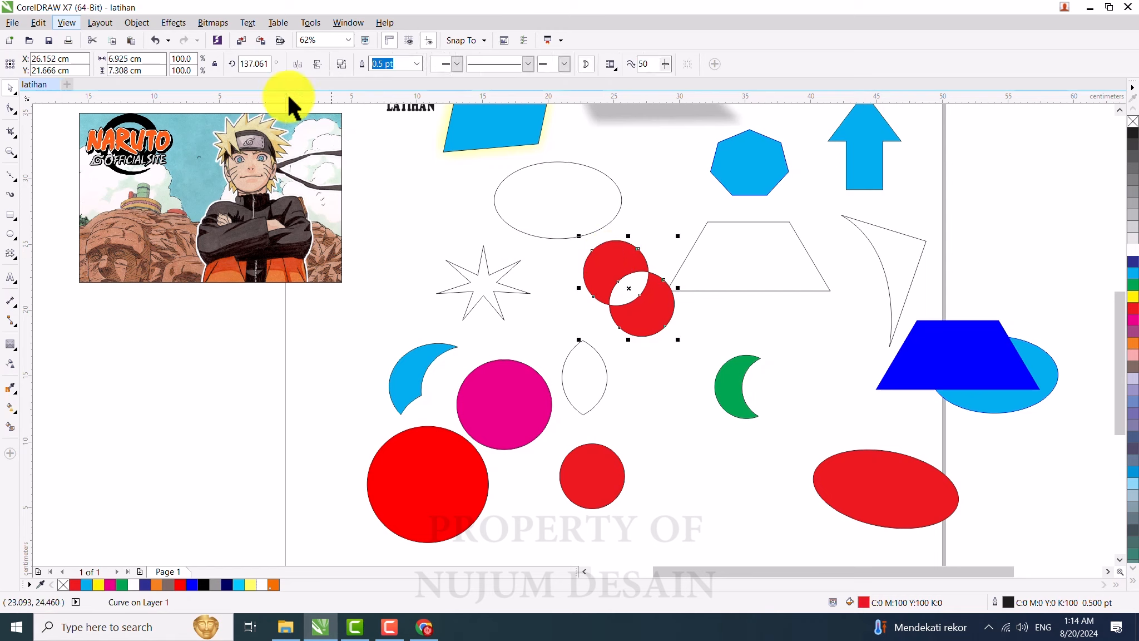
pyautogui.click(340, 73)
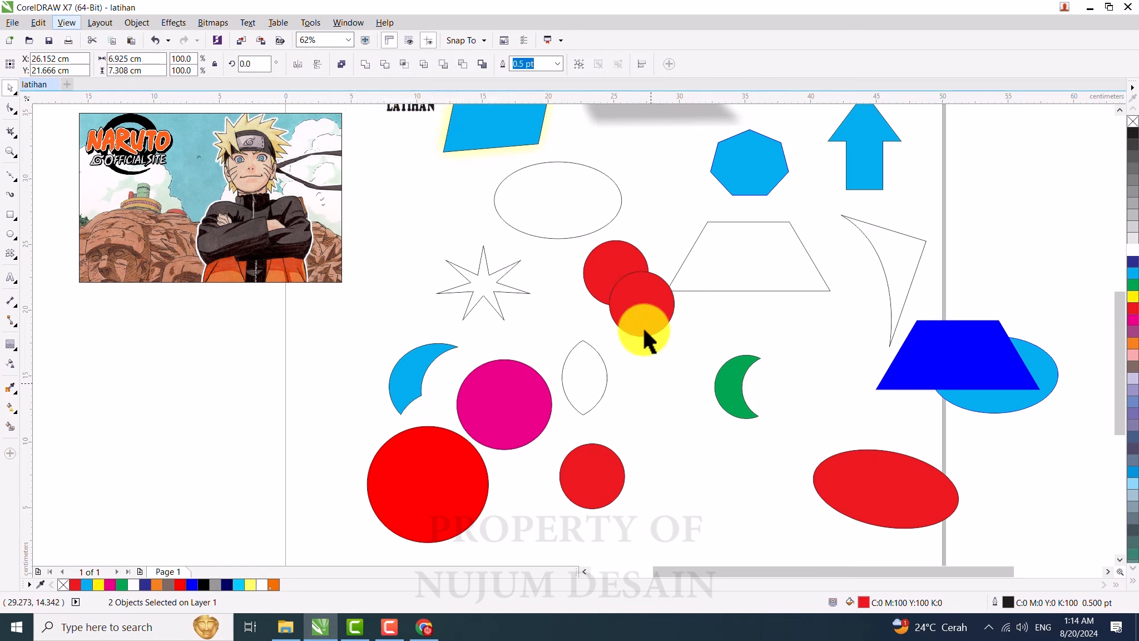
# Step: Drag the two red circles apart and place them near the green crescent
pyautogui.click(648, 305)
pyautogui.moveTo(648, 305); pyautogui.dragTo(670, 355)
pyautogui.moveTo(631, 281); pyautogui.dragTo(598, 293)
pyautogui.moveTo(664, 371); pyautogui.dragTo(663, 325)
pyautogui.moveTo(587, 300); pyautogui.dragTo(660, 392)
pyautogui.moveTo(657, 315); pyautogui.dragTo(595, 281)
pyautogui.moveTo(653, 392)
pyautogui.mouseDown()
pyautogui.moveTo(650, 338)
pyautogui.moveTo(673, 284)
pyautogui.moveTo(658, 366)
pyautogui.moveTo(641, 392)
pyautogui.mouseUp()
pyautogui.moveTo(678, 286); pyautogui.dragTo(689, 338)
pyautogui.moveTo(627, 367); pyautogui.dragTo(647, 405)
pyautogui.moveTo(684, 337); pyautogui.dragTo(671, 349)
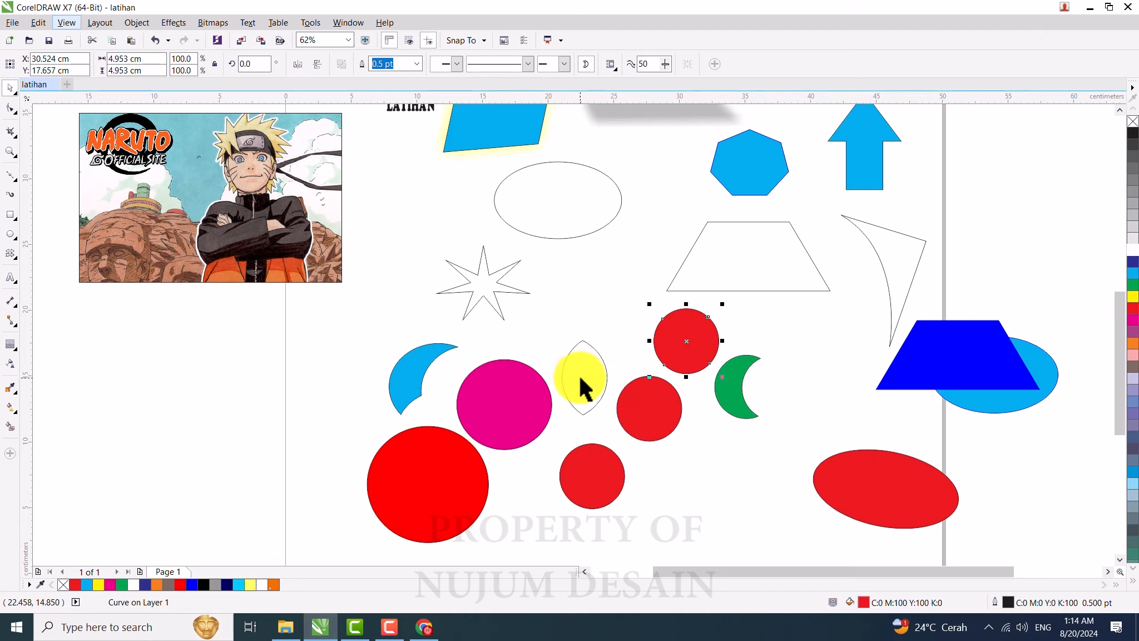
# Step: Select the lens shape and the blue crescent and weld them into one curve
pyautogui.moveTo(579, 375); pyautogui.dragTo(351, 334)
pyautogui.keyDown('shift'); pyautogui.click(417, 364); pyautogui.keyUp('shift')
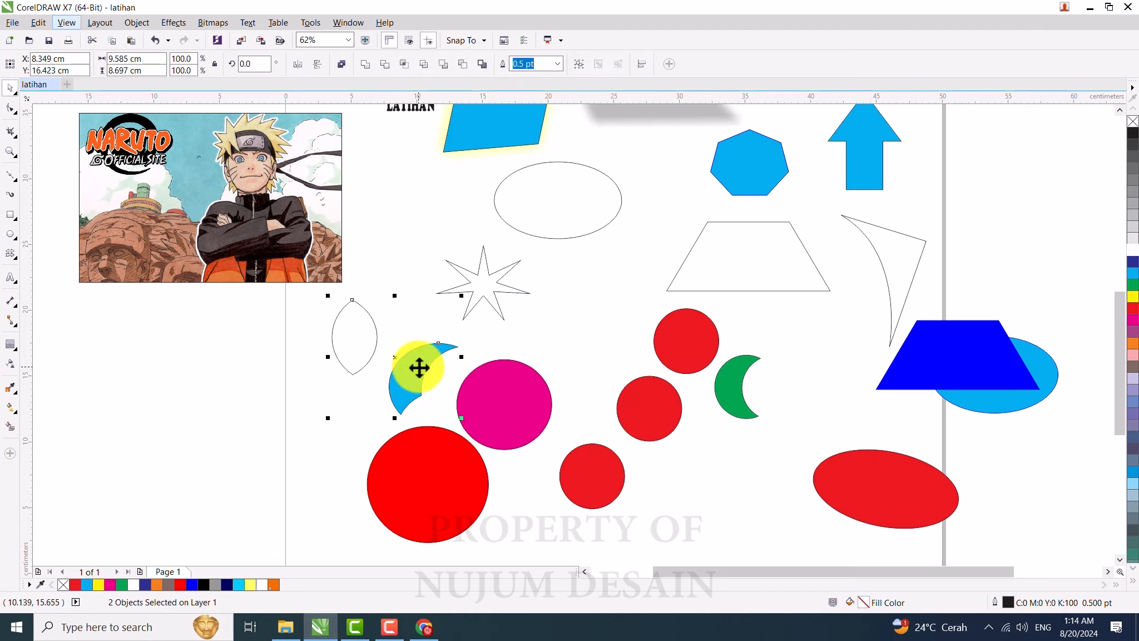
pyautogui.click(366, 68)
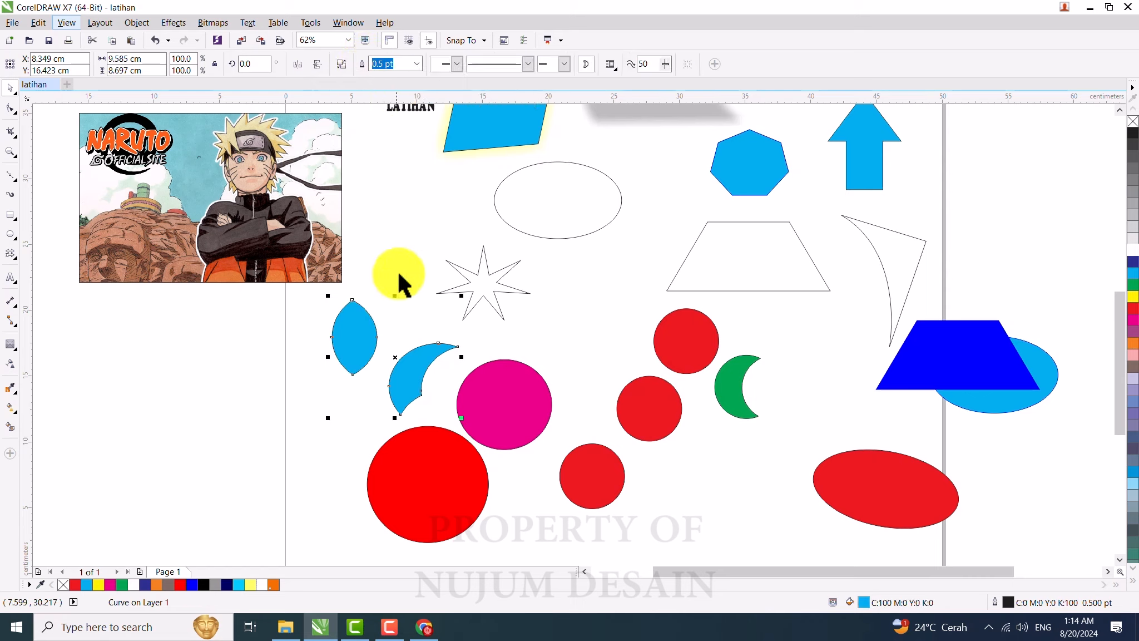
# Step: Move the welded shape left and fill it orange
pyautogui.click(399, 285)
pyautogui.moveTo(412, 361); pyautogui.dragTo(295, 361)
pyautogui.click(1133, 262)
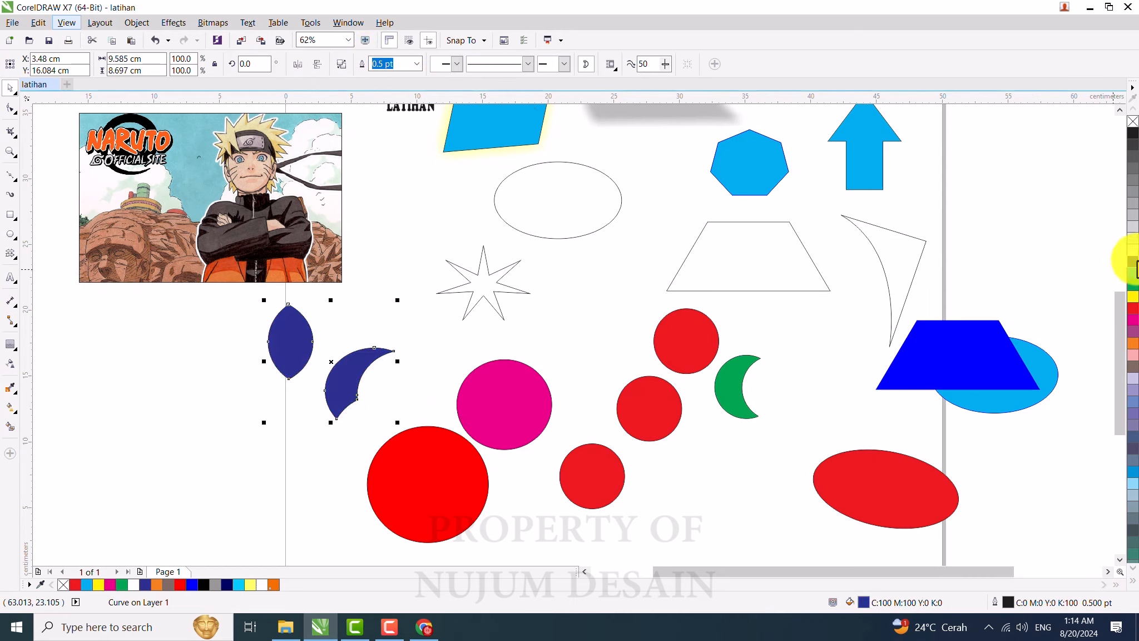
pyautogui.click(1133, 135)
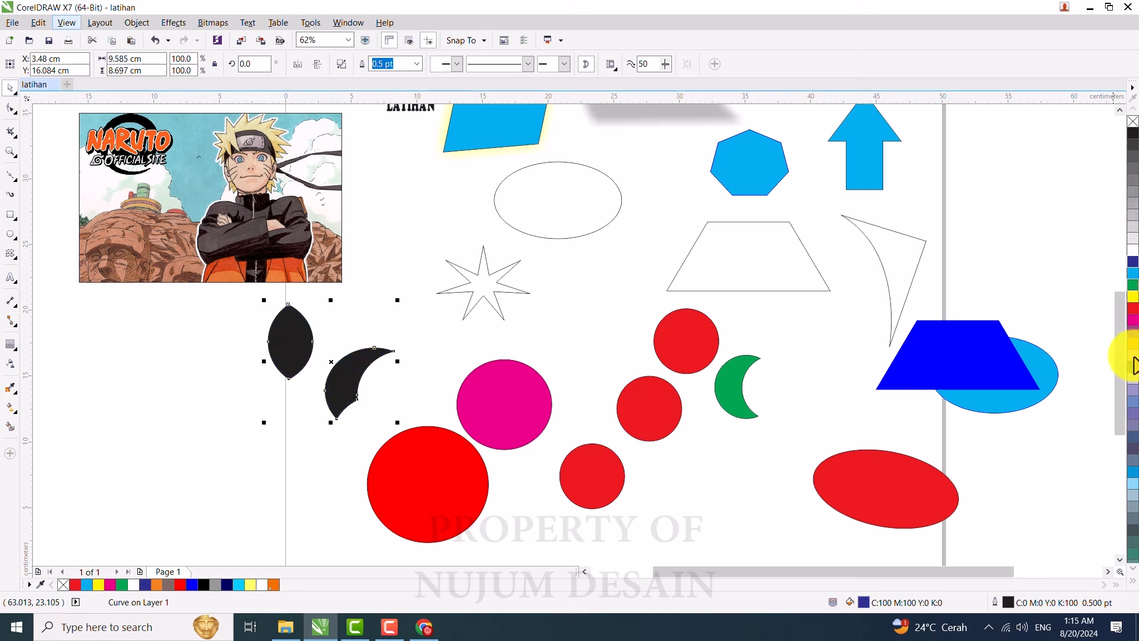
pyautogui.click(1132, 343)
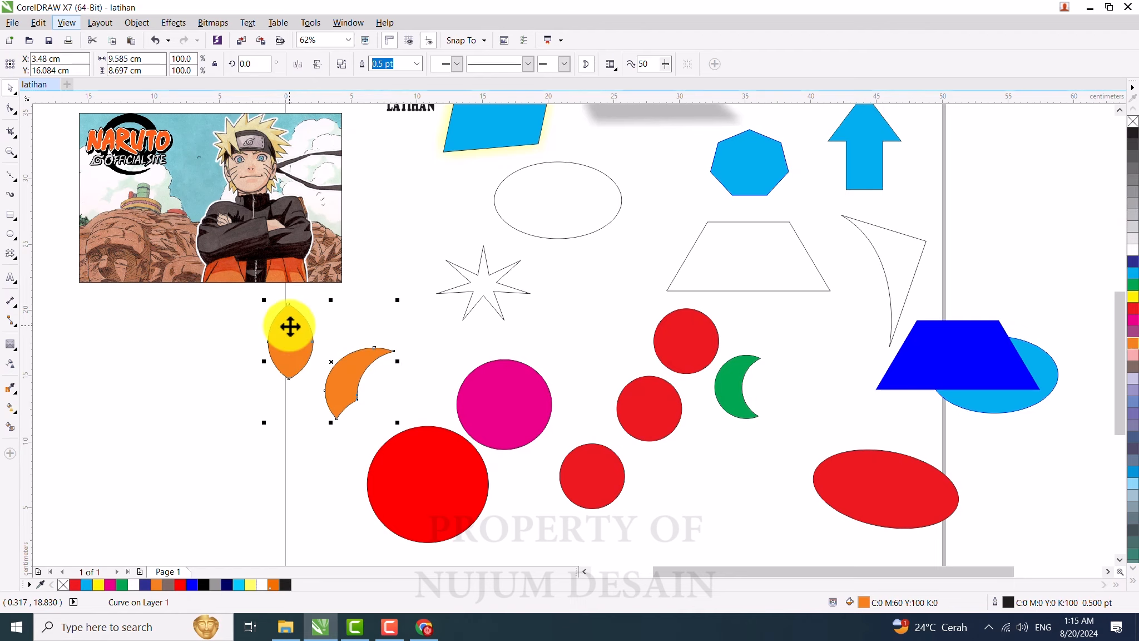
# Step: Break apart the welded shape and set the lens and crescent side by side, selecting both
pyautogui.click(341, 66)
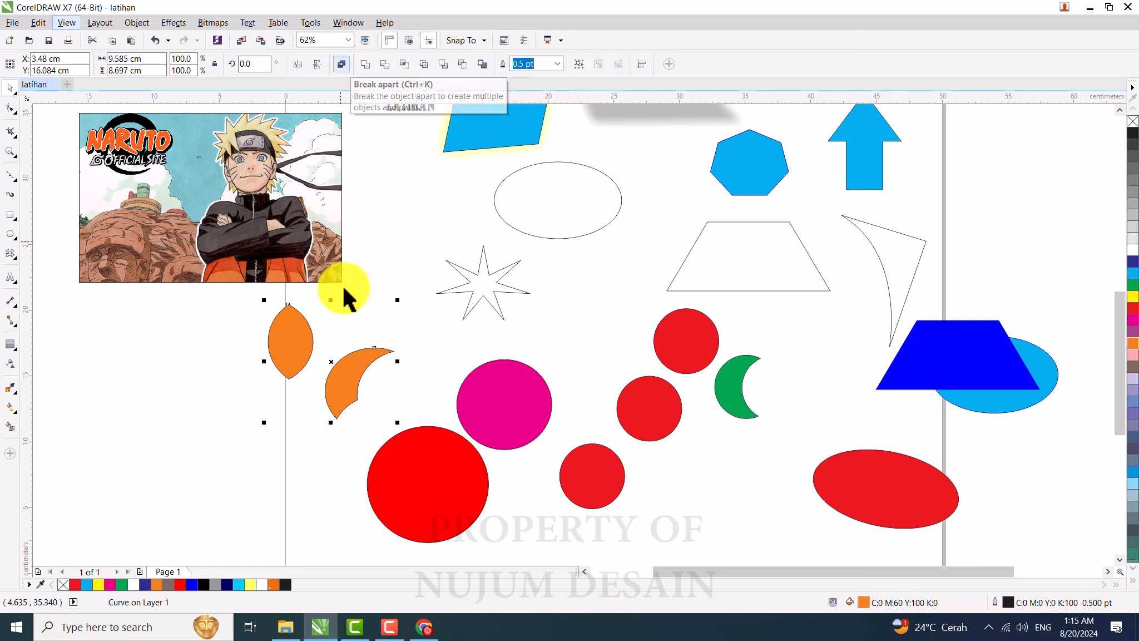
pyautogui.click(340, 367)
pyautogui.moveTo(282, 346); pyautogui.dragTo(269, 376)
pyautogui.moveTo(342, 369); pyautogui.dragTo(343, 362)
pyautogui.keyDown('shift'); pyautogui.click(276, 368); pyautogui.keyUp('shift')
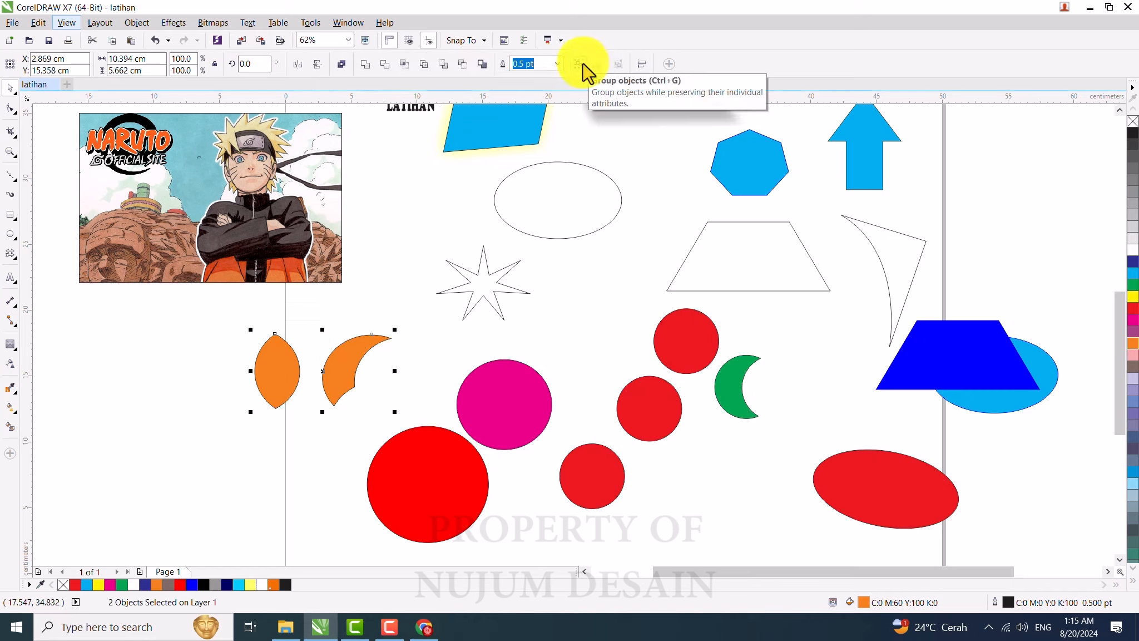
# Step: Weld the orange lens and crescent into a single curve
pyautogui.hotkey('ctrl', 'g')
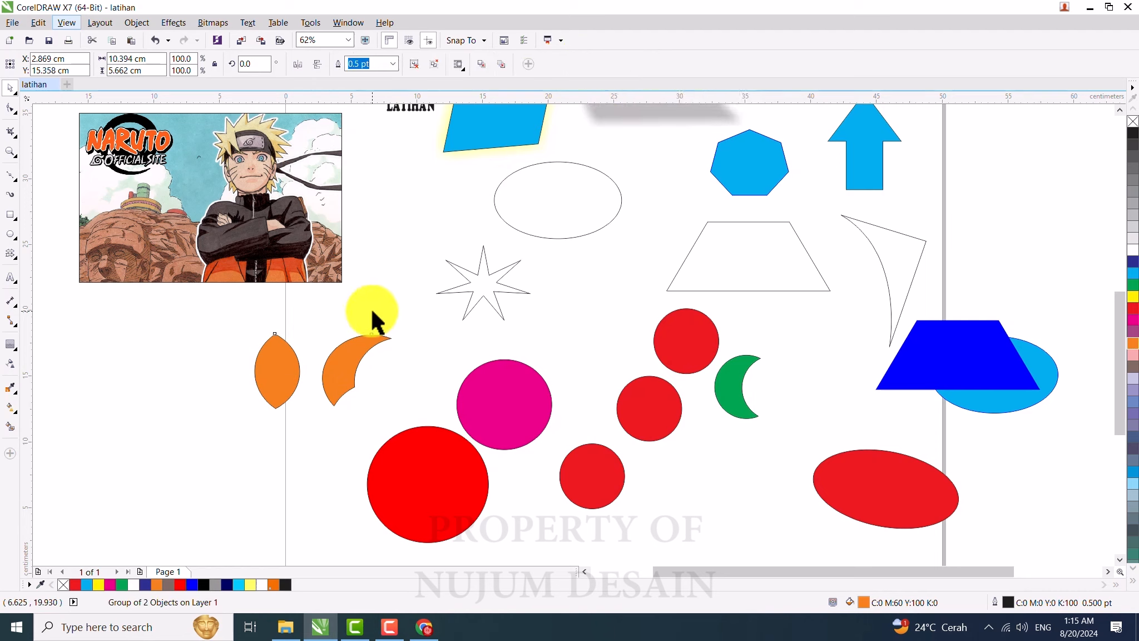
pyautogui.click(414, 65)
pyautogui.click(277, 361)
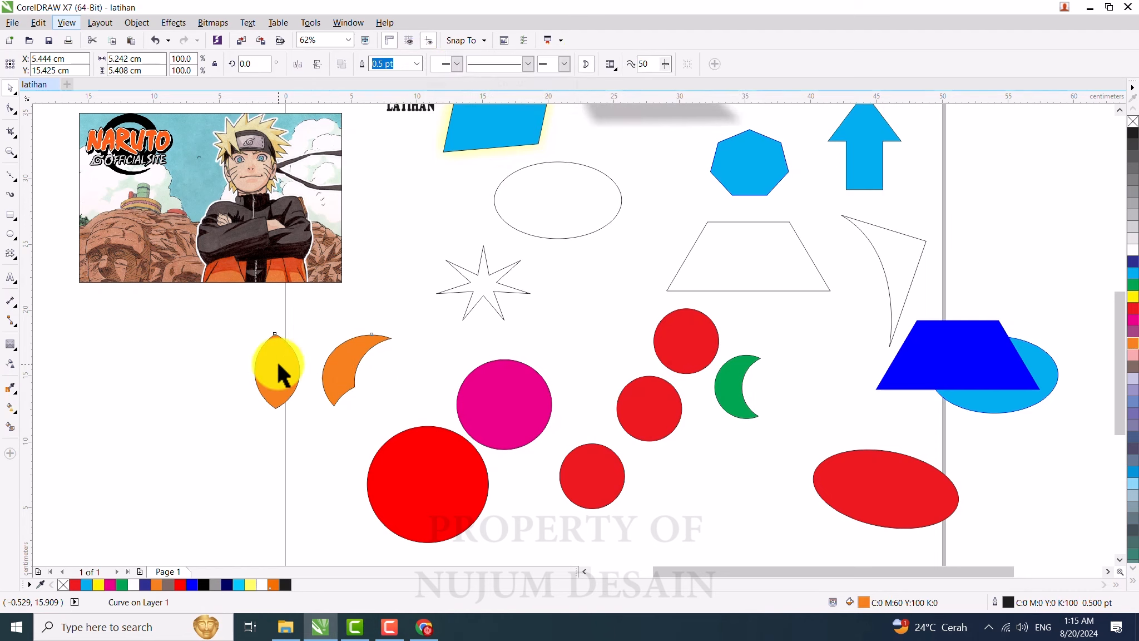
pyautogui.keyDown('shift'); pyautogui.click(342, 376); pyautogui.keyUp('shift')
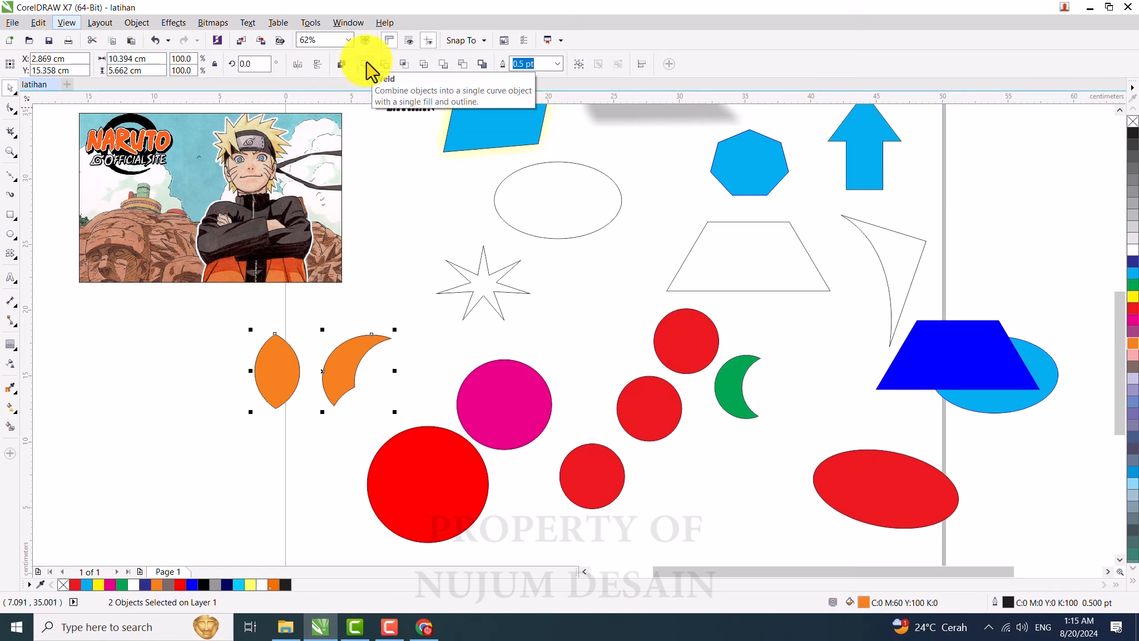
pyautogui.click(367, 64)
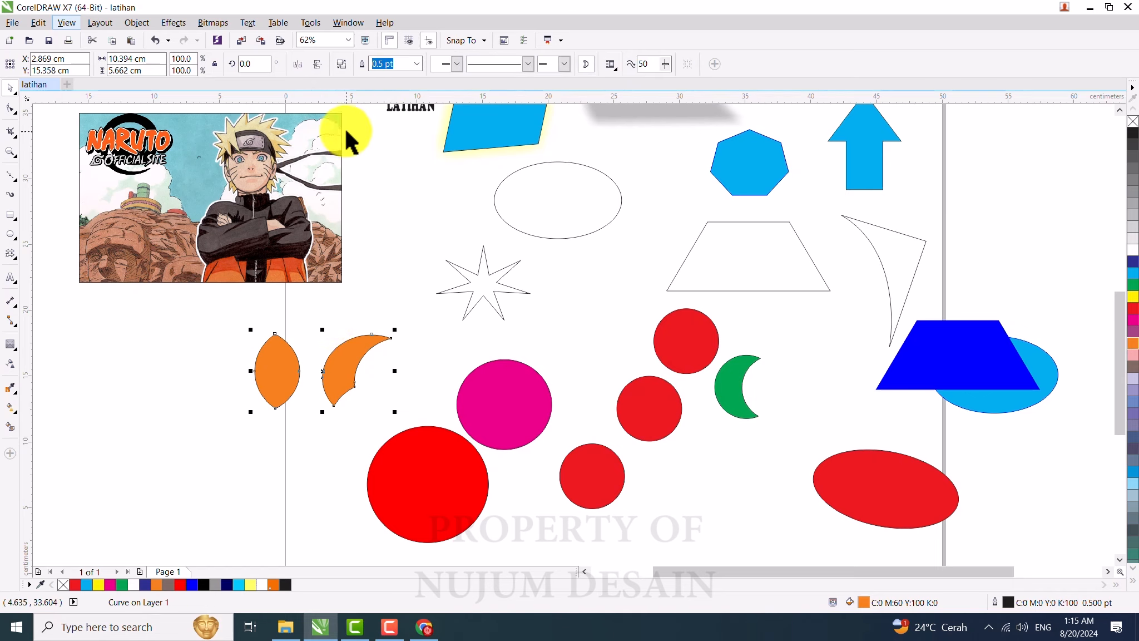
# Step: Break apart the orange welded shape and move the crescent lower, beside the lens
pyautogui.click(340, 64)
pyautogui.click(342, 343)
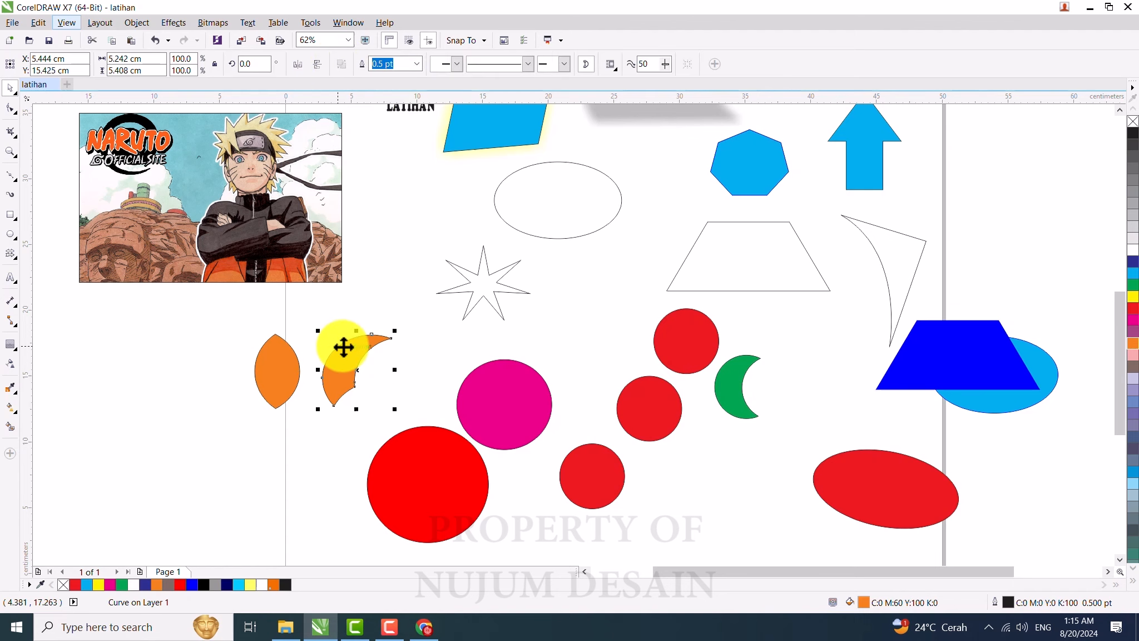
pyautogui.moveTo(343, 347); pyautogui.dragTo(322, 386)
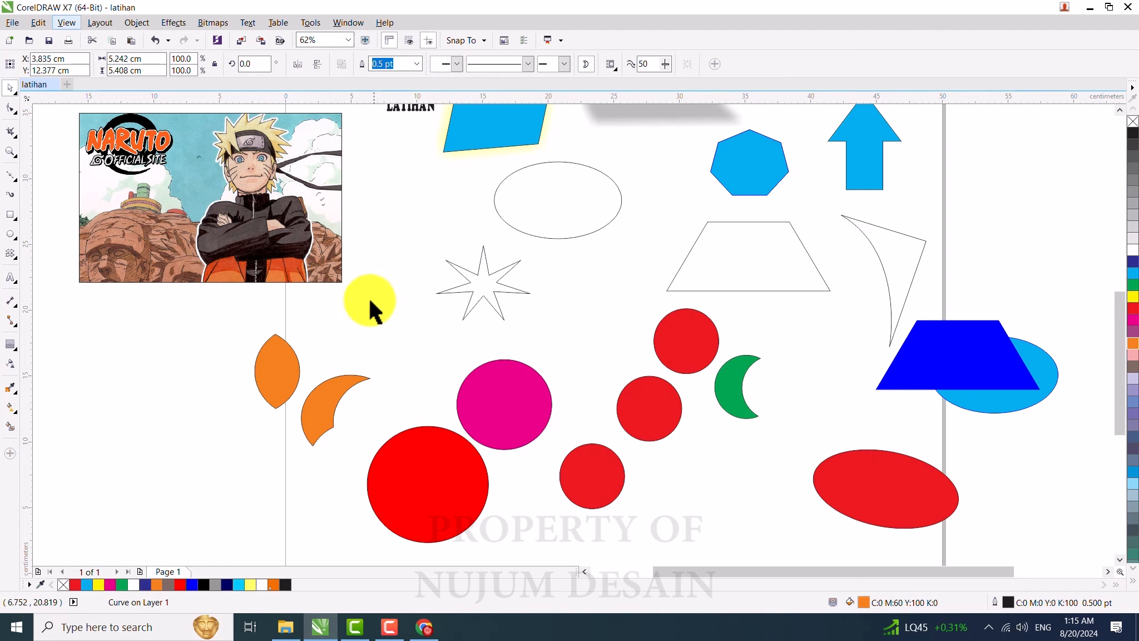
# Step: Move the LATIHAN text next to the Naruto image and stretch it to about 9.5 cm wide
pyautogui.click(369, 301)
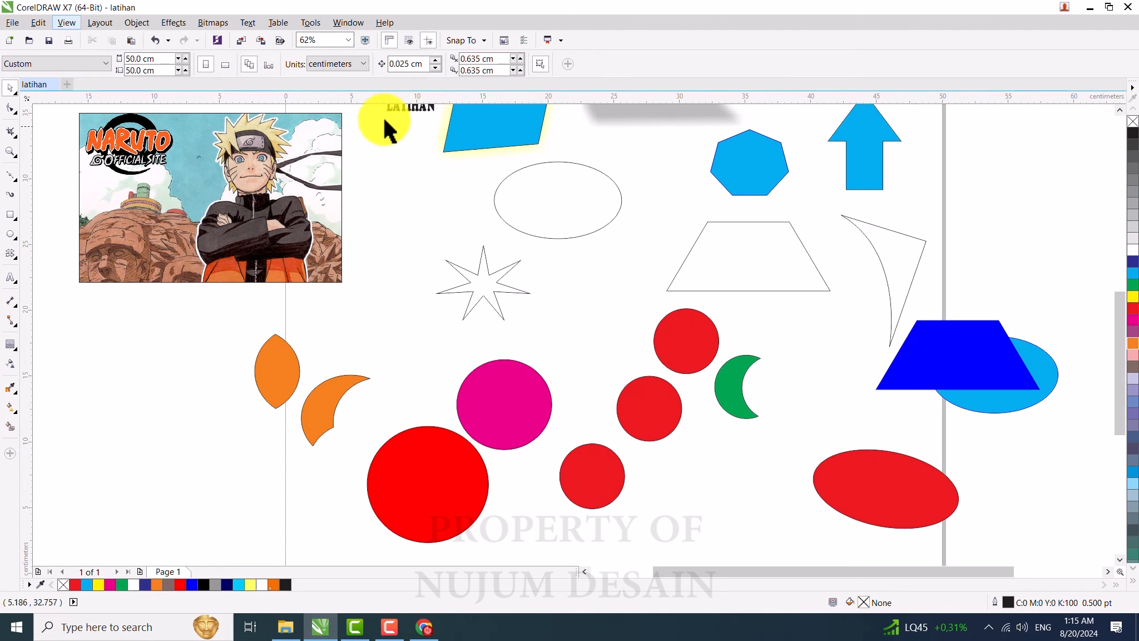
pyautogui.moveTo(399, 105); pyautogui.dragTo(390, 223)
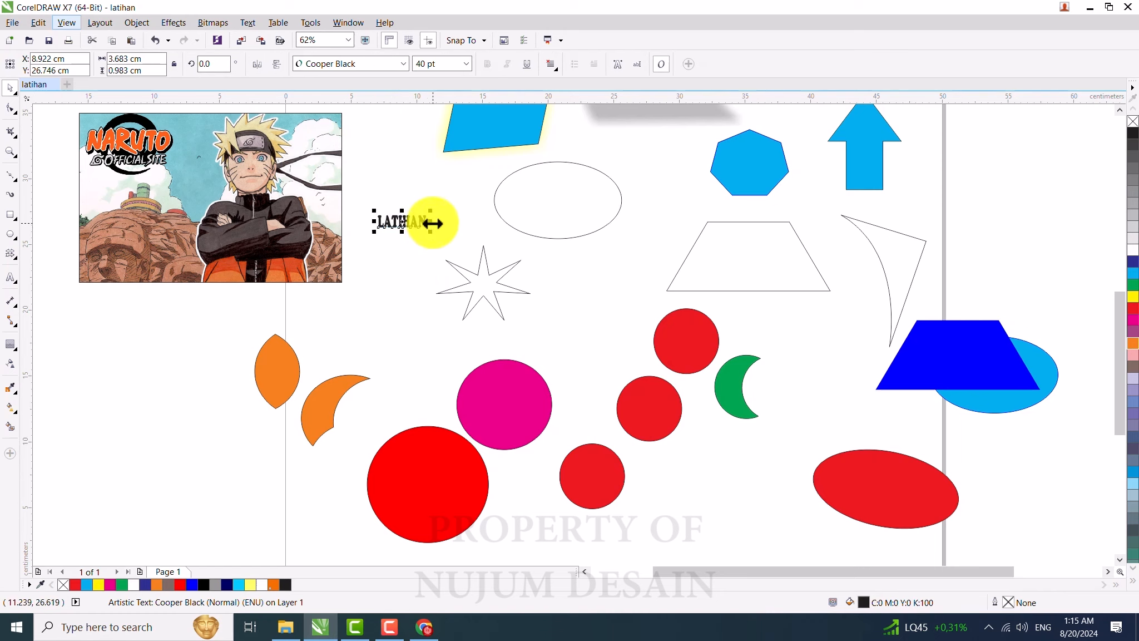
pyautogui.moveTo(466, 234); pyautogui.dragTo(503, 238)
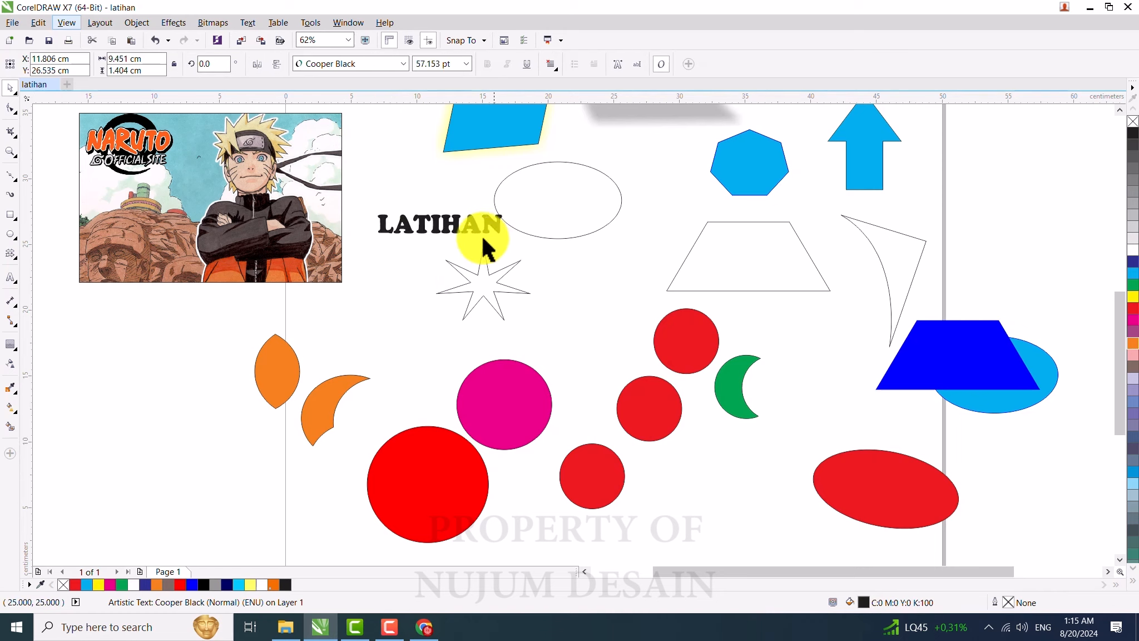
# Step: Fill the LATIHAN text red and nudge it slightly into place
pyautogui.moveTo(1133, 307); pyautogui.dragTo(477, 222)
pyautogui.scroll(2, 477, 221)
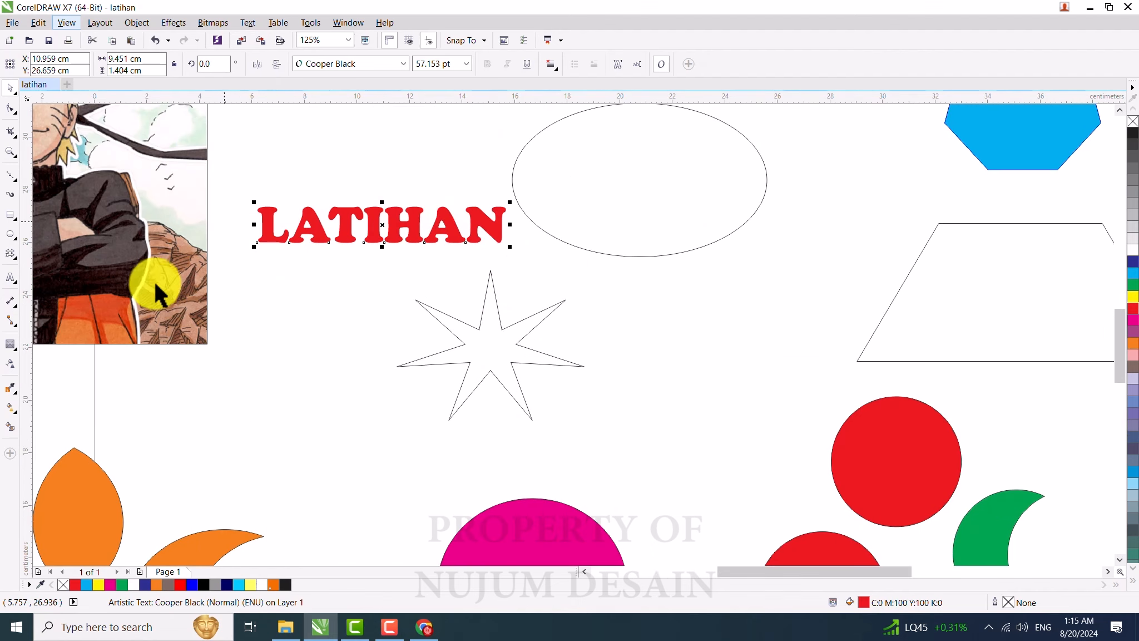
pyautogui.moveTo(377, 221); pyautogui.dragTo(356, 209)
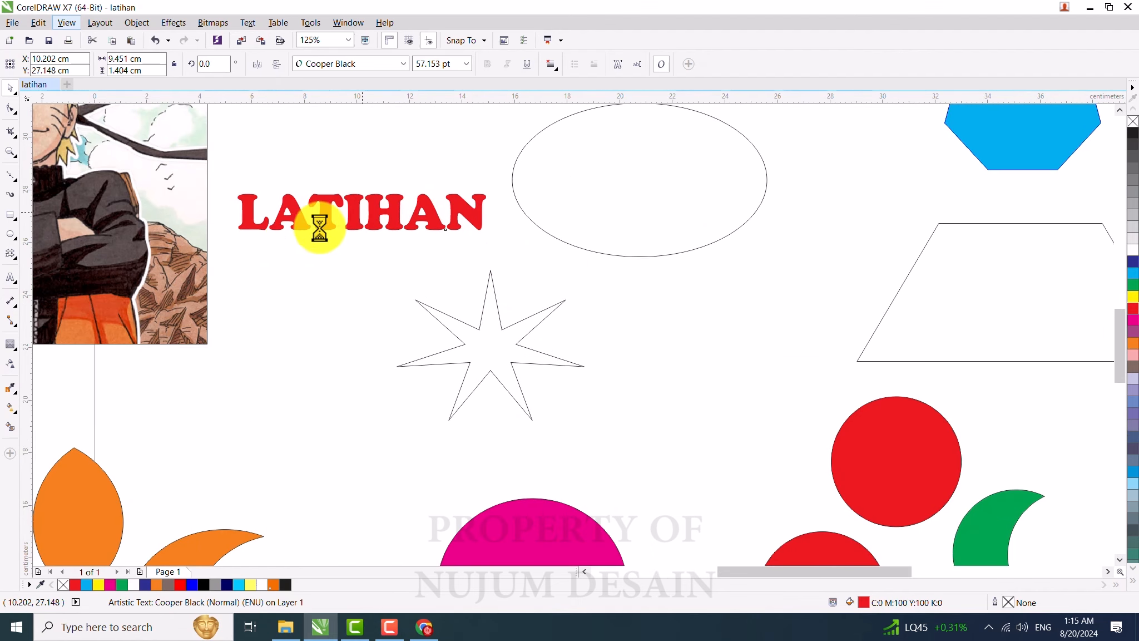
# Step: Apply a Contour to the LATIHAN text with a 0.5 cm offset
pyautogui.click(9, 345)
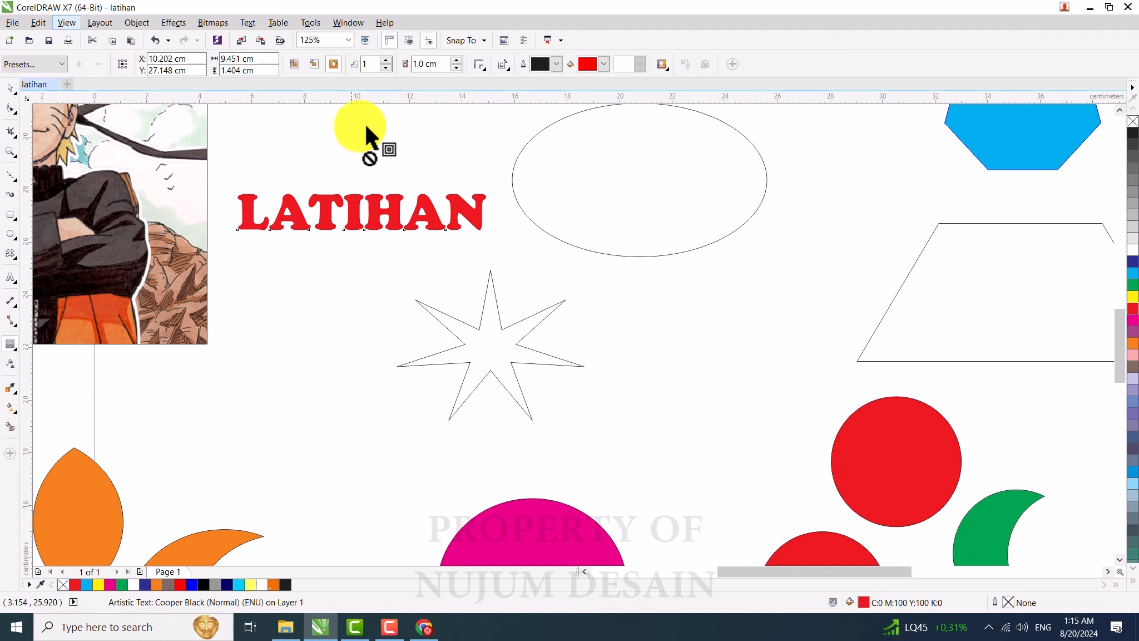
pyautogui.click(436, 67)
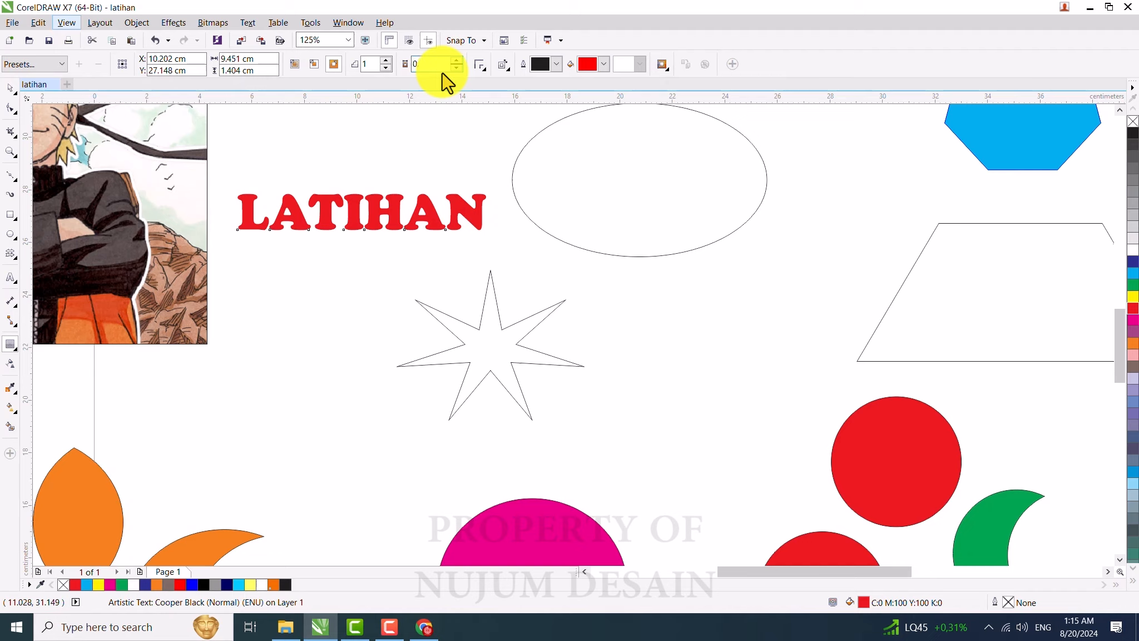
pyautogui.write('0.5')
pyautogui.press('Return')
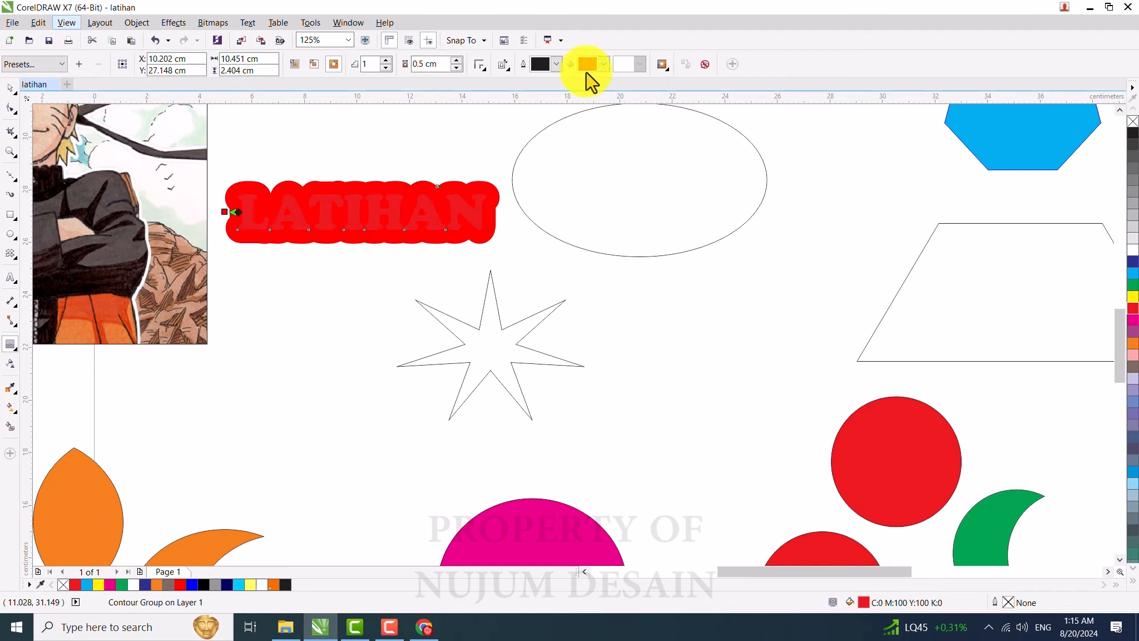
# Step: Set the contour's fill colour to PANTONE 604 C from the PANTONE solid coated palette
pyautogui.click(603, 64)
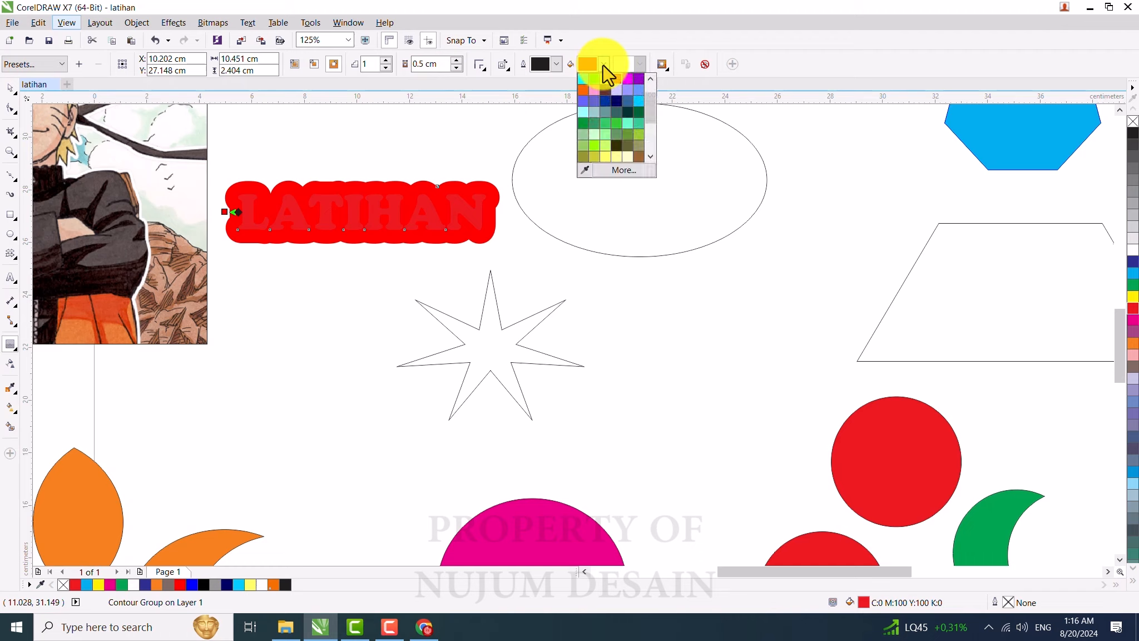
pyautogui.click(615, 171)
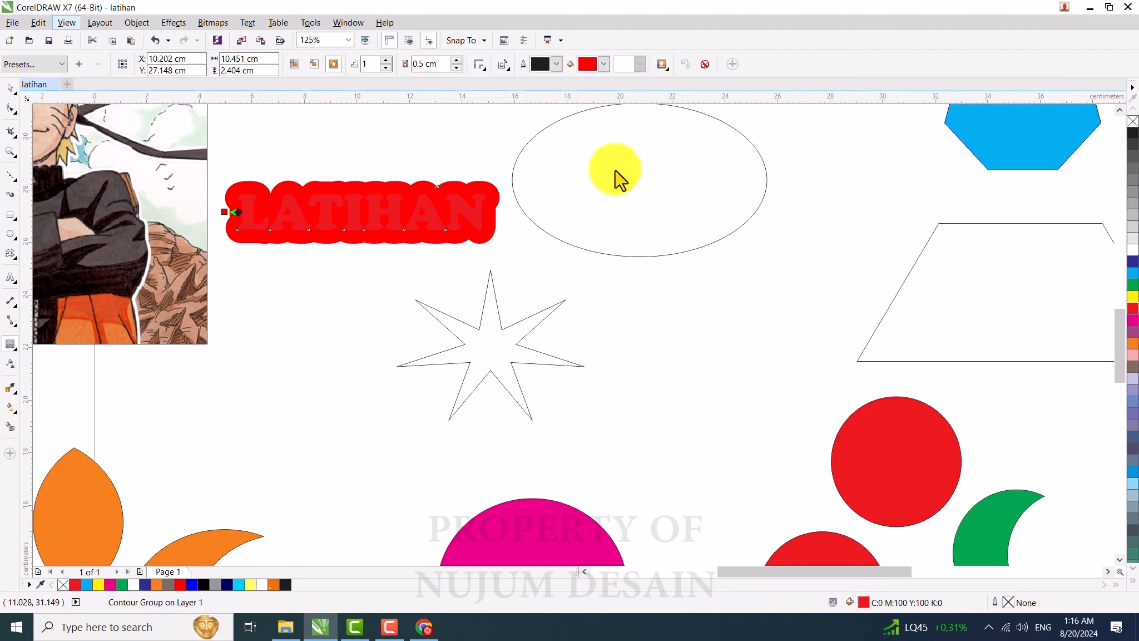
pyautogui.click(485, 198)
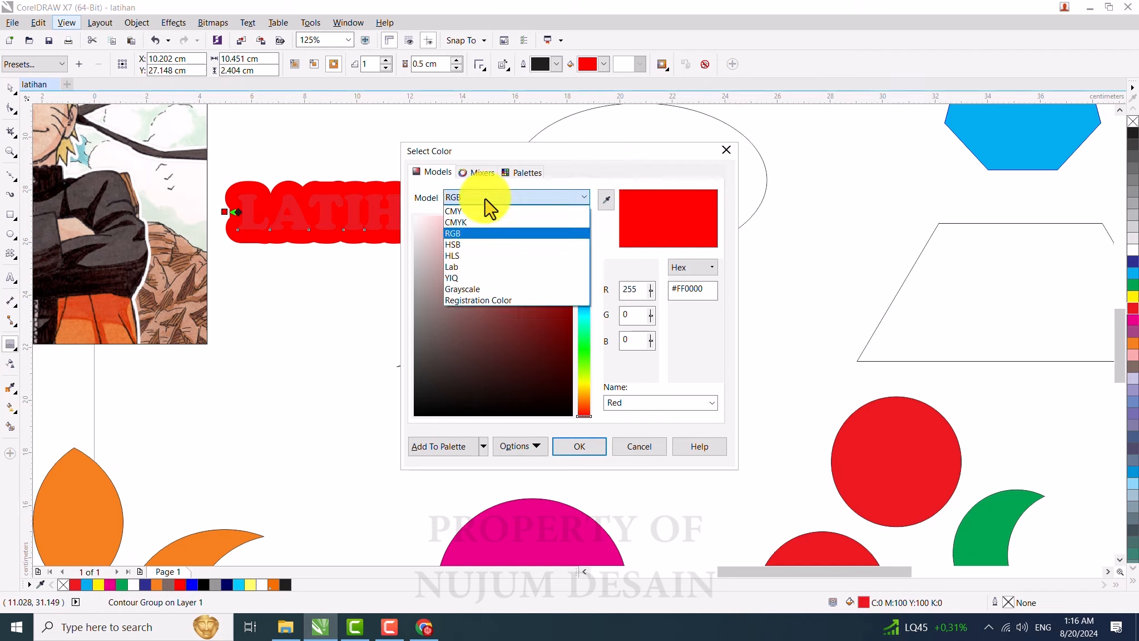
pyautogui.click(465, 222)
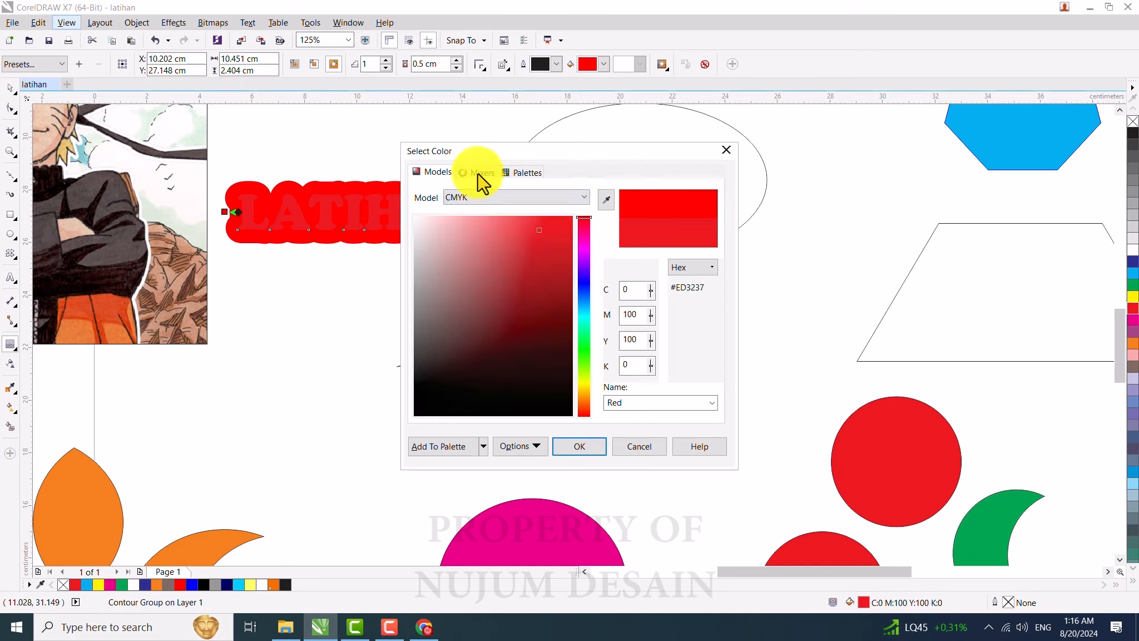
pyautogui.click(522, 172)
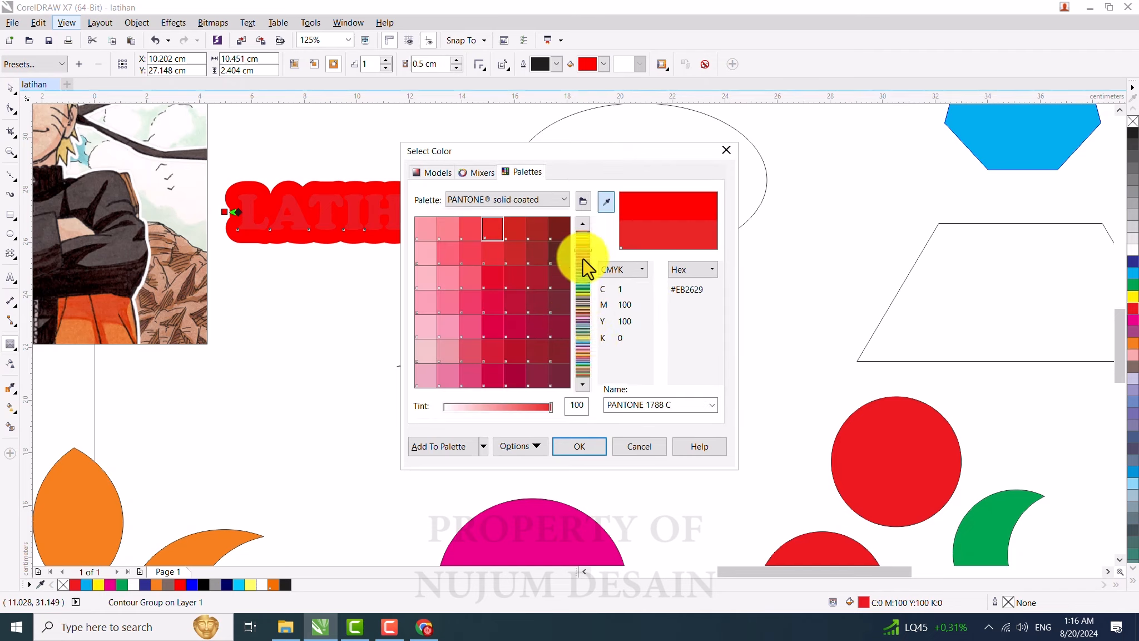
pyautogui.moveTo(581, 257); pyautogui.dragTo(588, 346)
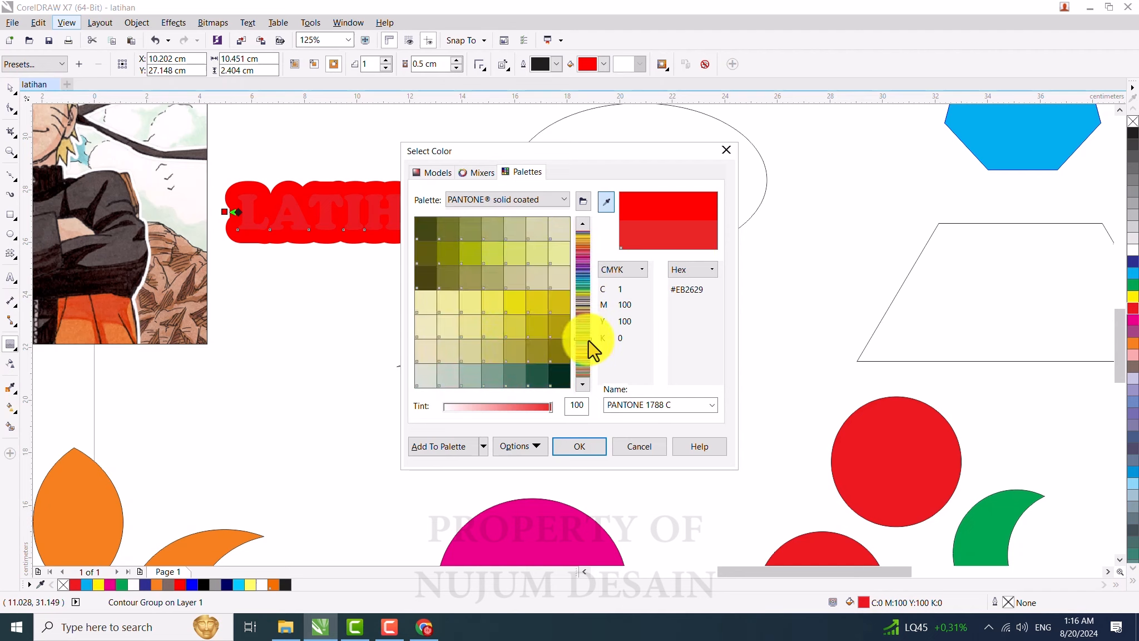
pyautogui.scroll(-1, 588, 340)
pyautogui.click(514, 277)
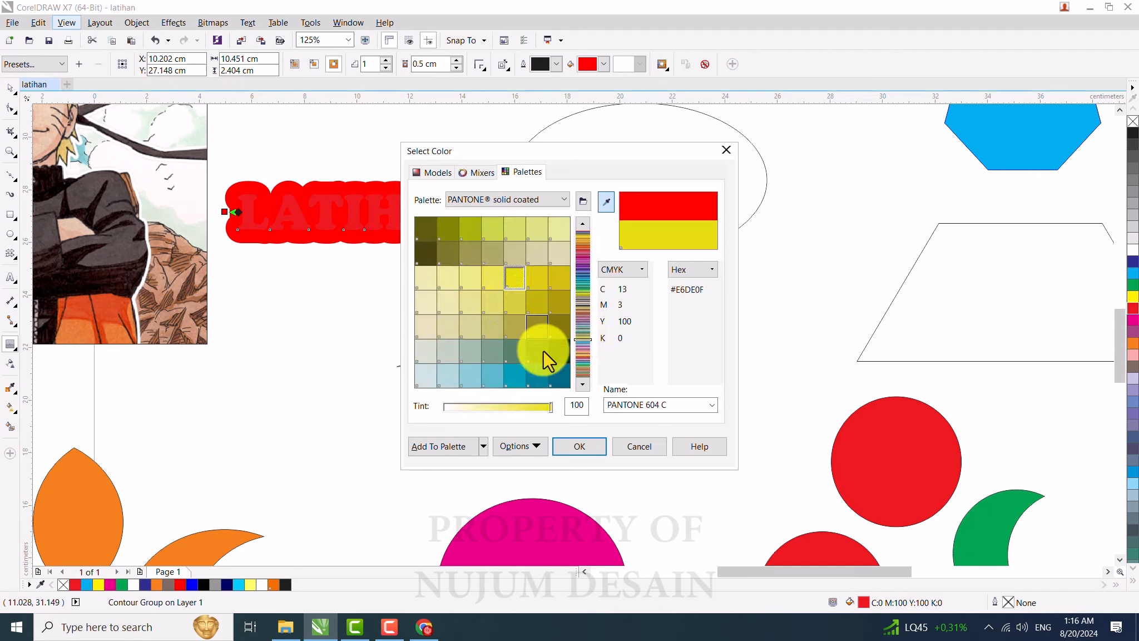
pyautogui.click(566, 451)
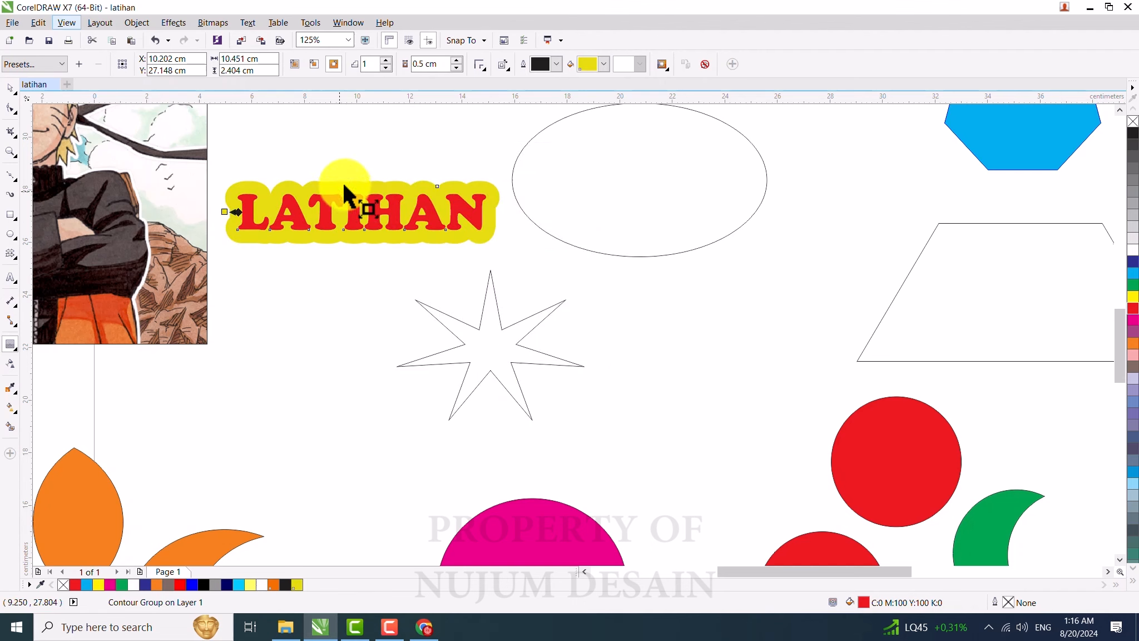
# Step: Stretch the contoured text group to about 10.2 cm wide
pyautogui.click(10, 88)
pyautogui.moveTo(502, 248); pyautogui.dragTo(487, 245)
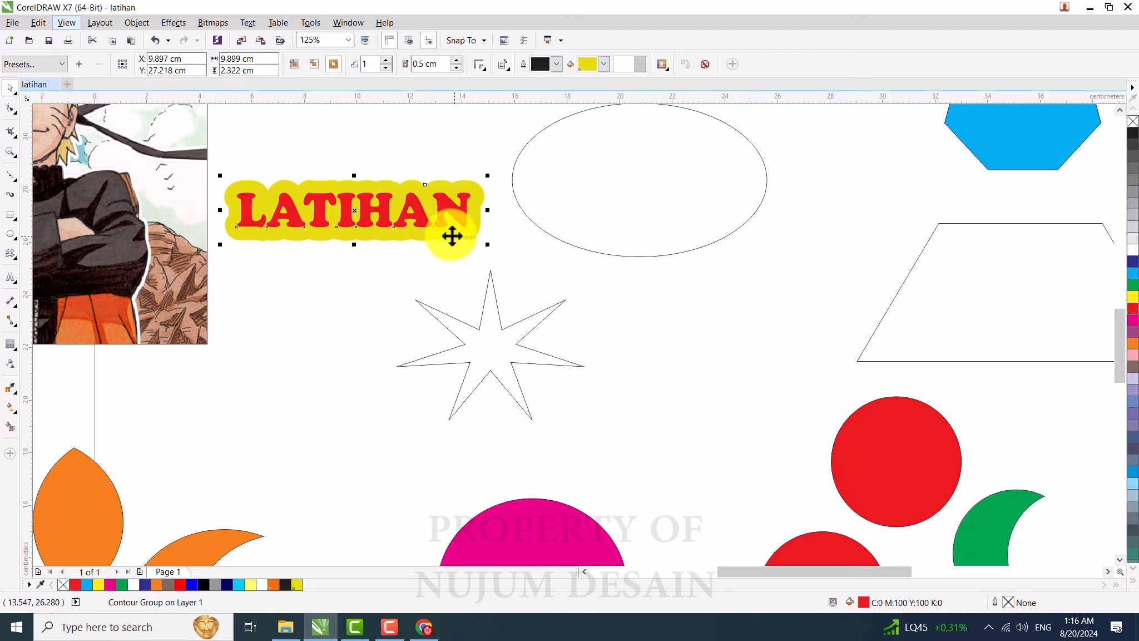
pyautogui.moveTo(487, 244); pyautogui.dragTo(504, 253)
# Step: Break the contour group apart into separate text and contour shape
pyautogui.rightClick(433, 187)
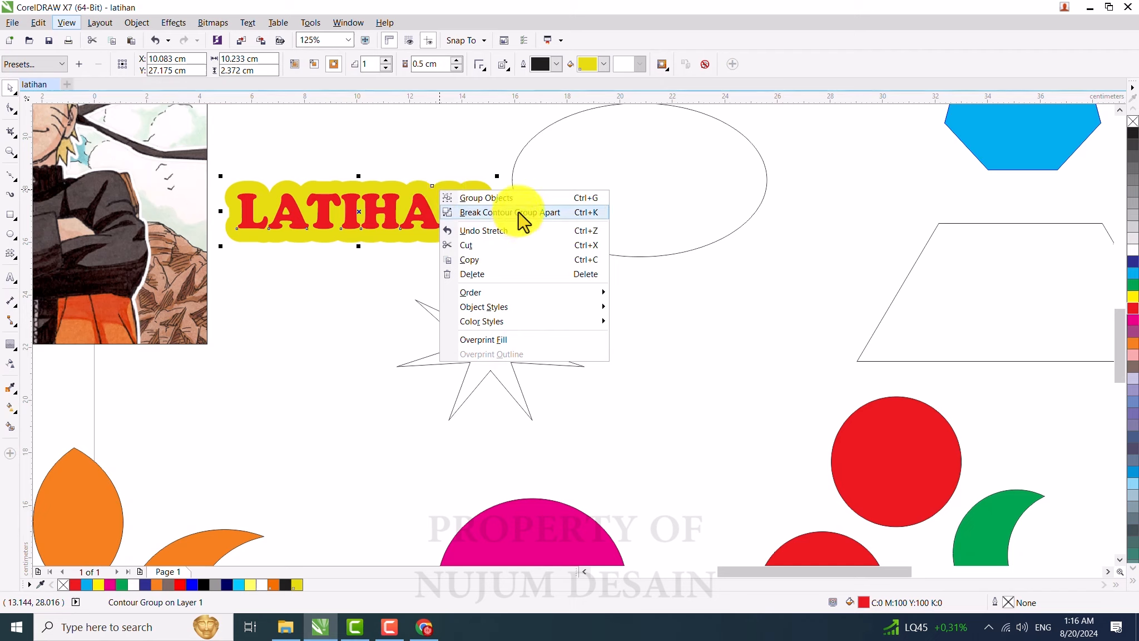
pyautogui.click(407, 194)
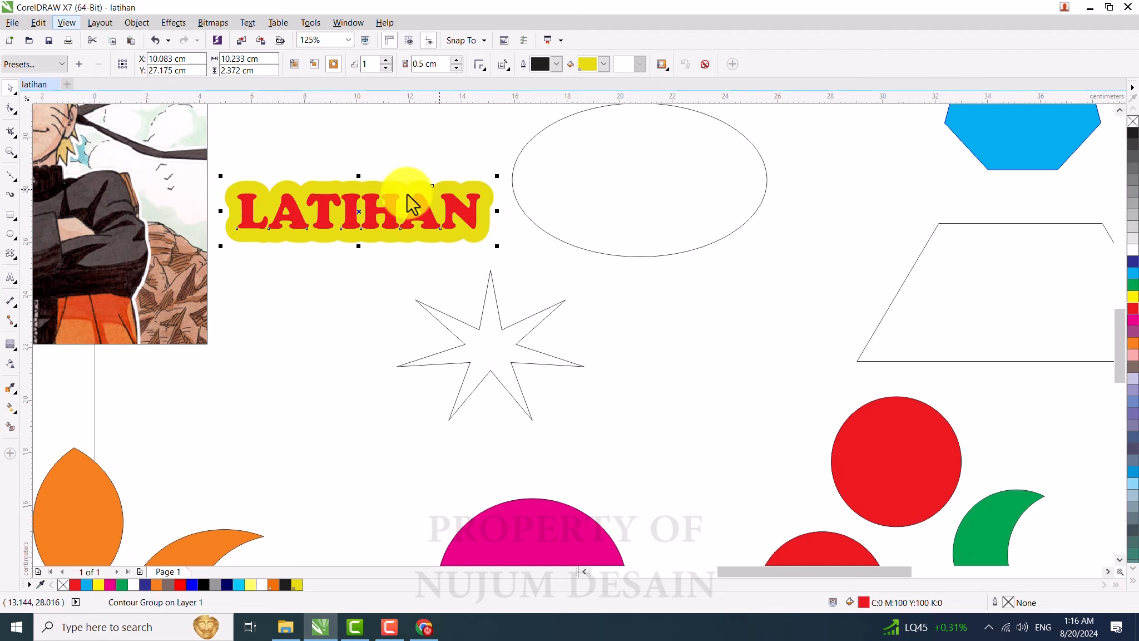
pyautogui.hotkey('ctrl', 'k')
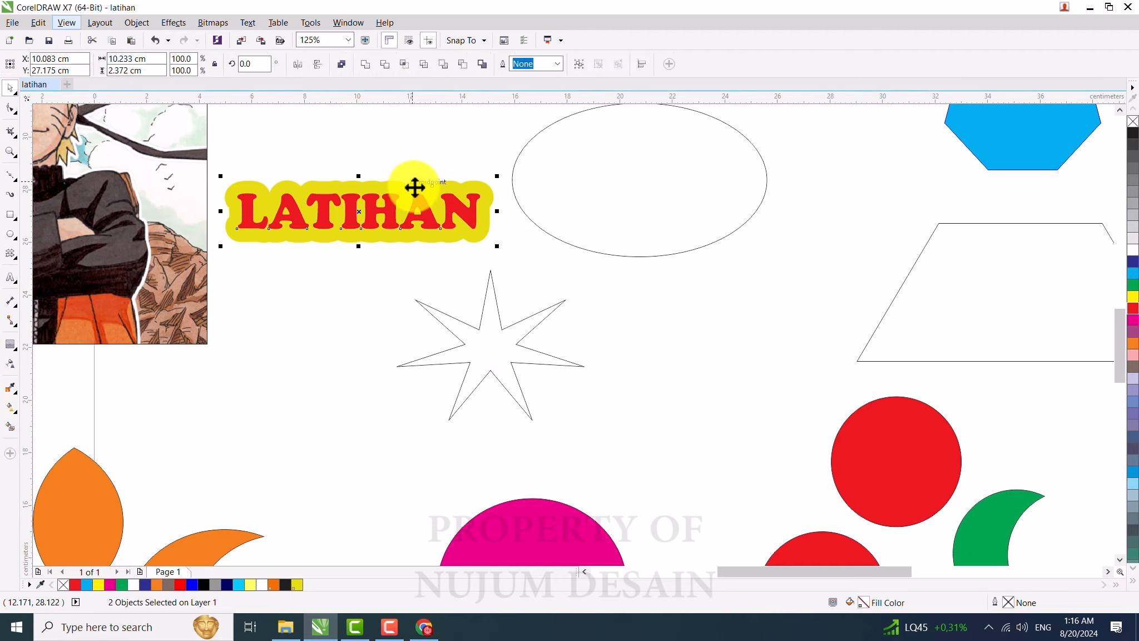
# Step: Add a 0.2 cm contour around the yellow shape and fill that contour black
pyautogui.click(372, 181)
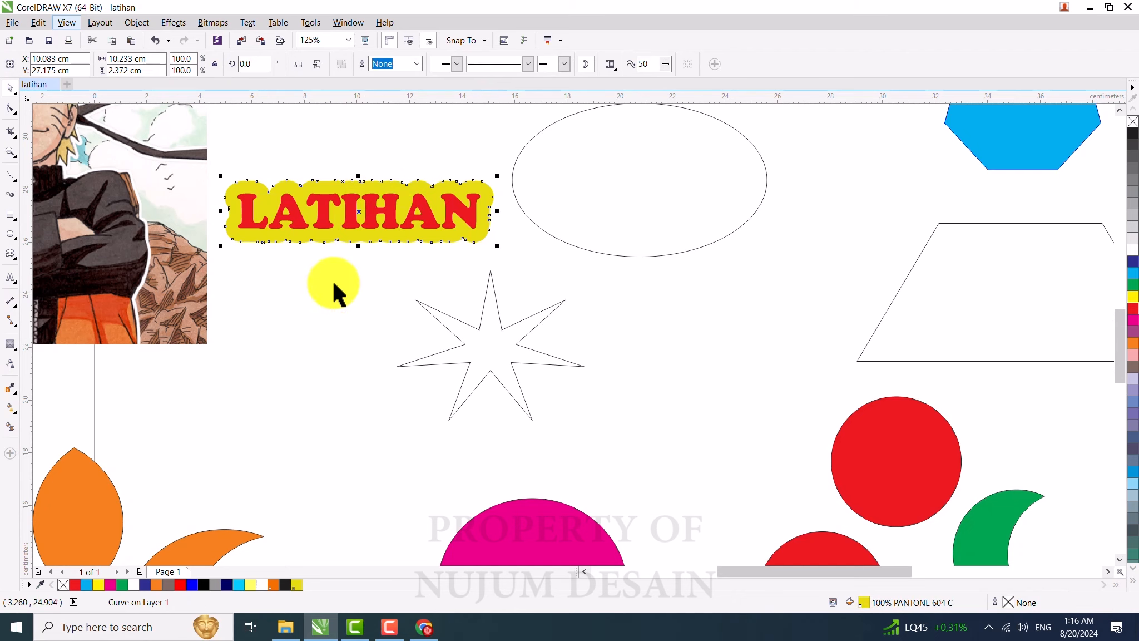
pyautogui.click(10, 346)
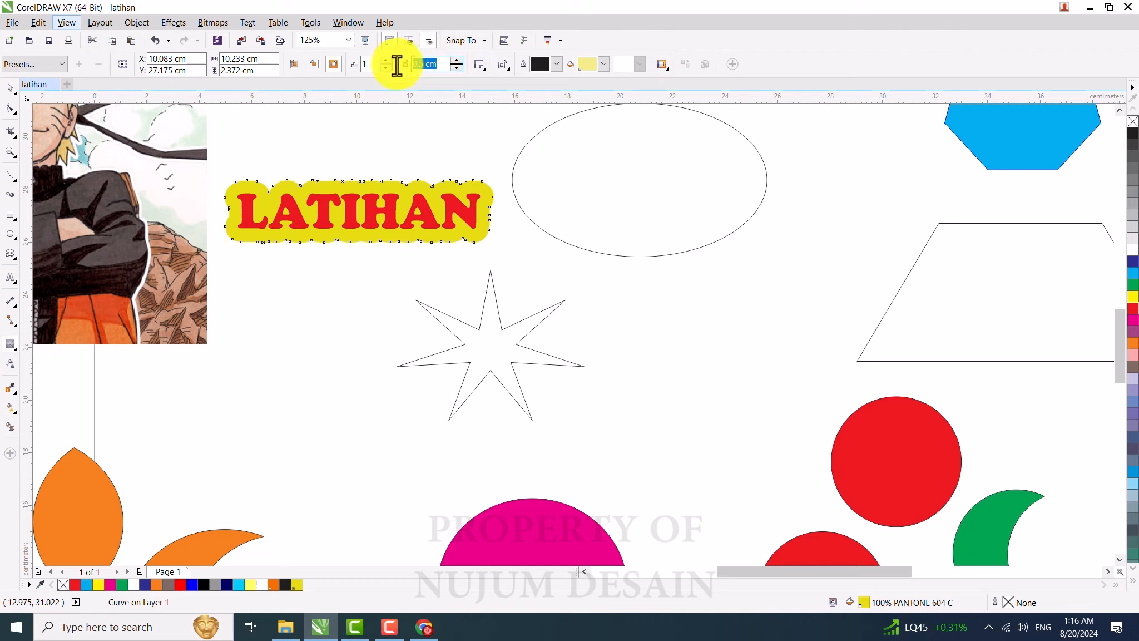
pyautogui.write('0.2')
pyautogui.press('Return')
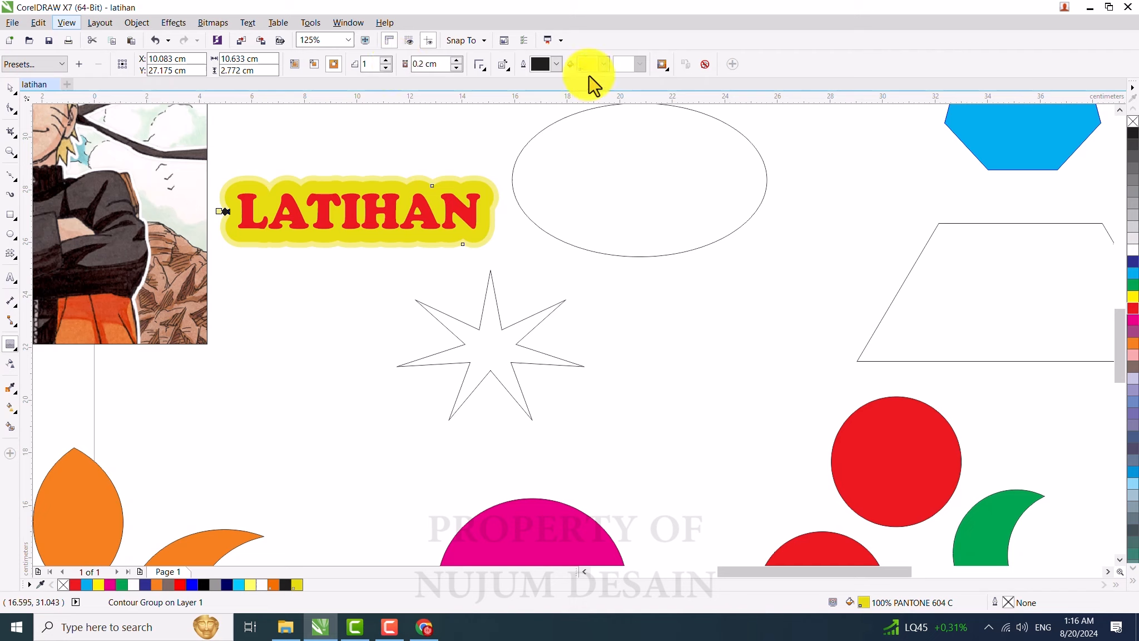
pyautogui.click(604, 64)
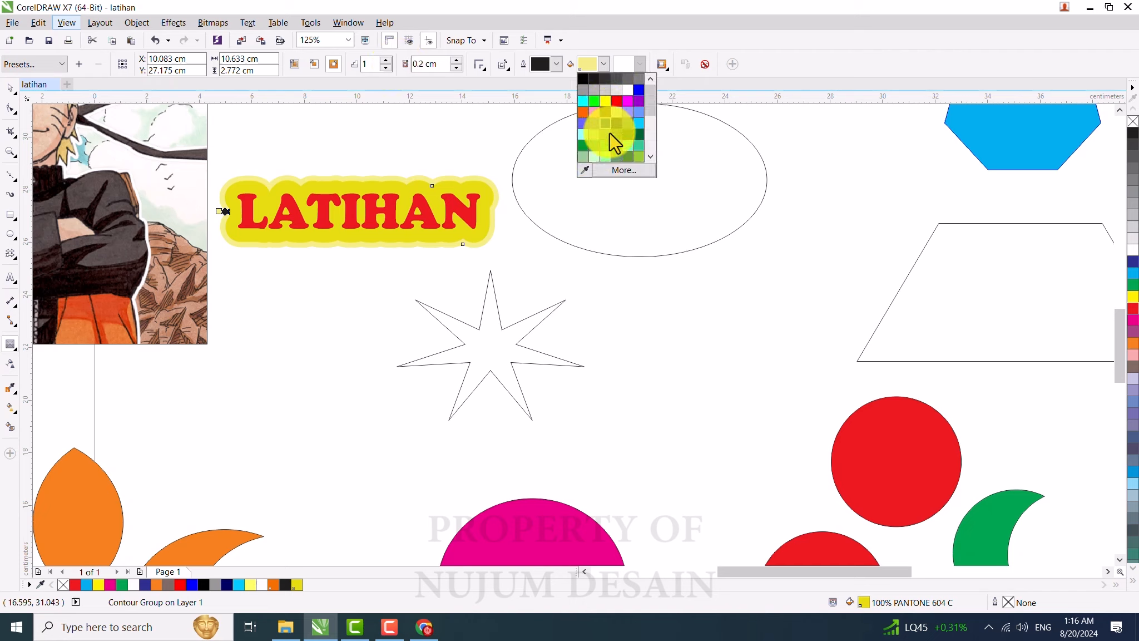
pyautogui.click(586, 169)
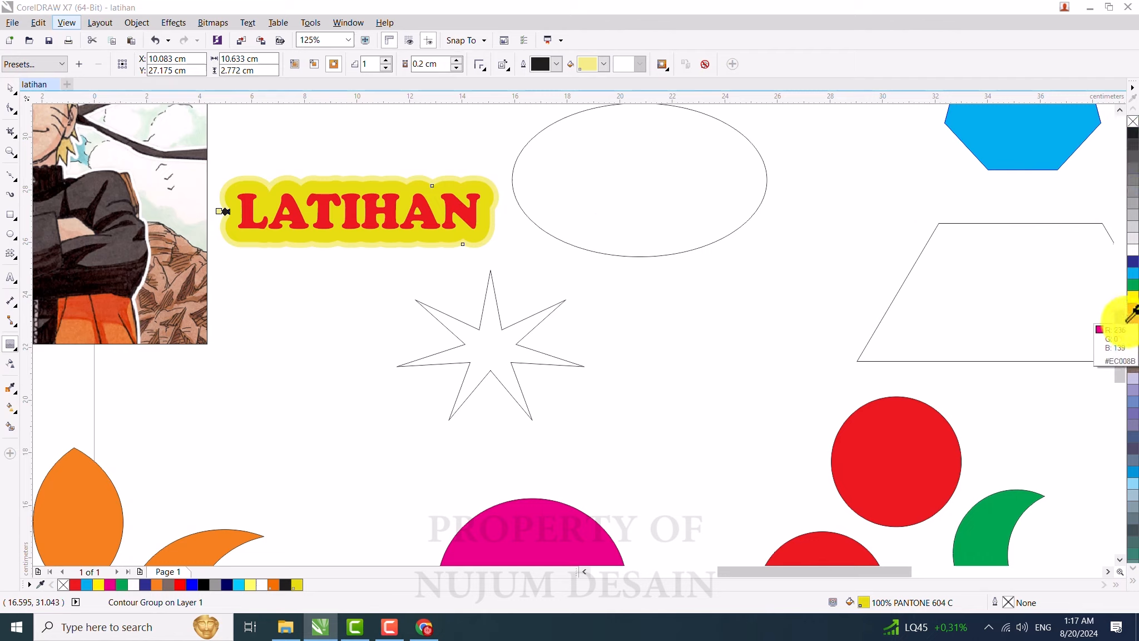
pyautogui.click(1133, 133)
pyautogui.click(11, 88)
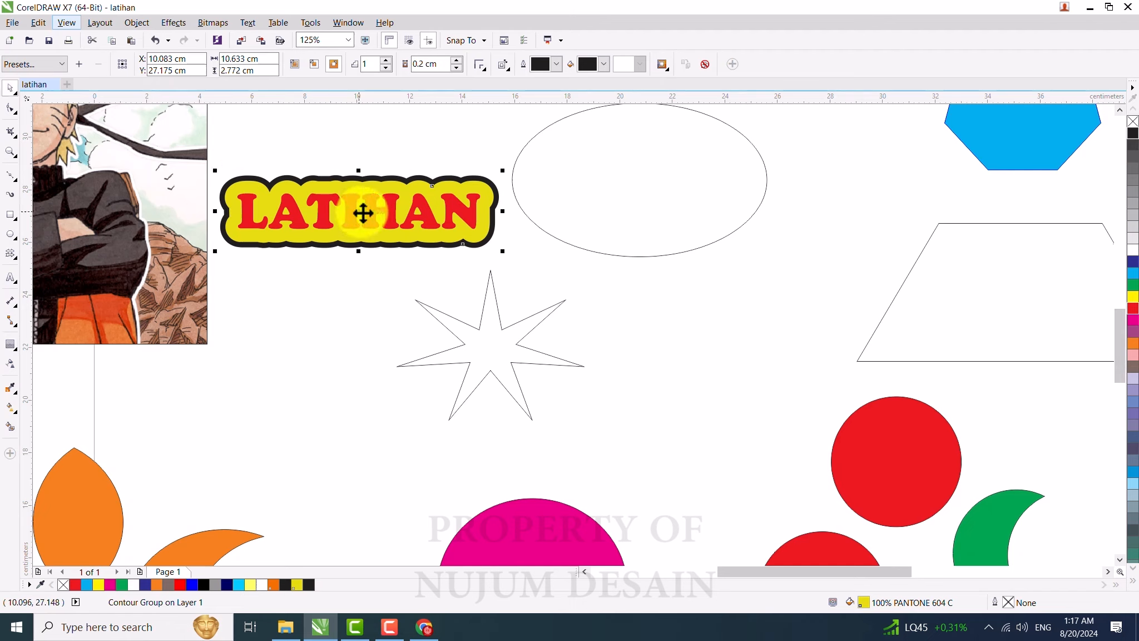
# Step: Select the red text, yellow shape and black contour together and group them
pyautogui.moveTo(350, 202); pyautogui.dragTo(496, 326)
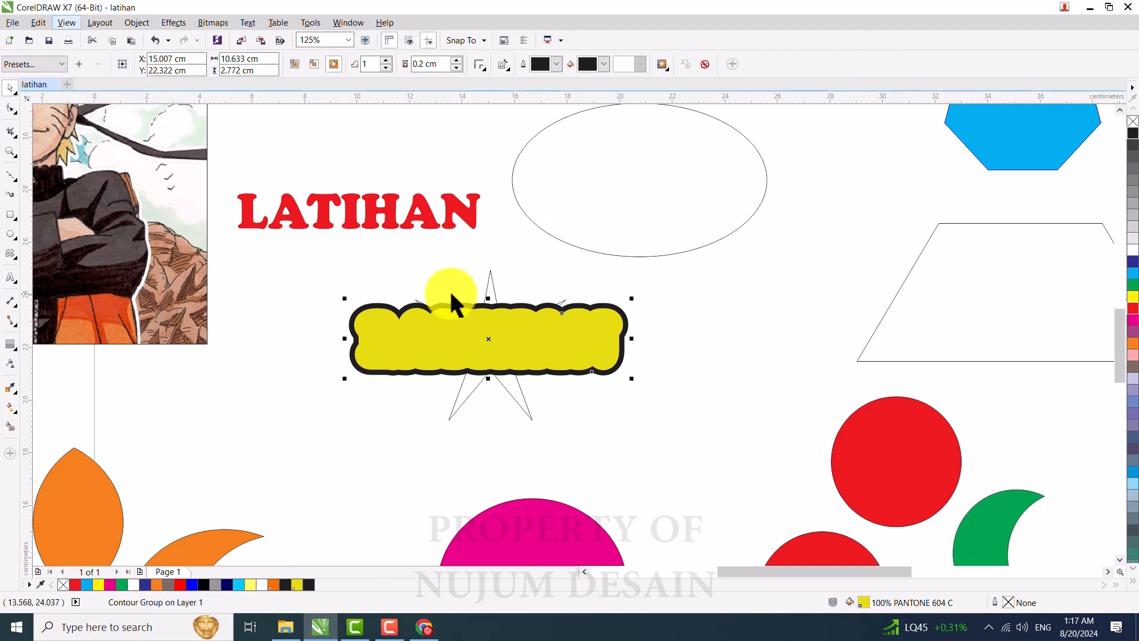
pyautogui.hotkey('ctrl', 'z')
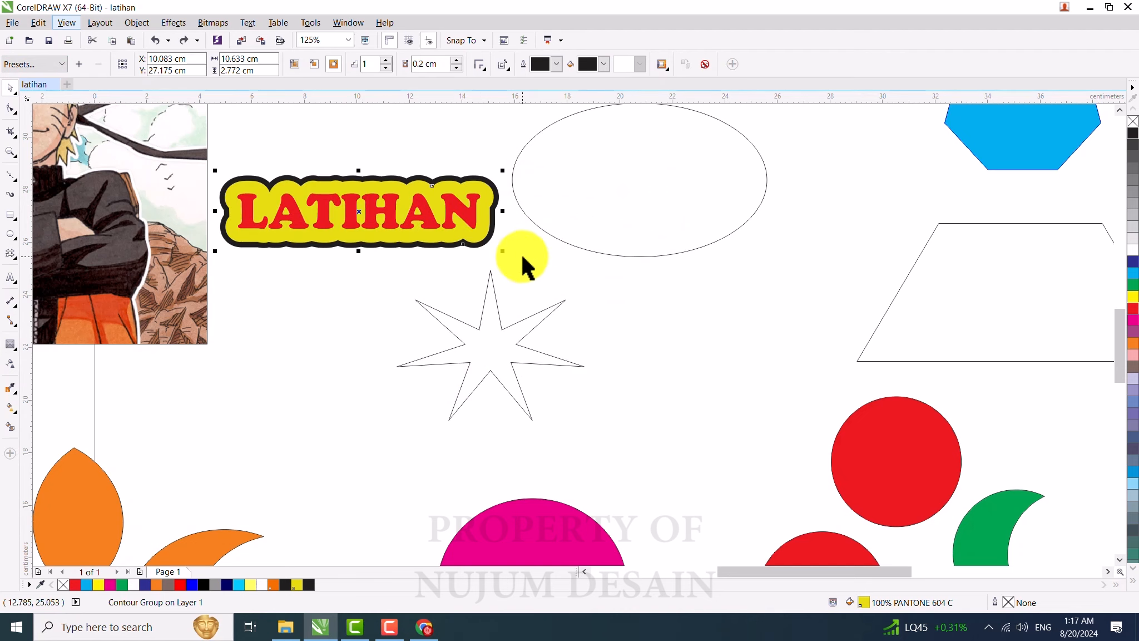
pyautogui.click(559, 276)
pyautogui.moveTo(567, 276); pyautogui.dragTo(201, 144)
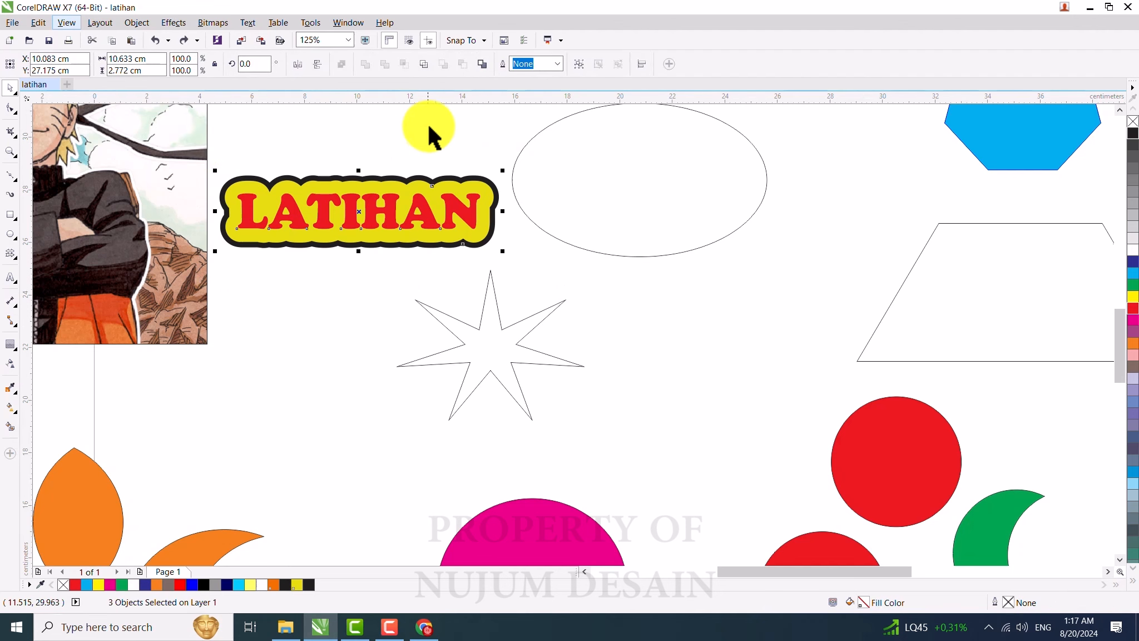
pyautogui.click(407, 152)
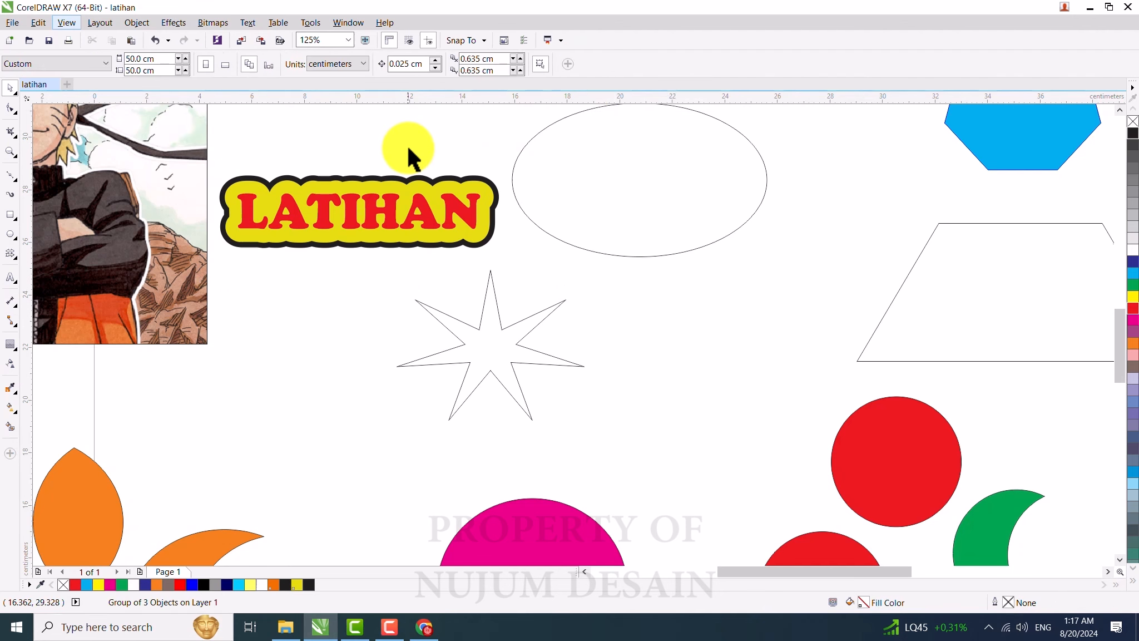
# Step: Move the grouped LATIHAN title just below the Naruto image
pyautogui.scroll(-2, 407, 152)
pyautogui.moveTo(381, 184); pyautogui.dragTo(441, 269)
pyautogui.scroll(2, 99, 258)
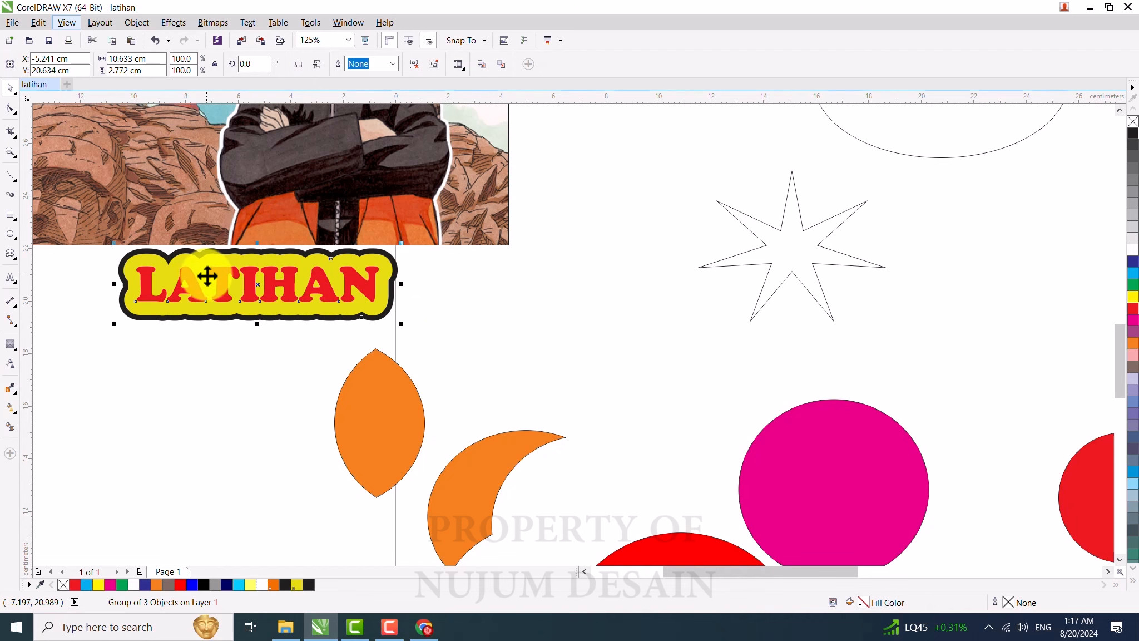
pyautogui.click(472, 306)
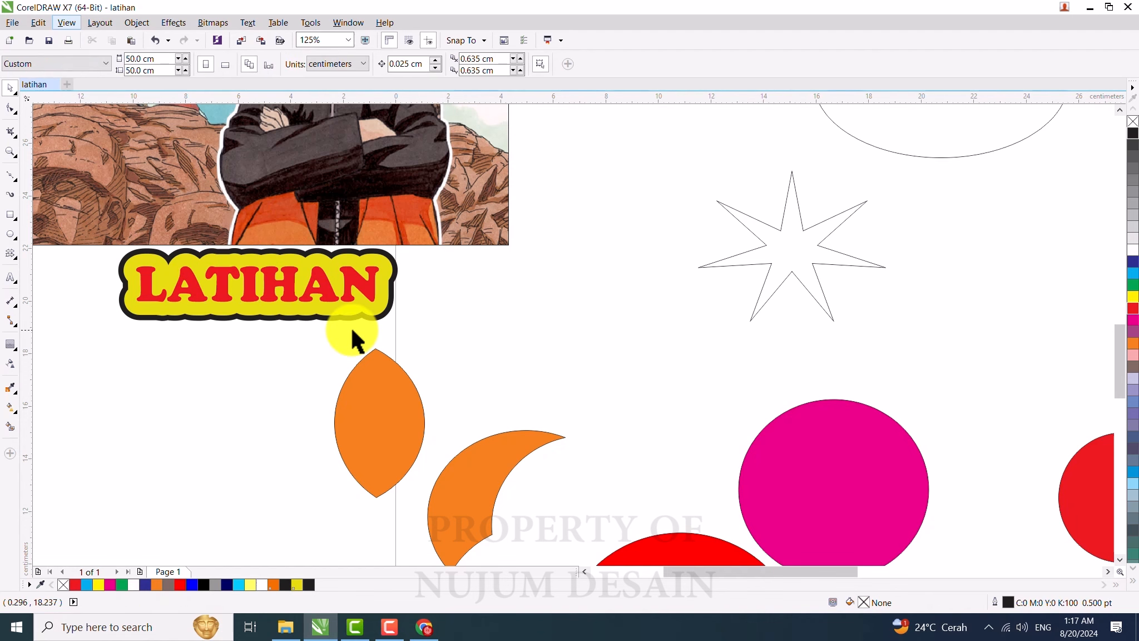
pyautogui.scroll(-3, 352, 332)
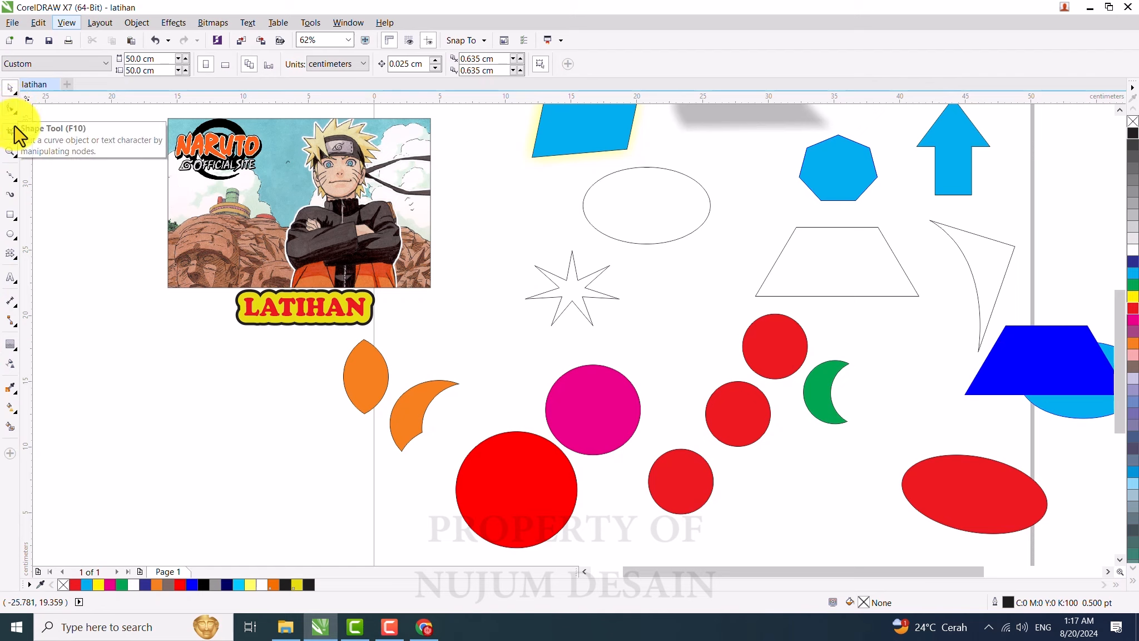
# Step: Select the orange lens shape
pyautogui.click(374, 390)
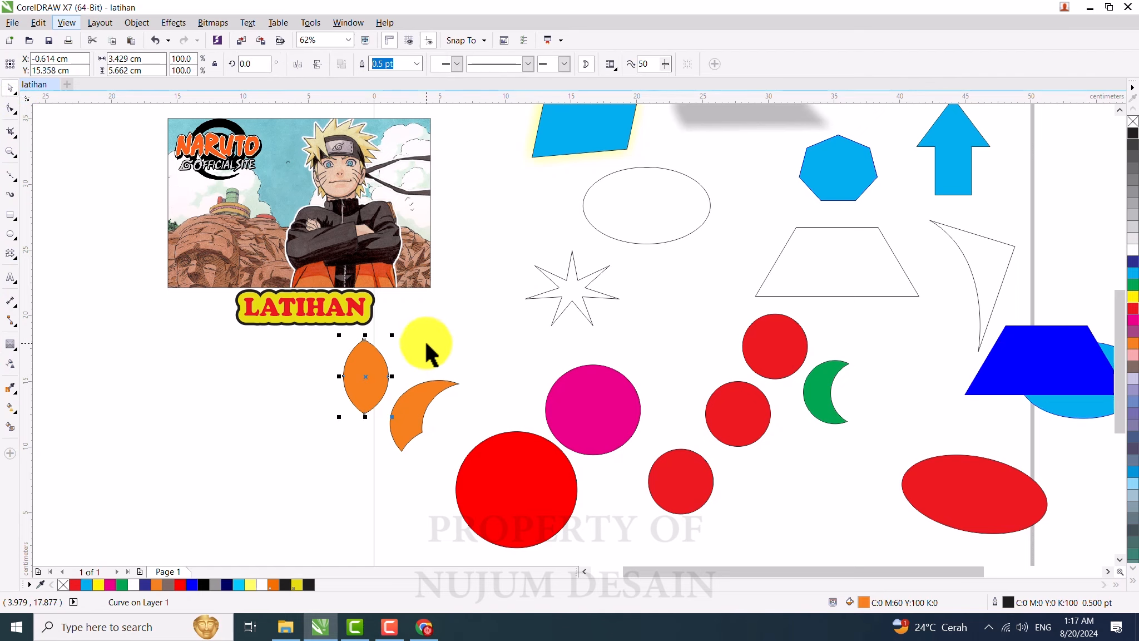